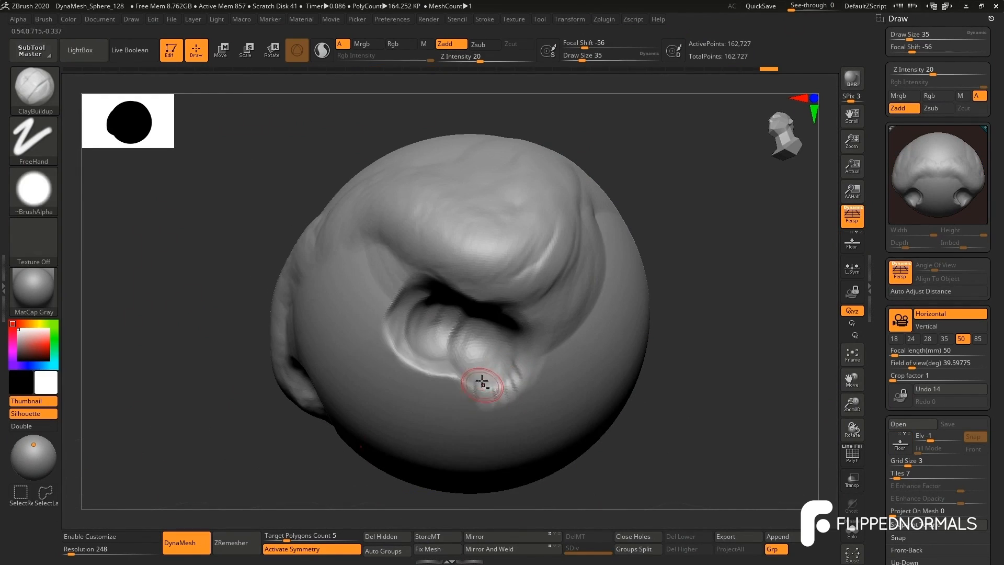
drag(481, 382, 387, 322)
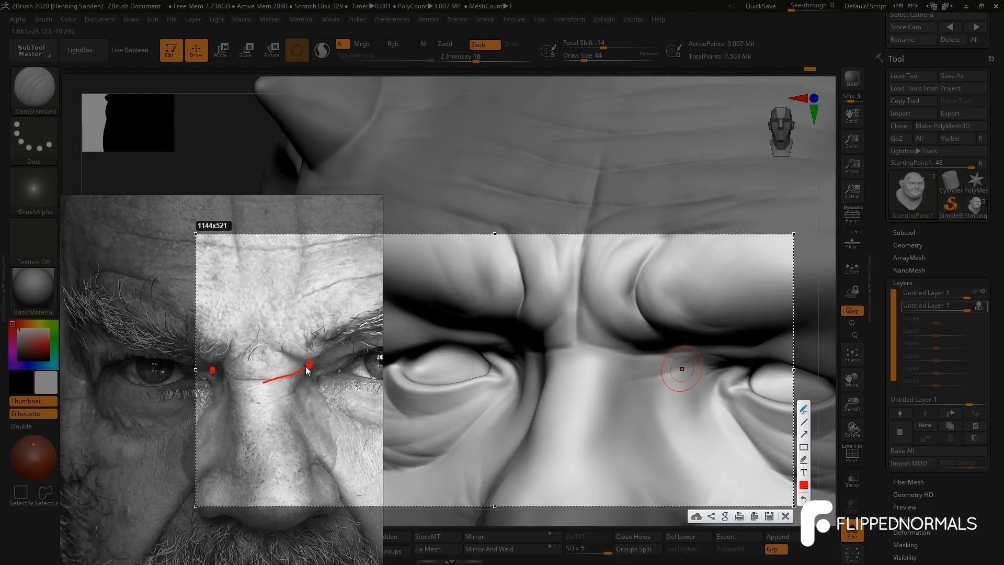
drag(306, 366, 285, 389)
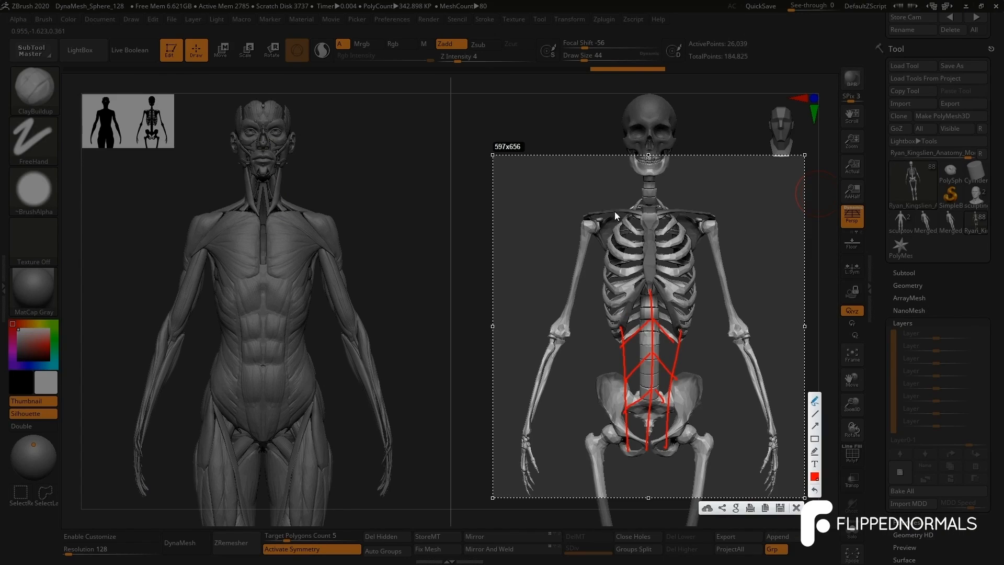
drag(614, 211, 654, 230)
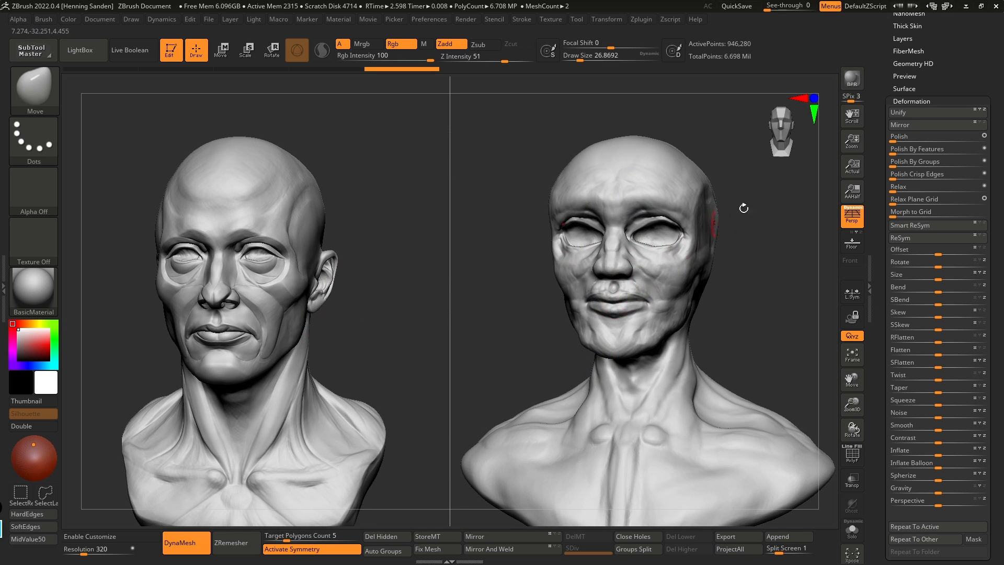
Step: Replace the Deformation settings with the Subtool list and open the Split Screen value for editing
click(911, 101)
drag(922, 28, 922, 67)
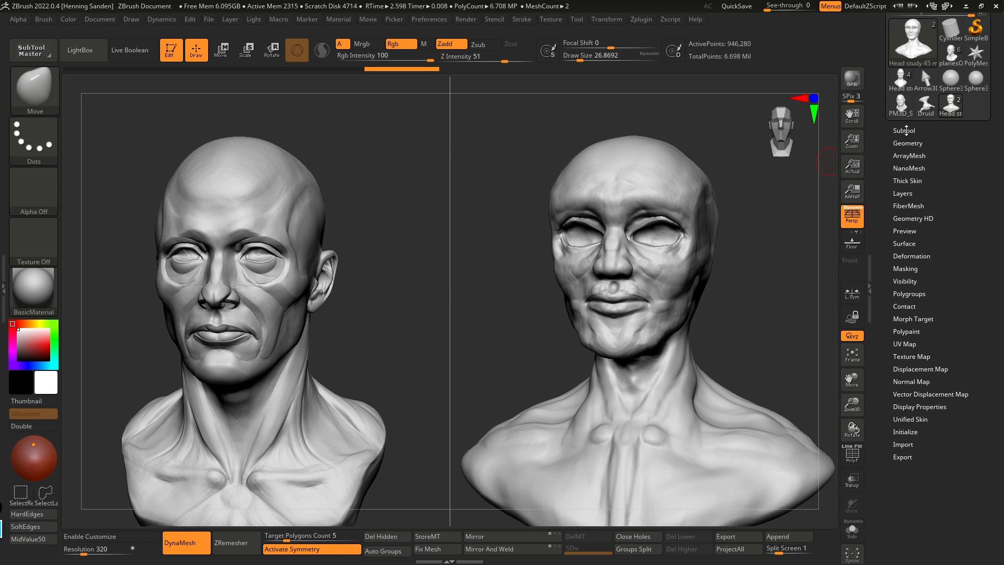
click(910, 131)
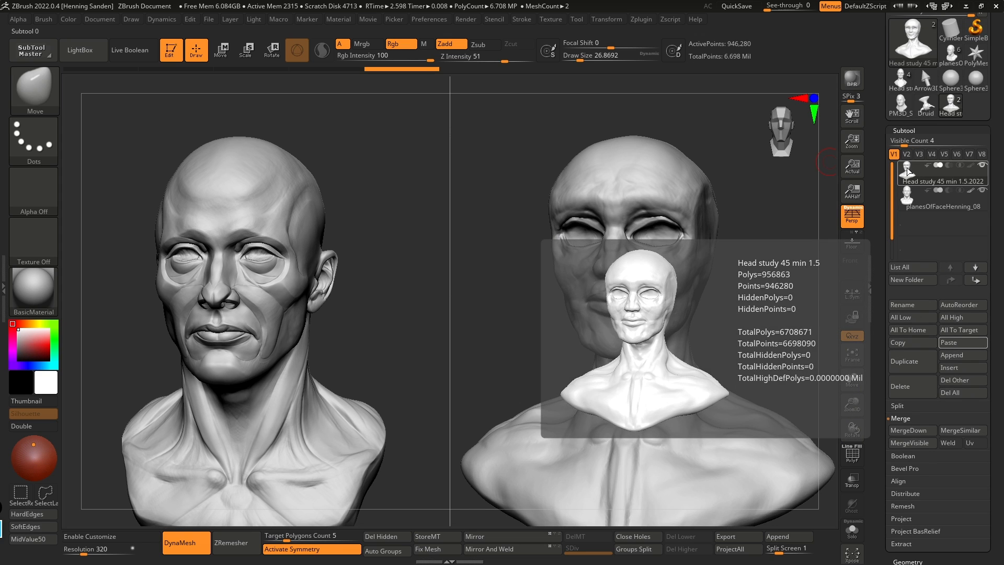
mouse_move(912, 208)
click(615, 20)
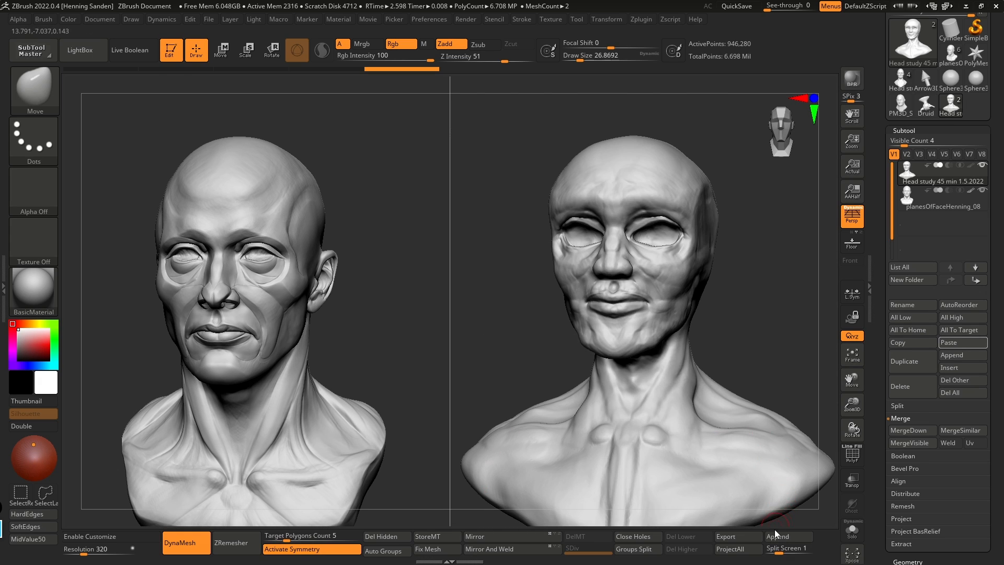
click(778, 548)
click(778, 548)
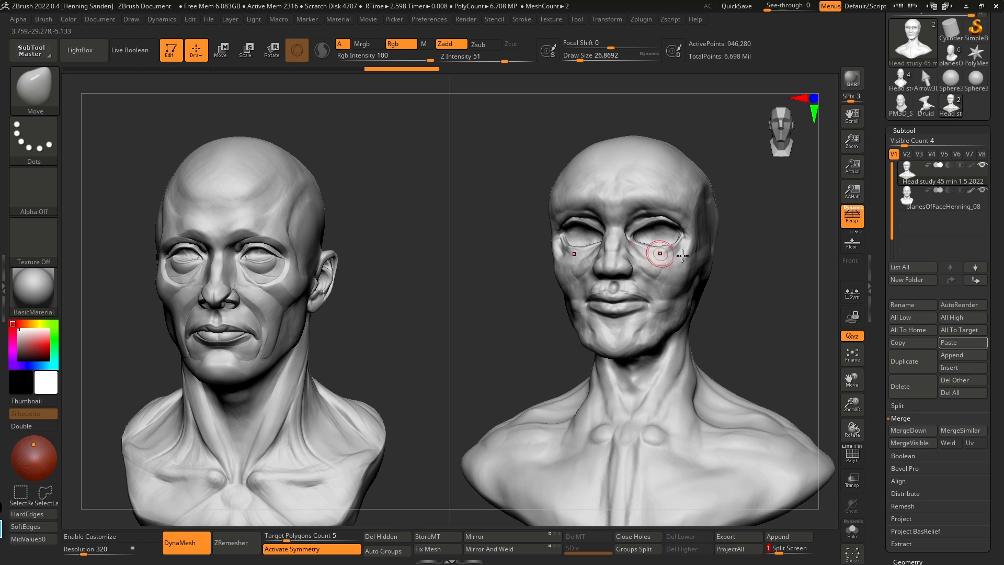
Step: Compare the planes-of-the-face bust with the head study from front and three-quarter views, examining their facial proportions
mouse_move(646, 228)
right_down()
mouse_move(662, 243)
mouse_move(649, 242)
right_up()
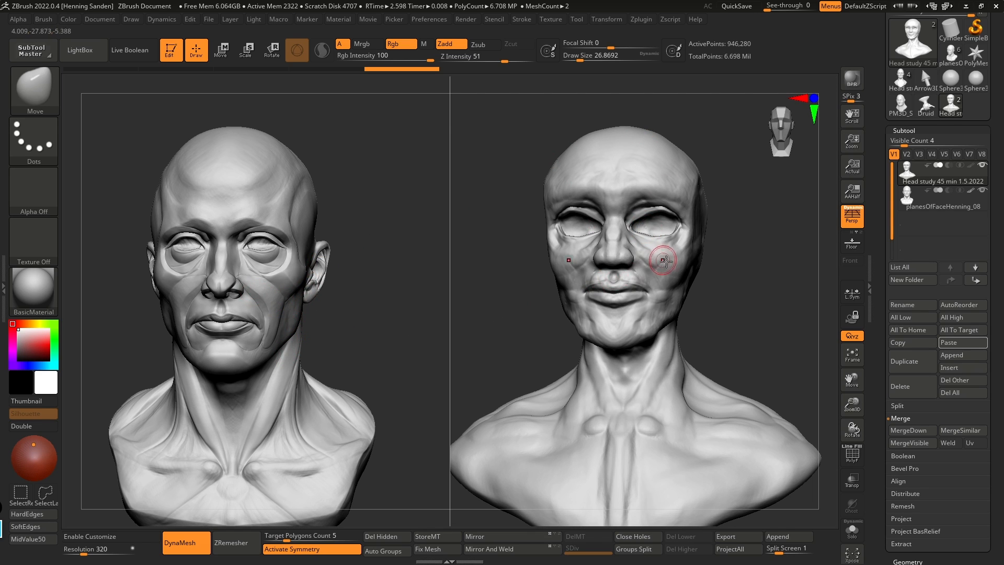
right_drag(650, 236, 663, 248)
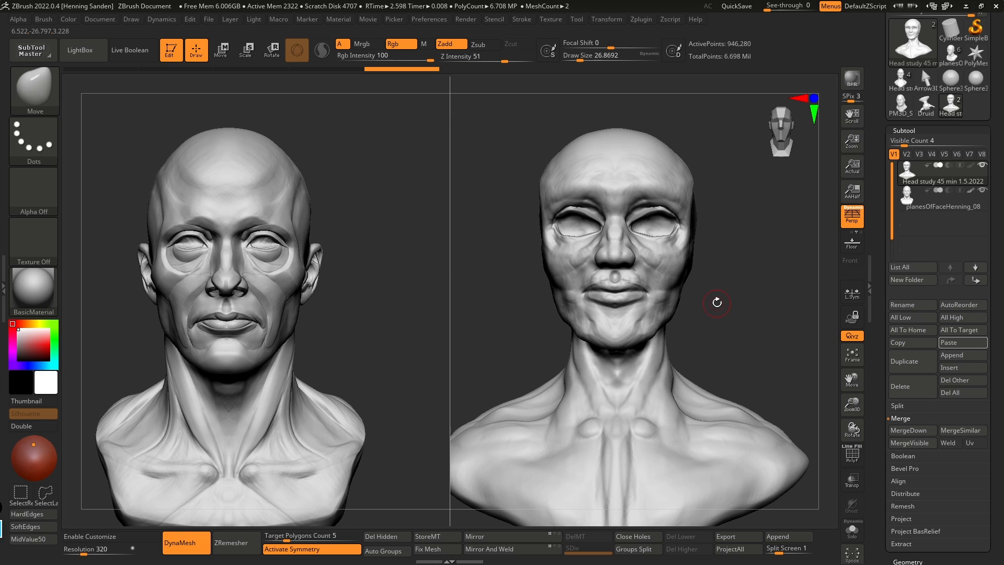
drag(699, 263, 639, 259)
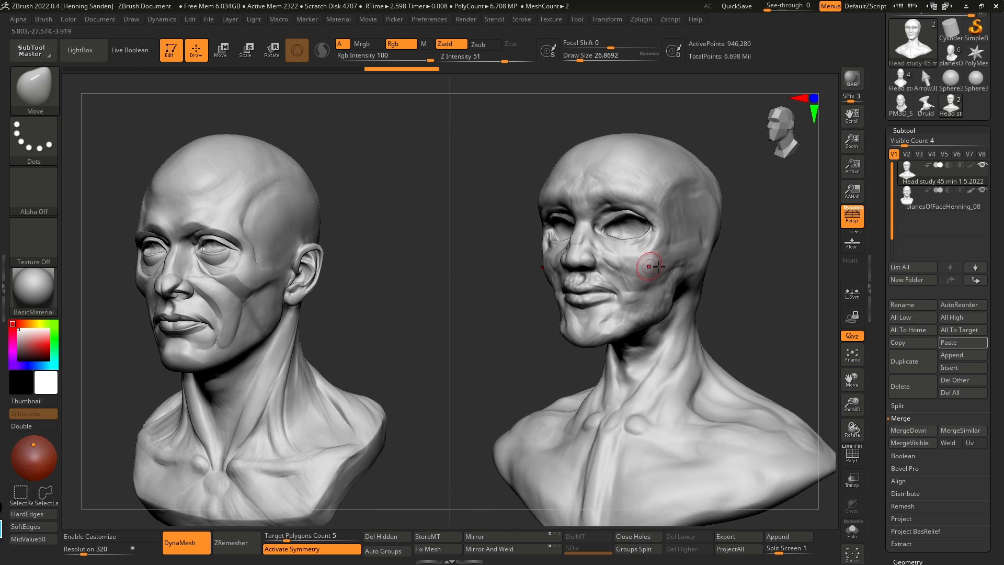
ctrl+right_drag(668, 250, 676, 249)
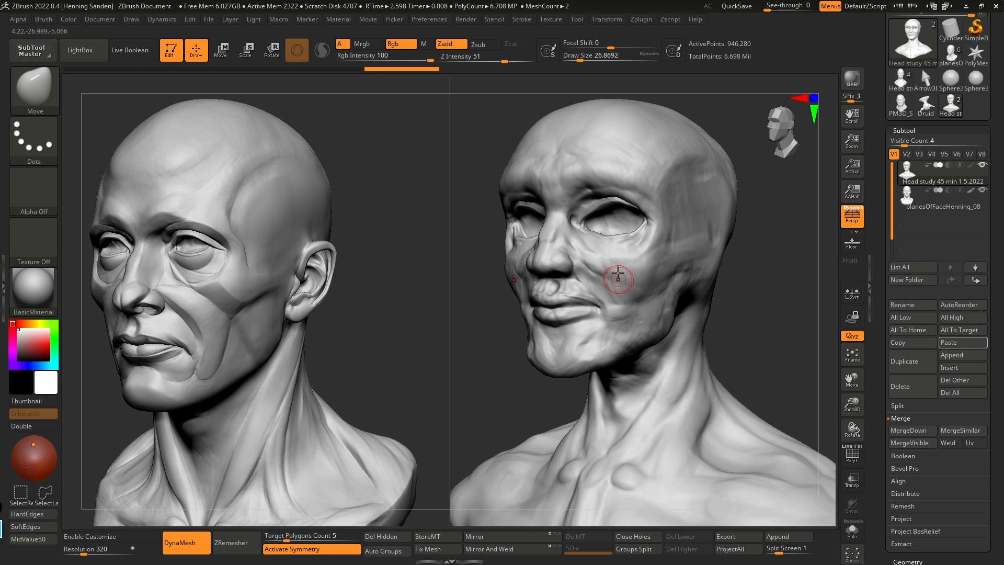
ctrl+right_drag(642, 293, 639, 281)
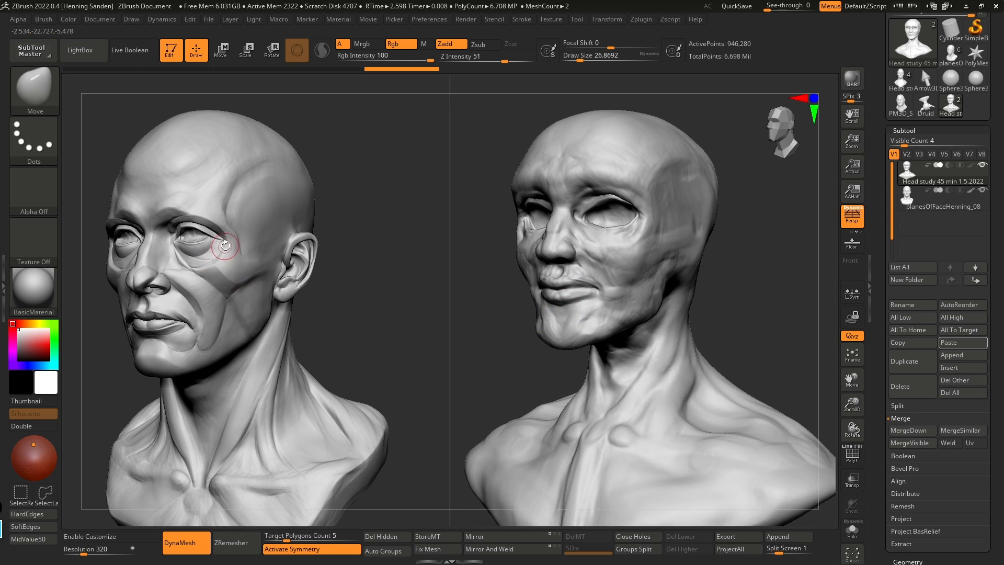
right_drag(143, 281, 149, 288)
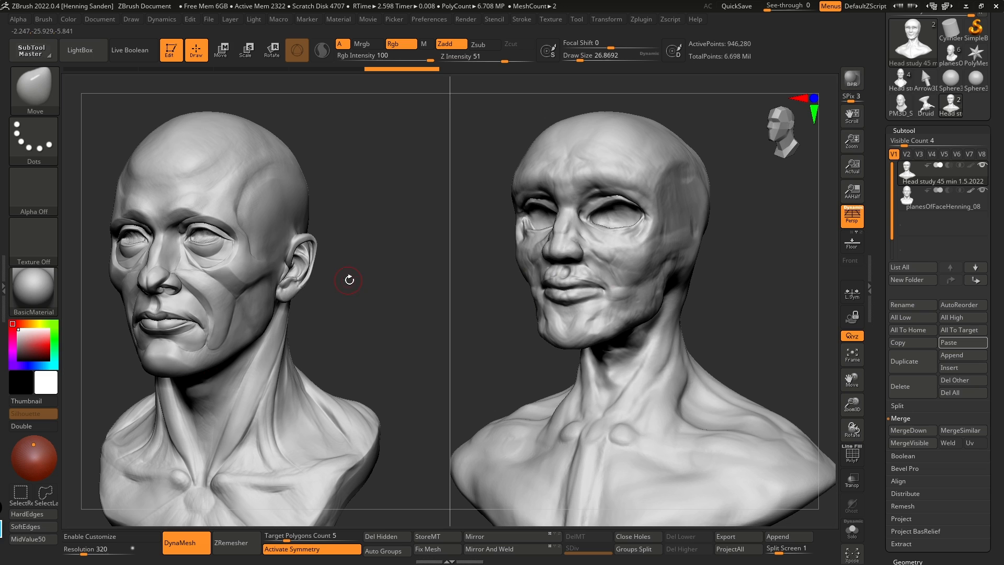
alt+drag(281, 312, 306, 310)
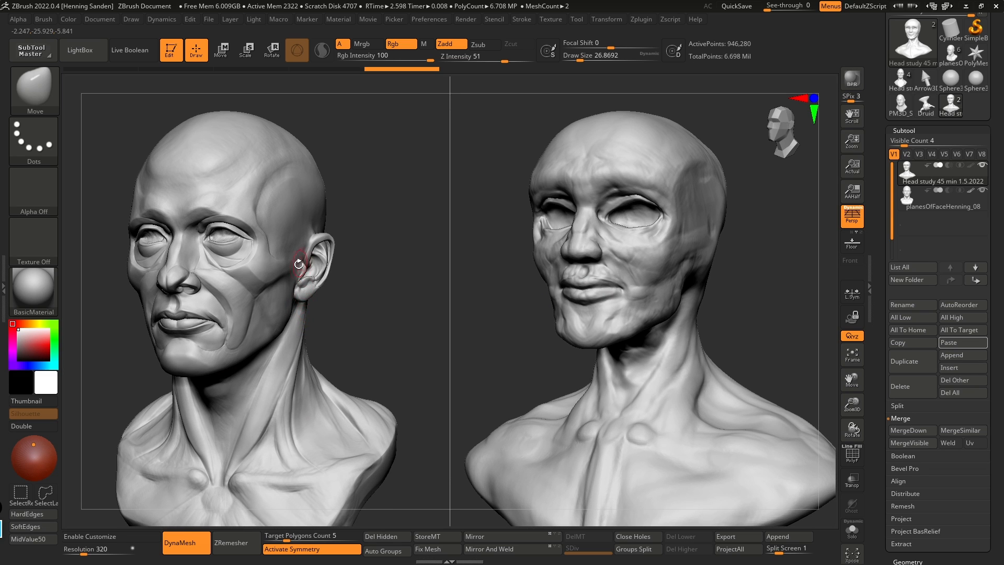
right_drag(659, 246, 671, 242)
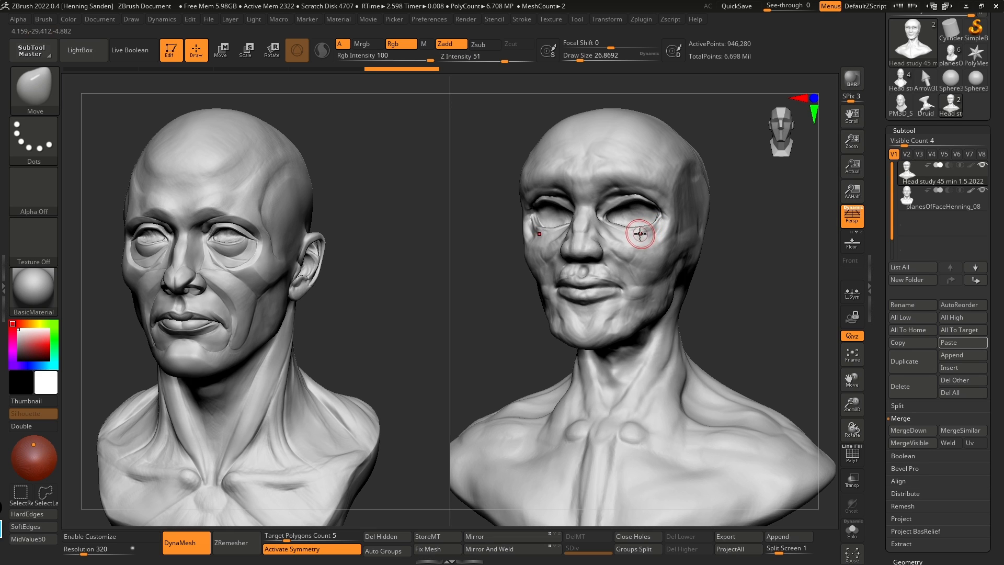
shift+right_drag(627, 268, 634, 265)
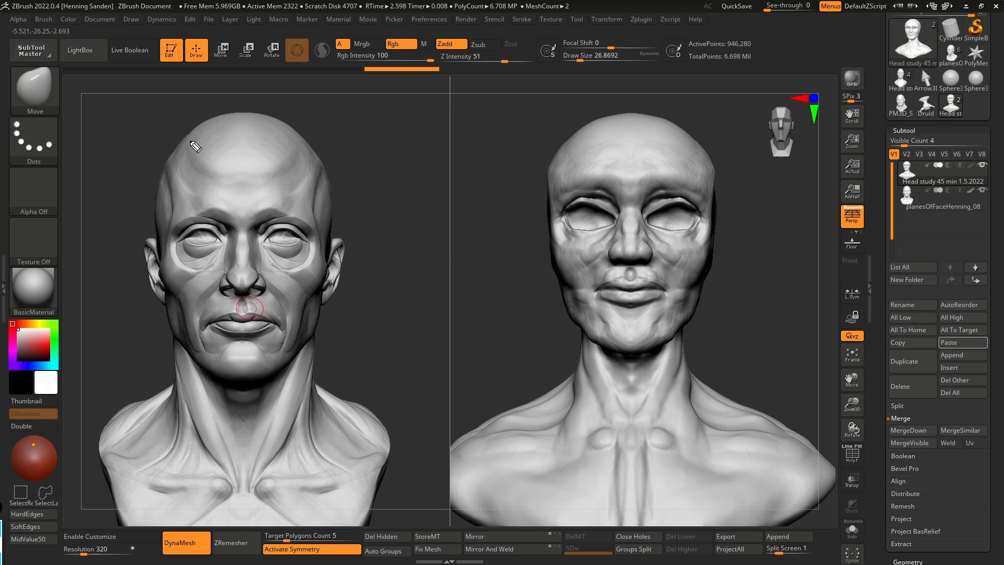
Step: Draw a box around the planes bust's head from crown to chin and halve it with a line through the eyes
drag(136, 114, 207, 113)
drag(152, 382, 338, 373)
drag(334, 114, 335, 374)
drag(137, 113, 147, 388)
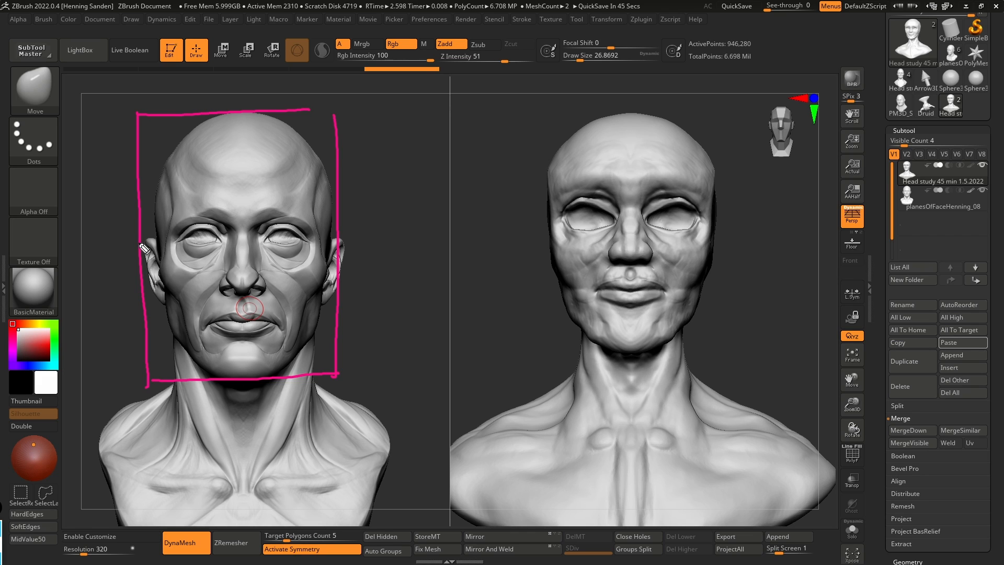
drag(154, 243, 313, 239)
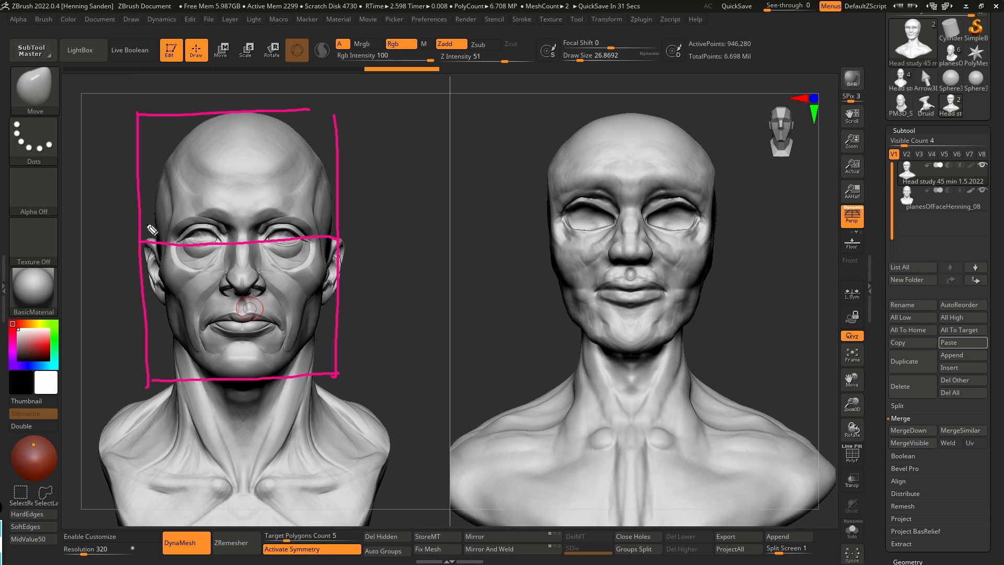
Step: Mark the hairline on the planes head and draw a frame with horizontal proportion guides over the head study
drag(139, 181, 343, 181)
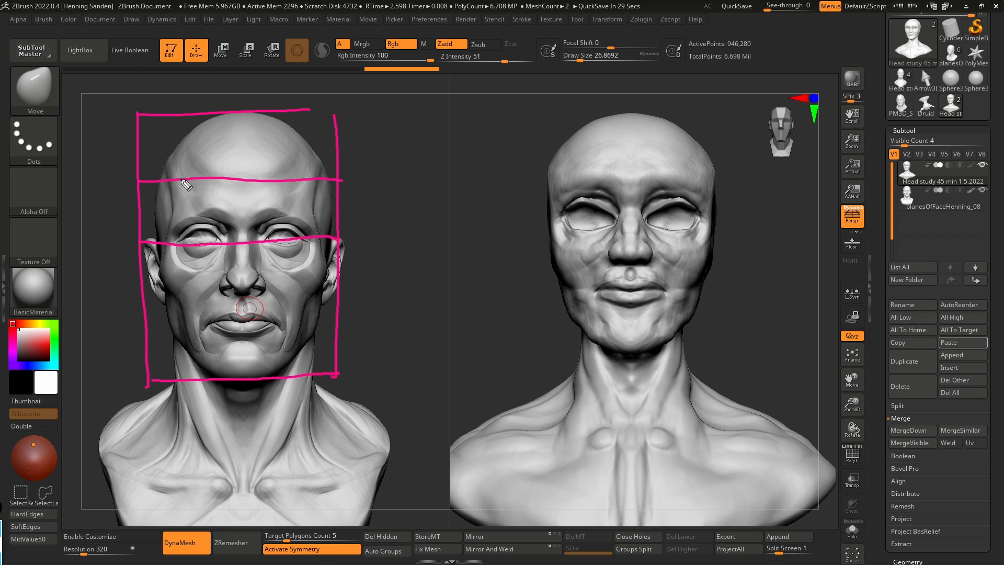
drag(189, 175, 160, 176)
mouse_move(540, 119)
mouse_down()
mouse_move(548, 345)
mouse_move(703, 120)
mouse_move(728, 117)
mouse_up()
drag(713, 115, 698, 364)
drag(551, 335, 733, 338)
drag(552, 239, 753, 236)
drag(552, 210, 719, 213)
Step: Undo the hairline marks and the guides over the head study, keeping the planes head's box and eye line
key(ctrl+z)
key(ctrl+z)
key(ctrl+z)
key(ctrl+z)
key(ctrl+z)
key(ctrl+z)
key(ctrl+z)
key(ctrl+z)
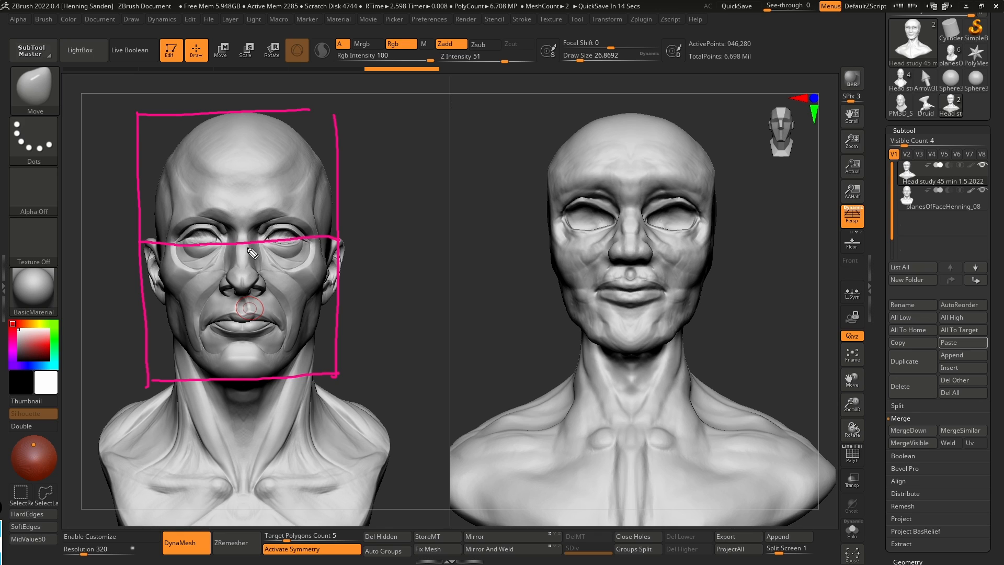
Step: Mark the planes head's nose base, draw a vertical guide down to the chin and add the mouth line
mouse_move(231, 296)
mouse_down()
mouse_move(259, 297)
mouse_move(236, 297)
mouse_move(250, 298)
mouse_up()
drag(296, 289, 300, 375)
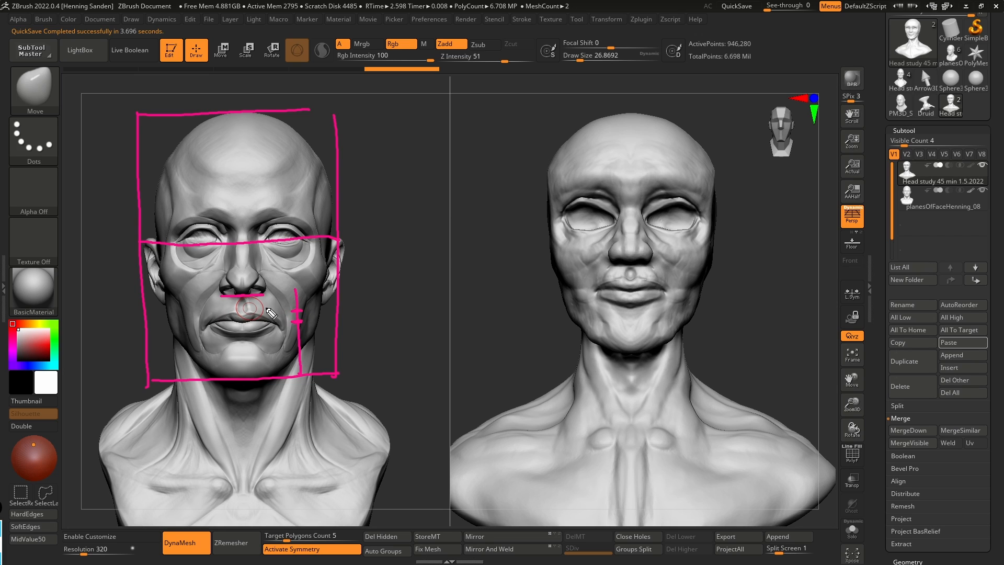
drag(211, 321, 300, 320)
Step: Mark the nose width and eye corners on the planes head, joining the inner eye corners to the nose wings vertically
mouse_move(264, 277)
mouse_down()
mouse_move(264, 295)
mouse_move(220, 296)
mouse_up()
mouse_move(263, 238)
mouse_down()
mouse_move(262, 250)
mouse_move(306, 247)
mouse_up()
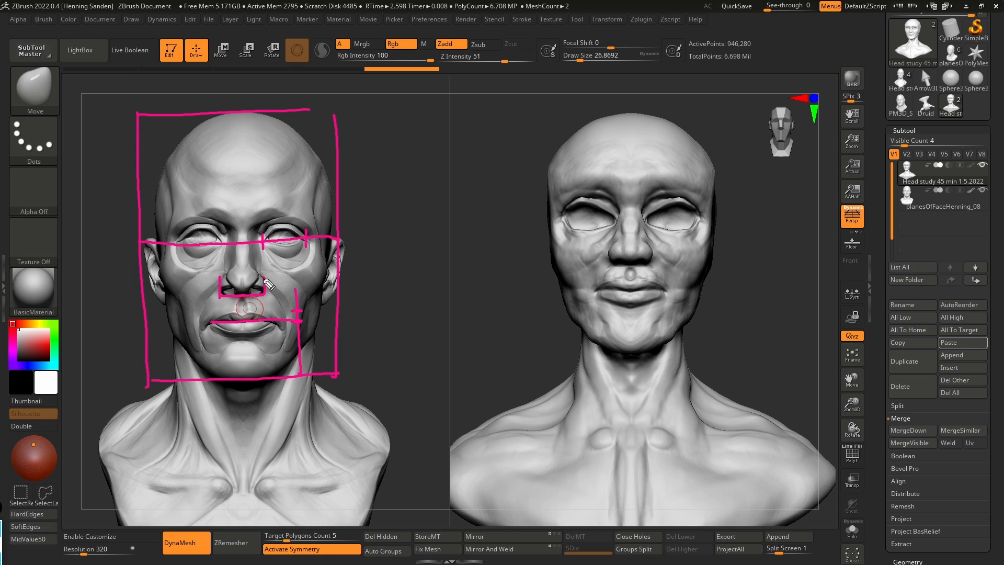
drag(263, 238, 265, 289)
drag(221, 231, 223, 294)
key(ctrl+z)
drag(218, 231, 218, 291)
drag(220, 239, 220, 282)
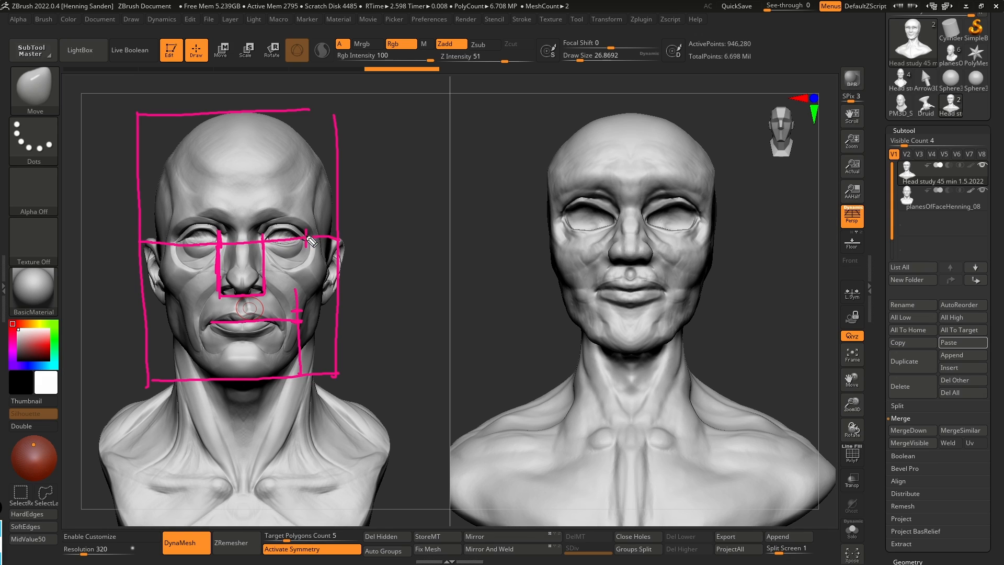
Step: Box the spaces between the planes head's outer eye corners and the sides of the head
mouse_move(333, 227)
mouse_down()
mouse_move(332, 239)
mouse_move(339, 226)
mouse_up()
key(ctrl+z)
drag(338, 226, 339, 244)
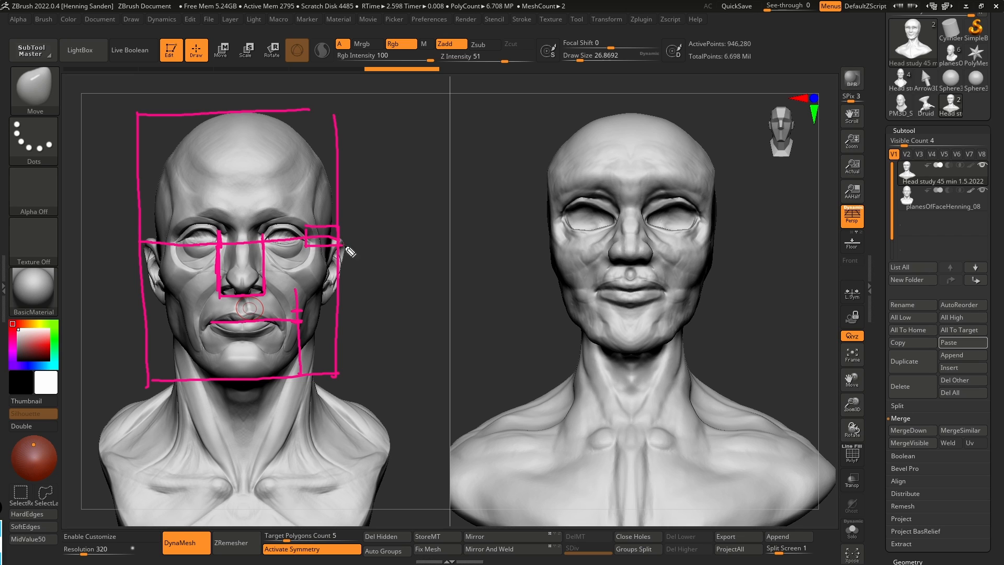
drag(181, 234, 181, 243)
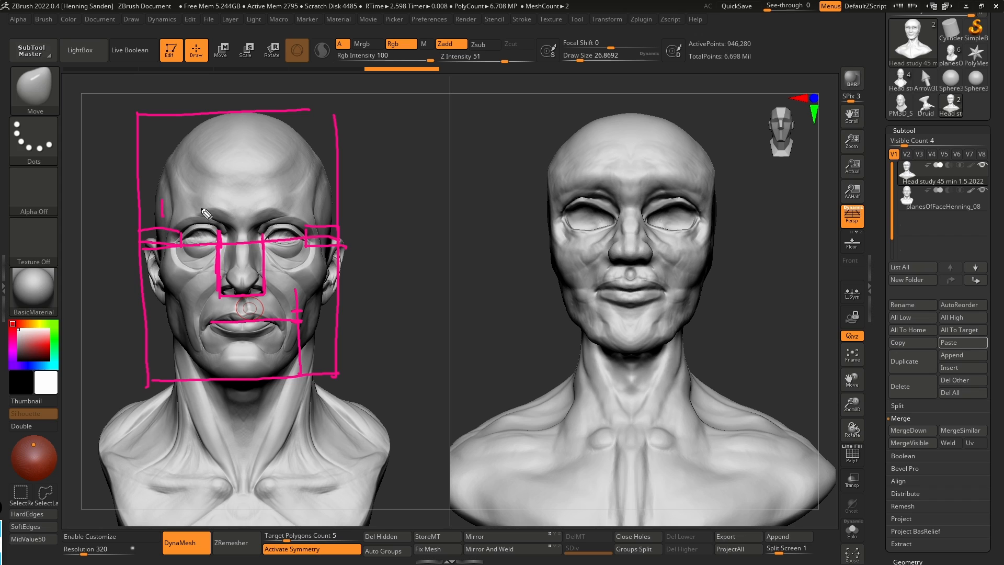
Step: Mark the brow line on the planes head and clear all the drawn guides
mouse_move(246, 209)
mouse_down()
mouse_move(246, 223)
mouse_move(279, 220)
mouse_up()
key(ctrl+shift+7)
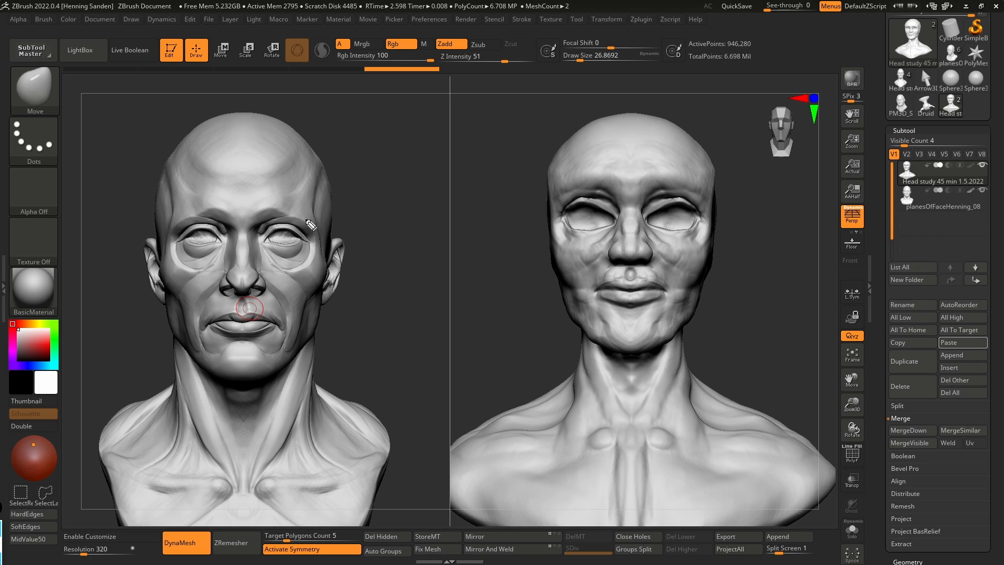
Step: Draw brow and nose-base guides on the planes head, outline one ear between eye and nose level and sketch an oversized opposite ear
drag(276, 219, 357, 216)
drag(246, 297, 344, 294)
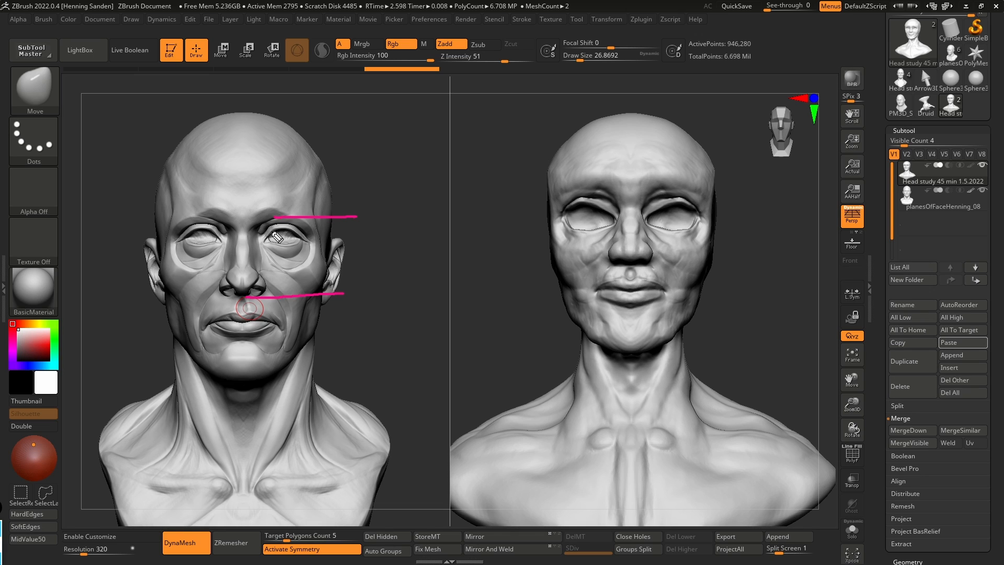
mouse_move(288, 227)
mouse_down()
mouse_move(344, 231)
mouse_move(353, 243)
mouse_move(348, 284)
mouse_move(331, 277)
mouse_move(341, 240)
mouse_move(347, 265)
mouse_up()
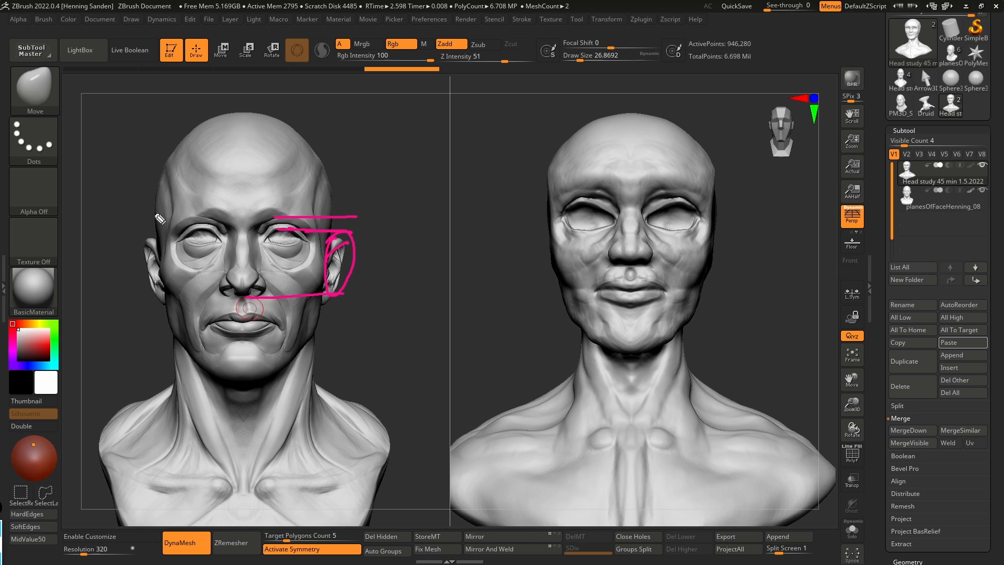
mouse_move(162, 221)
mouse_down()
mouse_move(139, 189)
mouse_move(156, 263)
mouse_move(173, 214)
mouse_move(128, 269)
mouse_move(169, 323)
mouse_up()
Step: Undo the ear outlines and the brow and nose-base guides on the planes head
key(ctrl+z)
key(ctrl+z)
key(ctrl+z)
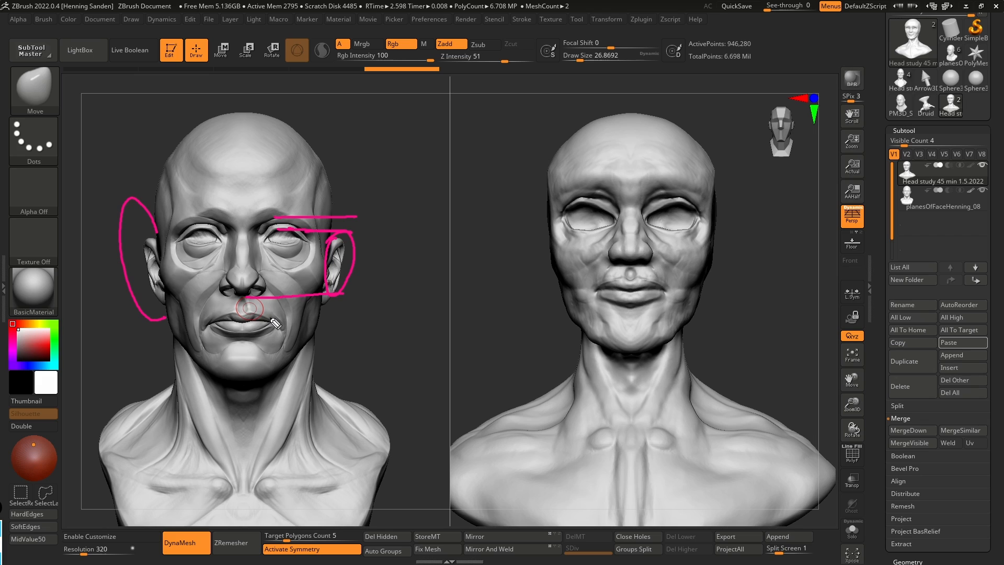
key(ctrl+z)
key(ctrl+z)
key(ctrl+z)
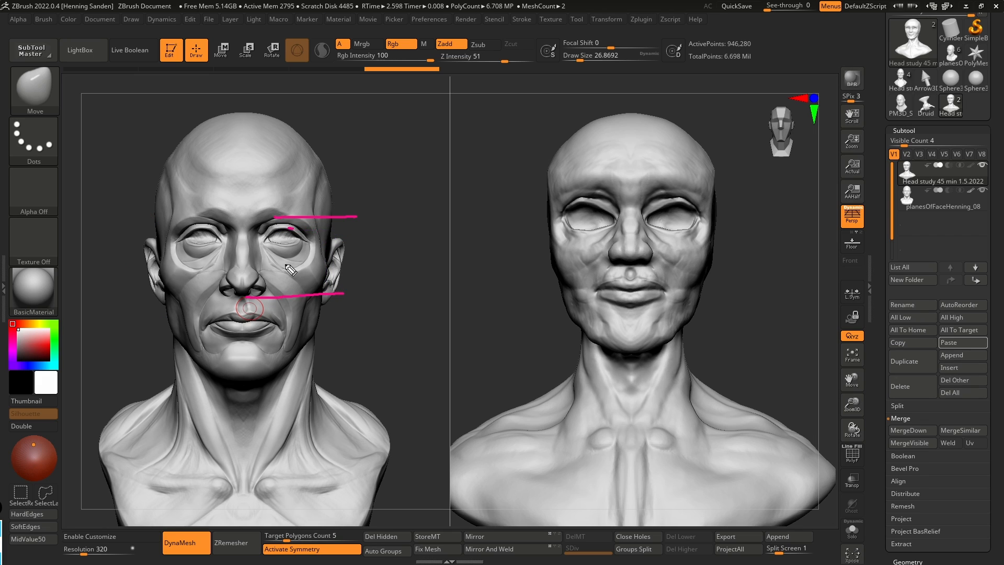
key(ctrl+z)
key(ctrl+z)
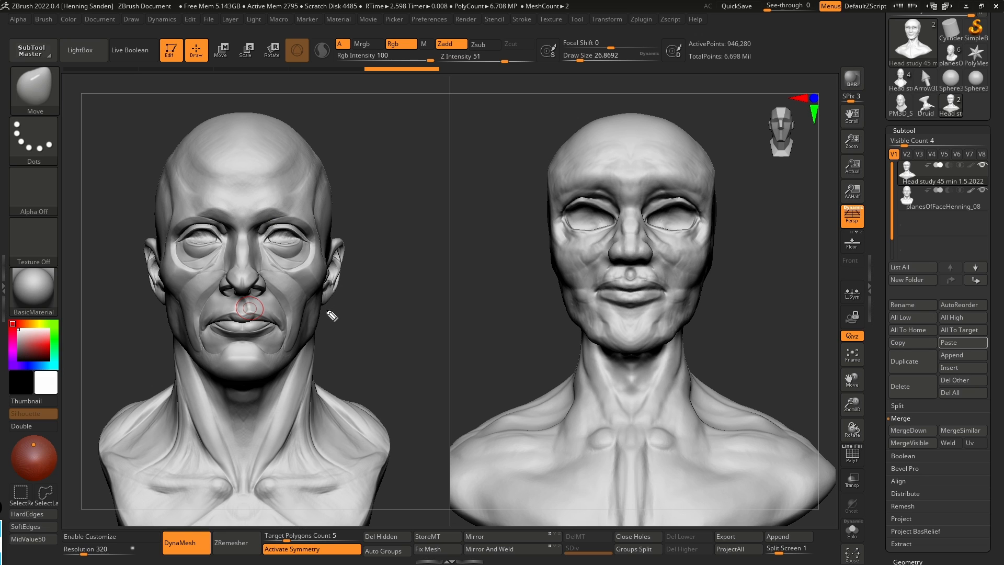
Step: Reshape the cheek and eye area of the head study with the Move brush, adjusting its draw size
mouse_move(660, 266)
mouse_down()
mouse_move(657, 280)
mouse_move(661, 246)
mouse_move(687, 238)
mouse_move(633, 226)
mouse_move(674, 211)
mouse_move(667, 232)
mouse_move(650, 213)
mouse_move(669, 223)
mouse_up()
key(s)
key(s)
drag(663, 233, 667, 237)
Step: Switch to the Pinch brush and work the head study from the eye toward the mouth
key(b)
key(p)
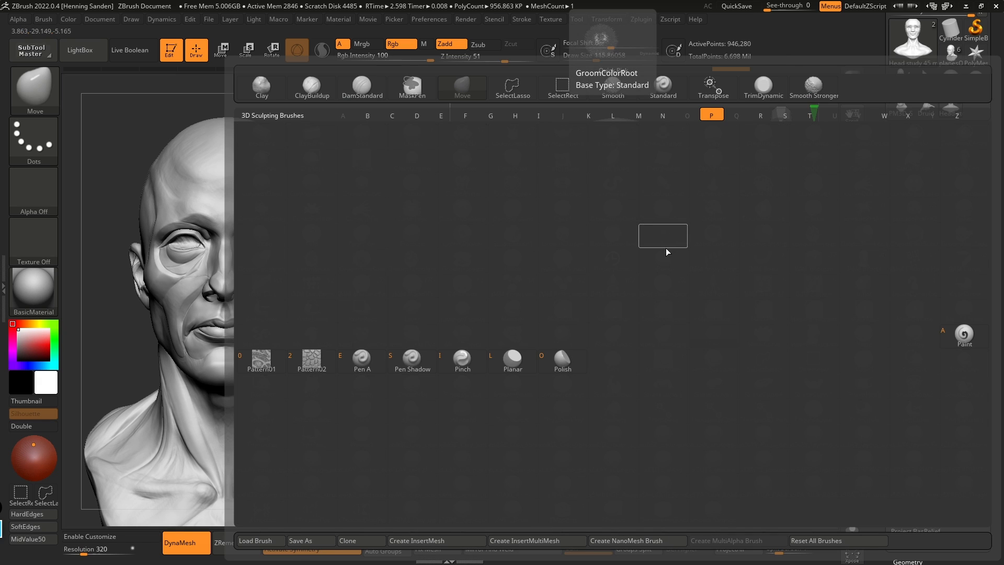
key(i)
mouse_move(650, 232)
mouse_down()
mouse_move(668, 233)
mouse_move(660, 225)
mouse_move(629, 287)
mouse_up()
key(bracketright)
Step: Switch back to the Move brush, adjust its draw size and pull the head study's mouth downward
key(b)
key(m)
key(v)
key(s)
key(s)
drag(629, 289, 632, 338)
Step: Push the areas below the head study's eyes upward to narrow the eye openings, adjusting the brush size between strokes
key(s)
mouse_move(656, 268)
mouse_down()
mouse_move(662, 238)
mouse_move(636, 239)
mouse_move(675, 241)
mouse_up()
key(s)
key(s)
mouse_move(675, 257)
mouse_down()
mouse_move(696, 291)
mouse_move(652, 233)
mouse_move(665, 243)
mouse_up()
key(s)
key(s)
Step: Pull the head study's cheek and under-eye area inward toward the nose with the Move brush
right_drag(673, 297, 637, 303)
key(s)
drag(652, 255, 646, 255)
right_drag(643, 250, 667, 246)
mouse_move(659, 238)
mouse_down()
mouse_move(628, 270)
mouse_move(633, 232)
mouse_move(635, 265)
mouse_up()
Step: Widen and lower the head study's mouth, and push the lower cheeks outward with the Move brush at a draw size of about 197
key(s)
key(s)
drag(638, 303, 648, 315)
key(s)
drag(626, 308, 655, 315)
key(s)
key(s)
drag(655, 315, 678, 311)
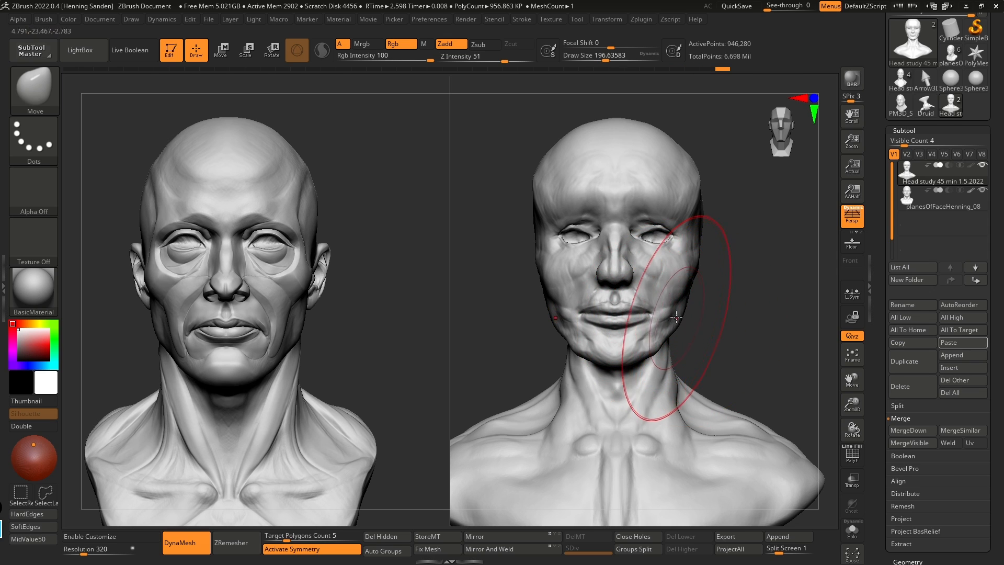
Step: Draw guide lines at the head study's crown and chin and a vertical centre line between them
drag(528, 124, 676, 127)
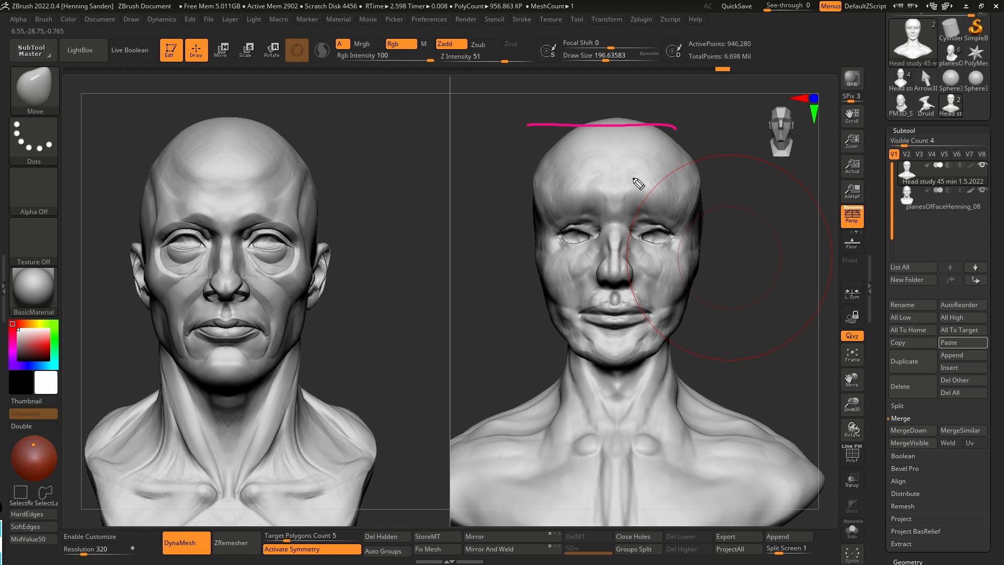
drag(556, 358, 676, 359)
drag(618, 126, 608, 368)
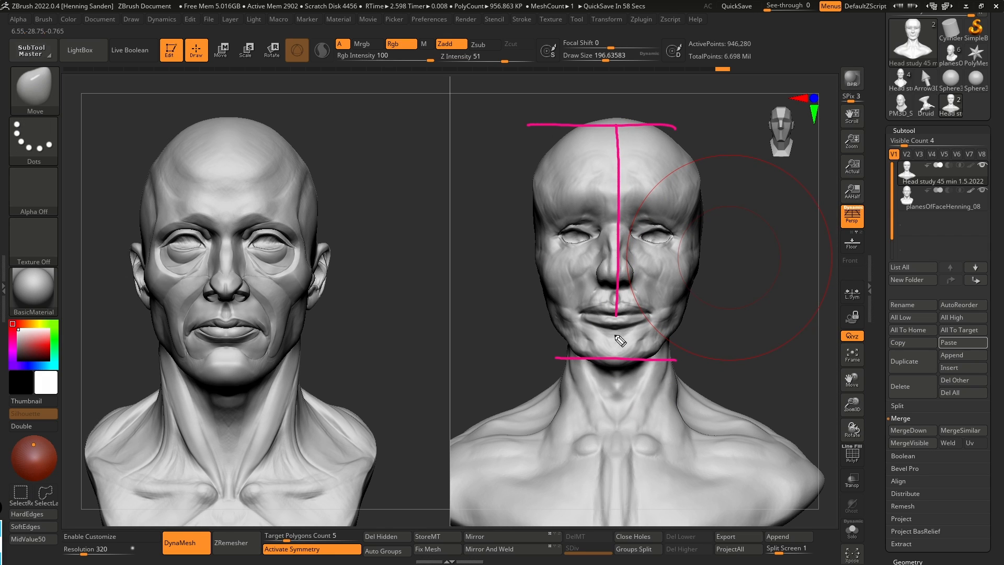
Step: Draw guides across the head study's eyes, nose base and mouth, add vertical lines beside the nose and eyes, and clear the drawing
drag(544, 236, 695, 227)
drag(595, 285, 651, 285)
drag(599, 309, 632, 306)
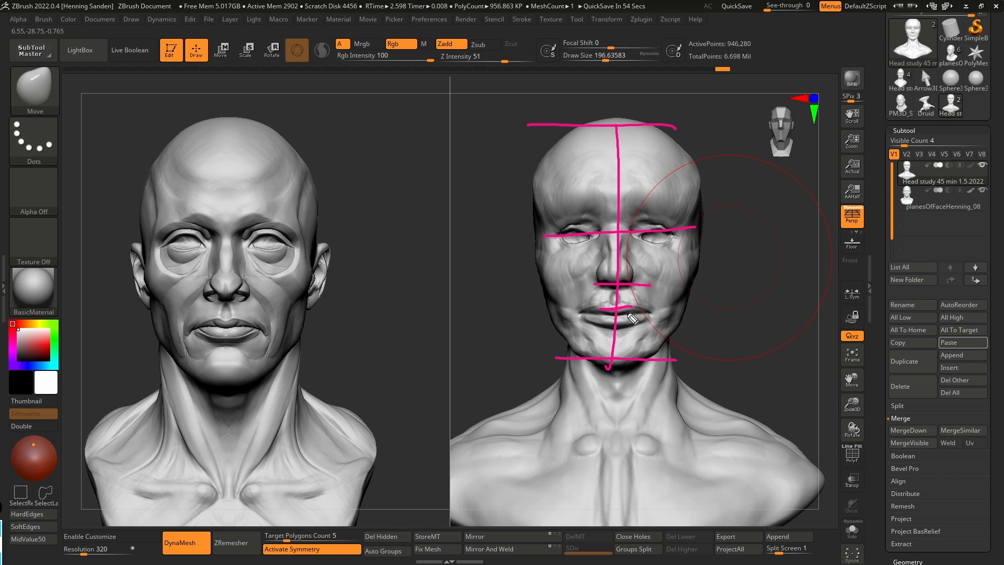
mouse_move(632, 262)
mouse_down()
mouse_move(632, 288)
mouse_move(595, 286)
mouse_up()
drag(636, 227, 637, 287)
mouse_move(590, 228)
mouse_down()
mouse_move(591, 289)
mouse_move(588, 247)
mouse_up()
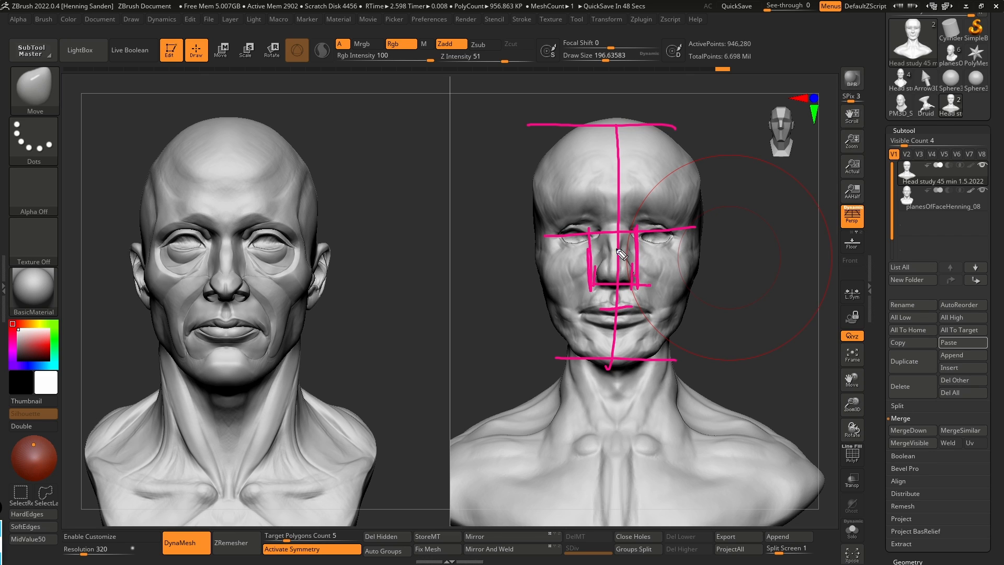
drag(672, 223, 671, 243)
key(ctrl+shift+7)
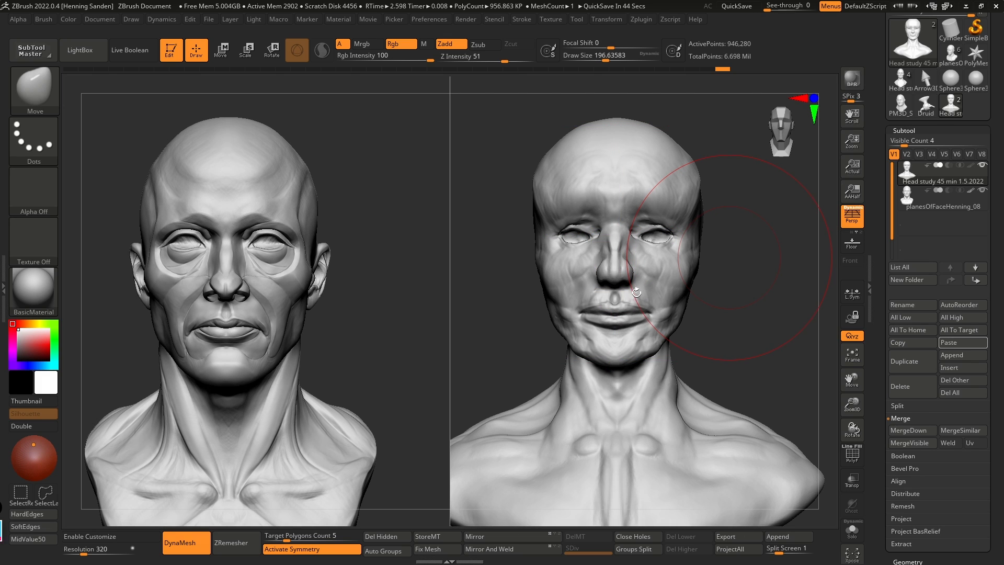
Step: Widen the head study's lower jaw and neck outward with the Move brush, changing the brush size between strokes
key([)
drag(676, 316, 690, 317)
key(])
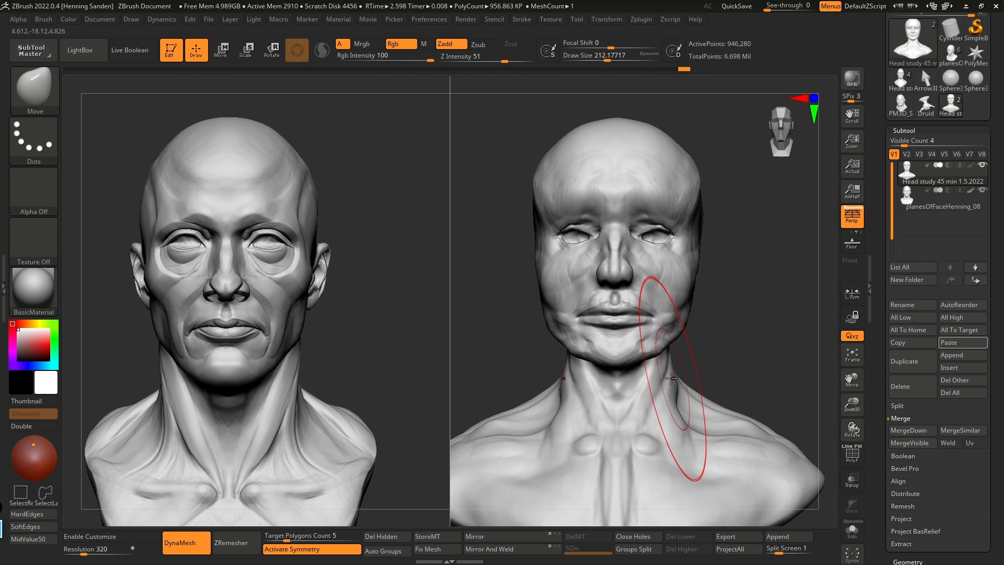
drag(669, 370, 675, 370)
drag(754, 368, 729, 377)
key(s)
drag(684, 376, 687, 378)
key(s)
drag(685, 384, 679, 378)
Step: Push the head study's cheek sides and temples slightly inward with the Move brush
shift+right_drag(673, 346, 677, 344)
key(s)
drag(689, 304, 681, 293)
key(s)
key(s)
drag(682, 291, 678, 289)
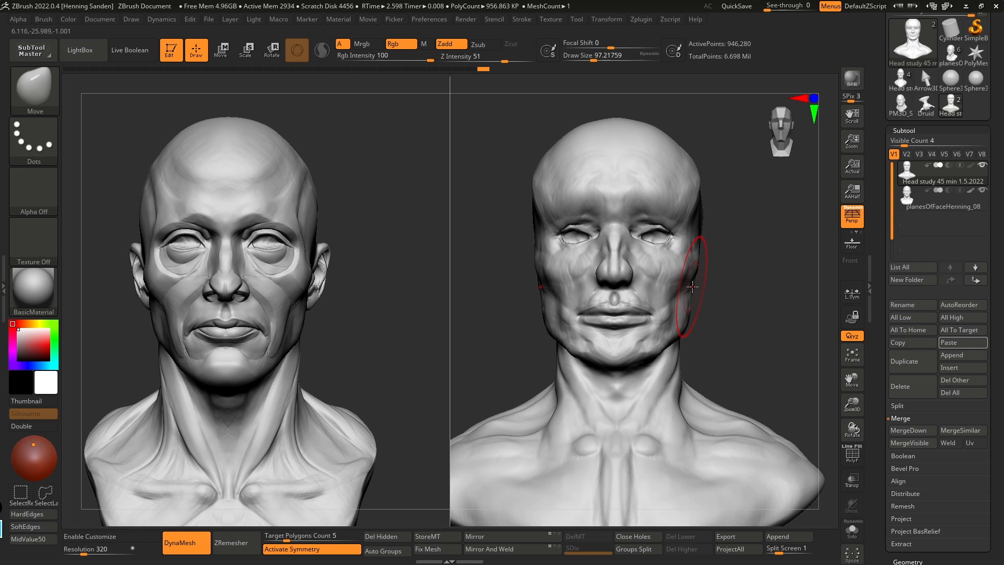
drag(699, 179, 692, 184)
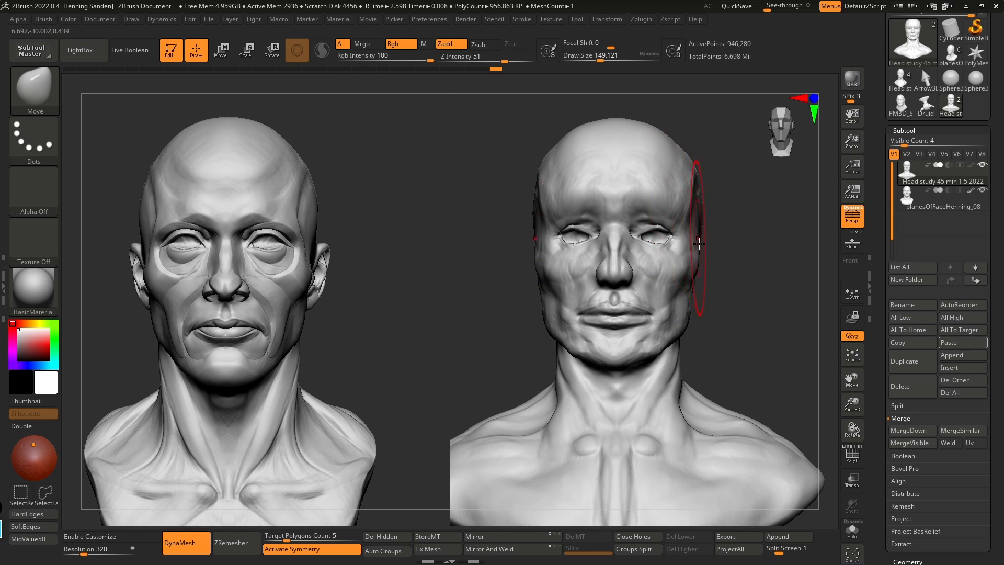
Step: Reshape the head study's jaw underside, front of the neck and chest edge from the side with the Move brush
right_drag(706, 259, 622, 264)
right_drag(697, 285, 665, 300)
key(s)
drag(666, 359, 671, 359)
mouse_move(697, 340)
alt+right_down()
mouse_move(652, 312)
mouse_move(649, 324)
alt+right_up()
key(s)
drag(619, 348, 613, 347)
key(s)
drag(594, 396, 602, 396)
drag(566, 477, 586, 482)
Step: Shift the head study's jaw corner and side of the neck backward with the Move brush at a draw size of about 94
key(s)
drag(628, 385, 608, 383)
drag(652, 307, 648, 305)
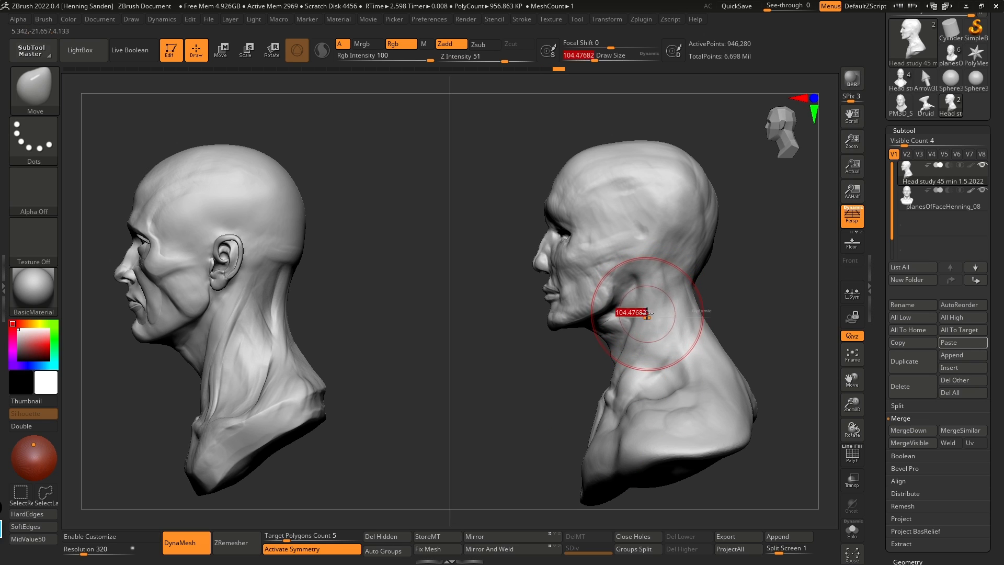
key(s)
drag(610, 297, 652, 289)
drag(646, 330, 638, 336)
right_drag(637, 337, 714, 317)
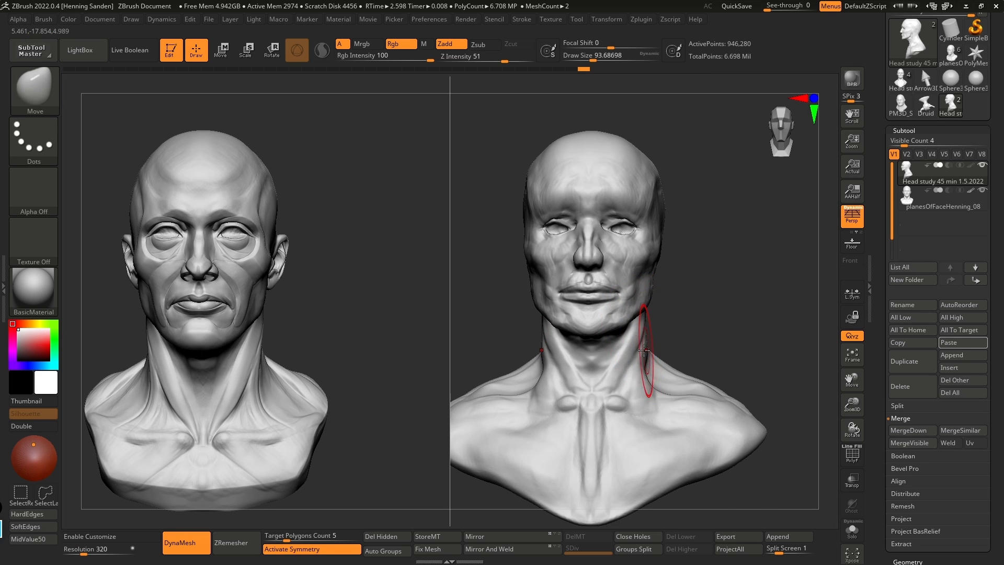
Step: Paint an ear-shaped mask on the side of the head study and refine its outline at a draw size of about 23
mouse_move(673, 258)
right_down()
mouse_move(647, 263)
mouse_move(683, 261)
mouse_move(672, 254)
mouse_move(689, 245)
mouse_move(686, 267)
right_up()
key(s)
mouse_move(686, 266)
mouse_down()
mouse_move(649, 264)
mouse_move(670, 264)
mouse_move(676, 287)
mouse_up()
key(ctrl)
mouse_move(686, 269)
right_down()
mouse_move(738, 273)
mouse_move(694, 279)
right_up()
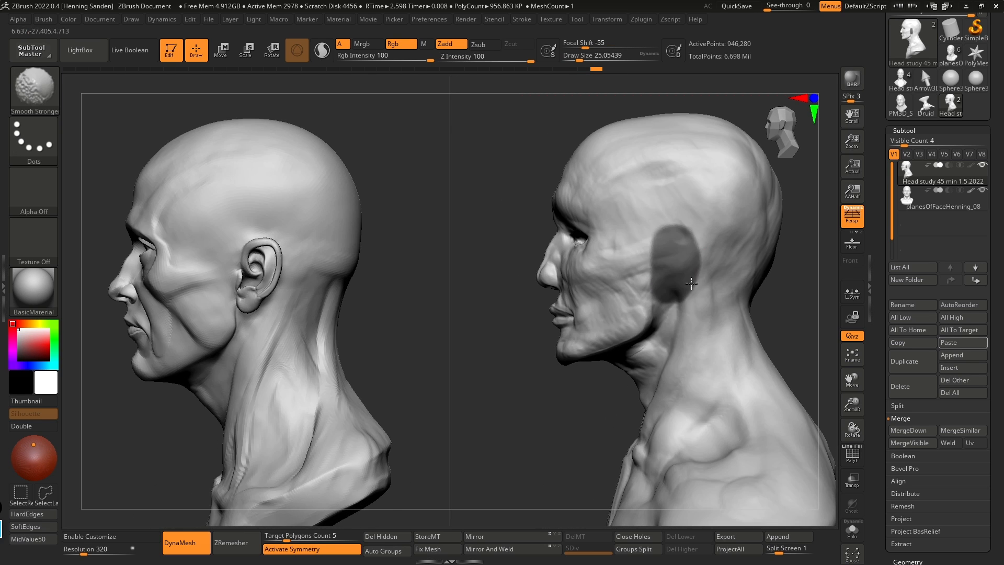
key(ctrl)
key(s)
drag(651, 272, 648, 272)
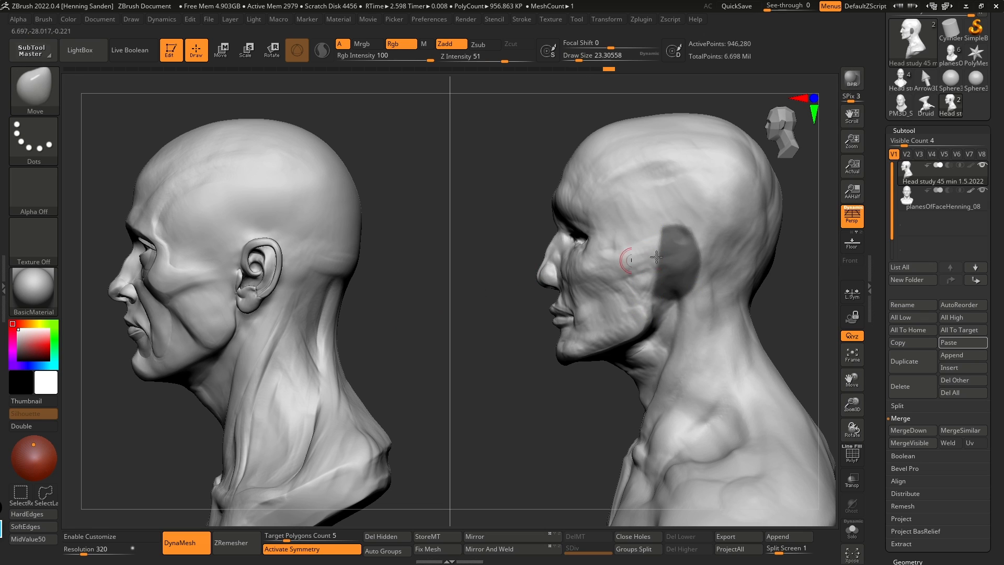
key(ctrl)
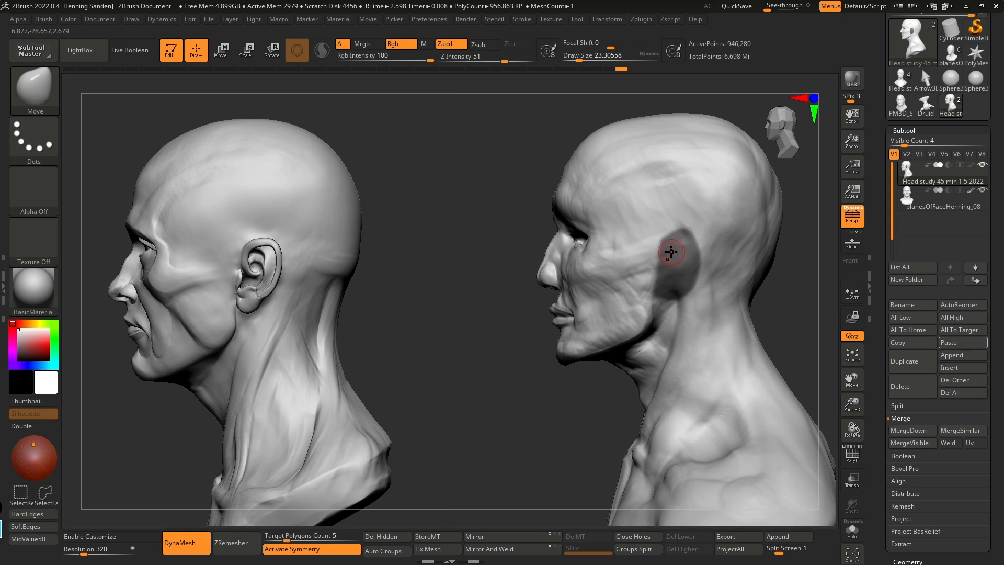
key(ctrl)
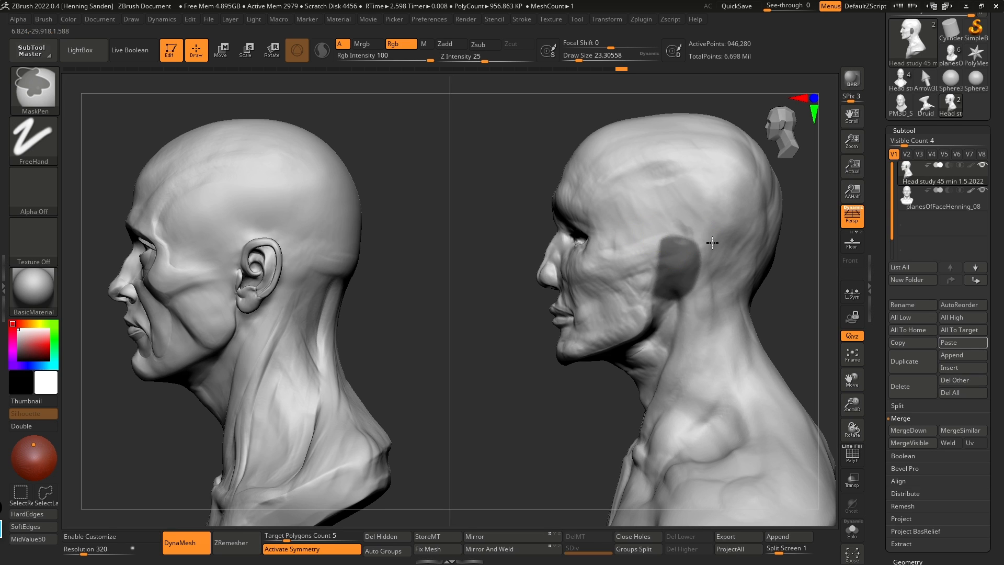
mouse_move(667, 247)
ctrl+mouse_down()
mouse_move(689, 247)
mouse_move(656, 275)
ctrl+mouse_up()
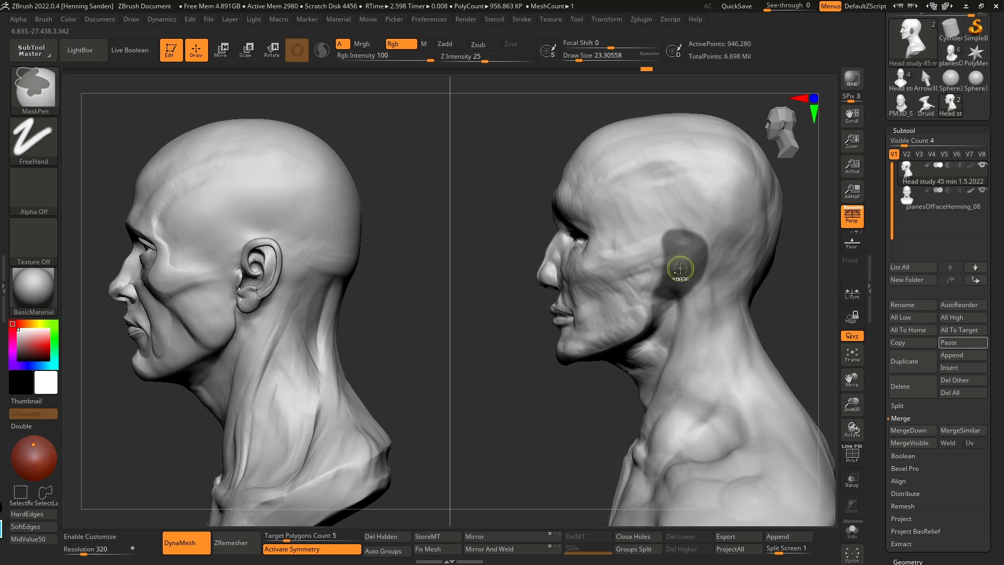
Step: Invert the mask and pull the ear shape out from the head with the Move brush at a draw size of about 71
right_drag(661, 287, 544, 272)
ctrl+click(599, 275)
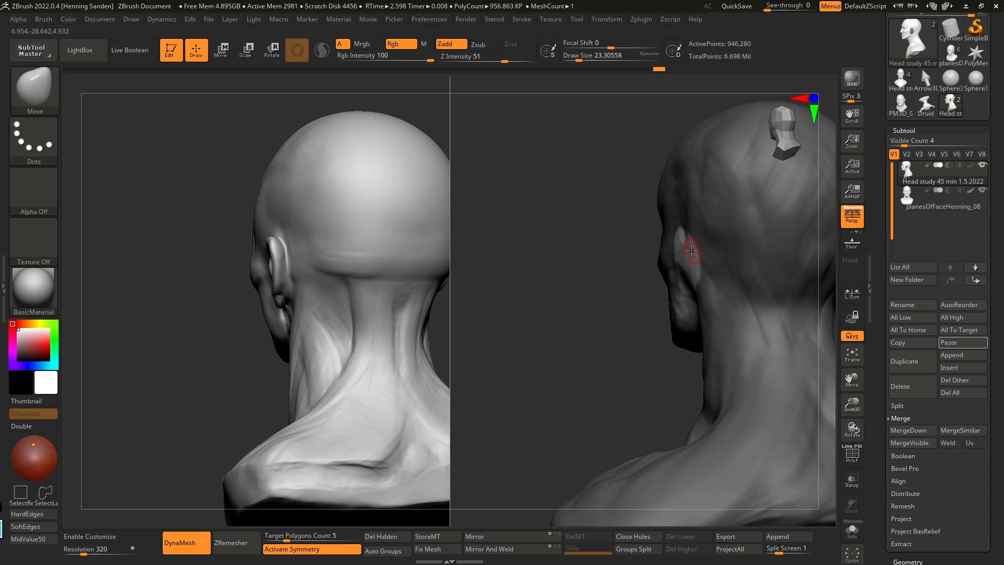
ctrl+click(689, 249)
key(s)
drag(690, 250, 710, 254)
key(s)
right_drag(685, 229, 703, 238)
drag(687, 298, 677, 296)
right_drag(685, 283, 731, 268)
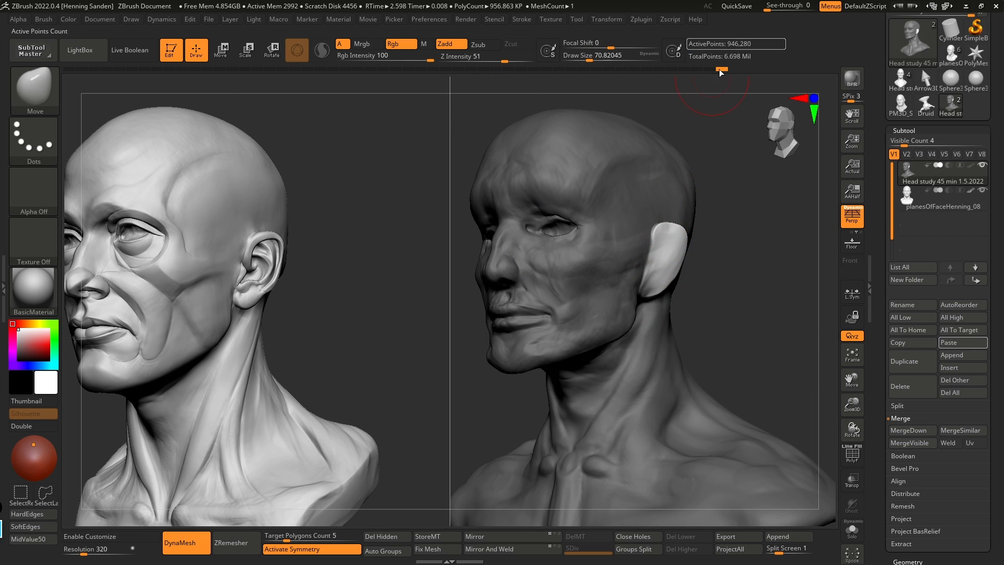
Step: Refine the ear's shape and placement in side view, and set the brush's draw size to 112
right_drag(732, 121, 717, 137)
drag(665, 233, 661, 240)
right_drag(706, 251, 654, 262)
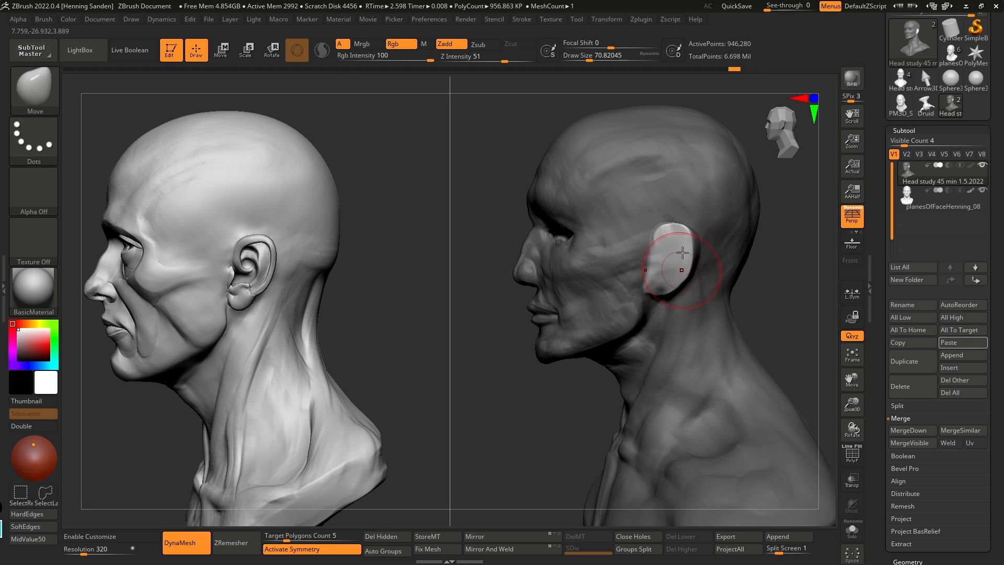
shift+drag(676, 261, 679, 257)
right_drag(699, 256, 680, 251)
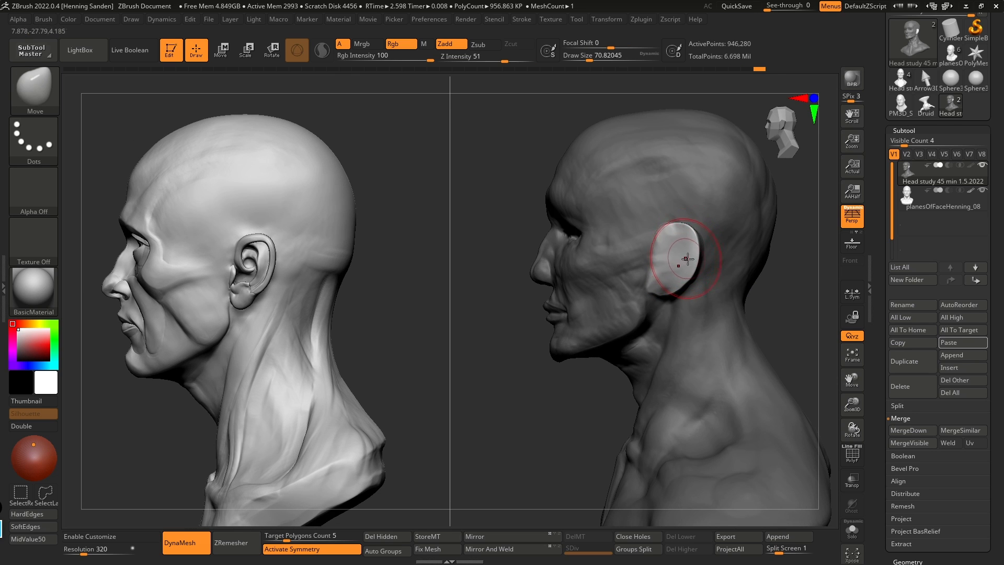
drag(687, 259, 686, 260)
alt+right_drag(686, 260, 684, 253)
key(s)
drag(683, 255, 690, 256)
Step: Draw guides in front of the ears on both heads, sketch the study's jaw line and ear shape, and clear the drawings
key(ctrl+shift)
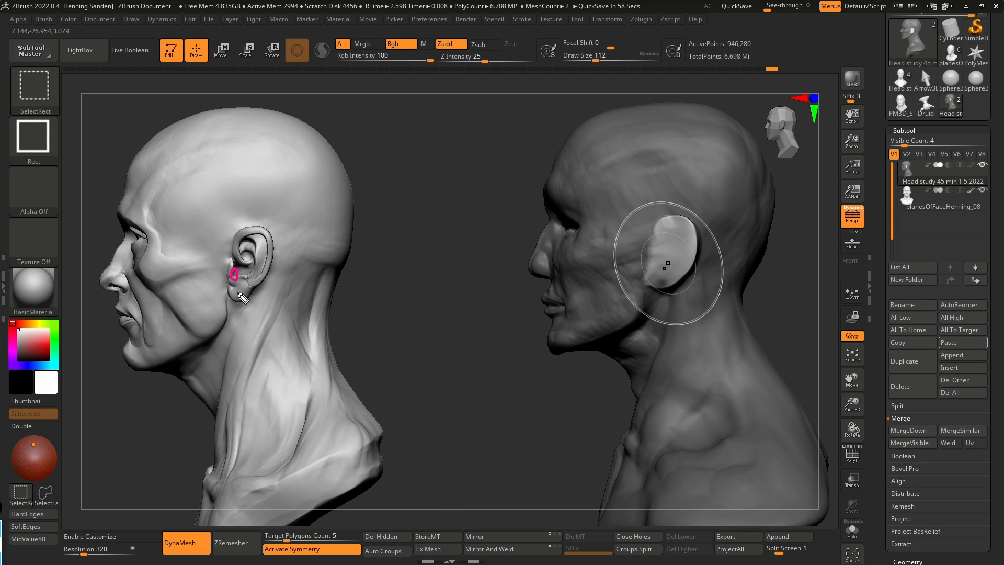
drag(233, 300, 232, 334)
drag(650, 222, 643, 304)
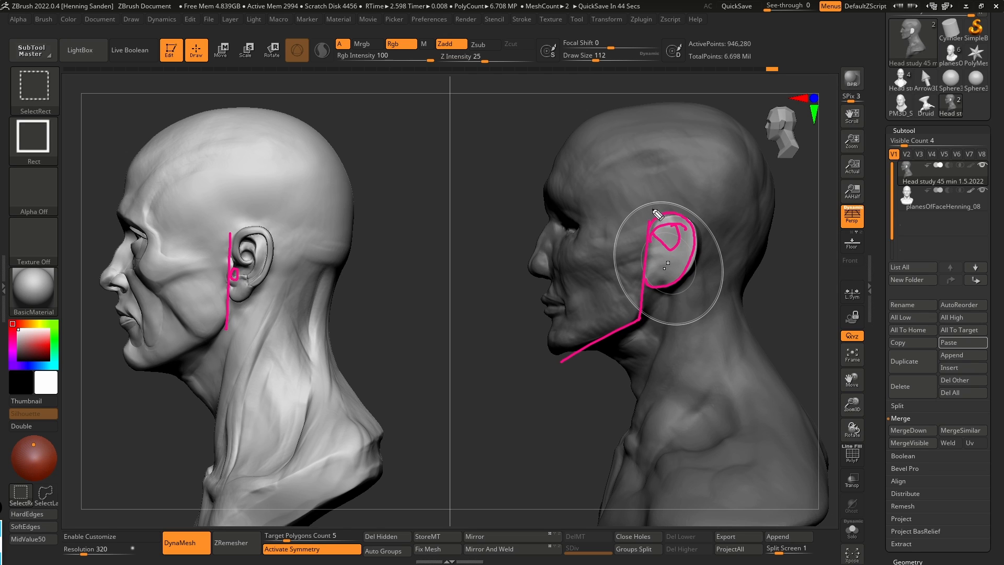
key(ctrl+shift+7)
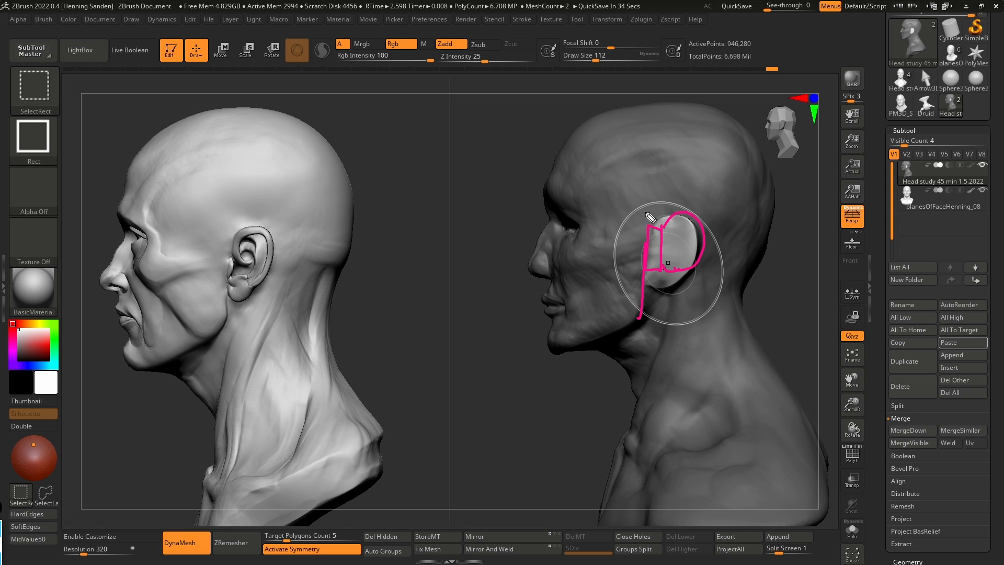
key(ctrl+shift+7)
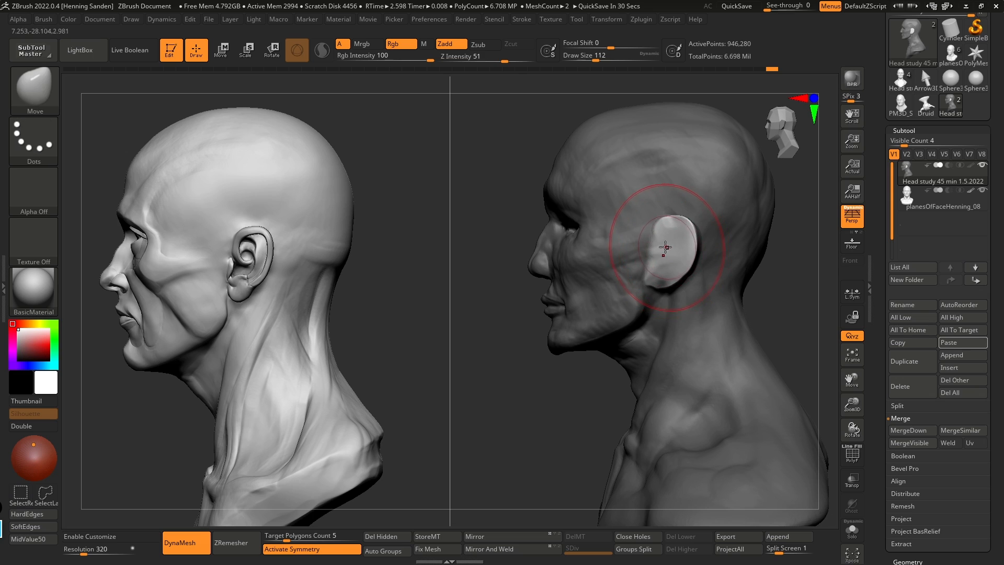
Step: Reshape the ear's upper rear edge with the Move brush at a draw size of about 77, and clear the mask
key(s)
mouse_move(668, 239)
mouse_down()
mouse_move(677, 244)
mouse_move(686, 224)
mouse_up()
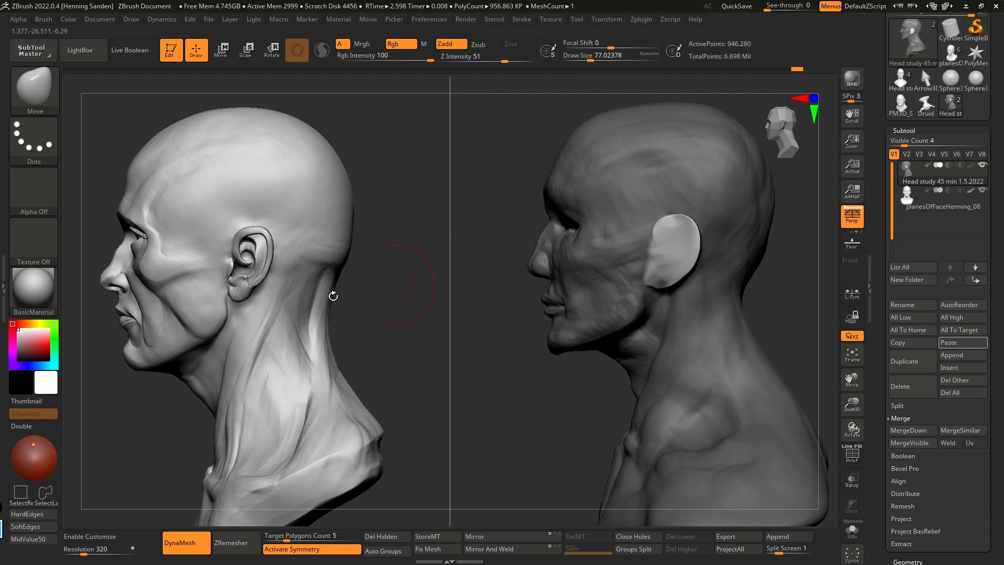
right_drag(694, 262, 622, 238)
mouse_move(688, 230)
right_down()
mouse_move(748, 251)
mouse_move(760, 279)
mouse_move(701, 278)
right_up()
drag(732, 262, 696, 226)
mouse_move(696, 226)
right_down()
mouse_move(706, 266)
mouse_move(691, 287)
mouse_move(682, 282)
right_up()
right_drag(668, 240, 669, 268)
mouse_move(732, 287)
ctrl+right_down()
mouse_move(638, 278)
mouse_move(694, 280)
mouse_move(661, 309)
mouse_move(640, 251)
mouse_move(655, 279)
mouse_move(695, 285)
ctrl+right_up()
Step: Undo the last ear adjustment and enlarge the Move brush to a draw size of about 202
key(bracketright)
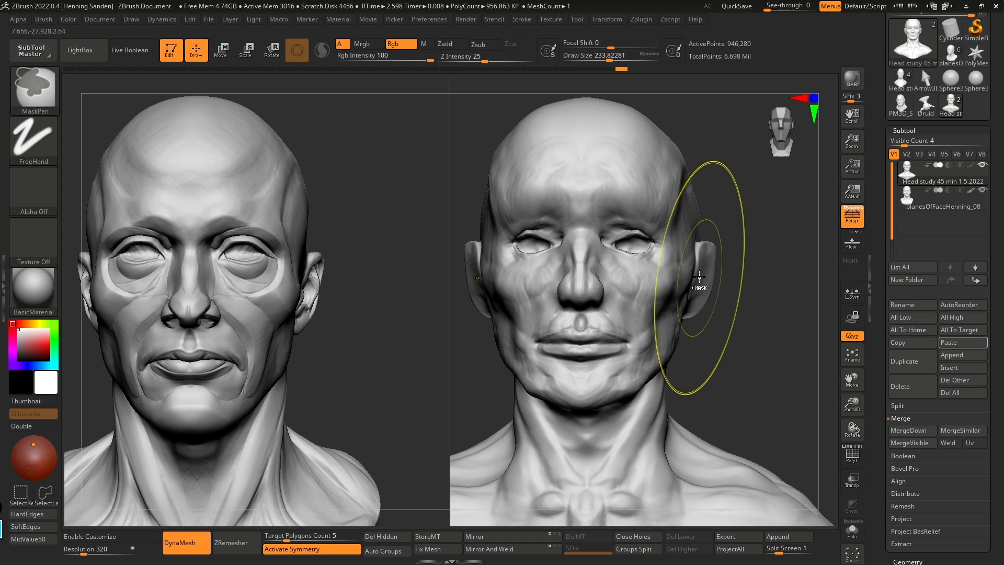
key(ctrl+z)
key(bracketleft)
key(bracketright)
key(bracketright)
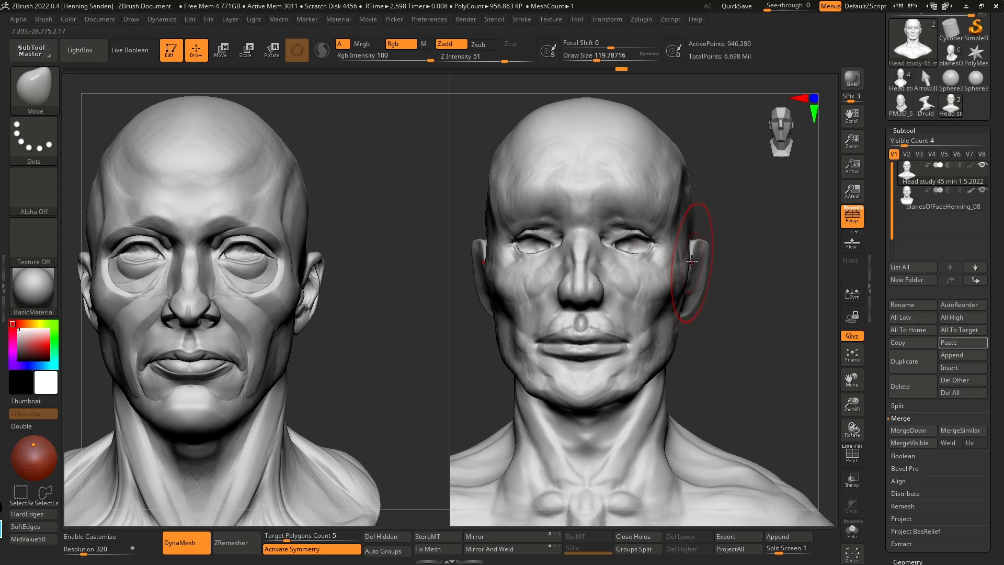
alt+right_drag(698, 271, 703, 254)
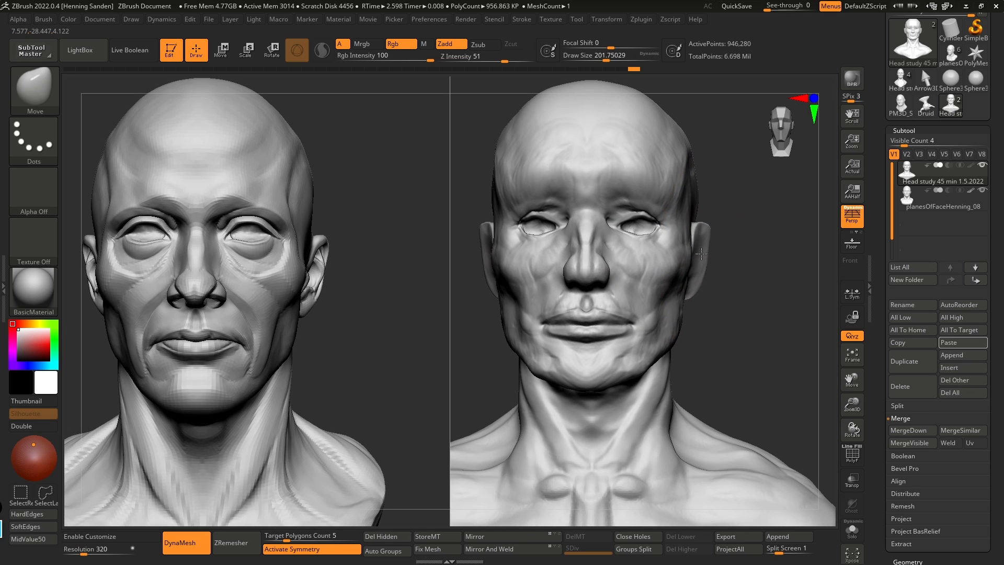
Step: Try pulling the head study's ears outward with the Move brush at a draw size of about 192, and undo it
key(bracketright)
key(bracketleft)
right_drag(698, 260, 702, 258)
key(s)
drag(699, 263, 695, 265)
right_drag(697, 261, 700, 258)
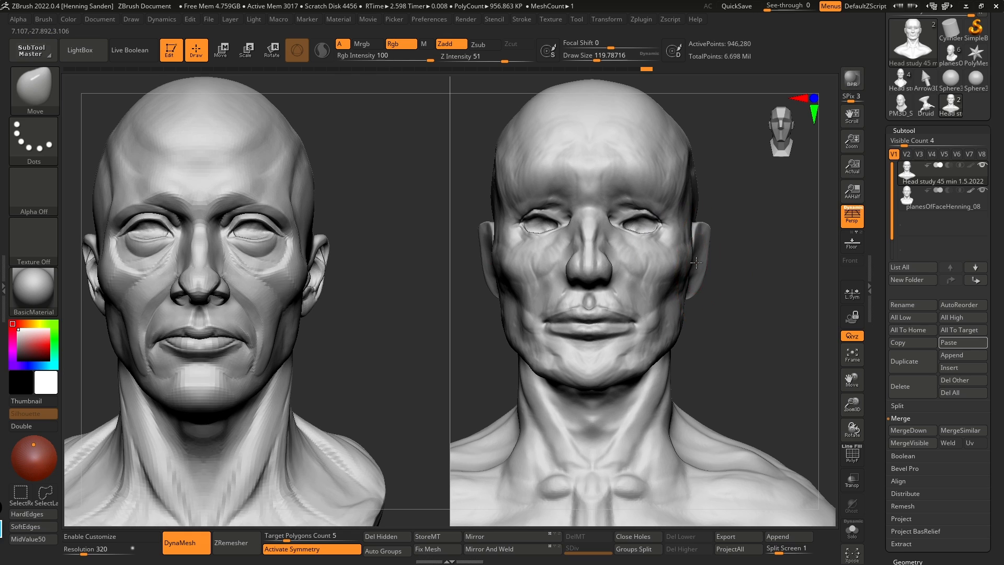
key(s)
drag(702, 258, 734, 259)
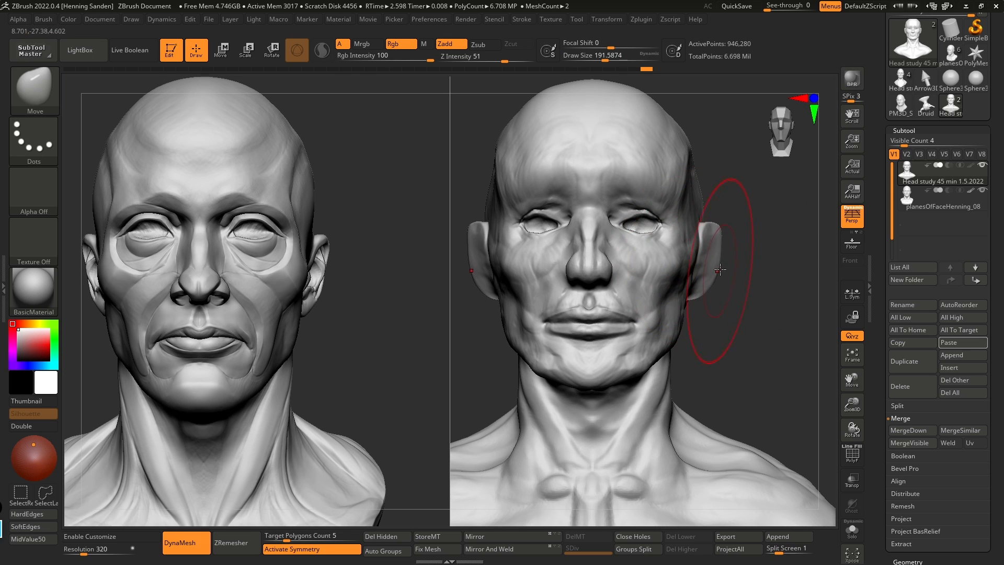
key(ctrl+z)
key(bracketleft)
Step: Reshape the head study's throat and front of the chest in side view with the Move brush at a draw size of about 207
mouse_move(690, 260)
right_down()
mouse_move(683, 320)
mouse_move(651, 293)
mouse_move(641, 345)
mouse_move(668, 310)
right_up()
mouse_move(732, 314)
alt+right_down()
mouse_move(675, 283)
mouse_move(694, 280)
mouse_move(689, 273)
mouse_move(695, 287)
mouse_move(680, 312)
alt+right_up()
key(s)
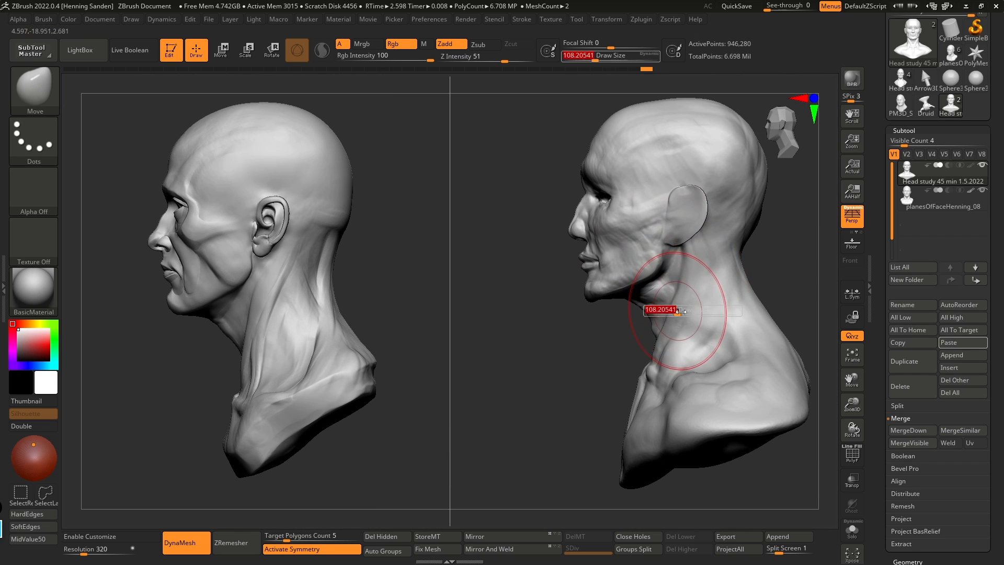
drag(680, 312, 692, 313)
key(s)
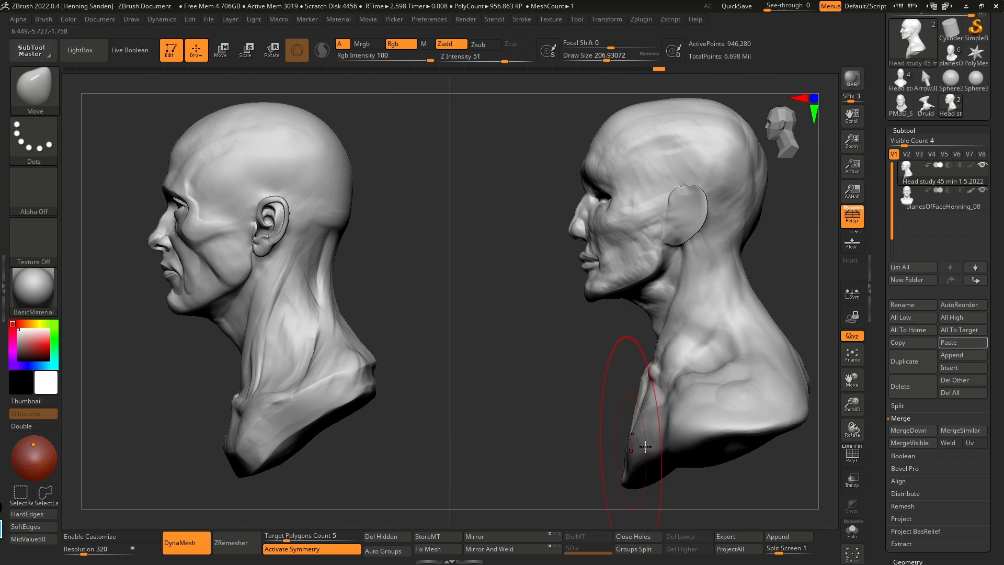
right_drag(639, 449, 677, 445)
drag(666, 440, 659, 428)
Step: Reshape the head study's chest and shoulders with the Move brush, using a draw size of about 182 for part of it
right_drag(667, 428, 729, 410)
key(s)
drag(733, 408, 705, 387)
key(s)
drag(627, 454, 630, 440)
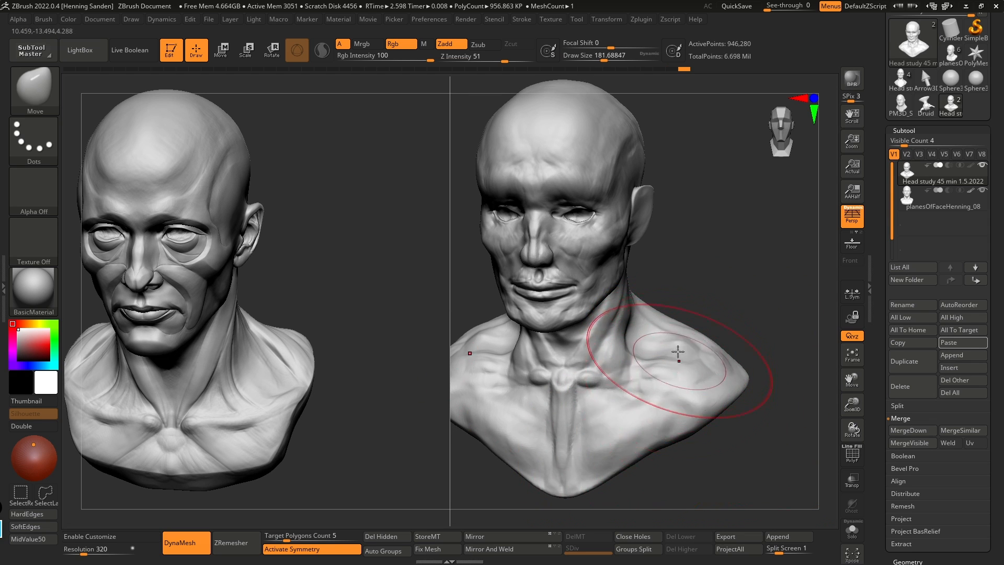
shift+right_drag(680, 361, 703, 366)
drag(675, 390, 661, 434)
right_drag(719, 392, 724, 392)
key(s)
drag(724, 390, 720, 369)
Step: Adjust the back of the head study's neck with the Move brush at a draw size of about 120
mouse_move(703, 352)
right_down()
mouse_move(664, 340)
mouse_move(674, 326)
right_up()
key(s)
drag(684, 318, 675, 327)
key(s)
drag(698, 266, 704, 289)
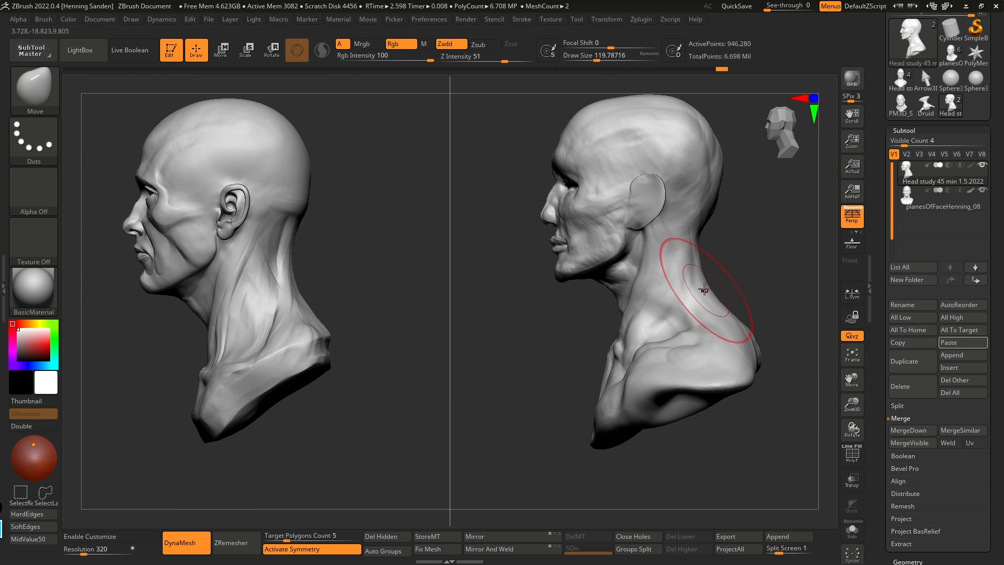
Step: Switch to the ClayBuildup brush and set its draw size to about 145 for work on the head study's face
mouse_move(659, 220)
right_down()
mouse_move(672, 222)
mouse_move(654, 246)
mouse_move(622, 224)
mouse_move(638, 248)
right_up()
key(b)
key(c)
key(b)
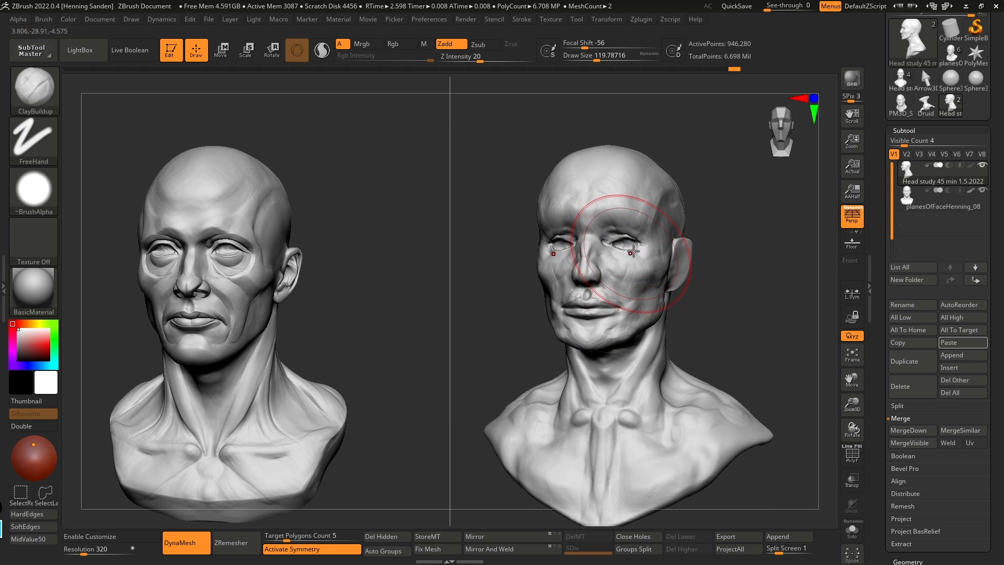
ctrl+right_drag(651, 214, 656, 251)
key(s)
drag(657, 251, 652, 251)
mouse_move(652, 256)
ctrl+right_down()
mouse_move(640, 295)
mouse_move(695, 261)
ctrl+right_up()
key(s)
drag(695, 261, 708, 260)
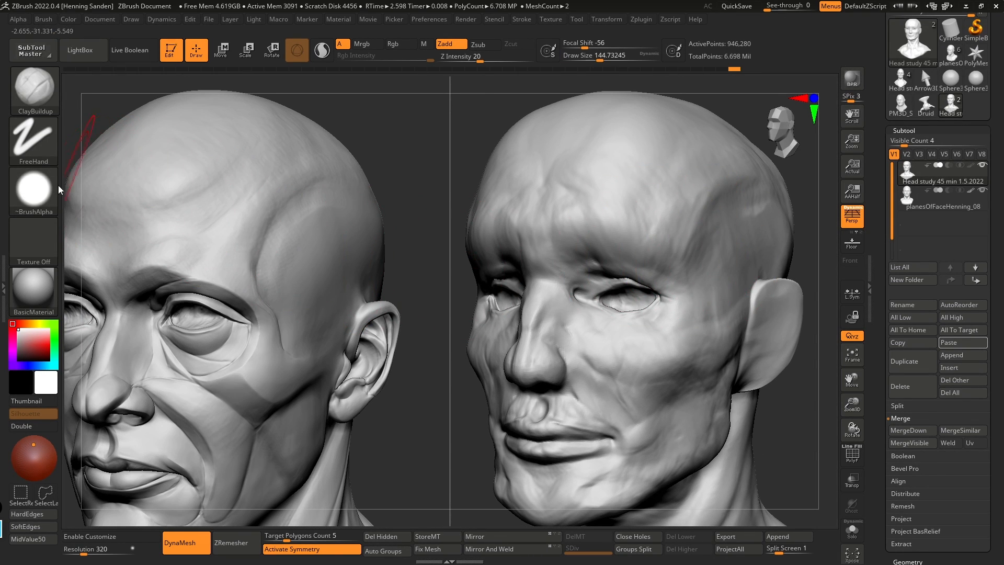
Step: Turn off the ClayBuildup brush's alpha and build up the head study's forehead above the eye
click(47, 198)
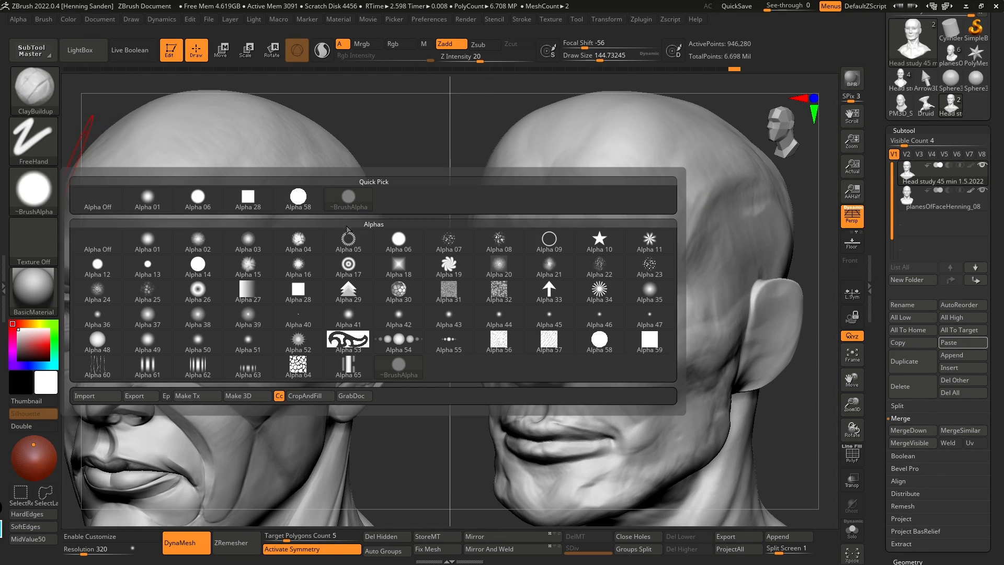
click(115, 244)
mouse_move(651, 245)
mouse_down()
mouse_move(623, 196)
mouse_move(560, 150)
mouse_move(651, 190)
mouse_up()
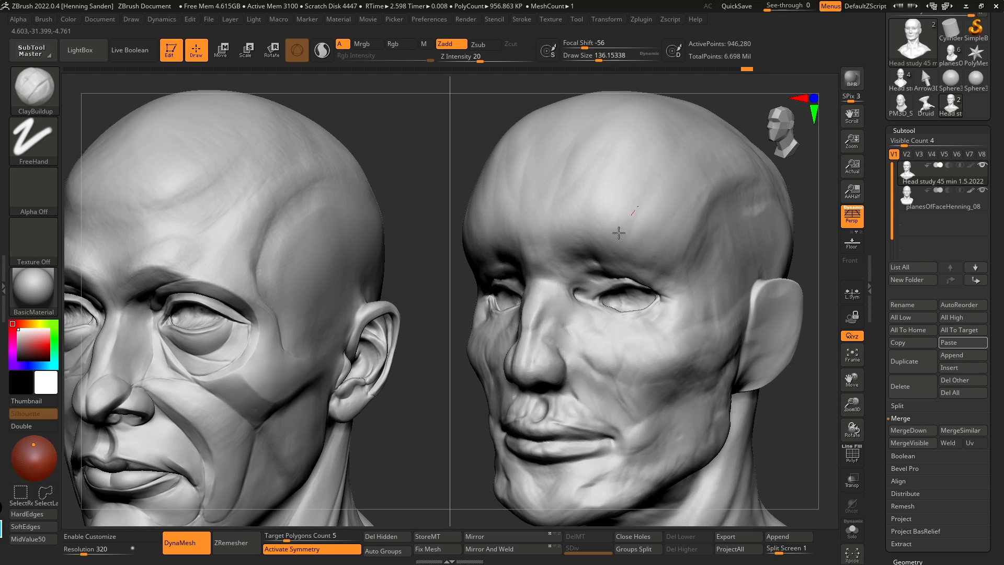
drag(525, 206, 621, 181)
mouse_move(686, 221)
mouse_down()
mouse_move(657, 108)
mouse_move(648, 158)
mouse_move(602, 125)
mouse_up()
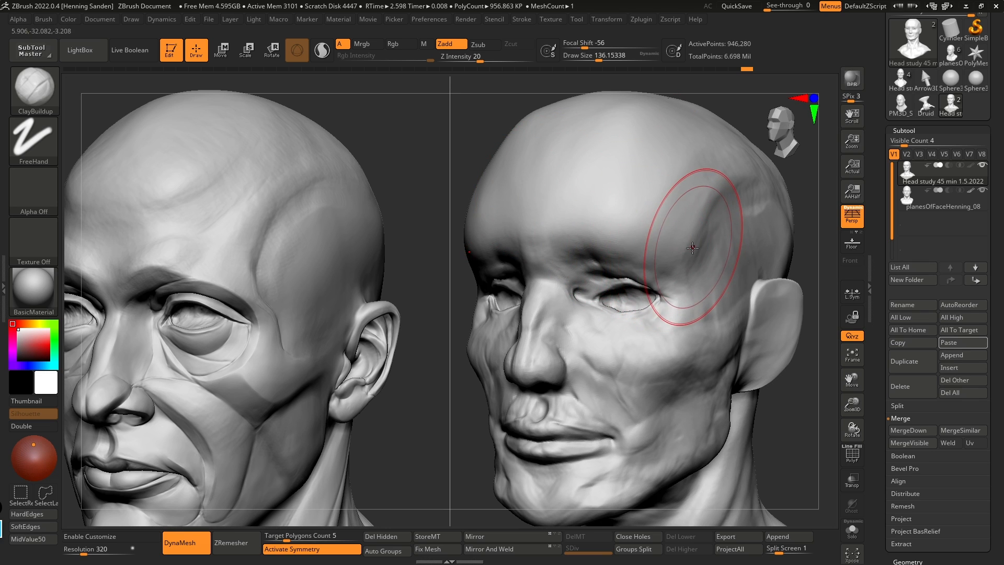
key(ctrl+z)
Step: Reduce the draw size to about 68 and load Smooth Stronger from the Smooth brush library as the smoothing brush
key(bracketleft)
key(bracketleft)
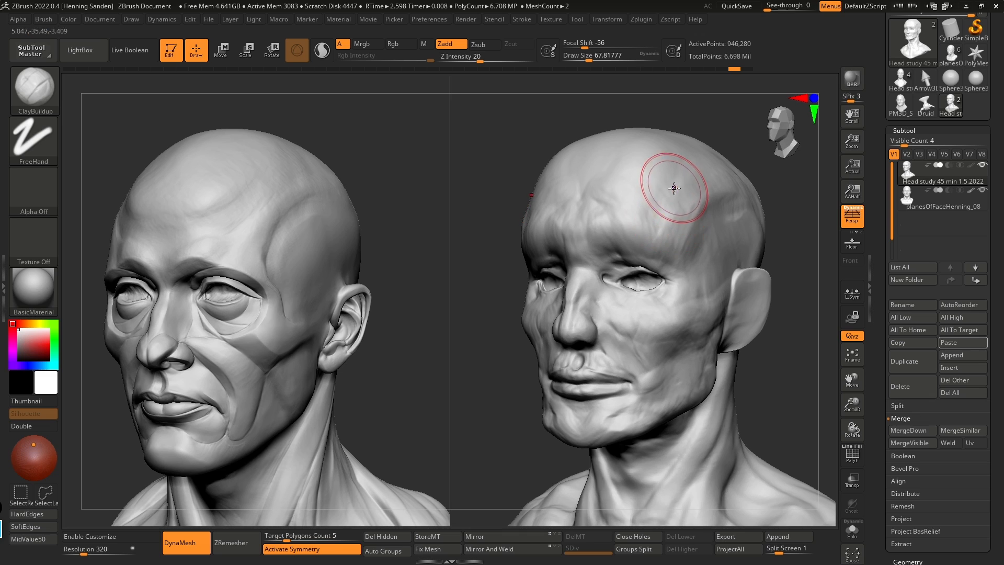
key(shift)
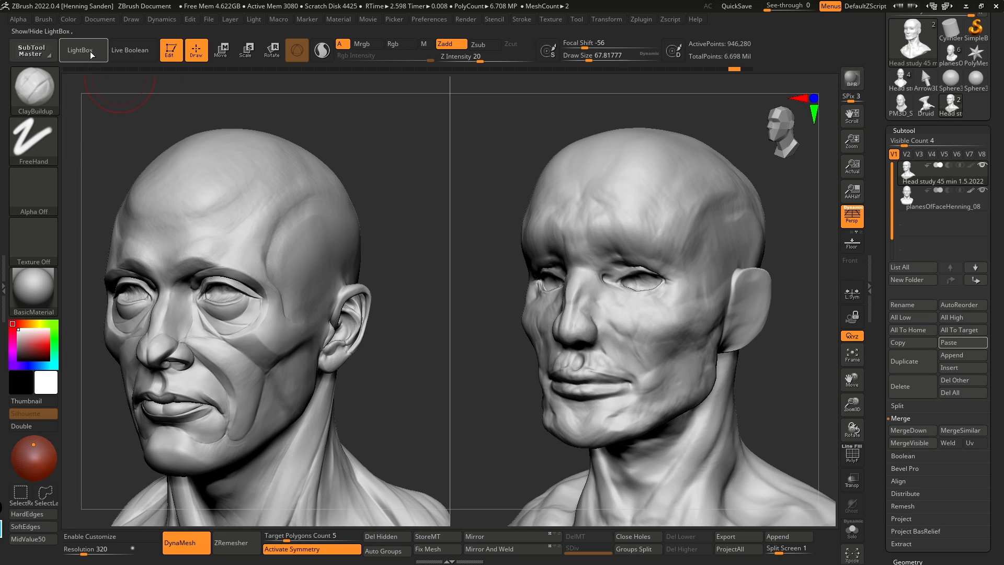
click(92, 55)
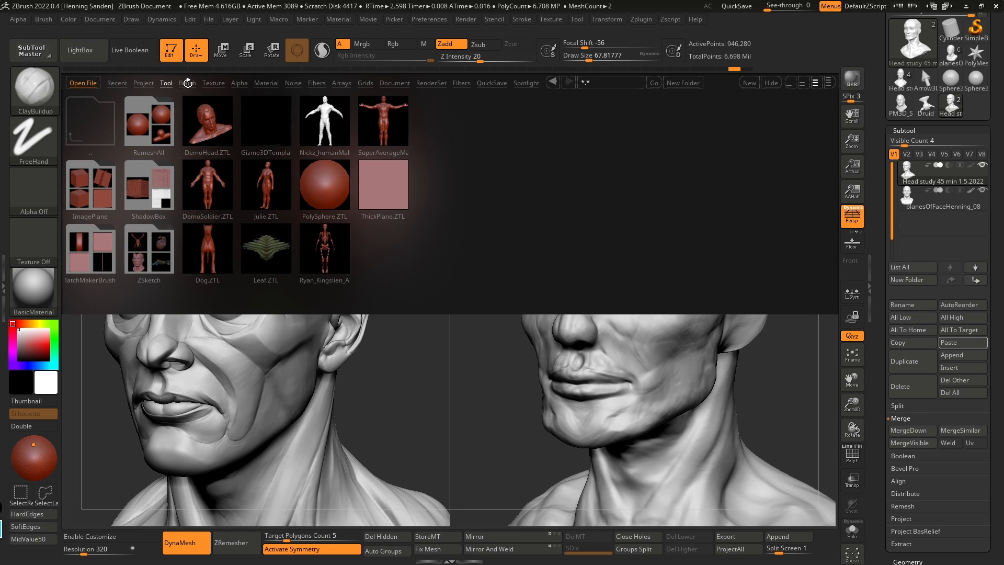
click(186, 83)
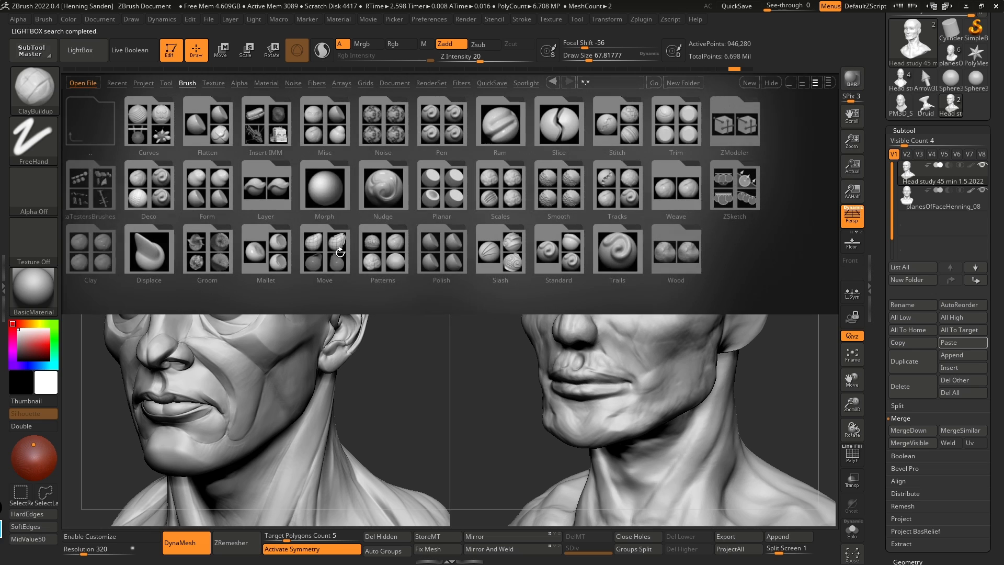
double_click(558, 193)
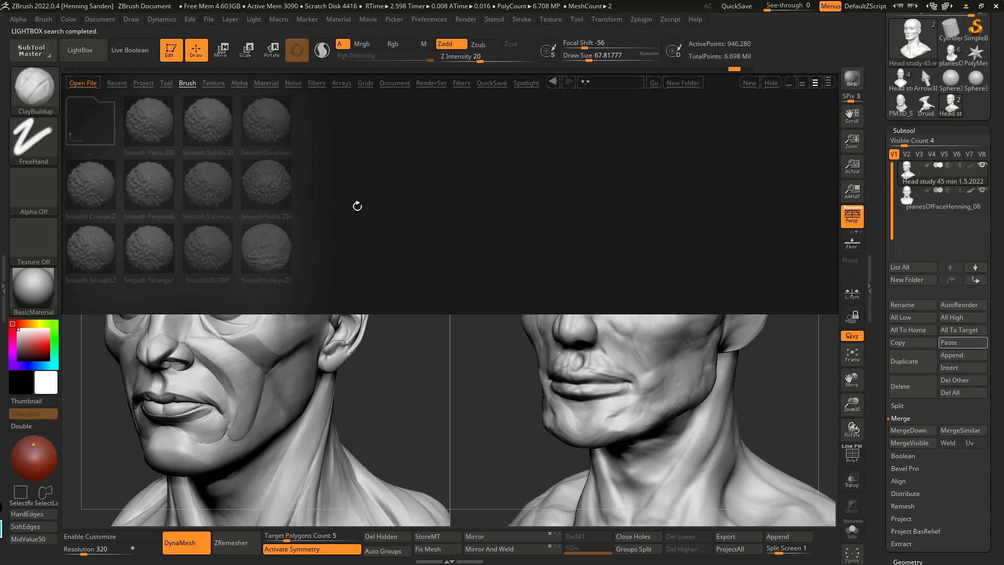
click(156, 253)
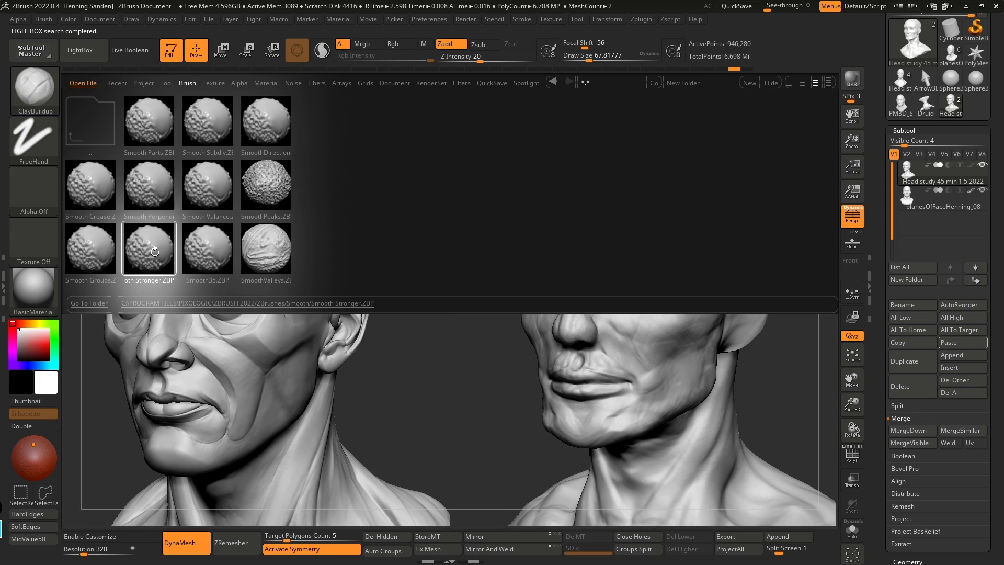
double_click(151, 249)
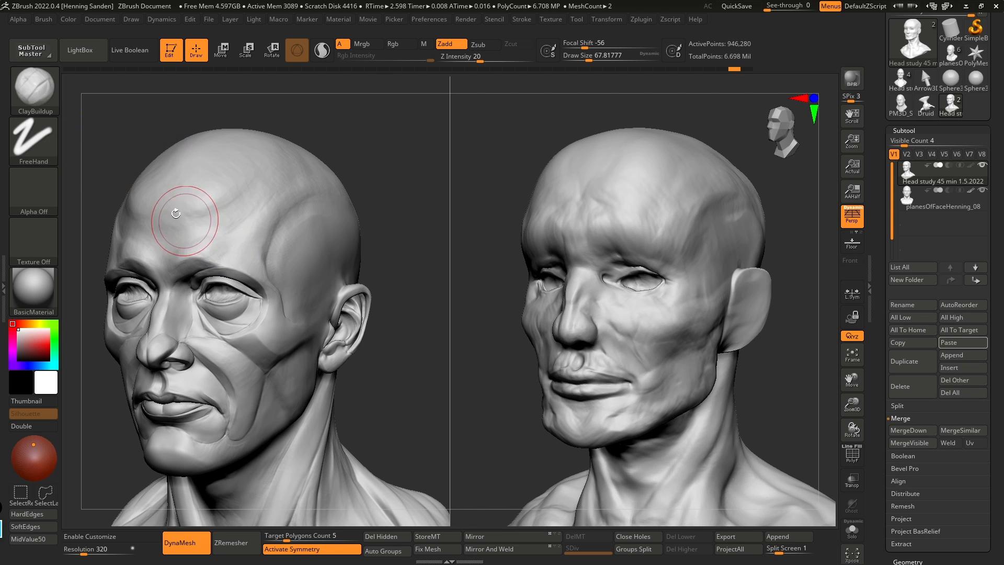
key(shift)
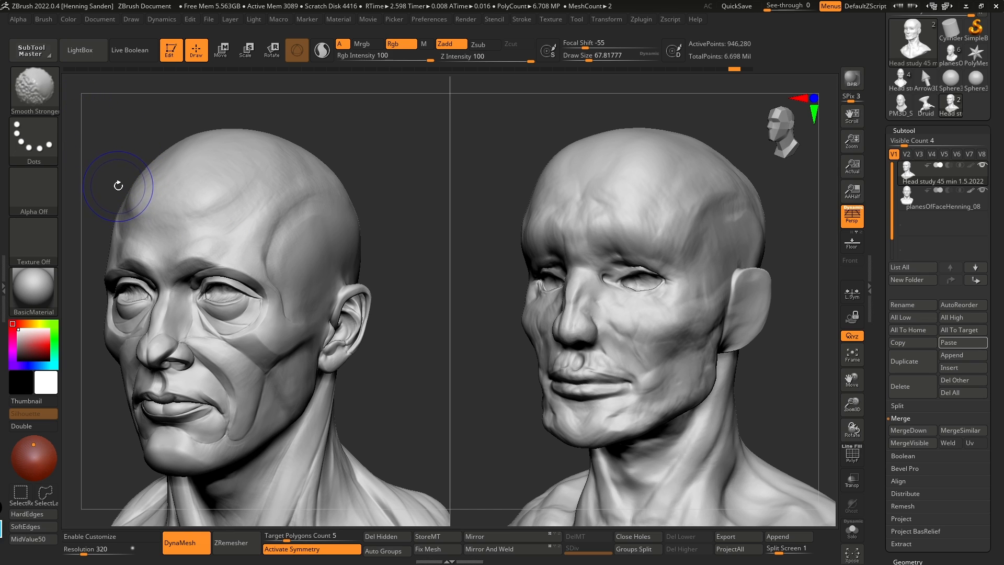
click(33, 86)
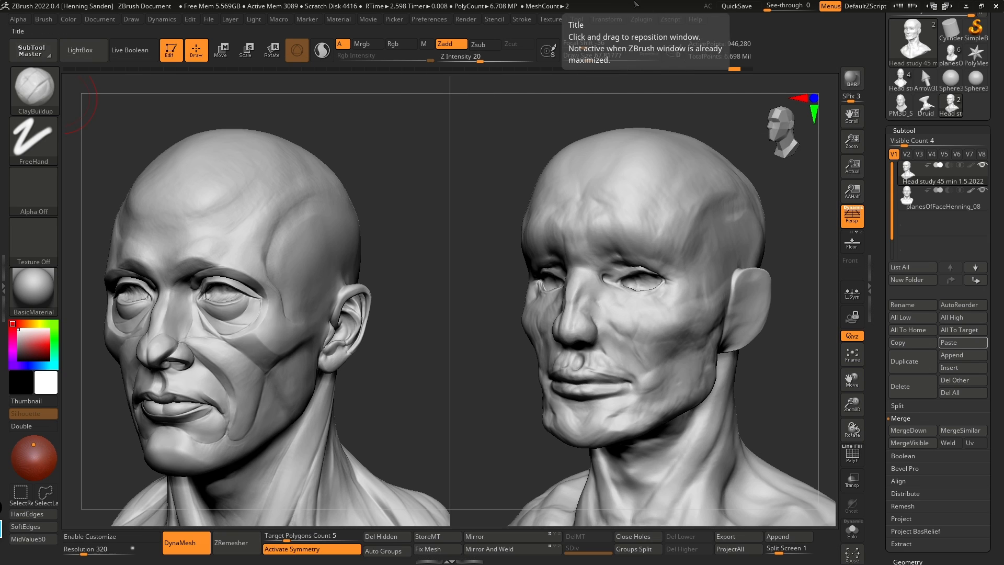
Step: Smooth the head study's forehead and brow with Smooth Stronger at a draw size of about 77
key(s)
drag(652, 233, 657, 249)
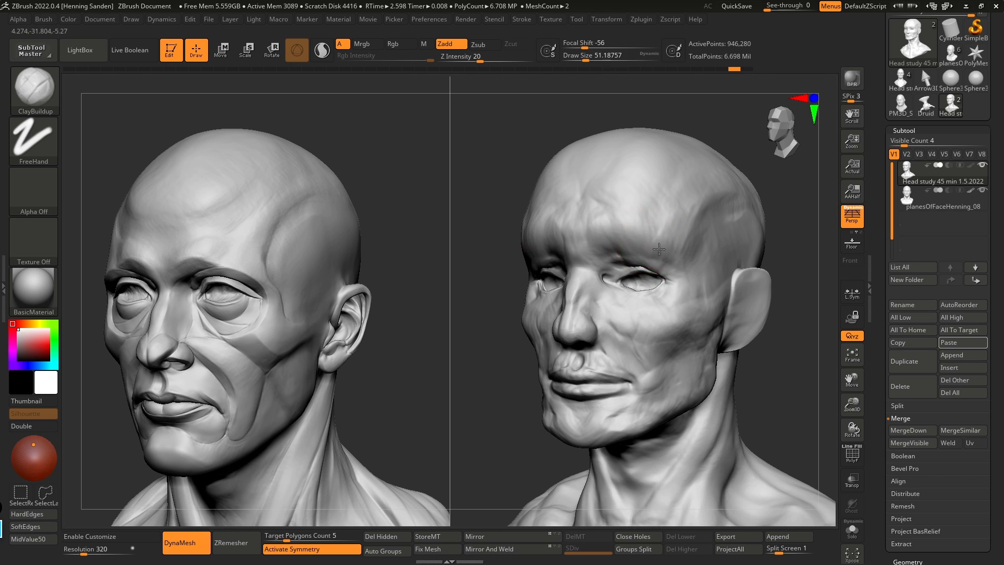
right_drag(657, 249, 675, 238)
key(bracketright)
shift+drag(651, 225, 623, 209)
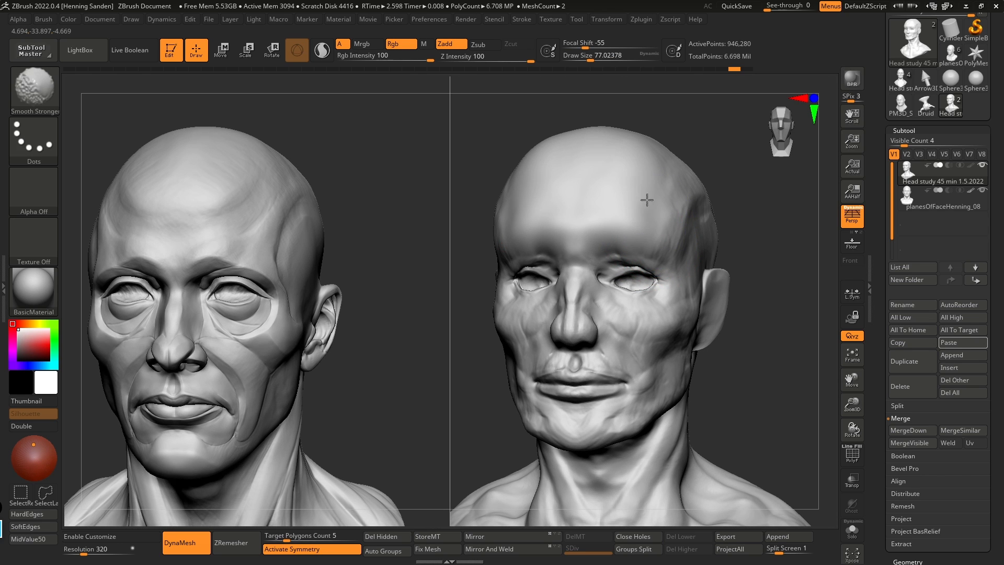
Step: Smooth the side, crown and back of the head study's skull with Smooth Stronger at draw sizes between about 65 and 90
right_drag(663, 205, 658, 257)
key(bracketleft)
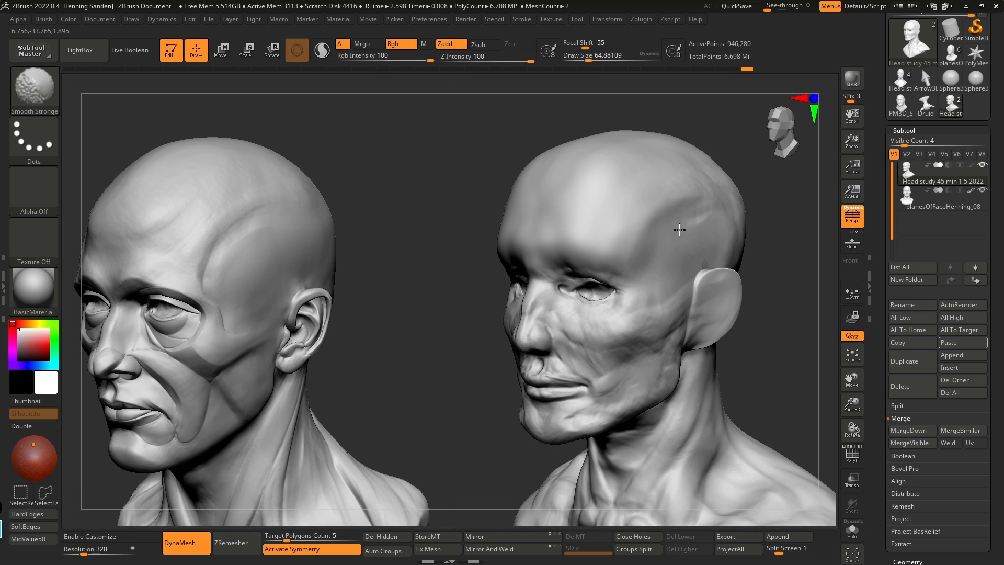
right_drag(703, 209, 705, 268)
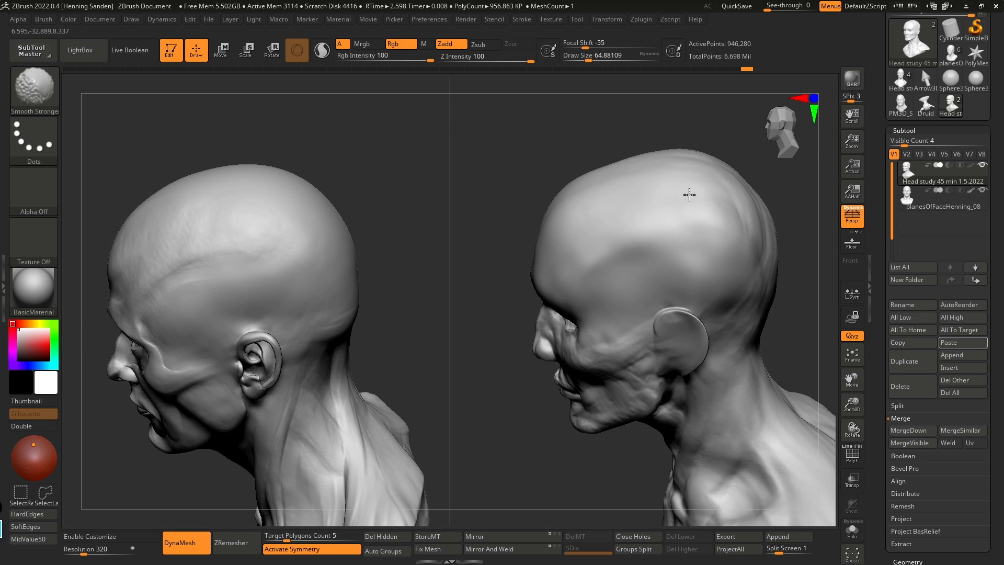
key(bracketright)
key(bracketright)
right_drag(706, 188, 709, 246)
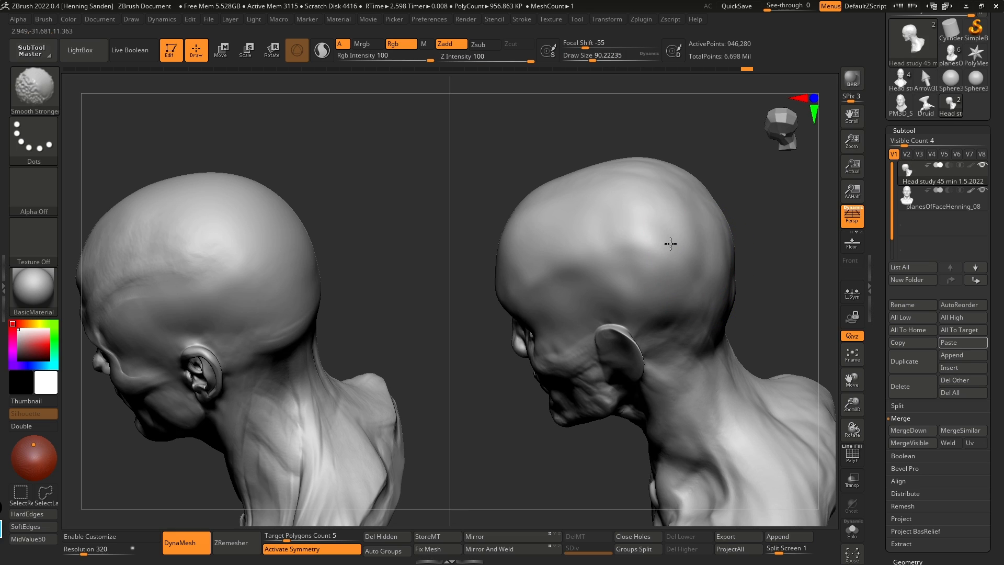
mouse_move(703, 313)
right_down()
mouse_move(680, 307)
mouse_move(682, 288)
right_up()
key(shift)
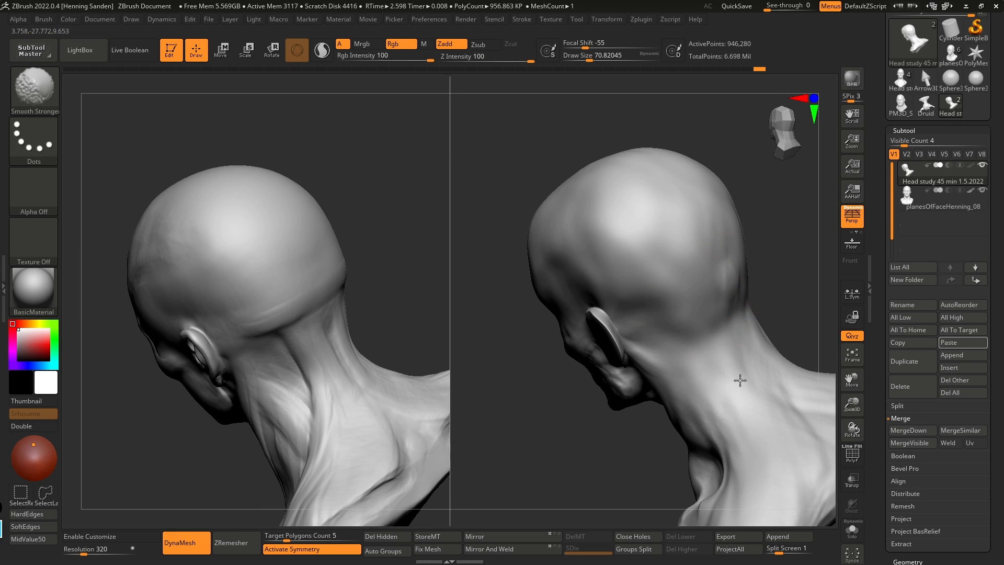
Step: Smooth the head study's neck, upper back and chest with Smooth Stronger at a draw size of about 71 to 74
right_drag(738, 417, 709, 314)
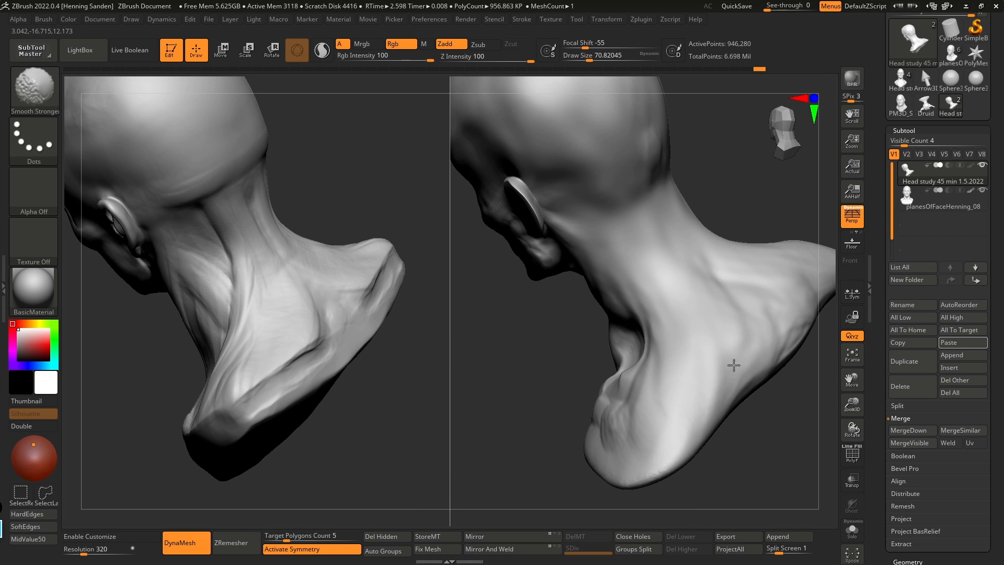
right_drag(723, 407, 633, 442)
shift+drag(632, 359, 609, 379)
right_drag(600, 361, 715, 340)
right_drag(668, 274, 666, 241)
key(shift)
shift+drag(666, 240, 651, 268)
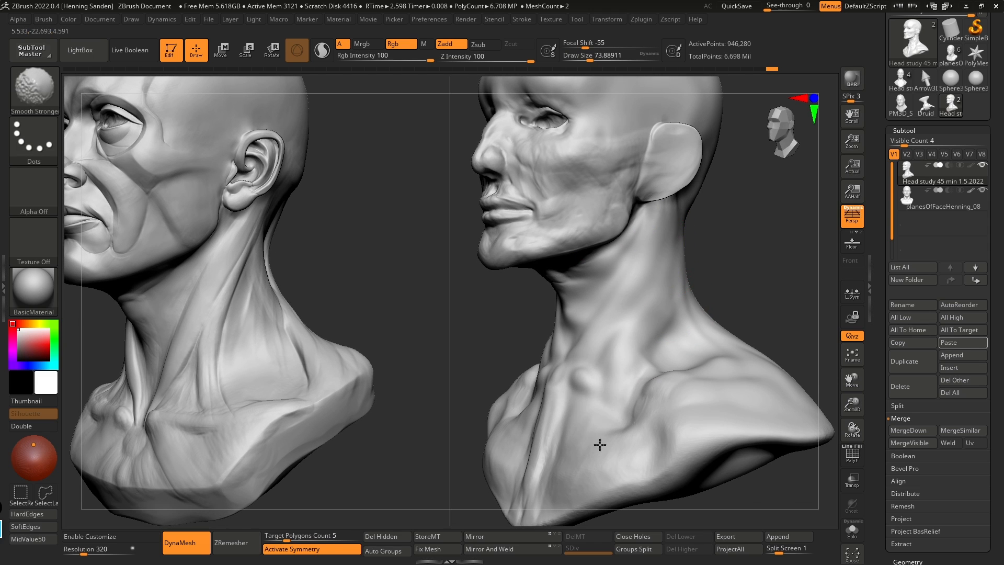
shift+drag(540, 476, 541, 461)
Step: Smooth the head study's cheek from below the eye towards the mouth, using a draw size of about 37
mouse_move(607, 372)
right_down()
mouse_move(672, 369)
mouse_move(667, 428)
mouse_move(610, 339)
mouse_move(648, 328)
right_up()
right_drag(539, 335, 625, 376)
alt+right_drag(656, 224, 631, 315)
key(s)
drag(641, 235, 634, 236)
shift+drag(650, 236, 649, 243)
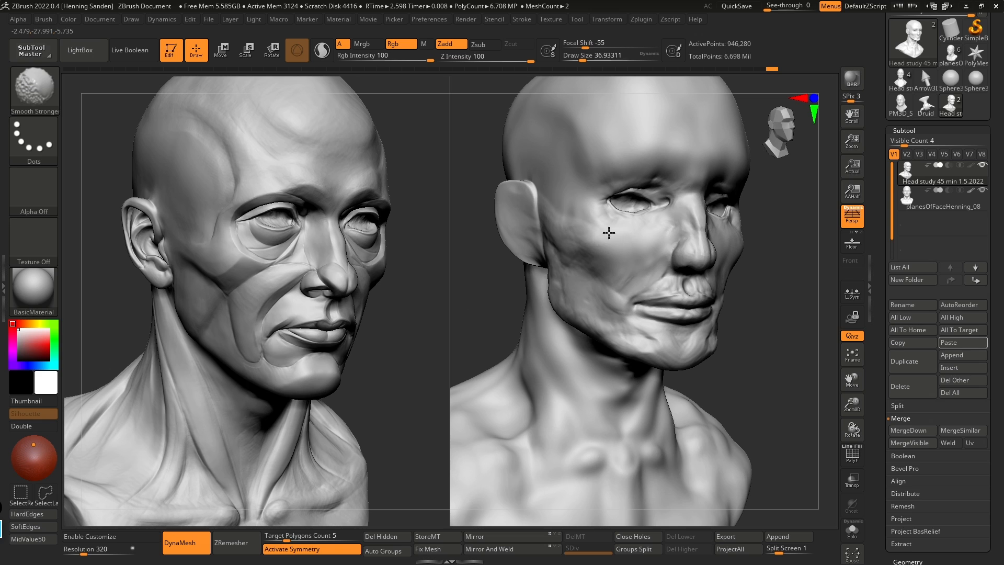
shift+drag(598, 258, 626, 291)
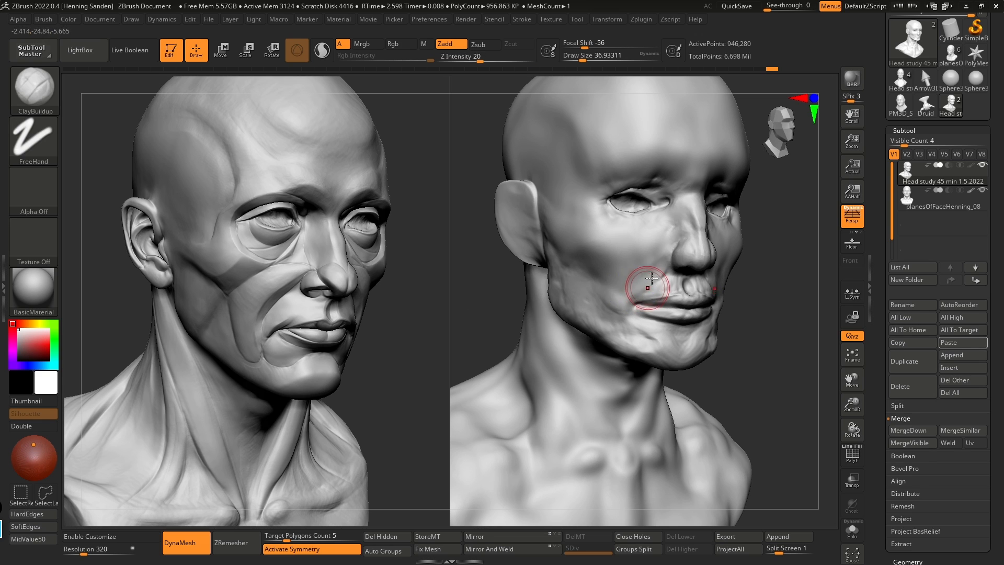
Step: Smooth the side of the head study's jaw and cheek with Smooth Stronger at a draw size of about 37
right_drag(648, 284, 671, 270)
shift+drag(575, 282, 562, 315)
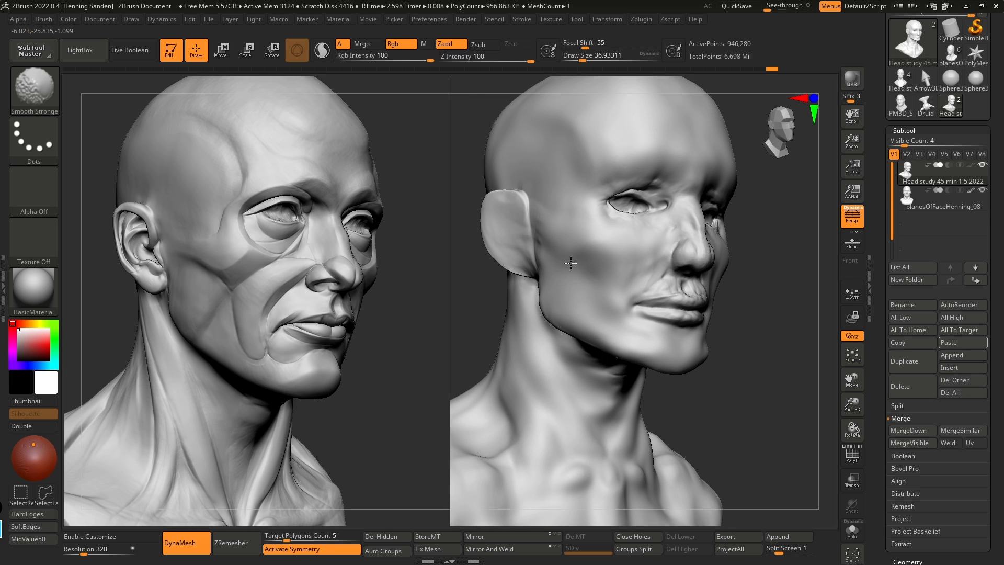
shift+drag(613, 244, 612, 278)
mouse_move(616, 276)
right_down()
mouse_move(544, 274)
mouse_move(575, 340)
right_up()
Step: Smooth the side of the head study's nose and the adjoining cheek at draw sizes of about 31 to 37
key(shift)
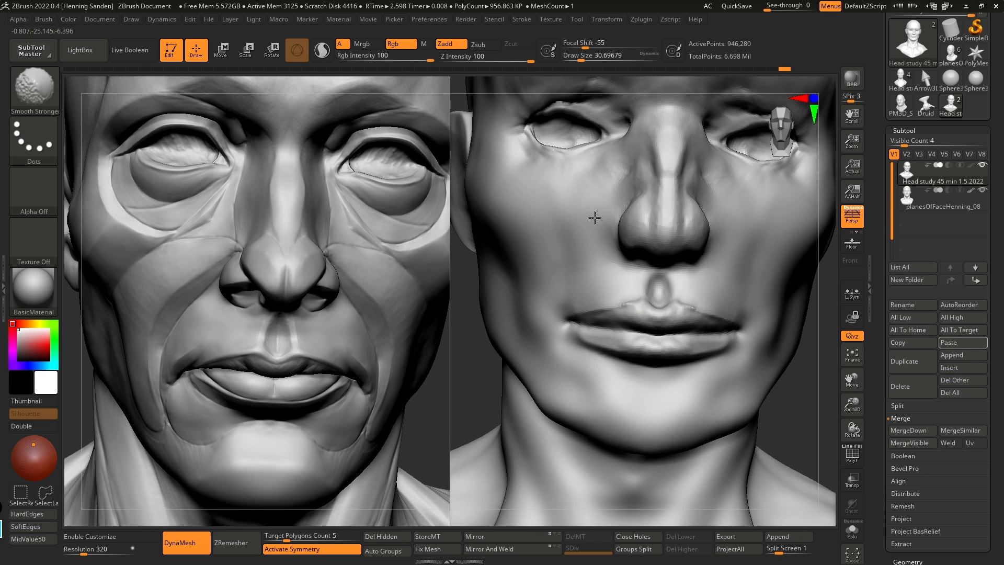
right_drag(628, 172, 654, 238)
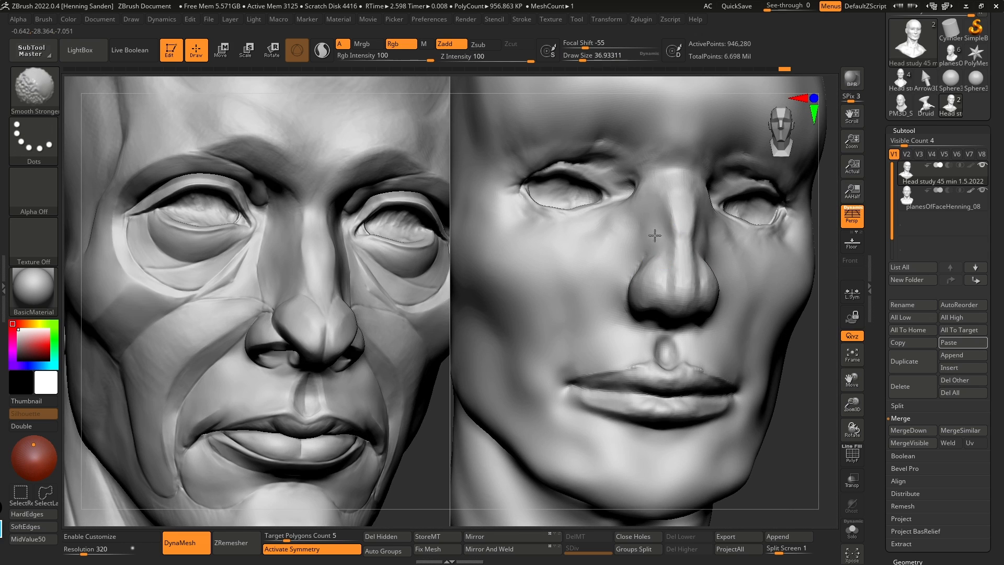
shift+drag(664, 247, 680, 261)
ctrl+right_drag(680, 261, 665, 201)
key(bracketright)
mouse_move(659, 305)
shift+mouse_down()
mouse_move(662, 346)
mouse_move(624, 335)
shift+mouse_up()
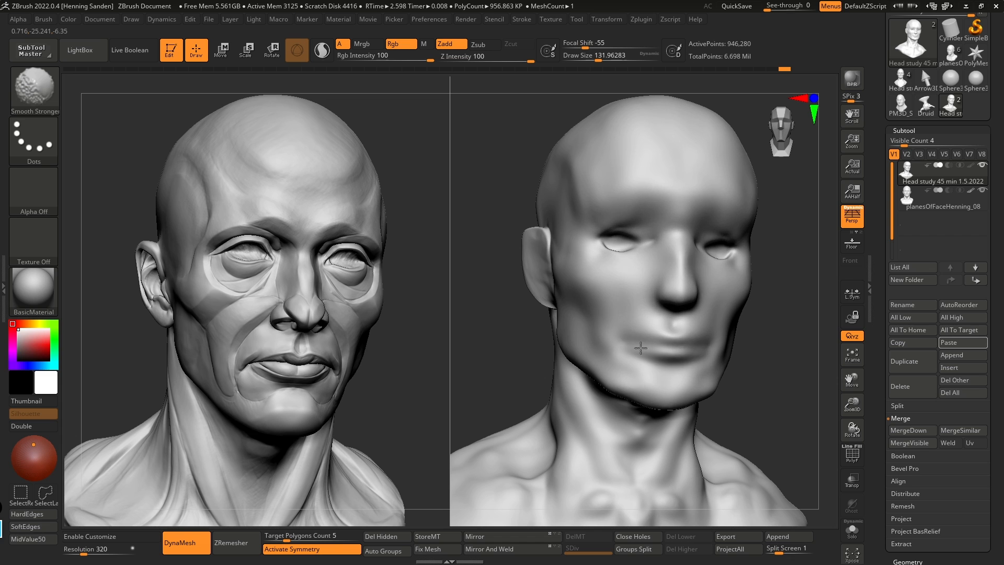
shift+drag(671, 238, 683, 256)
key(ctrl+z)
Step: Smooth the bridge of the head study's nose with a smaller brush, reducing the draw size to about 33
mouse_move(685, 266)
ctrl+right_down()
mouse_move(678, 240)
mouse_move(667, 283)
ctrl+right_up()
key(bracketleft)
shift+drag(666, 283, 667, 262)
ctrl+right_drag(666, 262, 652, 196)
key(bracketleft)
ctrl+right_drag(663, 261, 678, 277)
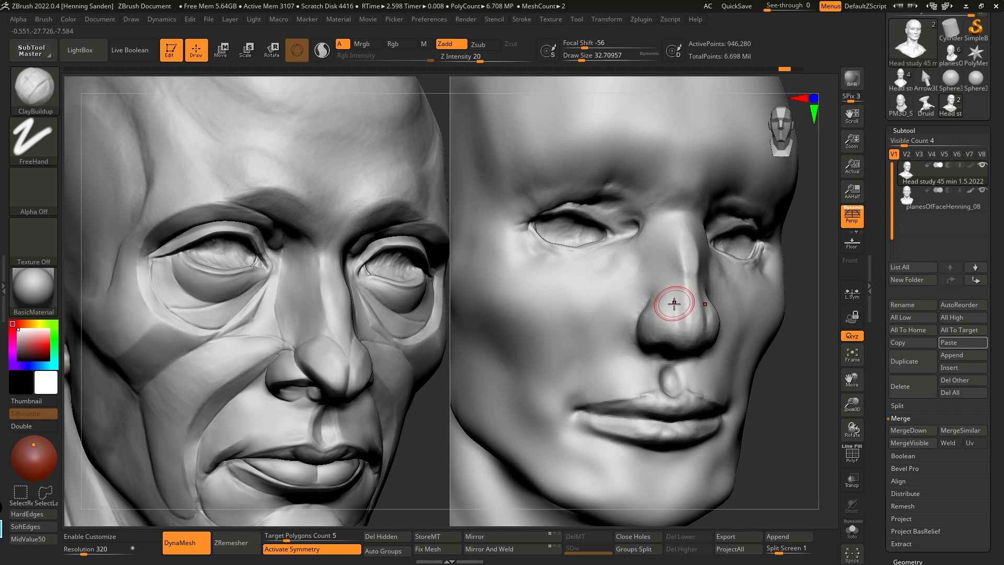
Step: Mask the head study's nose and invert the mask so that everything except the nose is protected
key(ctrl)
ctrl+drag(656, 292, 671, 307)
key(ctrl+i)
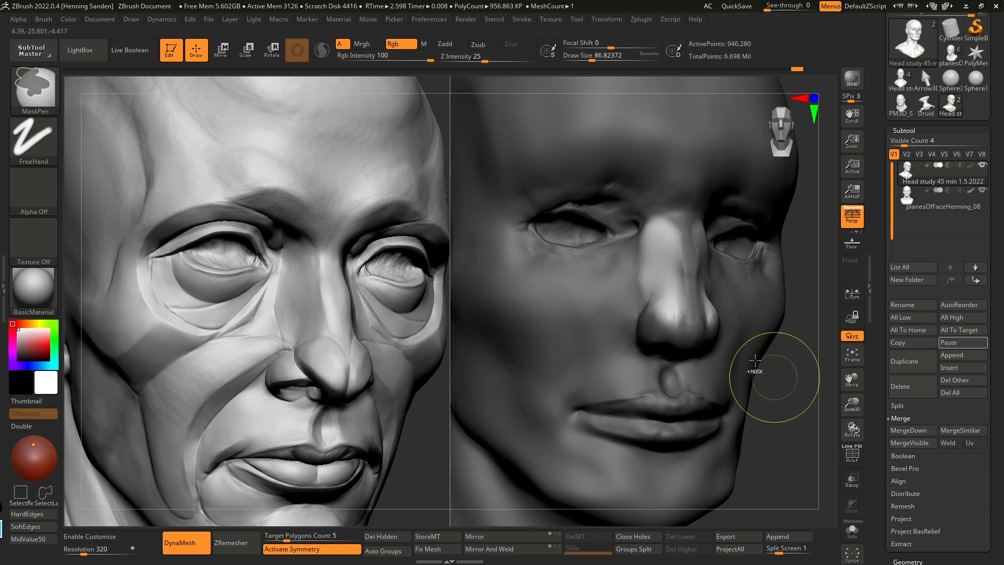
Step: Sculpt the bridge and side planes of the unmasked nose with ClayBuildup and clear the mask
key(shift)
key(ctrl)
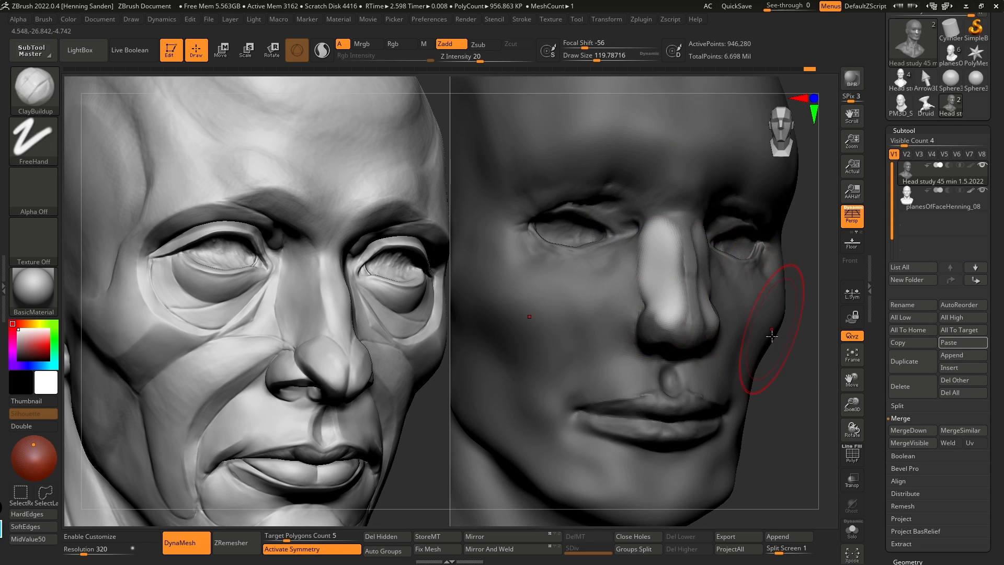
key(s)
mouse_move(675, 288)
mouse_down()
mouse_move(666, 287)
mouse_move(678, 311)
mouse_move(711, 312)
mouse_up()
ctrl+drag(803, 366, 814, 375)
Step: Smooth the head study's upper lip and the area around the mouth, reducing the draw size to about 14
key(s)
drag(621, 298, 616, 300)
right_drag(648, 387, 643, 395)
mouse_move(618, 428)
alt+right_down()
mouse_move(644, 427)
mouse_move(648, 381)
alt+right_up()
key(s)
drag(655, 363, 652, 364)
alt+right_drag(681, 368, 686, 386)
shift+drag(695, 392, 627, 389)
key(s)
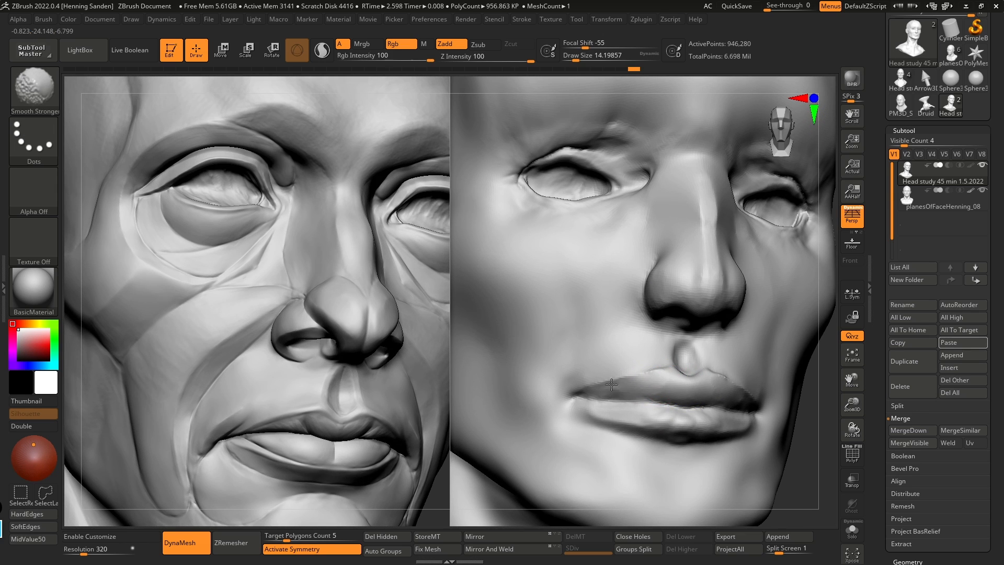
mouse_move(655, 389)
alt+right_down()
mouse_move(666, 349)
mouse_move(675, 378)
alt+right_up()
mouse_move(709, 376)
shift+mouse_down()
mouse_move(666, 382)
mouse_move(689, 372)
shift+mouse_up()
Step: Smooth the bridge of the head study's nose and the mouth area with Smooth Stronger from another angle
mouse_move(710, 355)
right_down()
mouse_move(690, 341)
mouse_move(698, 235)
right_up()
shift+drag(689, 260, 686, 236)
ctrl+right_drag(686, 235, 715, 282)
alt+right_drag(700, 397, 648, 339)
key(s)
drag(649, 339, 654, 339)
right_drag(657, 381, 685, 383)
shift+drag(704, 390, 680, 378)
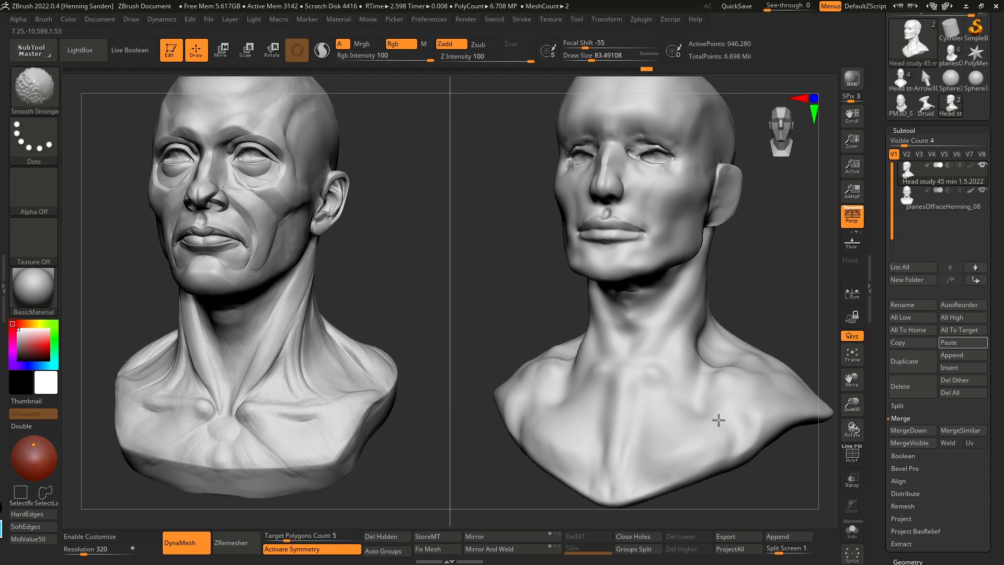
Step: Smooth the head study's chest, collarbones and shoulders with Smooth Stronger at draw sizes of about 83 to 112
mouse_move(658, 420)
shift+mouse_down()
mouse_move(647, 376)
mouse_move(696, 418)
shift+mouse_up()
right_drag(575, 391, 622, 402)
key(shift)
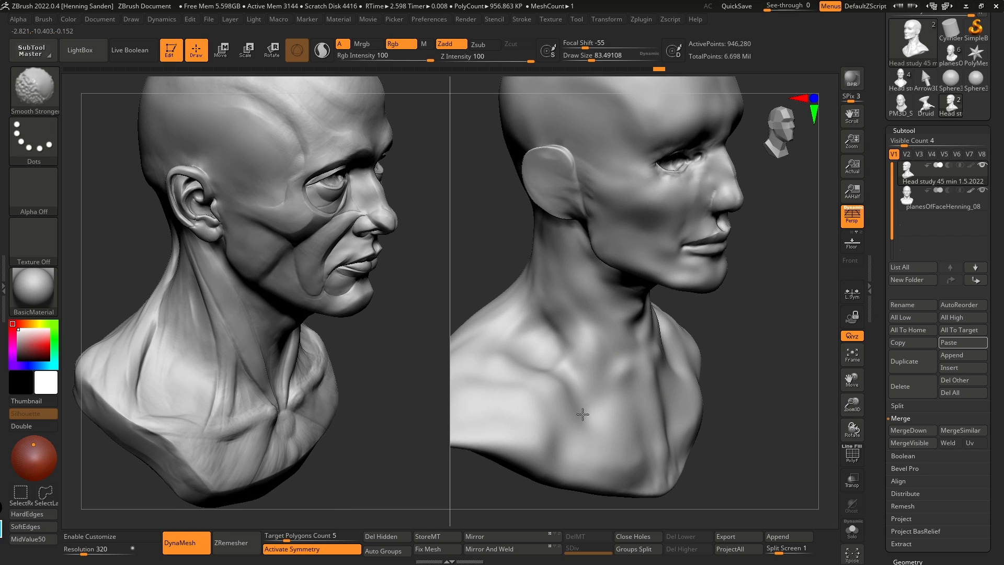
mouse_move(641, 453)
alt+right_down()
mouse_move(601, 392)
mouse_move(585, 397)
alt+right_up()
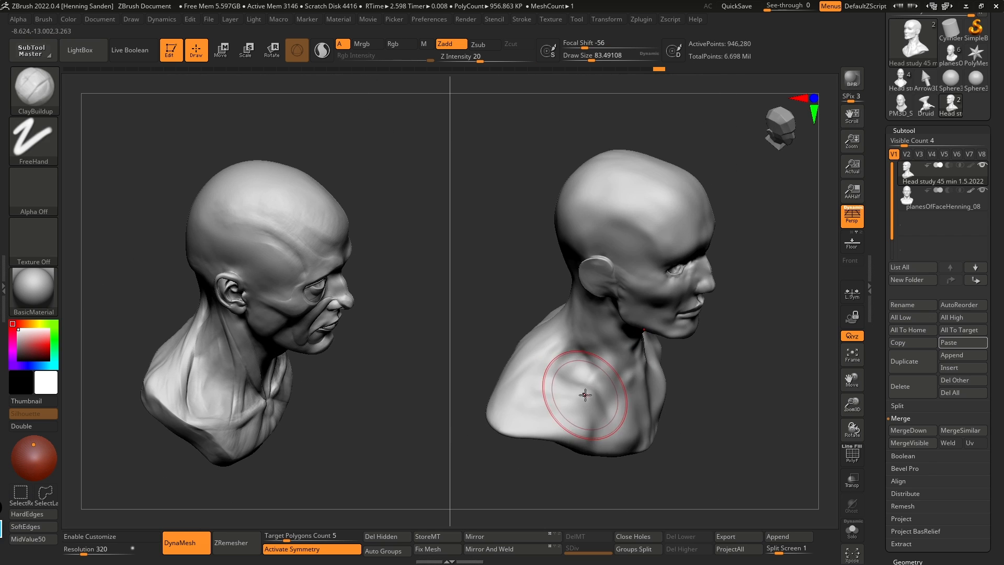
shift+drag(595, 387, 592, 408)
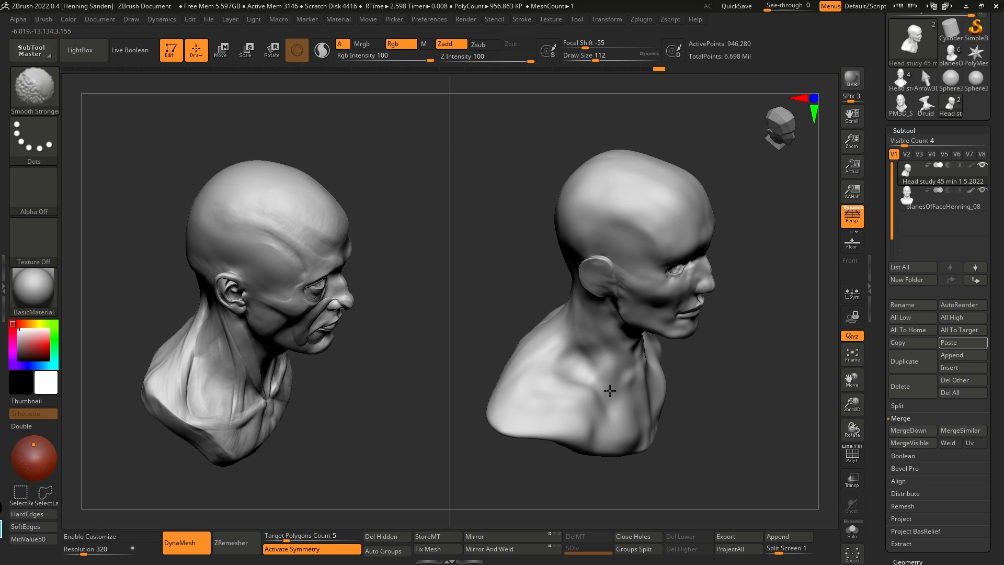
shift+right_drag(609, 396, 580, 347)
mouse_move(674, 369)
alt+right_down()
mouse_move(630, 366)
mouse_move(629, 340)
mouse_move(638, 361)
alt+right_up()
drag(670, 402, 646, 361)
Step: Smooth the side of the head study's face in front of the ear and the ear itself at a draw size of about 41
mouse_move(680, 335)
right_down()
mouse_move(639, 316)
mouse_move(646, 327)
right_up()
mouse_move(645, 327)
alt+right_down()
mouse_move(650, 350)
mouse_move(653, 330)
alt+right_up()
key(s)
drag(587, 248, 575, 247)
shift+drag(581, 205, 579, 208)
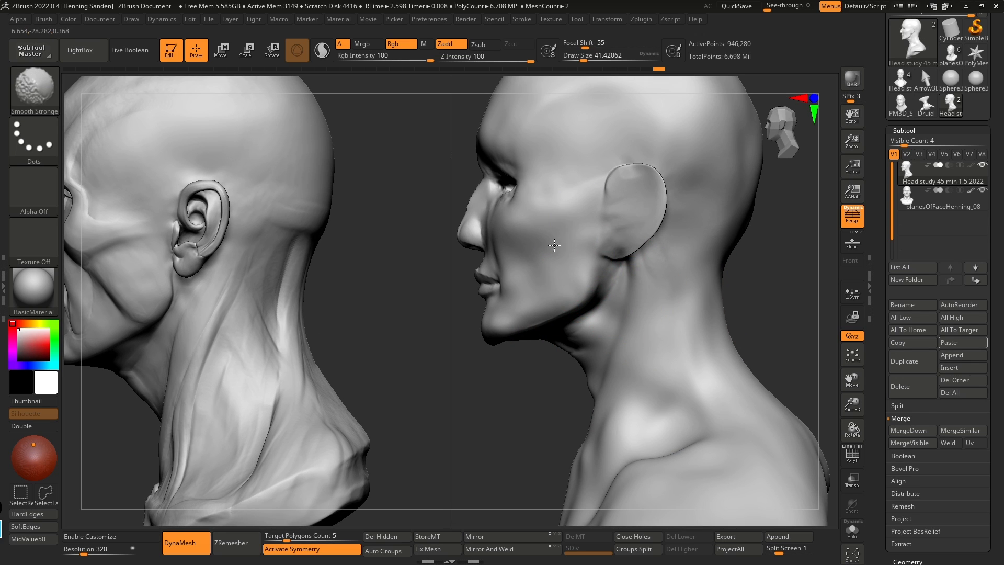
alt+right_drag(554, 245, 613, 303)
shift+drag(679, 272, 686, 264)
shift+drag(670, 298, 676, 296)
Step: Smooth the head study's forehead at a draw size of about 62 and the cheek below the eye at about 46
mouse_move(677, 296)
right_down()
mouse_move(699, 283)
mouse_move(683, 263)
right_up()
right_drag(621, 270, 653, 257)
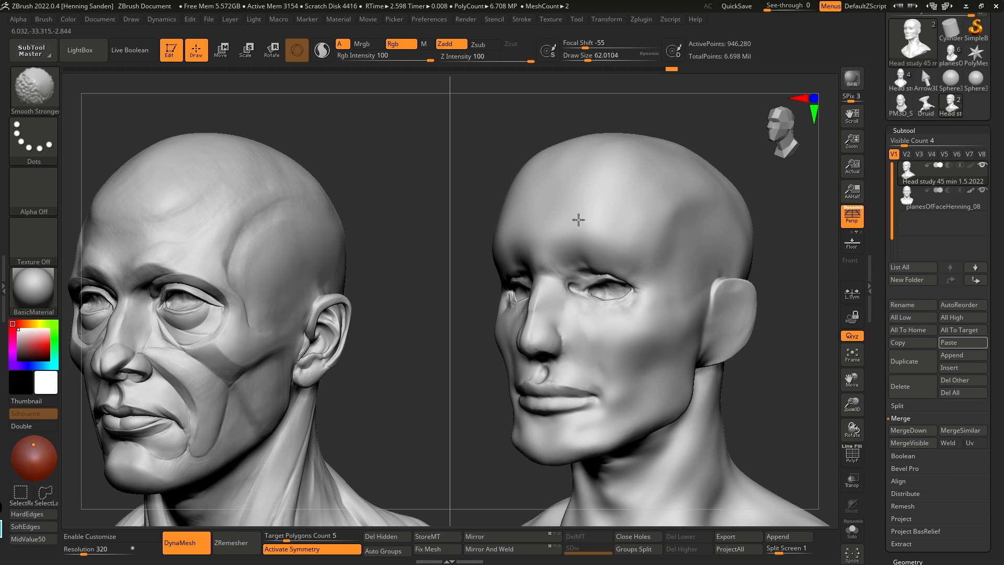
shift+drag(608, 207, 581, 185)
mouse_move(618, 256)
ctrl+right_down()
mouse_move(623, 209)
mouse_move(641, 274)
ctrl+right_up()
key(s)
drag(643, 274, 636, 274)
shift+drag(615, 260, 610, 258)
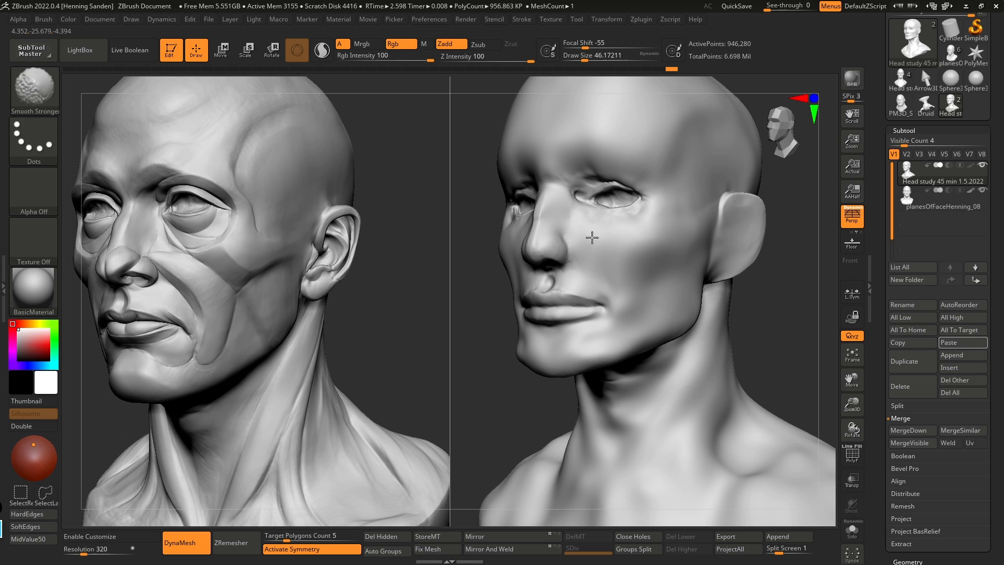
shift+right_drag(607, 253, 614, 277)
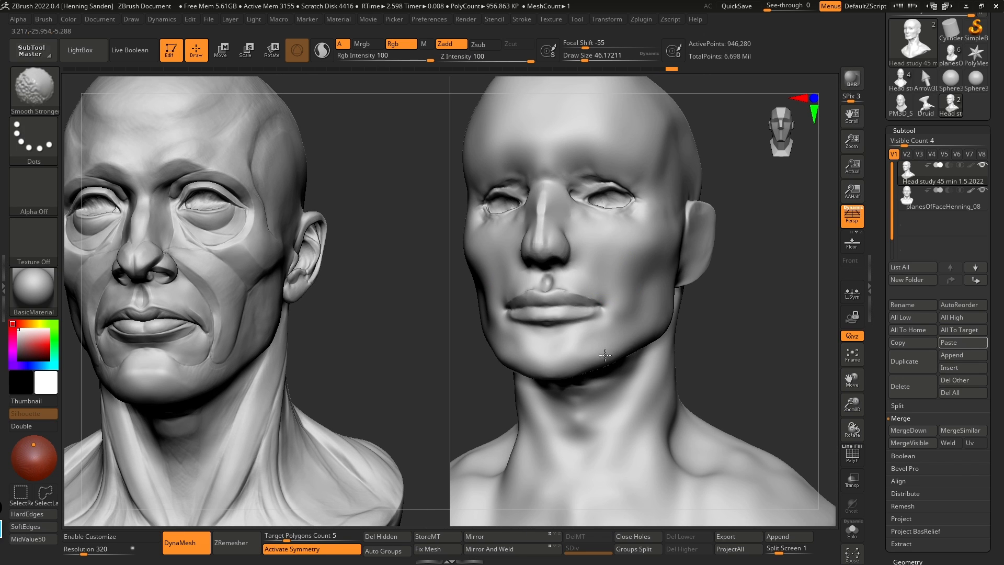
alt+right_drag(645, 320, 649, 335)
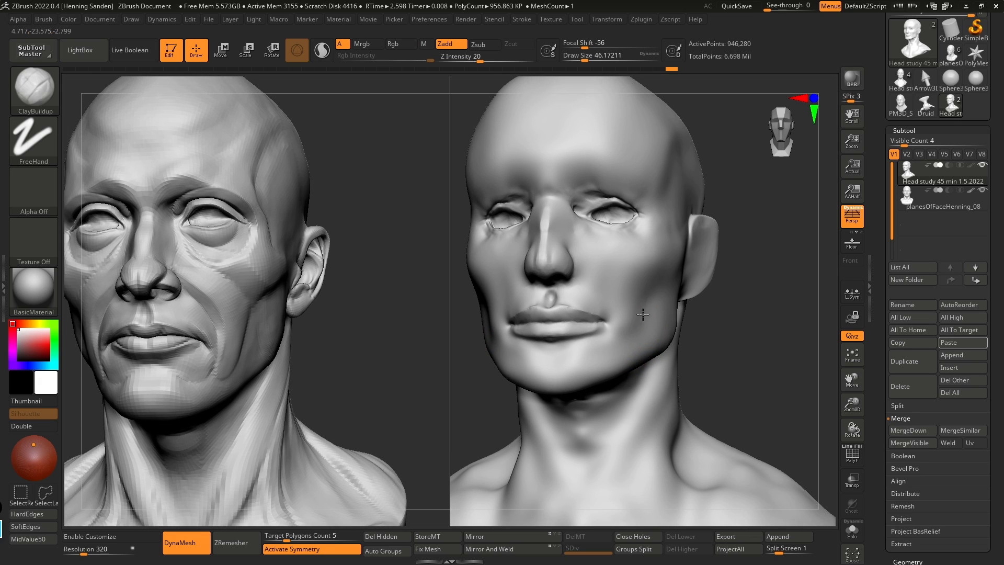
mouse_move(619, 276)
mouse_down()
mouse_move(663, 274)
mouse_move(659, 249)
mouse_up()
mouse_move(649, 272)
shift+mouse_down()
mouse_move(646, 262)
mouse_move(625, 331)
mouse_move(634, 283)
shift+mouse_up()
key(ctrl+z)
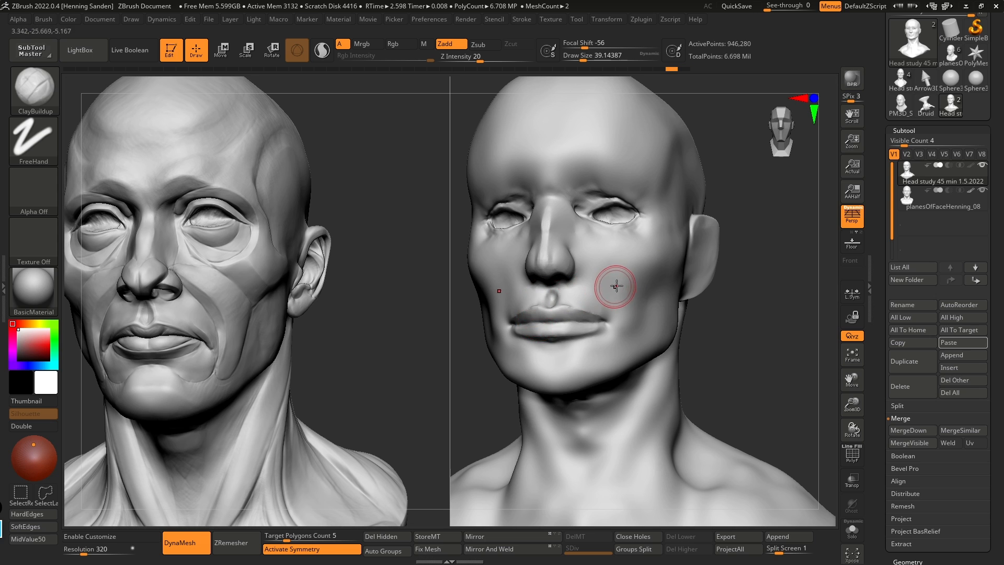
Step: Smooth the head study's face across the eye area at a draw size of about 22
key(s)
mouse_move(635, 316)
right_down()
mouse_move(590, 305)
mouse_move(587, 328)
mouse_move(591, 314)
right_up()
key(s)
drag(591, 313, 587, 310)
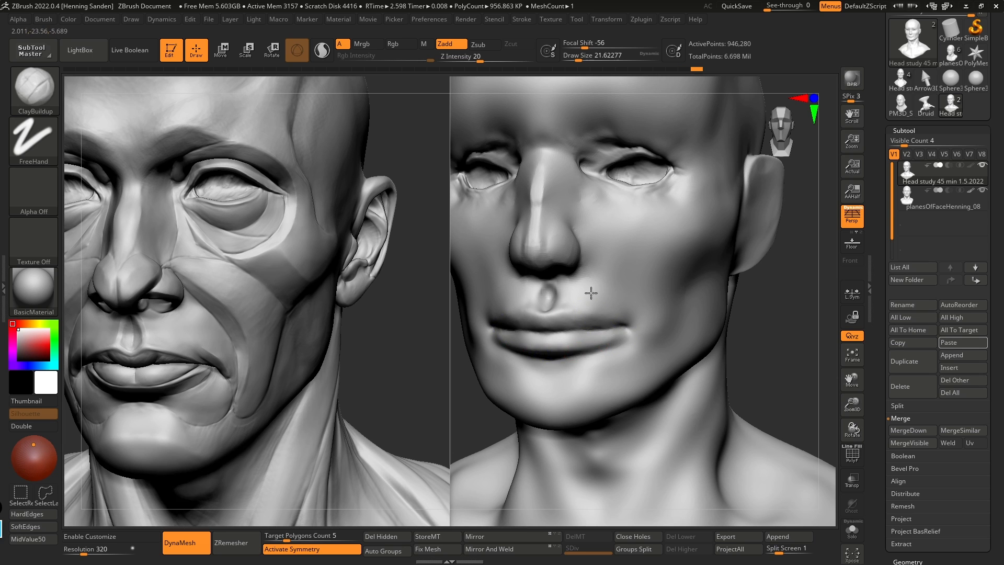
key(f)
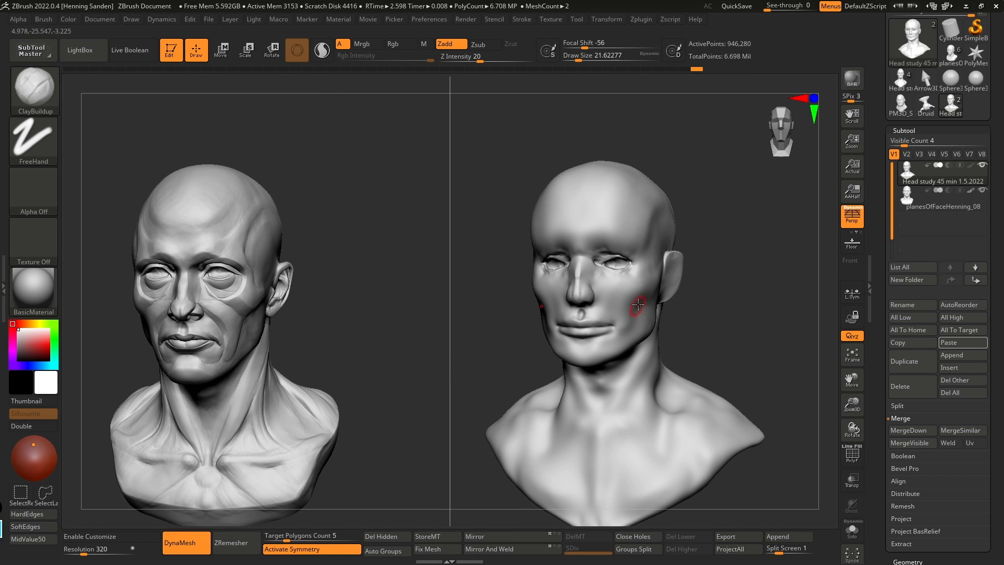
right_drag(637, 306, 626, 301)
mouse_move(639, 262)
alt+right_down()
mouse_move(641, 291)
mouse_move(647, 281)
alt+right_up()
shift+drag(615, 259, 548, 259)
shift+drag(496, 322, 493, 308)
ctrl+right_drag(510, 340, 528, 309)
mouse_move(528, 309)
shift+right_down()
mouse_move(630, 345)
mouse_move(638, 275)
shift+right_up()
Step: Smooth the side and back of the head study's skull behind the ear with Smooth Stronger at a draw size of about 90
key(])
key(])
key(])
key(])
mouse_move(633, 372)
right_down()
mouse_move(617, 354)
mouse_move(626, 309)
right_up()
mouse_move(651, 374)
right_down()
mouse_move(638, 330)
mouse_move(621, 321)
mouse_move(650, 332)
mouse_move(629, 256)
right_up()
key(shift)
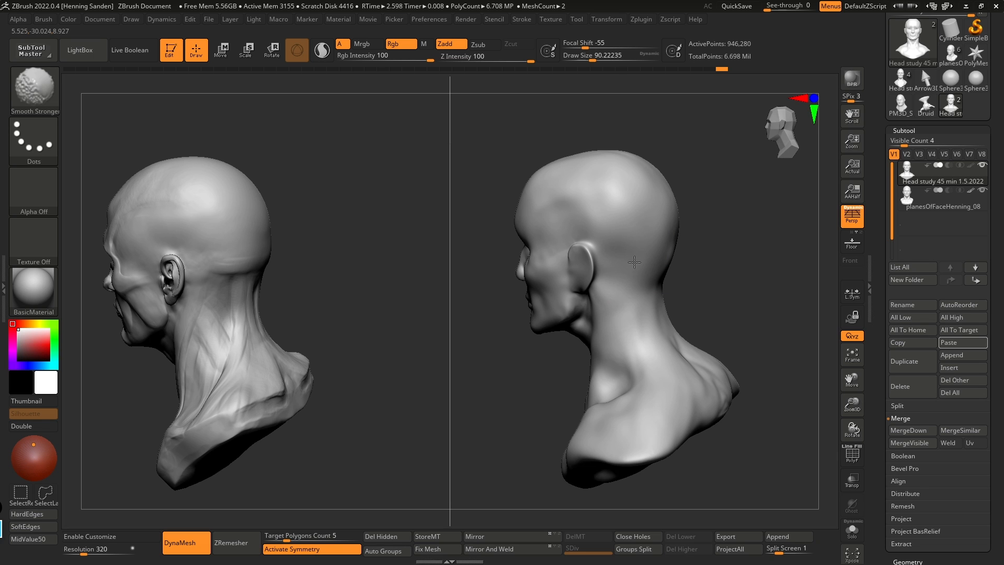
shift+drag(625, 289, 637, 177)
mouse_move(587, 202)
right_down()
mouse_move(620, 206)
mouse_move(610, 226)
right_up()
key(shift)
alt+right_drag(597, 335, 631, 276)
drag(653, 283, 635, 308)
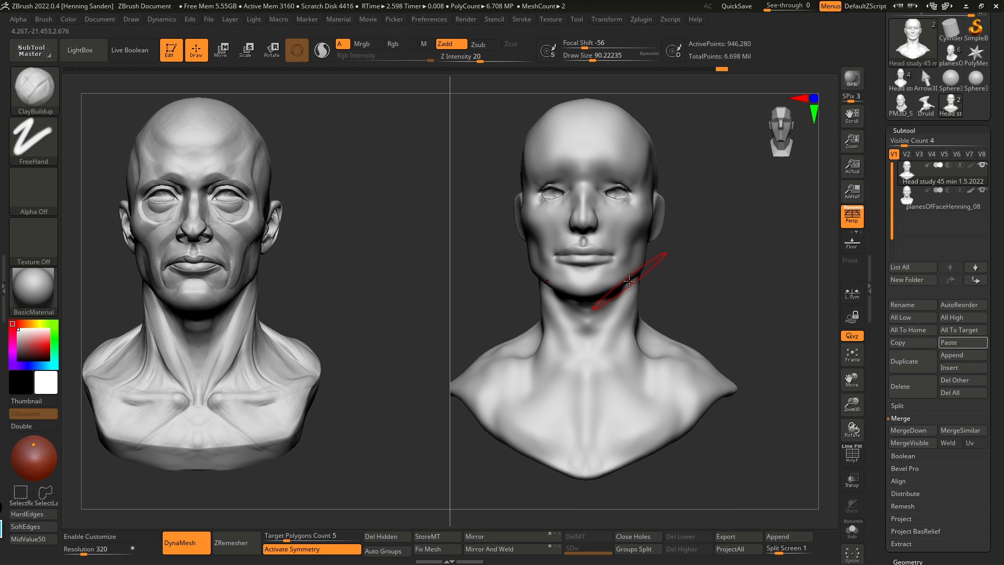
Step: Set the ClayBuildup draw size to about 54 with the head study in three-quarter view
right_drag(640, 262, 633, 258)
alt+right_drag(618, 188, 643, 251)
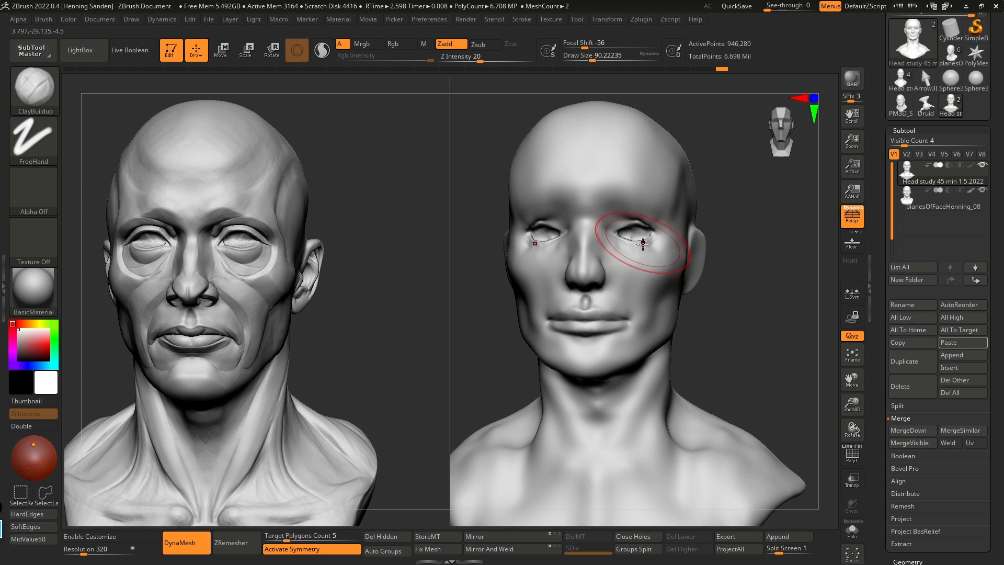
mouse_move(694, 272)
right_down()
mouse_move(650, 257)
mouse_move(690, 259)
mouse_move(694, 287)
right_up()
key(s)
drag(697, 283, 690, 282)
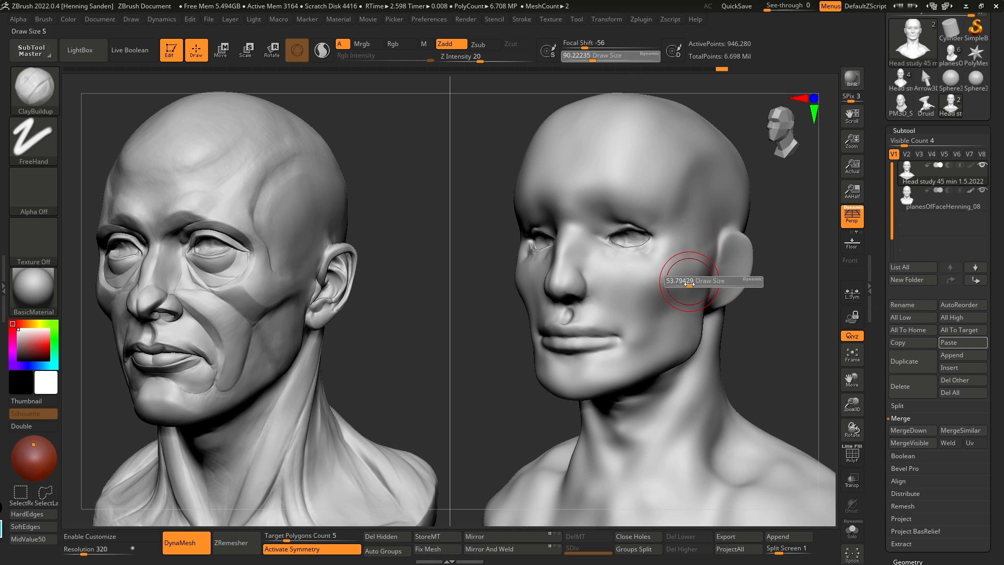
Step: Outline the eye socket, cheekbone, temple, brow and skull on the reference bust with pink screen annotations
key(ctrl+shift+3)
key(ctrl+shift+7)
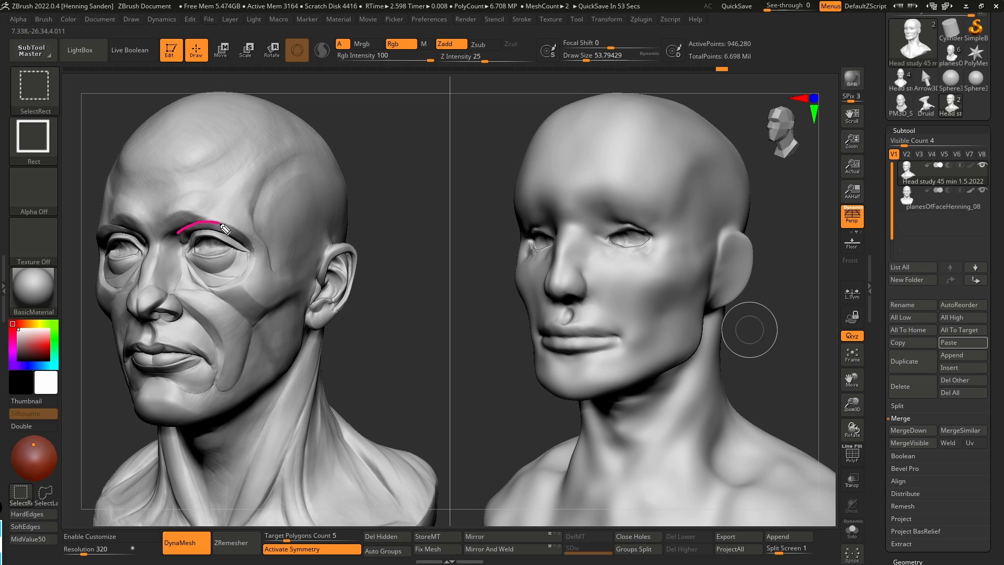
mouse_move(254, 248)
mouse_down()
mouse_move(250, 274)
mouse_move(224, 291)
mouse_up()
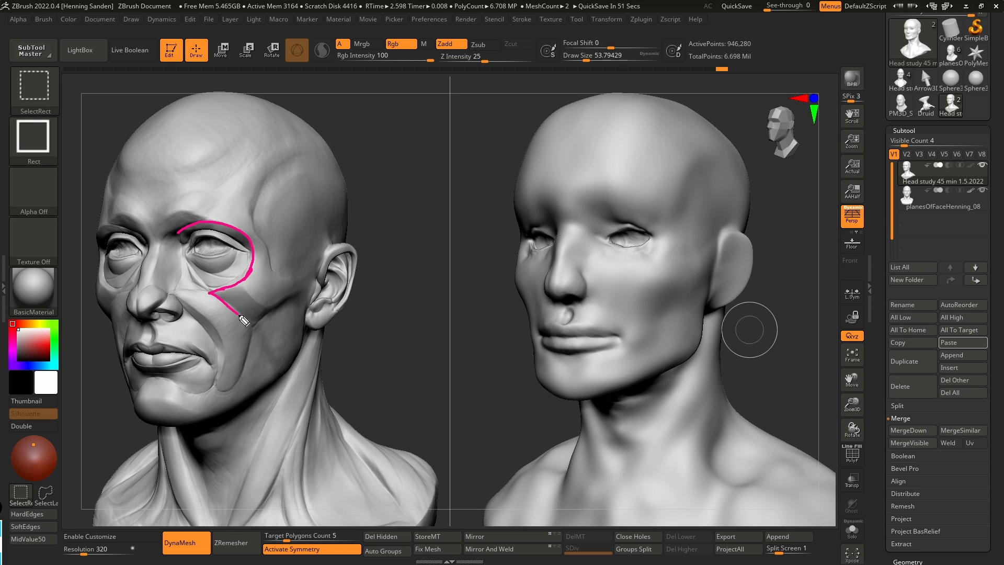
mouse_move(268, 246)
mouse_down()
mouse_move(255, 194)
mouse_move(242, 184)
mouse_move(205, 226)
mouse_up()
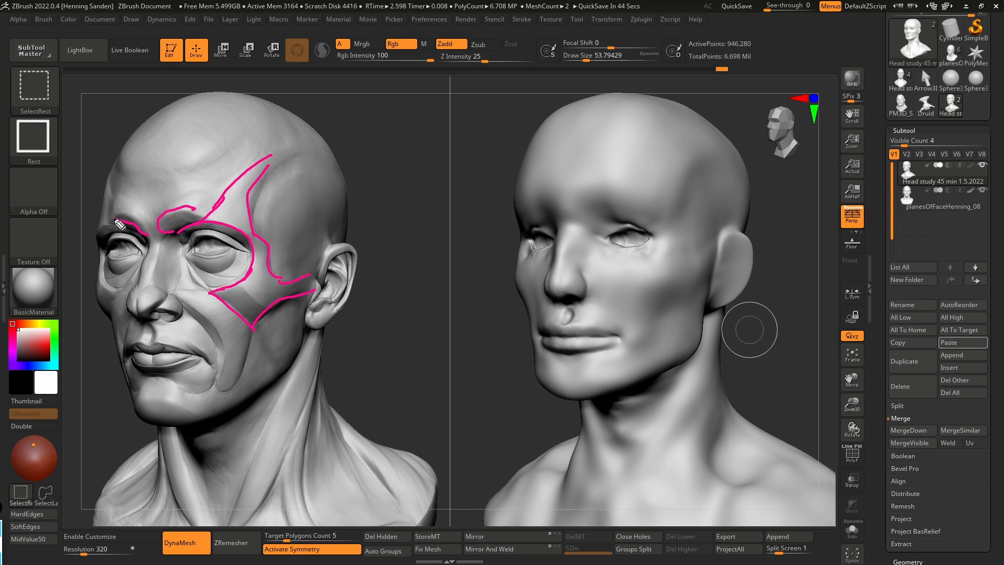
mouse_move(201, 99)
mouse_down()
mouse_move(113, 176)
mouse_move(215, 99)
mouse_move(316, 123)
mouse_up()
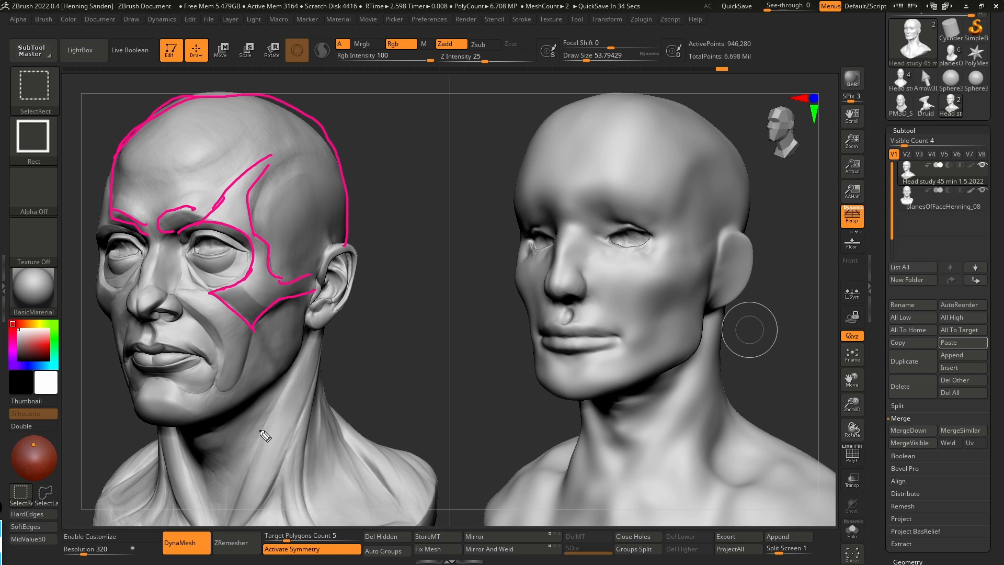
Step: Mark the neck muscle, jawline and chin on the reference bust in pink, and clear all annotations
drag(304, 364, 316, 505)
drag(247, 392, 267, 511)
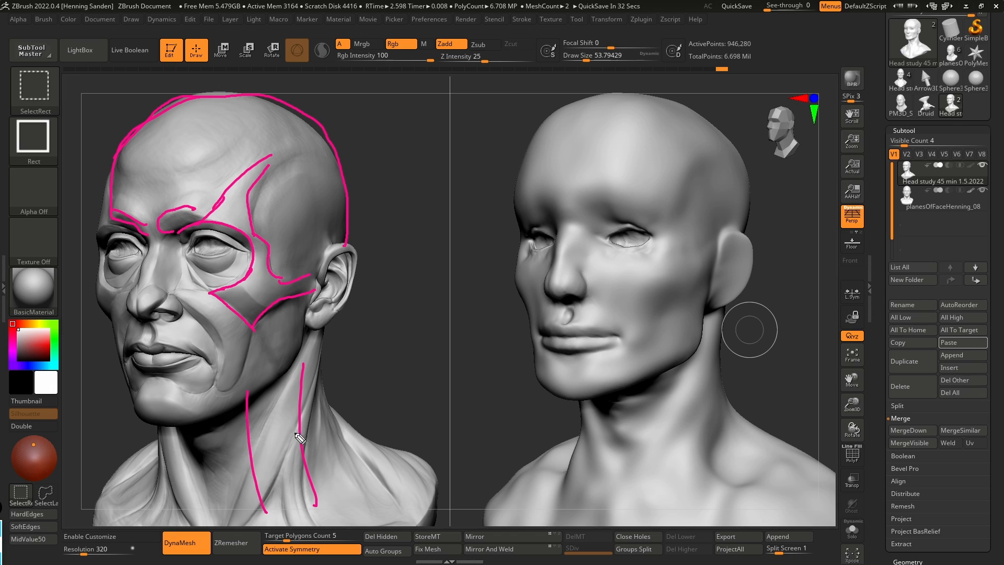
key(ctrl+z)
key(ctrl+z)
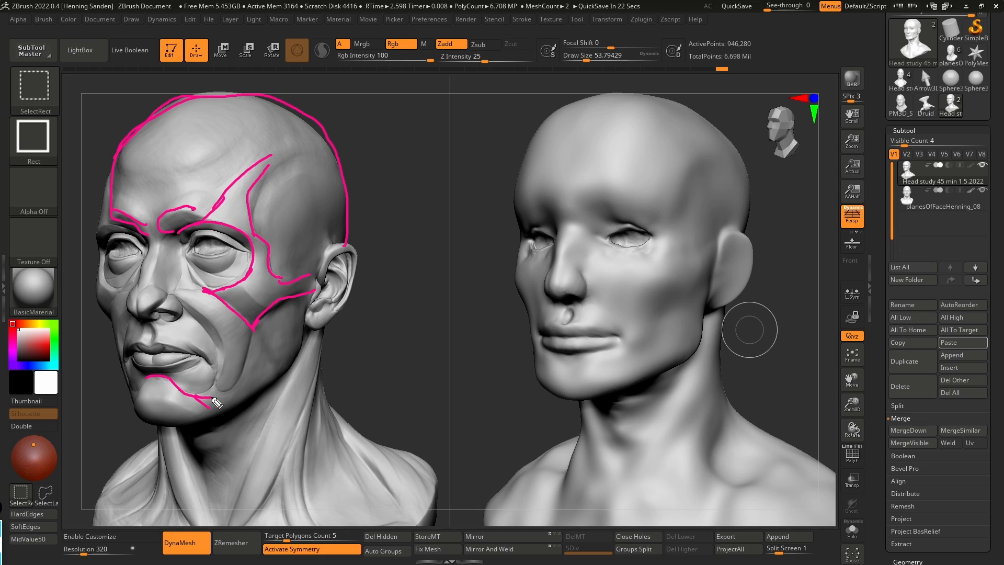
mouse_move(305, 335)
mouse_down()
mouse_move(275, 389)
mouse_move(173, 428)
mouse_up()
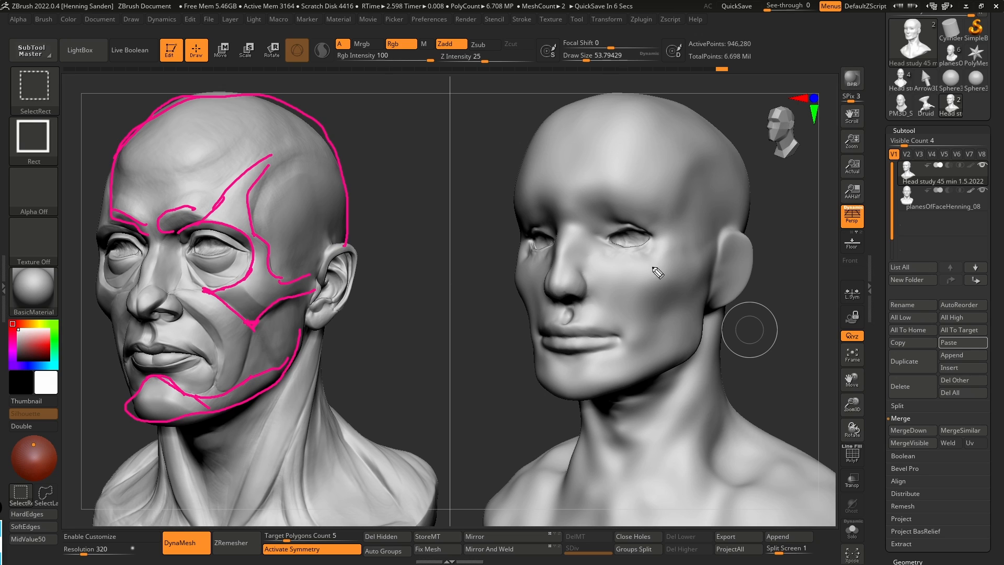
key(Delete)
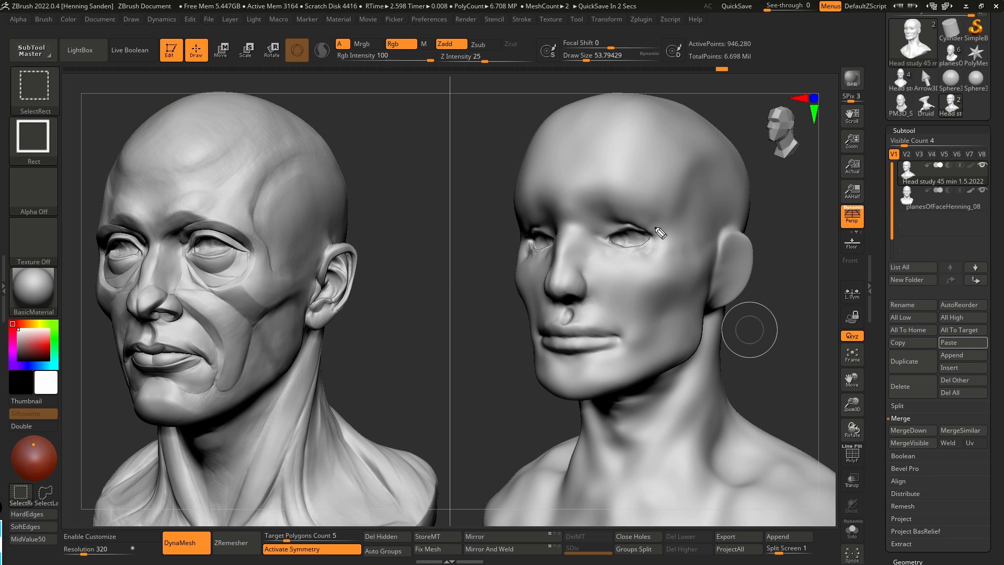
Step: Outline the eye socket, cheekbone, temple, brow and nose bridge on the head study in pink, and clear the annotations
mouse_move(637, 212)
mouse_down()
mouse_move(653, 216)
mouse_move(668, 239)
mouse_move(627, 272)
mouse_up()
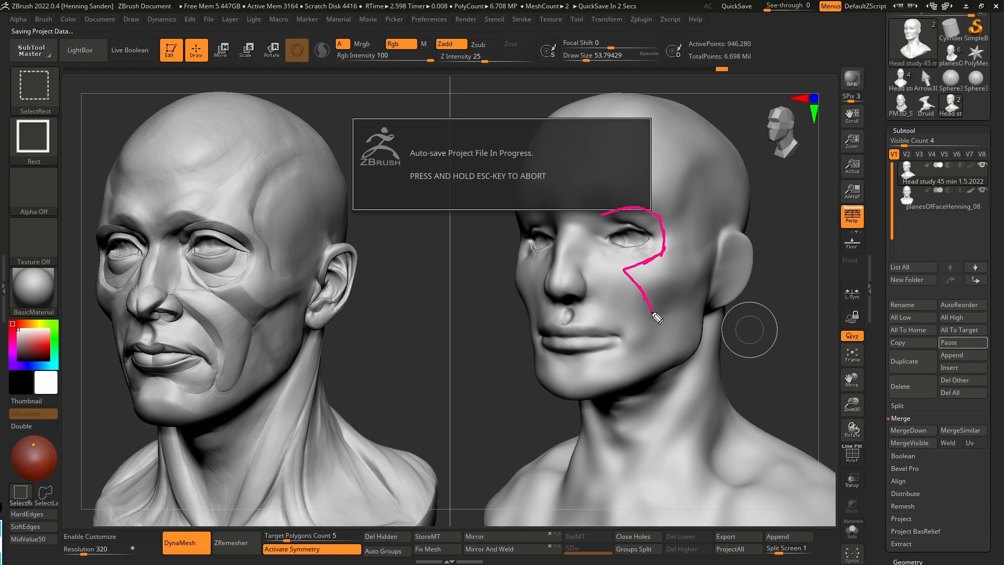
drag(674, 306, 683, 226)
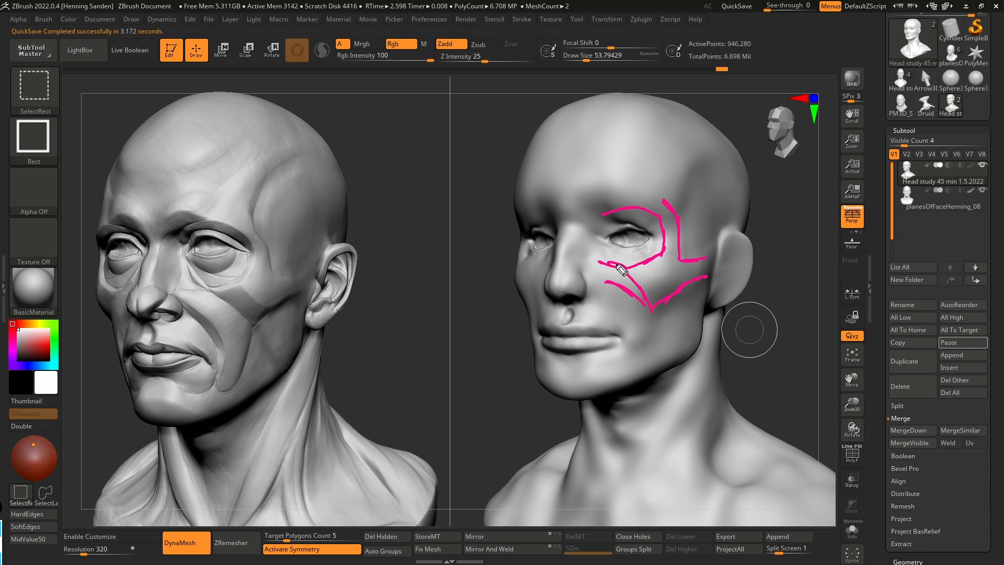
drag(605, 265, 603, 213)
mouse_move(672, 203)
mouse_down()
mouse_move(680, 174)
mouse_move(725, 147)
mouse_move(660, 195)
mouse_up()
key(ctrl+z)
drag(676, 151, 656, 179)
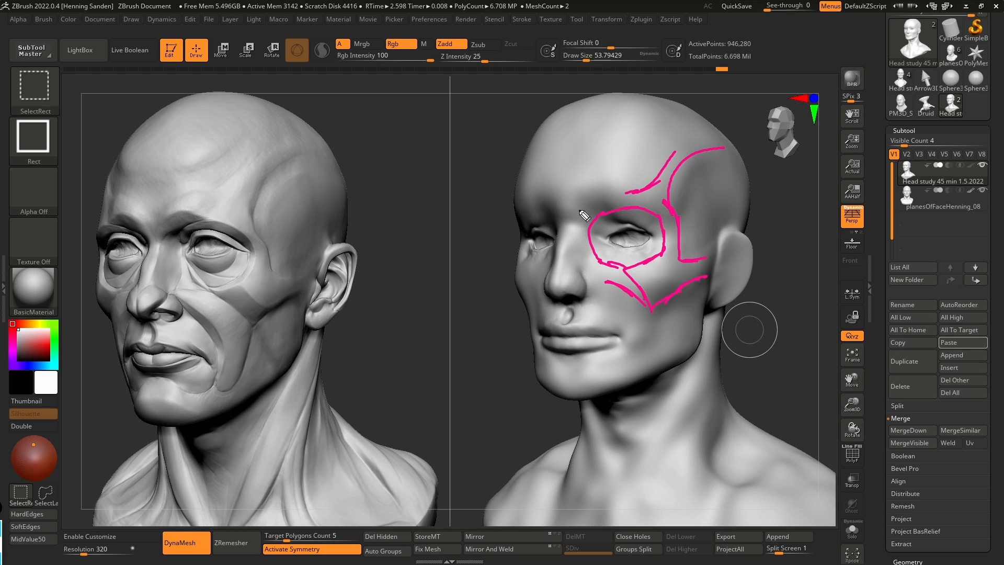
drag(602, 189, 561, 196)
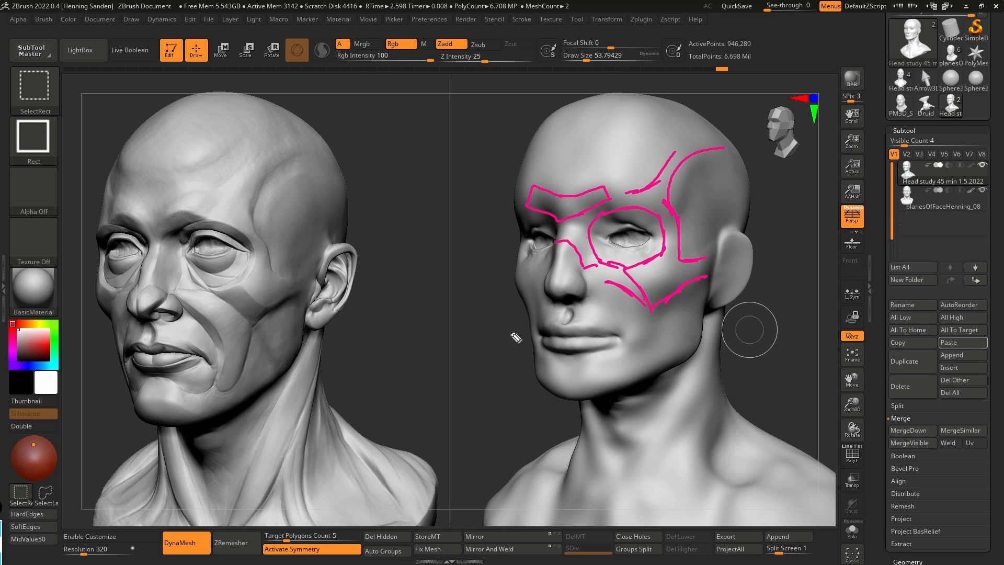
key(Escape)
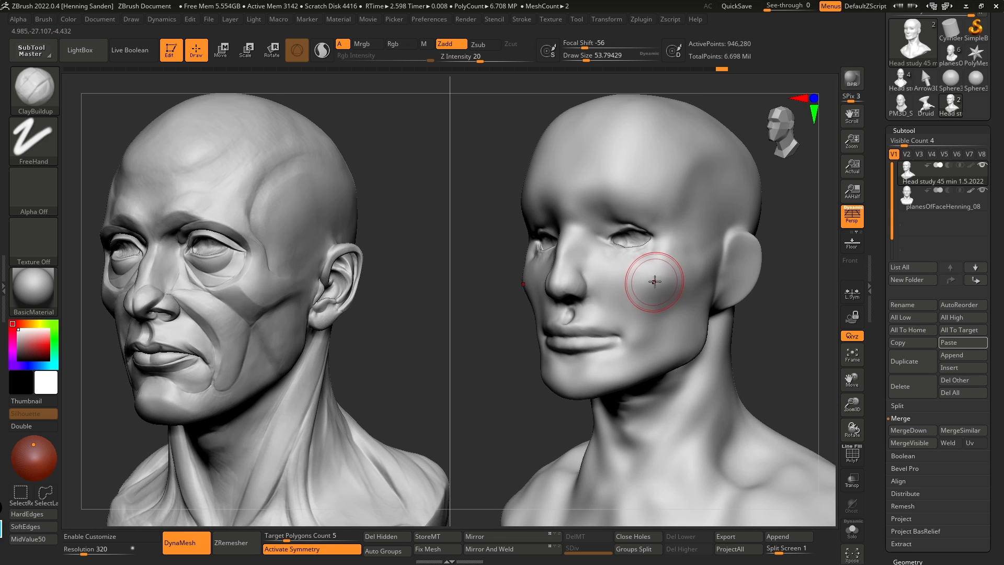
Step: Mark the head study's cheekbone, forehead and nose tip with mask spots at a draw size of about 17, and clear the mask
key(s)
drag(655, 266, 657, 266)
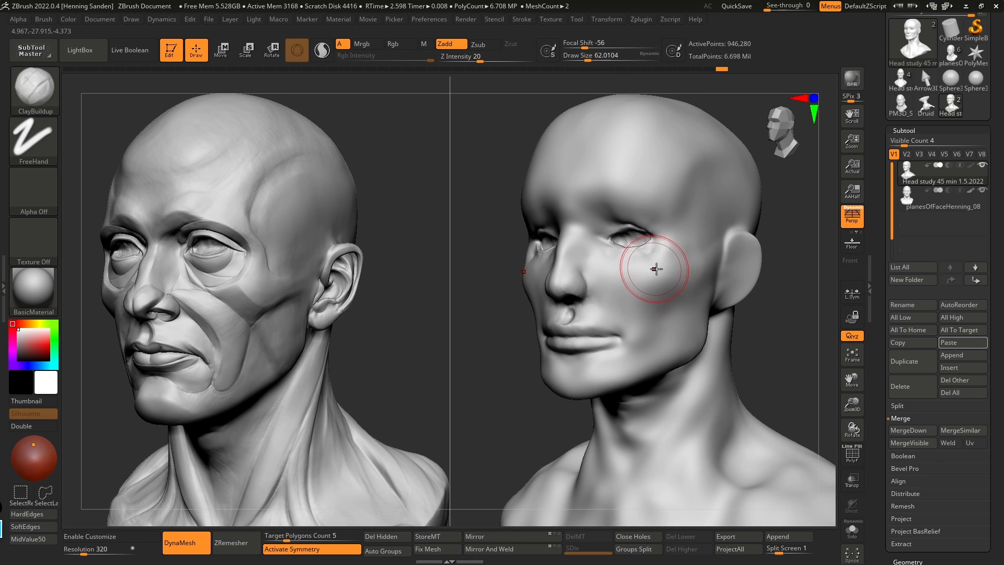
key(ctrl)
ctrl+click(662, 279)
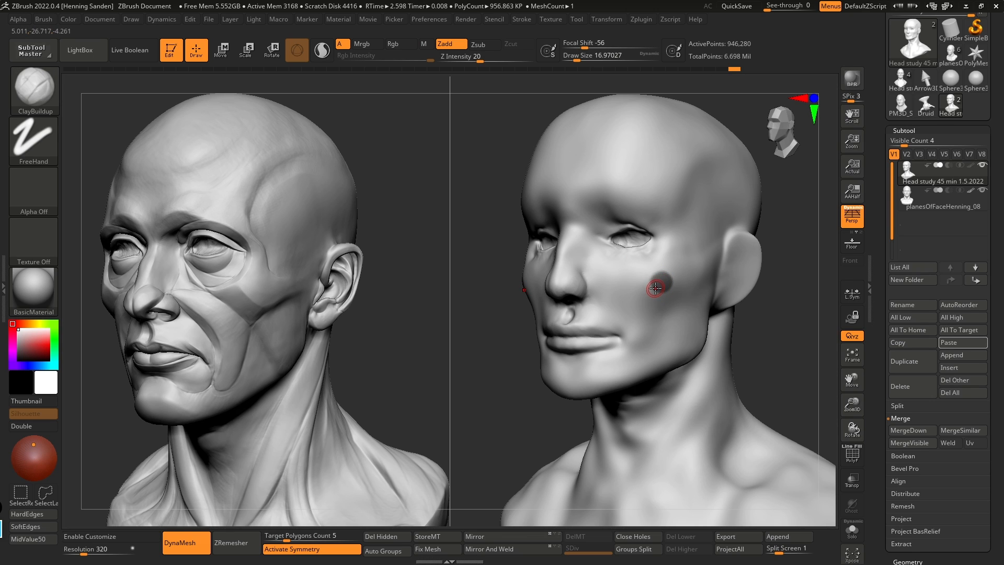
key(ctrl)
ctrl+click(601, 143)
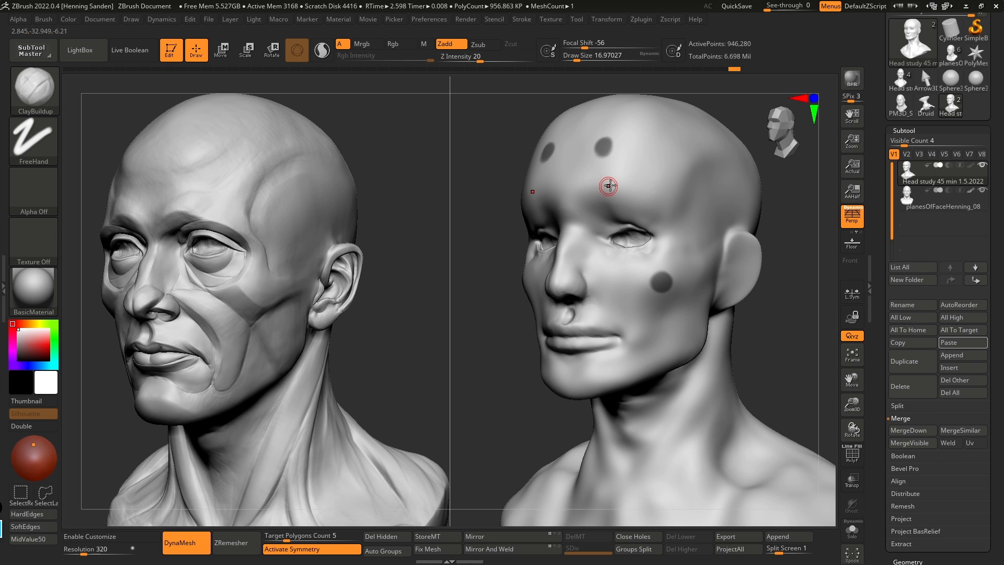
key(ctrl)
ctrl+drag(468, 372, 484, 386)
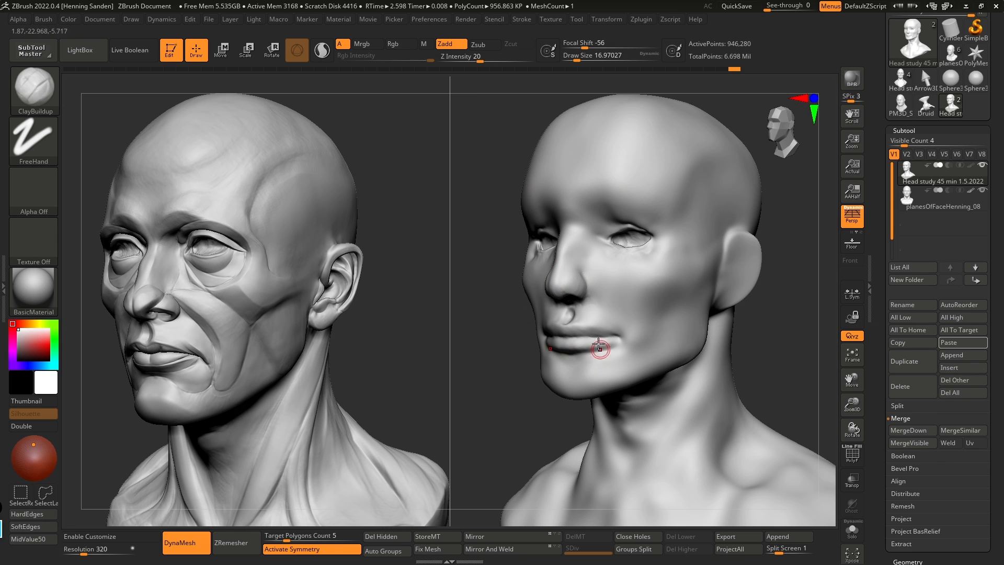
ctrl+right_drag(576, 274, 554, 284)
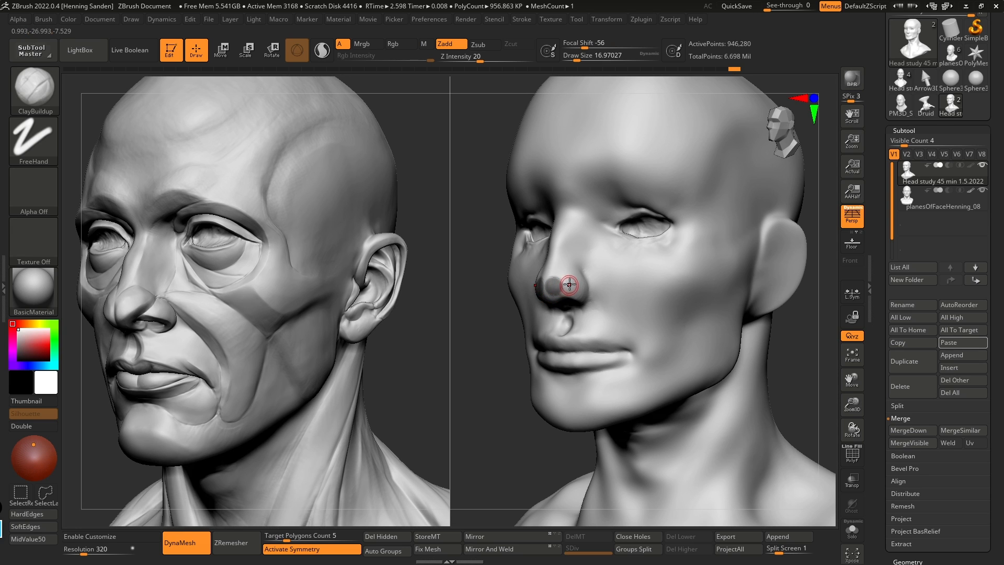
ctrl+drag(484, 343, 494, 359)
Step: Turn off symmetry and choose the Move brush with a draw size of 112 over the head study's nose
shift+right_drag(495, 345, 544, 319)
key(x)
key(b)
key(m)
key(v)
key(s)
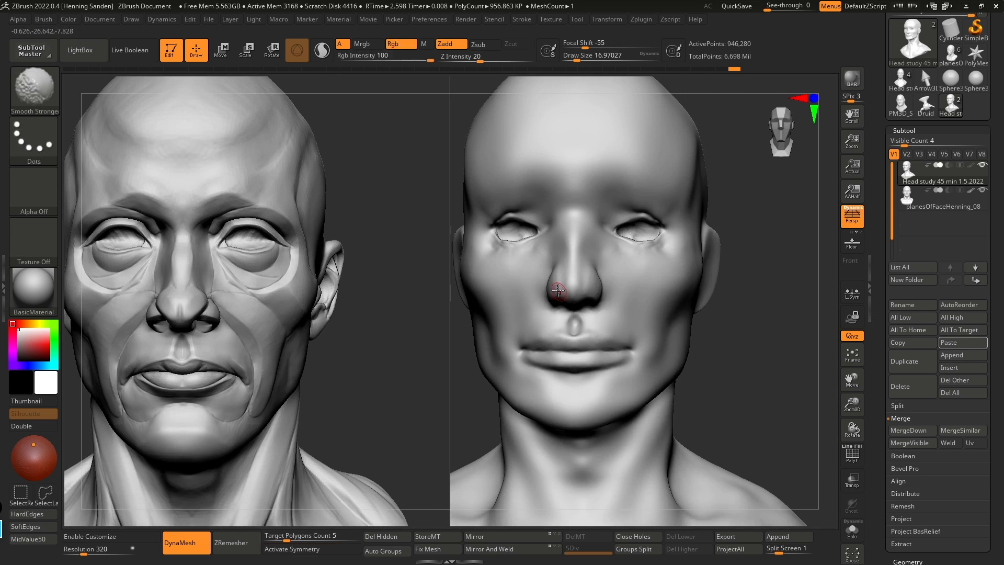
drag(567, 283, 582, 286)
mouse_move(580, 287)
mouse_down()
mouse_move(557, 287)
mouse_move(617, 281)
mouse_move(585, 285)
mouse_up()
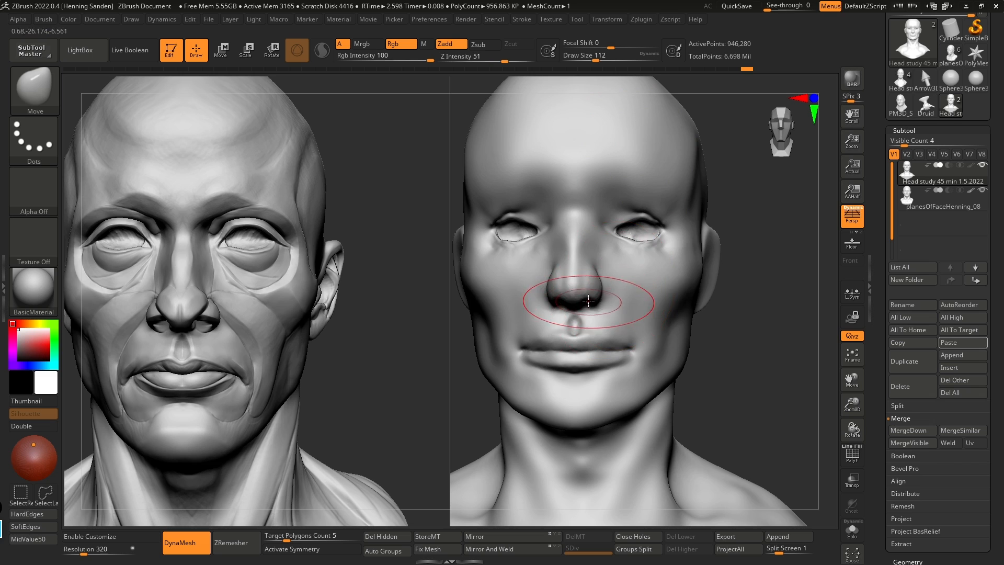
Step: Mask patches on the head study's forehead and upper lip at small draw sizes, and clear the mask
right_drag(610, 299, 579, 267)
key(s)
drag(578, 265, 570, 264)
right_drag(623, 230, 611, 196)
mouse_move(601, 178)
ctrl+mouse_down()
mouse_move(698, 157)
mouse_move(617, 107)
mouse_move(649, 92)
ctrl+mouse_up()
right_drag(590, 258, 592, 264)
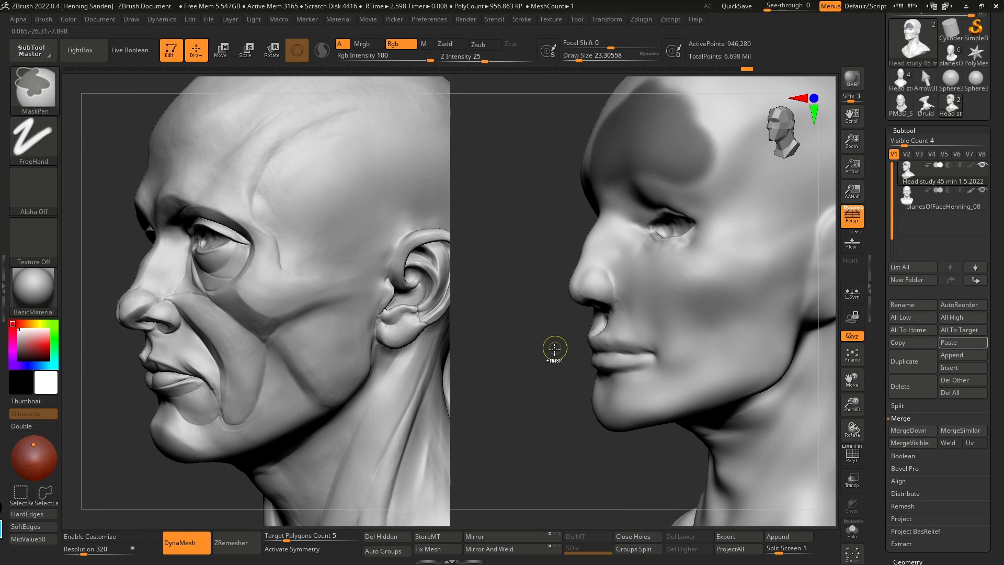
right_drag(601, 337, 607, 341)
mouse_move(607, 341)
ctrl+mouse_down()
mouse_move(588, 338)
mouse_move(613, 338)
ctrl+mouse_up()
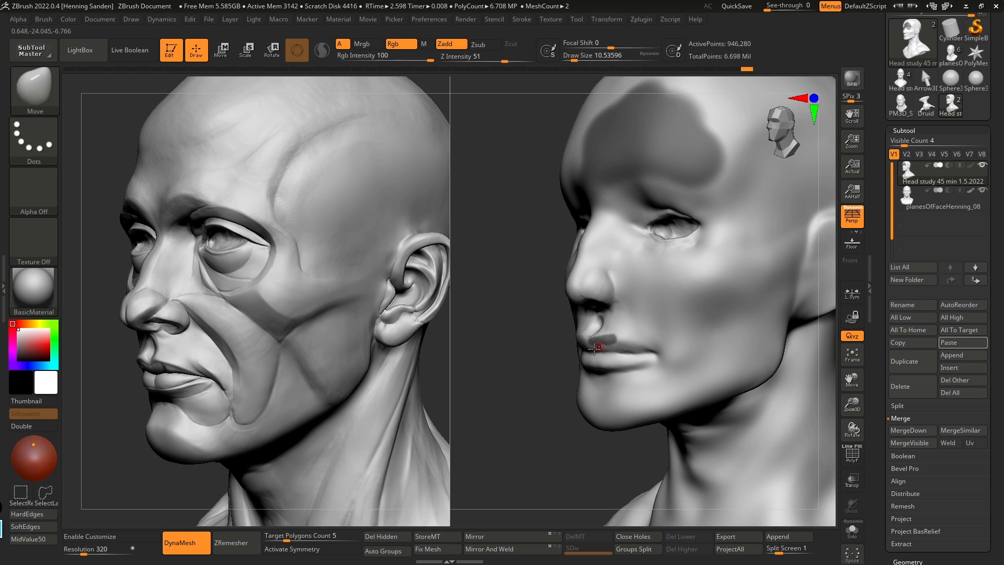
ctrl+drag(549, 326, 562, 322)
Step: Turn symmetry back on and build up the cheekbone in front of the ear with ClayBuildup at a draw size of about 54
mouse_move(614, 311)
right_down()
mouse_move(603, 273)
mouse_move(672, 265)
mouse_move(697, 280)
right_up()
key(x)
key(b)
key(c)
key(b)
key(s)
right_drag(713, 313, 706, 291)
drag(706, 287, 643, 309)
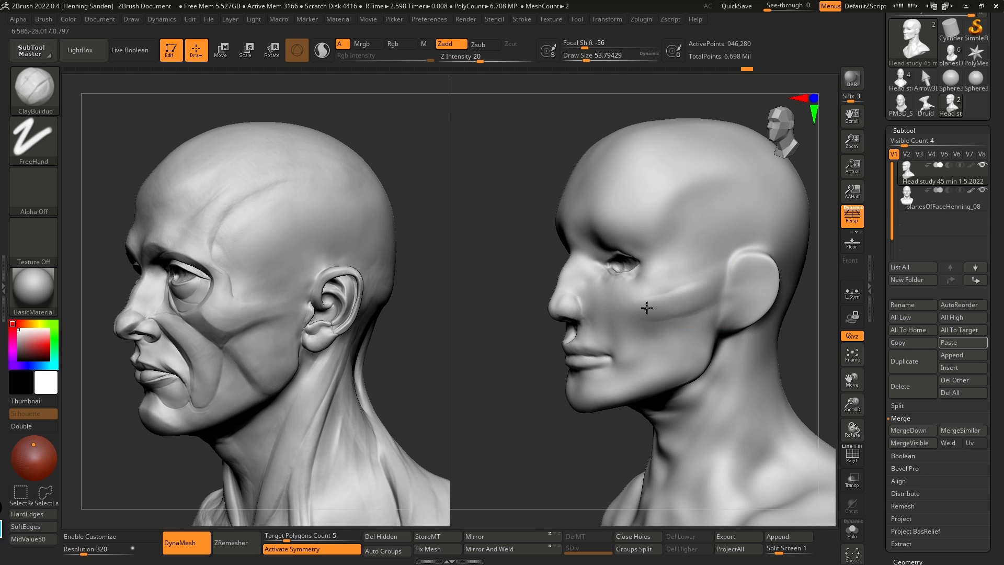
Step: Assign Alpha 06 to ClayBuildup and build up the head study's cheekbone from the ear toward the nose
click(48, 198)
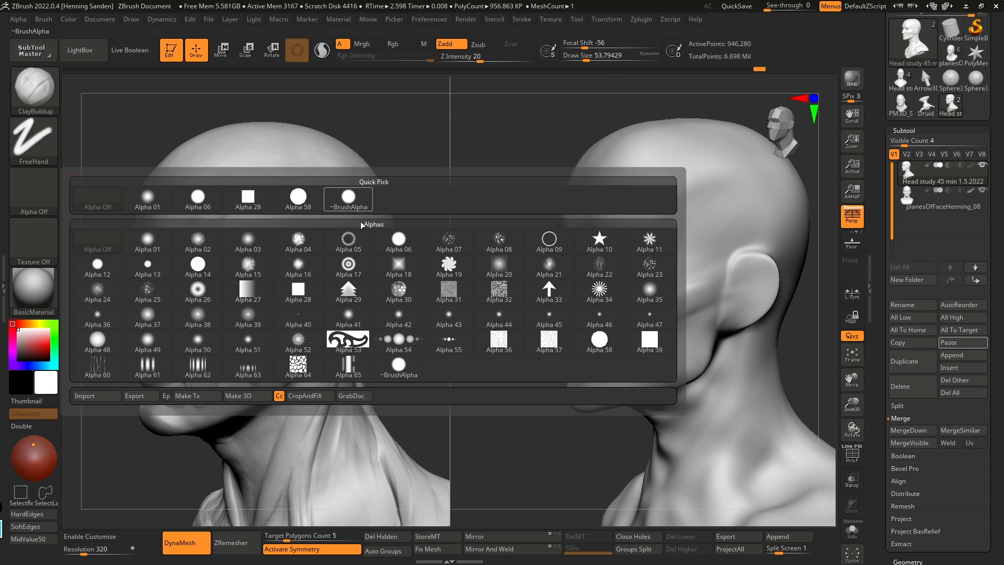
click(399, 239)
right_drag(414, 258, 717, 291)
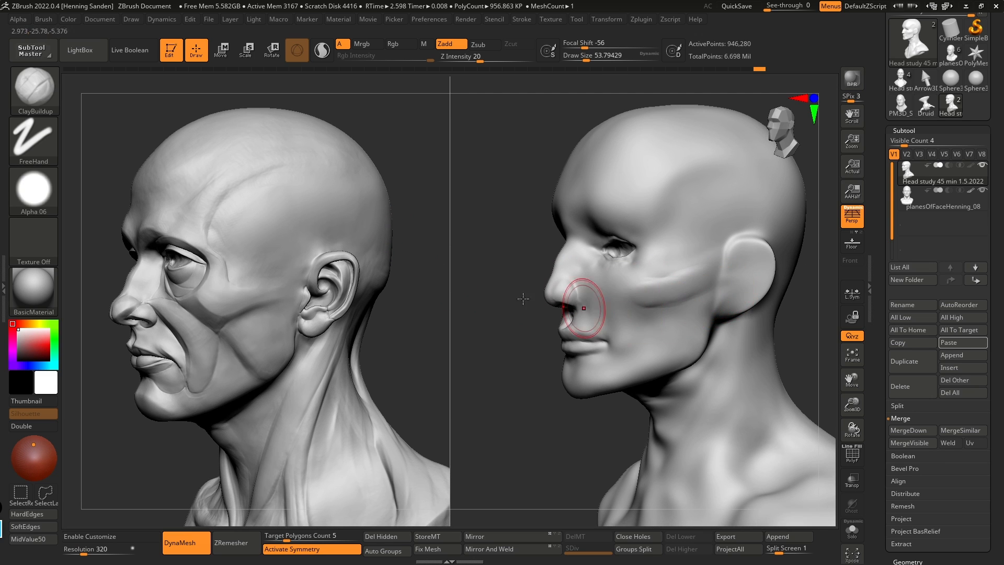
ctrl+right_drag(694, 283, 701, 291)
key(s)
click(701, 291)
drag(710, 281, 602, 299)
Step: Build up the rim around the eye socket and the cheekbone plane with ClayBuildup, enlarging the draw size to about 83
right_drag(601, 291, 618, 291)
mouse_move(598, 279)
mouse_down()
mouse_move(646, 266)
mouse_move(647, 245)
mouse_move(630, 208)
mouse_move(586, 196)
mouse_move(627, 213)
mouse_up()
key(bracketright)
drag(693, 266, 621, 285)
right_drag(670, 299, 691, 280)
key(bracketright)
drag(690, 273, 668, 287)
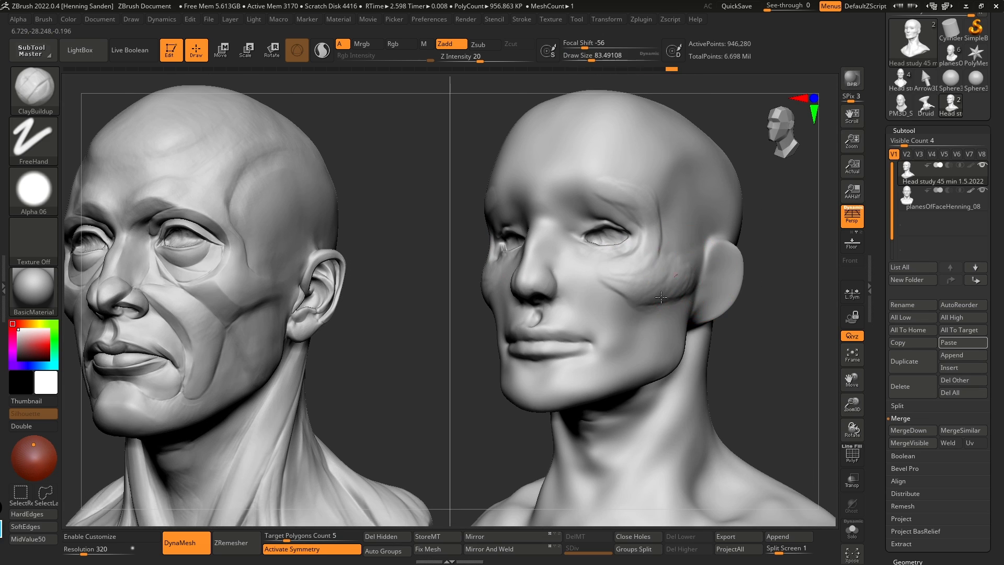
Step: Build up the brow ridge above the head study's eye sockets with ClayBuildup, reducing the draw size to about 54
drag(623, 198, 605, 203)
right_drag(614, 201, 641, 238)
key(bracketleft)
key(bracketleft)
mouse_move(571, 224)
mouse_down()
mouse_move(538, 233)
mouse_move(599, 211)
mouse_move(560, 236)
mouse_move(542, 211)
mouse_up()
mouse_move(525, 218)
right_down()
mouse_move(601, 268)
mouse_move(626, 256)
right_up()
mouse_move(619, 256)
mouse_down()
mouse_move(545, 238)
mouse_move(583, 269)
mouse_up()
key(bracketleft)
right_drag(633, 276, 600, 248)
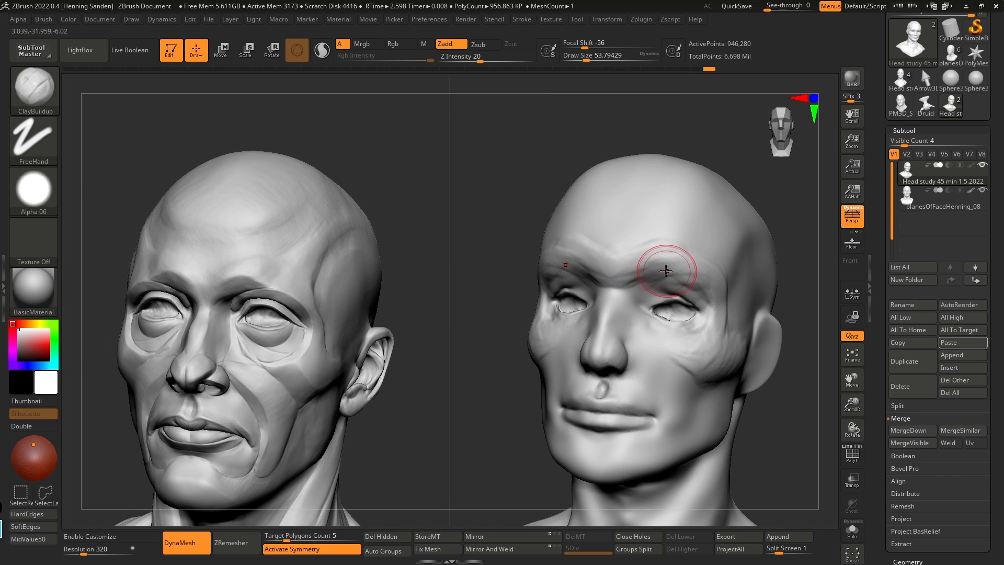
Step: Build up the inner eye socket beside the nose and the lower socket rim at a draw size of about 56
key(s)
click(649, 273)
mouse_move(647, 338)
right_down()
mouse_move(617, 321)
mouse_move(632, 327)
right_up()
key(bracketleft)
drag(625, 299, 634, 336)
right_drag(634, 336, 622, 288)
ctrl+right_drag(623, 288, 627, 291)
key(bracketright)
right_drag(670, 332, 675, 301)
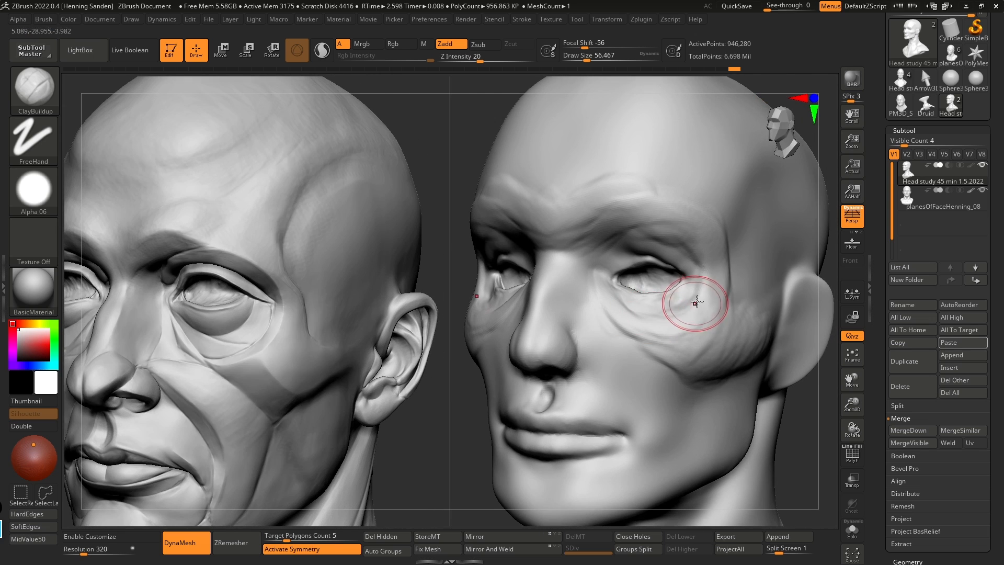
mouse_move(605, 272)
mouse_down()
mouse_move(625, 313)
mouse_move(675, 308)
mouse_up()
Step: Build up the head study's jawline from the jaw angle below the ear toward the chin with ClayBuildup
ctrl+right_drag(643, 316, 654, 261)
right_drag(811, 319, 739, 329)
mouse_move(740, 328)
mouse_down()
mouse_move(728, 360)
mouse_move(688, 394)
mouse_up()
alt+right_drag(688, 395, 697, 329)
drag(697, 329, 639, 345)
Step: Build up the chin and the front of the jaw with smaller ClayBuildup strokes, enlarging the brush for the side of the jaw
right_drag(562, 347, 586, 350)
key(bracketleft)
key(bracketleft)
mouse_move(558, 351)
mouse_down()
mouse_move(576, 361)
mouse_move(554, 366)
mouse_move(564, 355)
mouse_move(590, 366)
mouse_up()
right_drag(591, 366, 602, 363)
drag(596, 360, 633, 353)
key(bracketright)
key(bracketright)
mouse_move(693, 342)
mouse_down()
mouse_move(696, 303)
mouse_move(677, 313)
mouse_up()
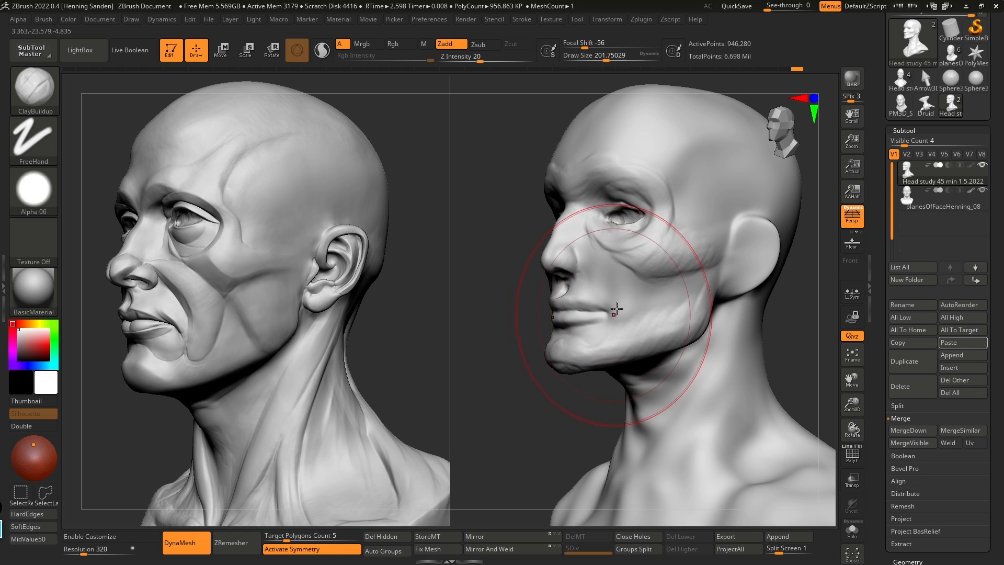
Step: Mask the area around the nose and mouth with a large brush, and clear the mask
key(ctrl)
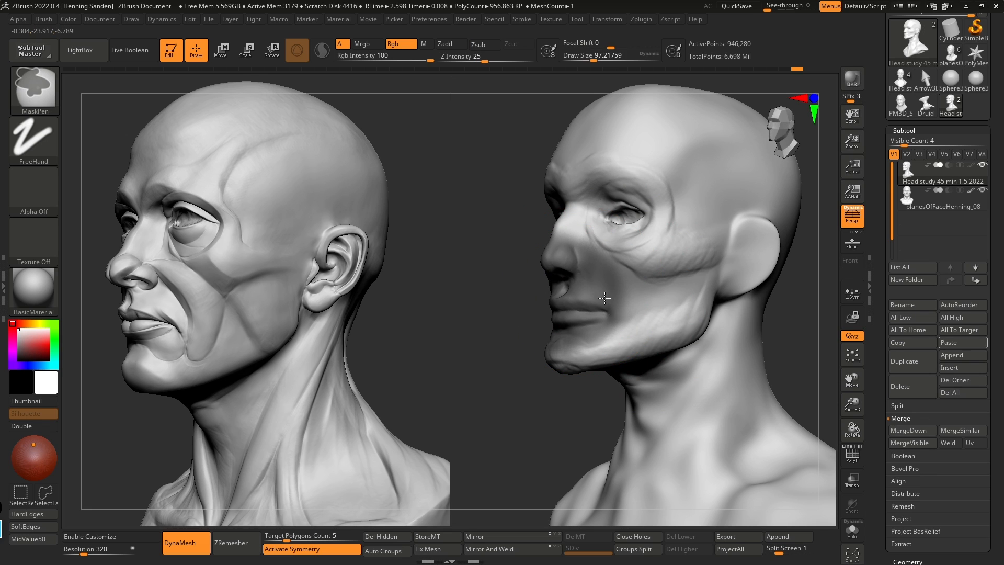
ctrl+drag(516, 328, 524, 336)
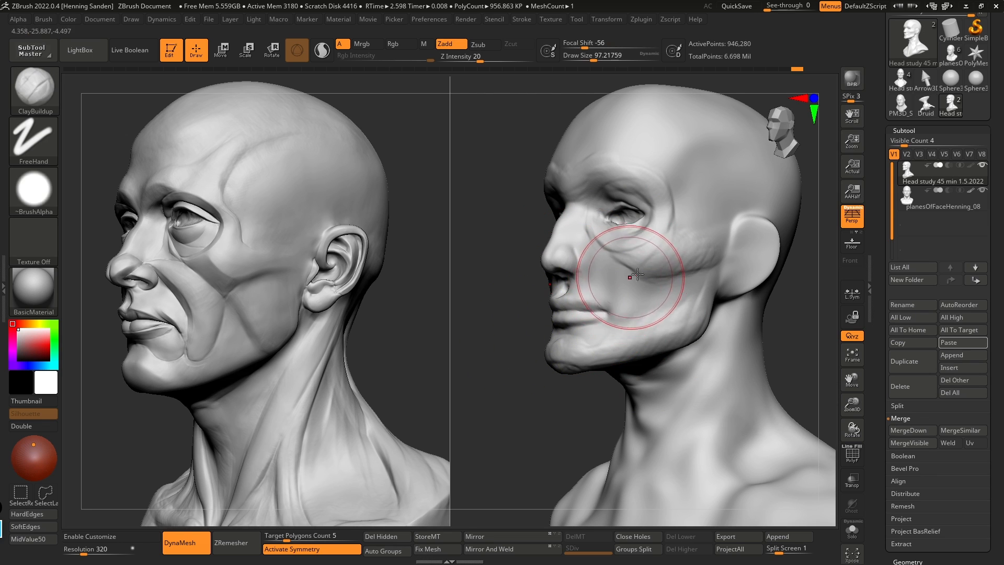
mouse_move(643, 327)
ctrl+mouse_down()
mouse_move(559, 145)
mouse_move(719, 180)
mouse_move(714, 293)
ctrl+mouse_up()
mouse_move(609, 358)
ctrl+mouse_down()
mouse_move(573, 374)
mouse_move(562, 367)
ctrl+mouse_up()
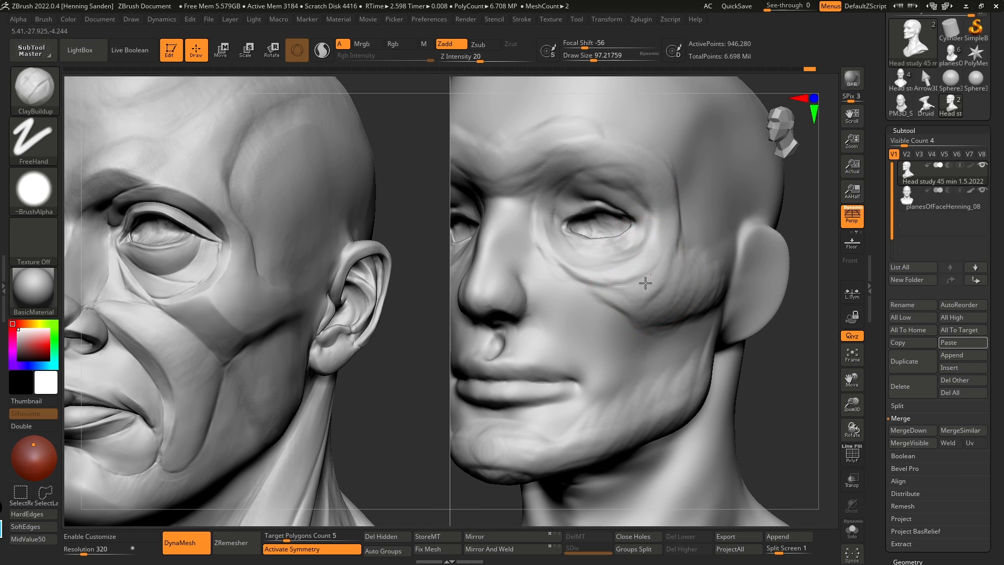
Step: Build up the front corner of the cheekbone and its ridge toward the ear with ClayBuildup, starting at a draw size of about 54
alt+right_drag(646, 283, 706, 312)
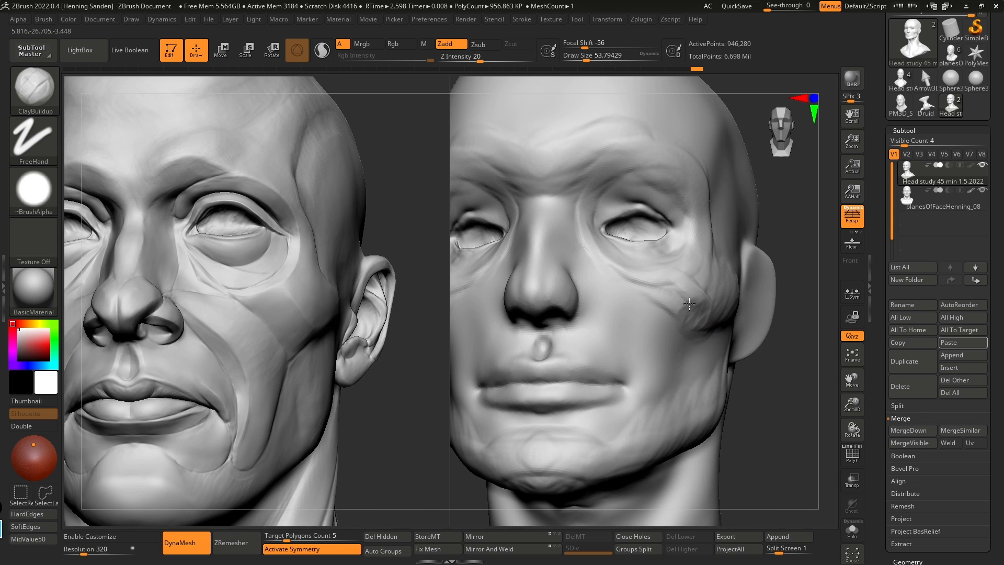
key(s)
drag(668, 292, 675, 291)
right_drag(675, 293, 646, 298)
drag(681, 300, 705, 310)
right_drag(705, 310, 687, 312)
mouse_move(689, 312)
mouse_down()
mouse_move(728, 304)
mouse_move(747, 265)
mouse_move(734, 285)
mouse_up()
alt+right_drag(690, 262, 691, 291)
drag(691, 291, 691, 285)
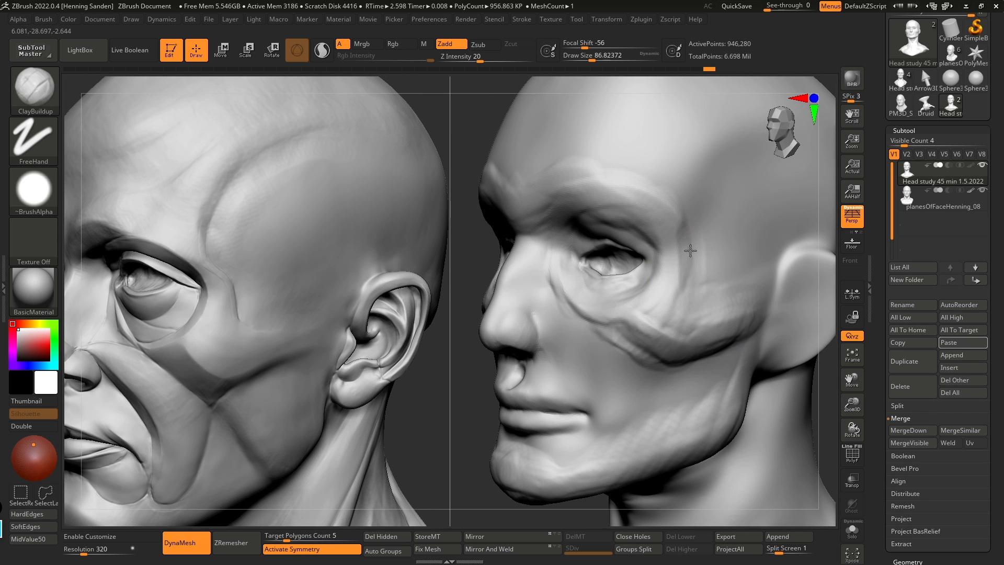
Step: Build up the temporal line from the outer brow over the temple with ClayBuildup at a draw size of about 87
right_drag(686, 164, 673, 221)
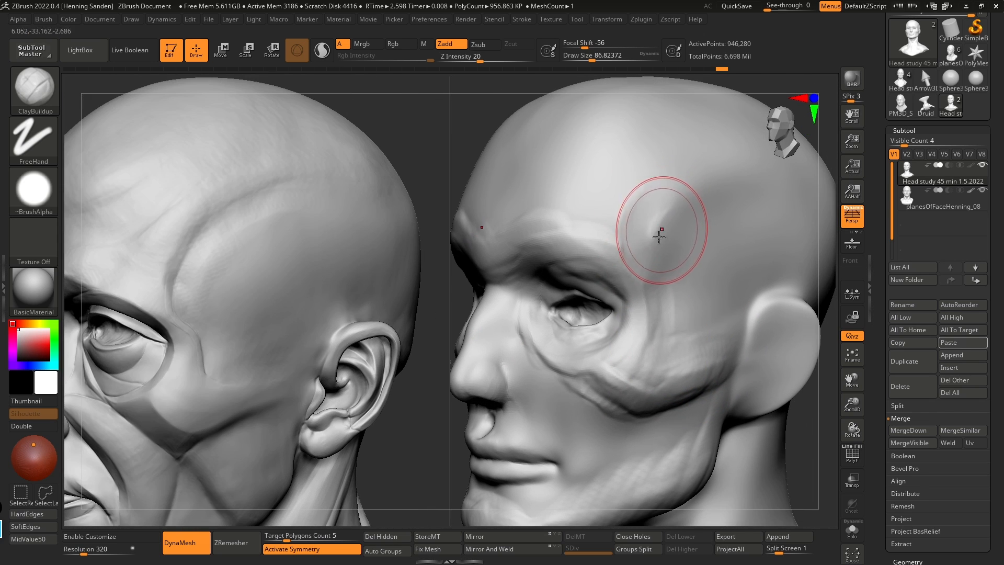
mouse_move(667, 220)
mouse_down()
mouse_move(740, 168)
mouse_move(732, 173)
mouse_up()
alt+right_drag(688, 215, 648, 235)
mouse_move(609, 285)
mouse_down()
mouse_move(686, 202)
mouse_move(699, 200)
mouse_up()
ctrl+right_drag(706, 215, 660, 233)
drag(658, 240, 643, 222)
drag(664, 292, 659, 294)
Step: Reduce the draw size to about 39 and smooth the outer eye socket rim where it meets the temple
key(bracketleft)
key(bracketleft)
ctrl+right_drag(648, 293, 634, 315)
key(bracketleft)
mouse_move(635, 316)
shift+mouse_down()
mouse_move(680, 317)
mouse_move(638, 318)
shift+mouse_up()
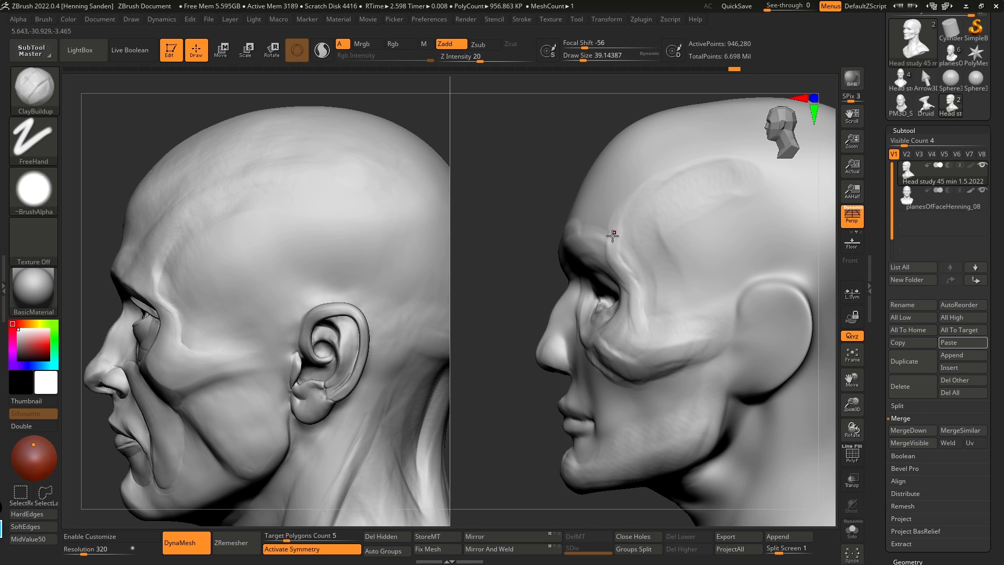
key(bracketright)
key(bracketright)
right_drag(632, 202, 661, 206)
alt+right_drag(619, 236, 724, 259)
Step: Build up the nose bridge and its transition into the brow with ClayBuildup at a draw size of about 65
key(bracketright)
mouse_move(602, 282)
ctrl+right_down()
mouse_move(590, 303)
mouse_move(614, 296)
mouse_move(604, 304)
mouse_move(613, 290)
ctrl+right_up()
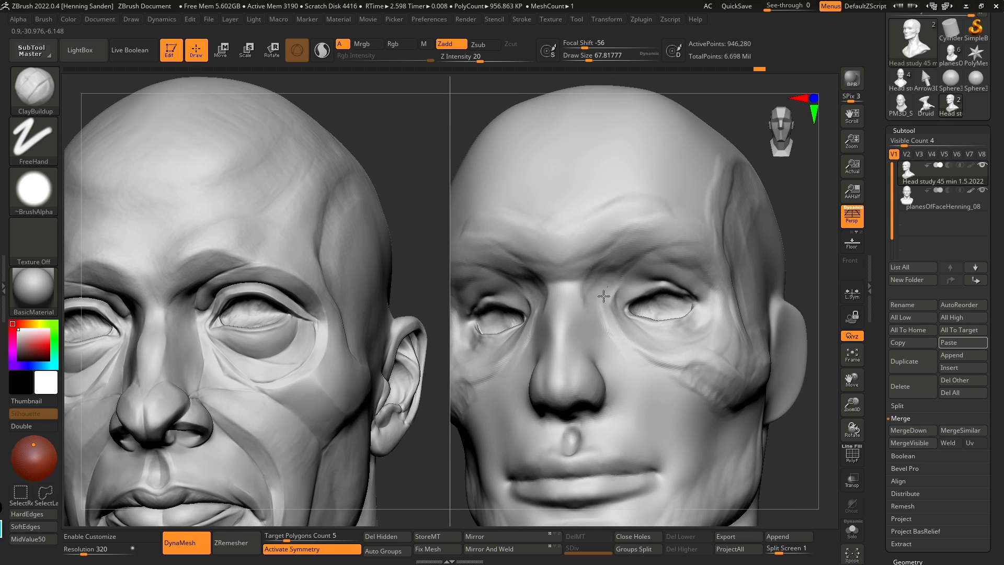
right_drag(607, 286, 607, 274)
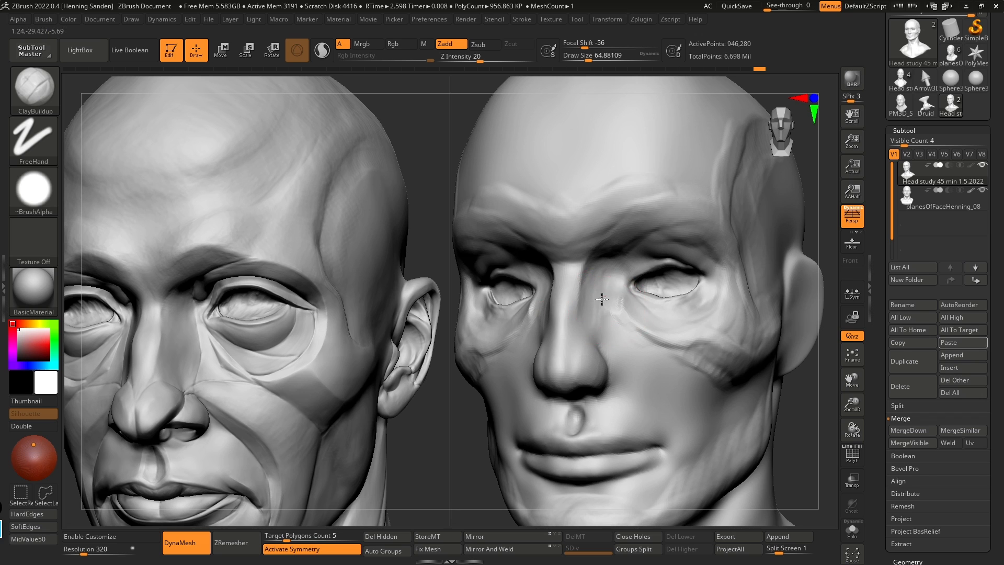
mouse_move(582, 299)
right_down()
mouse_move(628, 308)
mouse_move(580, 295)
right_up()
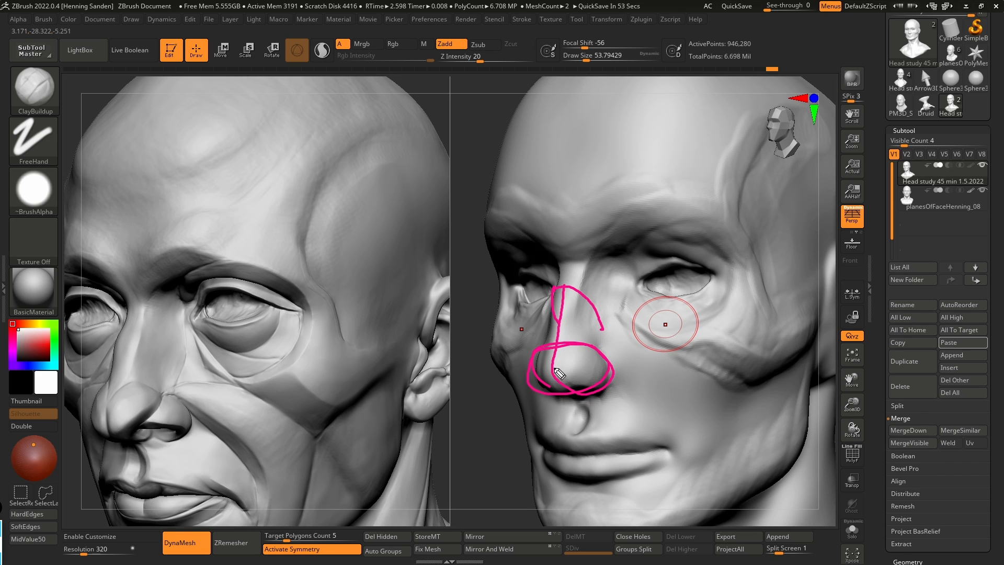
key(ctrl+shift+7)
right_drag(585, 294, 627, 291)
key(s)
drag(585, 286, 605, 234)
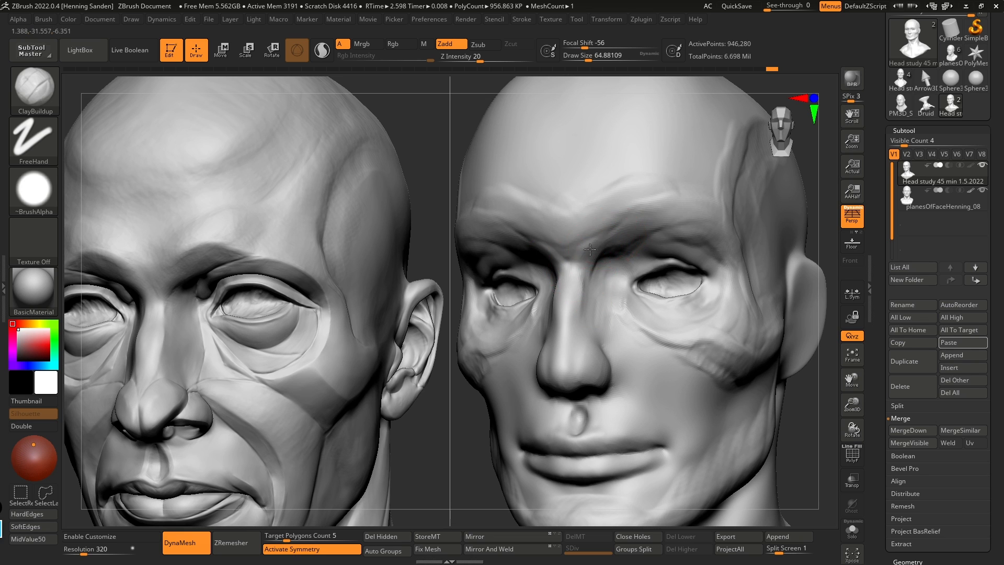
Step: Build up the brow ridge and lower forehead planes with ClayBuildup, using draw sizes from about 77 to 87
mouse_move(557, 263)
right_down()
mouse_move(618, 270)
mouse_move(605, 280)
right_up()
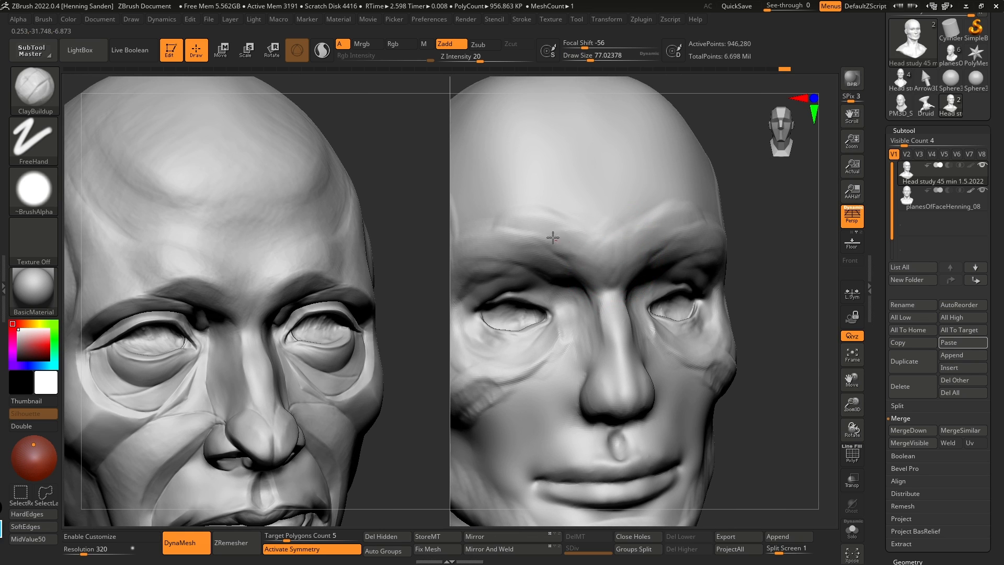
mouse_move(602, 257)
mouse_down()
mouse_move(613, 258)
mouse_move(596, 266)
mouse_move(582, 225)
mouse_up()
mouse_move(564, 249)
ctrl+right_down()
mouse_move(630, 222)
mouse_move(616, 216)
mouse_move(615, 242)
mouse_move(622, 207)
ctrl+right_up()
key([)
alt+drag(621, 203, 610, 216)
mouse_move(581, 237)
right_down()
mouse_move(635, 241)
mouse_move(641, 230)
mouse_move(515, 271)
mouse_move(634, 287)
right_up()
mouse_move(593, 297)
mouse_down()
mouse_move(569, 281)
mouse_move(542, 231)
mouse_move(558, 281)
mouse_move(550, 262)
mouse_up()
mouse_move(653, 275)
right_down()
mouse_move(616, 293)
mouse_move(719, 233)
right_up()
mouse_move(722, 230)
mouse_down()
mouse_move(695, 269)
mouse_move(703, 282)
mouse_up()
right_drag(680, 279, 580, 278)
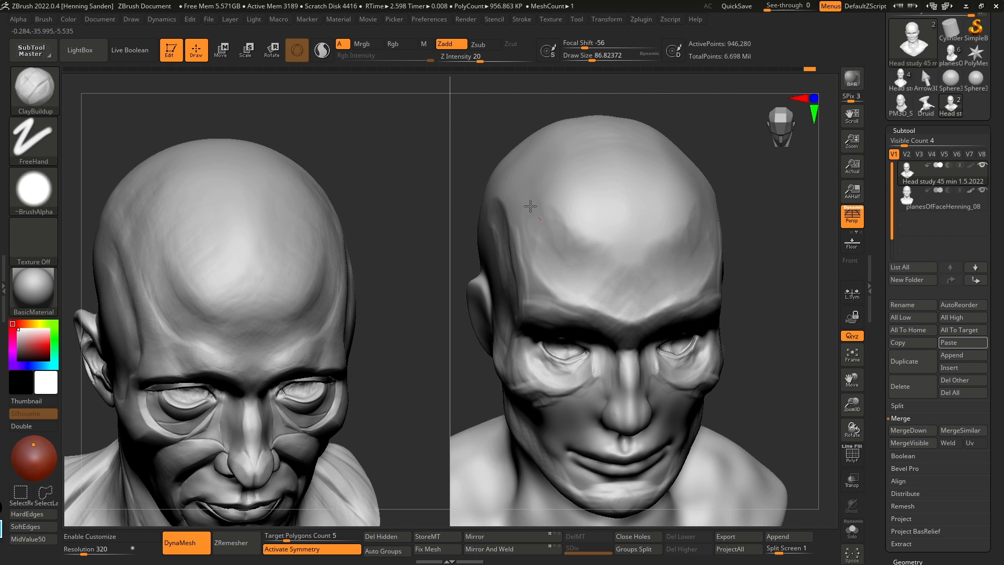
Step: Add ClayBuildup strokes across the upper forehead and its side plane toward the temple
right_drag(614, 248, 558, 193)
drag(639, 246, 590, 206)
mouse_move(595, 218)
right_down()
mouse_move(610, 264)
mouse_move(634, 272)
right_up()
drag(567, 283, 528, 274)
right_drag(524, 273, 463, 267)
right_drag(644, 297, 643, 275)
Step: Mask patches on the nostril wing and nose bridge at a draw size of about 39, and clear the mask
mouse_move(610, 403)
ctrl+right_down()
mouse_move(618, 446)
mouse_move(610, 412)
ctrl+right_up()
ctrl+drag(610, 414, 612, 428)
mouse_move(608, 419)
right_down()
mouse_move(478, 365)
mouse_move(614, 372)
right_up()
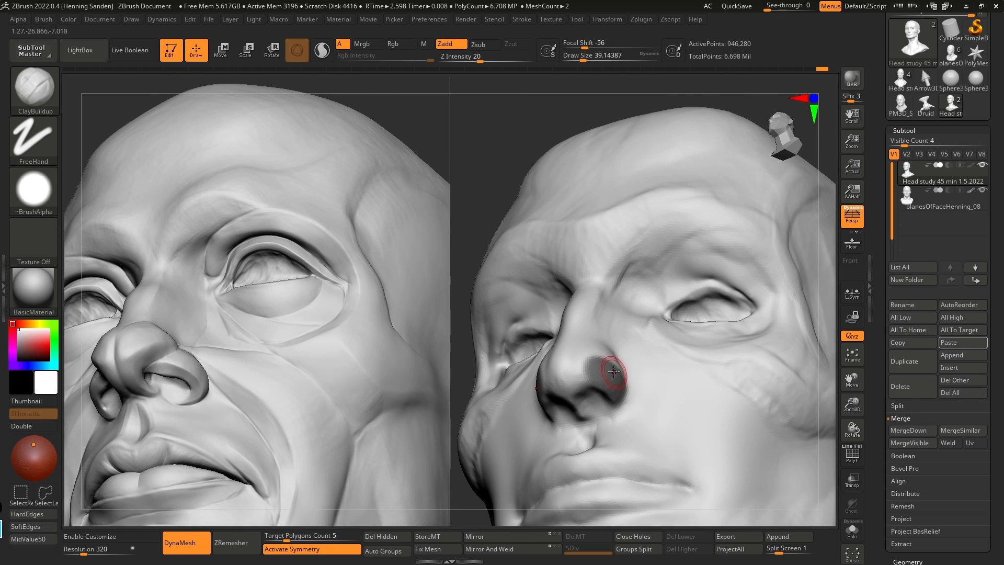
right_drag(608, 331, 604, 315)
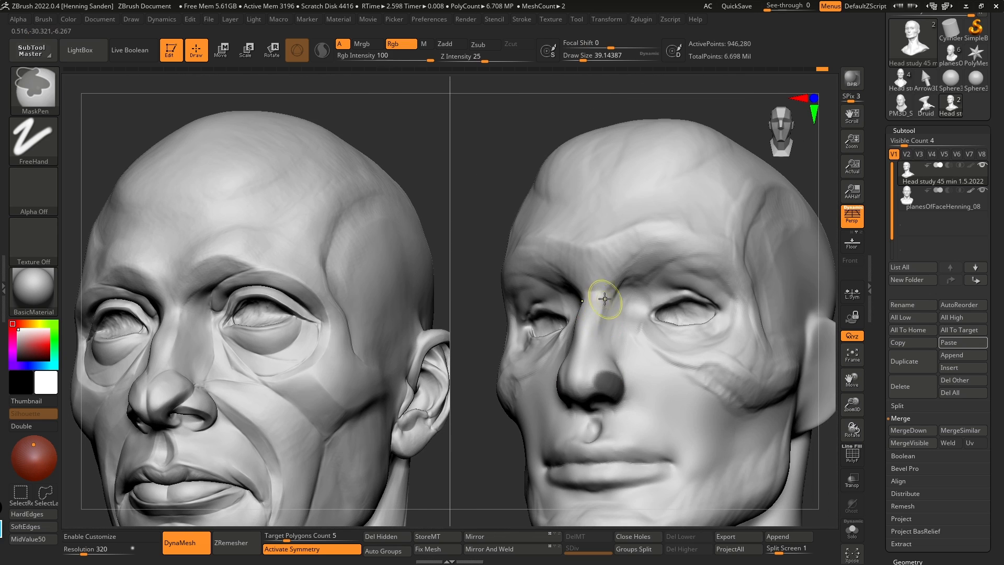
ctrl+drag(601, 295, 597, 317)
ctrl+drag(484, 309, 491, 321)
Step: Build up the forehead above the eye and the outer brow with ClayBuildup, ending at a draw size of about 56
mouse_move(710, 222)
right_down()
mouse_move(699, 292)
mouse_move(706, 274)
right_up()
key(bracketright)
key(bracketright)
key(bracketright)
drag(679, 261, 678, 257)
key(bracketleft)
key(bracketleft)
key(bracketleft)
right_drag(705, 275, 683, 271)
drag(714, 287, 691, 281)
key(bracketright)
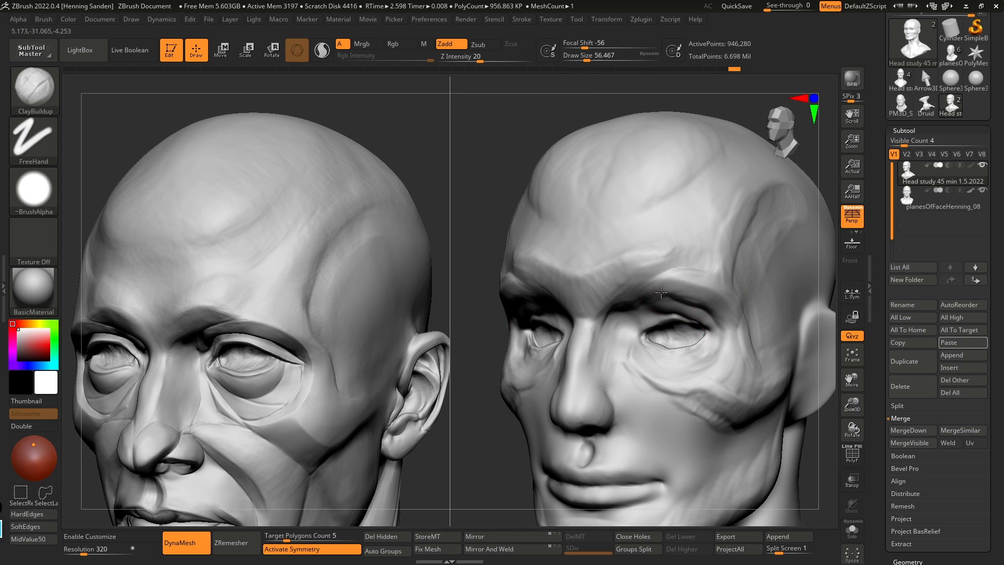
Step: Refine the cheekbone from below the eye toward the ear at a draw size of about 62
mouse_move(677, 276)
right_down()
mouse_move(624, 302)
mouse_move(670, 245)
mouse_move(637, 236)
mouse_move(638, 224)
right_up()
key(bracketright)
mouse_move(649, 291)
right_down()
mouse_move(663, 326)
mouse_move(634, 300)
right_up()
key(bracketleft)
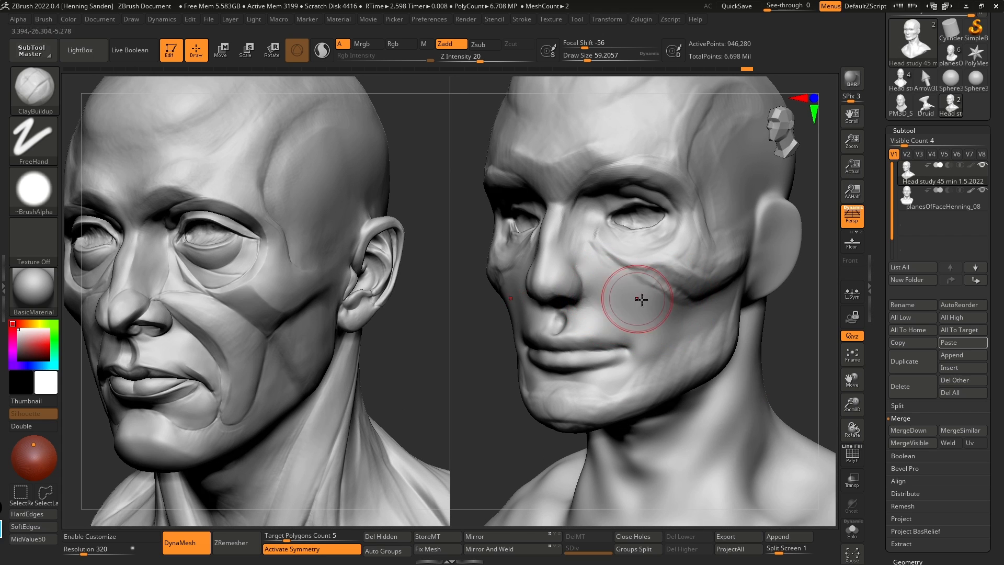
mouse_move(674, 274)
right_down()
mouse_move(680, 297)
mouse_move(727, 263)
mouse_move(719, 290)
right_up()
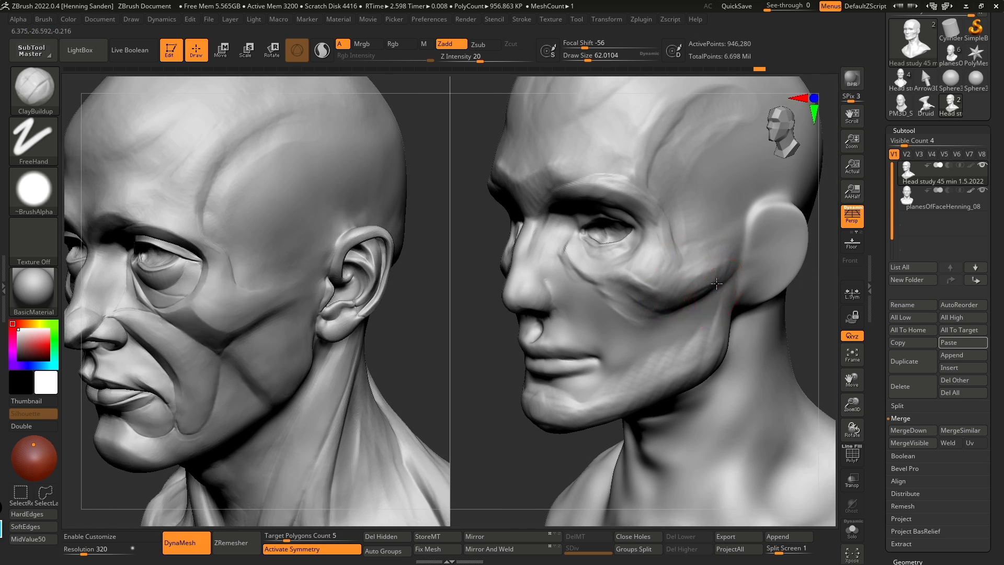
right_drag(644, 279, 693, 281)
ctrl+right_drag(649, 314, 671, 279)
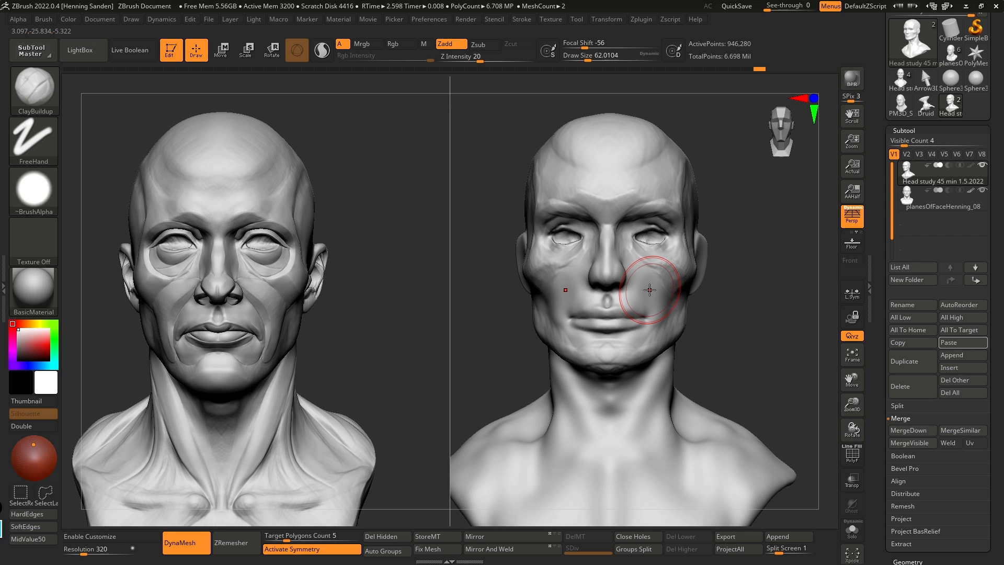
Step: Build up the cheek beside the nose wing with ClayBuildup at a draw size of about 46
mouse_move(667, 252)
ctrl+right_down()
mouse_move(596, 307)
mouse_move(651, 275)
ctrl+right_up()
ctrl+right_drag(651, 275, 648, 271)
mouse_move(651, 260)
mouse_down()
mouse_move(633, 281)
mouse_move(672, 233)
mouse_up()
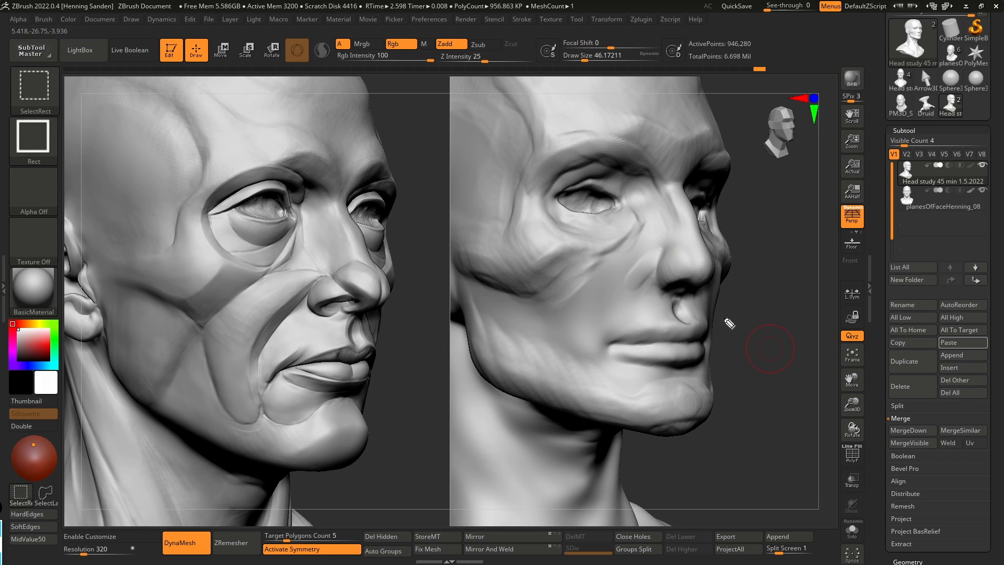
drag(274, 343, 273, 421)
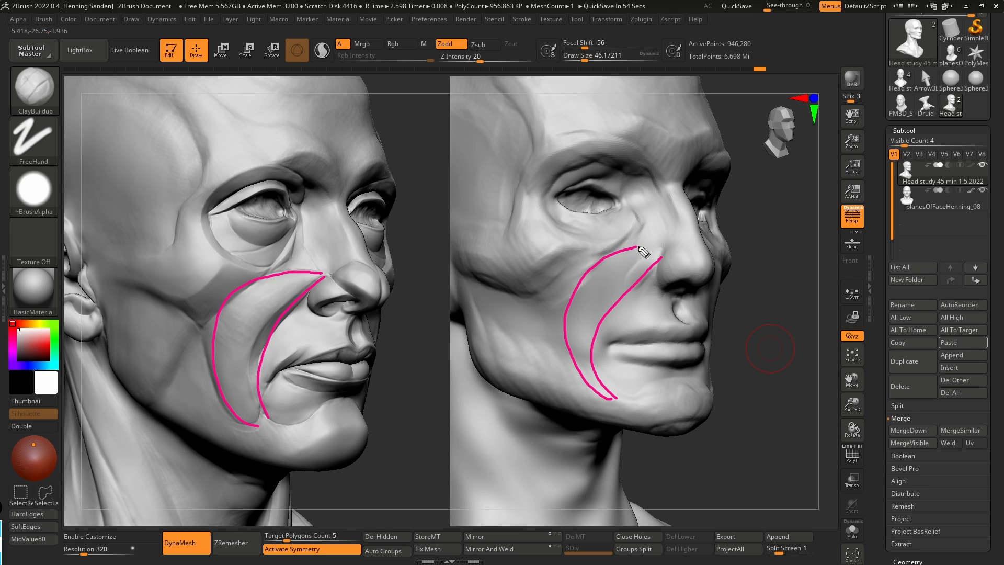
key(Escape)
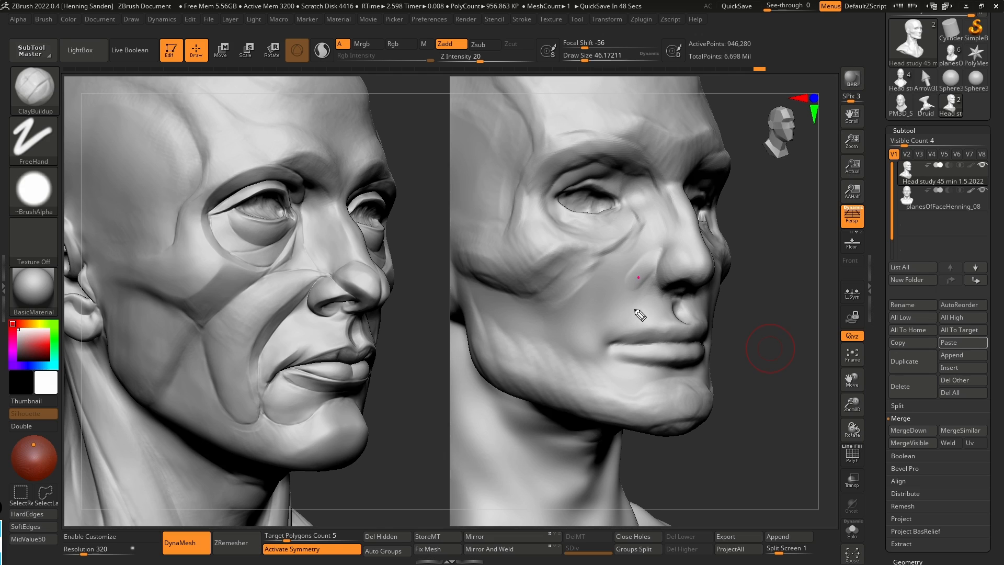
drag(613, 370, 620, 383)
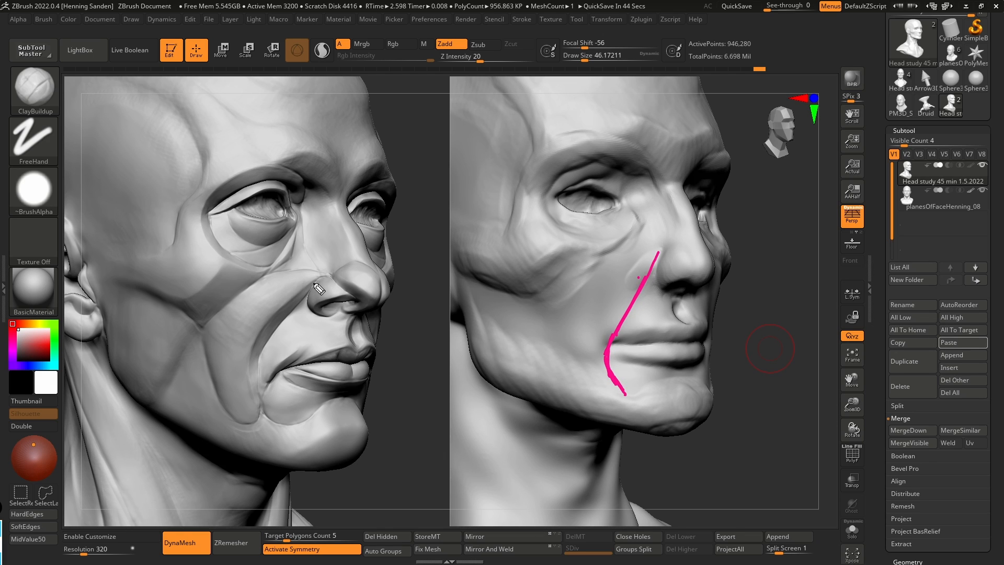
key(Delete)
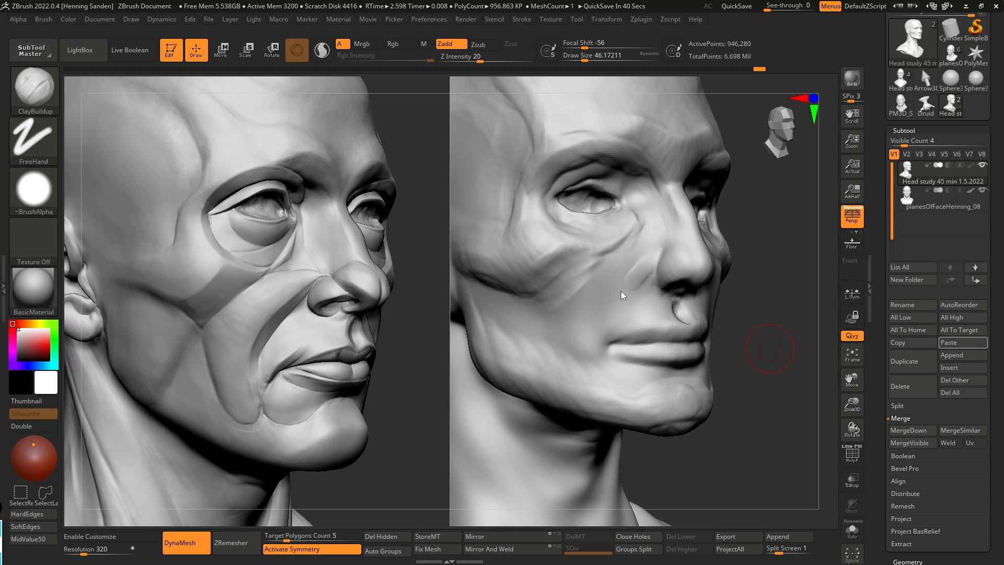
Step: Carve the nasolabial crease from the nose wing past the mouth corner with DamStandard at a draw size of about 49
key(b)
key(d)
key(s)
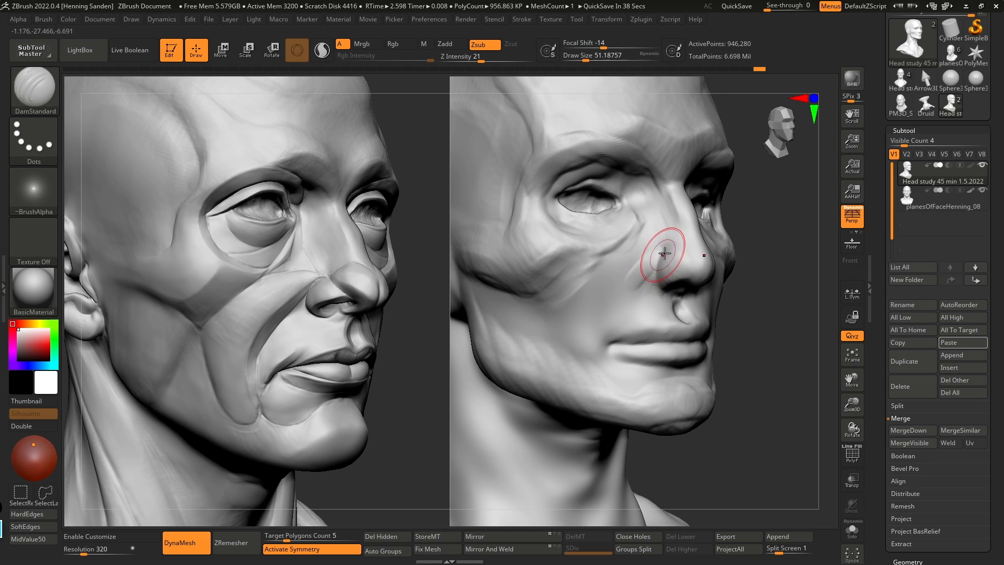
drag(655, 263, 601, 329)
key(ctrl+z)
mouse_move(655, 257)
mouse_down()
mouse_move(605, 336)
mouse_move(648, 258)
mouse_move(603, 318)
mouse_move(591, 356)
mouse_move(605, 388)
mouse_up()
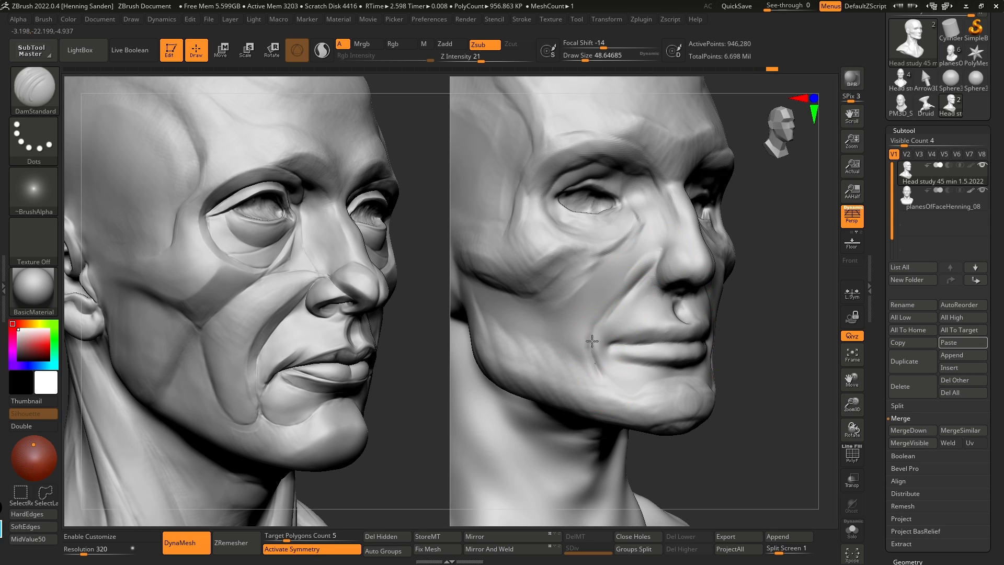
drag(613, 302, 596, 361)
mouse_move(614, 350)
ctrl+right_down()
mouse_move(630, 332)
mouse_move(585, 336)
mouse_move(650, 242)
ctrl+right_up()
drag(625, 278, 583, 344)
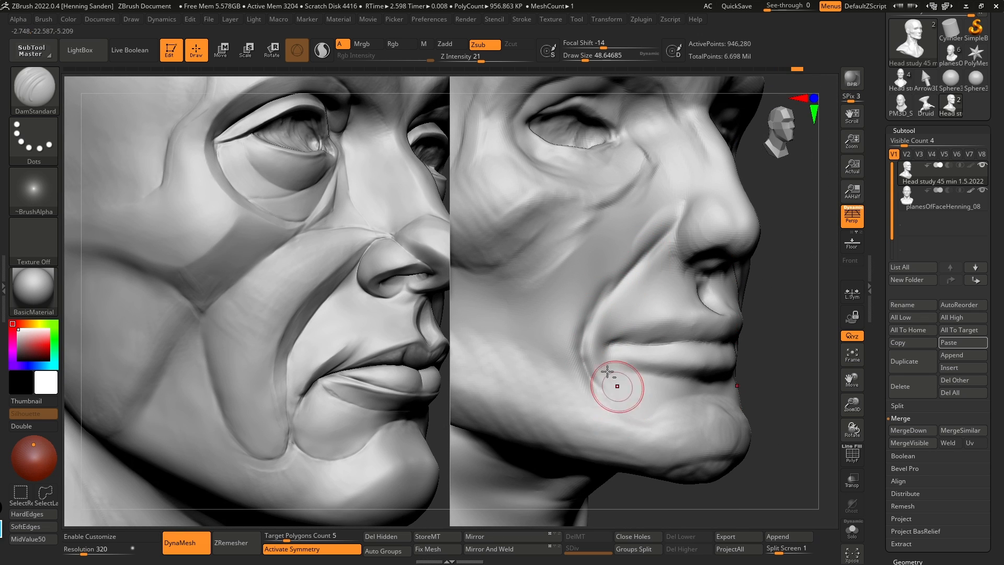
Step: Carve creases below the mouth corner and along the boundary between lower lip and chin with DamStandard
right_drag(612, 386, 606, 363)
drag(657, 343, 607, 387)
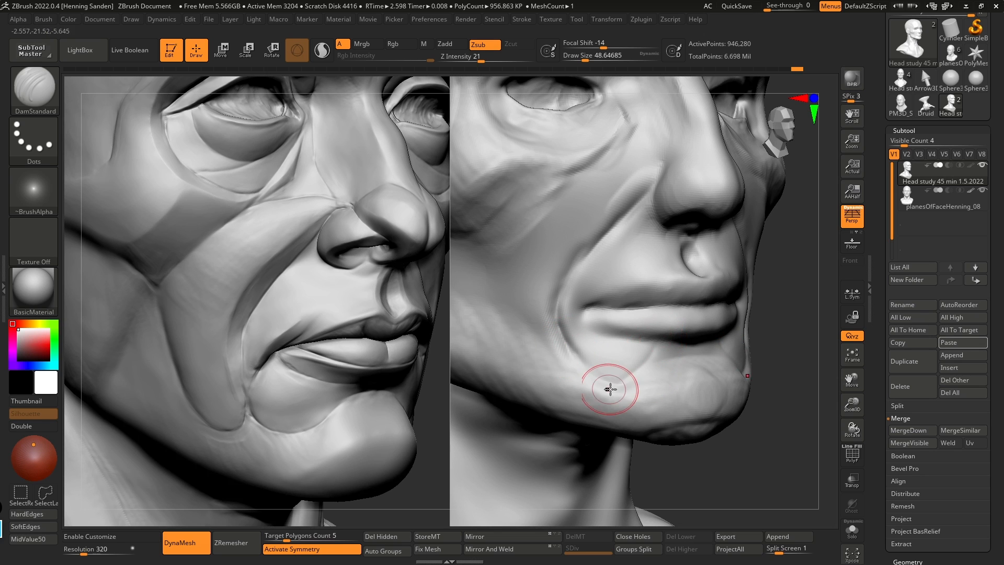
right_drag(679, 363, 684, 366)
mouse_move(685, 364)
mouse_down()
mouse_move(626, 384)
mouse_move(582, 352)
mouse_up()
mouse_move(583, 311)
mouse_down()
mouse_move(600, 384)
mouse_move(638, 380)
mouse_up()
mouse_move(599, 345)
ctrl+right_down()
mouse_move(665, 317)
mouse_move(670, 301)
ctrl+right_up()
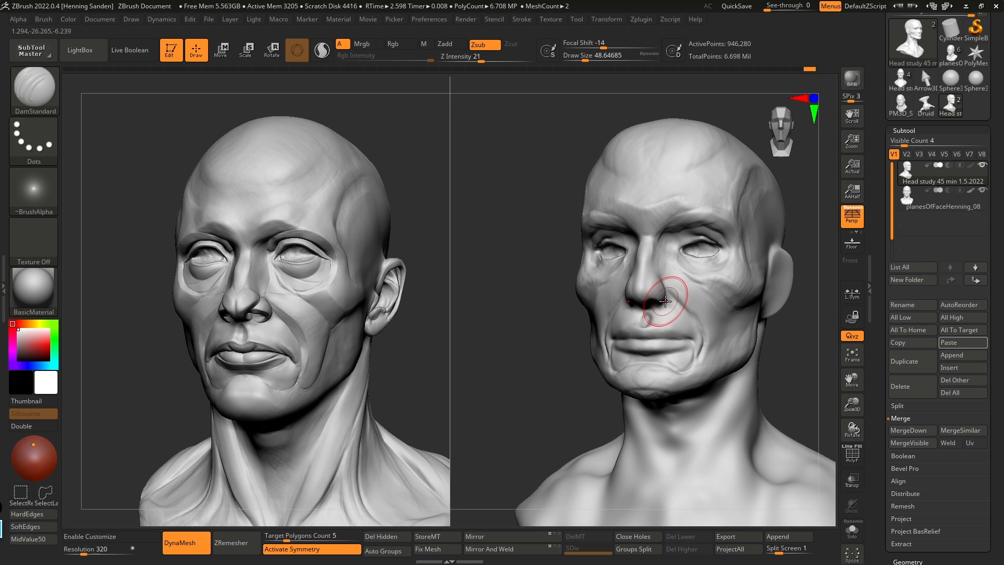
Step: Return to ClayBuildup and build up the nasolabial fold beside the mouth, enlarging the draw size to about 83
right_drag(669, 294, 695, 284)
mouse_move(625, 278)
ctrl+right_down()
mouse_move(628, 304)
mouse_move(628, 293)
mouse_move(690, 258)
mouse_move(679, 262)
mouse_move(690, 267)
mouse_move(679, 285)
mouse_move(698, 301)
ctrl+right_up()
key(b)
key(m)
key(v)
key(b)
key(c)
key(b)
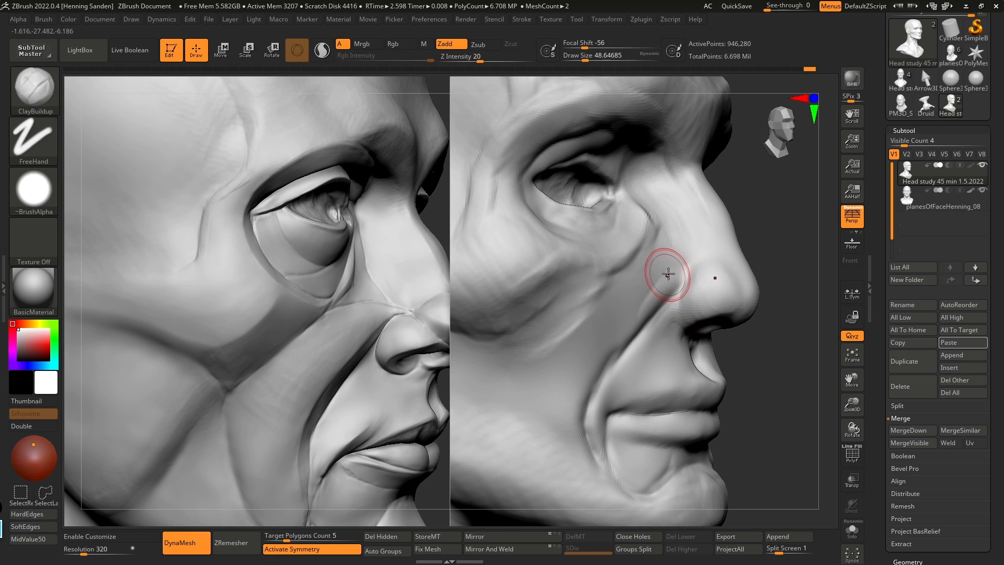
key(s)
click(587, 370)
mouse_move(587, 418)
mouse_down()
mouse_move(592, 443)
mouse_move(610, 446)
mouse_up()
mouse_move(645, 417)
alt+right_down()
mouse_move(610, 379)
mouse_move(726, 344)
mouse_move(647, 306)
alt+right_up()
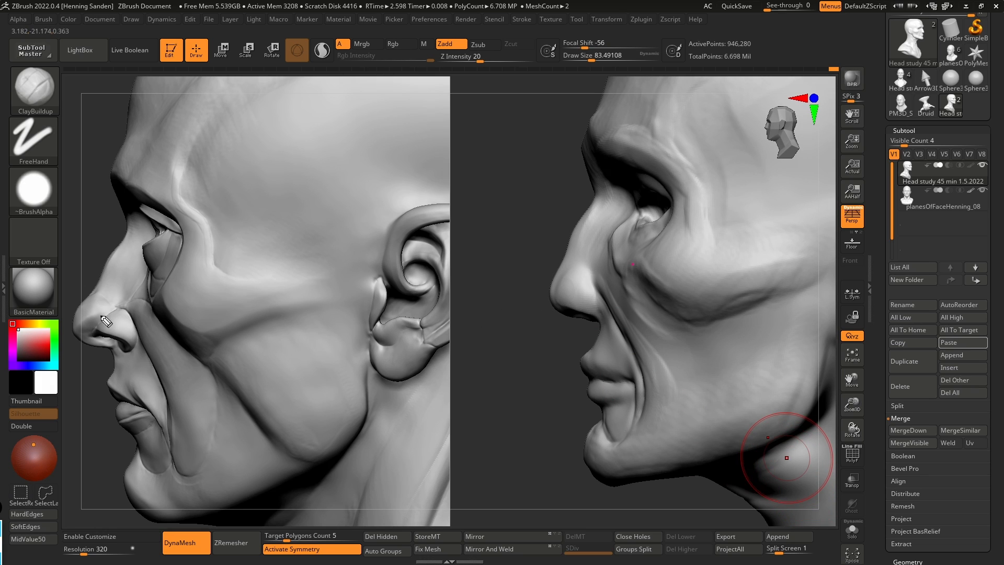
drag(73, 311, 81, 351)
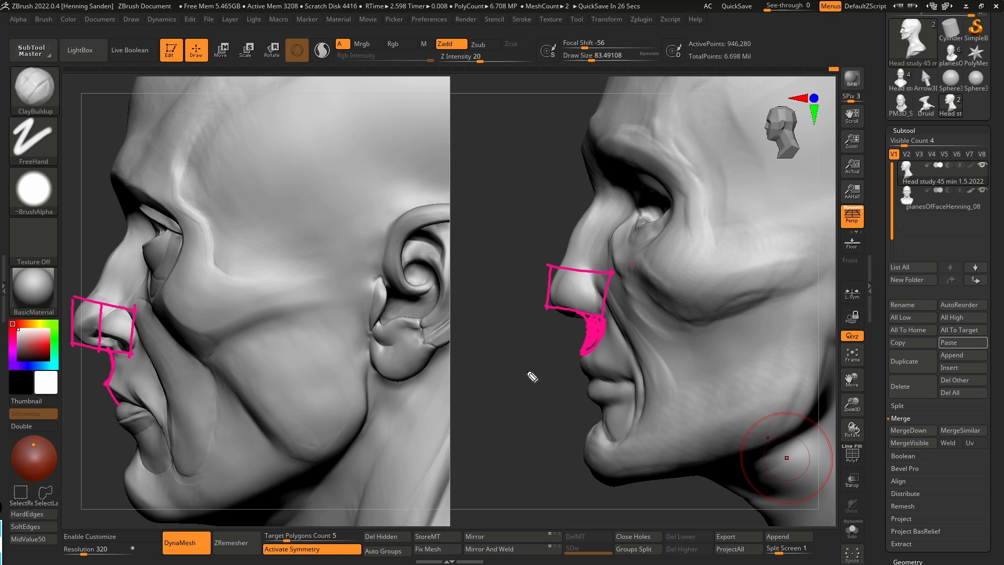
Step: Clear the annotations and shape the nose base and upper-lip profile with the Move brush at draw sizes of about 187 and 87
key(ctrl+shift+7)
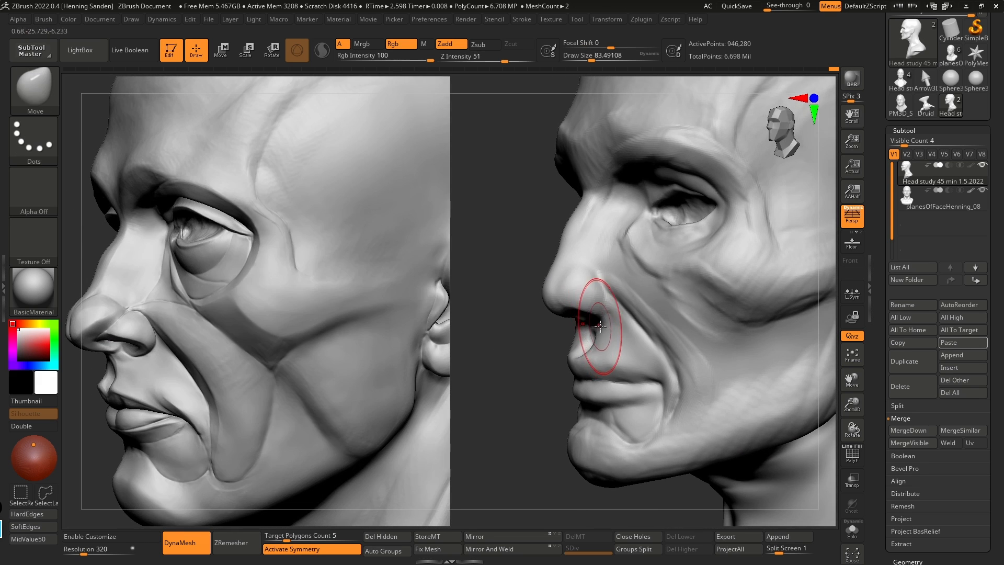
key(s)
drag(600, 325, 602, 326)
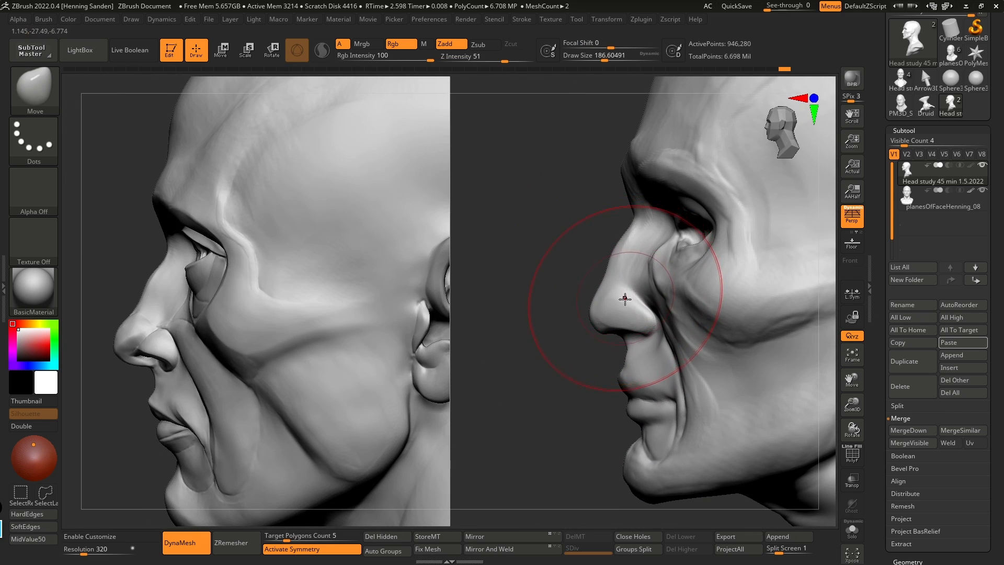
key(bracketleft)
key(bracketleft)
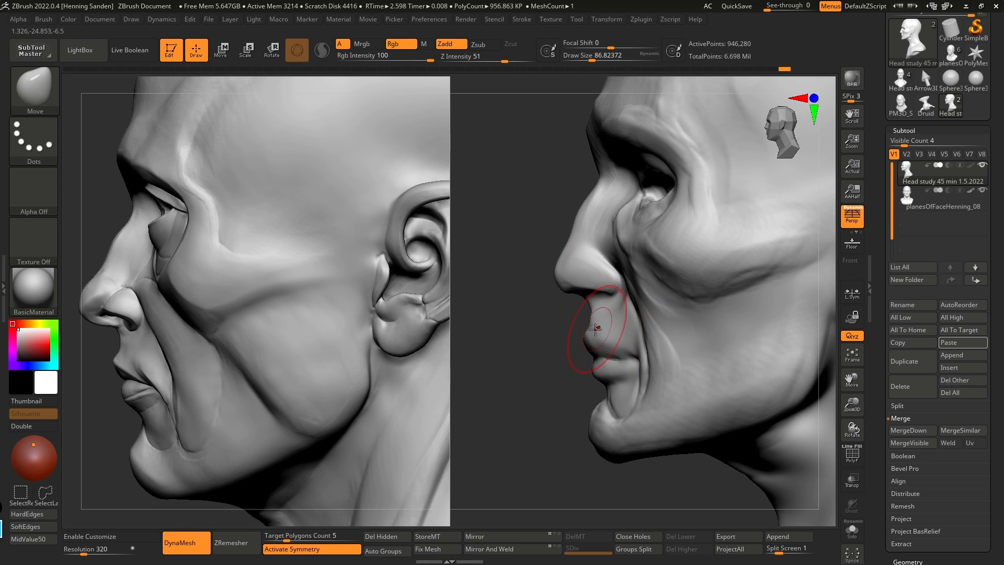
Step: Refine the nose bridge, tip and side in profile with the Move brush at draw sizes from about 77 to 128
key(bracketright)
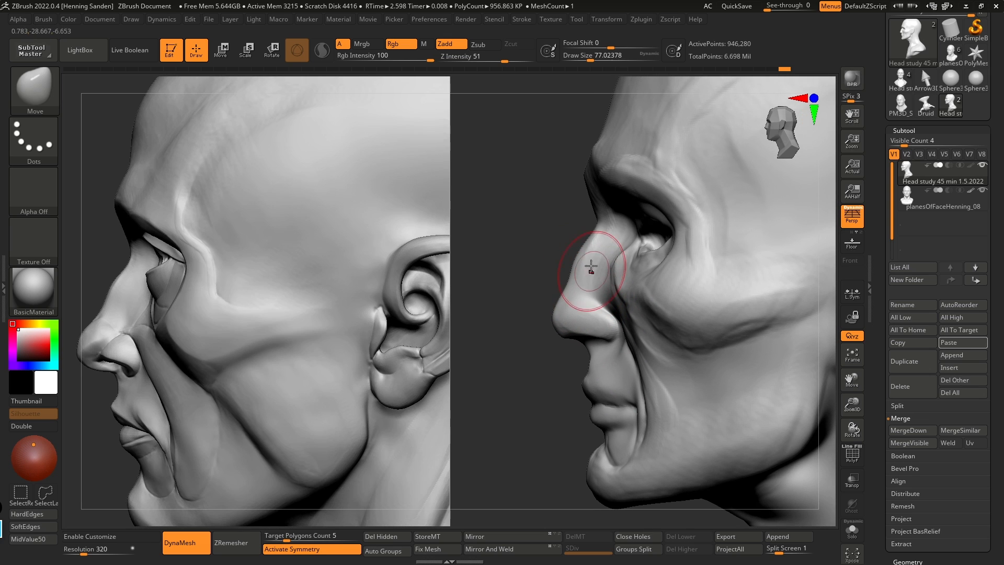
key(bracketright)
key(bracketright)
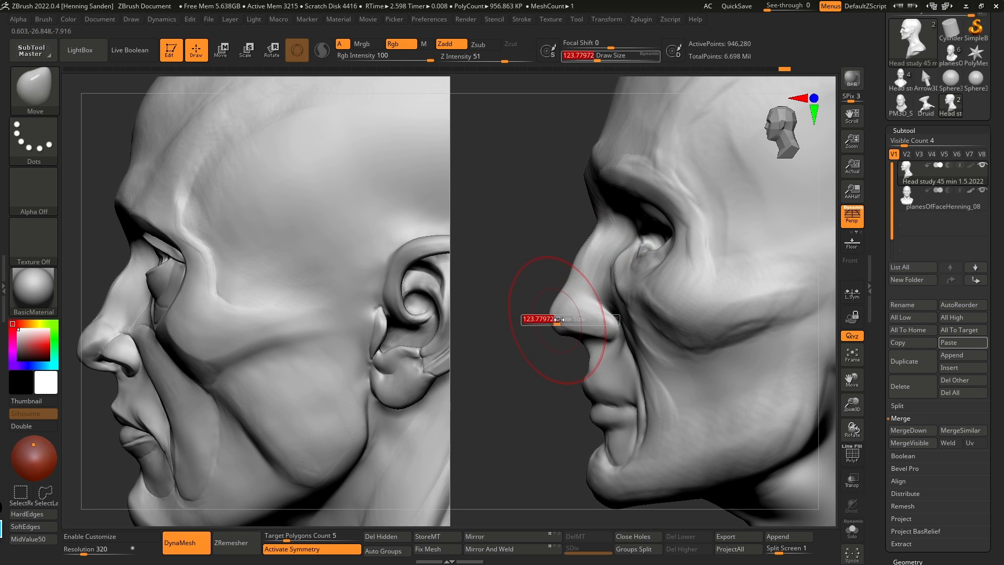
key(bracketleft)
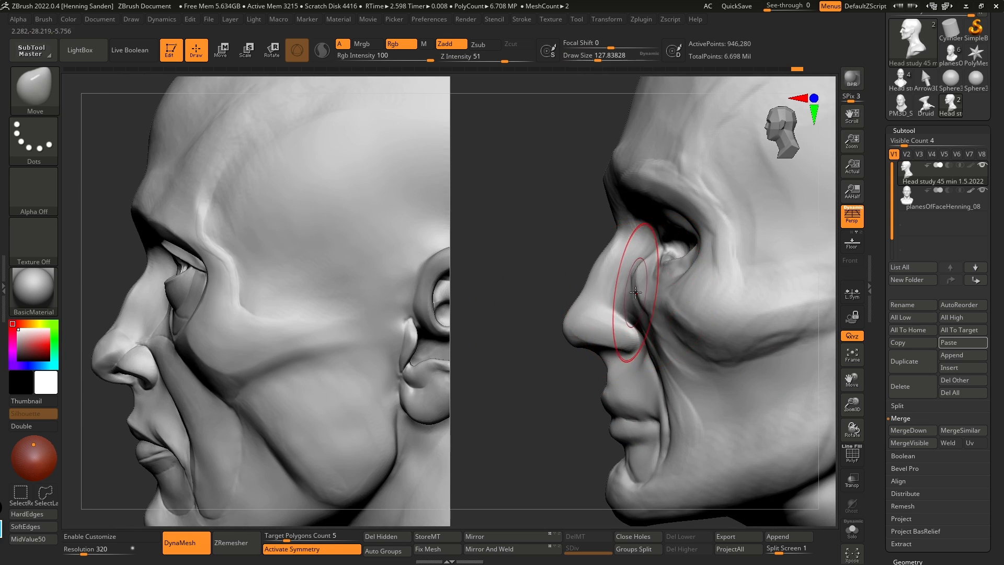
key(bracketleft)
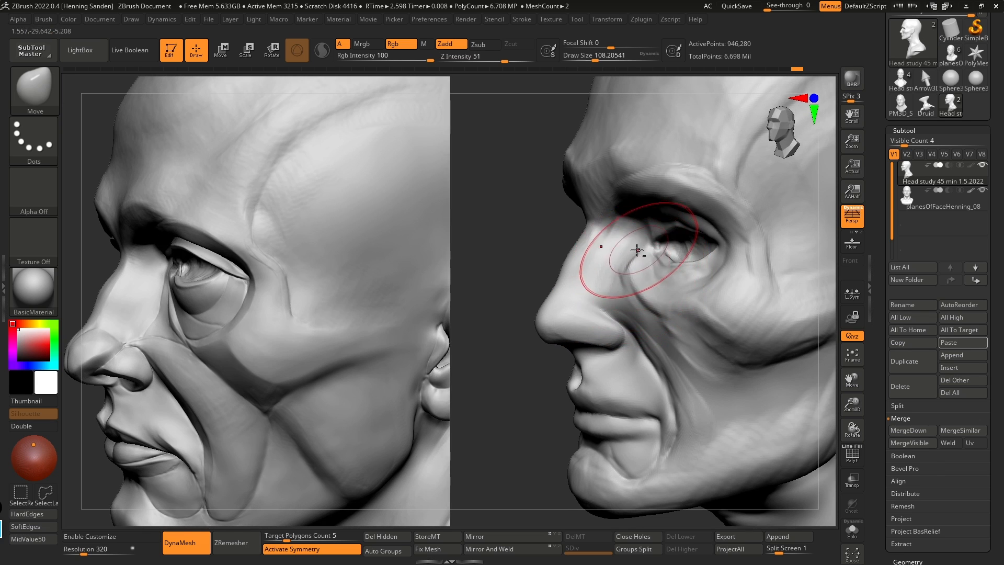
Step: Build up the plane between the side of the nose and the inner cheek with ClayBuildup
key(b)
key(c)
key(b)
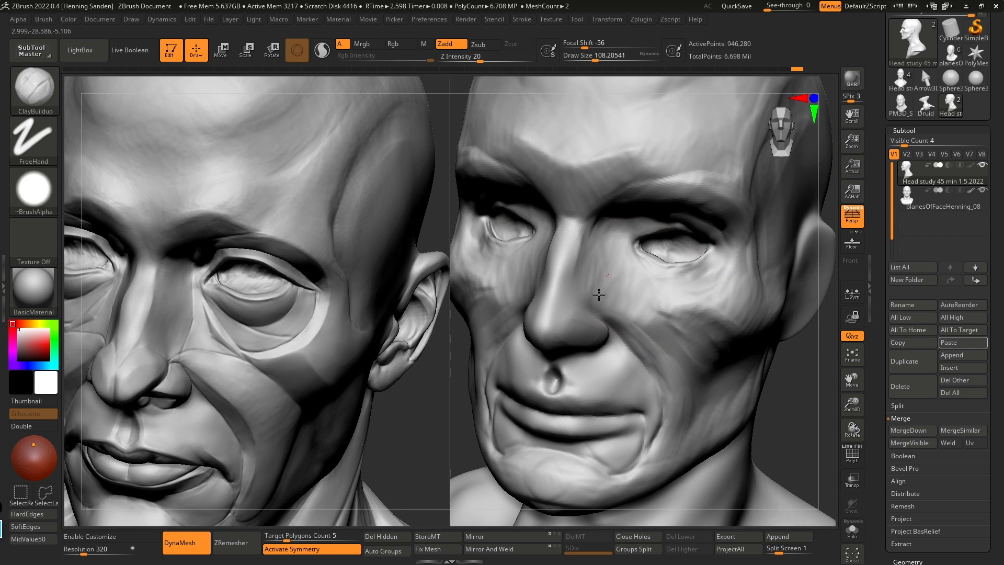
drag(598, 295, 601, 311)
drag(605, 261, 634, 302)
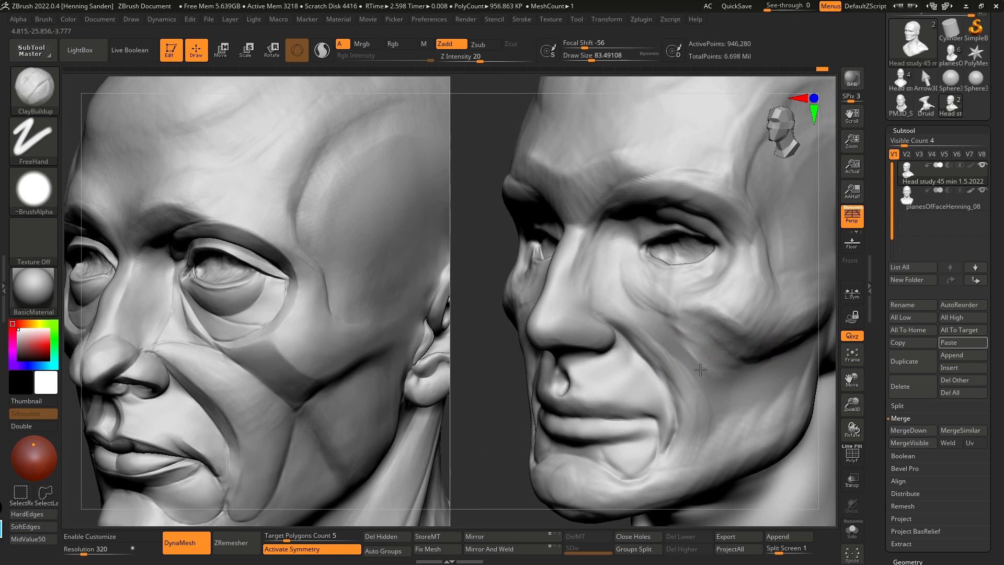
Step: Build up the cheek outside the nasolabial fold with ClayBuildup at a draw size of about 83
alt+right_drag(725, 366, 705, 346)
mouse_move(711, 350)
mouse_down()
mouse_move(678, 346)
mouse_move(664, 327)
mouse_move(648, 334)
mouse_move(682, 345)
mouse_move(689, 390)
mouse_move(678, 414)
mouse_up()
alt+right_drag(675, 390, 683, 343)
mouse_move(688, 360)
mouse_down()
mouse_move(653, 415)
mouse_move(692, 385)
mouse_up()
drag(690, 335, 672, 300)
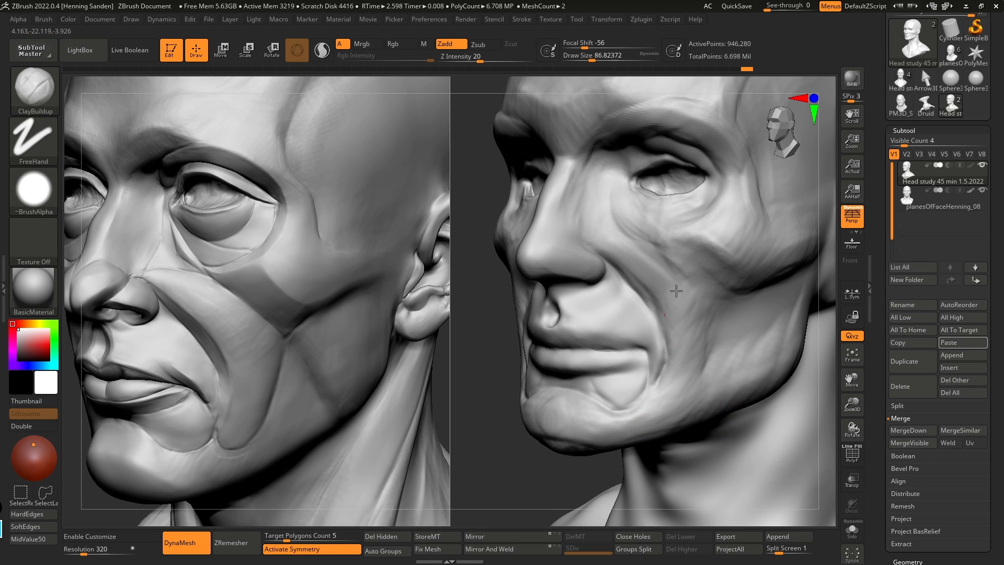
Step: Build up the fold from the nose wing down past the mouth corner with ClayBuildup at a draw size of about 77
mouse_move(624, 269)
mouse_down()
mouse_move(586, 240)
mouse_move(631, 260)
mouse_move(623, 253)
mouse_up()
key(s)
key(s)
mouse_move(626, 255)
mouse_down()
mouse_move(668, 278)
mouse_move(638, 264)
mouse_move(679, 342)
mouse_move(677, 315)
mouse_move(686, 392)
mouse_up()
key(s)
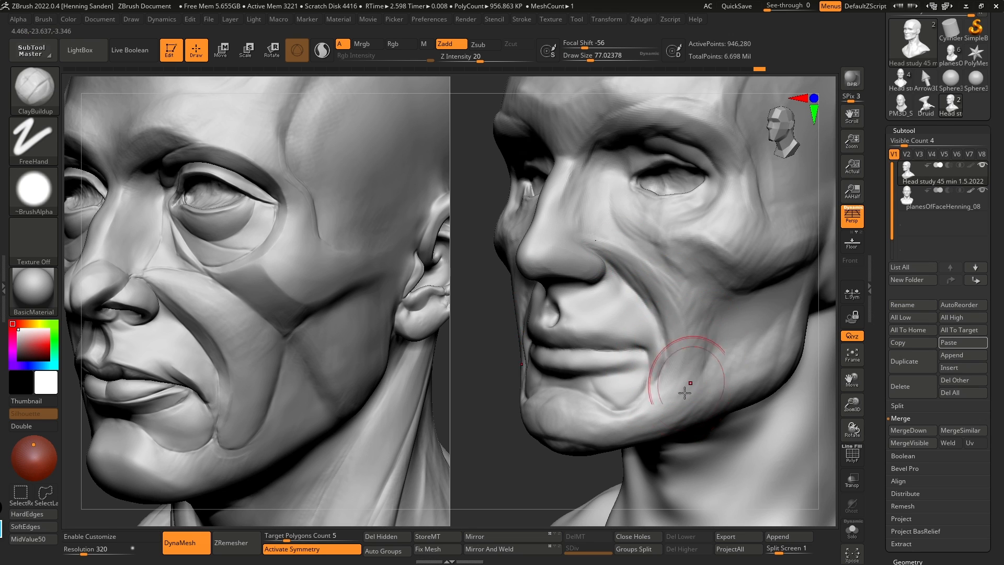
mouse_move(661, 269)
mouse_down()
mouse_move(634, 243)
mouse_move(619, 247)
mouse_up()
right_drag(630, 276, 646, 292)
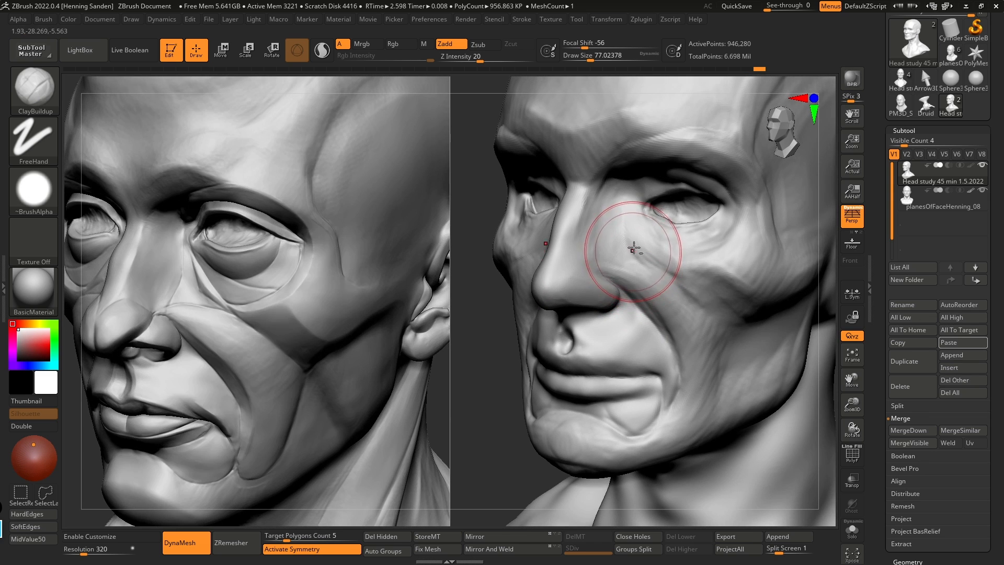
Step: Define the nose bridge and tip planes with ClayBuildup at draw sizes of about 54 and 46
drag(583, 247, 595, 202)
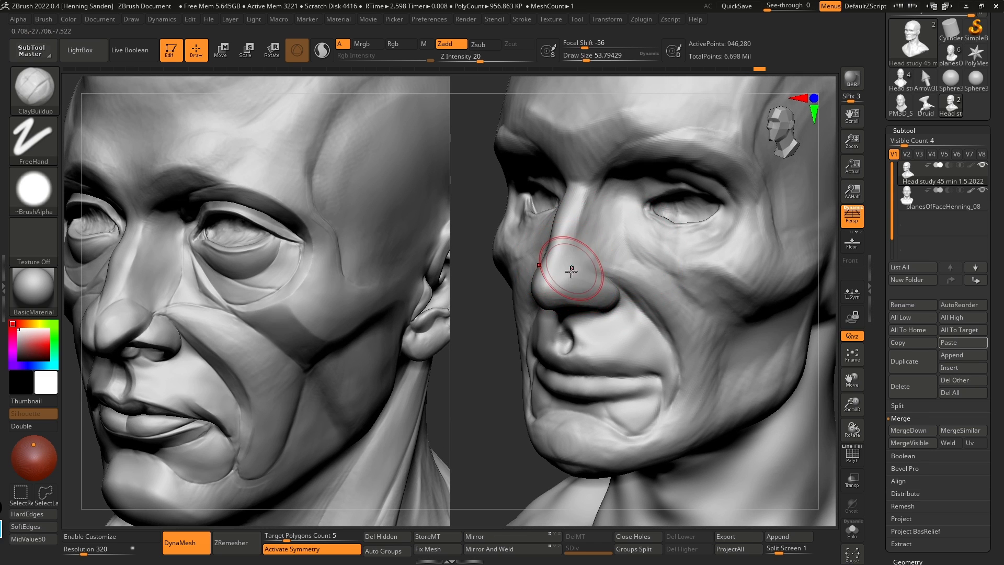
alt+right_drag(572, 269, 613, 273)
key(s)
drag(624, 277, 618, 277)
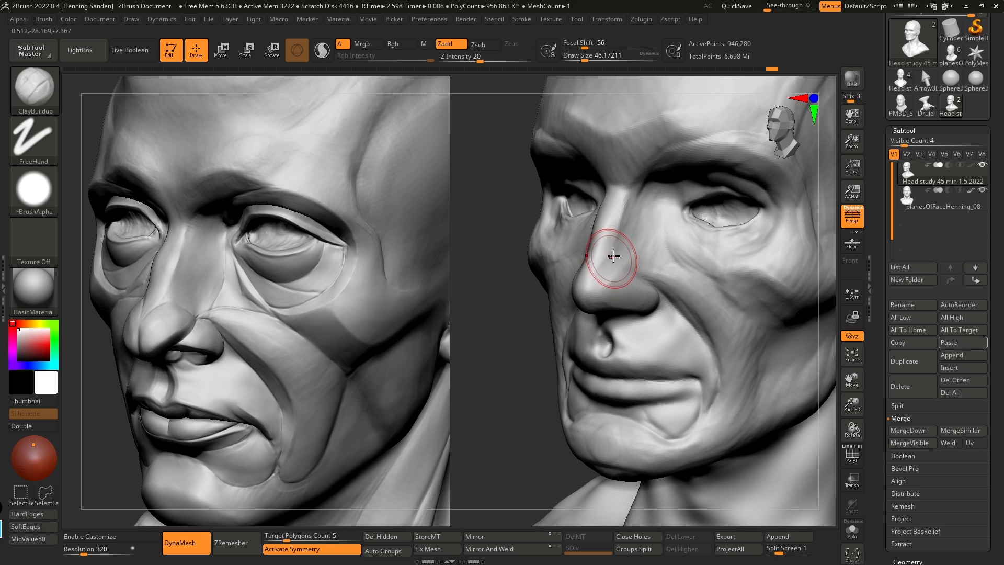
mouse_move(630, 193)
mouse_down()
mouse_move(611, 177)
mouse_move(625, 198)
mouse_move(650, 192)
mouse_up()
right_drag(650, 192, 685, 195)
drag(685, 194, 694, 191)
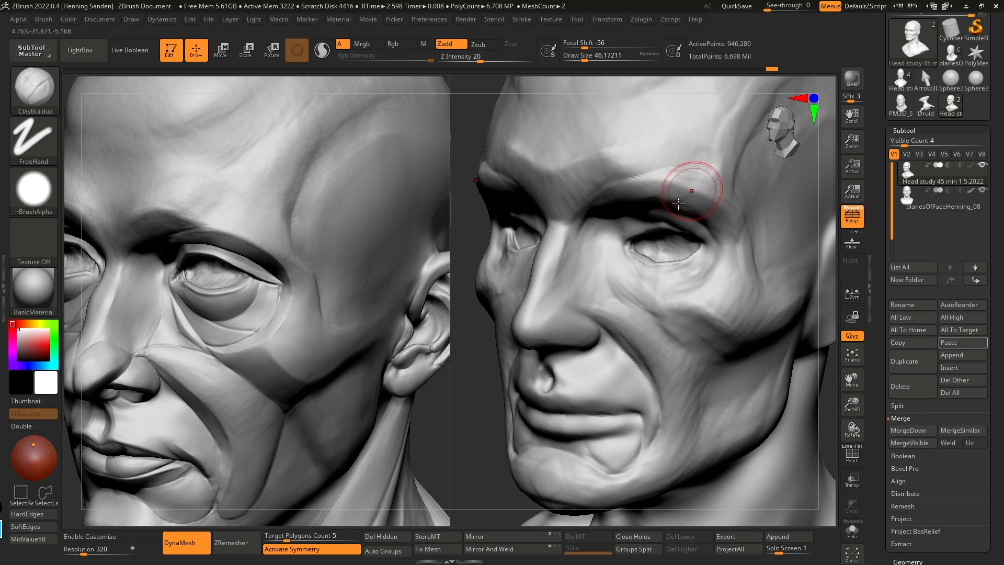
Step: Mask the front of the face in profile, and clear the mask
mouse_move(644, 283)
right_down()
mouse_move(688, 278)
mouse_move(579, 215)
right_up()
key(f)
ctrl+drag(572, 171, 747, 433)
mouse_move(695, 334)
right_down()
mouse_move(667, 321)
mouse_move(633, 333)
right_up()
key(f)
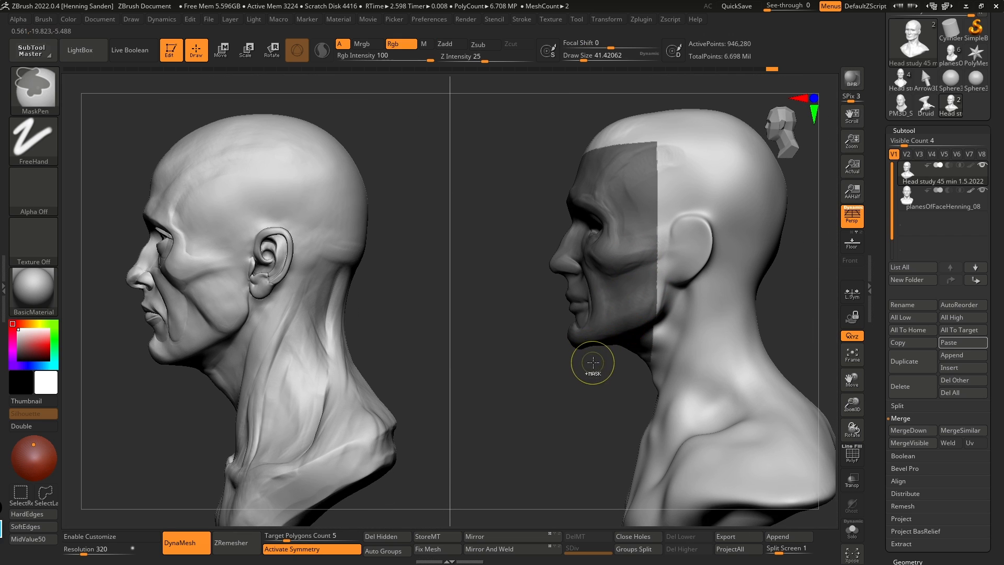
ctrl+drag(618, 372, 627, 382)
mouse_move(586, 319)
shift+right_down()
mouse_move(629, 280)
mouse_move(680, 284)
shift+right_up()
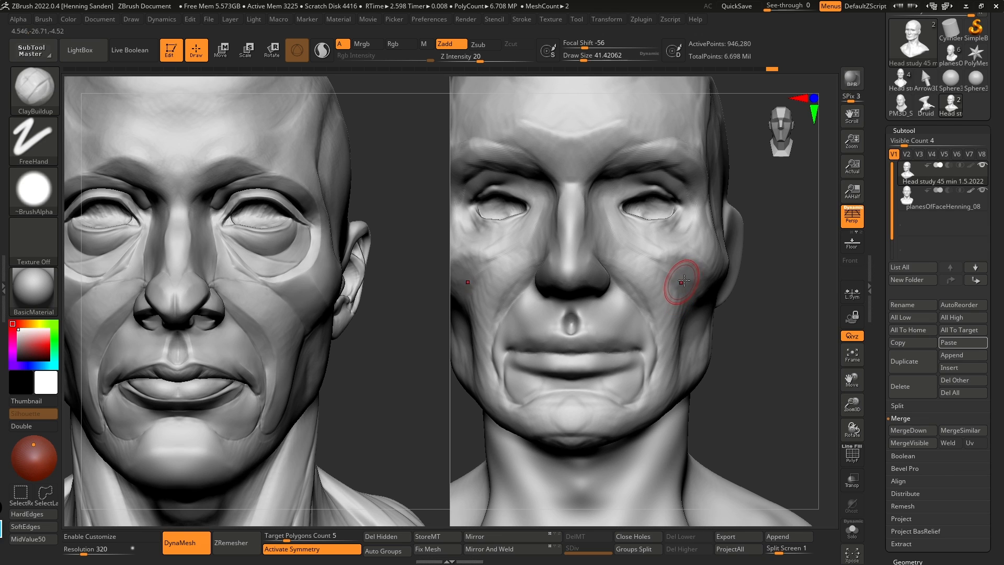
Step: Carve the creases around the eye and upper cheek with DamStandard at a draw size of about 59
key(])
key(])
mouse_move(698, 227)
right_down()
mouse_move(686, 222)
mouse_move(698, 209)
mouse_move(710, 230)
right_up()
key(b)
key(d)
key(s)
key(s)
drag(710, 233, 714, 233)
mouse_move(680, 263)
mouse_down()
mouse_move(675, 278)
mouse_move(719, 224)
mouse_up()
key(s)
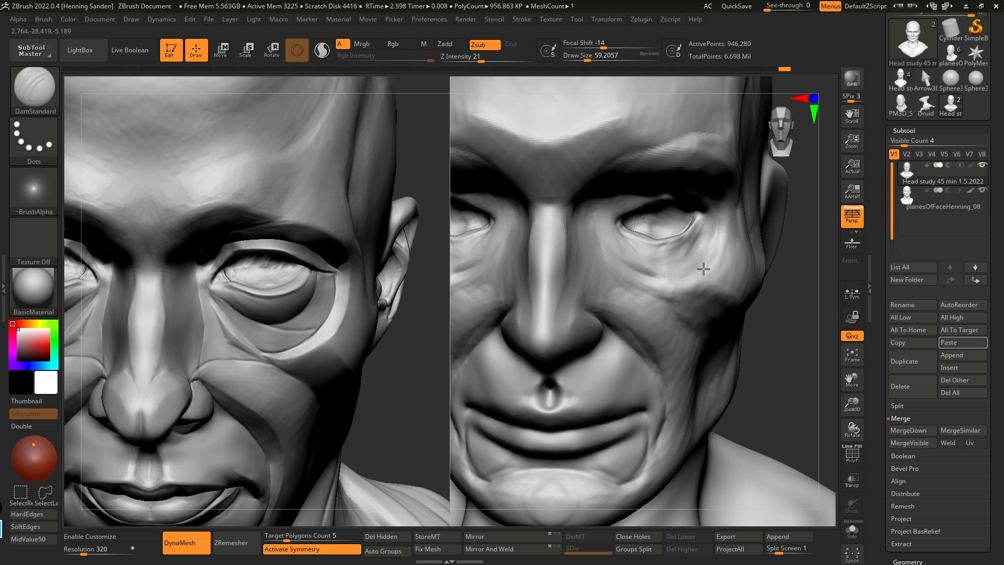
Step: Carve the upper eyelid crease beneath the brow with DamStandard, reducing the draw size to about 37
right_drag(699, 272, 702, 249)
key(s)
drag(701, 249, 699, 249)
right_drag(724, 235, 705, 204)
mouse_move(659, 169)
mouse_down()
mouse_move(626, 183)
mouse_move(634, 188)
mouse_up()
key(s)
right_drag(647, 191, 677, 223)
key(s)
drag(677, 224, 679, 224)
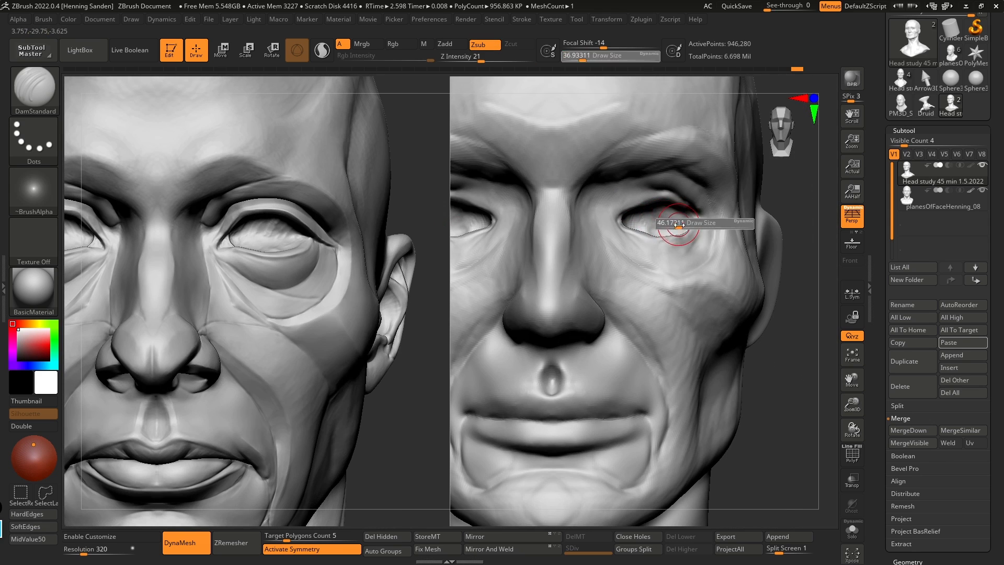
Step: Adjust the eye opening's position and shape in front view with the Move brush at a draw size of about 80
key(shift)
ctrl+right_drag(673, 239, 654, 231)
key(b)
key(m)
key(v)
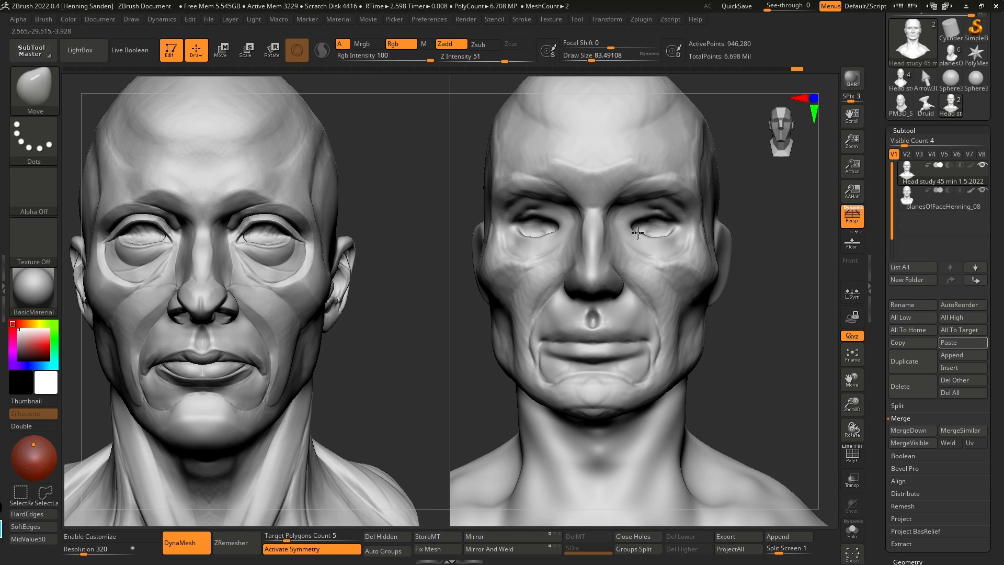
drag(672, 230, 630, 222)
key(s)
mouse_move(649, 256)
ctrl+right_down()
mouse_move(646, 242)
mouse_move(559, 251)
ctrl+right_up()
right_drag(669, 273, 675, 279)
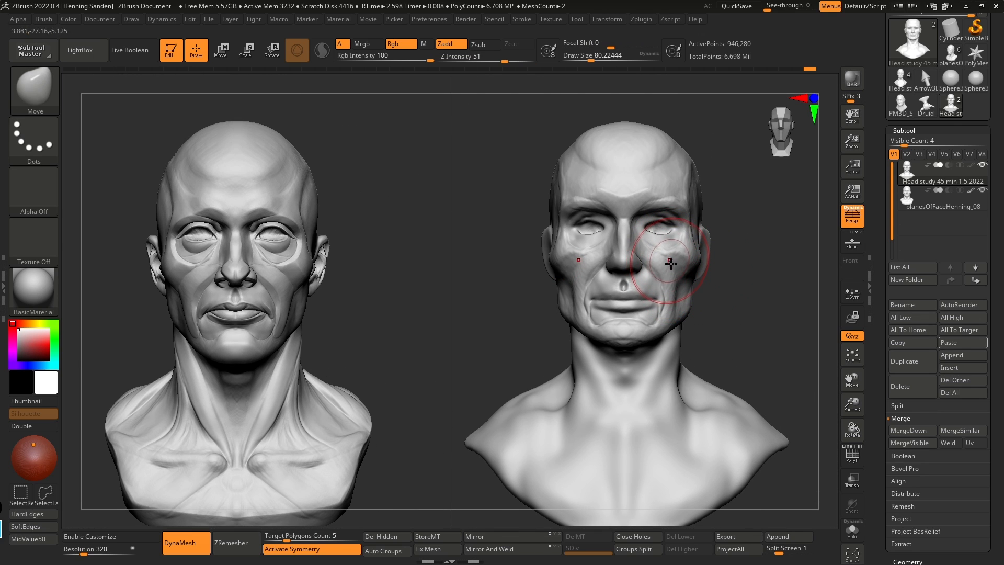
ctrl+right_drag(664, 276, 628, 231)
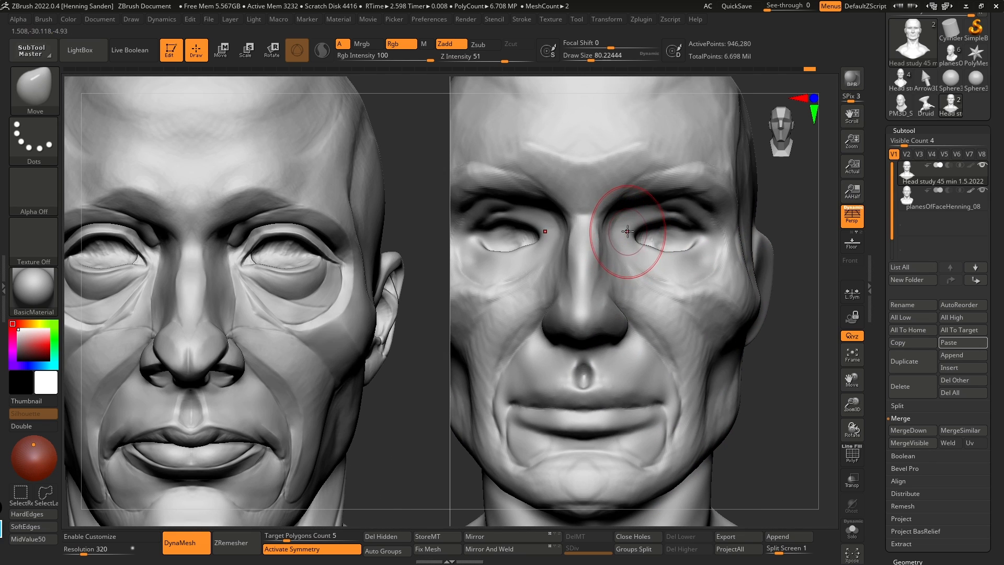
Step: Reshape the inner corner of the eye with the Move brush, varying the draw size between strokes
key(s)
drag(627, 238, 625, 237)
key(s)
drag(624, 236, 632, 239)
key(s)
drag(632, 239, 624, 241)
key(s)
drag(630, 240, 644, 228)
Step: Adjust the outer eye corner and orbital rim in profile with the Move brush, enlarging the draw size to about 149
right_drag(732, 242, 657, 242)
key(s)
drag(657, 242, 661, 242)
mouse_move(661, 242)
right_down()
mouse_move(697, 256)
mouse_move(682, 248)
right_up()
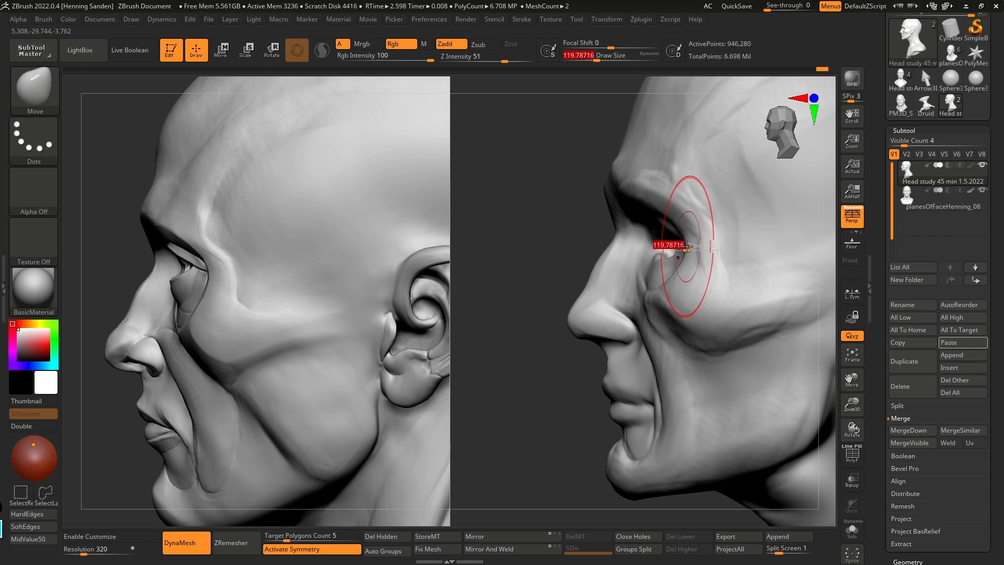
key(s)
drag(682, 247, 685, 249)
mouse_move(677, 249)
right_down()
mouse_move(726, 238)
mouse_move(660, 219)
right_up()
mouse_move(660, 220)
alt+right_down()
mouse_move(628, 235)
mouse_move(654, 266)
alt+right_up()
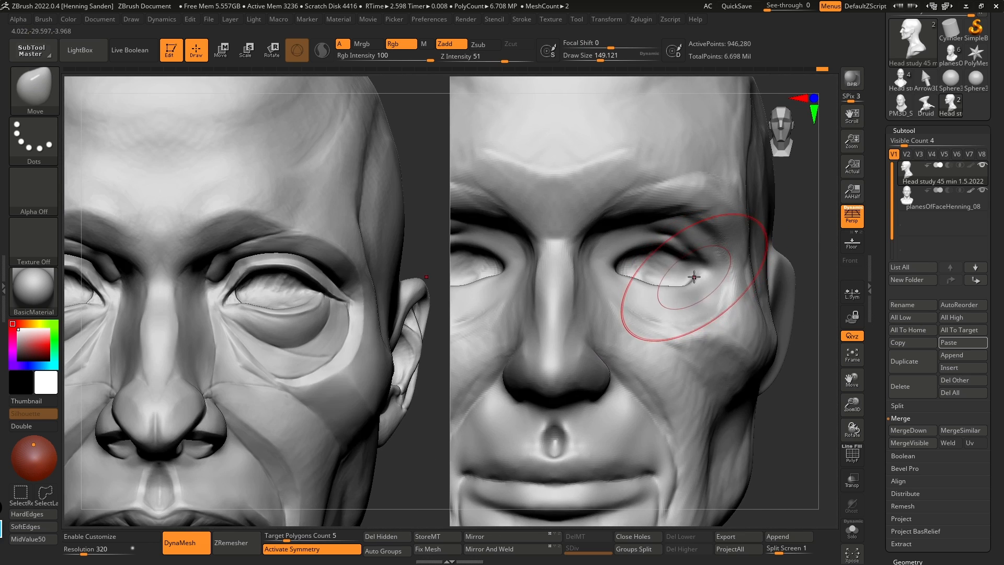
Step: Refine the inner eye area with Move at a draw size of about 112, and toggle Split Screen to compare against the reference
key(s)
drag(692, 277, 689, 276)
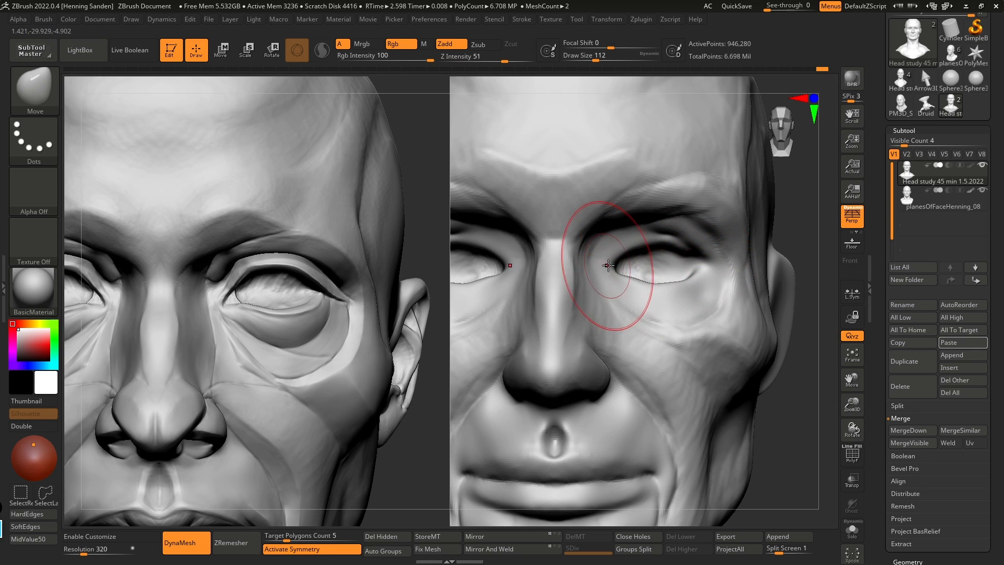
key(f)
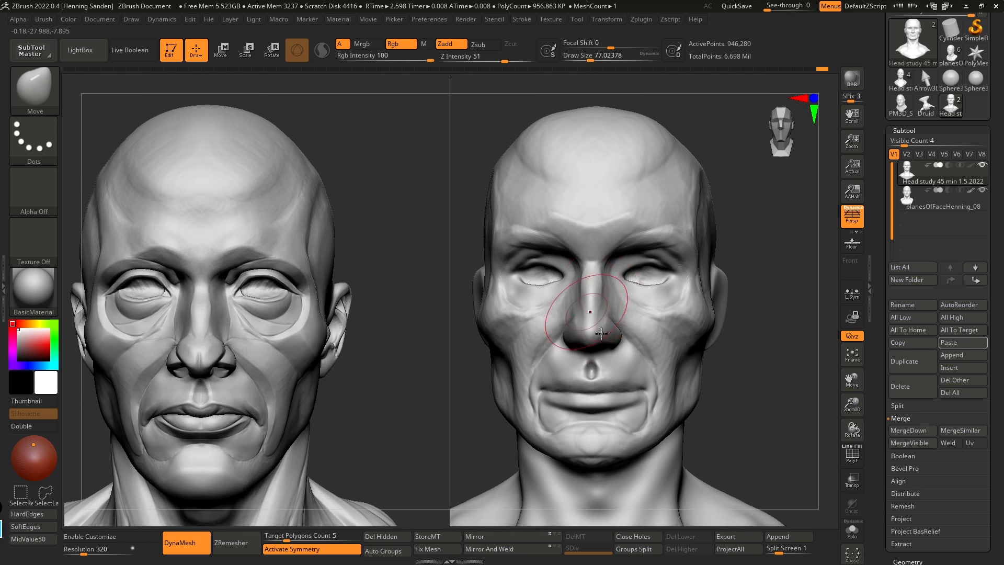
click(777, 549)
click(778, 549)
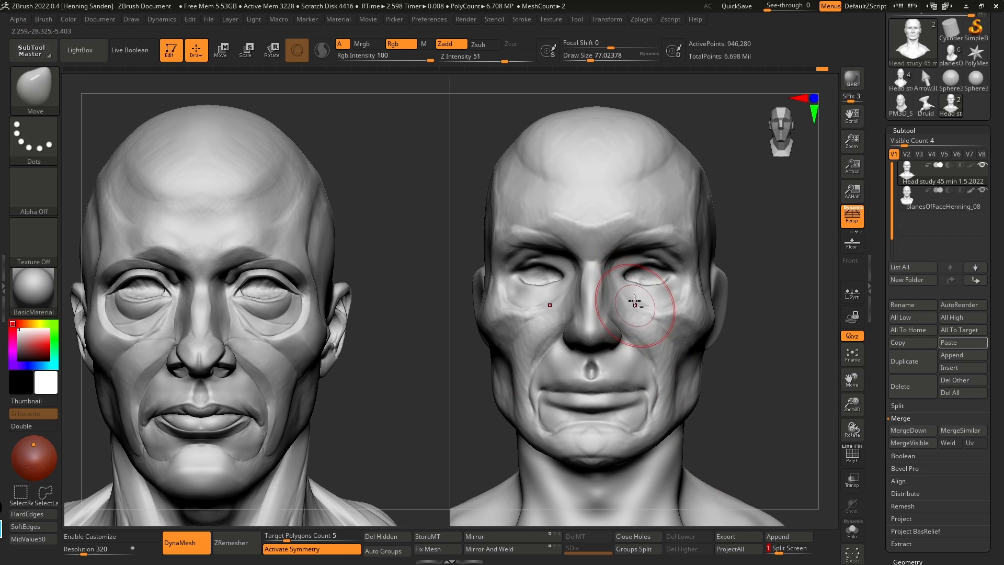
alt+right_drag(635, 303, 650, 293)
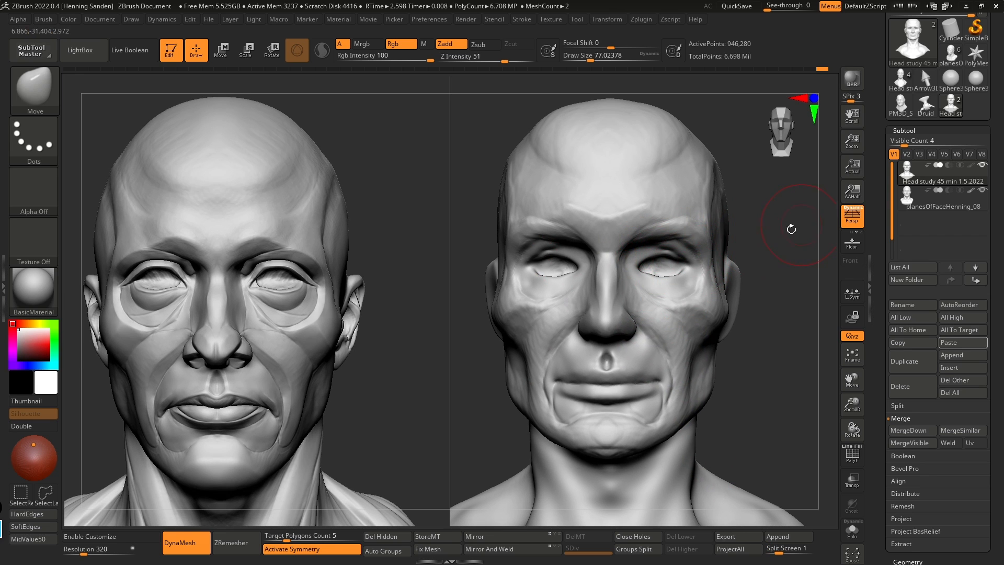
Step: Build up the upper eyelid area below the brow with ClayBuildup, reducing the draw size to about 41
mouse_move(653, 252)
alt+right_down()
mouse_move(653, 294)
mouse_move(639, 284)
mouse_move(725, 274)
mouse_move(722, 264)
alt+right_up()
key(b)
key(d)
key(s)
key([)
key(b)
key(c)
key(b)
drag(722, 257, 674, 240)
key([)
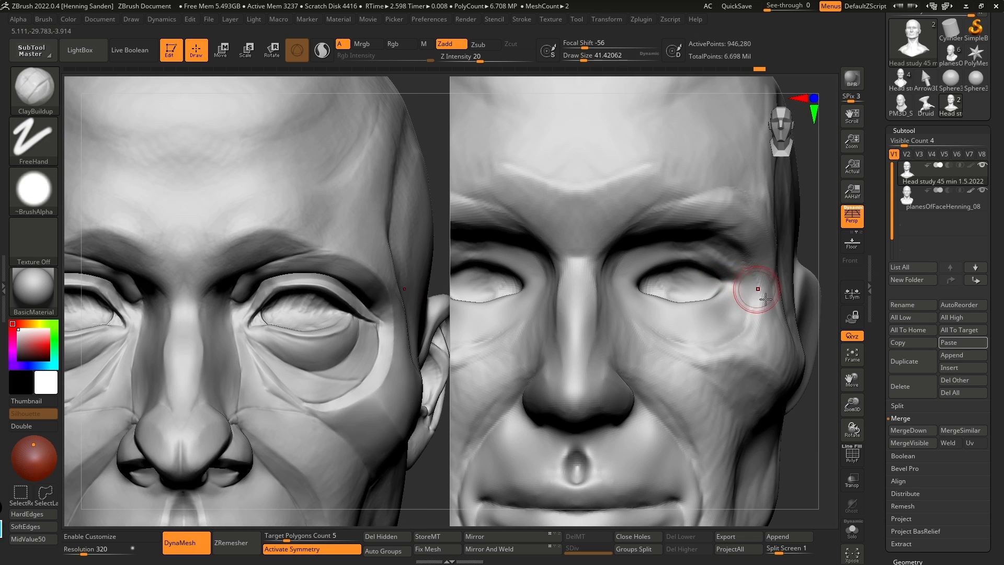
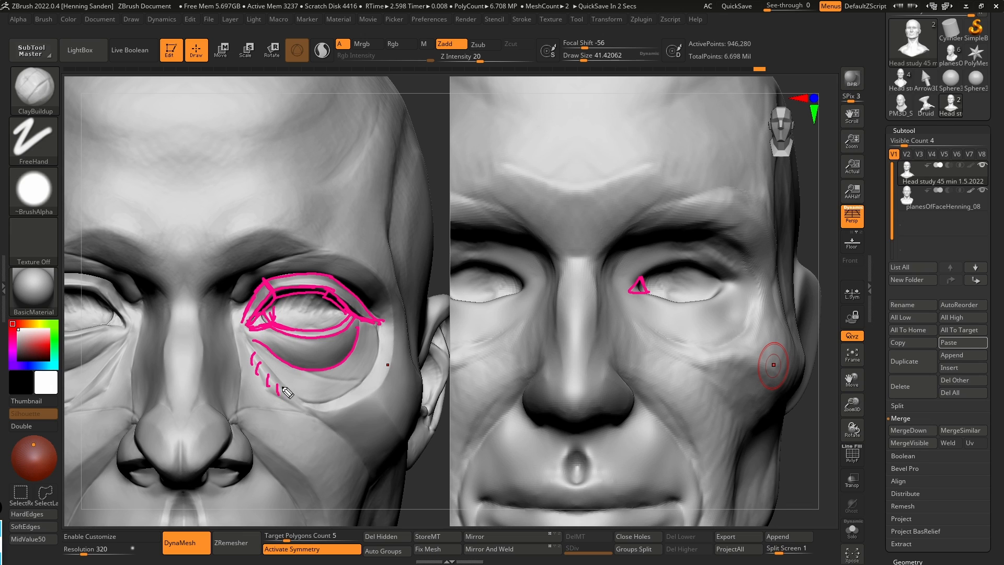
Step: Outline the eye-bag planes below the lower lid on the reference bust, and clear the annotations
drag(272, 371, 295, 395)
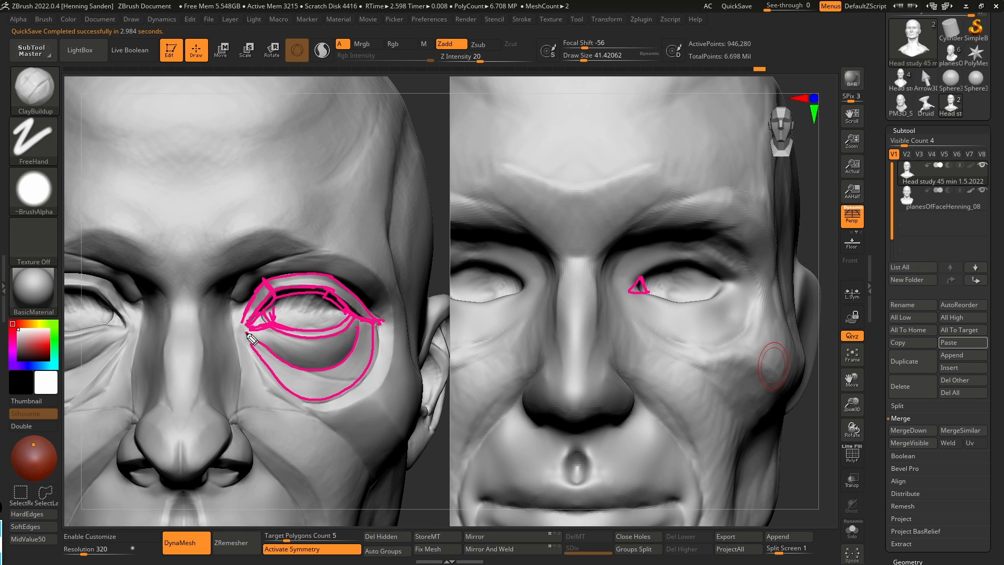
key(Escape)
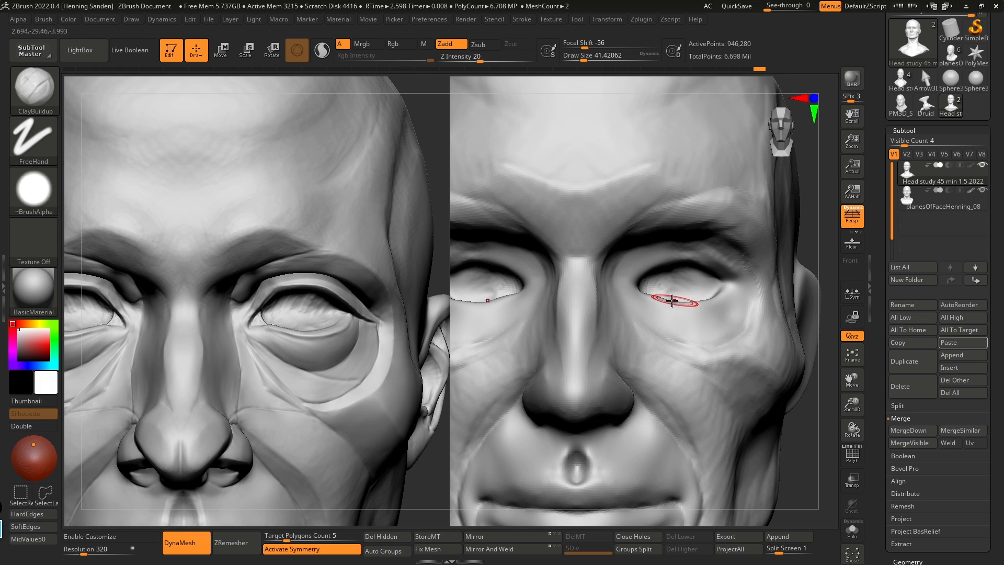
Step: Set Split Screen to 0 and view the overlaid head study and reference bust in profile
key(f)
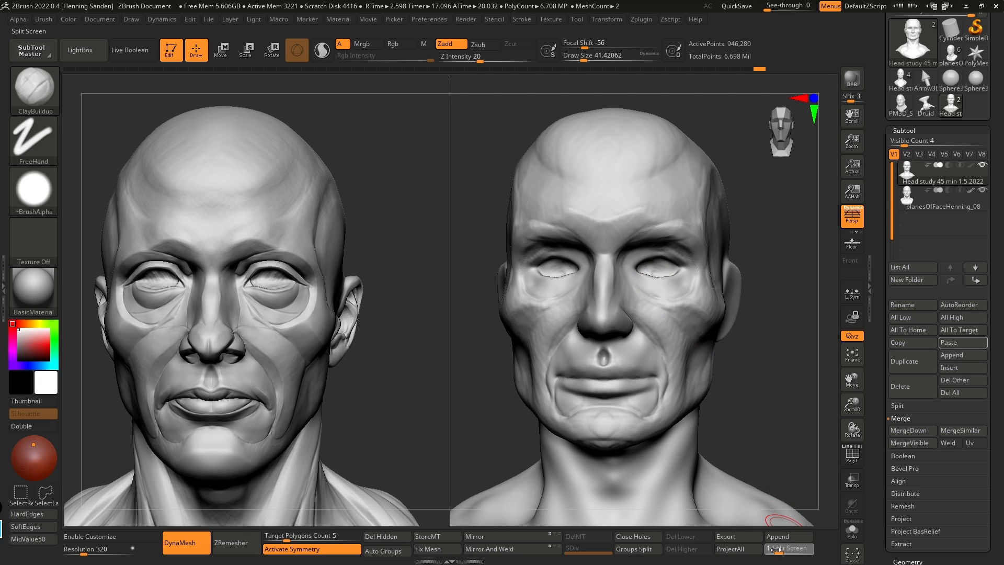
click(771, 549)
right_drag(651, 329, 528, 312)
alt+right_drag(625, 317, 591, 304)
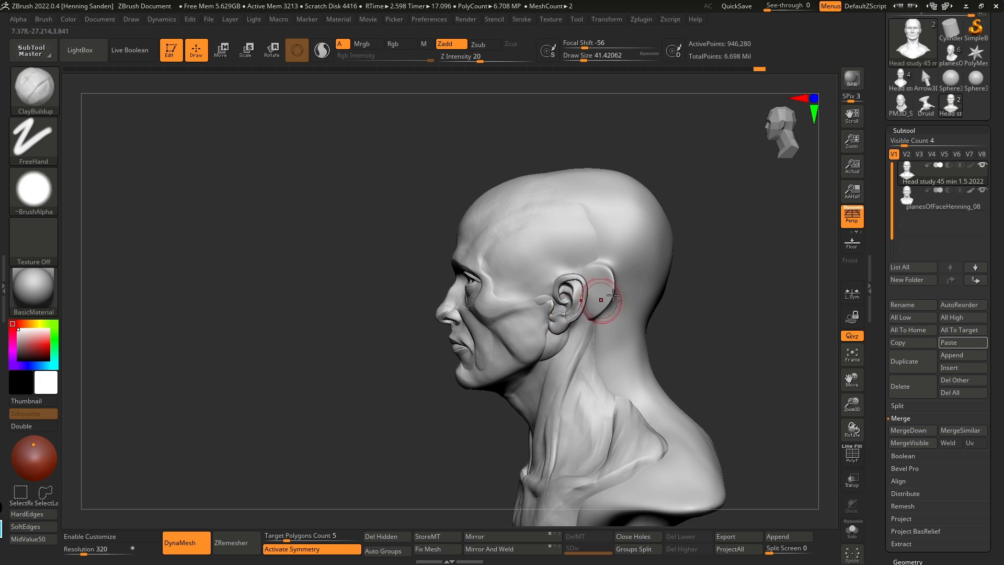
alt+right_drag(660, 277, 659, 301)
Step: Move the head study bust with the Gizmo to line its profile up with the reference head
key(w)
drag(488, 439, 458, 439)
drag(516, 378, 517, 389)
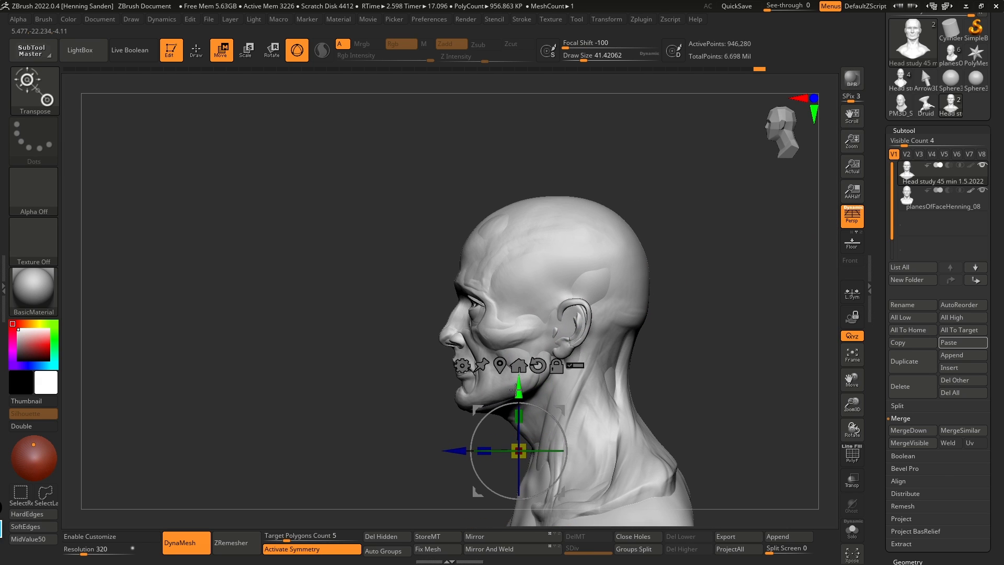
Step: Exit the Gizmo and adjust the head study's cheek in front view with the Move brush, using a draw size of about 257
key(q)
mouse_move(491, 314)
shift+right_down()
mouse_move(499, 307)
mouse_move(449, 308)
shift+right_up()
key(b)
key(m)
key(v)
key(s)
mouse_move(449, 308)
mouse_down()
mouse_move(471, 307)
mouse_move(474, 275)
mouse_move(469, 300)
mouse_up()
key(ctrl+z)
key(s)
drag(467, 306, 459, 335)
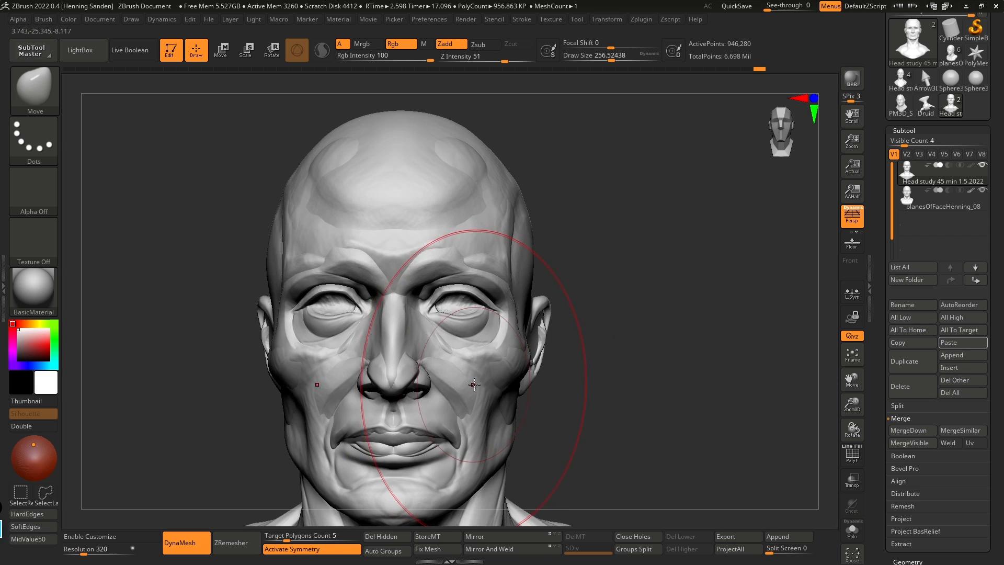
Step: Nudge the head study's lower cheek into line with the reference head, using Move at draw size 112
alt+right_drag(506, 371, 533, 310)
key(s)
drag(541, 303, 534, 303)
key(alt+s)
key(alt+s)
key(s)
drag(457, 386, 476, 375)
key(s)
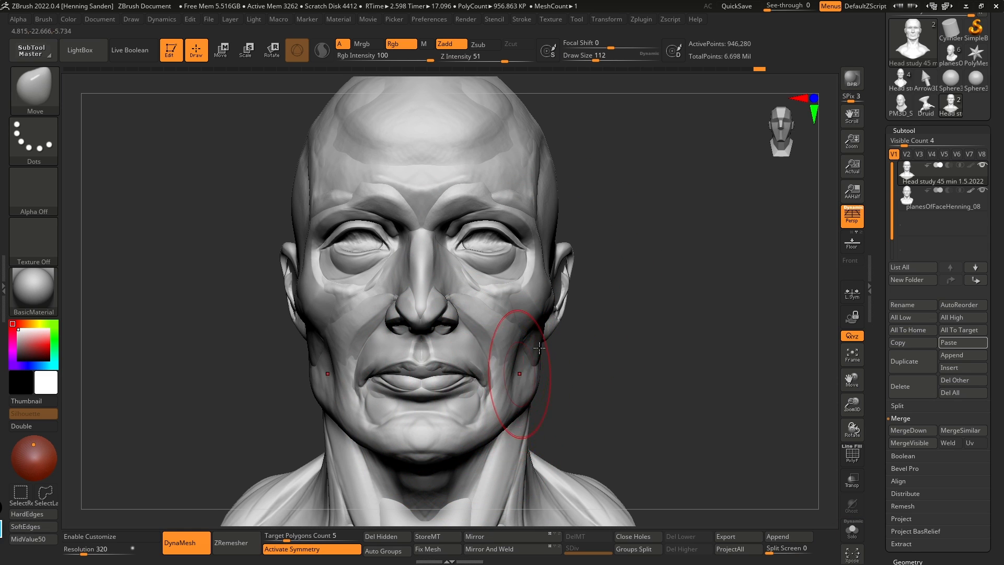
Step: Adjust the jaw and lower cheek contour with Move in front and turned views, comparing it with the reference bust
ctrl+right_drag(534, 354, 539, 332)
key(alt+s)
right_drag(538, 372, 511, 381)
key(s)
drag(511, 383, 524, 380)
shift+right_drag(525, 379, 529, 377)
drag(528, 377, 515, 382)
key(s)
drag(513, 417, 517, 412)
key(alt+s)
Step: Adjust the forehead profile with a larger Move brush, comparing the head study's side view with the reference
right_drag(535, 338, 471, 314)
alt+right_drag(471, 213, 481, 274)
right_drag(476, 267, 492, 264)
key(s)
drag(469, 256, 473, 258)
key(ctrl+z)
key(s)
drag(541, 168, 511, 198)
key(alt+s)
key(alt+s)
key(s)
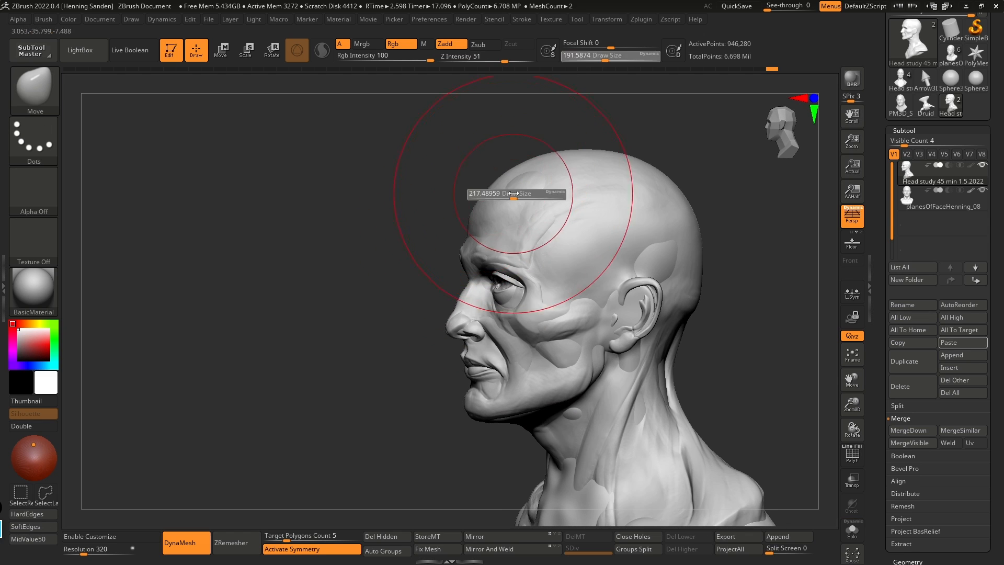
Step: Reshape the side of the cranium with Move at a draw size of about 293, and compare both busts from the front
right_drag(660, 230, 586, 250)
key(alt+s)
key(alt+s)
key(s)
drag(572, 198, 581, 182)
drag(618, 299, 608, 306)
key(alt+s)
mouse_move(601, 314)
right_down()
mouse_move(618, 317)
mouse_move(611, 329)
mouse_move(657, 332)
mouse_move(747, 392)
right_up()
key(alt+s)
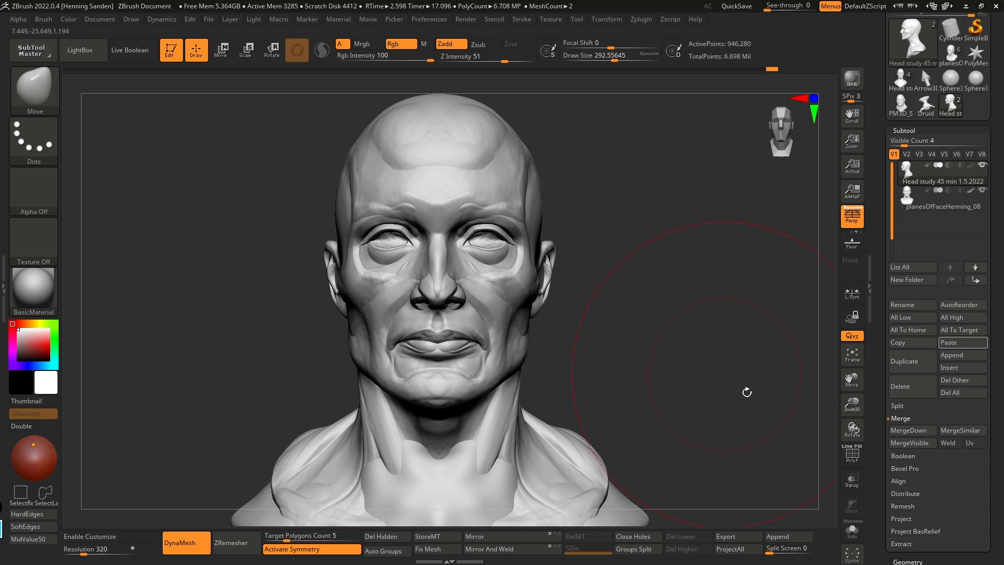
Step: Set Split Screen to 1 and mark the area below the head study's eye with DamStandard
click(766, 544)
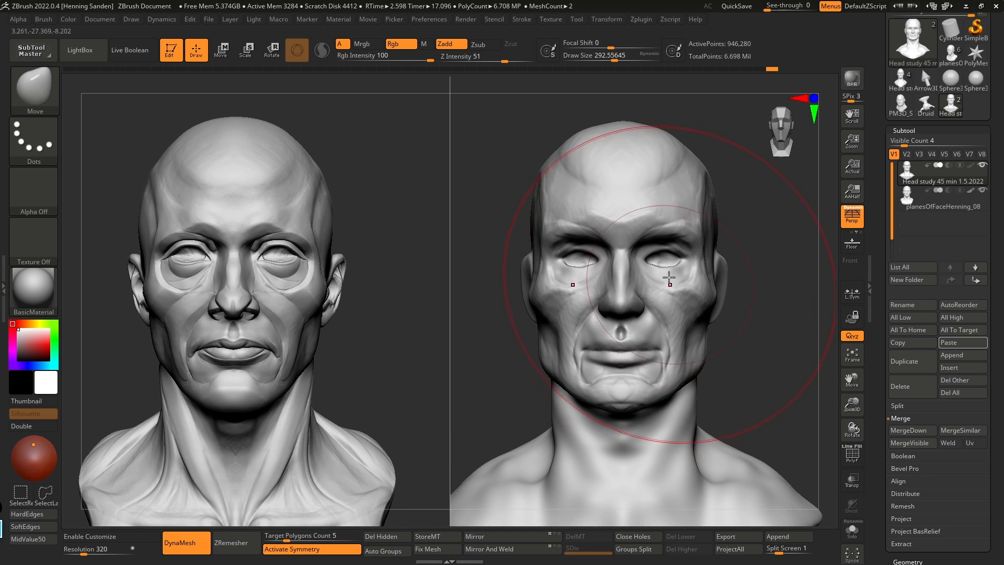
mouse_move(674, 251)
alt+right_down()
mouse_move(624, 275)
mouse_move(661, 241)
alt+right_up()
key(b)
key(d)
key(s)
mouse_move(664, 278)
alt+right_down()
mouse_move(670, 305)
mouse_move(700, 287)
alt+right_up()
key(s)
mouse_move(700, 287)
mouse_down()
mouse_move(635, 291)
mouse_move(651, 280)
mouse_up()
Step: Reshape the head study's eye socket with the Move brush, using a draw size of about 158
mouse_move(650, 281)
alt+right_down()
mouse_move(668, 246)
mouse_move(655, 209)
mouse_move(671, 235)
alt+right_up()
key(b)
key(m)
key(v)
key(s)
drag(672, 237, 688, 236)
right_drag(691, 235, 677, 238)
key(s)
drag(678, 238, 689, 238)
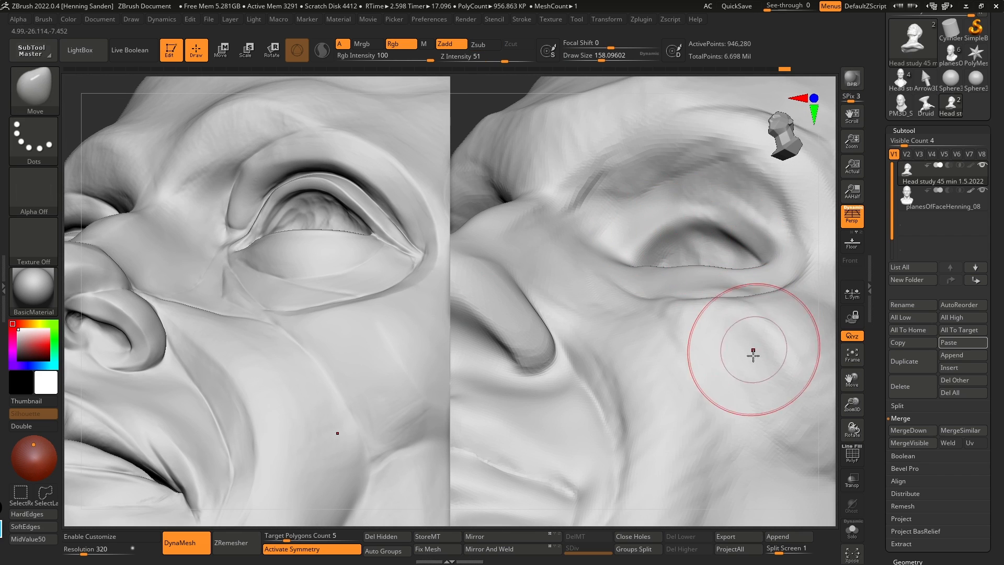
Step: Build up the inner eye corner with ClayBuildup at a draw size of about 49, and adjust the lower lid edge with Move
key(ctrl+shift)
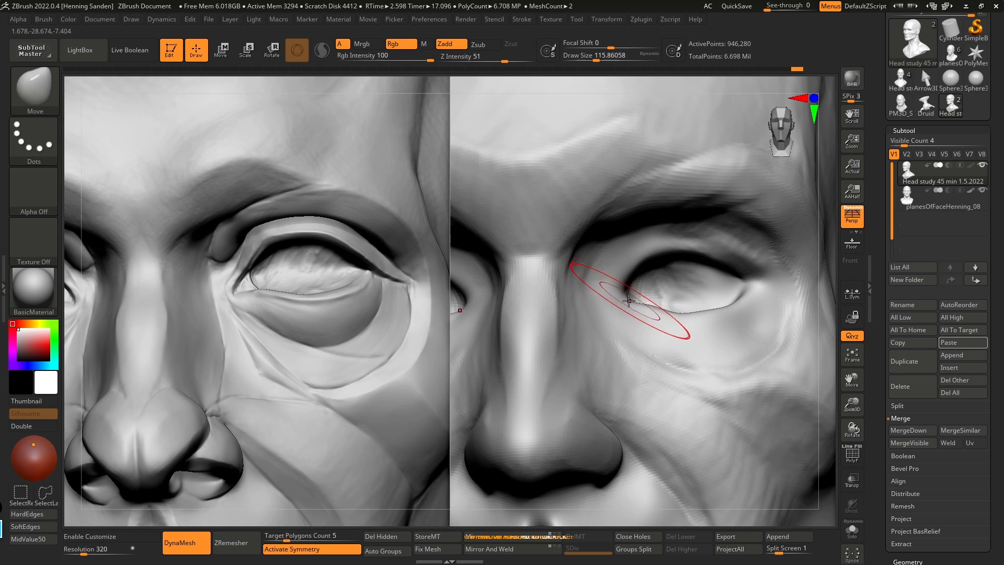
key(bracketleft)
key(bracketleft)
key(bracketleft)
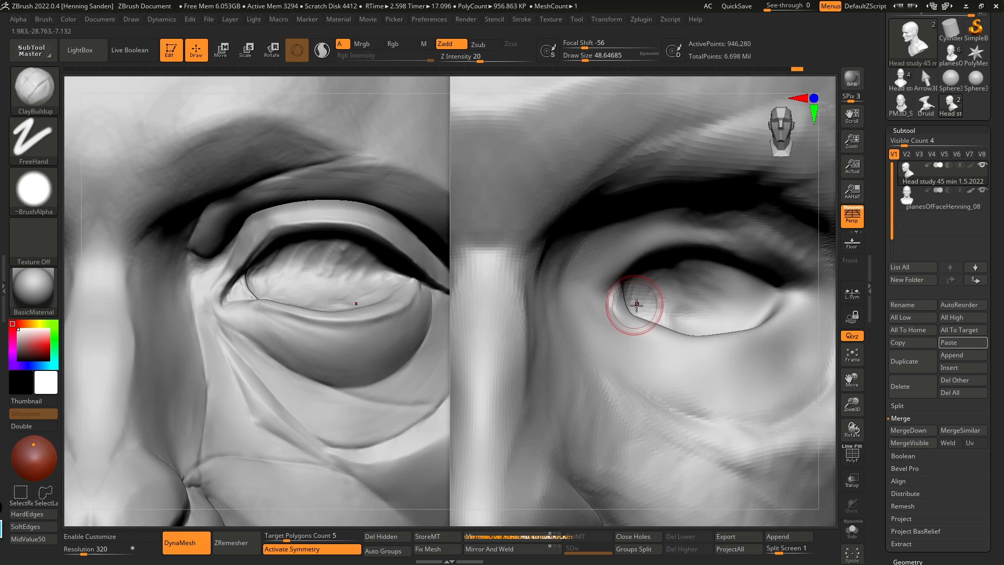
right_drag(637, 305, 621, 307)
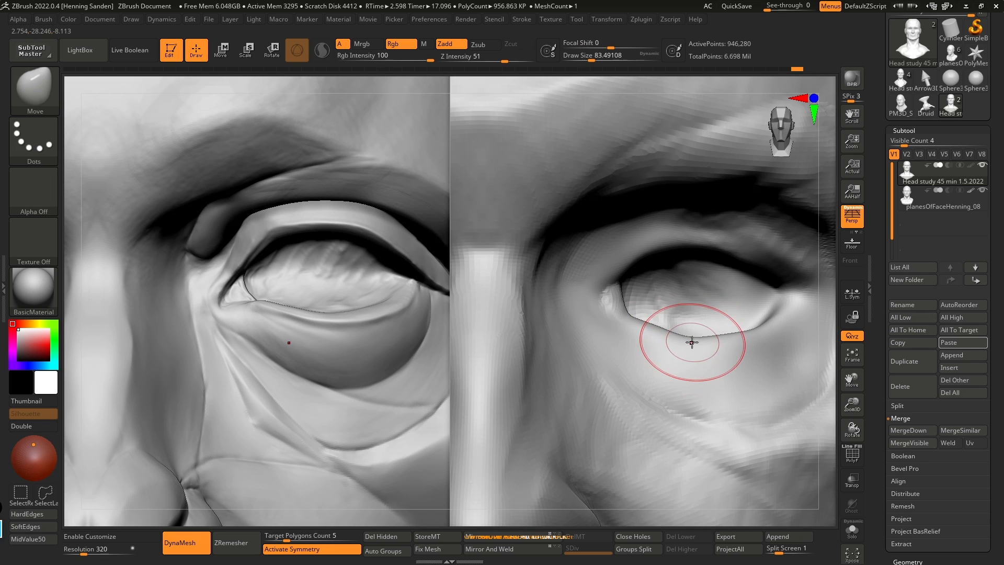
drag(636, 325, 619, 332)
drag(700, 338, 705, 344)
mouse_move(732, 323)
right_down()
mouse_move(717, 284)
mouse_move(732, 224)
mouse_move(724, 277)
right_up()
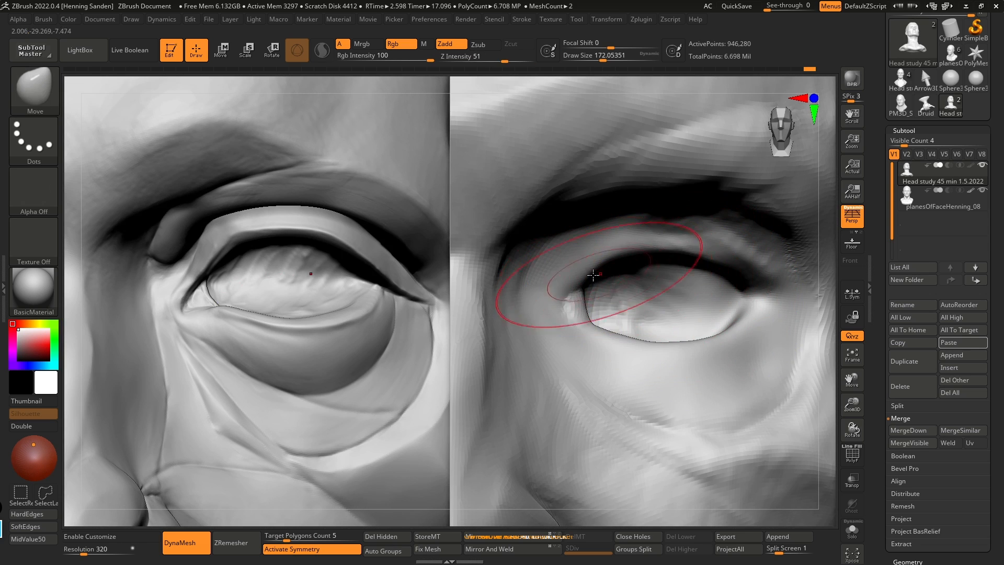
Step: Carve the inner corner of the eye with DamStandard, reducing the draw size to about 51
key(b)
key(d)
key(s)
key(s)
drag(599, 274, 587, 274)
ctrl+right_drag(592, 272, 596, 256)
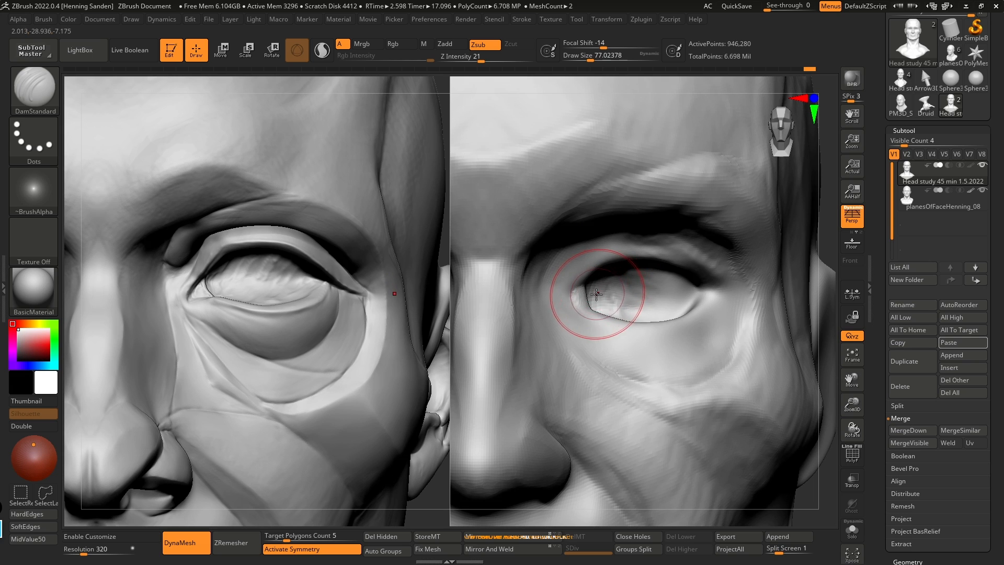
key(s)
drag(579, 277, 576, 277)
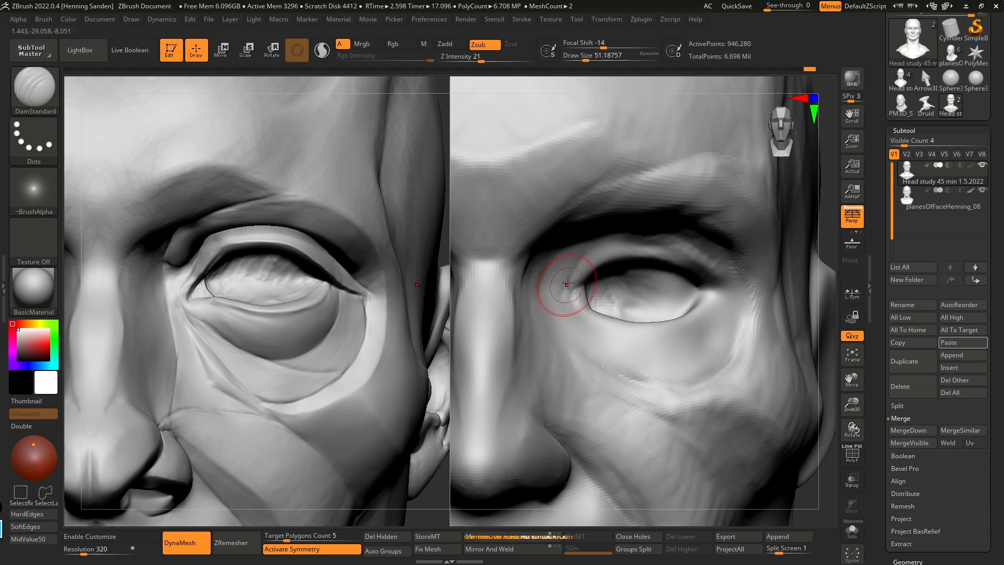
right_drag(557, 305, 565, 274)
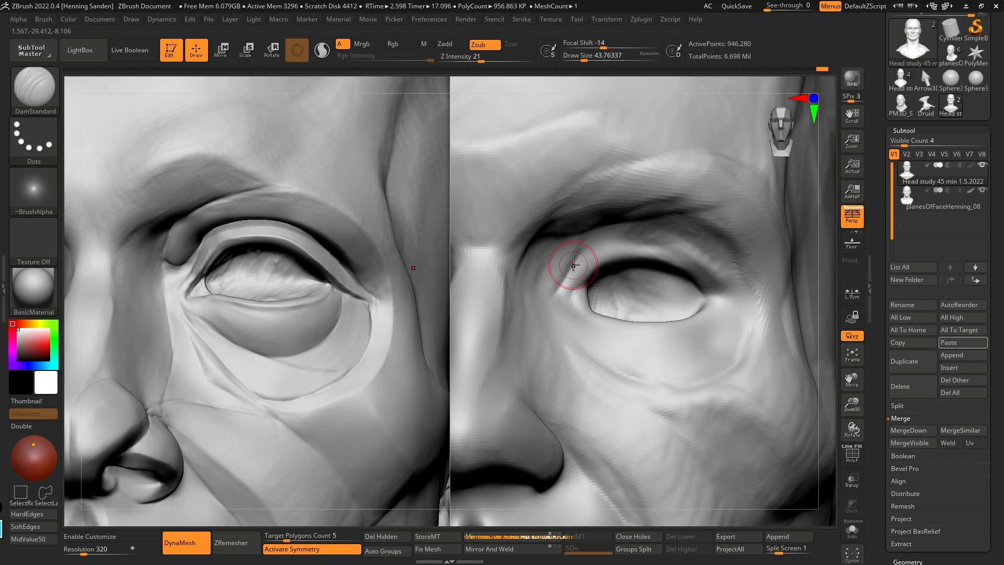
Step: Carve the upper eyelid fold from above the eye down to the outer corner with DamStandard
key(1)
key(2)
key(3)
key(1)
key(2)
key(1)
key(2)
key(1)
mouse_move(605, 231)
mouse_down()
mouse_move(678, 250)
mouse_move(665, 240)
mouse_move(701, 260)
mouse_move(733, 301)
mouse_up()
key(bracketleft)
drag(703, 267, 759, 311)
key(s)
key(s)
drag(708, 296, 751, 310)
Step: Cut the crease around the tear duct at the inner eye corner with DamStandard at a draw size of about 35
key(b)
key(c)
key(b)
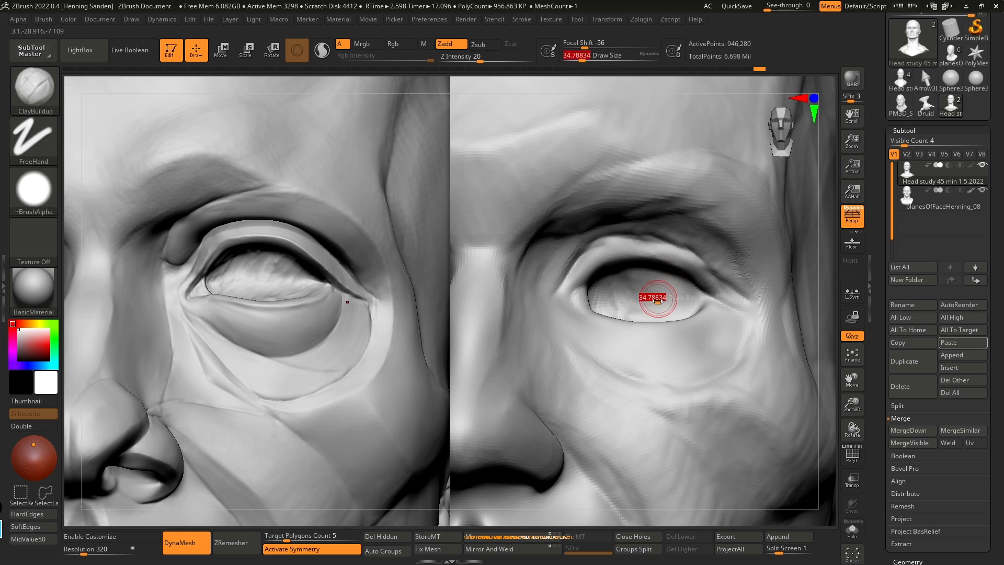
key(b)
key(d)
key(s)
key(s)
drag(580, 274, 562, 309)
right_drag(563, 309, 551, 300)
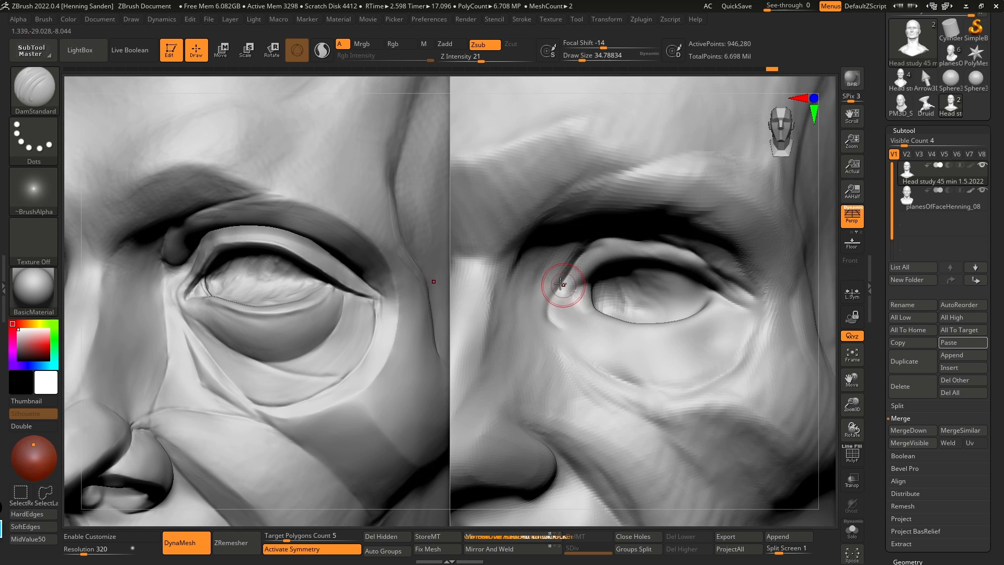
Step: Carve the eye-bag crease beneath the lower lid from inner to outer corner with DamStandard at a draw size of about 54
key(s)
drag(572, 329, 667, 370)
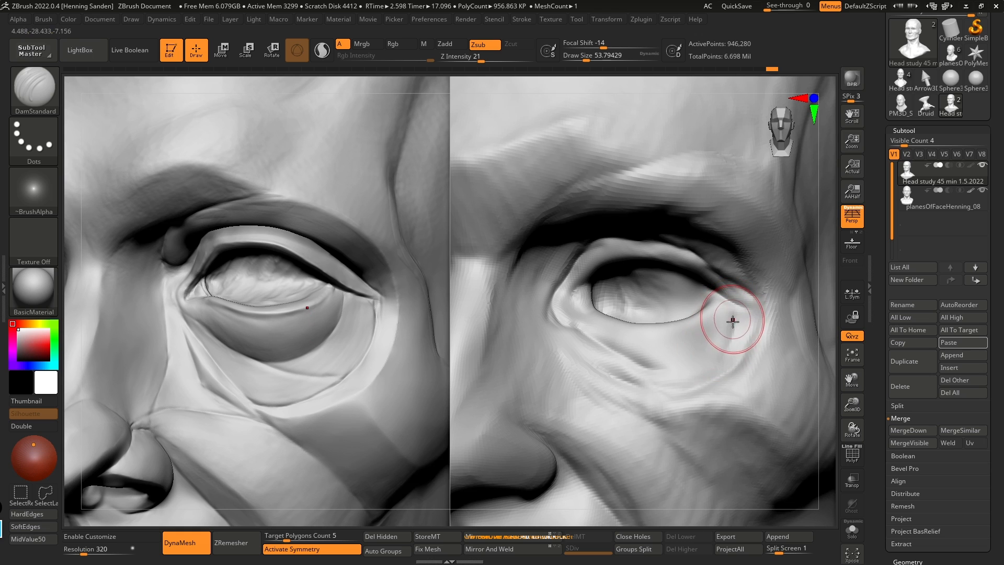
mouse_move(732, 321)
mouse_down()
mouse_move(690, 370)
mouse_move(732, 324)
mouse_move(660, 362)
mouse_up()
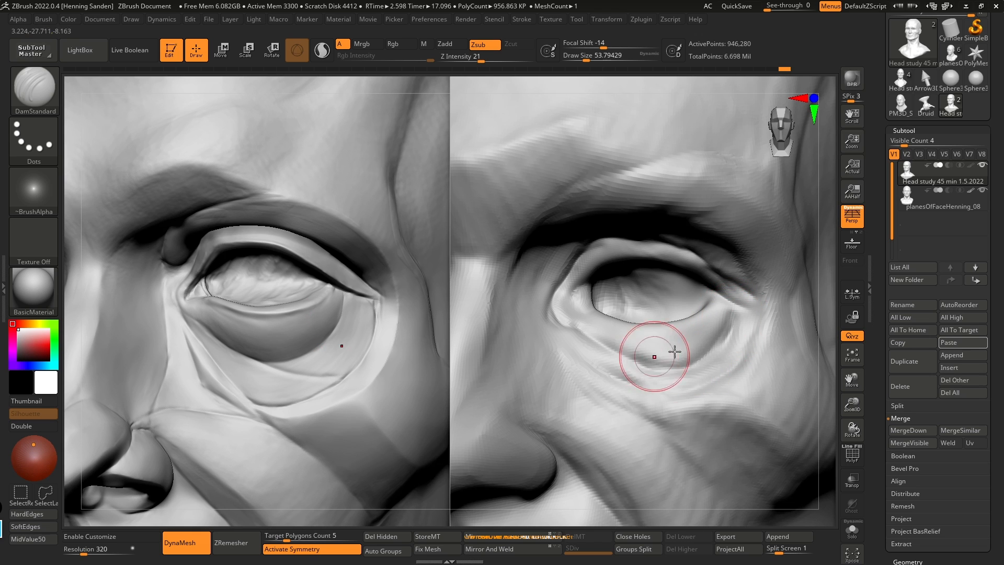
right_drag(670, 352, 718, 320)
drag(726, 329, 622, 353)
right_drag(327, 343, 332, 363)
right_drag(588, 313, 653, 316)
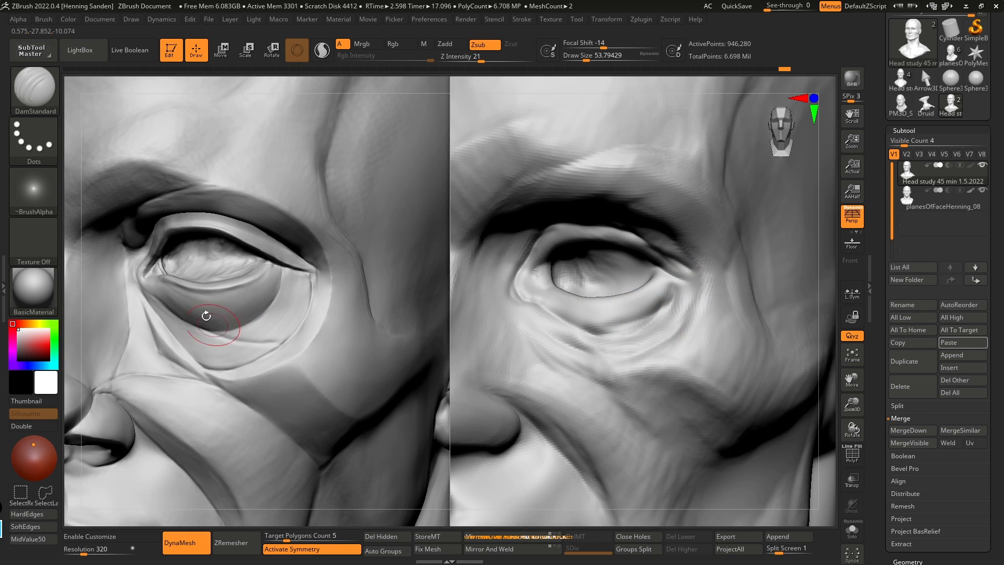
drag(658, 316, 584, 331)
mouse_move(560, 303)
right_down()
mouse_move(578, 331)
mouse_move(553, 324)
mouse_move(580, 291)
mouse_move(567, 289)
right_up()
drag(570, 286, 562, 285)
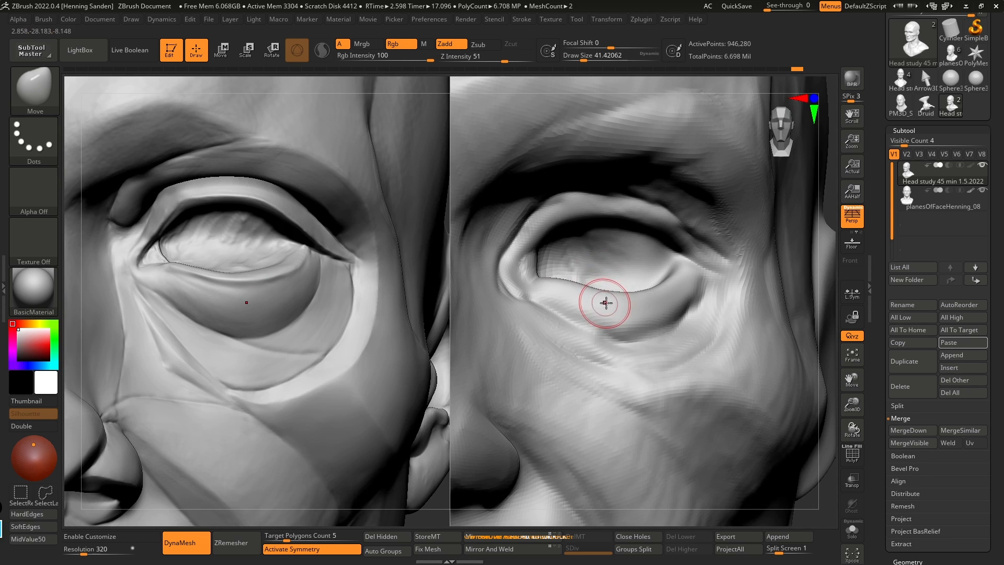
Step: Reshape the lower eyelid and outer eye bag with the Move brush, starting at a draw size of about 41
drag(607, 303, 613, 295)
key(s)
drag(612, 296, 628, 296)
mouse_move(654, 294)
mouse_down()
mouse_move(655, 284)
mouse_move(681, 309)
mouse_up()
key(s)
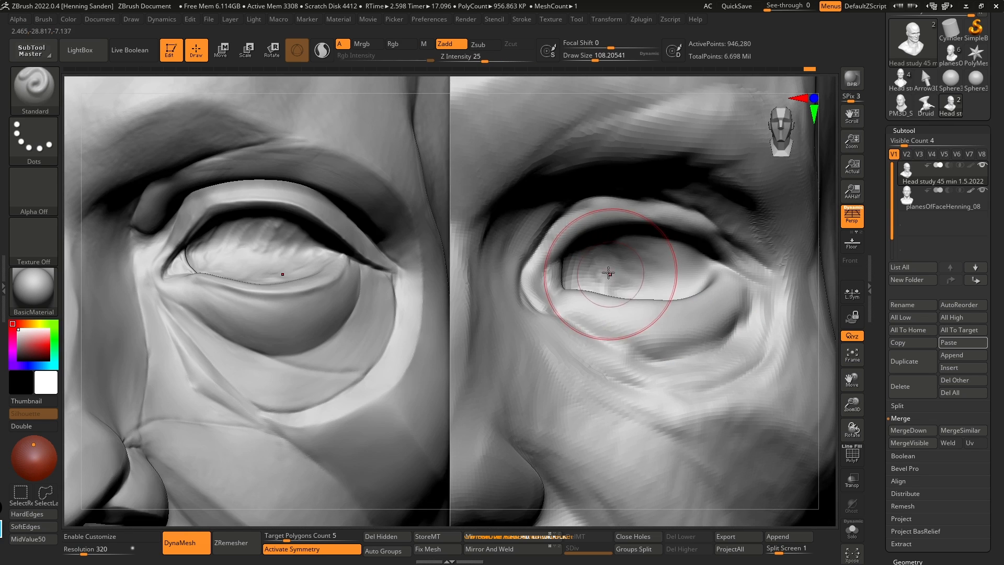
Step: Raise thin rims along the upper and lower eyelid edges with the Standard brush at draw sizes of about 12 to 23
key(s)
drag(568, 256, 529, 278)
key(s)
mouse_move(560, 243)
mouse_down()
mouse_move(579, 225)
mouse_move(617, 214)
mouse_move(659, 224)
mouse_up()
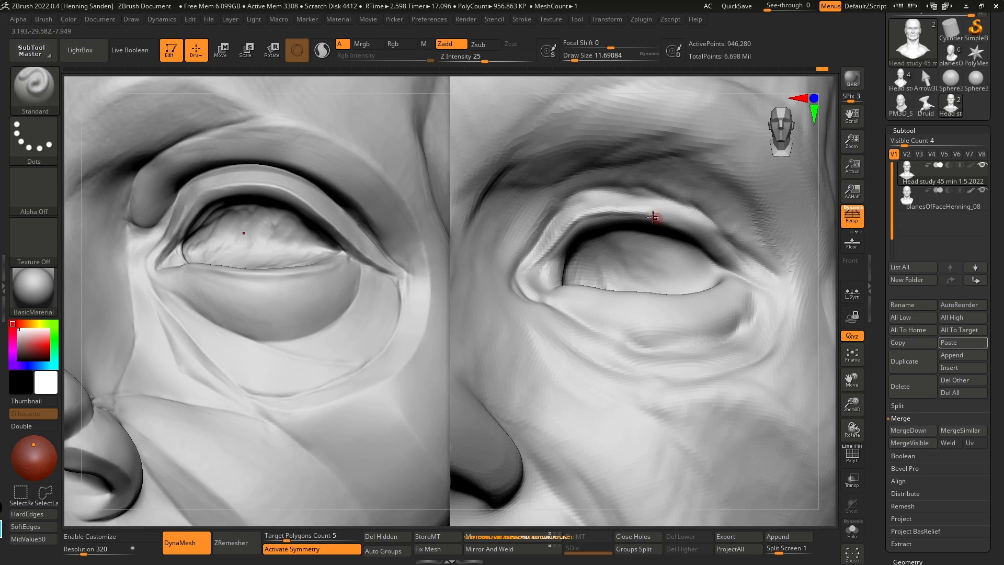
mouse_move(620, 213)
mouse_down()
mouse_move(673, 216)
mouse_move(726, 253)
mouse_up()
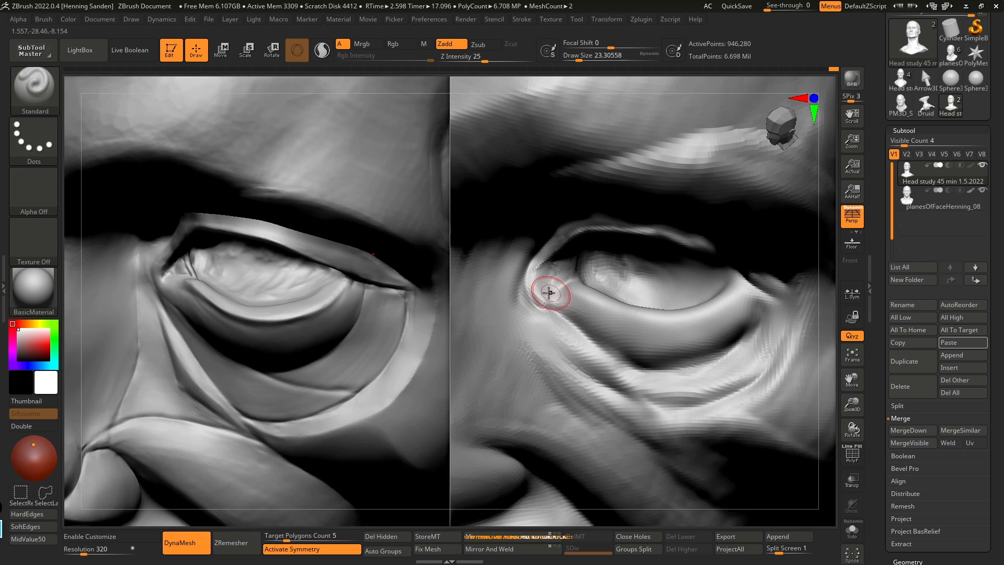
mouse_move(574, 297)
mouse_down()
mouse_move(667, 321)
mouse_move(700, 314)
mouse_up()
key(bracketleft)
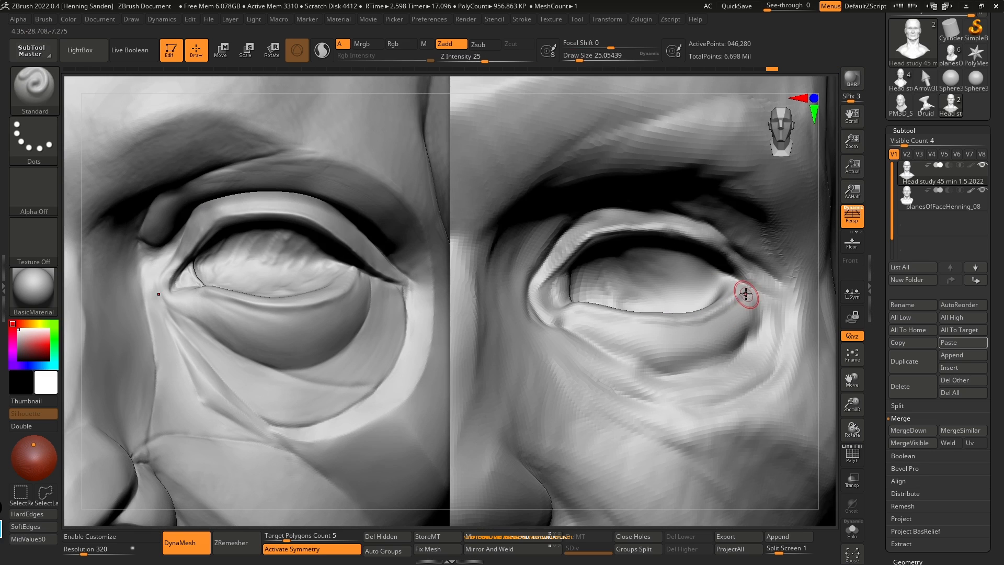
Step: Shape the outer eye bag with the Standard brush and smooth its surface toward the nose
key(s)
drag(748, 341, 751, 340)
mouse_move(759, 306)
mouse_down()
mouse_move(745, 348)
mouse_move(740, 338)
mouse_up()
key(s)
mouse_move(749, 326)
shift+mouse_down()
mouse_move(720, 358)
mouse_move(674, 361)
shift+mouse_up()
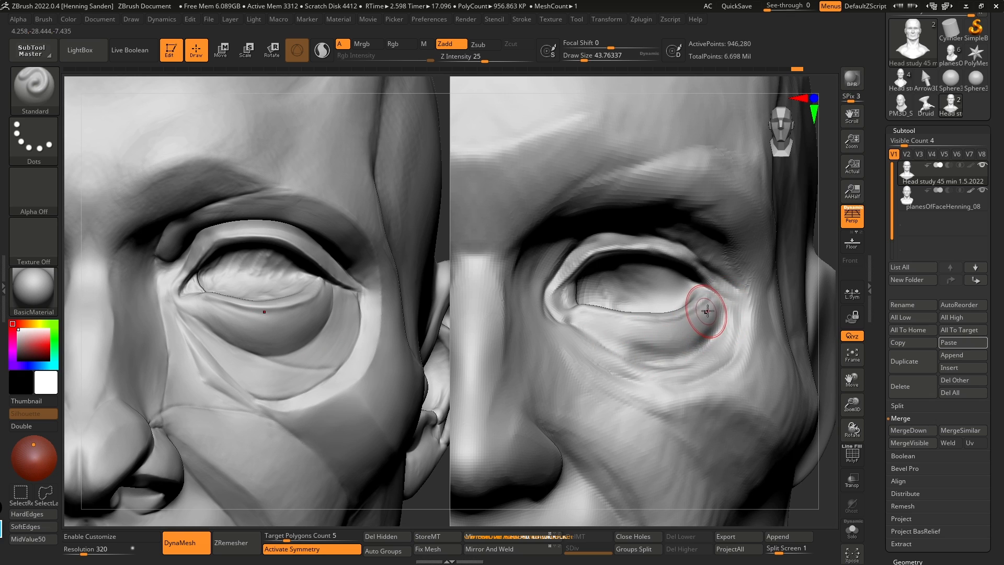
key(shift)
shift+drag(715, 313, 630, 341)
mouse_move(611, 345)
right_down()
mouse_move(587, 286)
mouse_move(627, 319)
right_up()
mouse_move(672, 345)
right_down()
mouse_move(635, 307)
mouse_move(687, 294)
right_up()
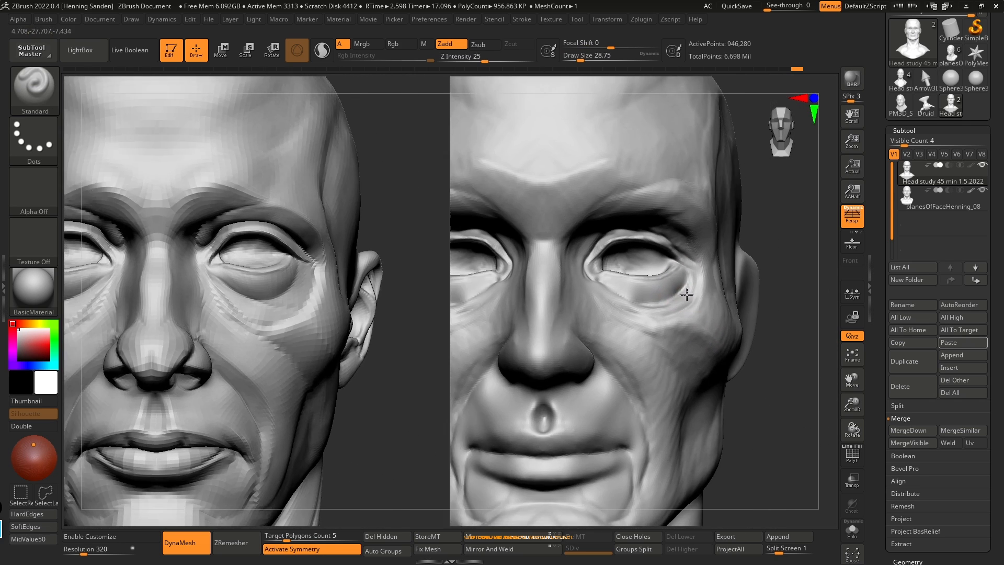
Step: Adjust the eye bag and upper cheek contours below the eye with the Move brush at varying sizes
key(b)
key(m)
key(v)
key(s)
mouse_move(678, 317)
mouse_down()
mouse_move(698, 323)
mouse_move(690, 312)
mouse_up()
key(s)
drag(689, 314, 690, 336)
key(s)
drag(690, 337, 619, 321)
key(s)
right_drag(626, 315, 623, 310)
drag(622, 309, 618, 304)
Step: Deepen the eye-bag creases from the outer cheek to the inner eye corner with DamStandard at draw sizes of about 37 to 41
key(b)
key(d)
key(s)
ctrl+right_drag(638, 298, 627, 300)
key(s)
drag(627, 300, 585, 282)
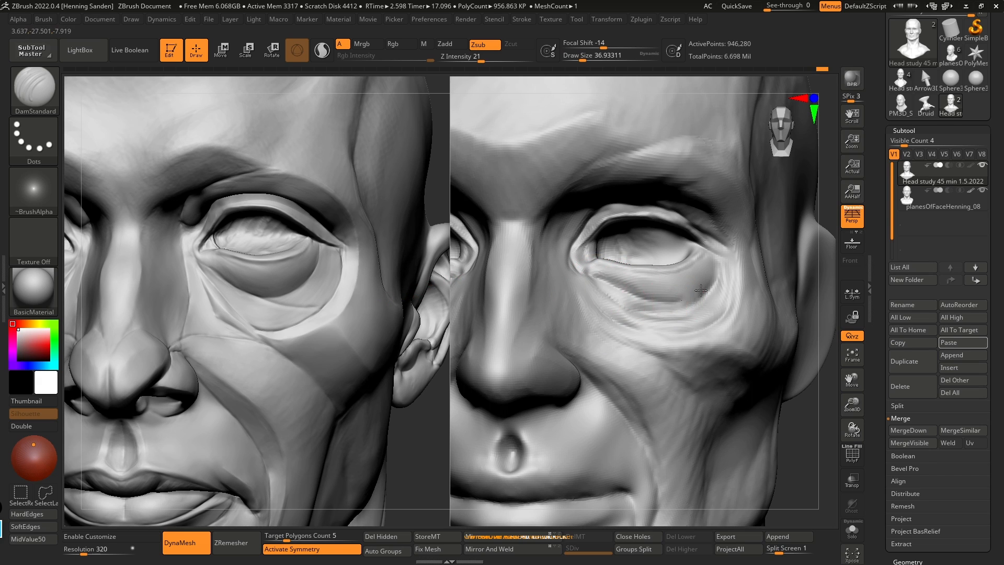
mouse_move(668, 304)
mouse_down()
mouse_move(607, 300)
mouse_move(715, 282)
mouse_move(681, 324)
mouse_move(619, 316)
mouse_up()
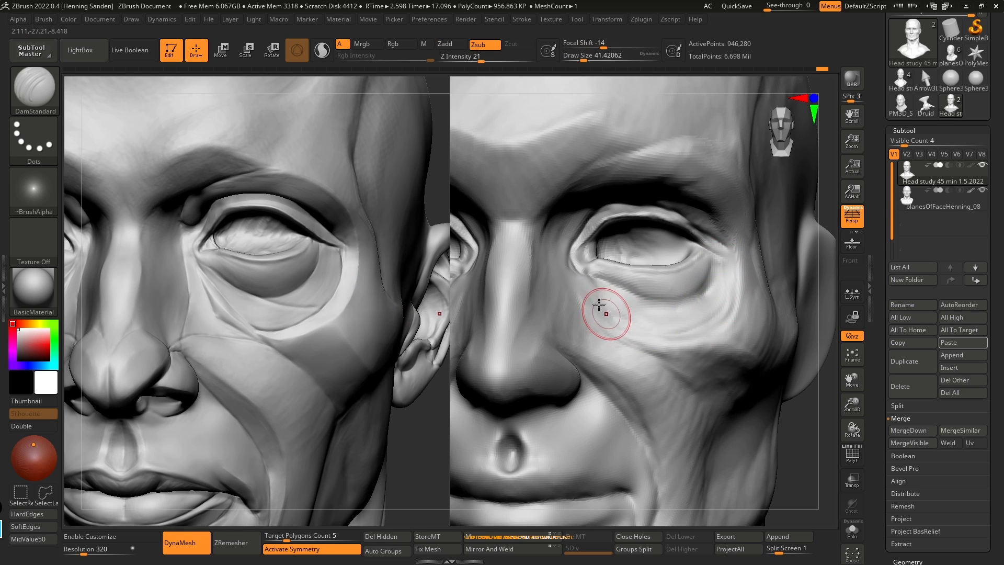
right_drag(668, 334, 644, 349)
drag(713, 311, 623, 323)
drag(581, 274, 573, 267)
mouse_move(607, 308)
alt+right_down()
mouse_move(578, 224)
mouse_move(668, 296)
mouse_move(668, 366)
alt+right_up()
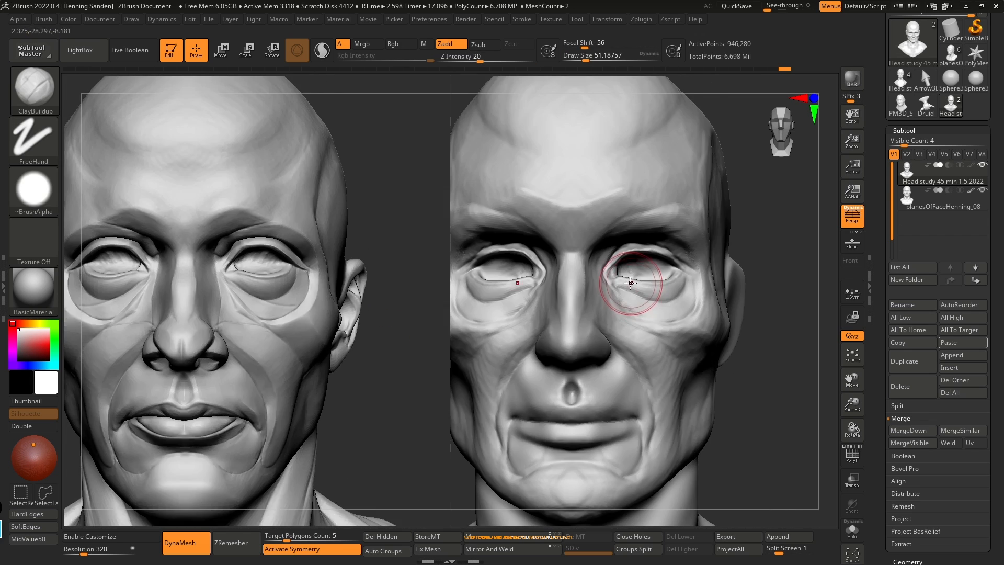
Step: Switch to the Move brush and enlarge its draw size to about 87
key(b)
key(m)
key(v)
key(bracketright)
key(bracketright)
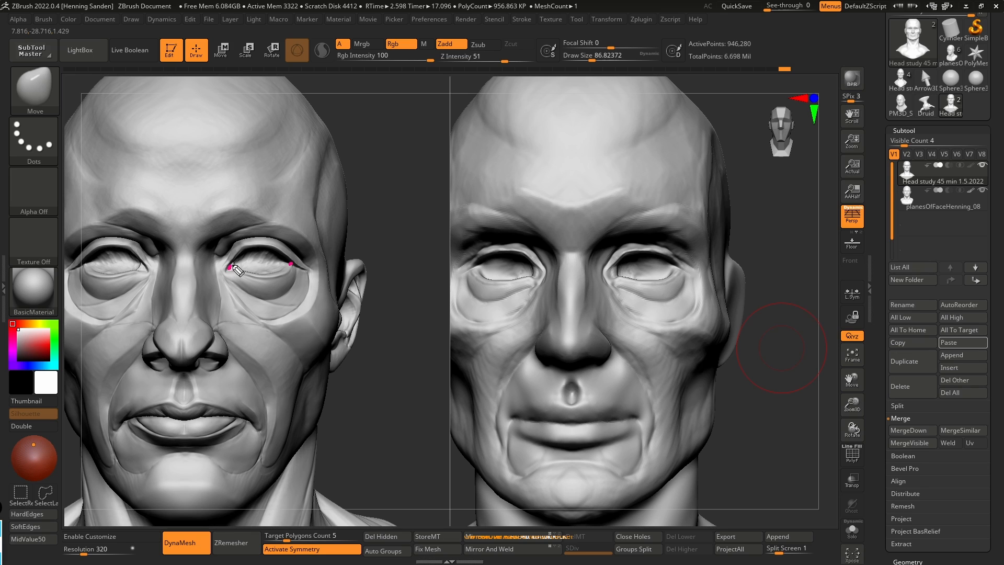
Step: Mark the eye-corner line on the reference and the eye opening on the study, and clear the annotations
drag(230, 267, 258, 267)
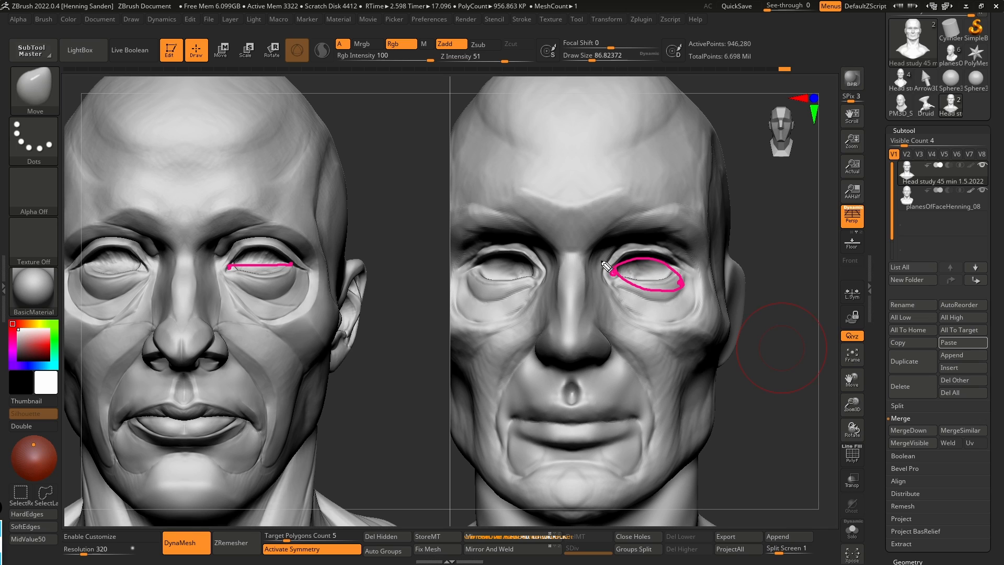
key(ctrl+z)
key(ctrl+z)
key(ctrl+z)
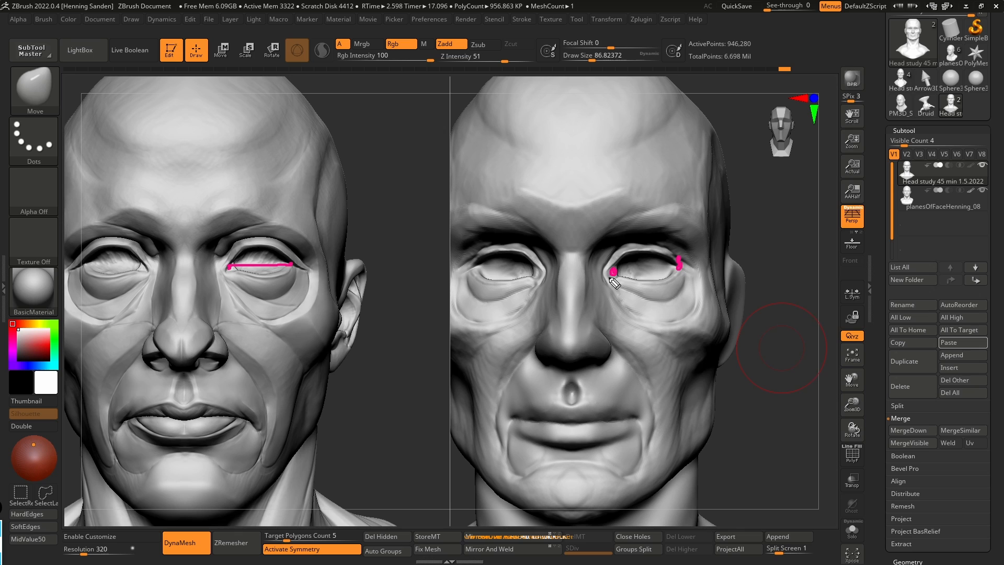
drag(678, 259, 680, 268)
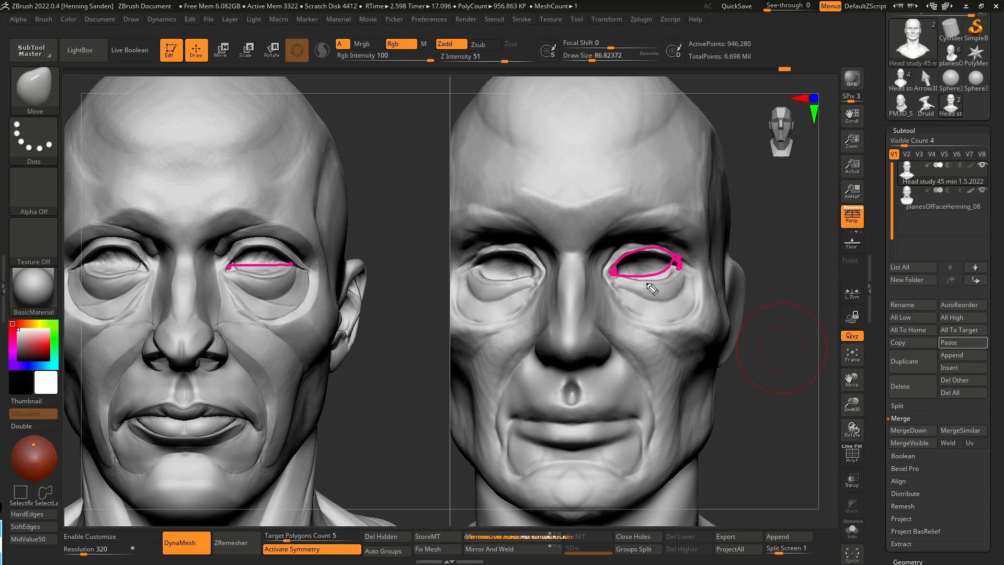
key(Delete)
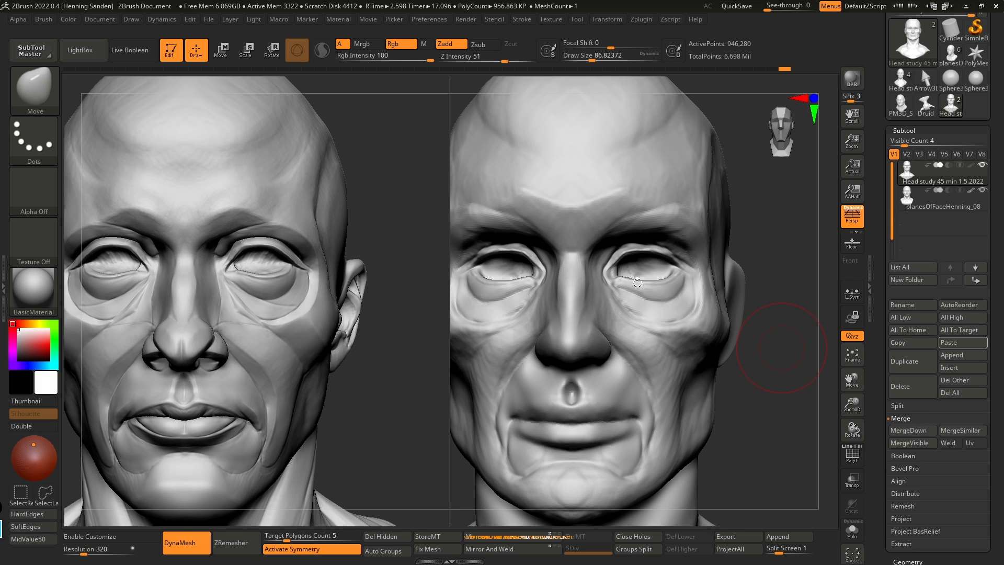
Step: Raise the outer eye corner with the Move brush and undo the last pull on the eye
key(s)
drag(677, 266, 681, 265)
drag(682, 266, 680, 261)
mouse_move(680, 261)
right_down()
mouse_move(661, 258)
mouse_move(668, 252)
mouse_move(676, 282)
right_up()
key(s)
drag(676, 283, 658, 267)
key(s)
drag(660, 266, 669, 265)
key(ctrl+z)
Step: Adjust the inner eye corner and upper eyelid with the Move brush at a draw size of about 101, undoing unwanted pulls
key(s)
key(s)
drag(613, 280, 607, 280)
drag(613, 280, 611, 290)
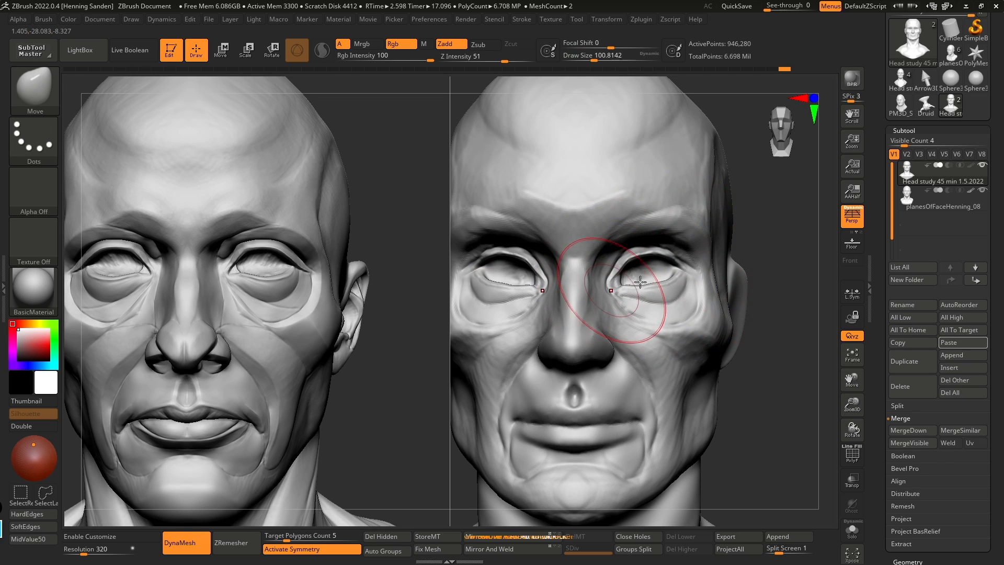
key(ctrl+z)
drag(682, 266, 669, 282)
key(ctrl+z)
mouse_move(658, 285)
right_down()
mouse_move(652, 292)
mouse_move(652, 266)
right_up()
key(s)
drag(663, 253, 664, 252)
mouse_move(679, 236)
right_down()
mouse_move(726, 208)
mouse_move(638, 253)
mouse_move(629, 285)
right_up()
Step: Switch to ClayBuildup at a draw size of about 35, paint a mask arc along the temple, and clear the mask
key(b)
key(c)
key(b)
key(s)
drag(629, 285, 648, 298)
key(s)
alt+right_drag(652, 302, 674, 299)
mouse_move(675, 298)
ctrl+mouse_down()
mouse_move(592, 277)
mouse_move(689, 299)
ctrl+mouse_up()
key(ctrl+z)
key(s)
right_drag(691, 297, 669, 289)
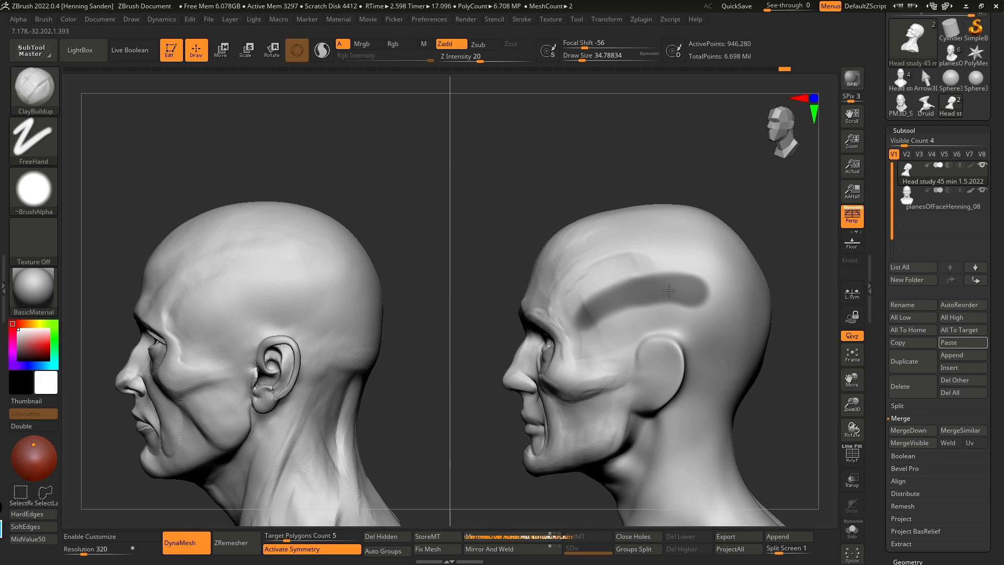
ctrl+drag(774, 346, 778, 366)
Step: Try ClayBuildup bands from the cheekbones to the mouth corners and short strokes beside the chin at draw sizes of about 23 to 35
alt+right_drag(660, 354, 667, 271)
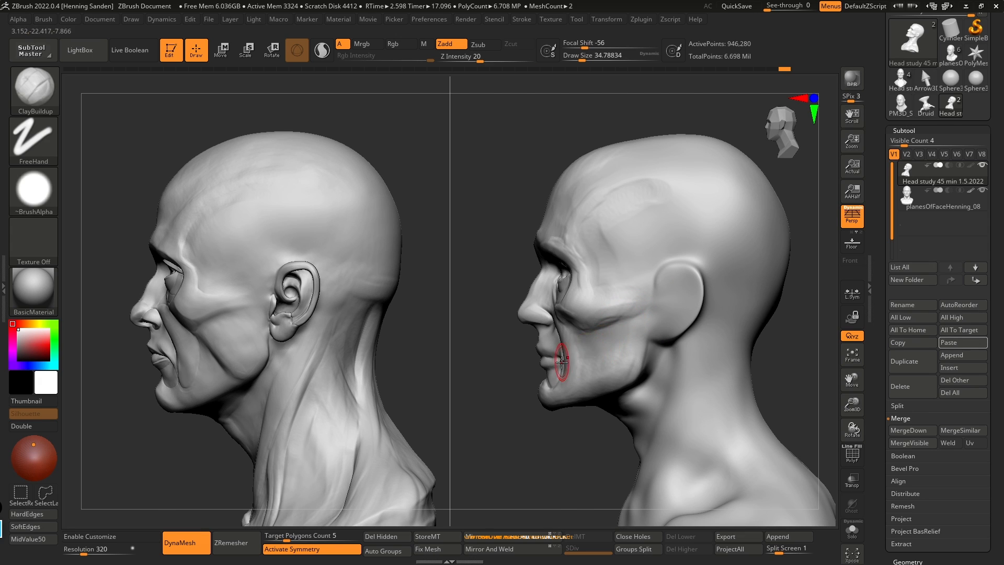
right_drag(592, 327, 610, 324)
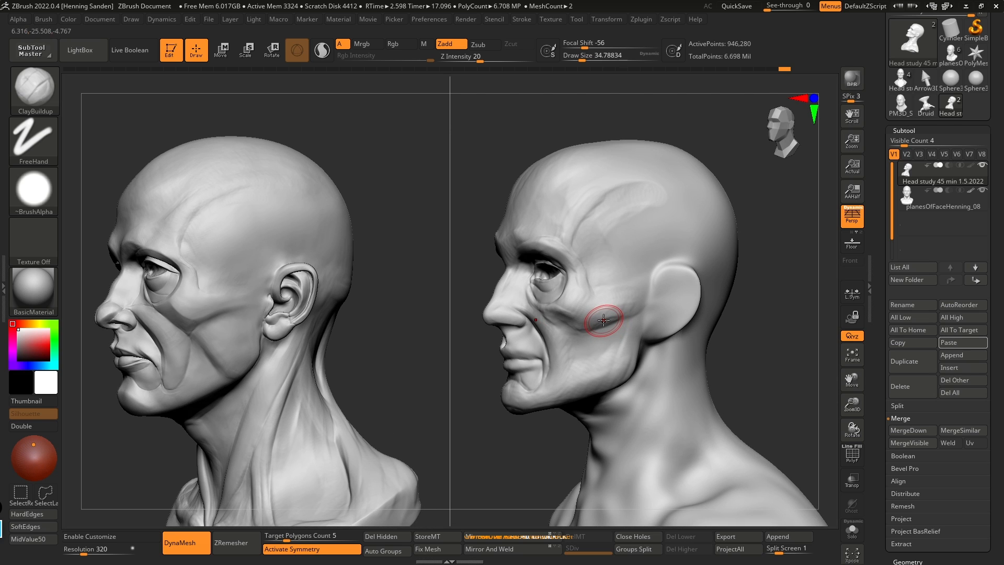
mouse_move(609, 307)
right_down()
mouse_move(639, 303)
mouse_move(647, 313)
right_up()
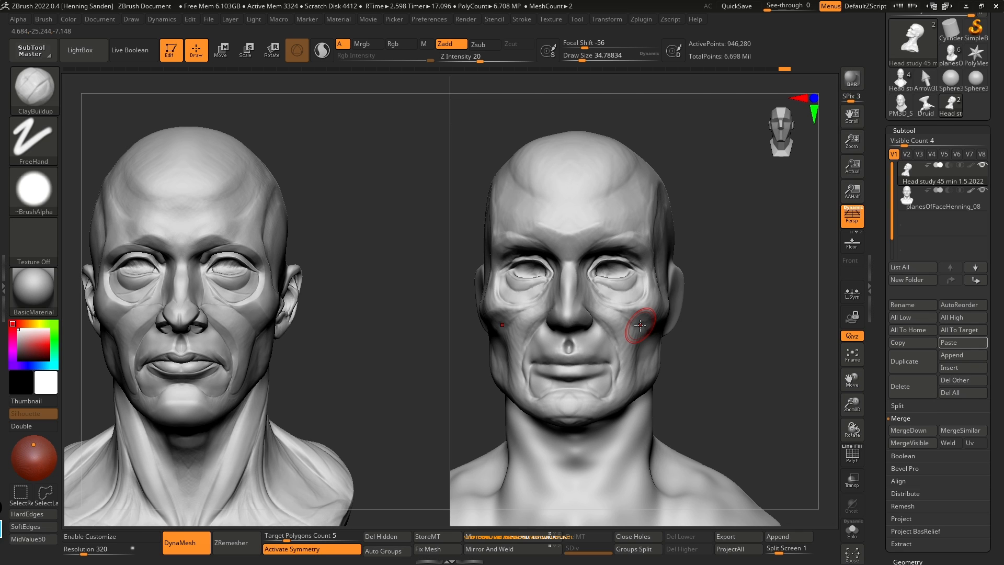
alt+right_drag(644, 309, 652, 292)
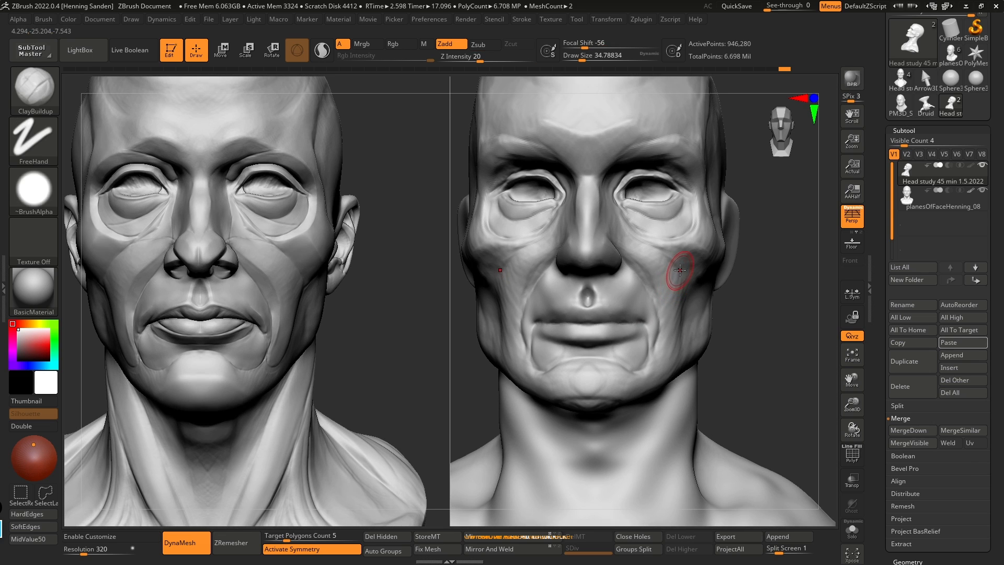
drag(641, 319, 670, 223)
key(bracketleft)
key(bracketleft)
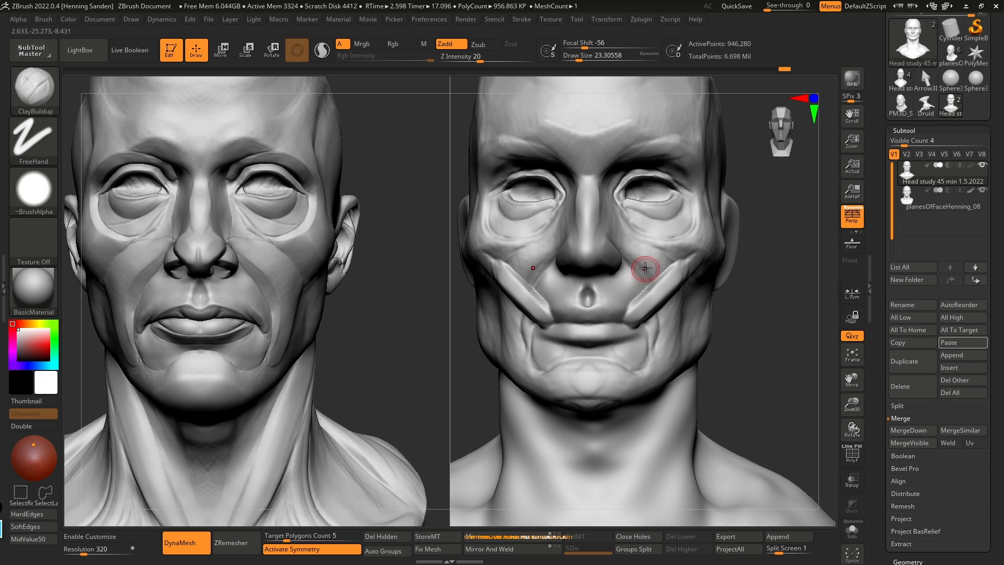
drag(650, 362, 640, 354)
drag(655, 397, 663, 386)
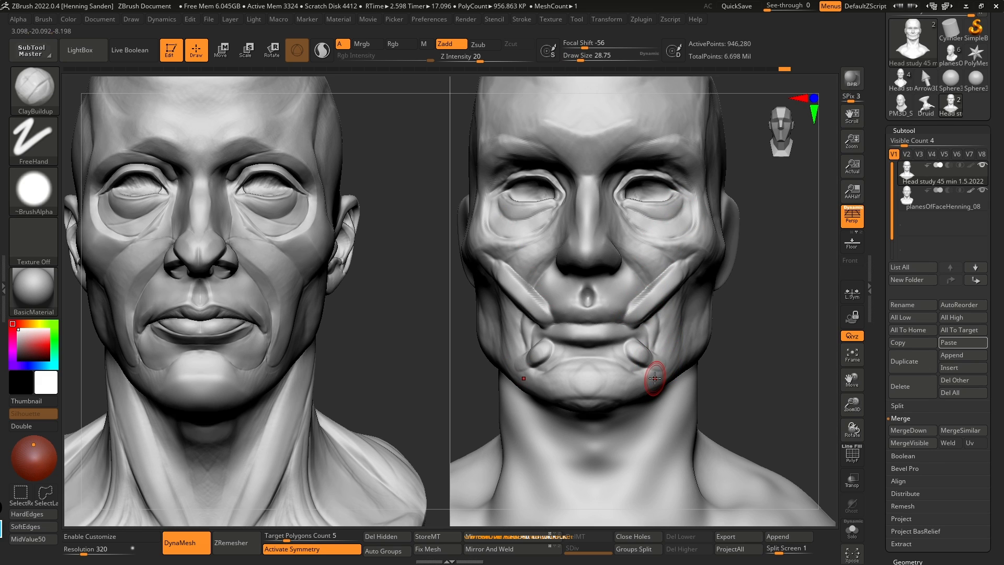
key(ctrl+z)
key(ctrl+z)
drag(635, 315, 590, 307)
key(ctrl+z)
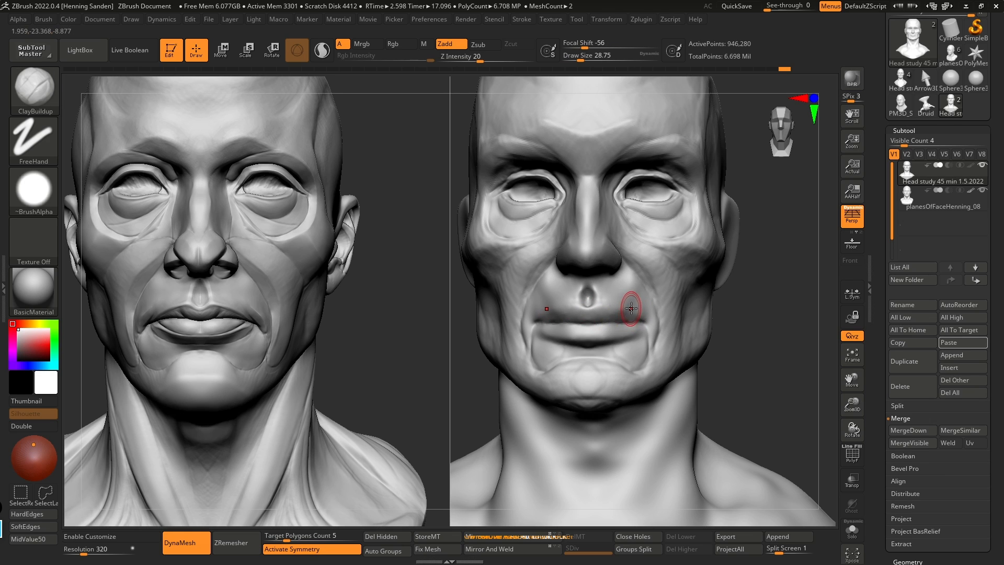
Step: Try thinner ClayBuildup bands from the cheekbones to the mouth corners at a draw size of about 22
key(s)
drag(634, 314, 620, 317)
key(ctrl+z)
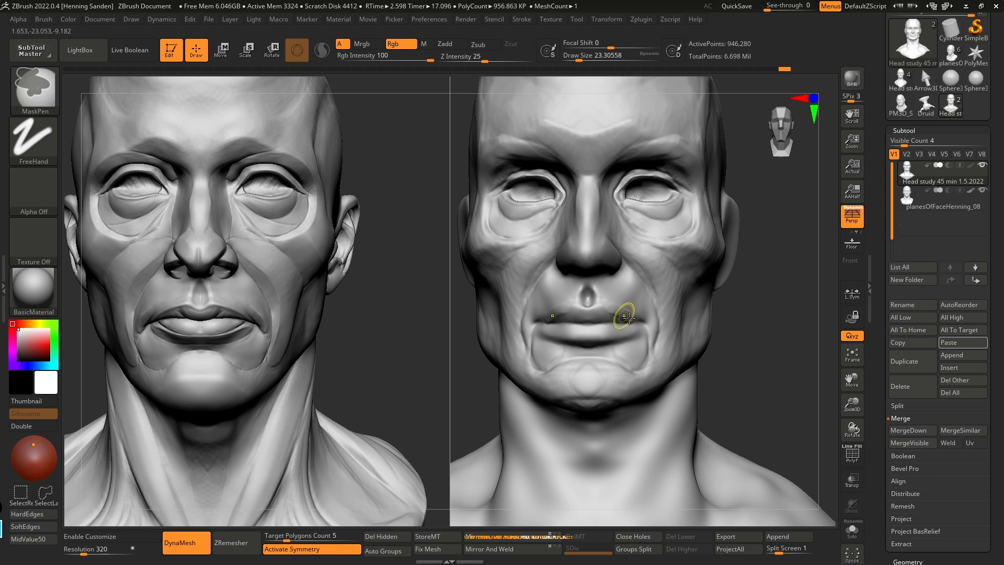
key(ctrl+shift+z)
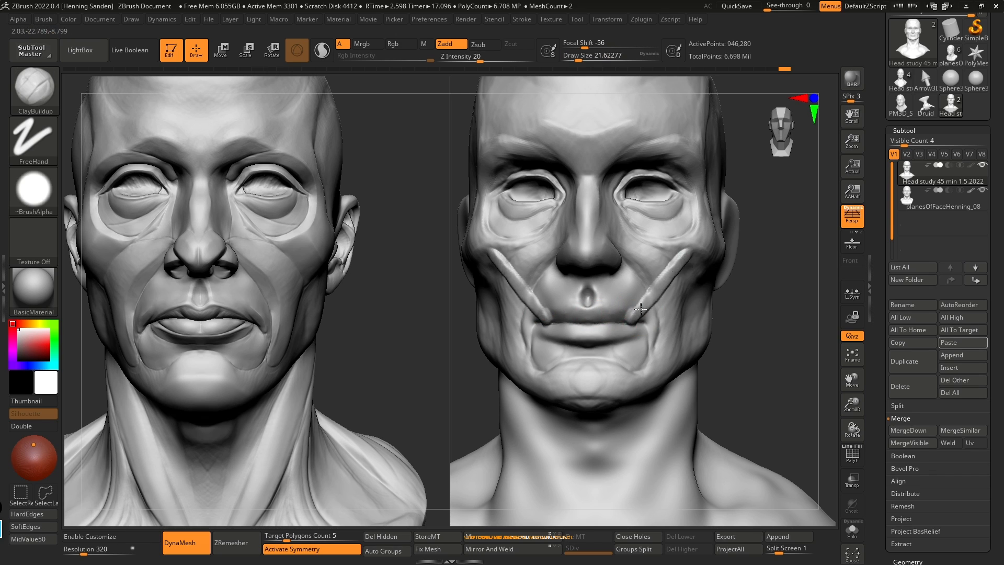
key(ctrl+z)
key(ctrl+shift+z)
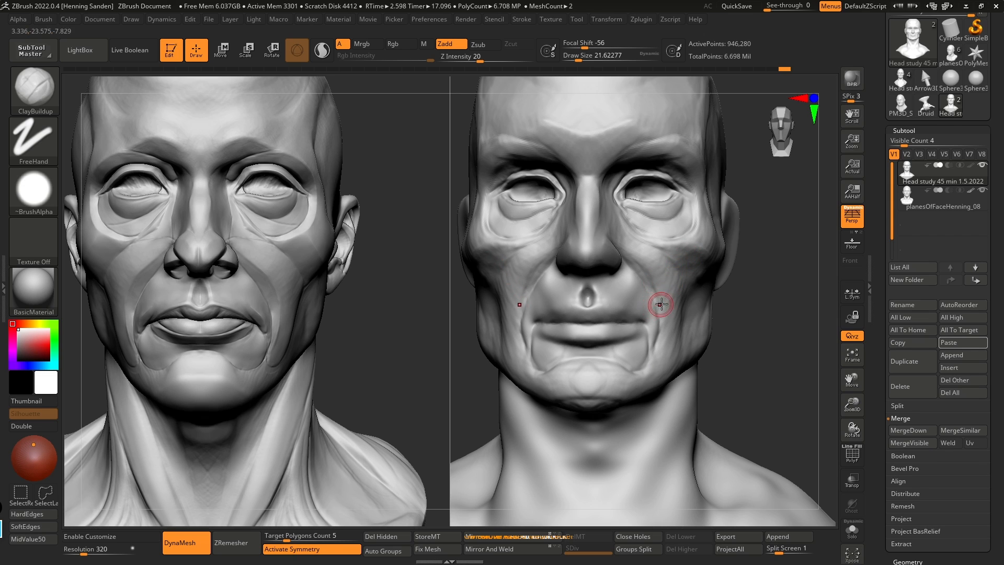
Step: Refine the lower cheek and jaw planes with ClayBuildup at draw sizes of about 54 and 29
key(bracketright)
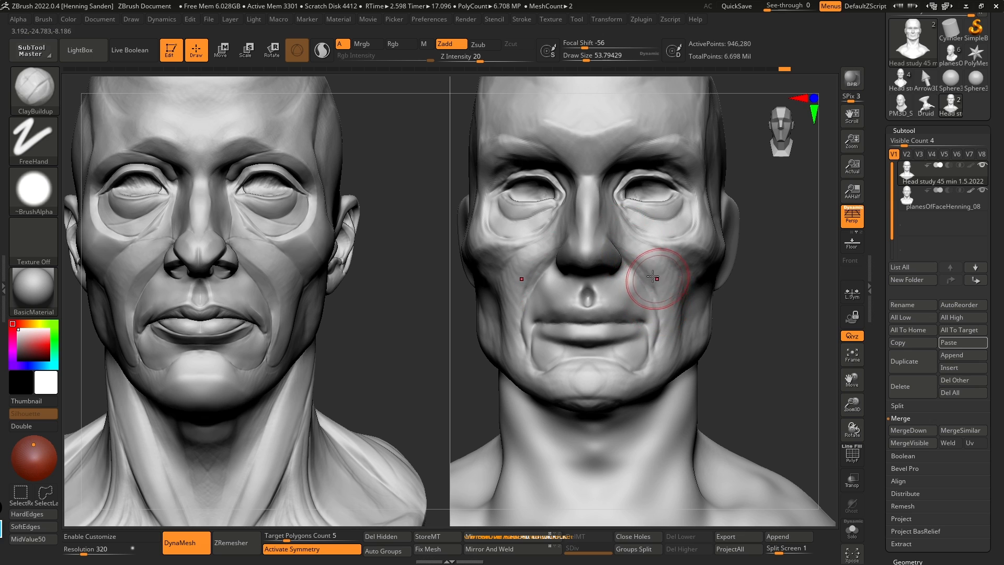
mouse_move(658, 274)
ctrl+right_down()
mouse_move(666, 259)
mouse_move(685, 267)
mouse_move(680, 274)
ctrl+right_up()
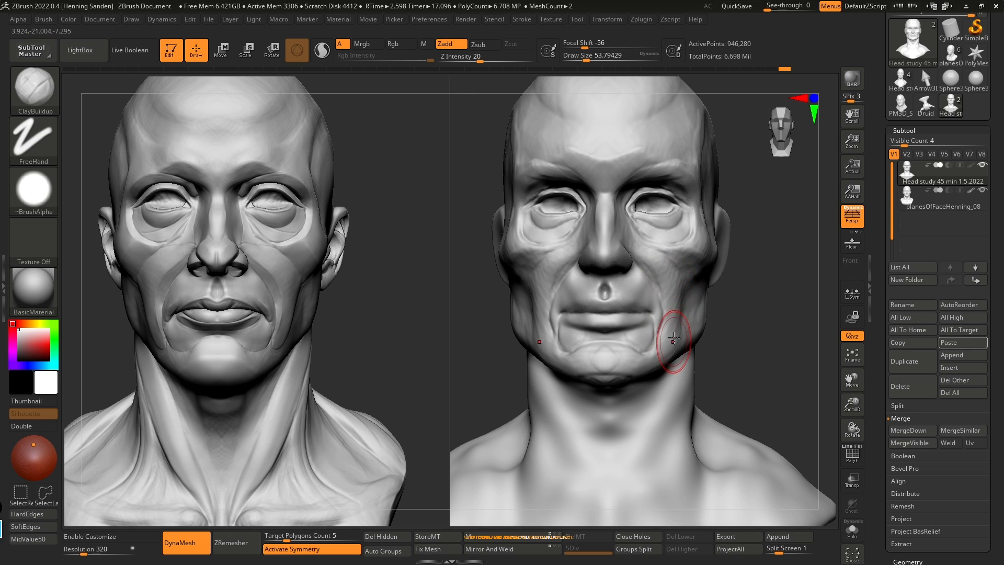
mouse_move(692, 312)
right_down()
mouse_move(666, 294)
mouse_move(702, 309)
mouse_move(681, 288)
mouse_move(660, 286)
right_up()
key(s)
drag(657, 321, 652, 320)
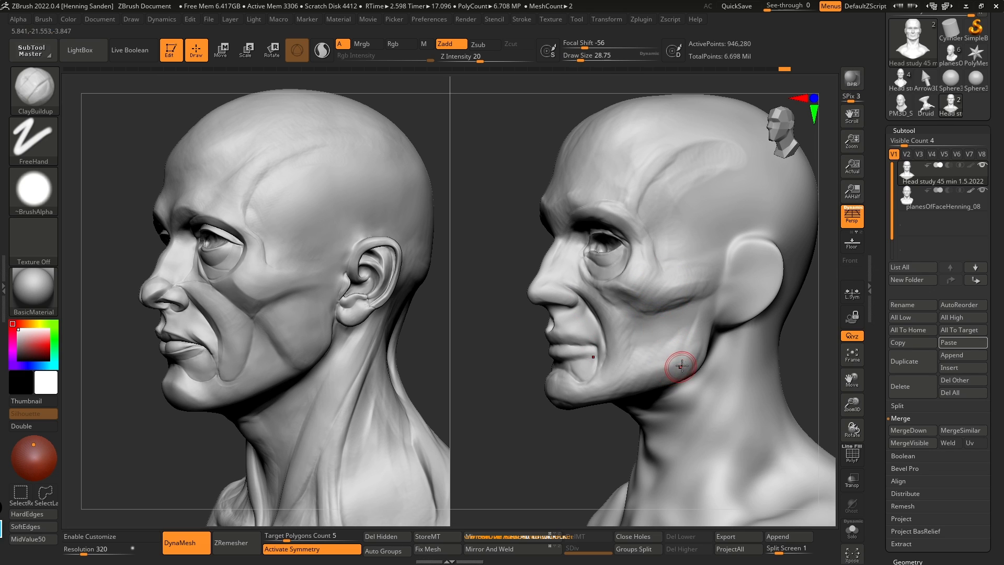
Step: Outline the jawbone, masseter and fan-shaped temporalis over the study's side view, and clear the annotations
key(ctrl+shift)
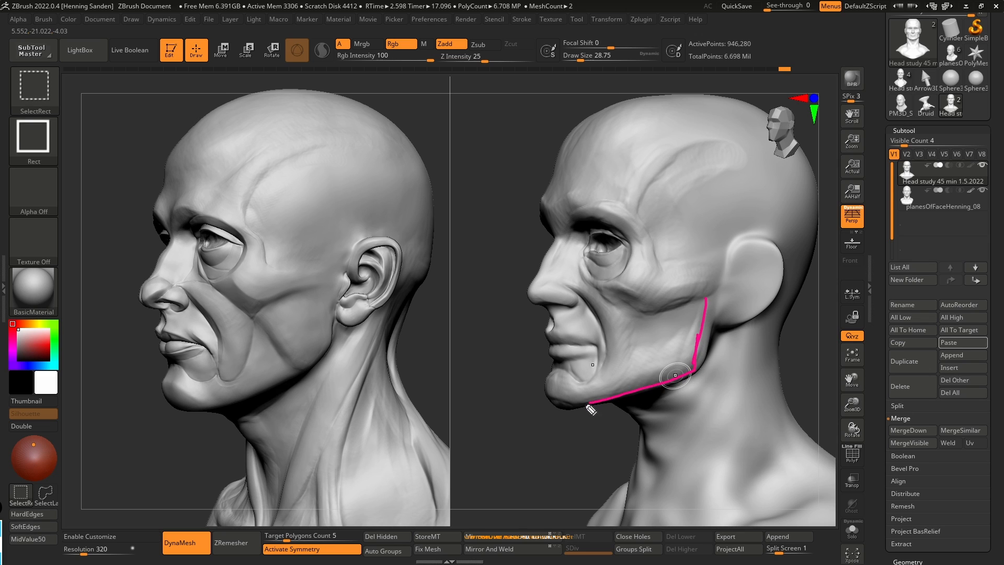
drag(574, 379, 639, 364)
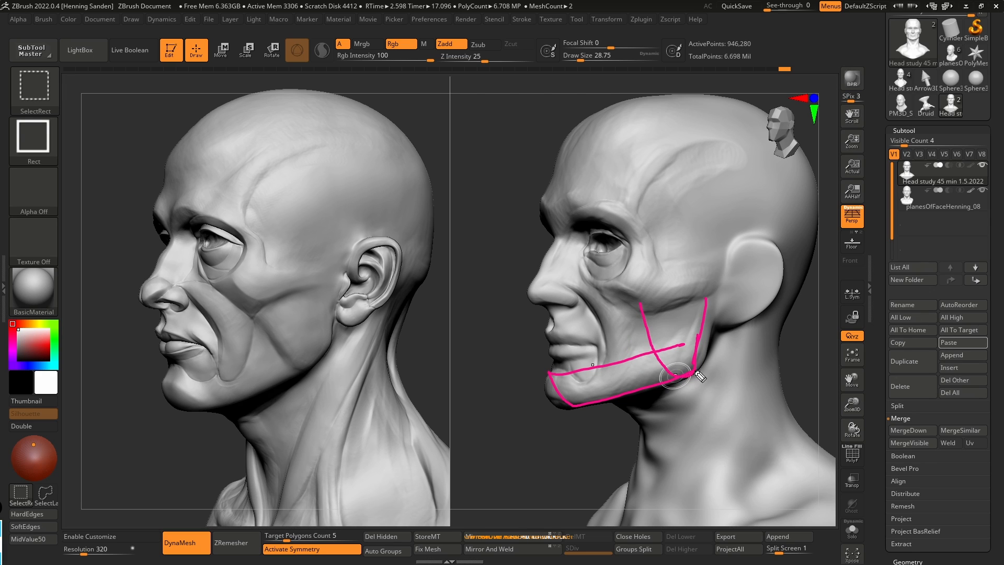
drag(658, 302, 642, 303)
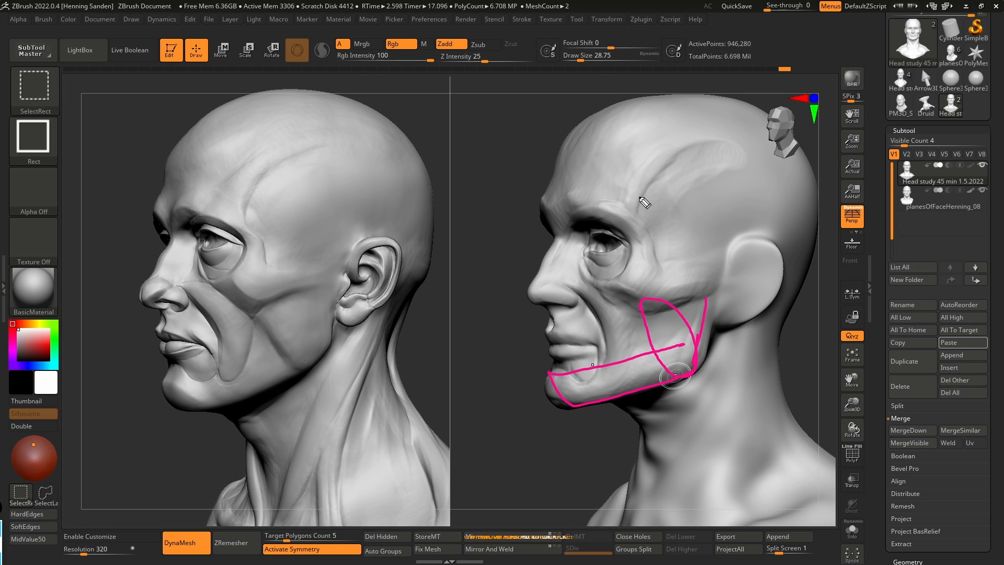
mouse_move(640, 220)
mouse_down()
mouse_move(657, 265)
mouse_move(683, 149)
mouse_move(774, 170)
mouse_up()
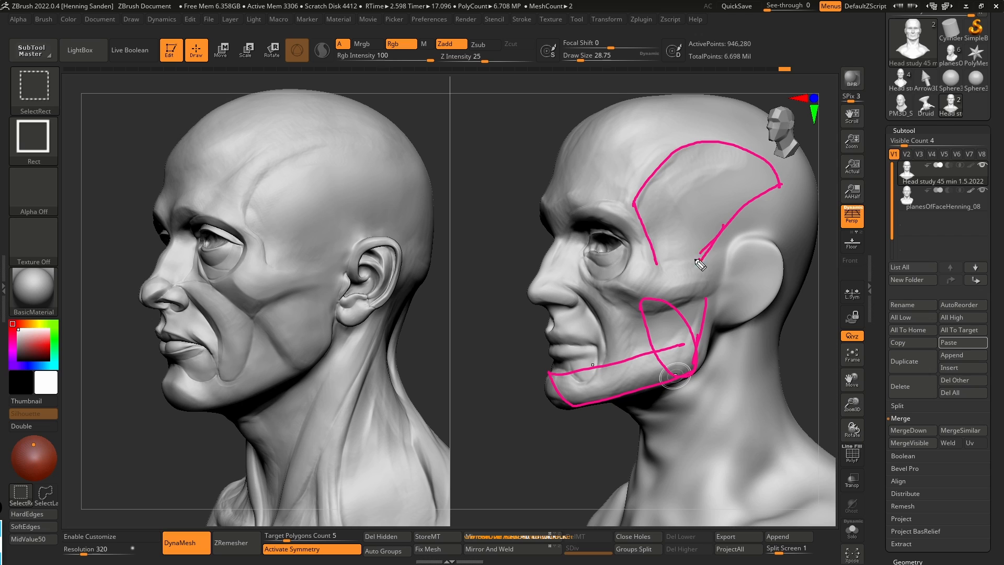
drag(641, 204, 658, 267)
drag(659, 172, 662, 272)
drag(692, 160, 675, 261)
drag(742, 170, 677, 272)
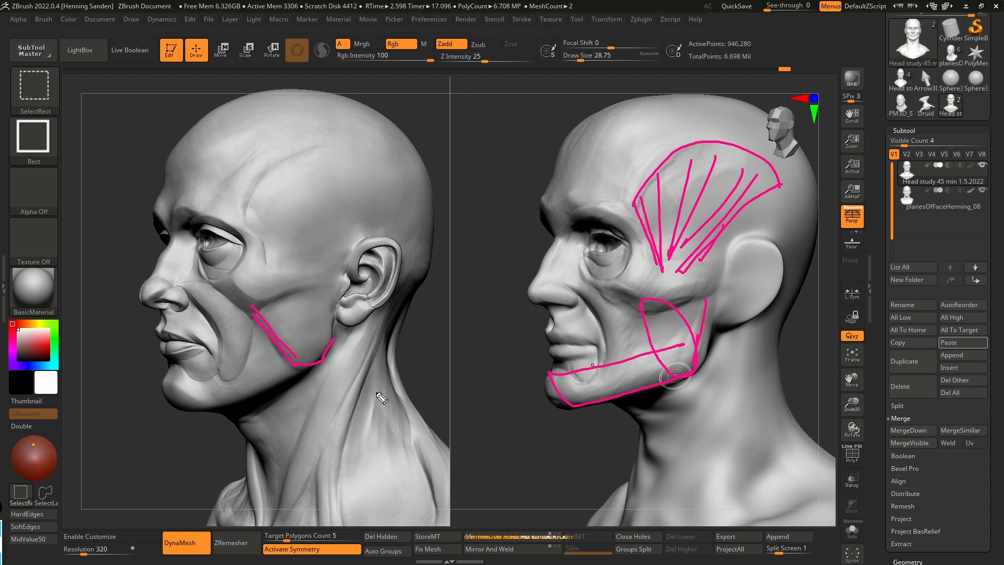
key(Delete)
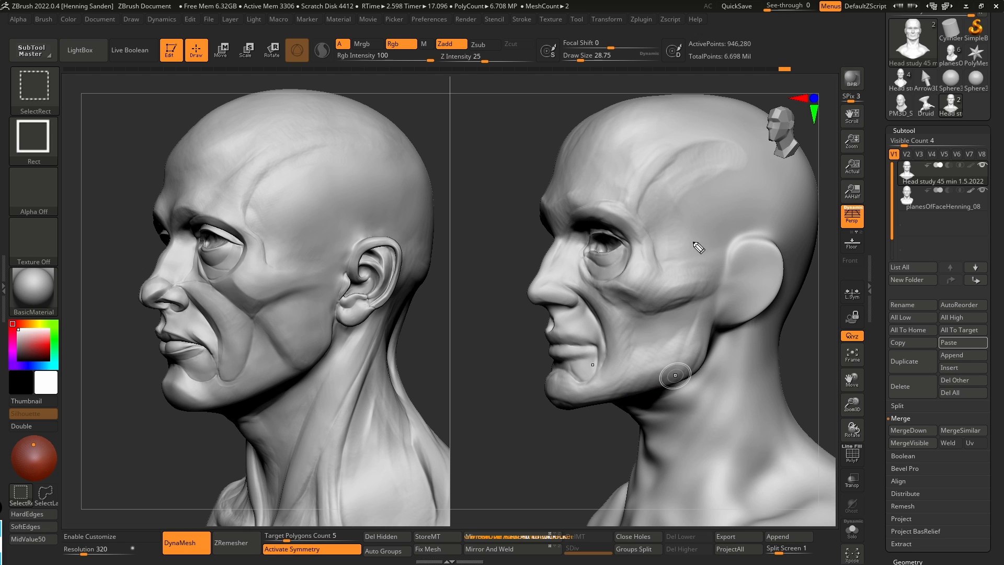
Step: Build up the temple area between the brow and the ear with enlarged ClayBuildup strokes
mouse_move(698, 234)
right_down()
mouse_move(700, 247)
mouse_move(706, 232)
mouse_move(682, 224)
mouse_move(696, 238)
right_up()
key(bracketright)
mouse_move(700, 244)
mouse_down()
mouse_move(697, 264)
mouse_move(692, 239)
mouse_move(670, 246)
mouse_move(646, 236)
mouse_move(614, 264)
mouse_move(598, 253)
mouse_up()
key(bracketright)
drag(642, 218, 675, 253)
Step: Reshape the cheek and jaw contour from below with the Move brush at draw sizes of about 140 to 182
mouse_move(675, 253)
right_down()
mouse_move(708, 278)
mouse_move(689, 246)
mouse_move(704, 227)
right_up()
key(b)
key(m)
key(v)
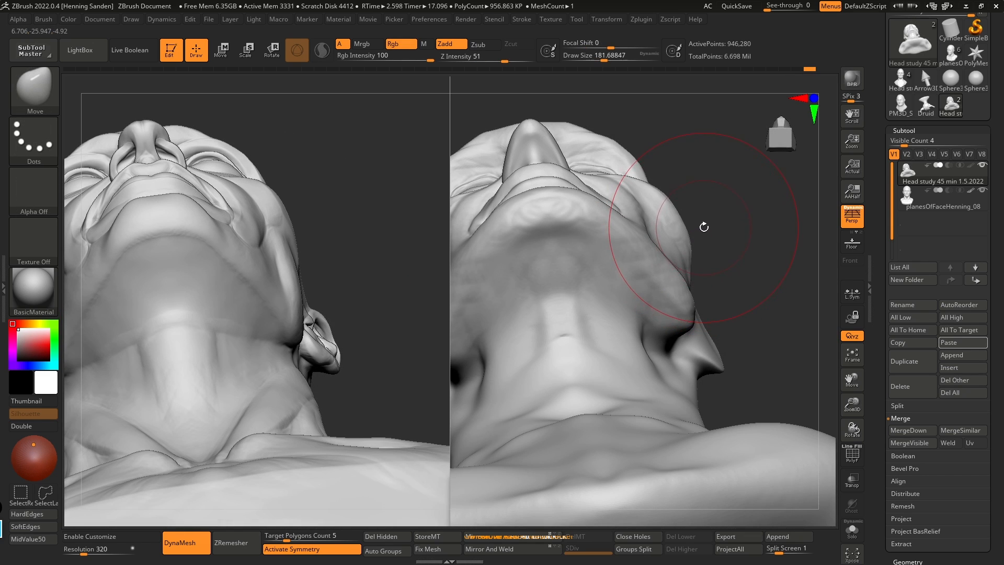
key(s)
drag(701, 235, 704, 230)
right_drag(704, 231, 705, 229)
key(s)
drag(704, 231, 694, 230)
right_drag(695, 231, 693, 225)
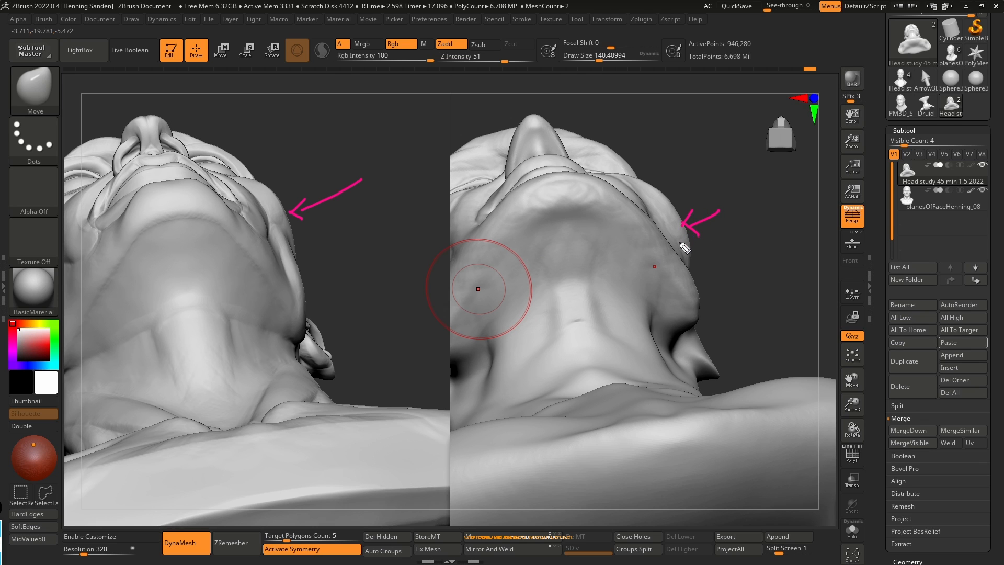
Step: Match the cheekbone's side contour to the reference from below with the Move brush at a draw size of about 177
right_drag(706, 244, 691, 238)
key(s)
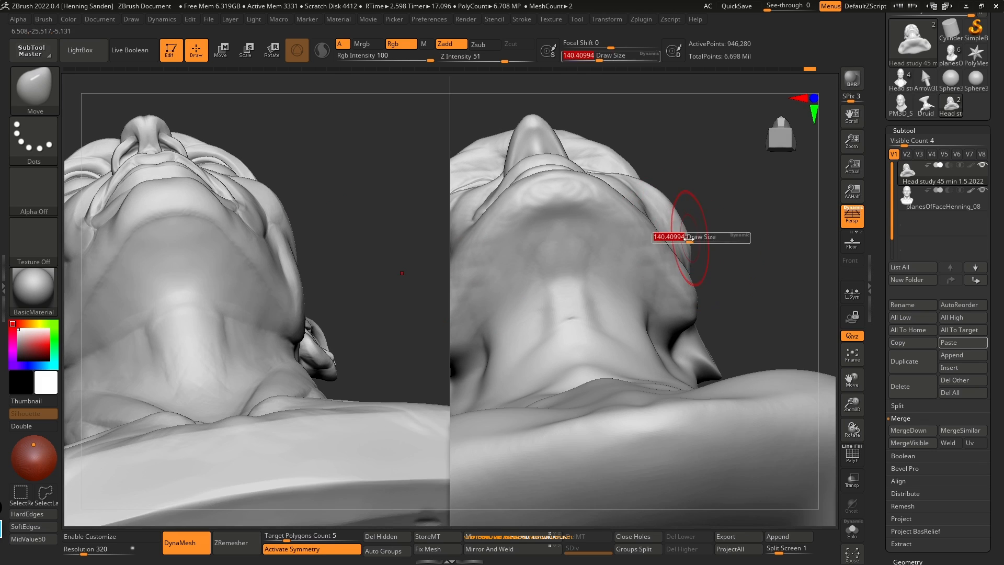
key(s)
drag(687, 249, 687, 247)
key(s)
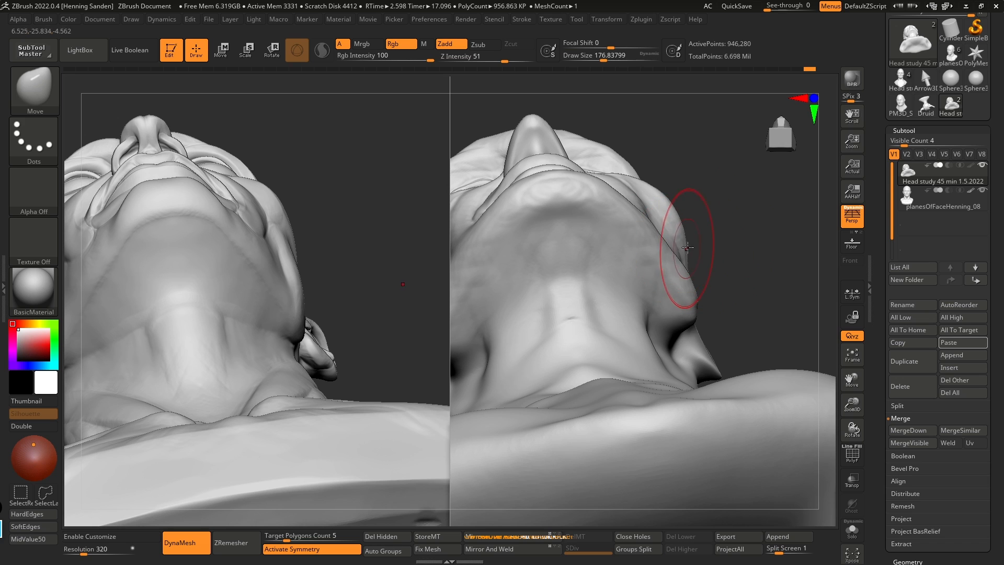
Step: Adjust the side contour of the jaw from the front with the Move brush at a draw size of about 187
mouse_move(679, 227)
right_down()
mouse_move(672, 304)
mouse_move(679, 230)
mouse_move(669, 276)
right_up()
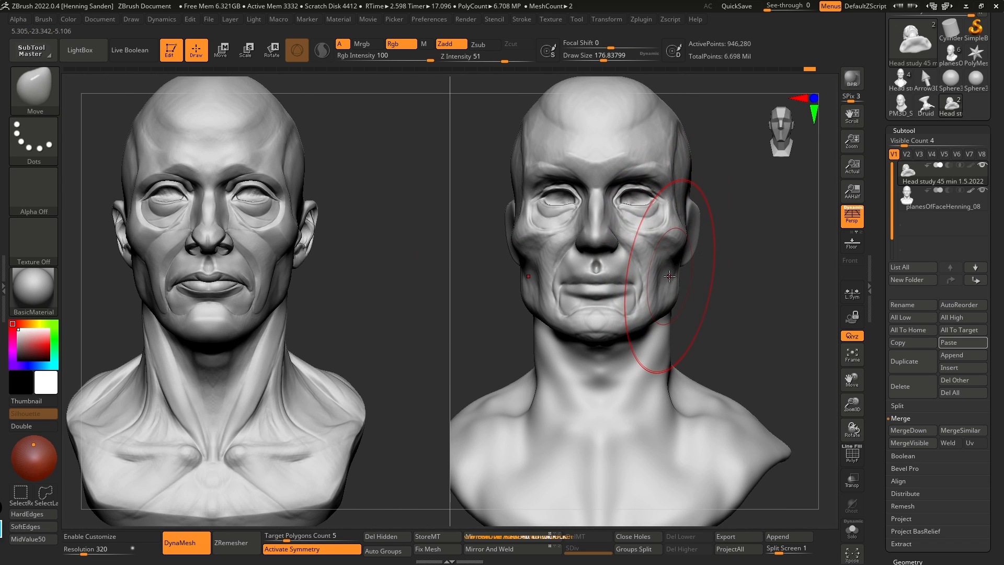
drag(647, 317, 650, 330)
key(ctrl+z)
ctrl+right_drag(678, 291, 677, 309)
drag(679, 286, 676, 275)
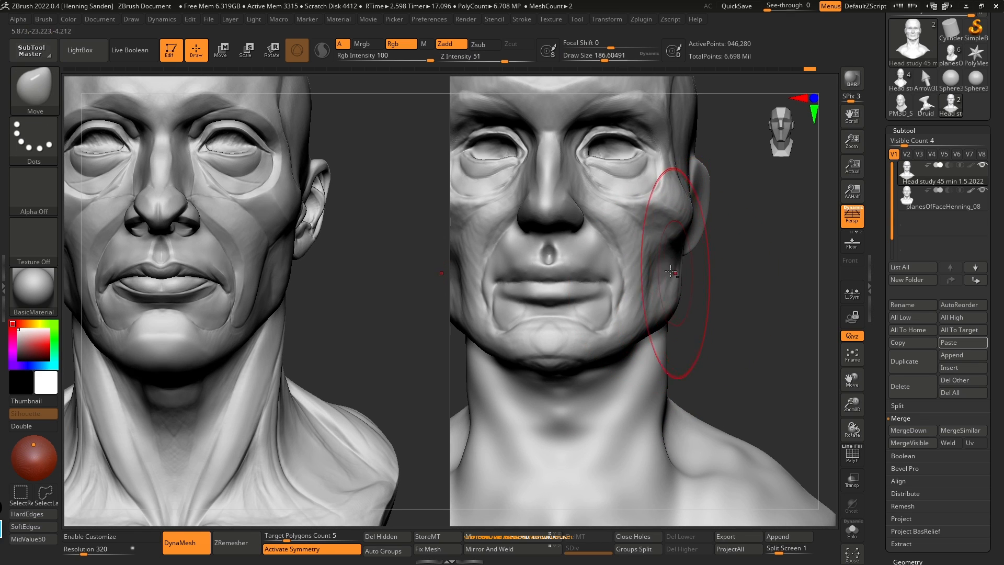
ctrl+right_drag(676, 304, 683, 289)
key(s)
drag(682, 291, 679, 272)
key(s)
Step: Shift the cheekbone's side contour and the cheek below the eye with the Move brush at varied sizes
alt+right_drag(675, 228, 686, 272)
key(s)
mouse_move(685, 271)
mouse_down()
mouse_move(698, 237)
mouse_move(678, 238)
mouse_up()
key(s)
key(s)
drag(627, 219, 626, 223)
mouse_move(636, 234)
ctrl+right_down()
mouse_move(660, 253)
mouse_move(701, 257)
mouse_move(695, 212)
mouse_move(683, 203)
mouse_move(656, 275)
mouse_move(610, 309)
mouse_move(663, 343)
mouse_move(652, 318)
mouse_move(671, 312)
mouse_move(643, 298)
mouse_move(670, 307)
ctrl+right_up()
Step: Switch to ClayBuildup at a draw size of about 62 for shaping the side of the jaw
key(b)
key(c)
key(b)
key(s)
drag(670, 307, 650, 307)
Step: Outline the sternocleidomastoid muscle from behind the ear to the collarbone with annotation strokes on both the reference and the sculpt
mouse_move(700, 300)
right_down()
mouse_move(668, 287)
mouse_move(673, 279)
right_up()
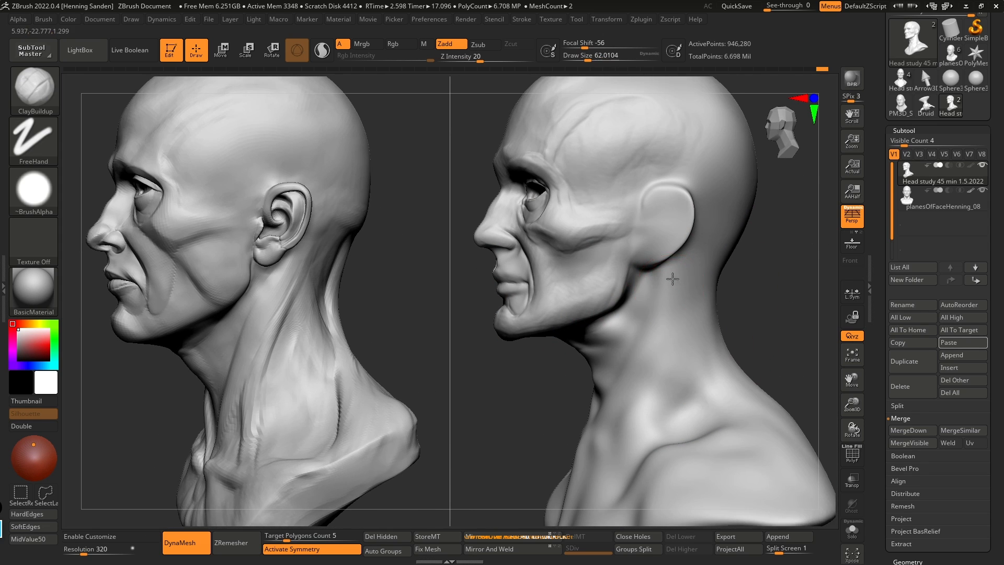
right_drag(648, 320, 649, 285)
mouse_move(684, 248)
right_down()
mouse_move(670, 254)
mouse_move(680, 270)
right_up()
key(bracketleft)
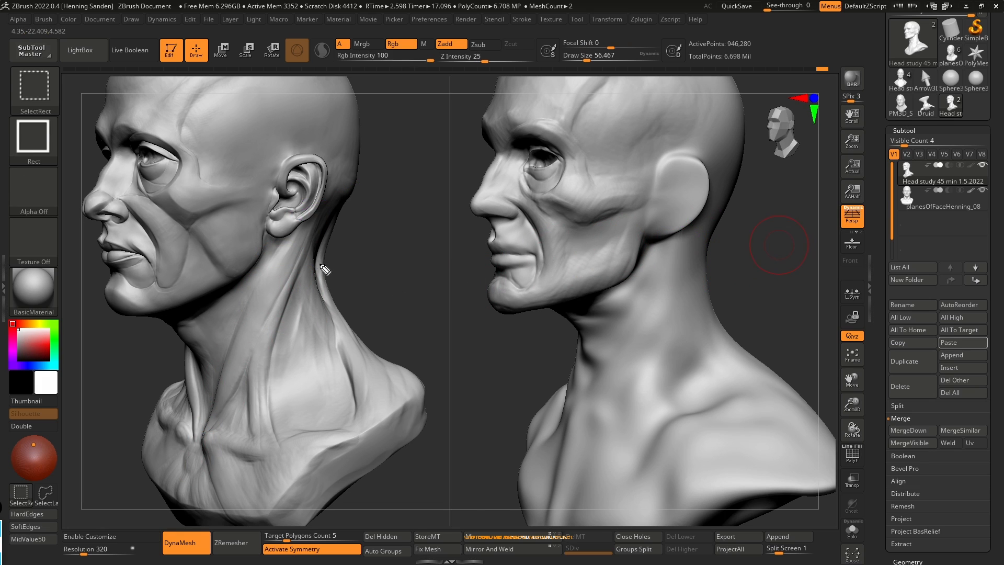
mouse_move(202, 440)
mouse_down()
mouse_move(272, 445)
mouse_move(313, 250)
mouse_up()
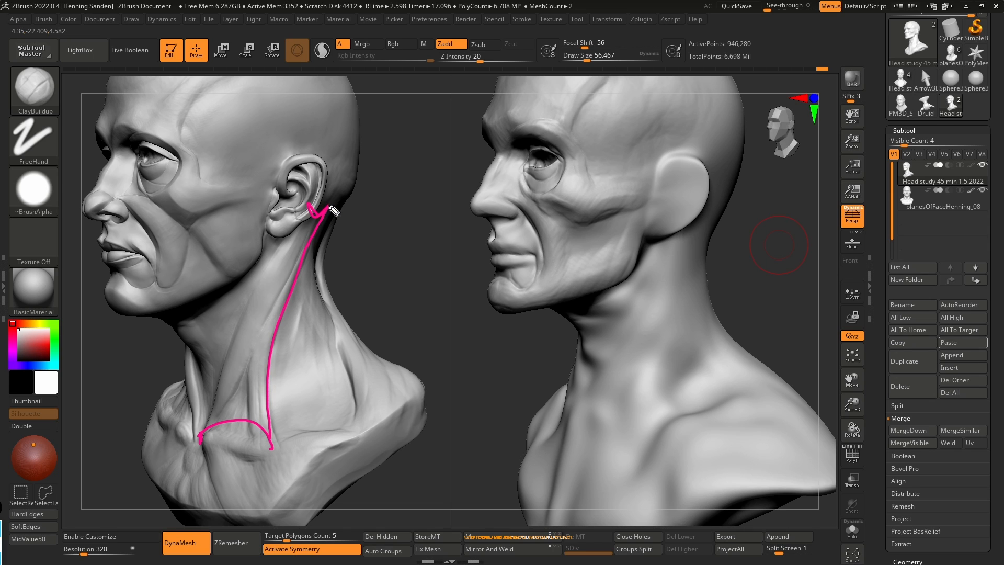
drag(310, 215, 195, 432)
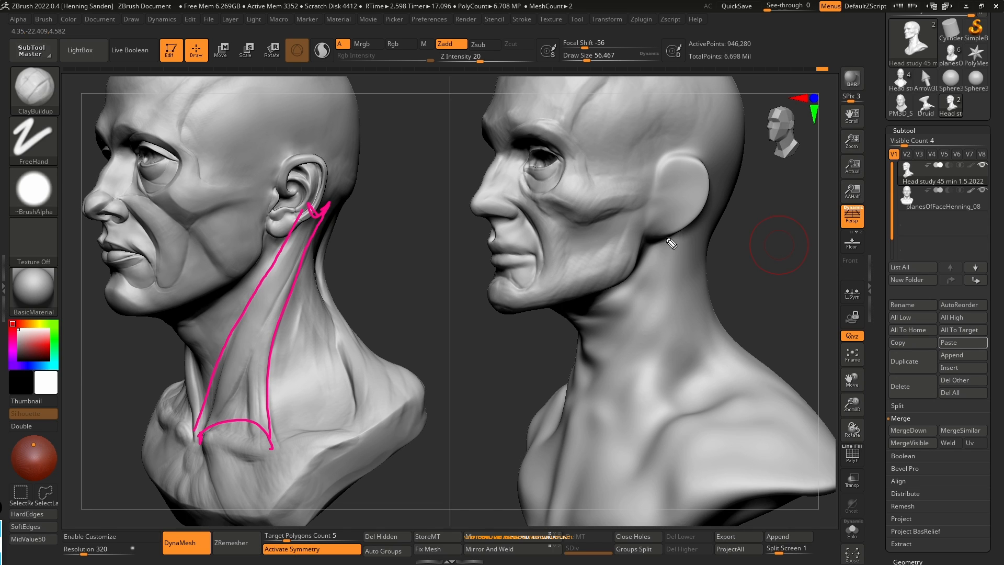
mouse_move(680, 229)
mouse_down()
mouse_move(581, 447)
mouse_move(628, 444)
mouse_up()
drag(638, 400, 697, 220)
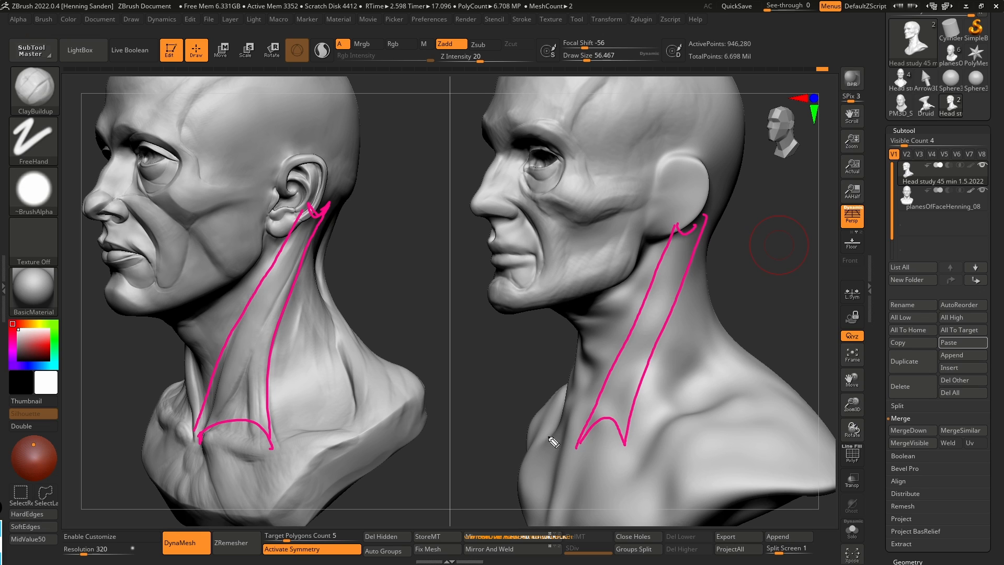
Step: Mark the collarbone and the trapezius edge on the reference with annotation strokes, and clear all the annotations
drag(254, 440, 381, 429)
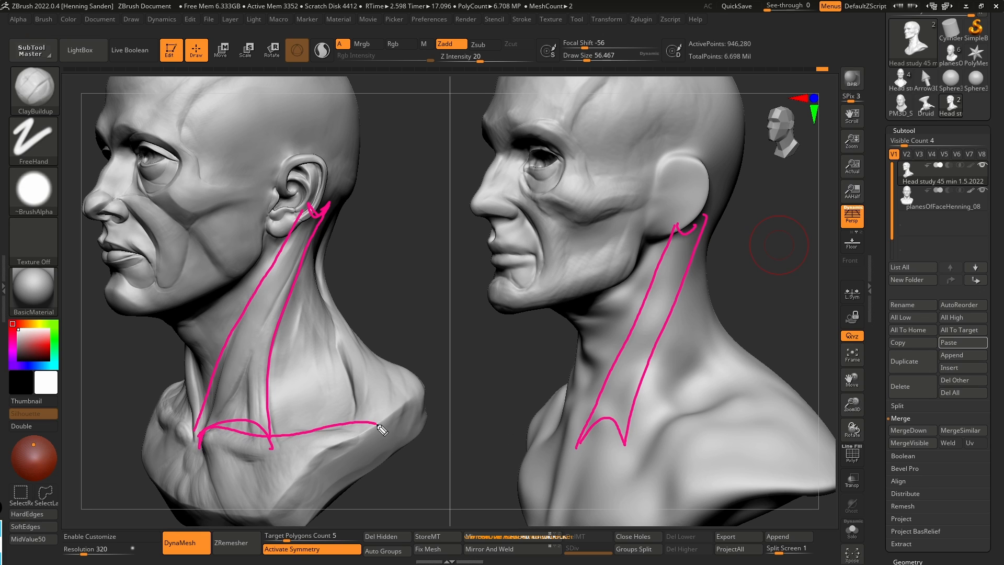
drag(236, 462, 388, 437)
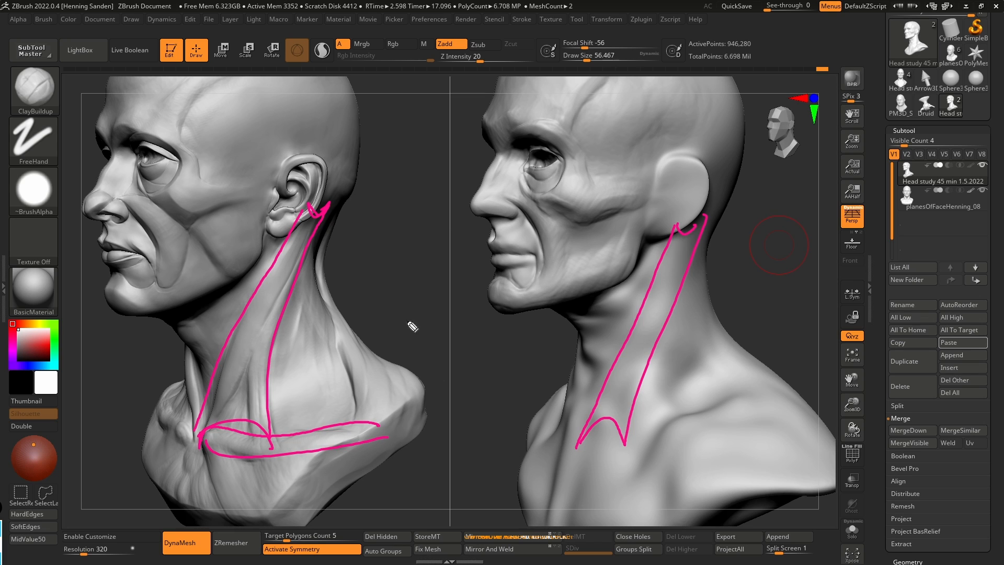
drag(322, 268, 366, 429)
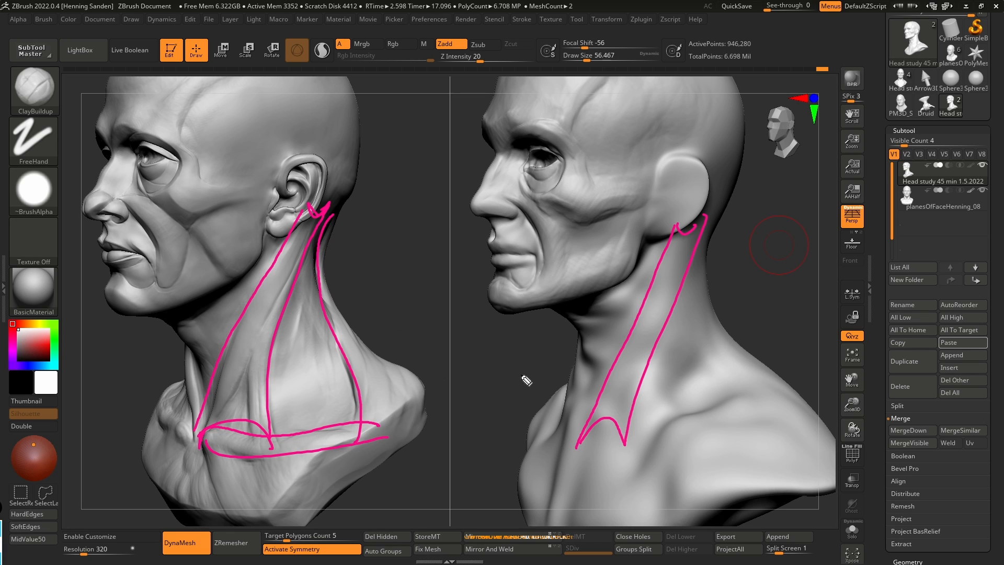
key(e)
Step: Build up the neck and the area beneath the jaw with broad ClayBuildup strokes at a large draw size
mouse_move(617, 392)
right_down()
mouse_move(620, 413)
mouse_move(608, 372)
mouse_move(607, 434)
mouse_move(645, 410)
mouse_move(688, 434)
right_up()
mouse_move(691, 427)
mouse_down()
mouse_move(702, 412)
mouse_move(585, 487)
mouse_move(552, 450)
mouse_move(618, 471)
mouse_move(670, 440)
mouse_move(613, 446)
mouse_up()
mouse_move(631, 400)
right_down()
mouse_move(622, 366)
mouse_move(650, 333)
right_up()
mouse_move(630, 328)
mouse_down()
mouse_move(573, 395)
mouse_move(596, 325)
mouse_move(569, 377)
mouse_up()
right_drag(607, 363, 583, 345)
drag(620, 277, 581, 361)
right_drag(581, 361, 601, 316)
Step: Fill out the base of the neck towards the upper chest and shoulder with ClayBuildup at a draw size of about 192
drag(601, 315, 555, 335)
right_drag(556, 335, 555, 290)
mouse_move(591, 319)
mouse_down()
mouse_move(568, 348)
mouse_move(562, 389)
mouse_up()
right_drag(564, 361, 627, 396)
mouse_move(627, 396)
mouse_down()
mouse_move(581, 429)
mouse_move(667, 411)
mouse_up()
mouse_move(667, 411)
right_down()
mouse_move(649, 338)
mouse_move(702, 313)
right_up()
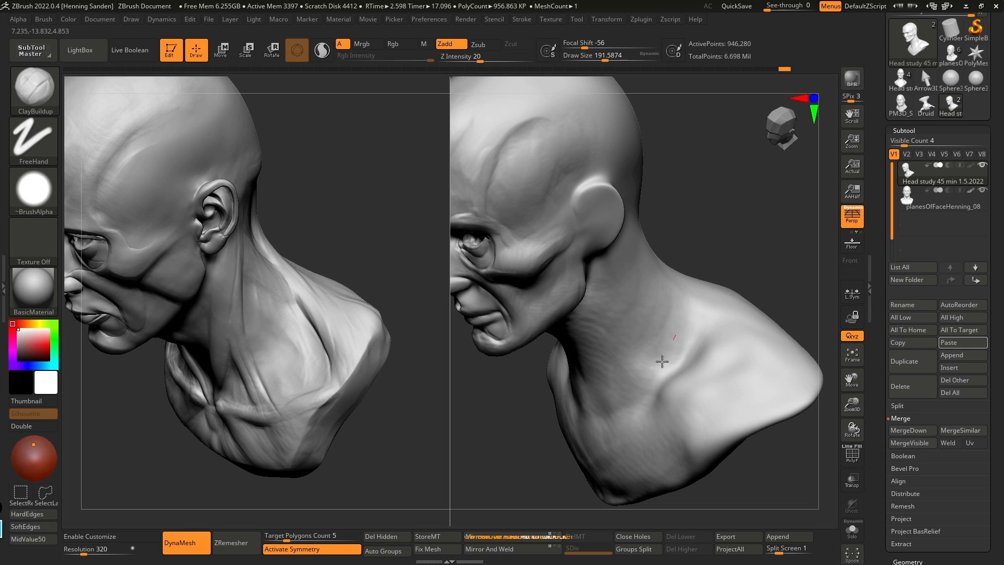
Step: Refine the side of the neck below the ear with ClayBuildup at a draw size of about 149
mouse_move(645, 280)
right_down()
mouse_move(673, 251)
mouse_move(662, 289)
mouse_move(631, 220)
mouse_move(695, 219)
mouse_move(642, 279)
right_up()
key(s)
mouse_move(626, 240)
mouse_down()
mouse_move(625, 231)
mouse_move(606, 255)
mouse_up()
right_drag(607, 256, 627, 236)
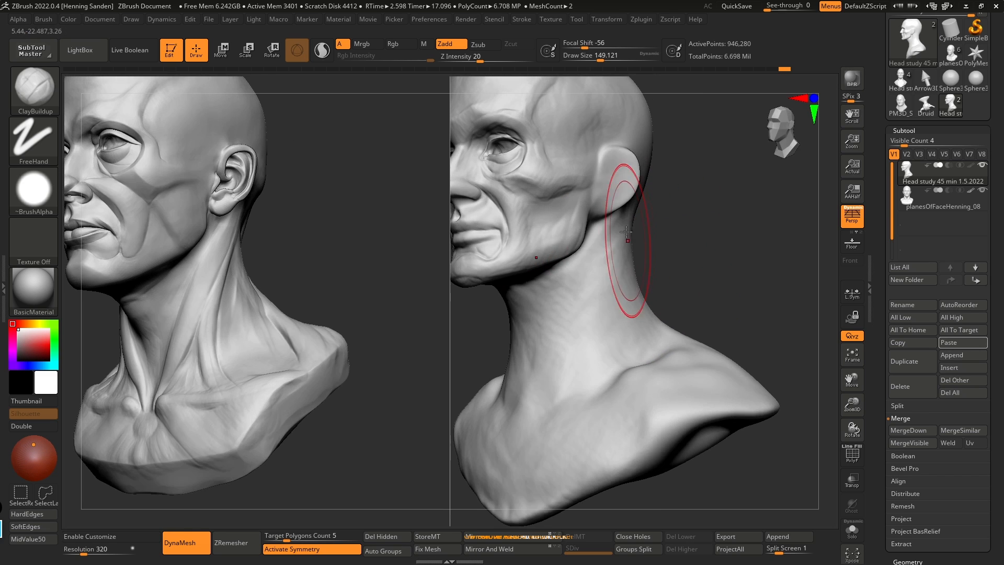
Step: Mark the slanted front, back and base lines of the neck in profile on both heads with annotation strokes, and clear them
right_drag(601, 278, 711, 288)
mouse_move(677, 325)
right_down()
mouse_move(681, 373)
mouse_move(698, 350)
mouse_move(675, 340)
mouse_move(694, 326)
right_up()
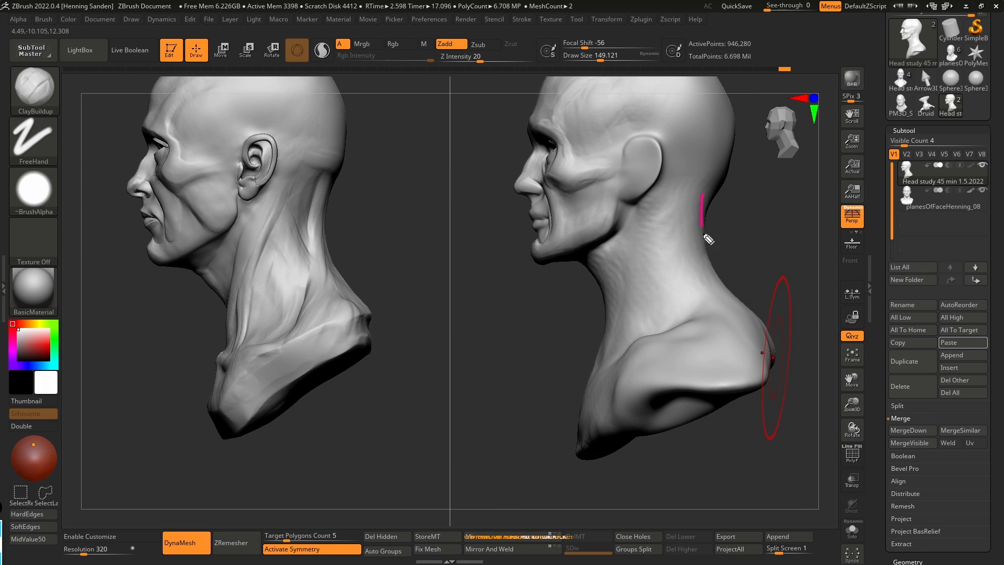
drag(734, 280, 569, 401)
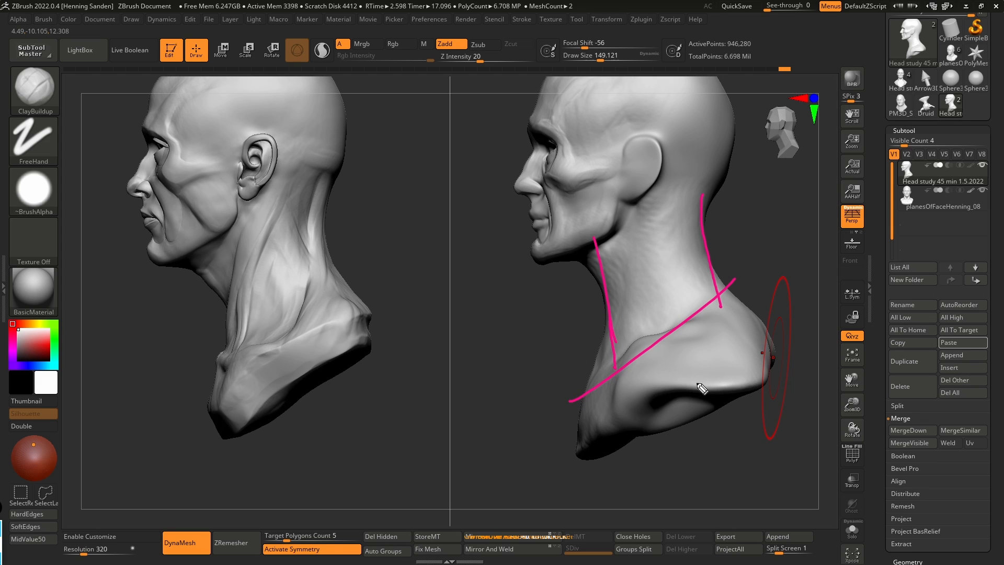
mouse_move(314, 177)
mouse_down()
mouse_move(331, 297)
mouse_move(225, 360)
mouse_up()
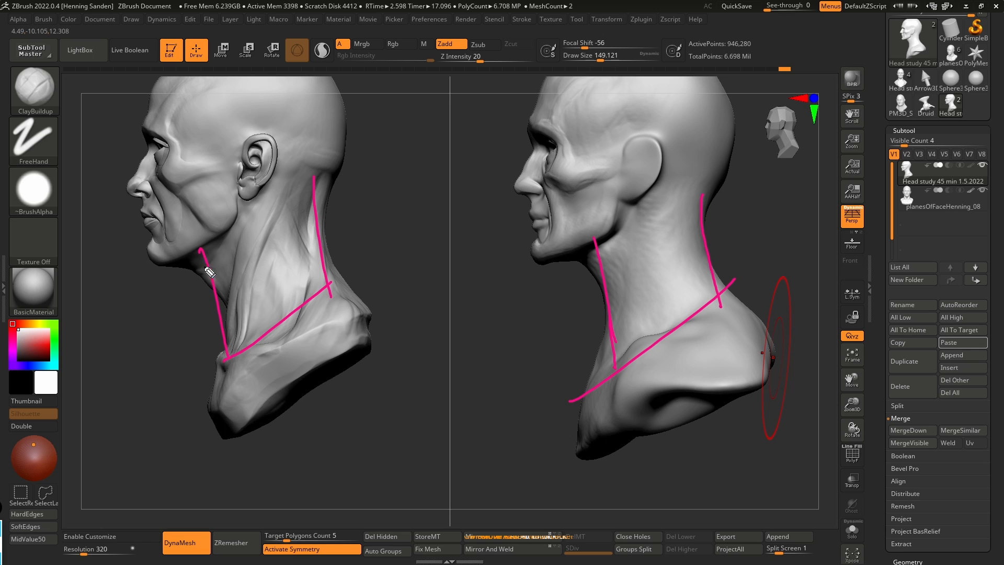
key(ctrl+shift+6)
Step: Reshape the neck base, shoulder and chest contours in profile with the Move brush
mouse_move(552, 392)
mouse_down()
mouse_move(691, 336)
mouse_move(750, 335)
mouse_move(733, 342)
mouse_up()
key(b)
key(m)
key(v)
key(s)
key(s)
drag(690, 307, 679, 307)
drag(688, 263, 678, 270)
drag(598, 353, 602, 358)
drag(536, 361, 680, 355)
Step: Switch to ClayBuildup and build up the transition from the neck into the shoulder
key(b)
key(c)
key(b)
mouse_move(694, 298)
mouse_down()
mouse_move(694, 362)
mouse_move(634, 340)
mouse_move(667, 381)
mouse_up()
key(s)
right_drag(667, 380, 645, 387)
mouse_move(645, 387)
mouse_down()
mouse_move(623, 388)
mouse_move(659, 369)
mouse_up()
right_drag(686, 359, 672, 345)
drag(672, 338, 656, 362)
Step: Shape the upper chest and the pit of the neck with ClayBuildup at a draw size of about 65
right_drag(666, 400, 663, 381)
mouse_move(663, 380)
mouse_down()
mouse_move(680, 408)
mouse_move(628, 350)
mouse_up()
right_drag(630, 387, 625, 368)
drag(625, 366, 603, 337)
mouse_move(607, 378)
right_down()
mouse_move(644, 314)
mouse_move(621, 388)
right_up()
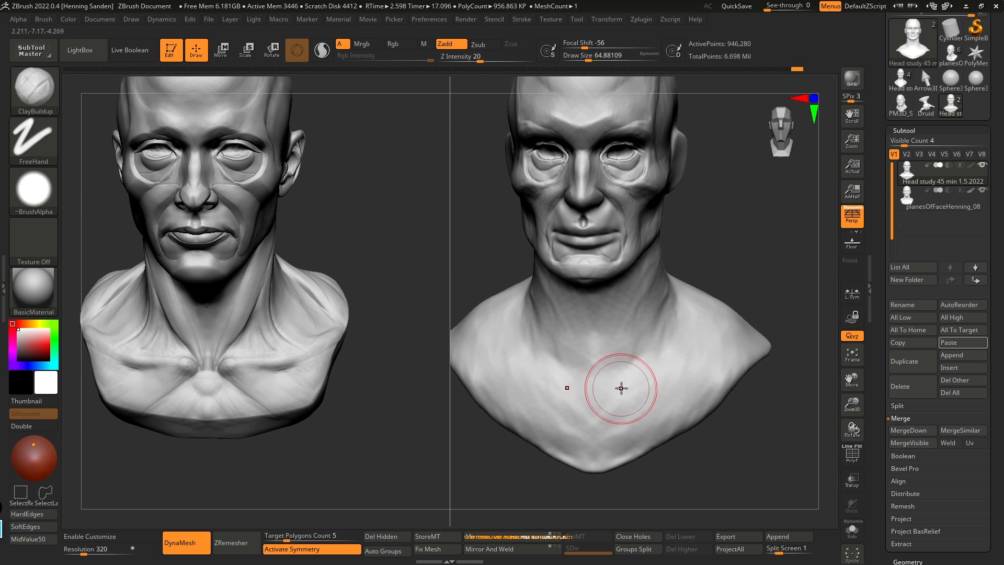
Step: Build up the collarbones from the pit of the neck to the shoulders with ClayBuildup at draw sizes of about 54 and 44
key(s)
drag(615, 394, 638, 376)
right_drag(638, 375, 727, 375)
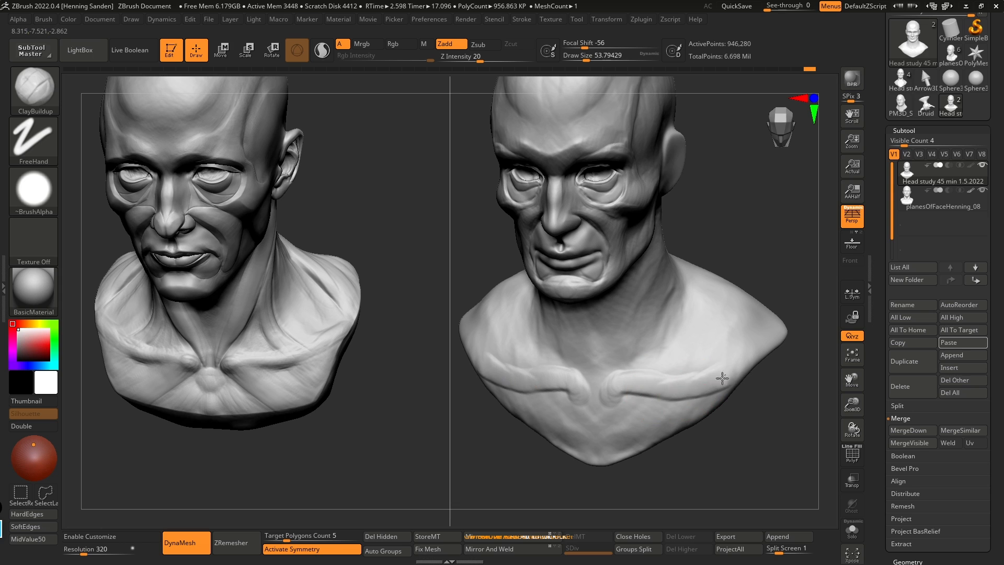
shift+right_drag(661, 395, 627, 400)
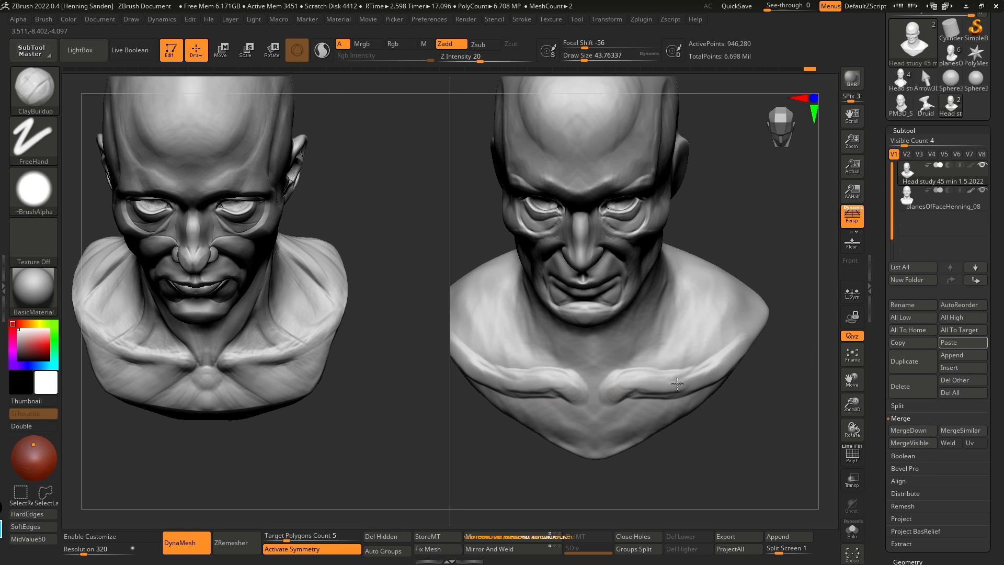
drag(743, 339, 704, 365)
mouse_move(703, 365)
right_down()
mouse_move(690, 343)
mouse_move(704, 363)
right_up()
Step: Adjust the shoulders and outer collarbones with the Move brush at a draw size of about 245
key(b)
key(m)
key(v)
key(s)
drag(706, 361, 728, 361)
mouse_move(727, 362)
mouse_down()
mouse_move(714, 377)
mouse_move(730, 365)
mouse_up()
right_drag(724, 359, 702, 341)
key(s)
drag(677, 351, 682, 350)
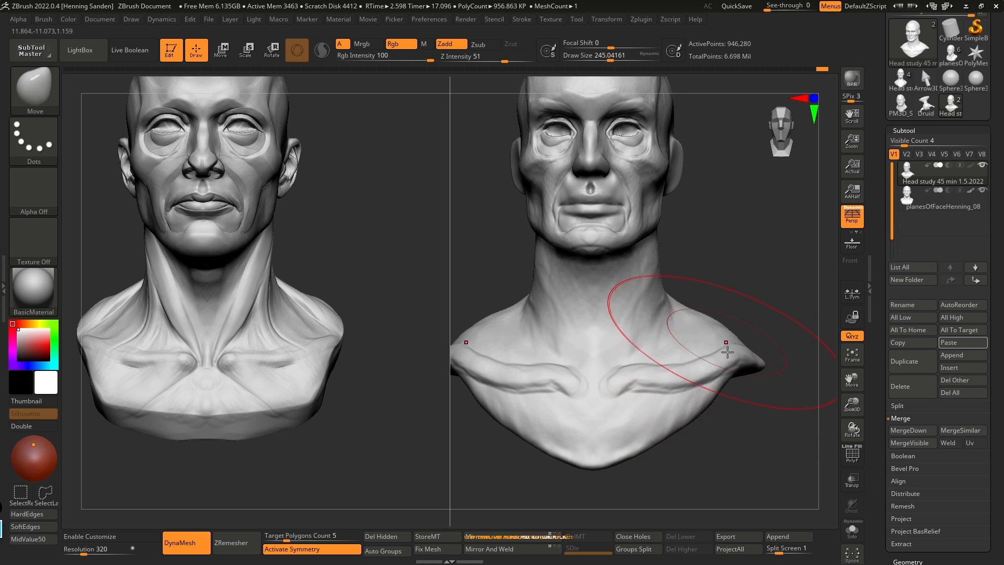
Step: Try to reshape the shoulders and collarbones with the Move brush at a draw size of about 217, and undo the changes
right_drag(729, 343, 731, 362)
key(s)
mouse_move(717, 369)
mouse_down()
mouse_move(696, 381)
mouse_move(705, 368)
mouse_up()
key(s)
key(s)
drag(706, 367, 714, 351)
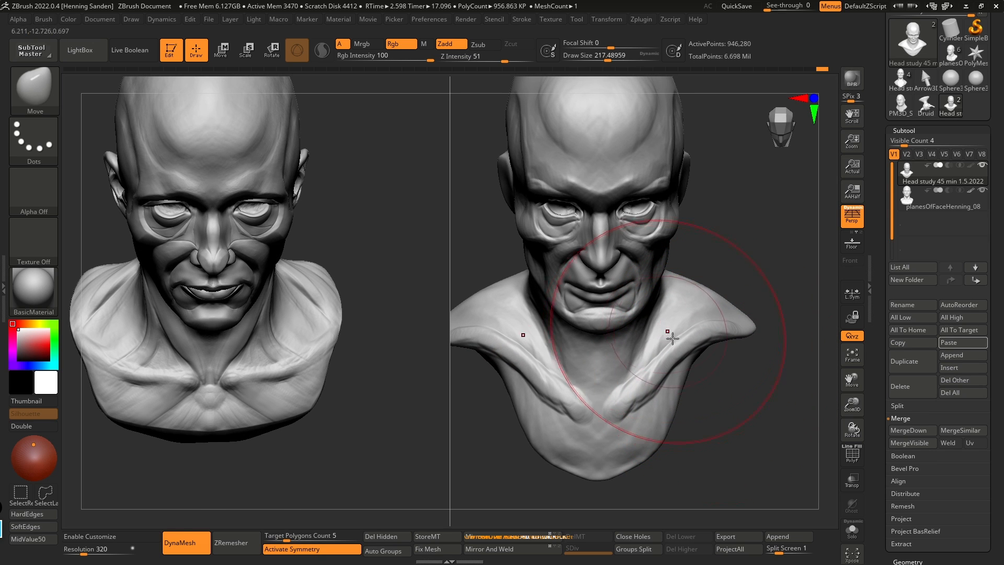
key(ctrl+z)
key(ctrl+z)
Step: Adjust the curve of the collarbones from the front with the Move brush at a draw size of about 167 and smaller
key(bracketleft)
drag(677, 379, 671, 390)
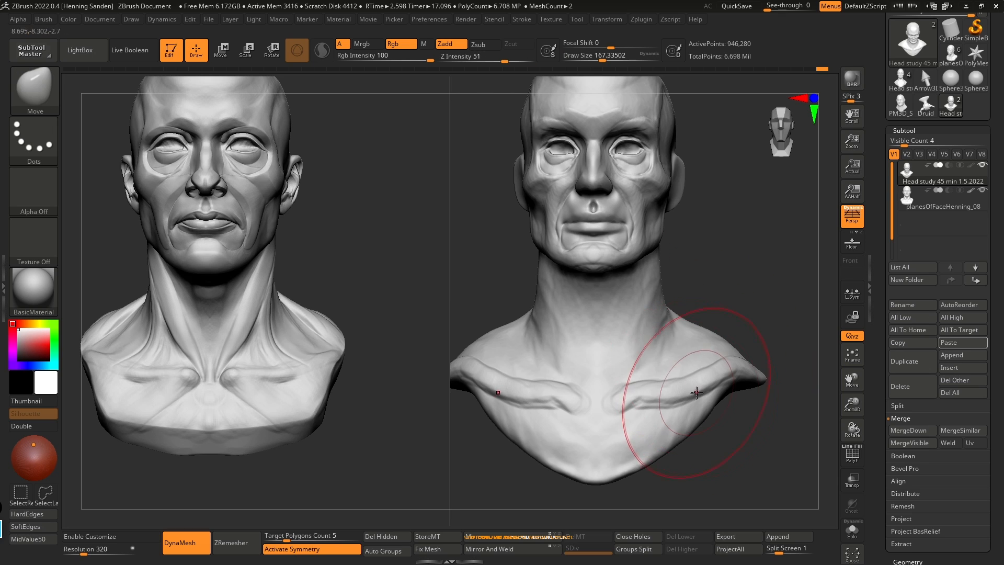
key(s)
mouse_move(643, 386)
mouse_down()
mouse_move(679, 361)
mouse_move(740, 385)
mouse_move(685, 382)
mouse_up()
key(bracketleft)
drag(630, 403, 637, 388)
right_drag(637, 388, 683, 369)
drag(683, 369, 715, 363)
Step: Adjust the slope from the side of the neck into the shoulder with the Move brush
mouse_move(688, 390)
right_down()
mouse_move(698, 365)
mouse_move(657, 361)
right_up()
key(s)
drag(655, 362, 654, 361)
mouse_move(623, 347)
mouse_down()
mouse_move(653, 316)
mouse_move(637, 307)
mouse_up()
key(s)
key(s)
key(s)
alt+right_drag(638, 308, 652, 334)
Step: Build up the trapezius from the back of the neck down to the shoulder with ClayBuildup at a draw size of about 90
key(b)
key(c)
key(b)
key(s)
drag(653, 301, 636, 302)
mouse_move(637, 305)
right_down()
mouse_move(740, 397)
mouse_move(644, 277)
right_up()
key(s)
drag(646, 272, 643, 271)
right_drag(648, 258, 645, 233)
mouse_move(650, 248)
mouse_down()
mouse_move(661, 274)
mouse_move(656, 262)
mouse_move(660, 406)
mouse_up()
mouse_move(668, 381)
right_down()
mouse_move(684, 280)
mouse_move(635, 235)
right_up()
right_drag(603, 401, 618, 411)
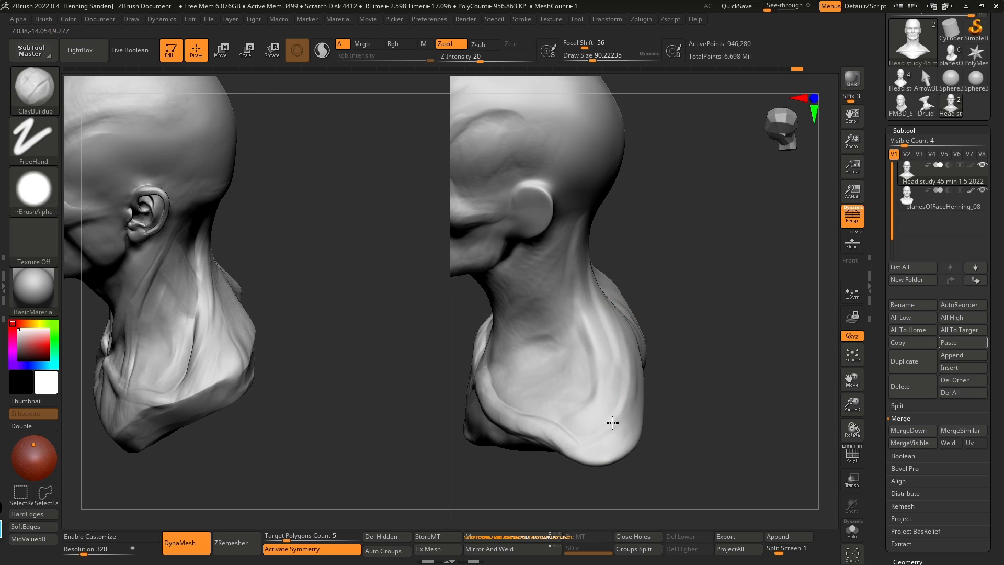
mouse_move(567, 432)
right_down()
mouse_move(594, 302)
mouse_move(593, 221)
right_up()
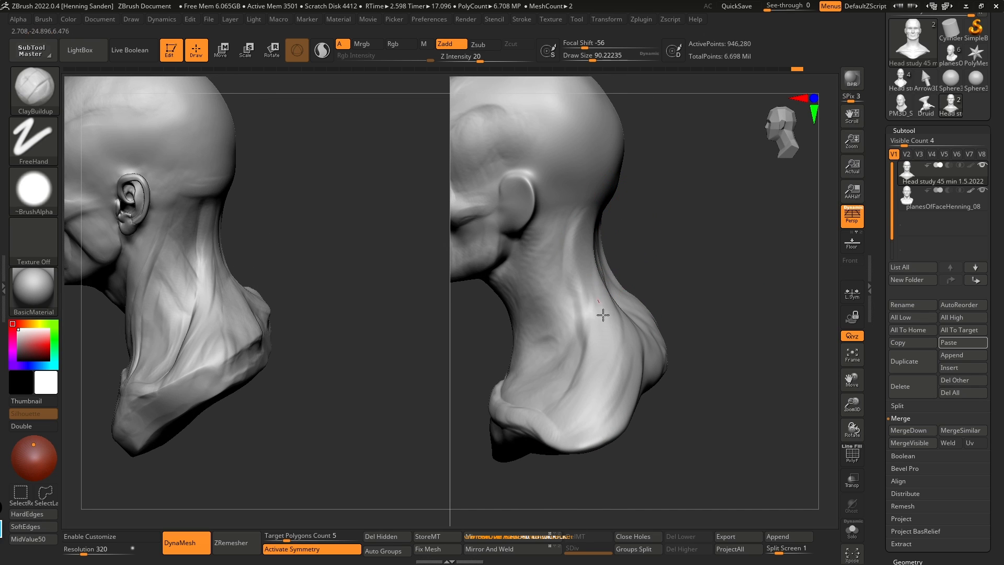
Step: Shape the shoulder, the outer collarbone and the muscle behind the ear with ClayBuildup
right_drag(576, 415, 596, 245)
drag(607, 356, 572, 381)
right_drag(549, 392, 571, 375)
drag(538, 371, 513, 407)
mouse_move(515, 405)
right_down()
mouse_move(603, 385)
mouse_move(606, 284)
right_up()
drag(560, 235, 564, 287)
Step: Build up the sternocleidomastoid along the side of the neck with ClayBuildup at a draw size of about 108
mouse_move(565, 287)
right_down()
mouse_move(675, 293)
mouse_move(634, 287)
mouse_move(617, 272)
right_up()
key([)
key(])
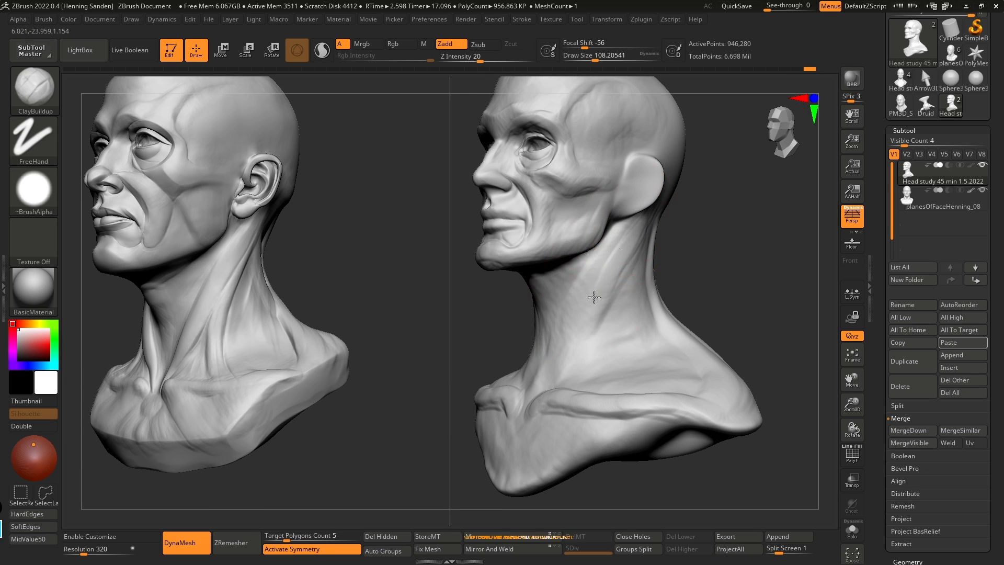
right_drag(554, 335, 578, 330)
mouse_move(579, 330)
mouse_down()
mouse_move(588, 298)
mouse_move(605, 289)
mouse_move(579, 314)
mouse_move(542, 403)
mouse_up()
key(s)
right_drag(594, 301, 560, 308)
mouse_move(559, 387)
mouse_down()
mouse_move(622, 251)
mouse_move(603, 262)
mouse_up()
Step: Define the sternocleidomastoid from behind the ear down to the inner end of the collarbone with ClayBuildup
right_drag(622, 262, 565, 282)
drag(654, 175, 621, 230)
right_drag(591, 251, 630, 230)
drag(630, 191, 580, 340)
right_drag(601, 296, 609, 294)
key(s)
drag(610, 293, 599, 294)
drag(540, 429, 559, 392)
Step: Build up the upper trapezius at the back of the neck with ClayBuildup at a draw size of about 104
mouse_move(699, 265)
right_down()
mouse_move(668, 293)
mouse_move(704, 300)
right_up()
mouse_move(689, 200)
mouse_down()
mouse_move(701, 277)
mouse_move(706, 222)
mouse_move(695, 303)
mouse_move(712, 230)
mouse_move(693, 253)
mouse_up()
key(s)
mouse_move(692, 253)
right_down()
mouse_move(704, 347)
mouse_move(672, 296)
mouse_move(645, 283)
right_up()
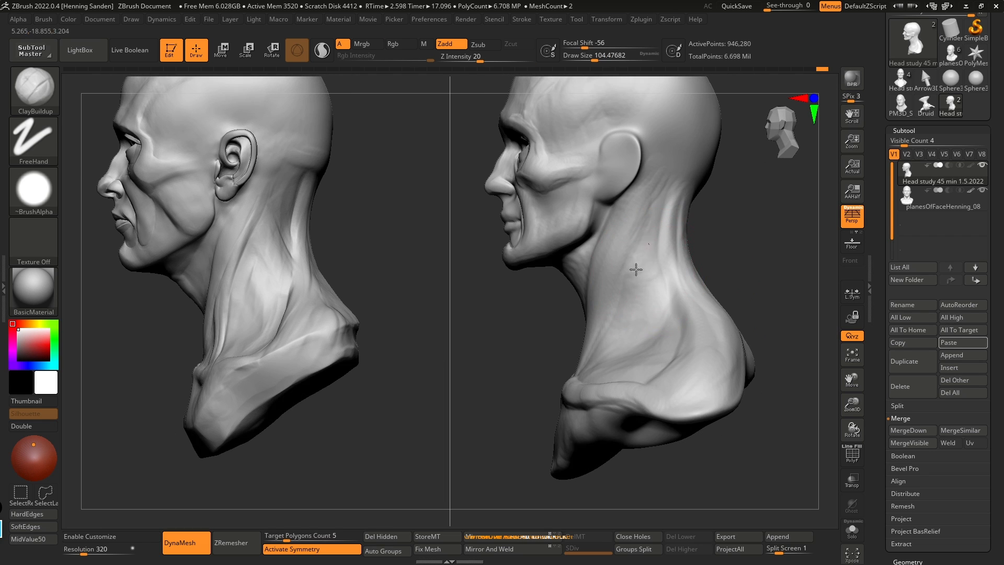
key([)
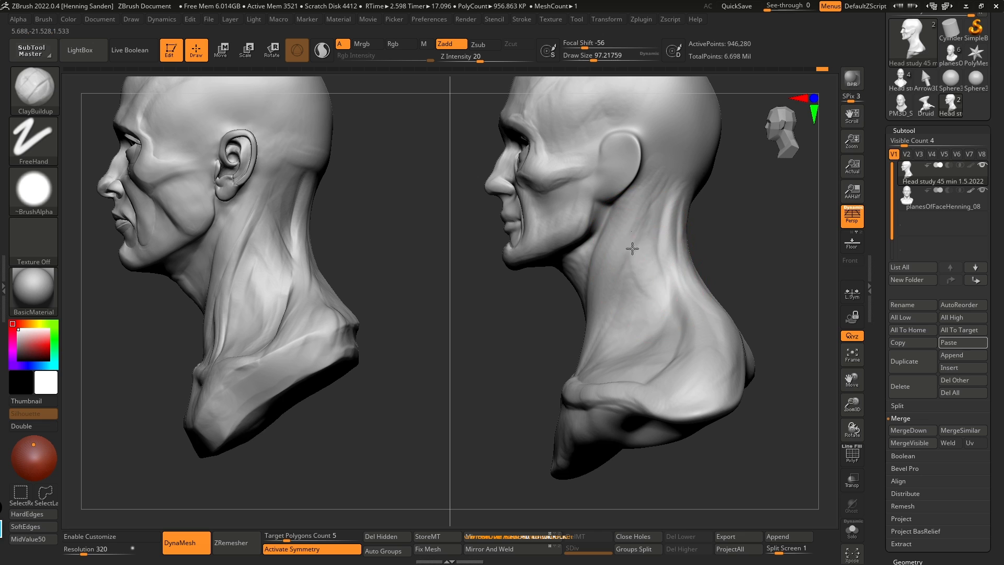
Step: Shape the underside of the jaw and the front of the neck from below with ClayBuildup at a draw size of about 97
right_drag(662, 311, 662, 282)
mouse_move(575, 264)
right_down()
mouse_move(648, 272)
mouse_move(586, 285)
right_up()
mouse_move(596, 334)
right_down()
mouse_move(612, 307)
mouse_move(601, 261)
mouse_move(570, 309)
right_up()
key([)
key(])
key(])
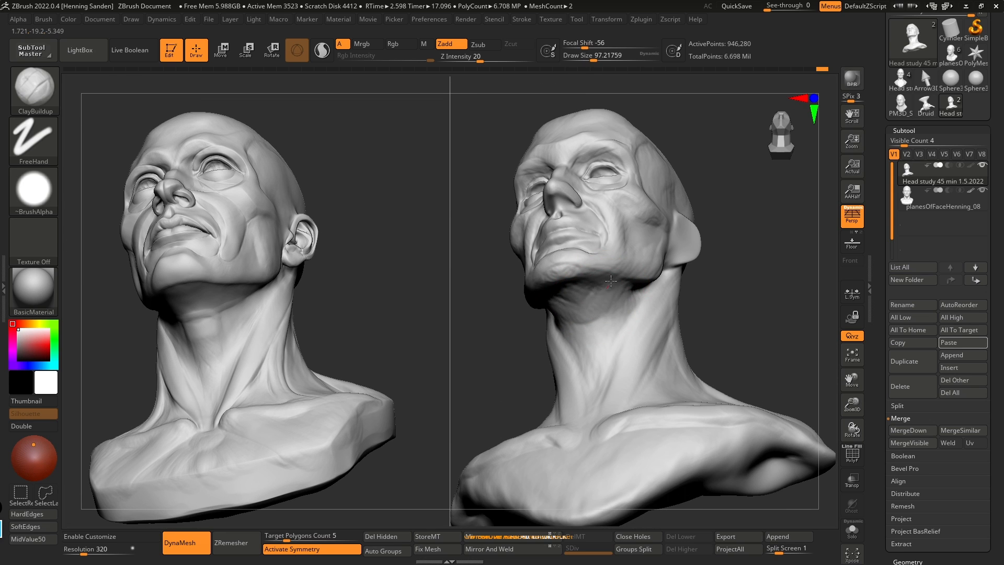
mouse_move(587, 297)
right_down()
mouse_move(597, 329)
mouse_move(601, 316)
right_up()
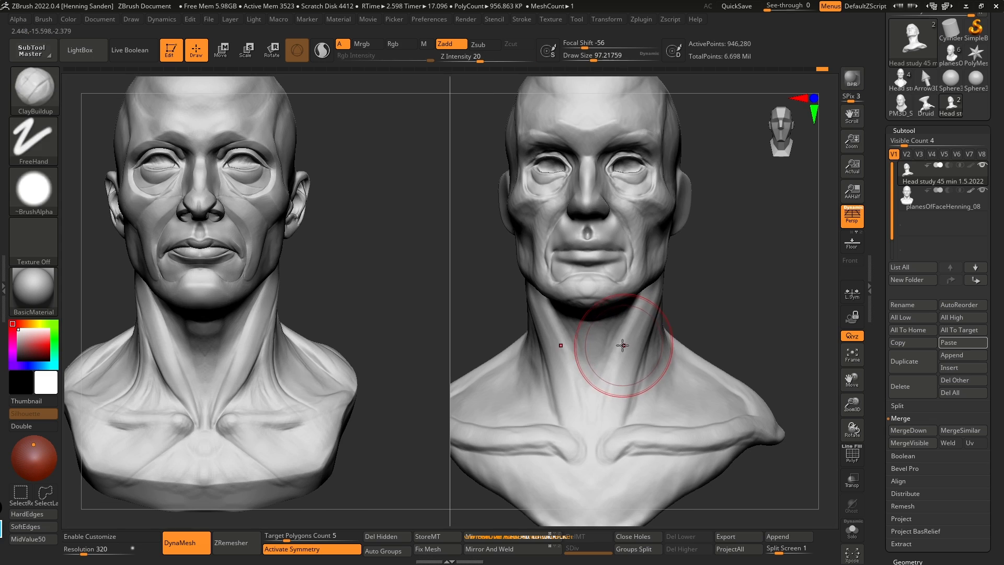
Step: Adjust the side of the neck with the Move brush at a draw size of about 202
key(b)
key(m)
key(v)
drag(647, 336, 663, 324)
ctrl+right_drag(677, 382, 682, 417)
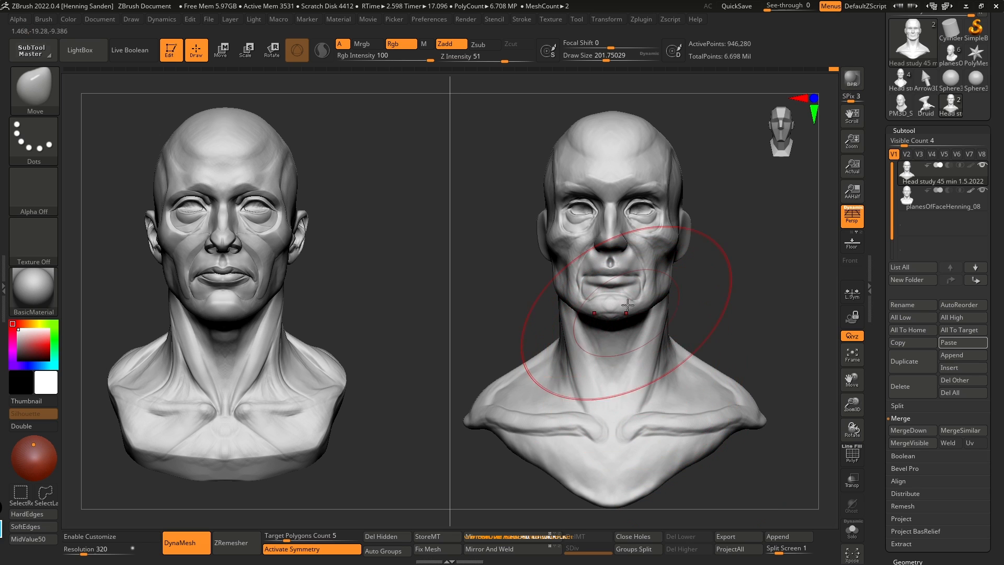
Step: Outline the upper and lower lip forms on both busts with screen annotations, and clear the drawings
alt+right_drag(639, 281, 650, 324)
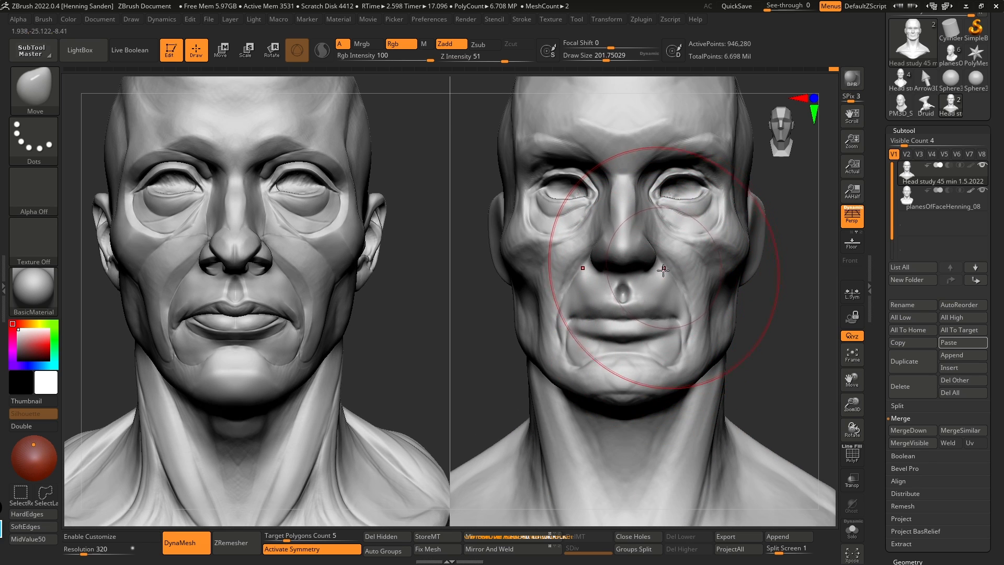
alt+right_drag(641, 298, 649, 318)
key(ctrl+shift+3)
key(ctrl+shift+7)
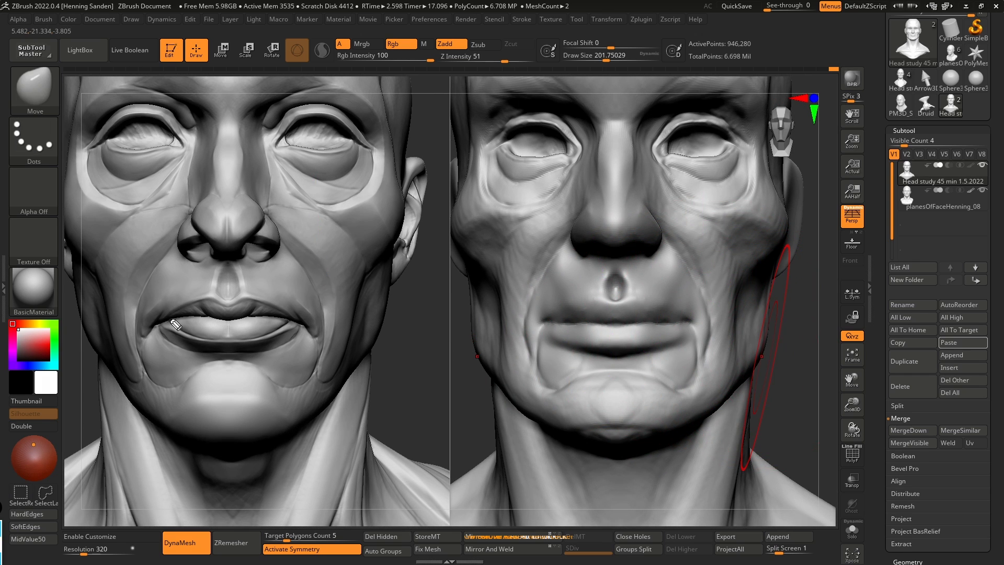
drag(165, 318, 186, 316)
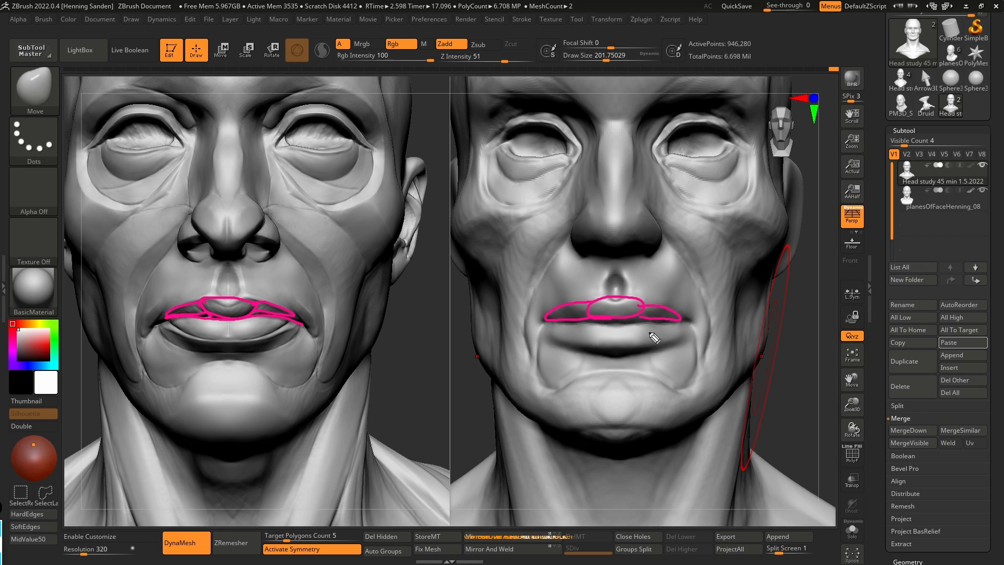
key(e)
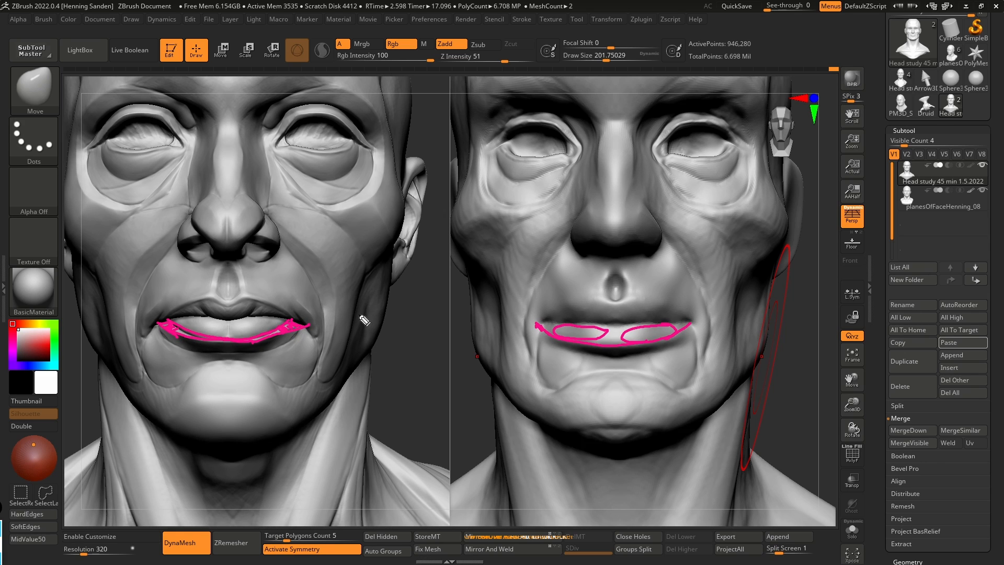
key(Delete)
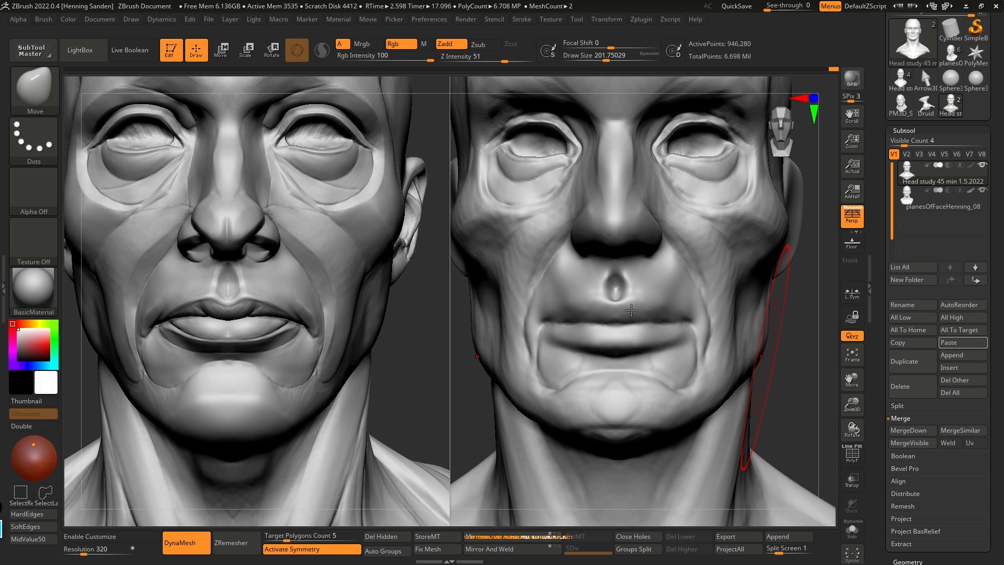
Step: Carve the edge around the upper lip's central tubercle with DamStandard at a draw size of about 35
right_drag(625, 303, 634, 321)
key(s)
drag(634, 320, 612, 315)
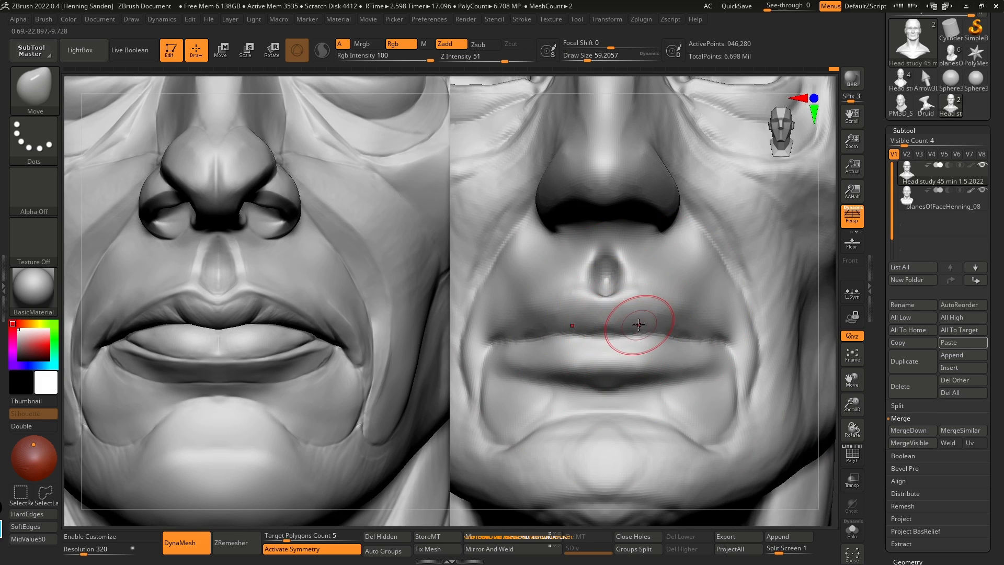
key(b)
key(d)
key(s)
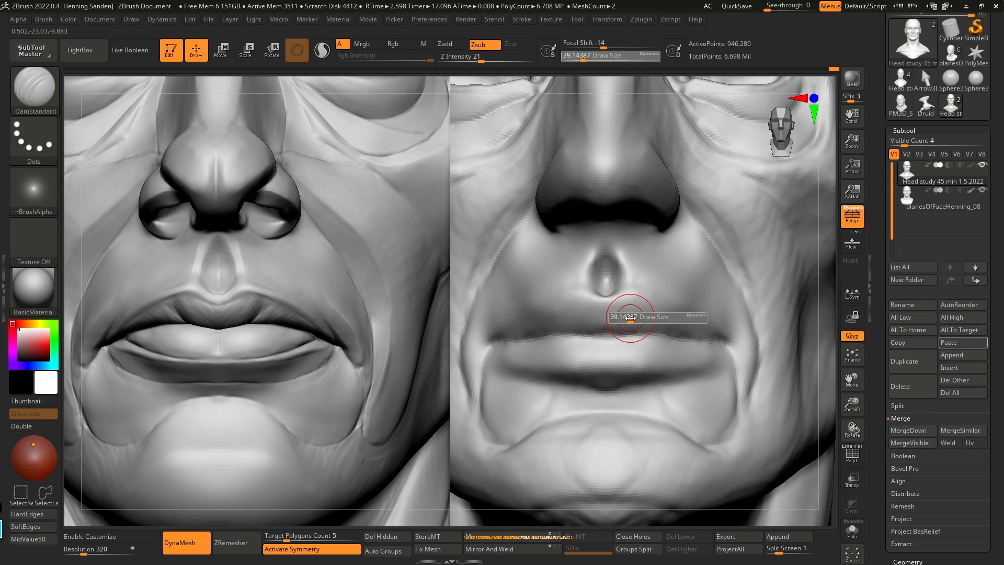
key(s)
mouse_move(632, 319)
mouse_down()
mouse_move(646, 307)
mouse_move(623, 330)
mouse_up()
key(s)
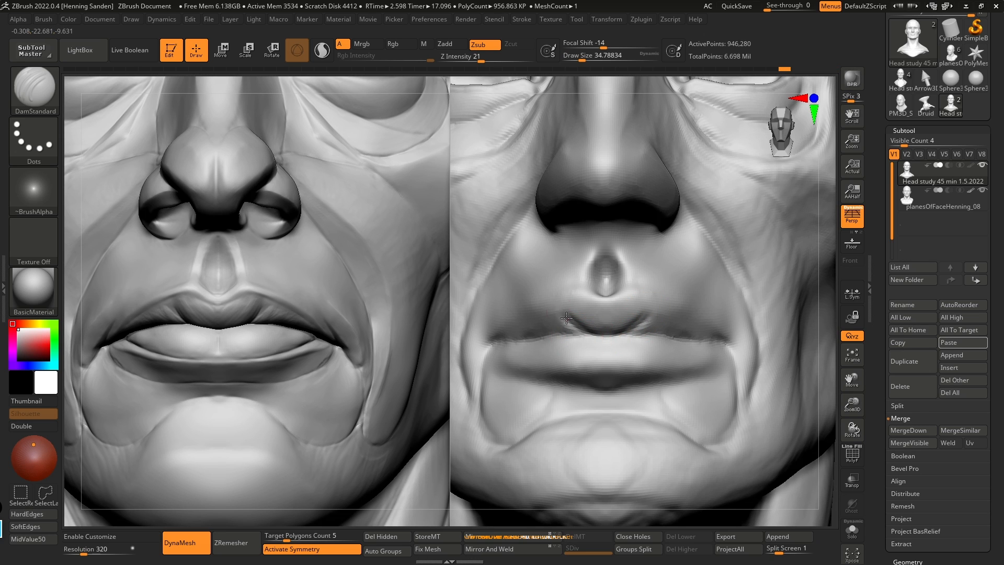
Step: Carve the parting line between the lips from the centre out to the mouth corner with DamStandard
right_drag(625, 334, 650, 334)
drag(652, 336, 673, 335)
right_drag(672, 336, 634, 339)
drag(631, 339, 708, 332)
right_drag(732, 335, 719, 337)
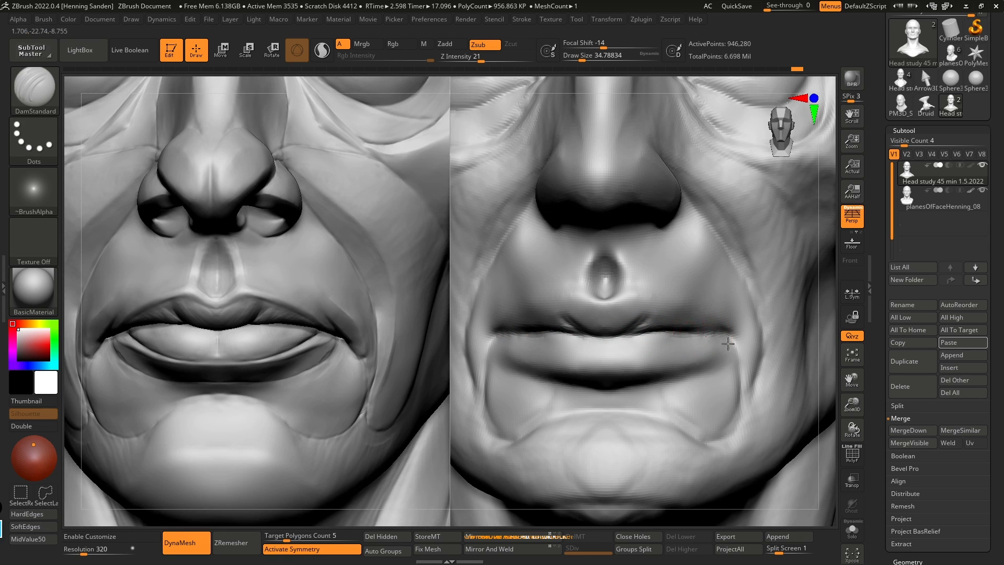
Step: Deepen the mouth corner with DamStandard at a draw size of about 54, and smooth the area just below it
key(s)
drag(731, 340, 734, 341)
right_drag(737, 342, 728, 338)
key(s)
drag(739, 352, 727, 380)
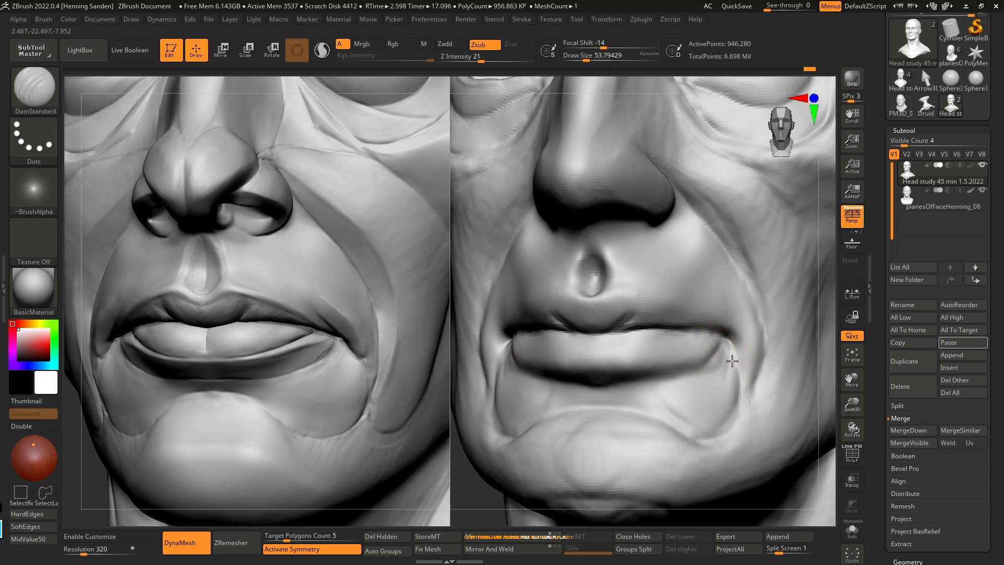
key(shift)
shift+drag(727, 358, 725, 374)
right_drag(720, 366, 726, 367)
key(shift)
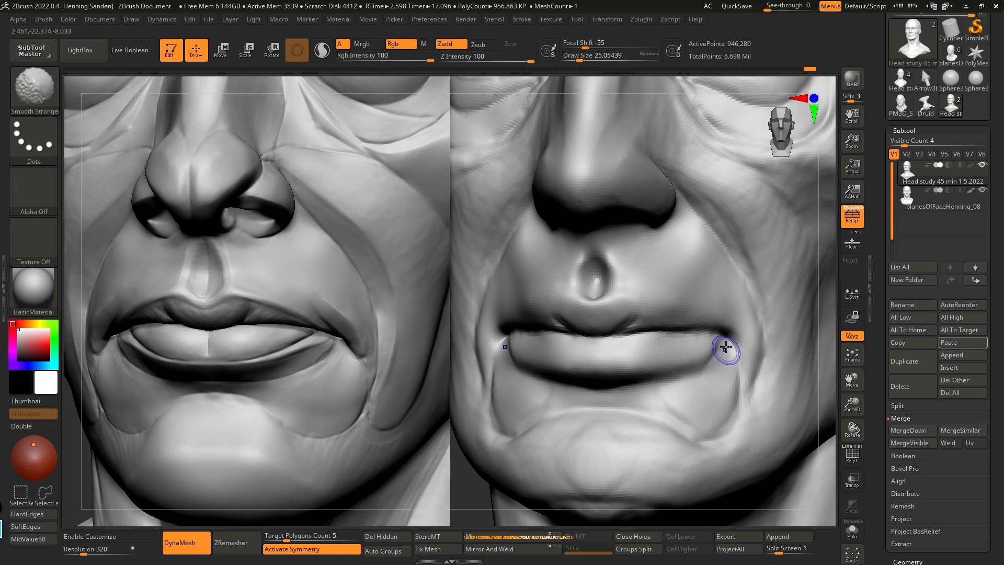
Step: Define the lower lip's outer edge near the mouth corners with DamStandard at a draw size of about 41
key(s)
drag(727, 347, 723, 345)
key(s)
right_drag(718, 341, 726, 343)
key(s)
drag(696, 342, 698, 342)
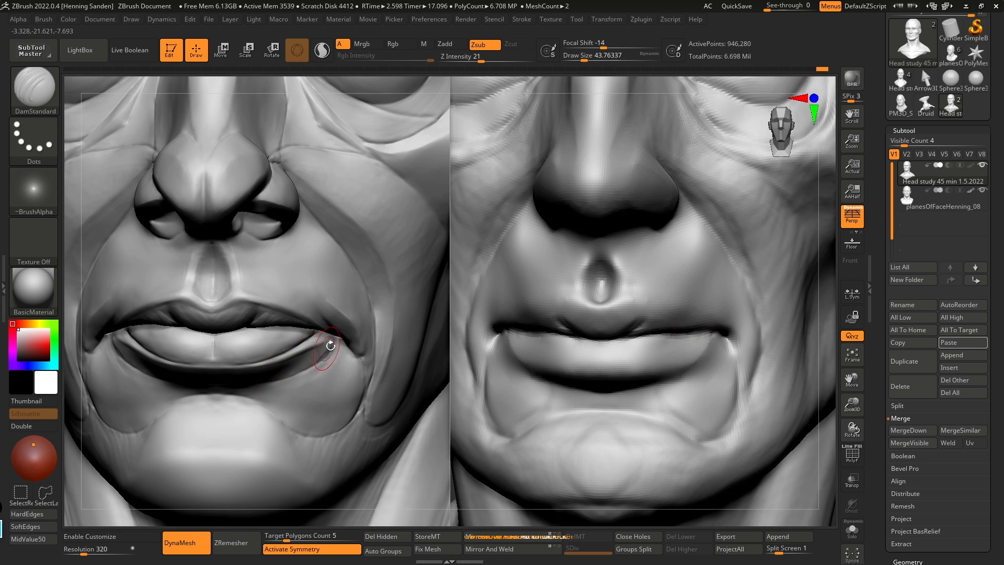
right_drag(690, 337, 712, 339)
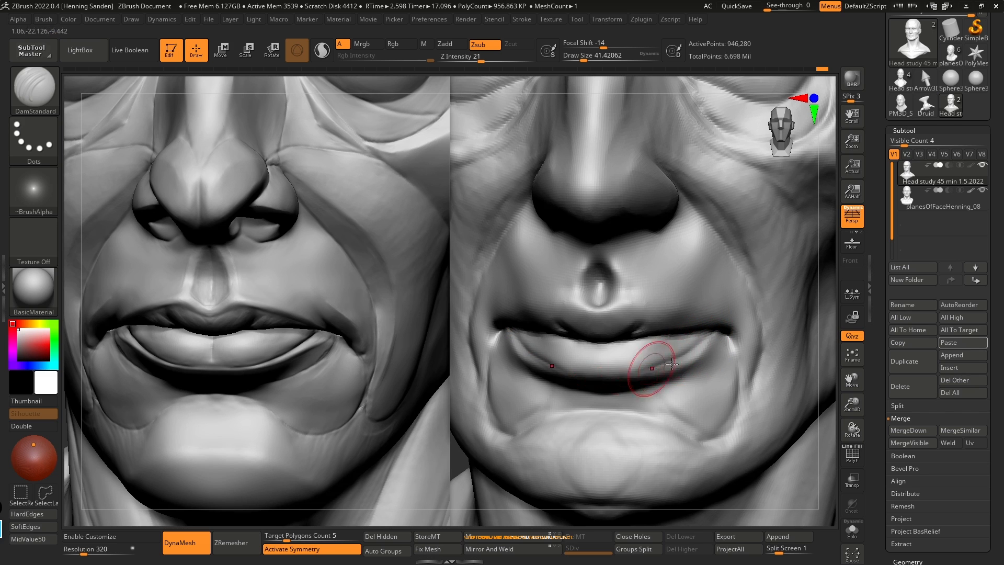
Step: Build up a thin rim along the lower lip's bottom edge with ClayBuildup at a draw size of about 27
mouse_move(657, 377)
right_down()
mouse_move(667, 373)
mouse_move(617, 381)
mouse_move(636, 362)
right_up()
key(b)
key(m)
key(v)
key(b)
key(c)
key(b)
key(bracketleft)
key(bracketleft)
key(bracketleft)
key(bracketleft)
key(bracketleft)
drag(637, 382, 548, 382)
drag(622, 380, 541, 381)
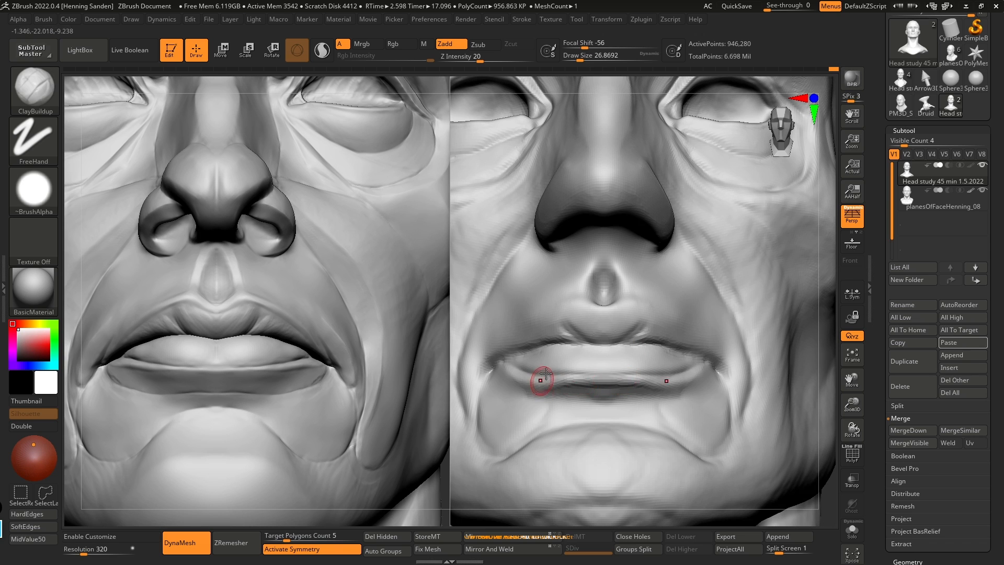
Step: Reshape the outer part of the lower lip's bottom edge with the Move brush
right_drag(651, 385, 663, 385)
key(b)
key(m)
key(v)
key(s)
drag(663, 385, 673, 389)
drag(674, 390, 675, 382)
shift+right_drag(680, 384, 677, 373)
Step: Carve the vertical centre crease and the two pads of the lower lip with DamStandard at a draw size of about 44
key(b)
key(s)
key(t)
key(bracketleft)
key(bracketleft)
key(bracketleft)
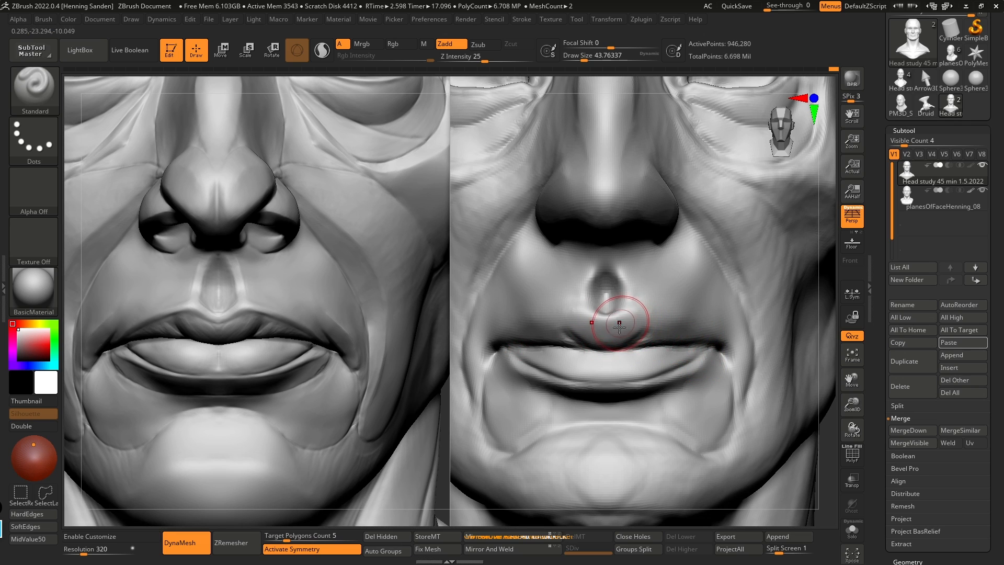
key(b)
key(d)
key(s)
drag(606, 370, 606, 375)
mouse_move(607, 358)
mouse_down()
mouse_move(607, 378)
mouse_move(668, 373)
mouse_up()
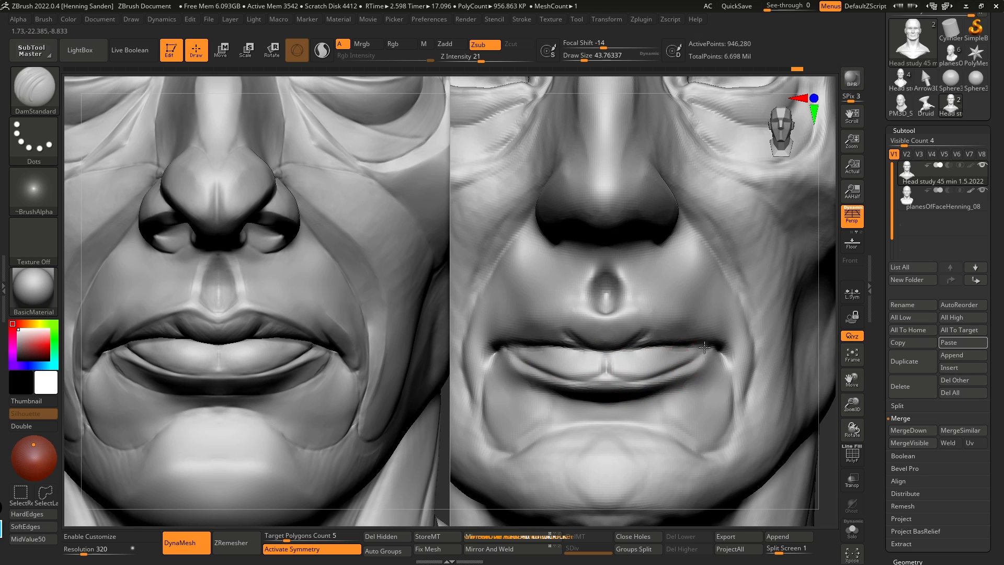
Step: Raise the border of the upper lip toward the mouth corner with the Standard brush at a draw size of about 25
alt+right_drag(591, 372, 656, 371)
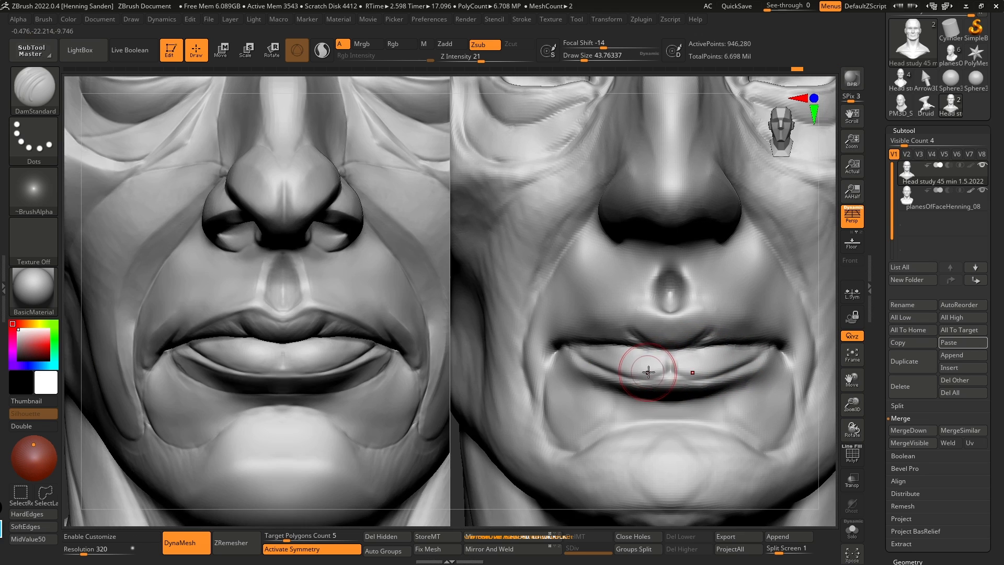
key(bracketright)
key(bracketright)
mouse_move(635, 359)
right_down()
mouse_move(680, 336)
mouse_move(652, 329)
right_up()
key(bracketleft)
key(bracketleft)
key(bracketleft)
key(bracketleft)
drag(626, 337, 678, 331)
right_drag(678, 332, 627, 331)
drag(673, 334, 761, 354)
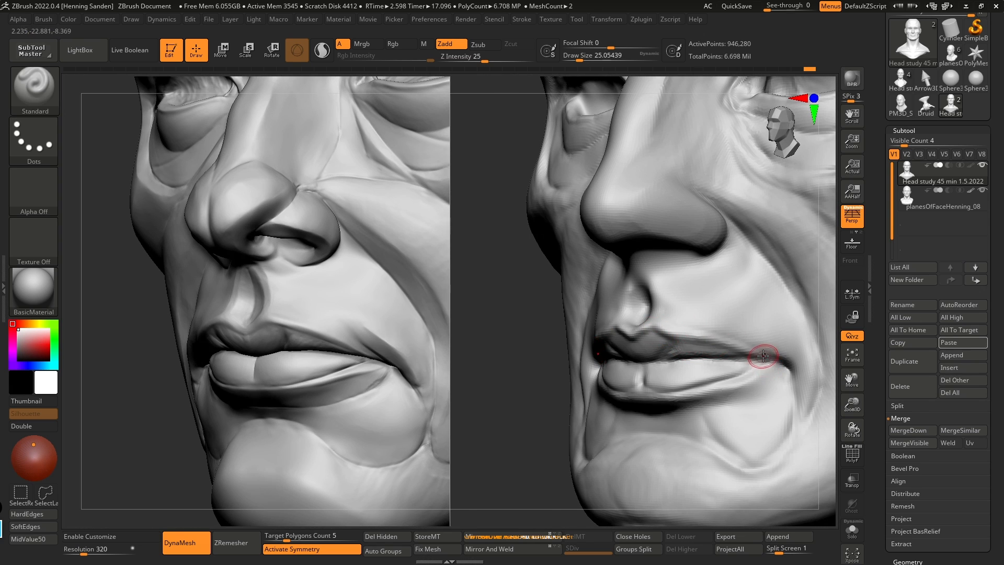
Step: Refine the outer upper lip with the Move brush at a draw size of about 20, and smooth the upper lip border
right_drag(735, 348, 744, 348)
drag(744, 347, 775, 348)
right_drag(775, 348, 737, 349)
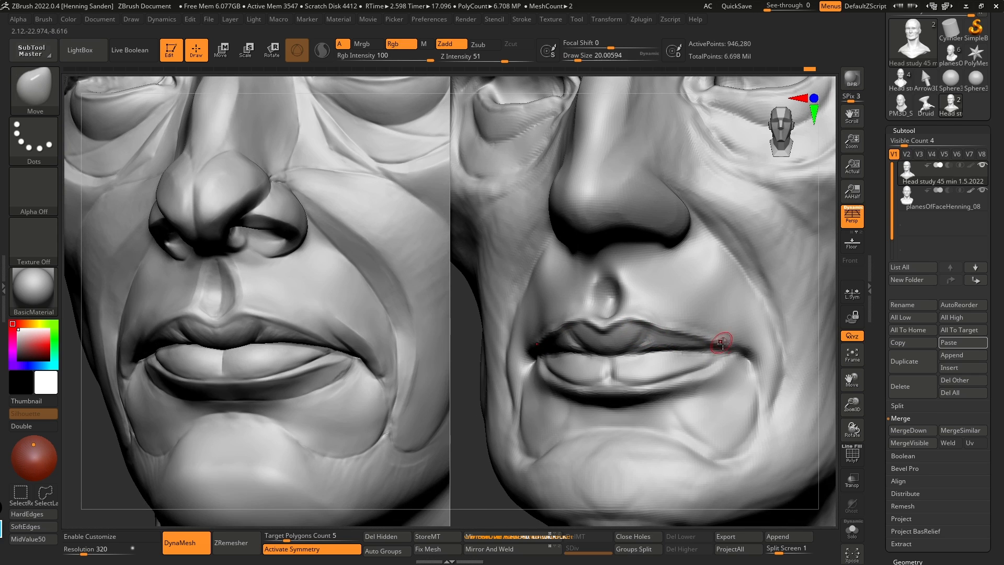
key(shift)
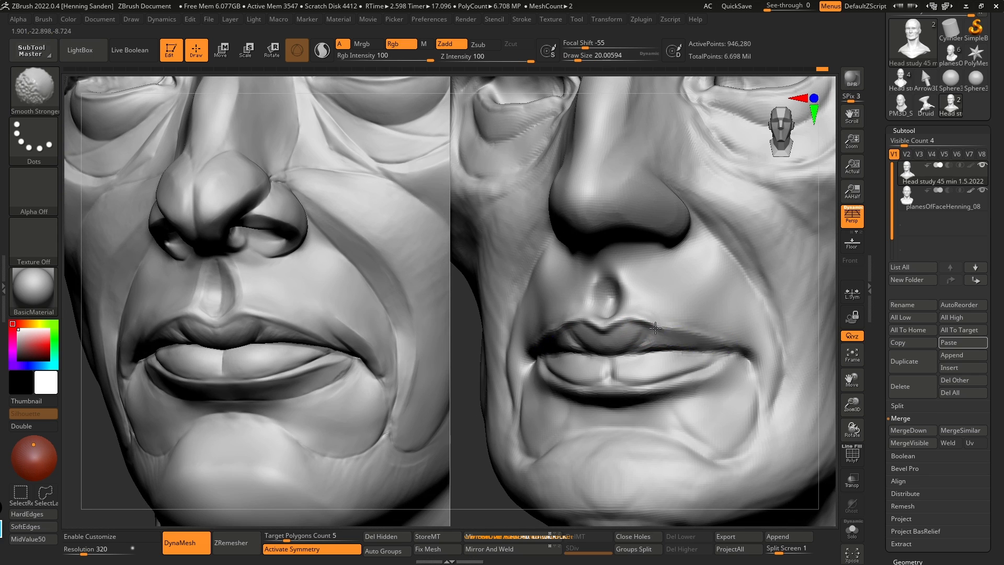
shift+drag(641, 328, 621, 324)
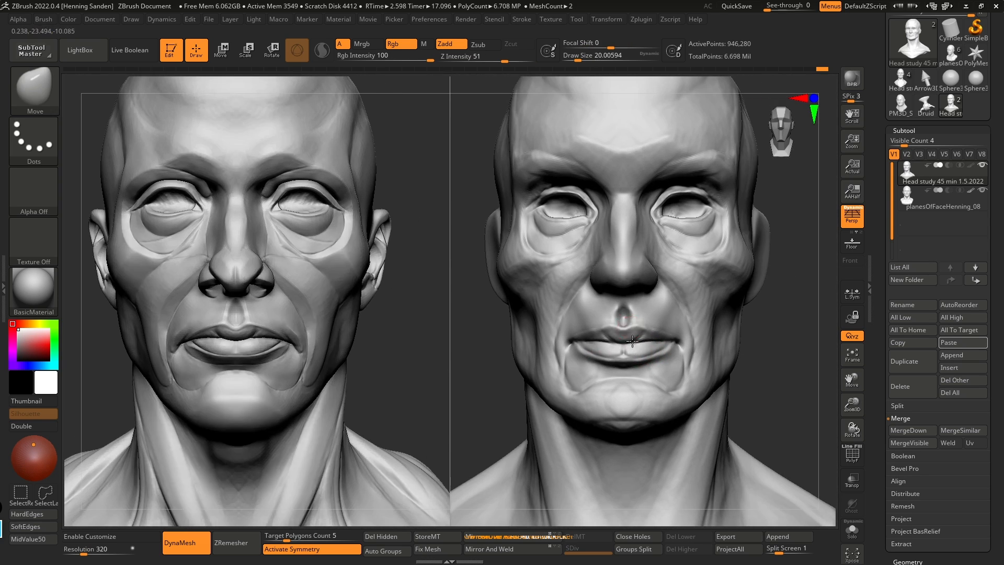
Step: Build up the form at the outer corner of the mouth with ClayBuildup
ctrl+right_drag(632, 341, 653, 329)
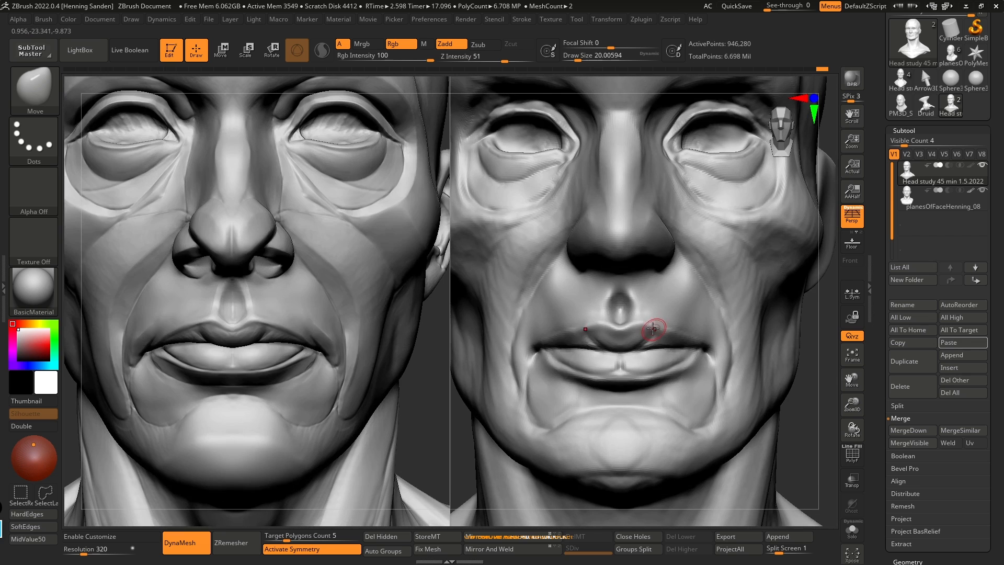
mouse_move(696, 356)
right_down()
mouse_move(687, 327)
mouse_move(627, 347)
right_up()
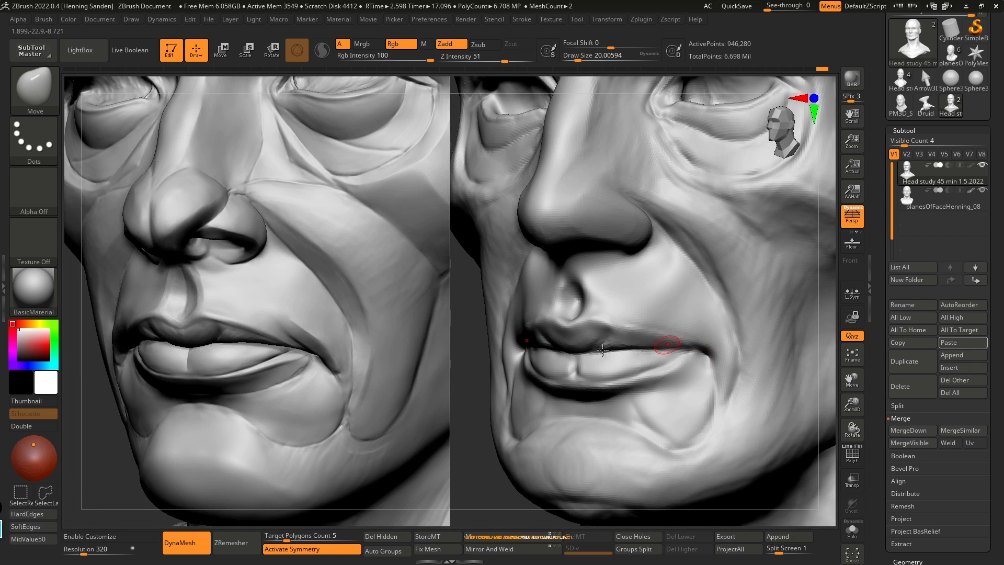
key(b)
key(c)
key(b)
mouse_move(705, 346)
mouse_down()
mouse_move(716, 348)
mouse_move(712, 340)
mouse_up()
key(s)
drag(719, 340, 727, 340)
Step: Try to build up the cheek and nasolabial area beside the mouth with broad ClayBuildup strokes, and undo them
mouse_move(748, 320)
alt+right_down()
mouse_move(726, 298)
mouse_move(733, 285)
alt+right_up()
key(s)
drag(733, 287, 740, 288)
drag(796, 248, 732, 361)
drag(732, 248, 717, 348)
drag(735, 411, 730, 336)
key(ctrl+z)
key(ctrl+z)
key(s)
key(ctrl+z)
Step: Build up the skin above the mouth corner with ClayBuildup, reducing the draw size from about 80 to 37
alt+right_drag(726, 302, 731, 336)
key(s)
drag(731, 336, 727, 317)
key(s)
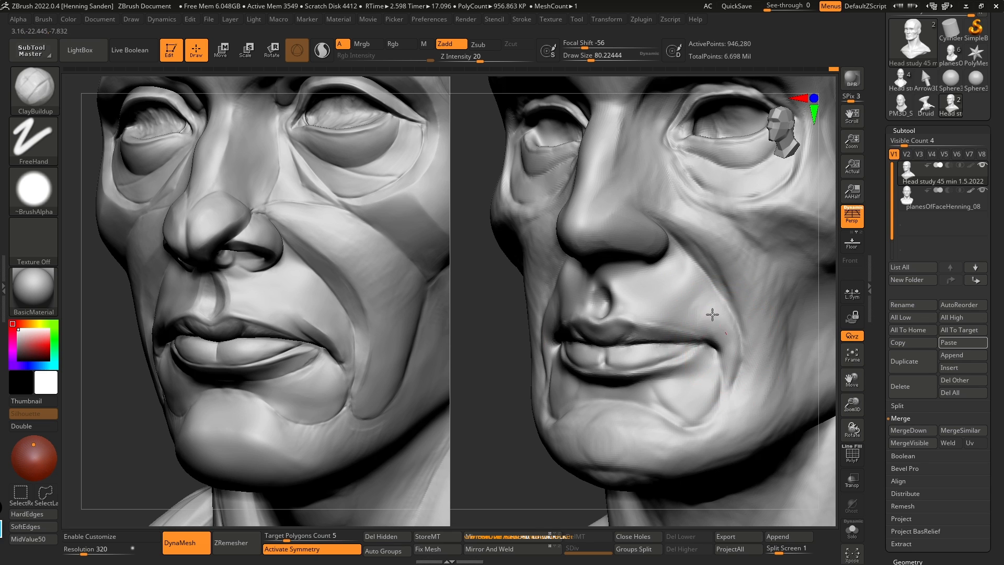
ctrl+right_drag(710, 321, 714, 349)
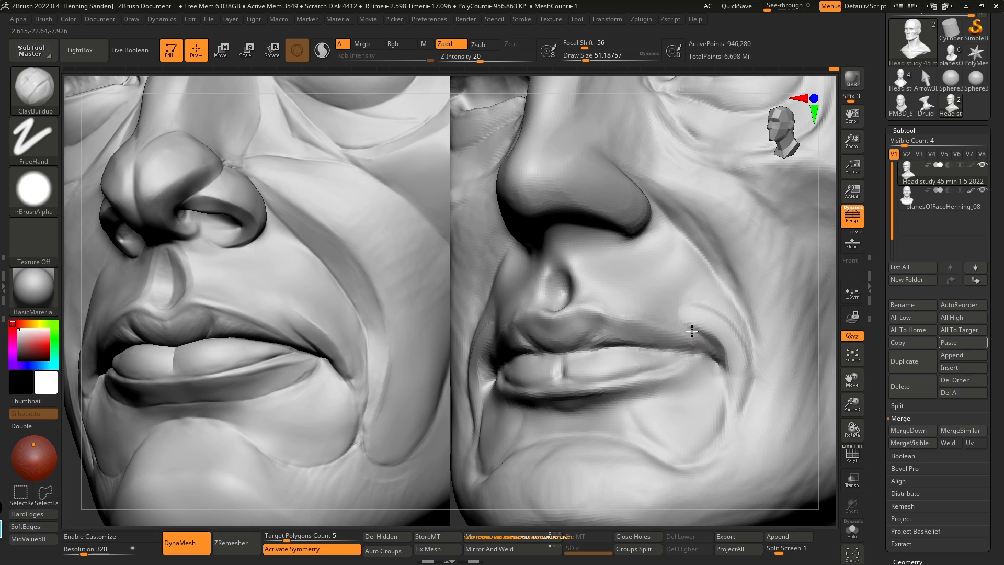
mouse_move(671, 313)
mouse_down()
mouse_move(709, 338)
mouse_move(672, 289)
mouse_up()
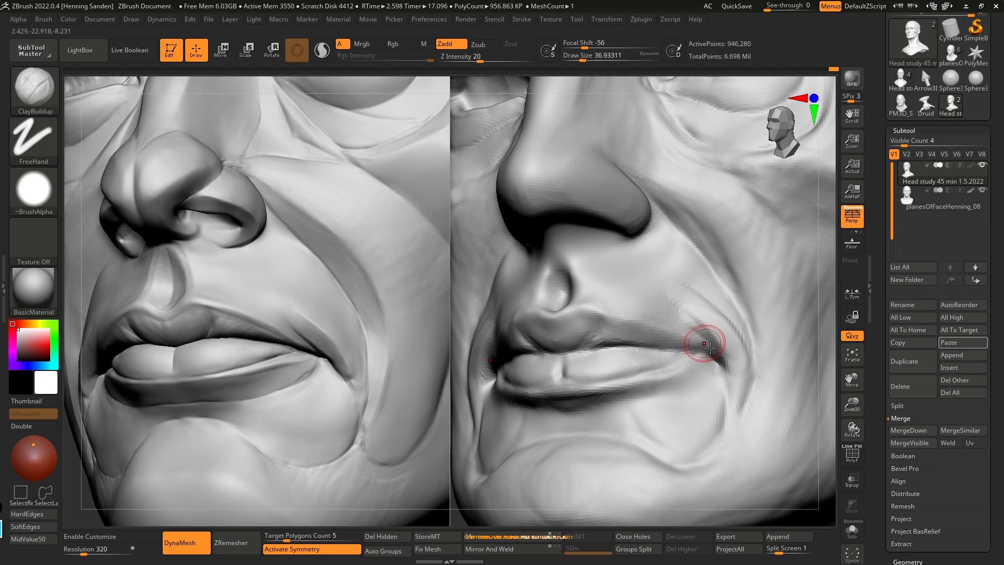
drag(708, 348, 690, 328)
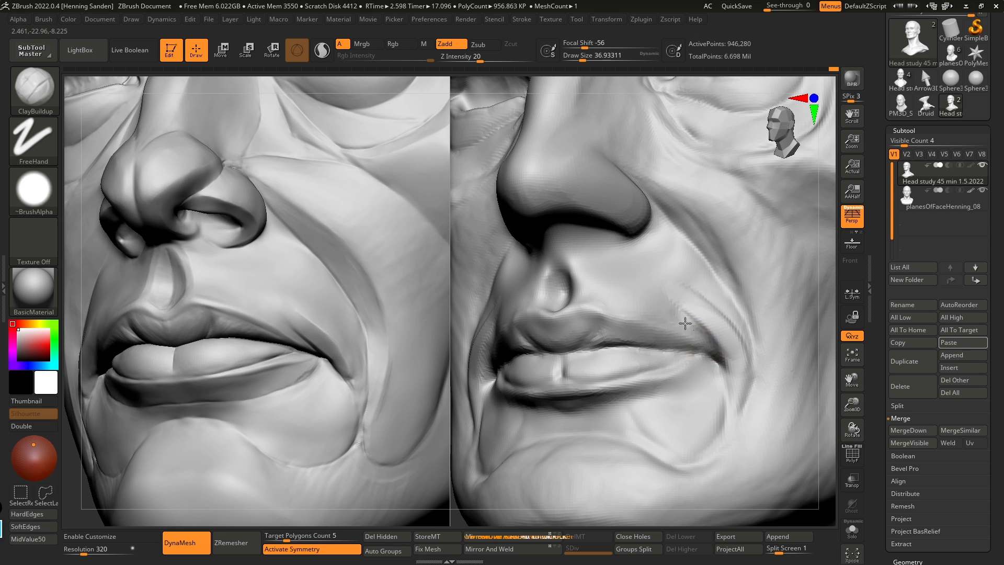
Step: Shape the nasolabial fold beside the upper lip with ClayBuildup at a draw size of about 97
mouse_move(699, 324)
right_down()
mouse_move(707, 337)
mouse_move(672, 325)
mouse_move(701, 317)
right_up()
key(s)
drag(720, 303, 734, 302)
mouse_move(734, 303)
right_down()
mouse_move(733, 314)
mouse_move(731, 298)
right_up()
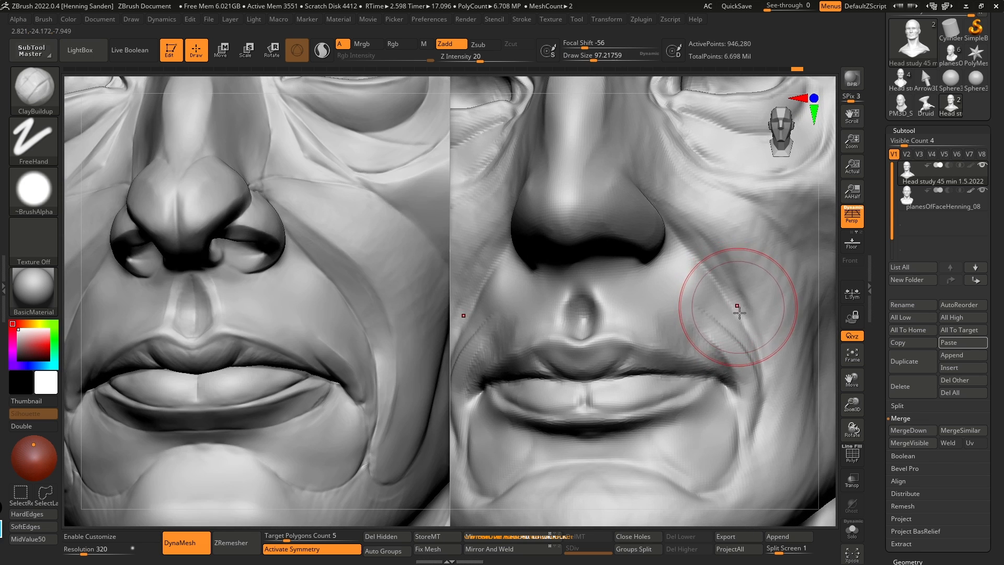
mouse_move(722, 315)
right_down()
mouse_move(713, 308)
mouse_move(737, 288)
mouse_move(731, 293)
right_up()
mouse_move(647, 337)
alt+right_down()
mouse_move(682, 326)
mouse_move(680, 336)
alt+right_up()
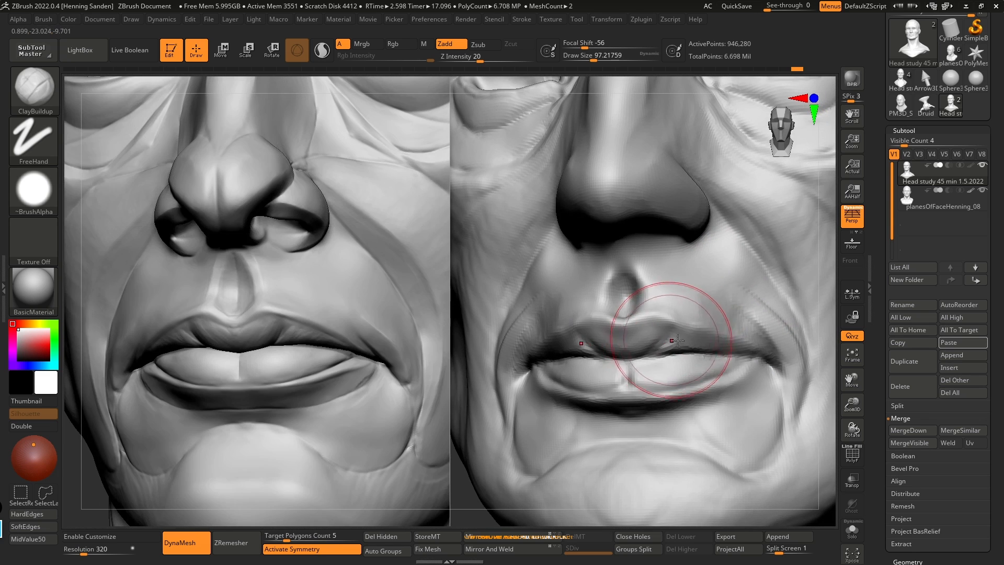
Step: Mark the nasolabial fold and the forms above the mouth corners on the sculpt with screen annotations
key(ctrl+shift+3)
key(ctrl+shift+7)
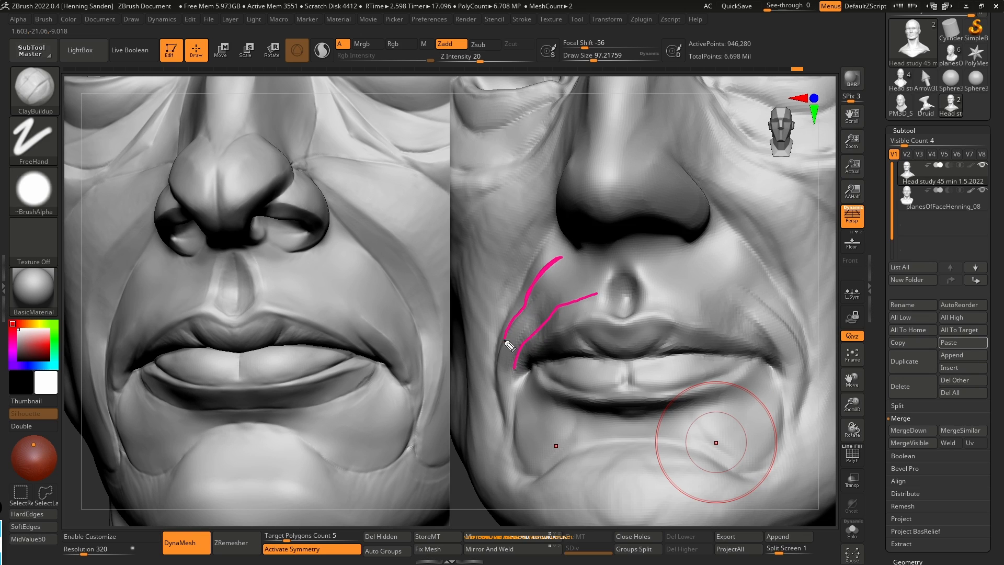
drag(701, 297, 720, 313)
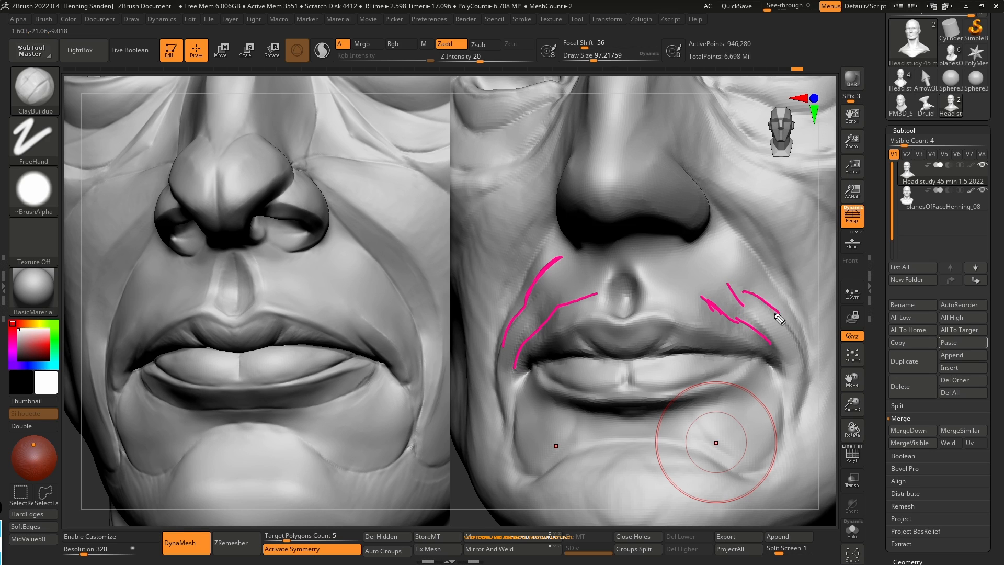
mouse_move(754, 328)
mouse_down()
mouse_move(729, 320)
mouse_move(751, 333)
mouse_up()
Step: Blend the cheek beside the nasolabial fold with ClayBuildup at a draw size of about 140
key(bracketright)
key(bracketright)
right_drag(752, 334, 760, 311)
mouse_move(762, 275)
mouse_down()
mouse_move(737, 283)
mouse_move(715, 256)
mouse_up()
right_drag(622, 306, 658, 325)
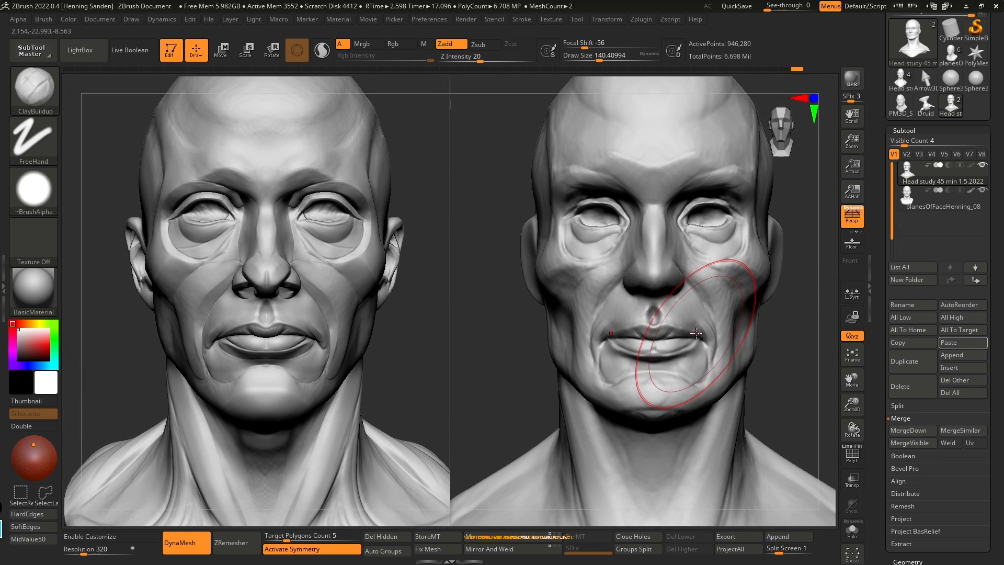
Step: Build up the nasolabial fold and the adjoining cheek beside the nose with ClayBuildup at draw sizes of about 39 to 80
ctrl+right_drag(738, 376, 710, 322)
key(s)
drag(702, 323, 693, 324)
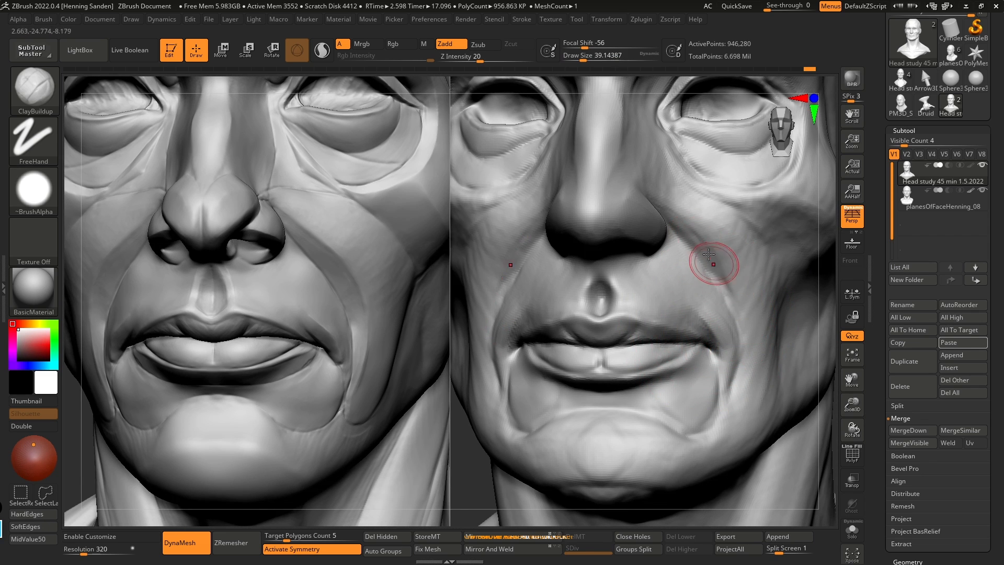
right_drag(742, 253, 755, 254)
mouse_move(756, 245)
mouse_down()
mouse_move(753, 274)
mouse_move(701, 228)
mouse_up()
right_drag(725, 231, 728, 288)
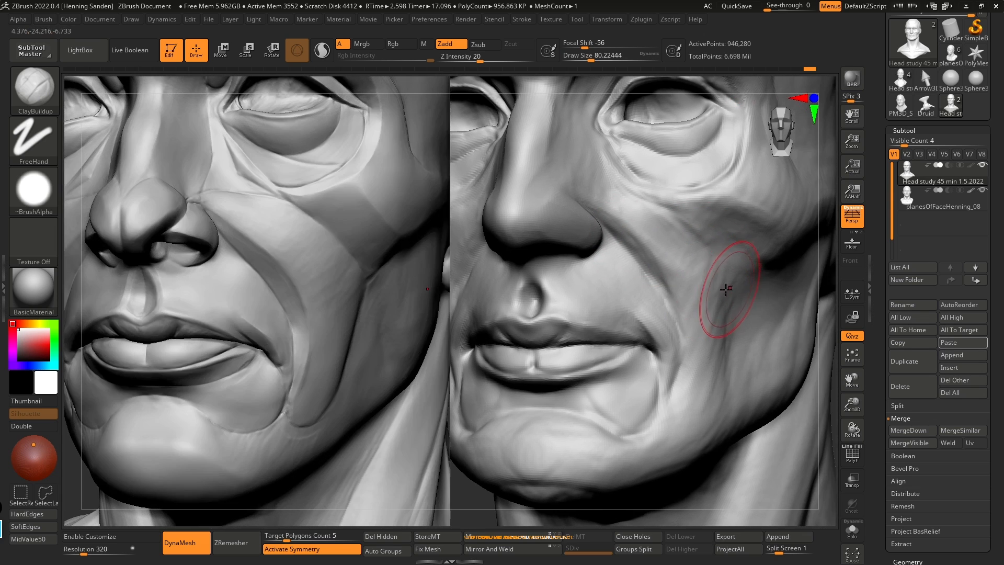
Step: Build up the cheek beside the mouth corner with ClayBuildup at a draw size of about 140, undoing the first smaller stroke
mouse_move(724, 283)
mouse_down()
mouse_move(699, 256)
mouse_move(668, 256)
mouse_move(616, 223)
mouse_move(699, 367)
mouse_move(677, 448)
mouse_up()
key(s)
key(ctrl+z)
key(s)
drag(694, 365, 719, 369)
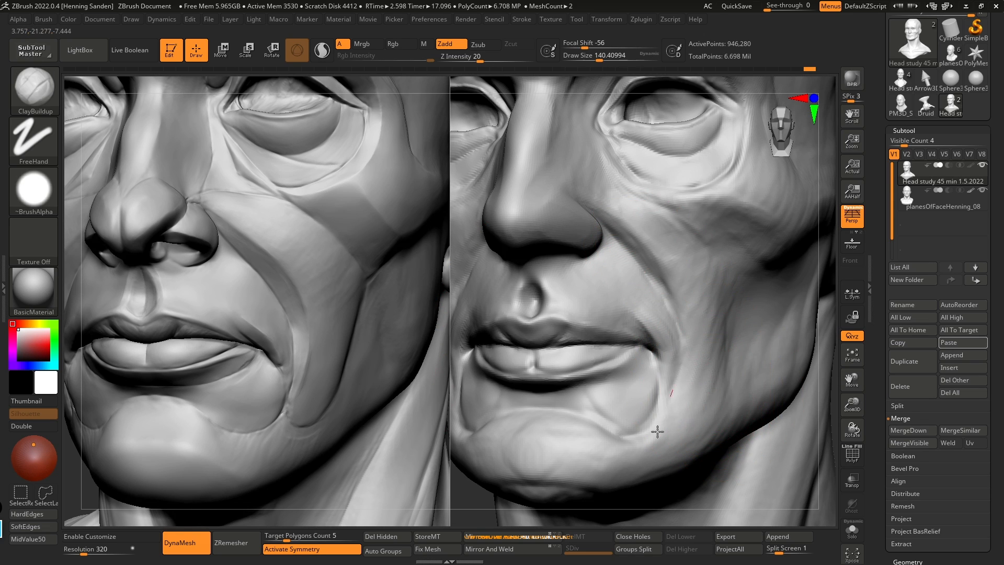
mouse_move(742, 296)
alt+right_down()
mouse_move(726, 309)
mouse_move(712, 299)
alt+right_up()
Step: Refine the transition from the nasolabial fold into the cheek with ClayBuildup at draw sizes of about 65 to 97
key(s)
drag(712, 299, 661, 271)
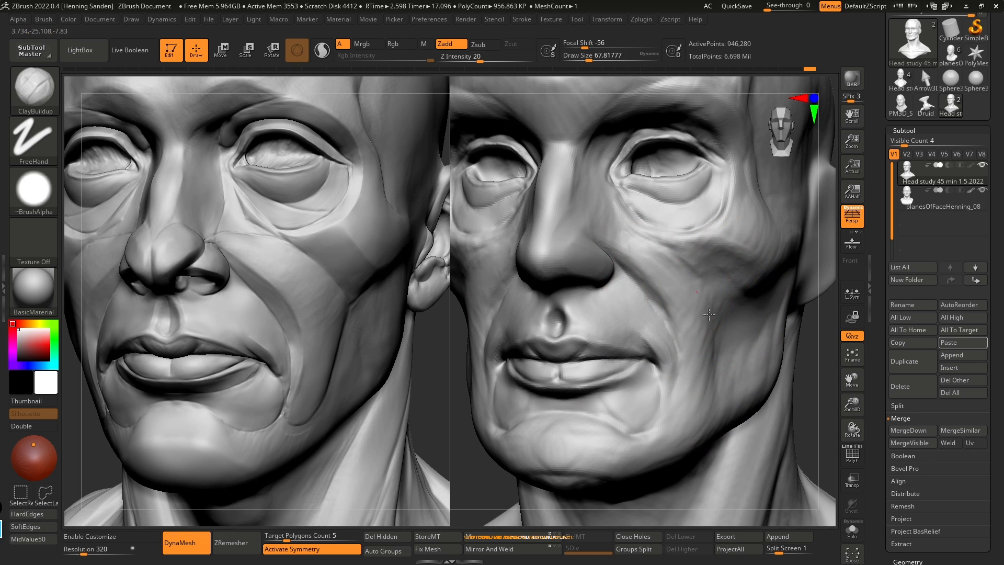
right_drag(705, 307, 706, 293)
key(s)
drag(696, 335, 719, 349)
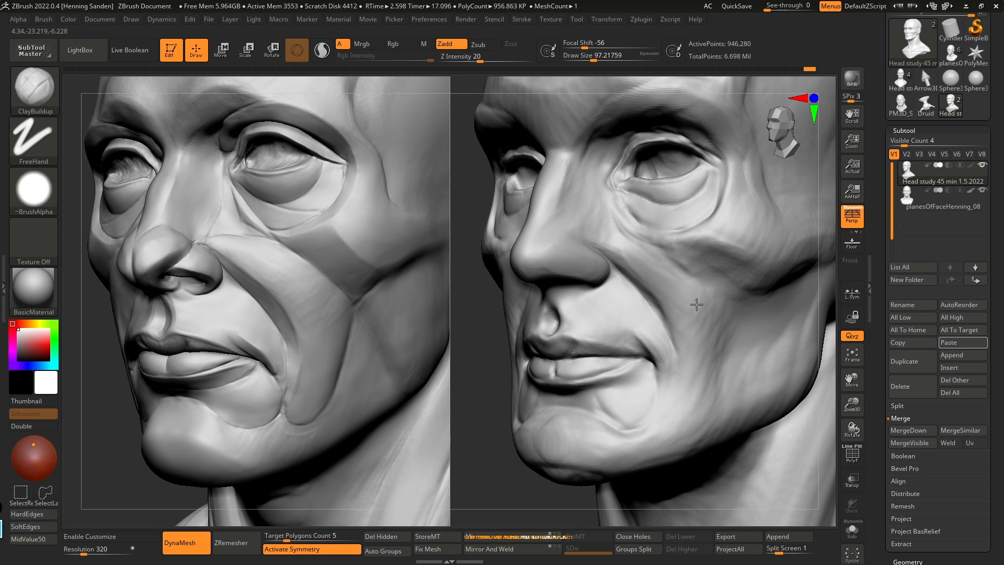
key(s)
drag(696, 348, 735, 329)
mouse_move(714, 305)
right_down()
mouse_move(670, 265)
mouse_move(712, 314)
mouse_move(695, 330)
mouse_move(728, 361)
mouse_move(691, 337)
right_up()
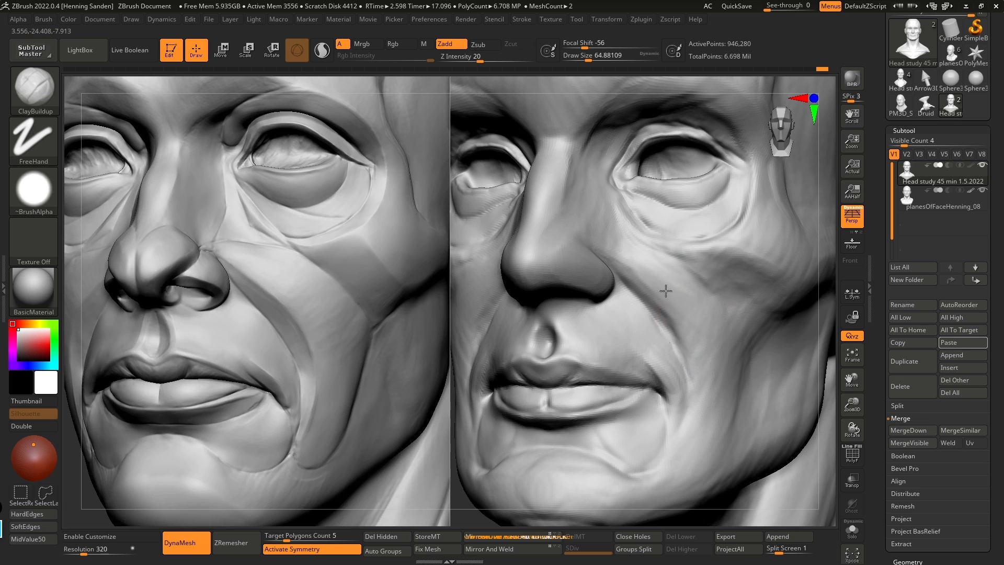
Step: Build up the side plane of the nose toward the inner eye corner with ClayBuildup at draw sizes of about 27 to 56
right_drag(651, 289, 688, 303)
mouse_move(606, 251)
alt+right_down()
mouse_move(619, 295)
mouse_move(610, 253)
mouse_move(621, 229)
alt+right_up()
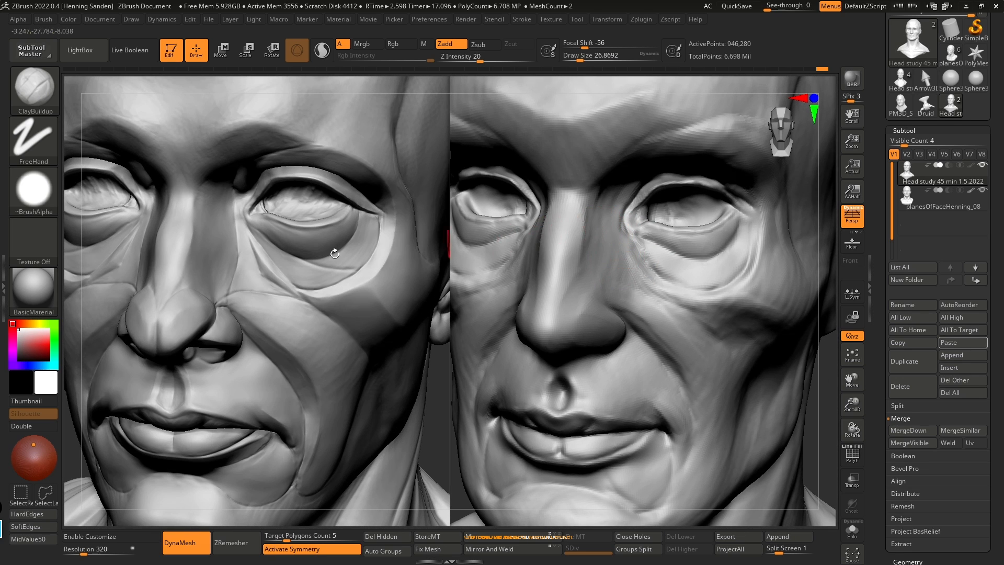
right_drag(672, 262, 620, 203)
mouse_move(628, 268)
right_down()
mouse_move(614, 305)
mouse_move(622, 261)
right_up()
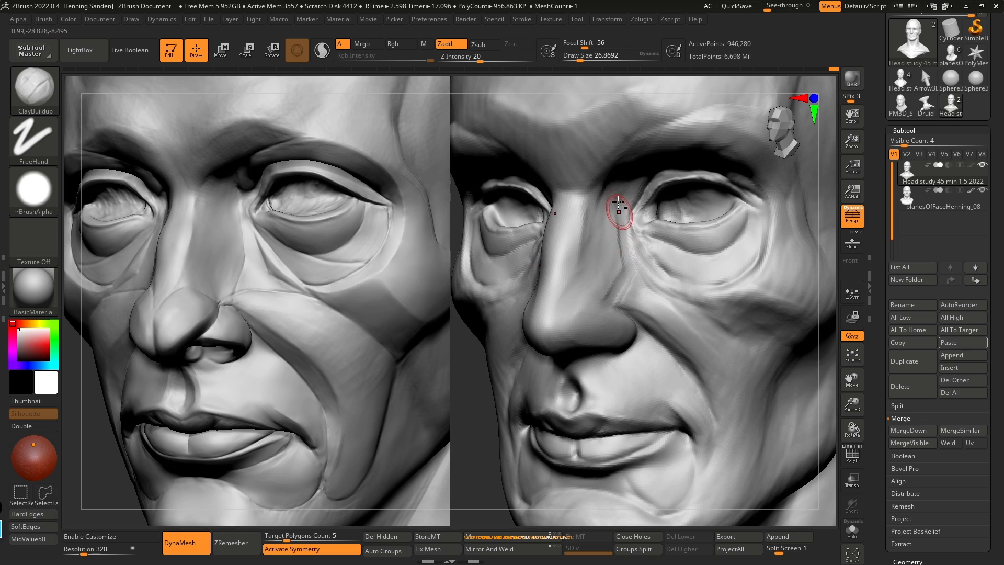
key(])
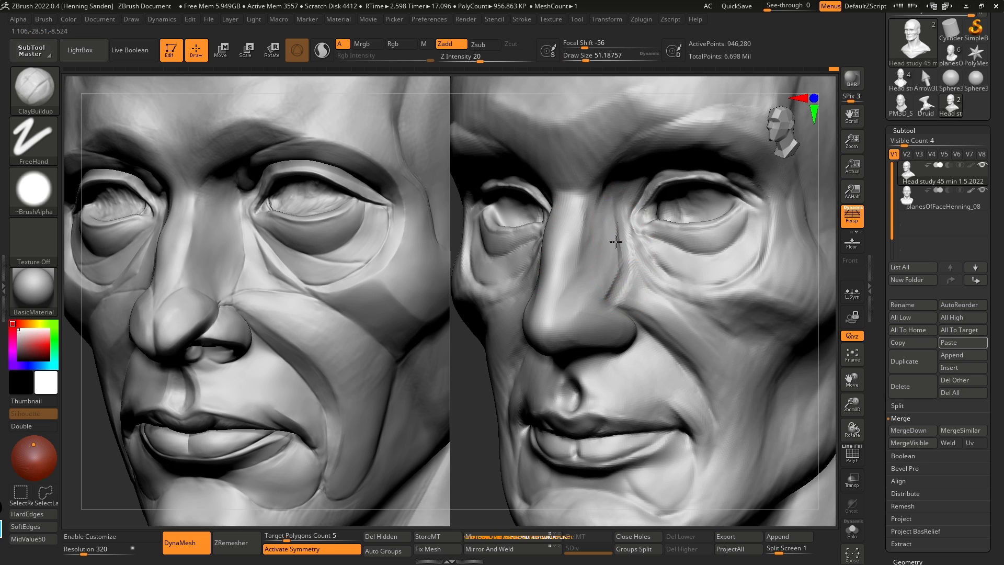
key([)
mouse_move(617, 249)
right_down()
mouse_move(632, 272)
mouse_move(390, 268)
right_up()
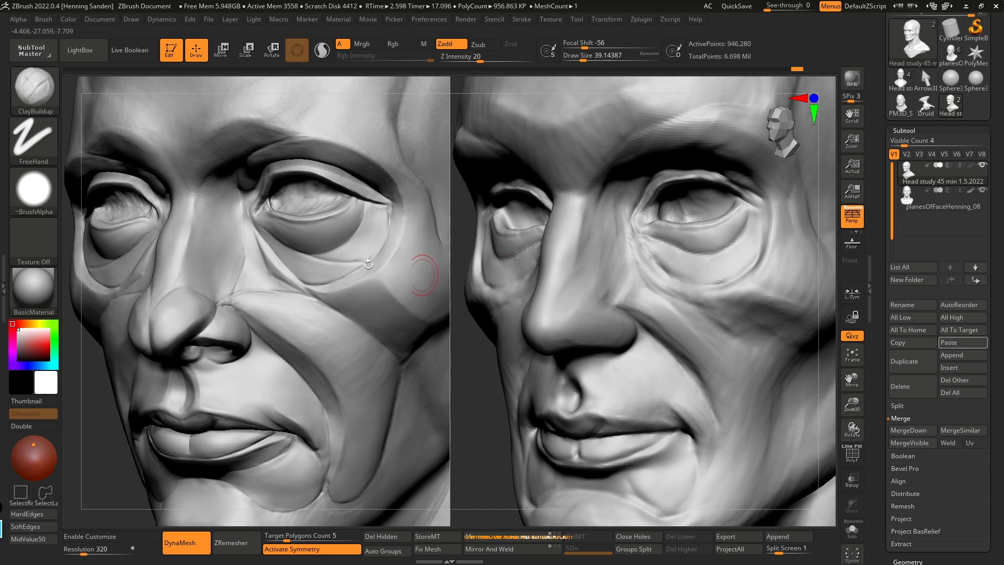
right_drag(614, 285, 615, 291)
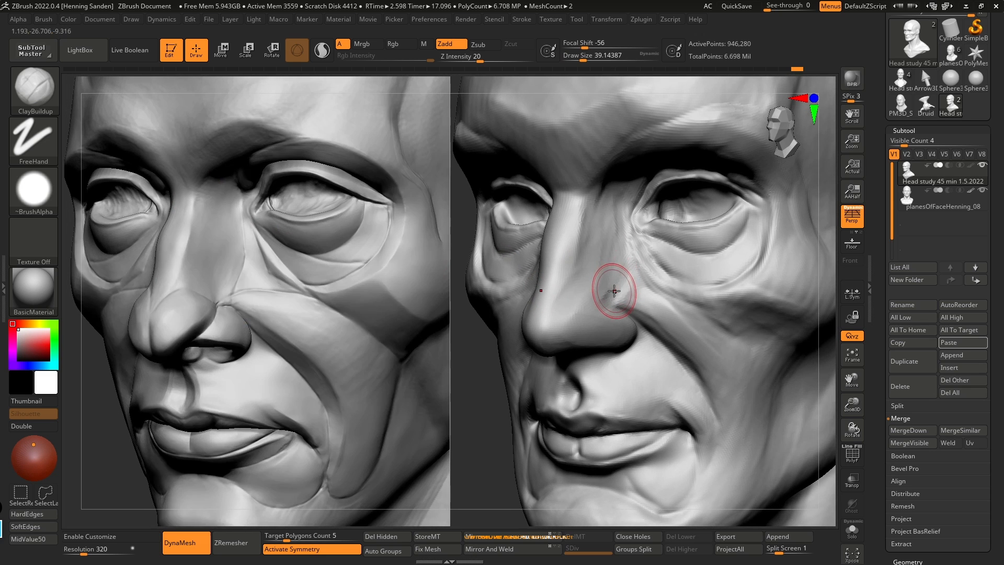
mouse_move(616, 294)
mouse_down()
mouse_move(600, 283)
mouse_move(615, 249)
mouse_up()
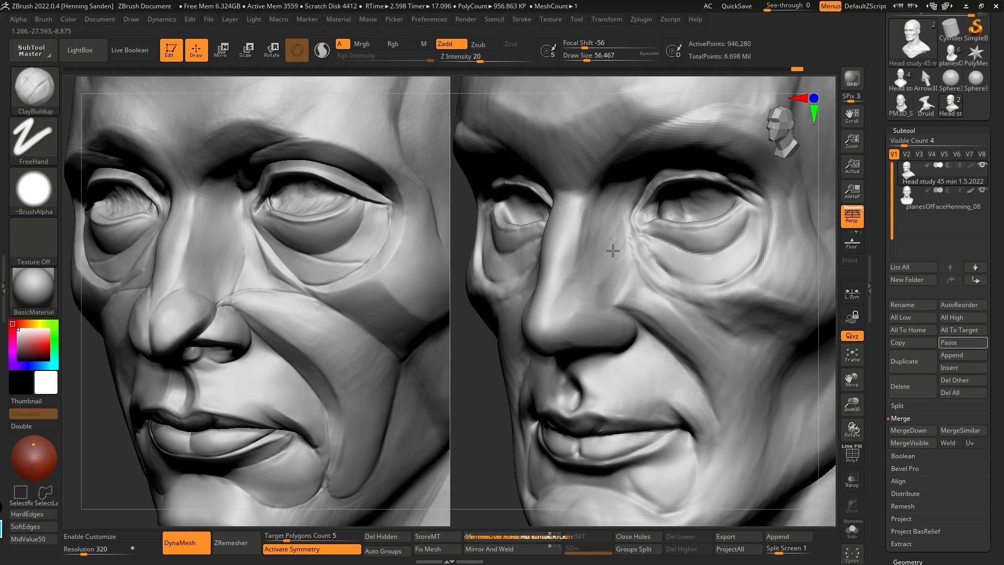
Step: Refine and smooth the side of the nose and the wing area with ClayBuildup at a draw size of about 35
mouse_move(602, 251)
right_down()
mouse_move(626, 296)
mouse_move(626, 246)
mouse_move(639, 252)
mouse_move(625, 232)
right_up()
key(s)
drag(611, 205, 608, 205)
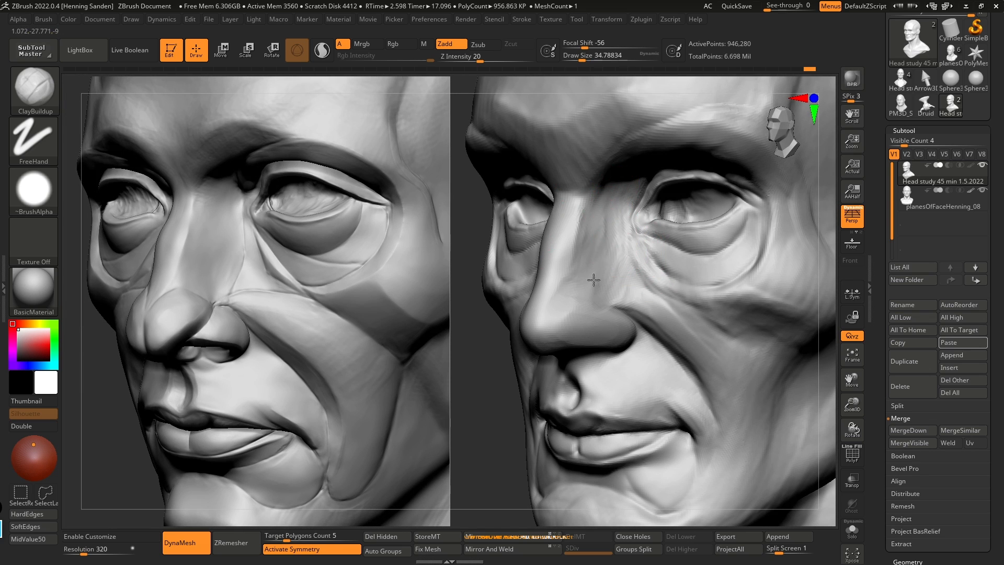
alt+right_drag(590, 202, 595, 230)
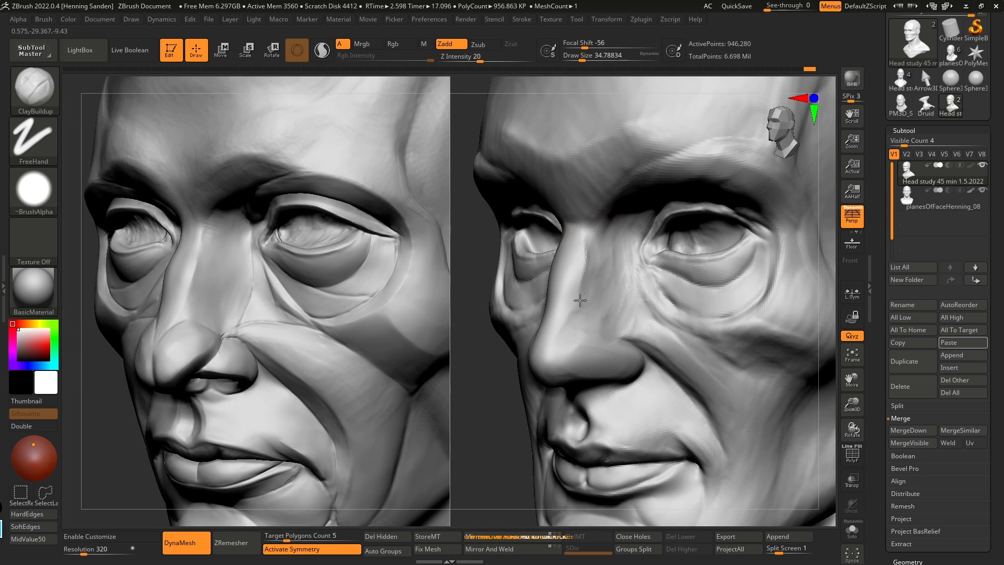
shift+drag(620, 234, 614, 302)
mouse_move(614, 302)
right_down()
mouse_move(589, 271)
mouse_move(621, 294)
mouse_move(612, 238)
right_up()
drag(635, 348, 628, 296)
alt+right_drag(641, 333, 644, 312)
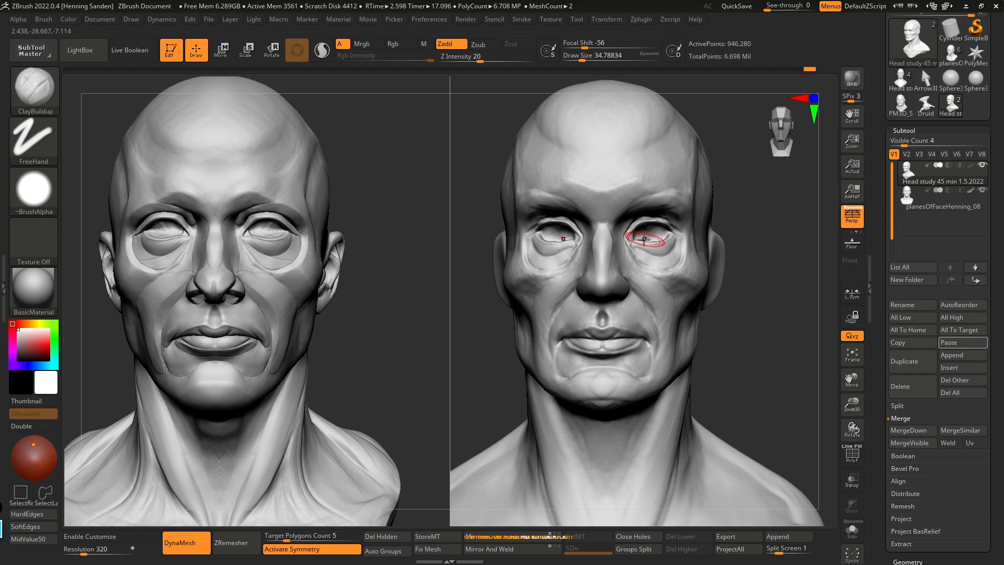
Step: Adjust the proportions around the eyes and mouth with the Move brush at a draw size of about 108
key(b)
key(m)
key(v)
key(s)
drag(645, 236, 646, 232)
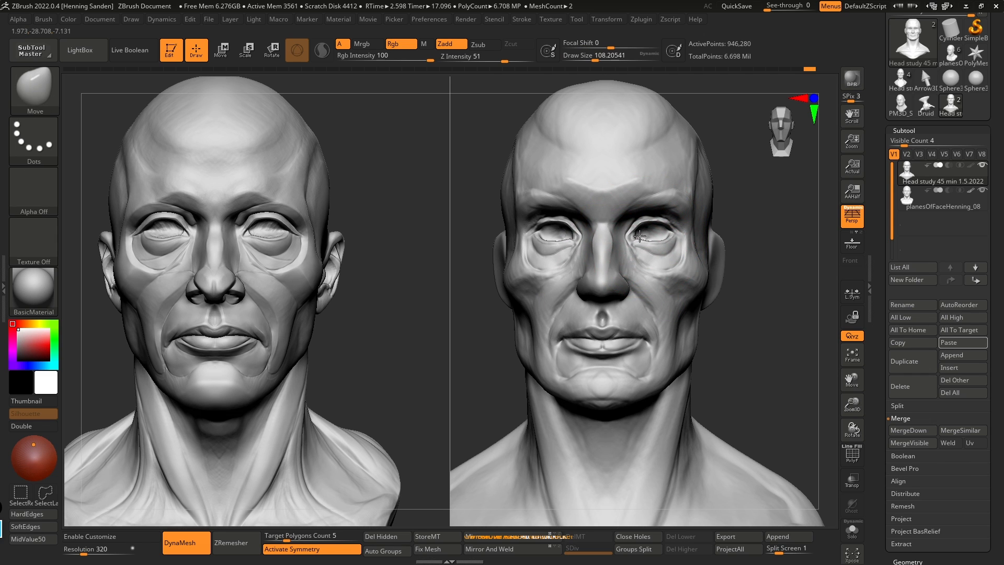
mouse_move(655, 296)
alt+right_down()
mouse_move(650, 289)
mouse_move(653, 296)
alt+right_up()
alt+right_drag(645, 345, 631, 337)
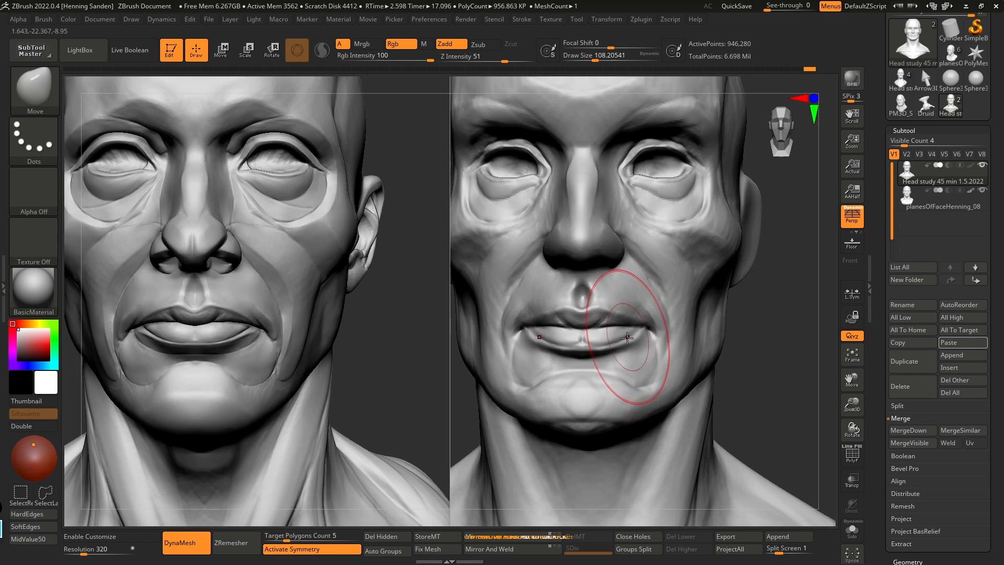
mouse_move(641, 377)
alt+right_down()
mouse_move(655, 338)
mouse_move(672, 336)
alt+right_up()
Step: Shape the chin and jawline with ClayBuildup at draw sizes of about 108 to 136
key(b)
key(c)
key(b)
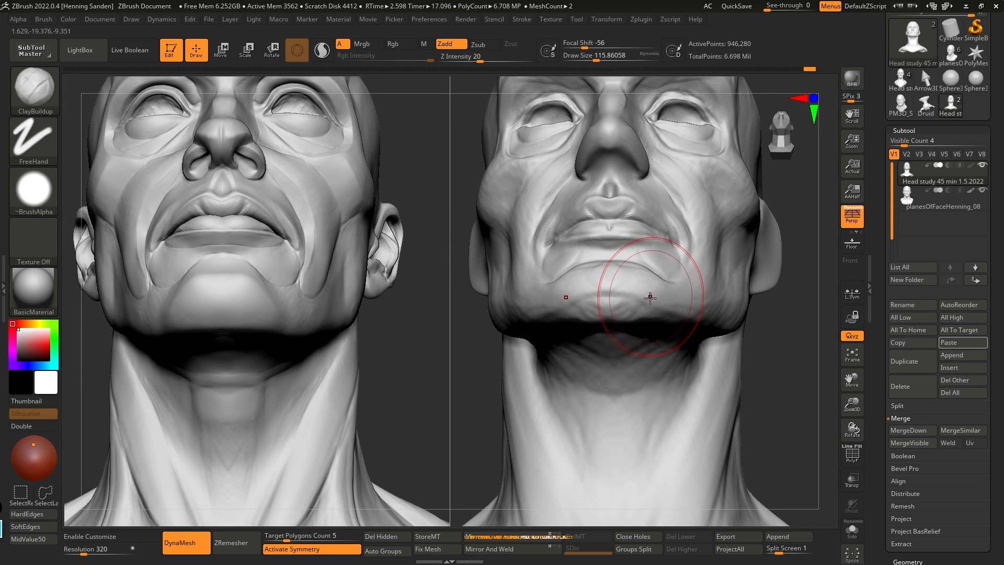
right_drag(655, 292, 650, 309)
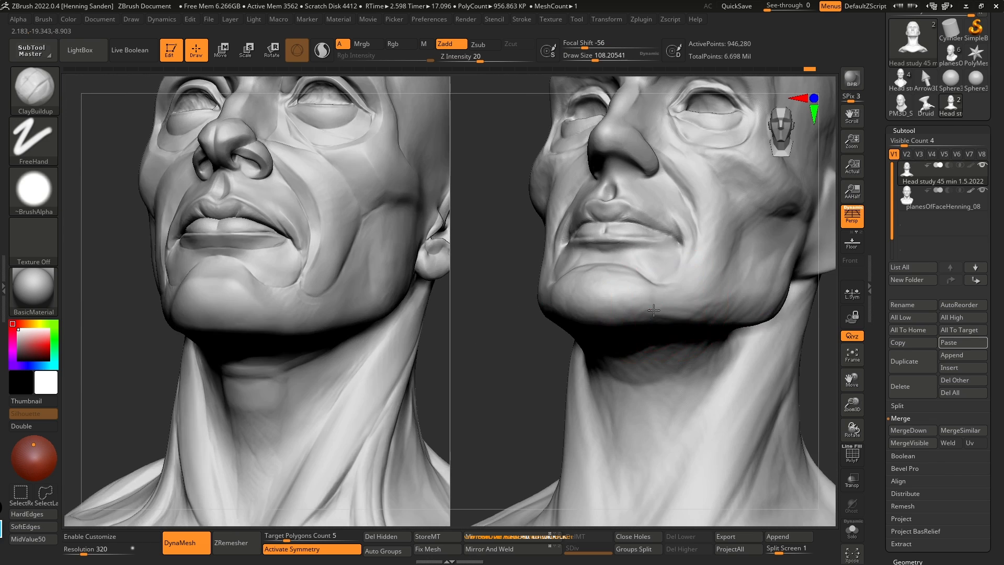
mouse_move(711, 297)
shift+right_down()
mouse_move(735, 314)
mouse_move(675, 320)
shift+right_up()
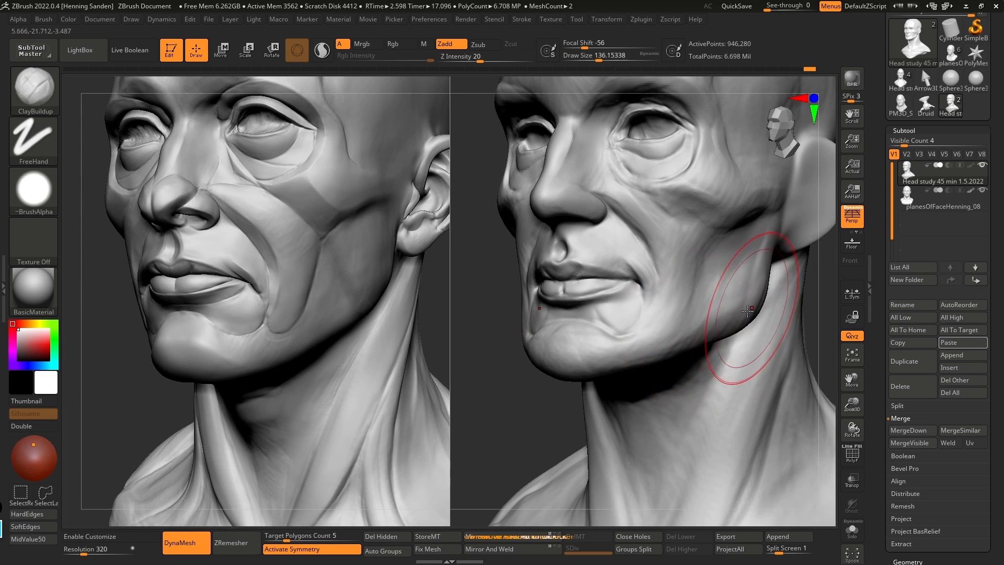
Step: Shape the cheekbone and the side of the cheek with ClayBuildup at a draw size of about 90
key(s)
drag(677, 276, 673, 275)
right_drag(627, 202, 675, 262)
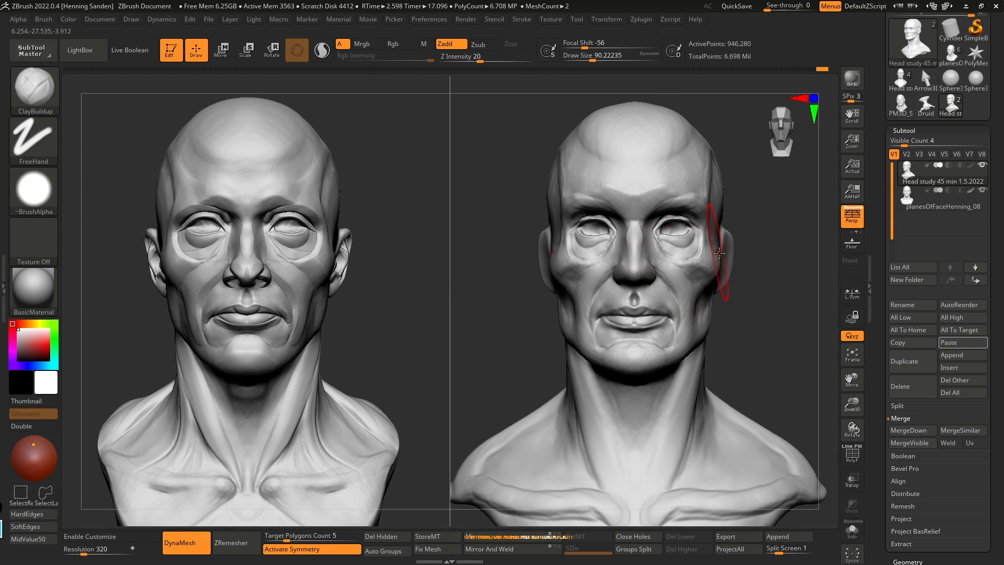
right_drag(737, 252, 710, 253)
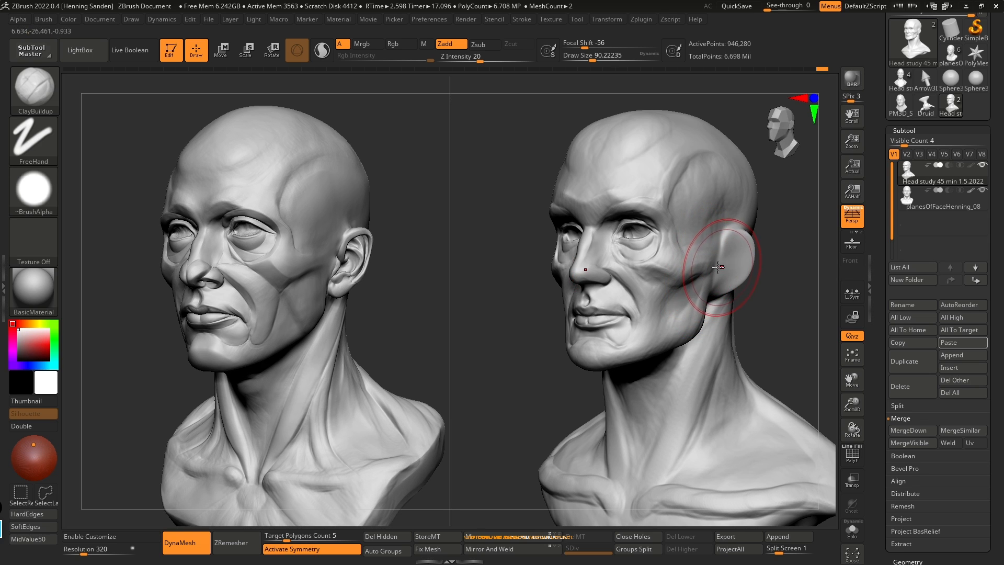
mouse_move(701, 272)
right_down()
mouse_move(691, 271)
mouse_move(695, 242)
right_up()
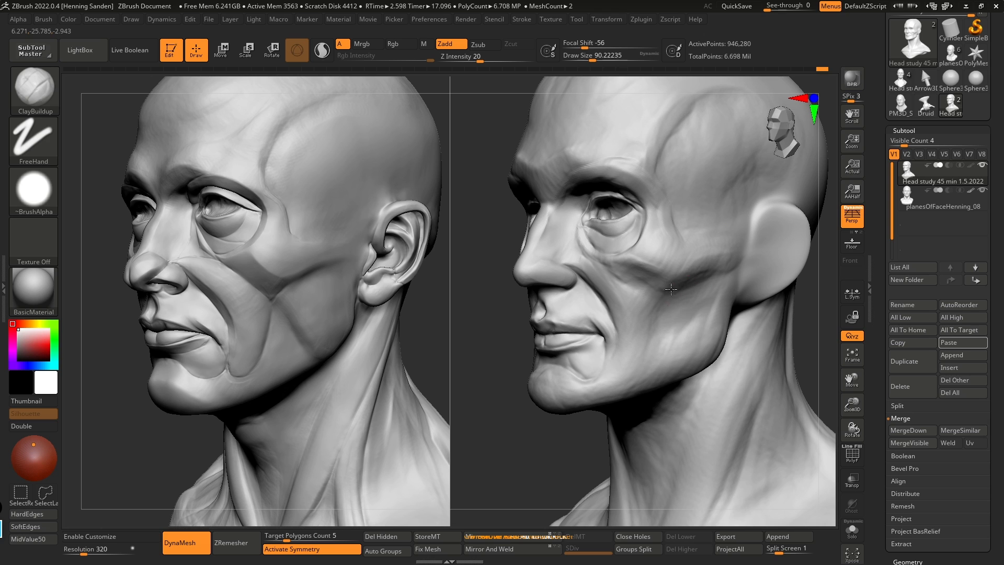
mouse_move(648, 286)
right_down()
mouse_move(661, 267)
mouse_move(652, 268)
mouse_move(662, 286)
right_up()
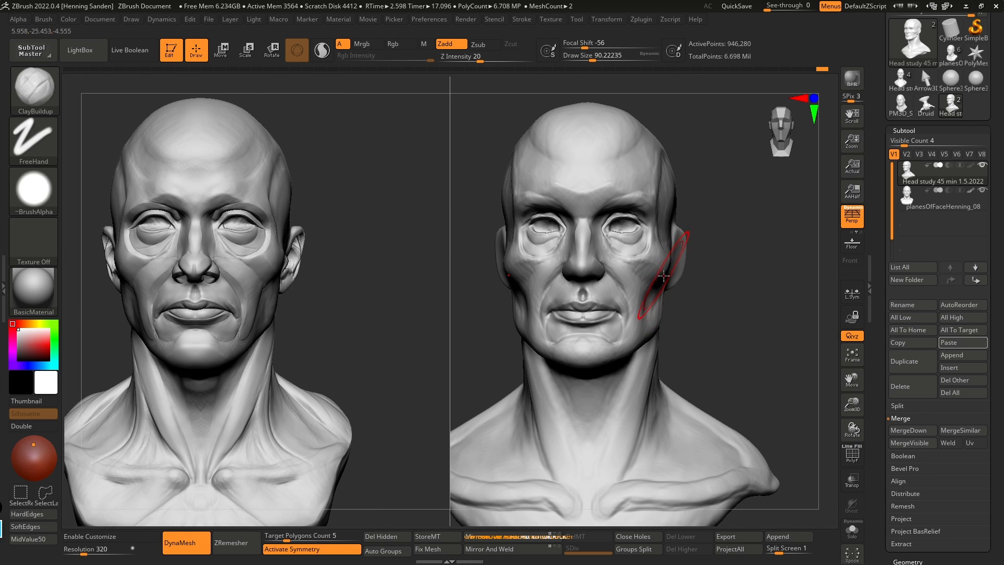
right_drag(662, 259, 664, 263)
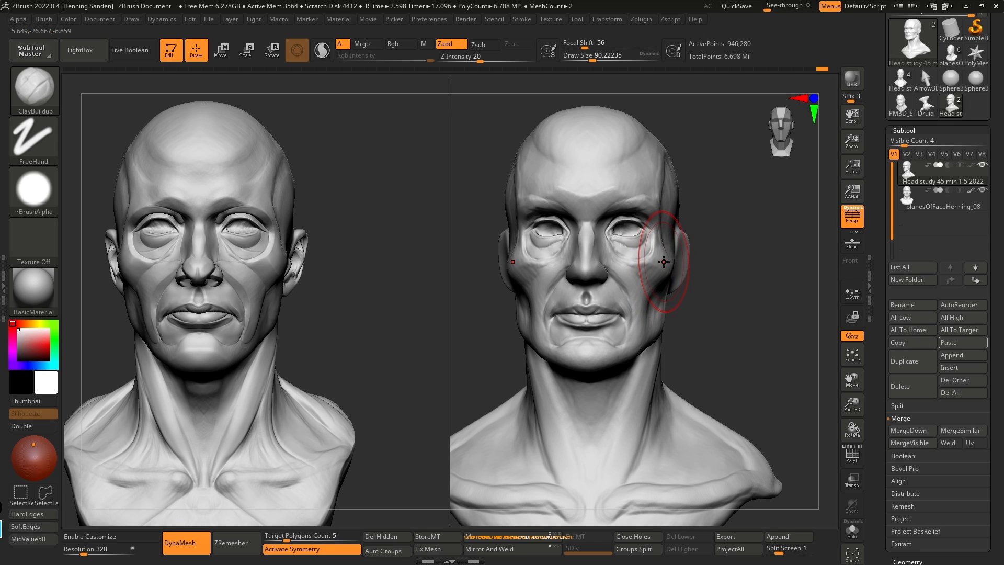
Step: Smooth the lower cheek beside the mouth toward the jaw, and reduce the ClayBuildup draw size to about 59
mouse_move(655, 290)
alt+right_down()
mouse_move(670, 300)
mouse_move(645, 321)
alt+right_up()
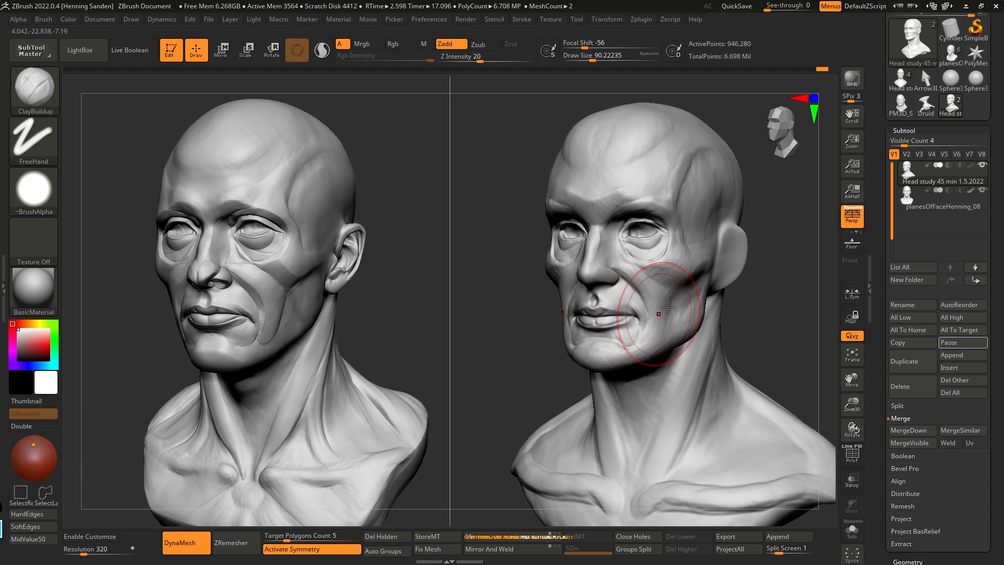
shift+drag(673, 293, 657, 339)
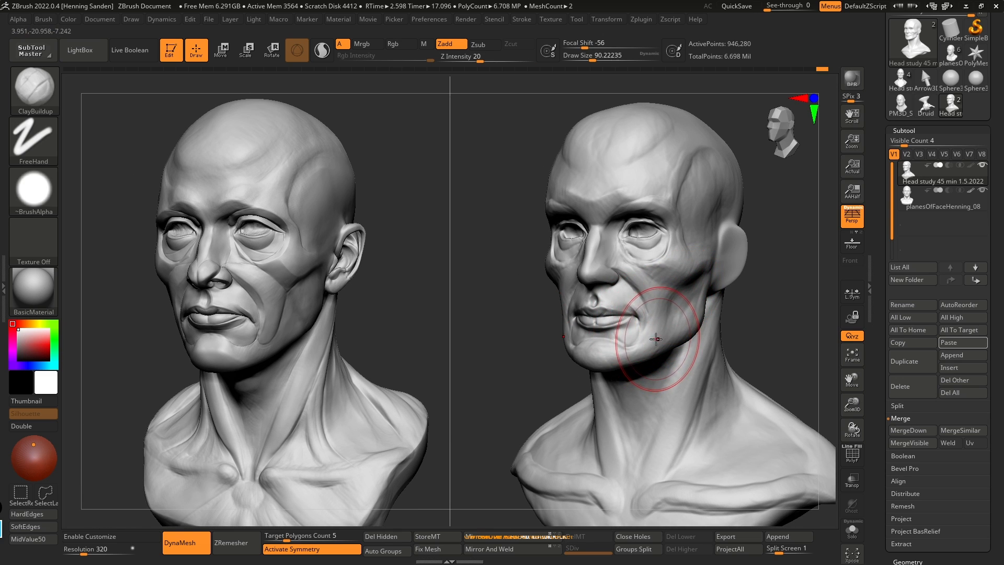
shift+right_drag(656, 325, 662, 315)
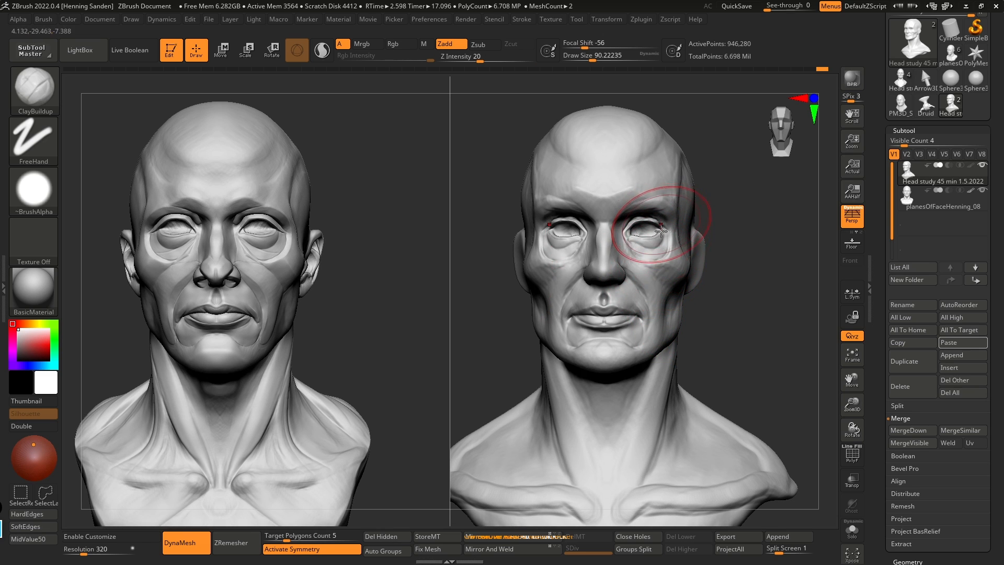
right_drag(688, 265, 628, 262)
key(s)
drag(702, 253, 695, 255)
Step: Shape the nose tip and underside with ClayBuildup at a draw size of about 77
right_drag(545, 279, 538, 247)
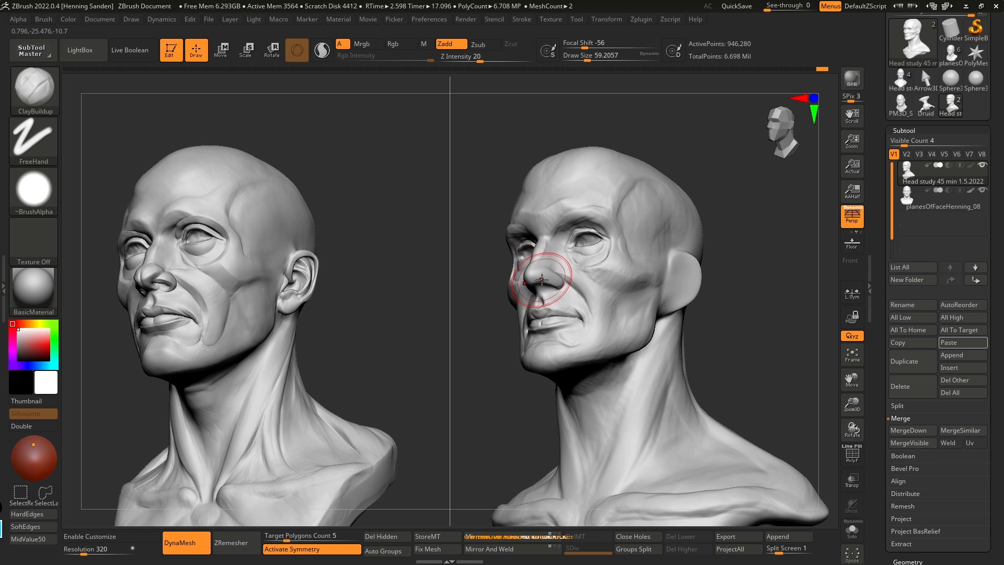
ctrl+right_drag(547, 282, 553, 315)
mouse_move(554, 316)
right_down()
mouse_move(565, 291)
mouse_move(630, 281)
right_up()
key(s)
drag(630, 281, 621, 281)
mouse_move(660, 275)
right_down()
mouse_move(631, 286)
mouse_move(634, 271)
mouse_move(642, 278)
right_up()
key(s)
drag(637, 281, 640, 280)
right_drag(627, 297, 619, 283)
key(s)
drag(622, 290, 629, 291)
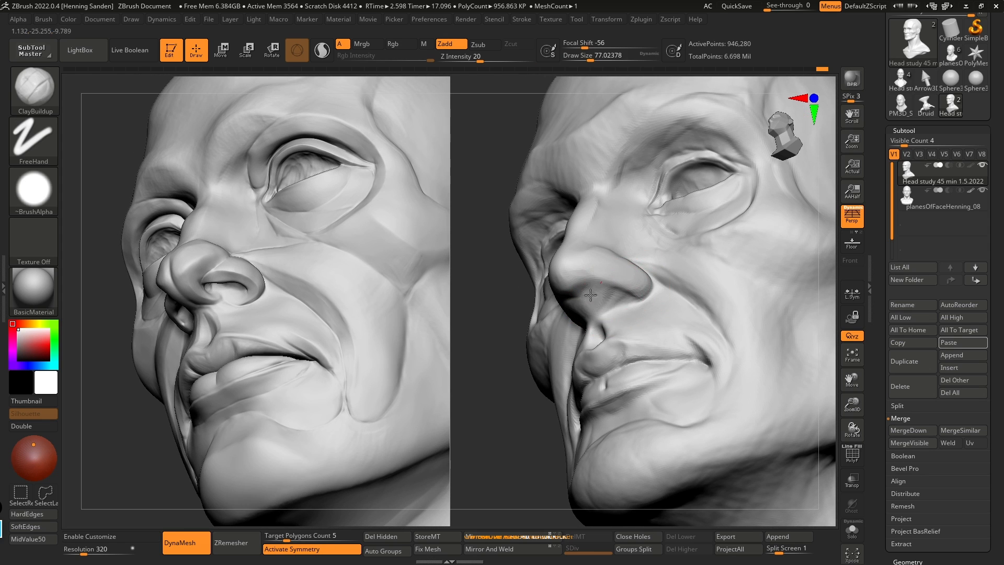
right_drag(579, 277, 608, 304)
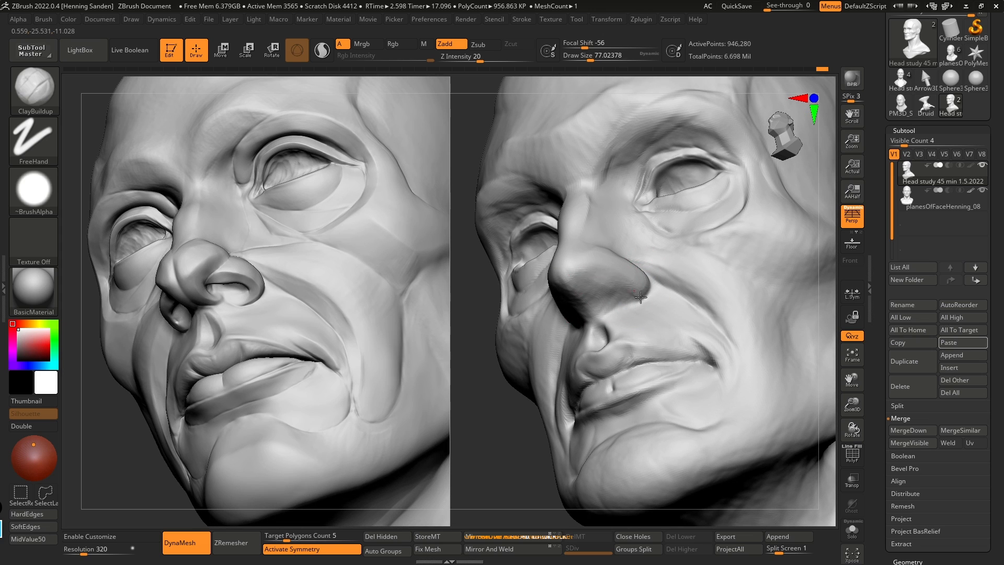
mouse_move(596, 288)
right_down()
mouse_move(664, 285)
mouse_move(622, 300)
mouse_move(623, 309)
mouse_move(638, 291)
mouse_move(587, 265)
right_up()
Step: Adjust the nose profile and tip with the Move brush
key(b)
key(m)
key(v)
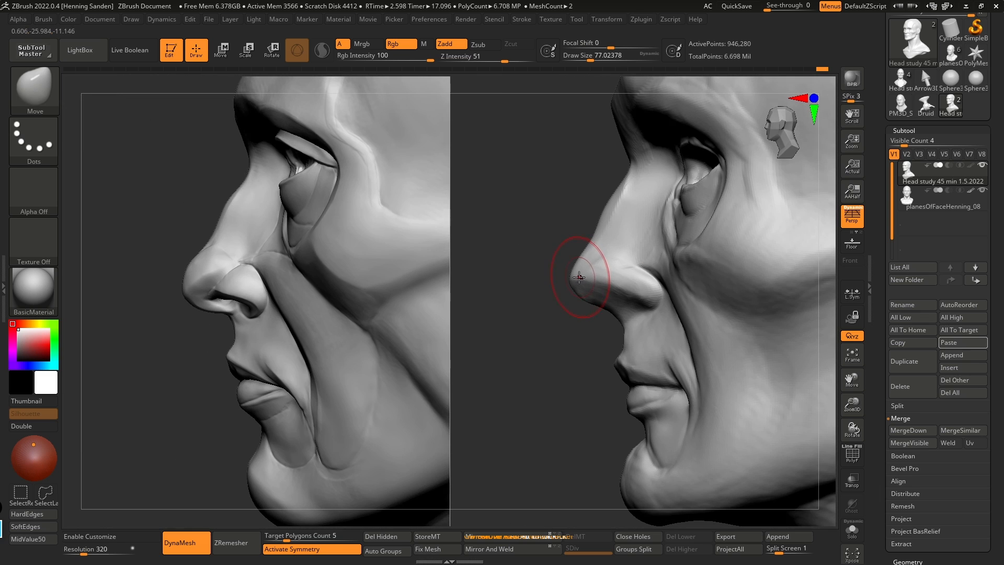
key(s)
drag(602, 286, 595, 285)
mouse_move(595, 286)
right_down()
mouse_move(619, 287)
mouse_move(619, 298)
right_up()
ctrl+right_drag(618, 298, 619, 311)
Step: Carve the nostrils into the underside of the nose with ClayBuildup at draw sizes of about 51 to 56, smoothing around them
key(b)
key(c)
key(b)
key(s)
mouse_move(614, 310)
mouse_down()
mouse_move(620, 317)
mouse_move(573, 308)
mouse_move(600, 303)
mouse_move(612, 317)
mouse_up()
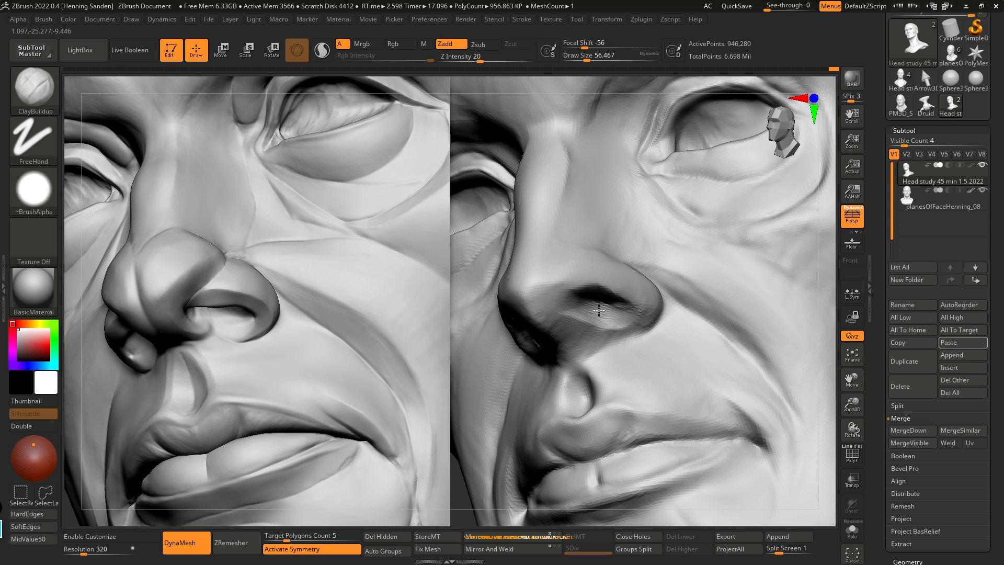
right_drag(571, 318, 581, 299)
mouse_move(590, 330)
shift+mouse_down()
mouse_move(602, 323)
mouse_move(577, 311)
shift+mouse_up()
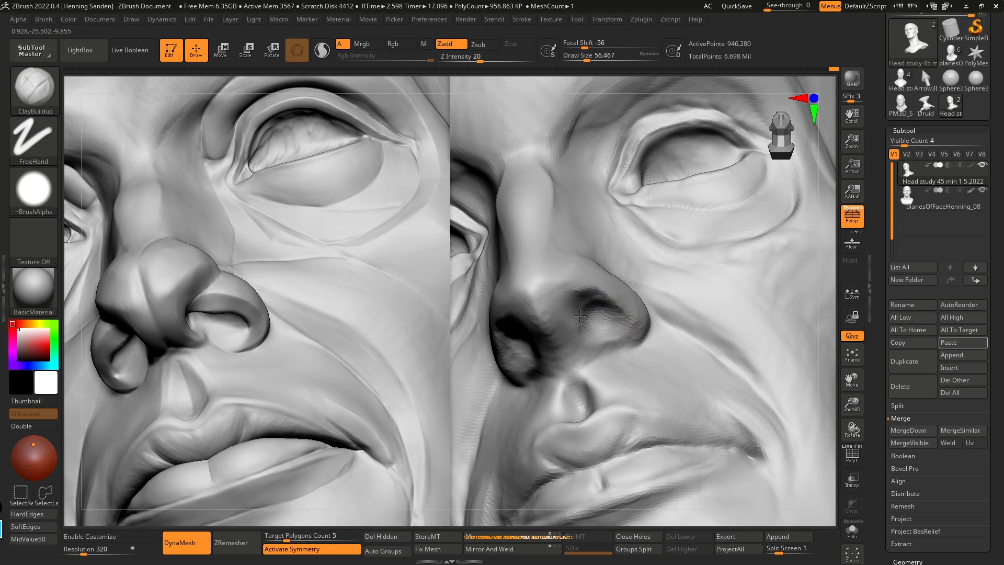
right_drag(604, 316, 634, 326)
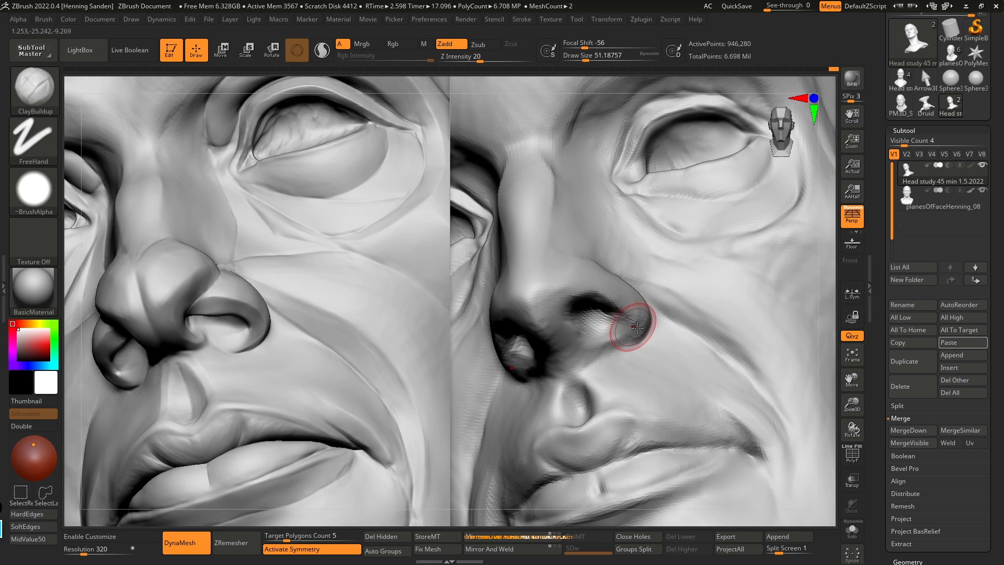
Step: Sharpen the nostril edge and the base of the nose wing with DamStandard at a draw size of about 62
key(b)
key(d)
key(s)
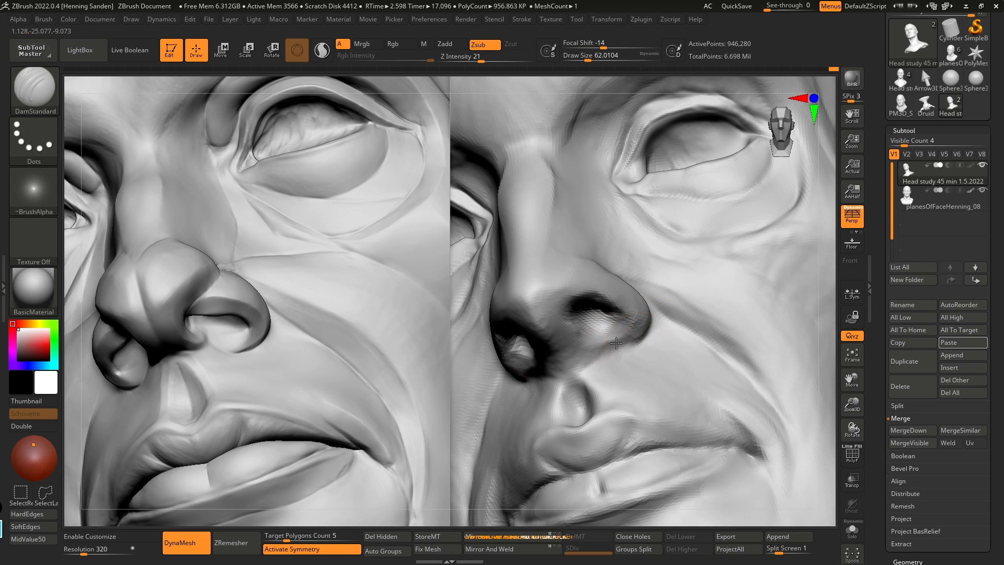
mouse_move(615, 341)
mouse_down()
mouse_move(594, 347)
mouse_move(594, 298)
mouse_move(610, 343)
mouse_move(621, 334)
mouse_move(581, 320)
mouse_move(609, 309)
mouse_up()
Step: Refine the nose wing and nostril rim with ClayBuildup at a draw size of about 62
key(b)
key(c)
key(b)
mouse_move(609, 306)
right_down()
mouse_move(601, 330)
mouse_move(620, 310)
mouse_move(658, 320)
right_up()
mouse_move(716, 347)
shift+right_down()
mouse_move(662, 330)
mouse_move(667, 353)
shift+right_up()
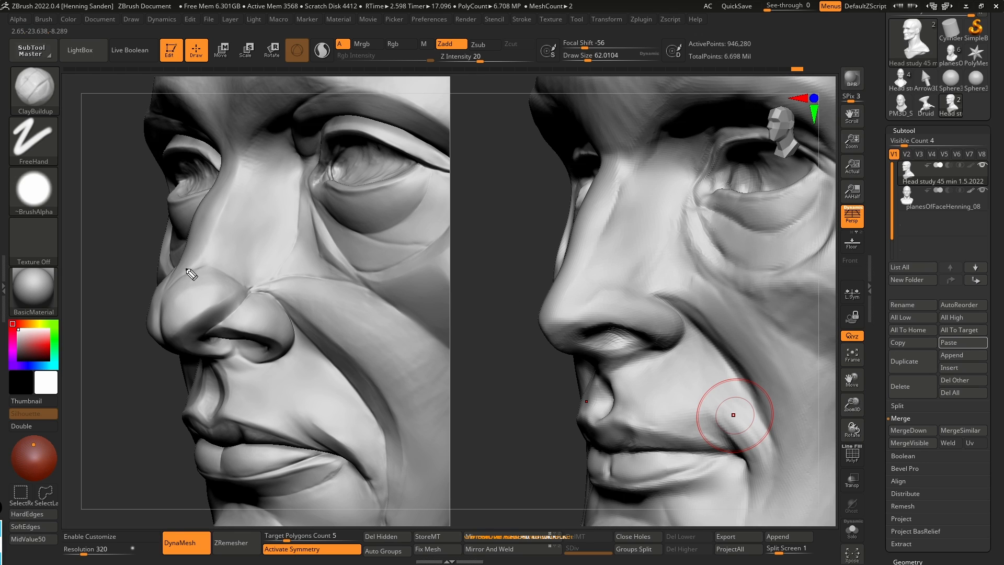
Step: Mark the bridge, tip, wing and nostril planes of the reference nose with annotation strokes
drag(210, 197, 254, 226)
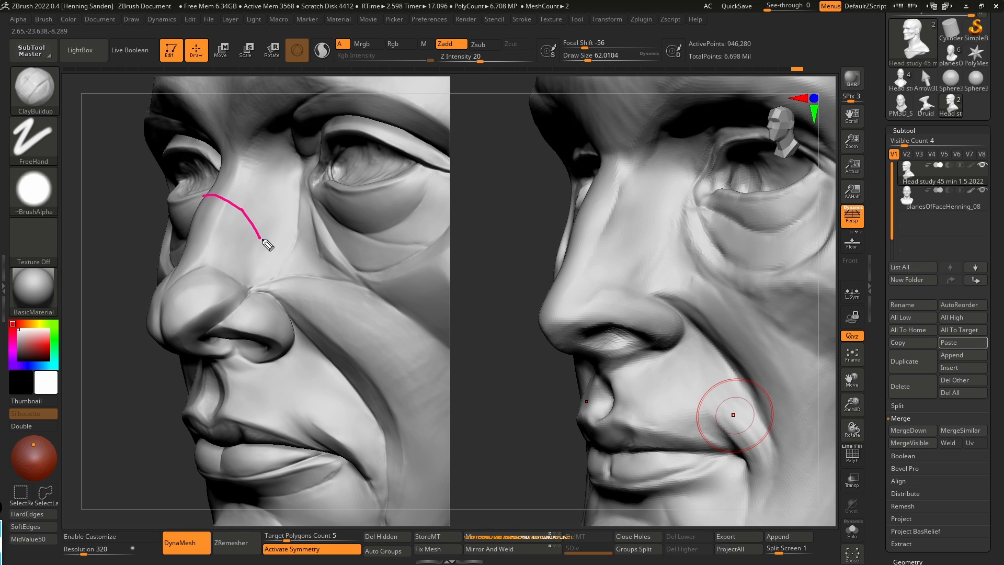
drag(203, 196, 233, 151)
drag(262, 238, 248, 280)
drag(227, 204, 194, 272)
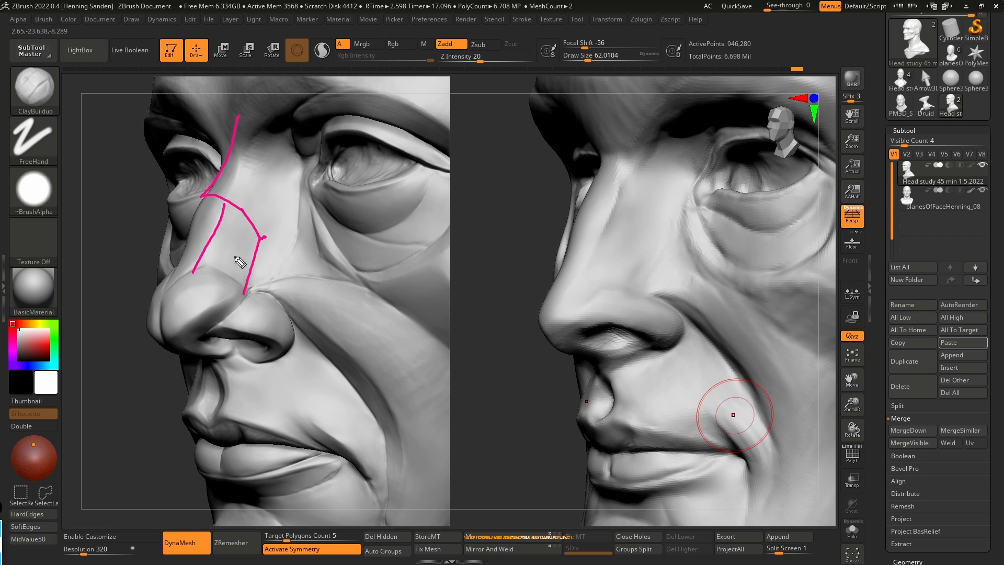
mouse_move(245, 292)
mouse_down()
mouse_move(209, 266)
mouse_move(200, 221)
mouse_up()
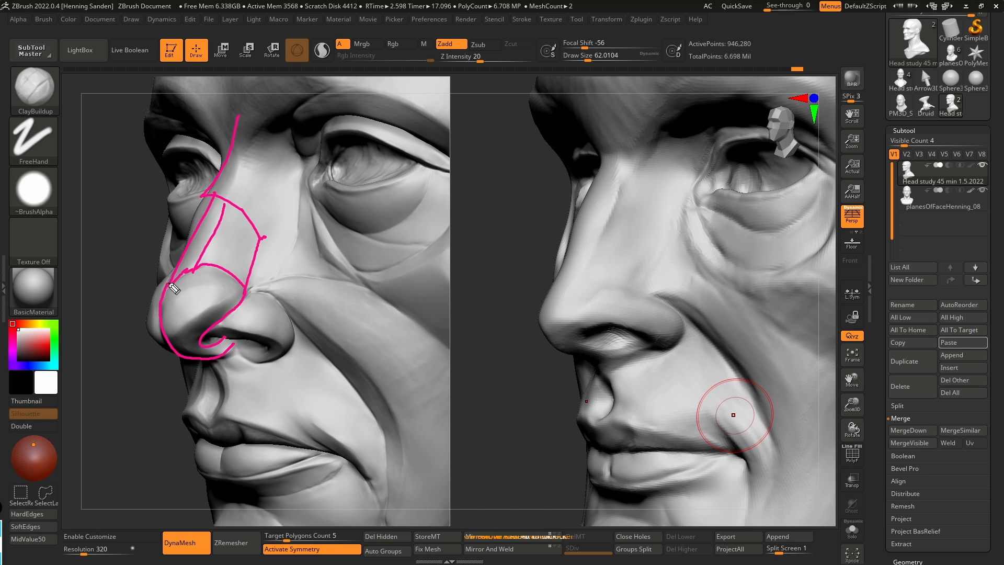
drag(205, 319, 246, 286)
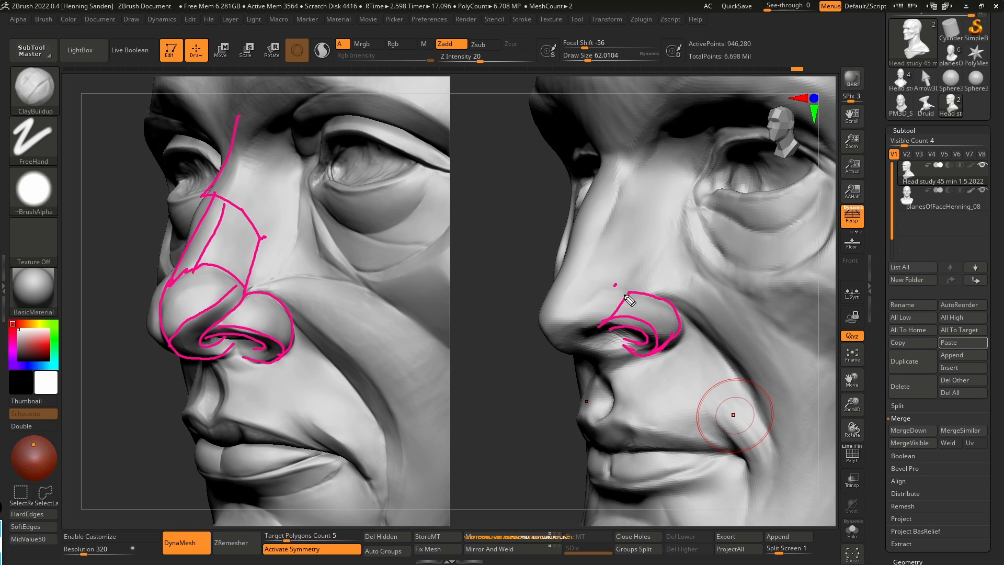
Step: Mark the matching bridge, tip and wing planes on the sculpted nose, and clear the annotations
drag(616, 284, 572, 315)
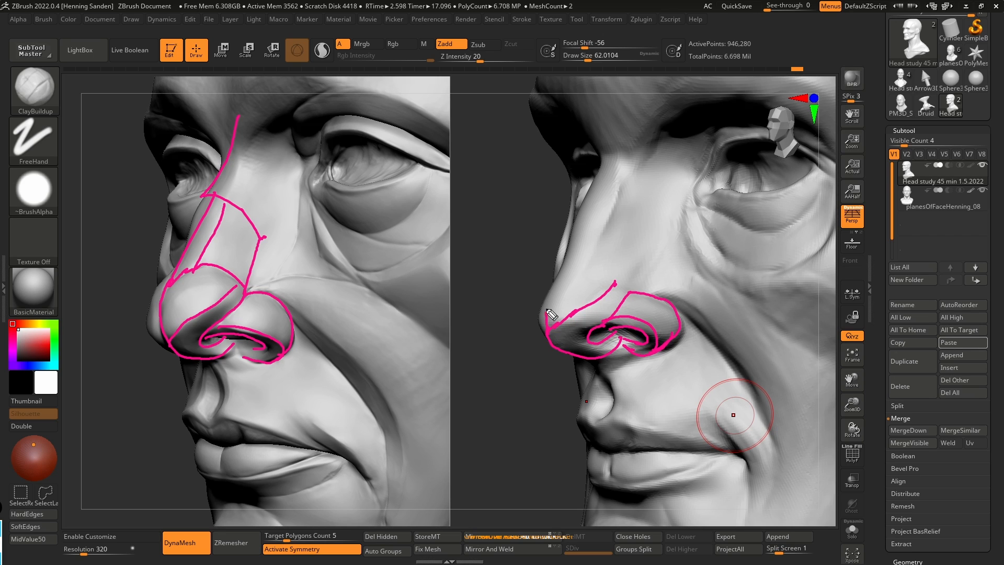
mouse_move(575, 277)
mouse_down()
mouse_move(622, 266)
mouse_move(606, 300)
mouse_move(643, 230)
mouse_move(605, 212)
mouse_move(566, 272)
mouse_up()
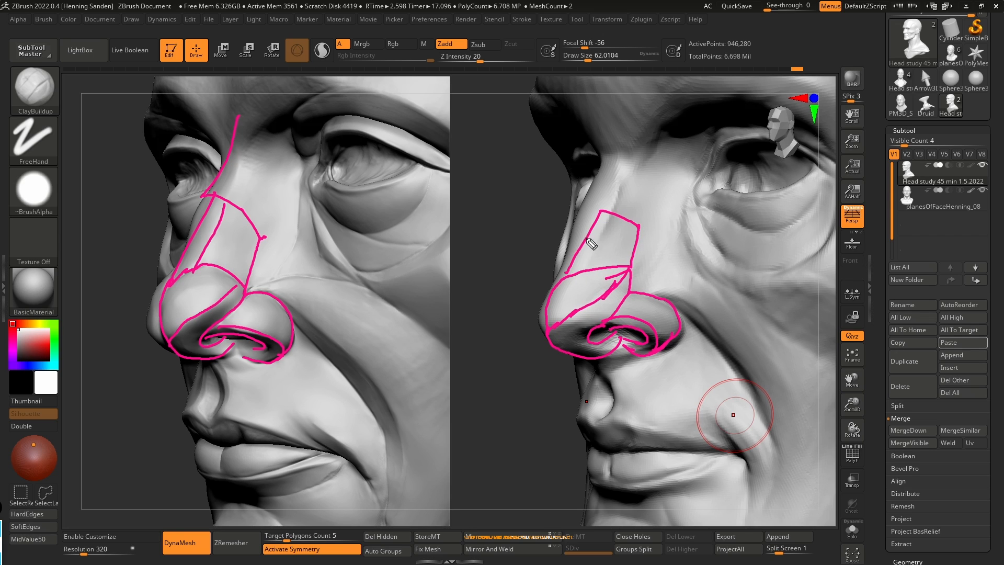
drag(583, 215, 552, 300)
key(ctrl+shift+7)
Step: Smooth the upper edge of the nostril on the sculpted nose and switch to the DamStandard brush
right_drag(606, 340, 655, 331)
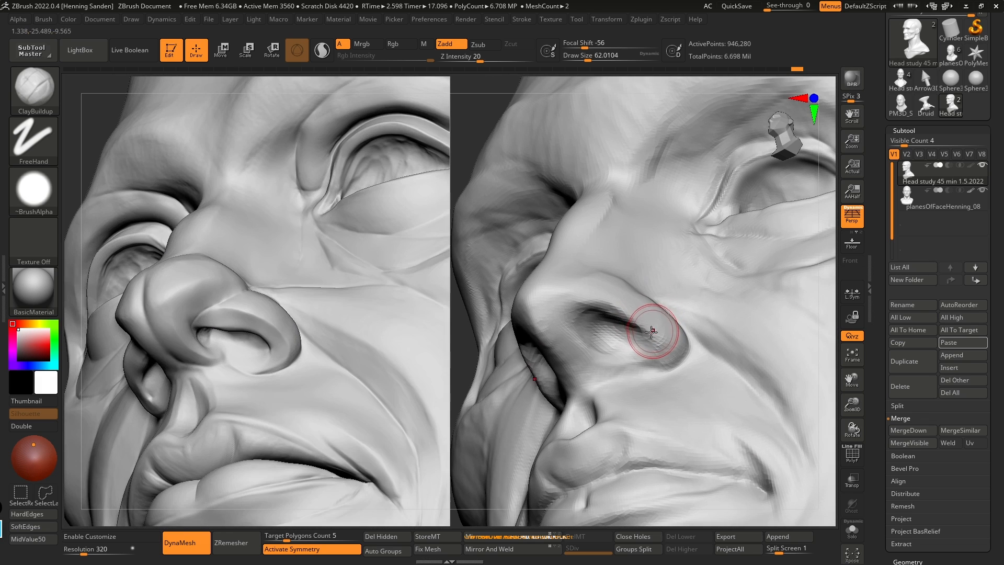
key(shift)
mouse_move(613, 299)
shift+mouse_down()
mouse_move(614, 352)
mouse_move(644, 319)
mouse_move(656, 339)
mouse_move(609, 308)
shift+mouse_up()
mouse_move(632, 321)
right_down()
mouse_move(621, 317)
mouse_move(621, 296)
right_up()
key(b)
key(d)
key(s)
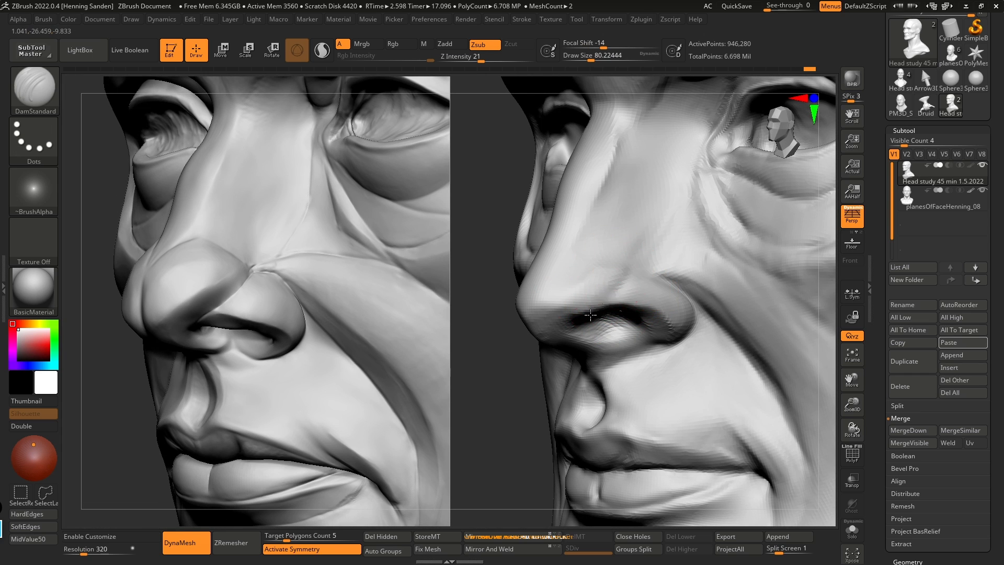
mouse_move(607, 299)
right_down()
mouse_move(607, 283)
mouse_move(607, 310)
mouse_move(578, 307)
right_up()
Step: Shape the edge between the nostril and the nose tip with ClayBuildup at a draw size of about 56
key(b)
key(c)
key(b)
drag(603, 299, 573, 325)
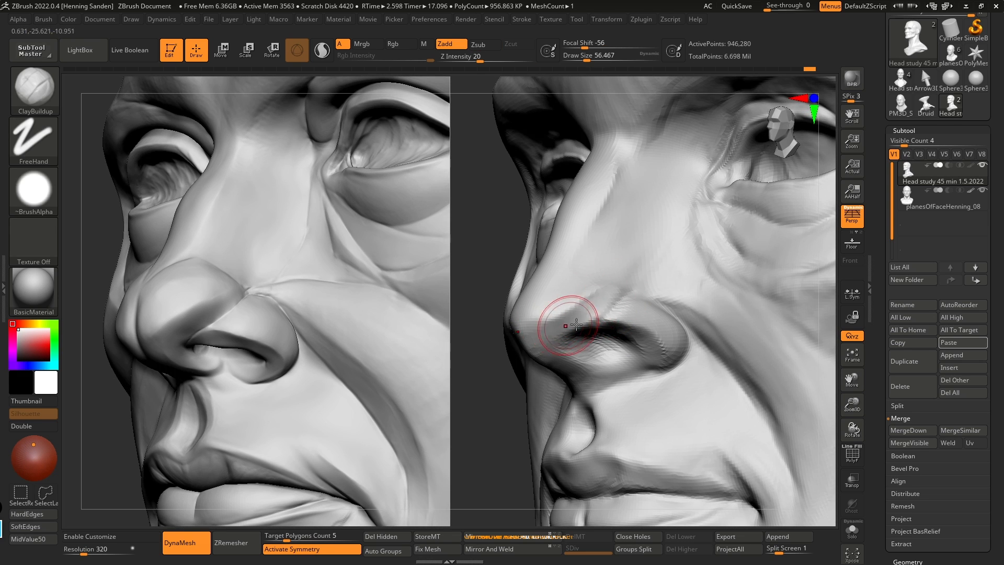
right_drag(570, 319, 668, 339)
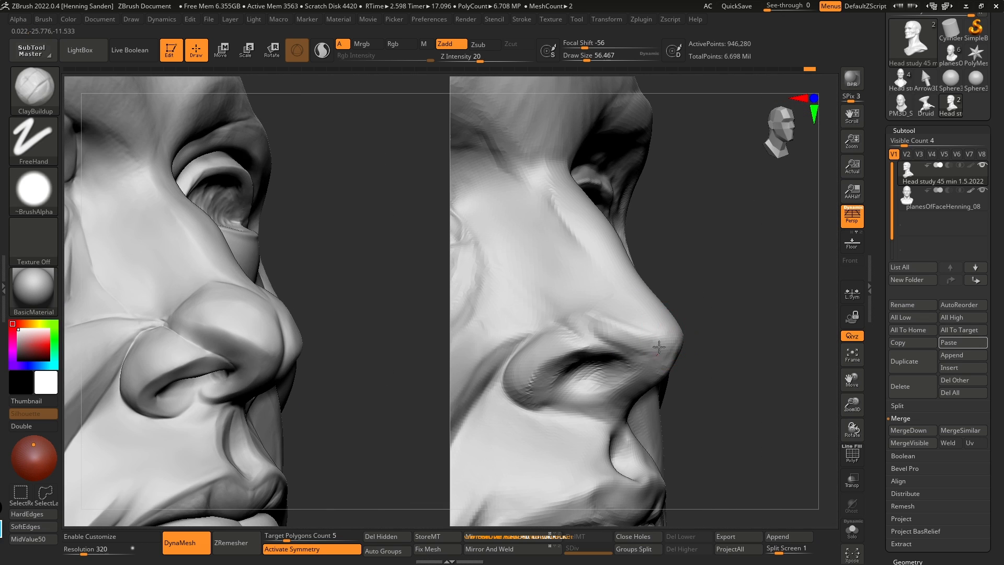
drag(579, 326, 630, 334)
right_drag(625, 310, 665, 353)
Step: Build up the nostril rim and the underside of the nose with ClayBuildup, ending at a draw size of about 77
key(s)
drag(637, 356, 616, 380)
right_drag(616, 380, 616, 360)
drag(616, 359, 583, 377)
right_drag(583, 377, 558, 380)
key(s)
mouse_move(558, 379)
mouse_down()
mouse_move(576, 396)
mouse_move(564, 401)
mouse_move(578, 374)
mouse_up()
right_drag(601, 366, 634, 346)
drag(627, 355, 601, 369)
mouse_move(617, 366)
right_down()
mouse_move(604, 367)
mouse_move(602, 356)
right_up()
key(s)
drag(624, 365, 628, 365)
right_drag(627, 366, 633, 347)
drag(634, 354, 594, 383)
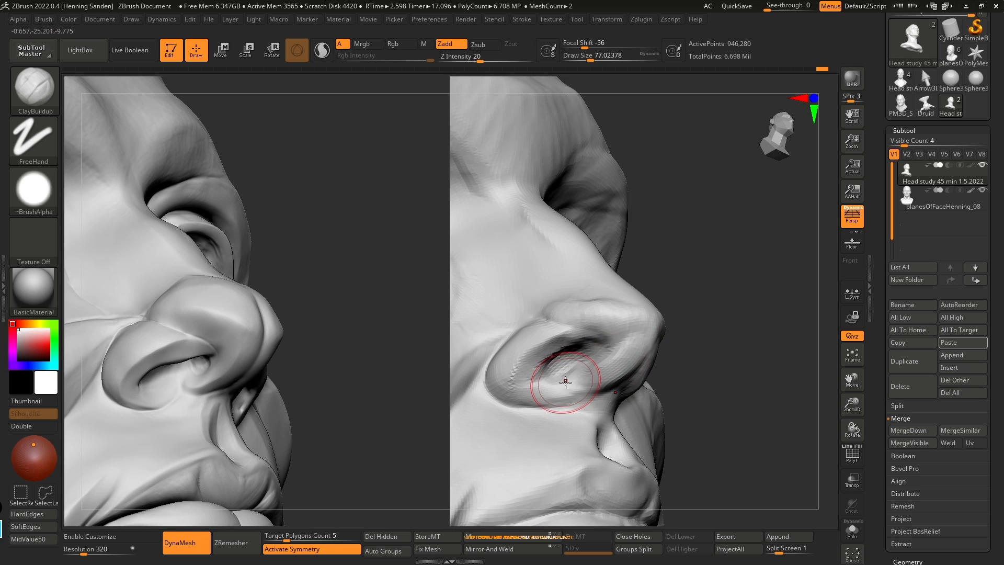
Step: Fill out the nose tip with broad ClayBuildup strokes at a draw size of about 101
key(s)
drag(616, 343, 621, 343)
drag(630, 348, 626, 320)
right_drag(626, 319, 639, 305)
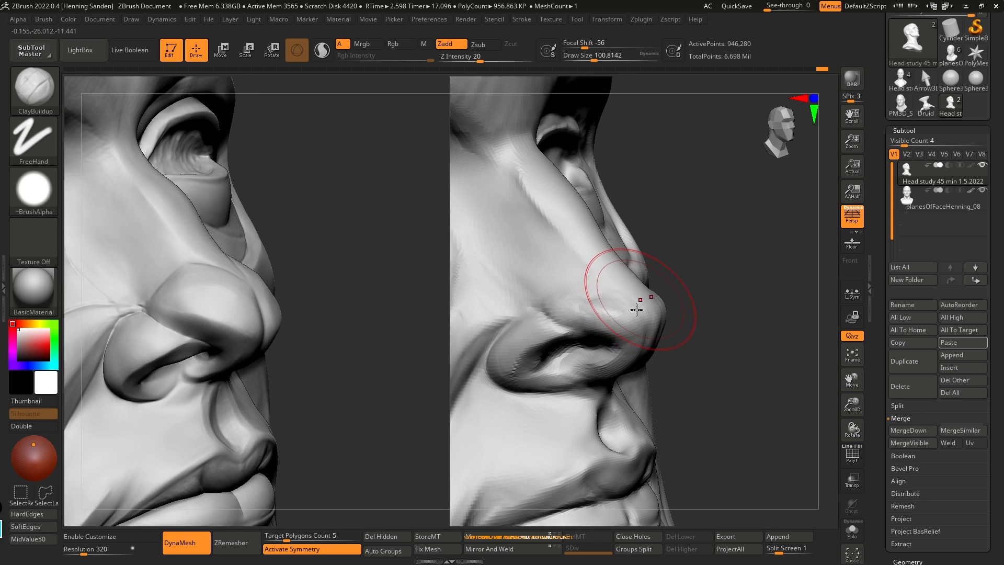
mouse_move(607, 289)
mouse_down()
mouse_move(567, 287)
mouse_move(601, 303)
mouse_move(541, 284)
mouse_move(652, 290)
mouse_up()
mouse_move(652, 290)
shift+right_down()
mouse_move(659, 317)
mouse_move(567, 225)
mouse_move(622, 183)
mouse_move(588, 246)
mouse_move(598, 351)
mouse_move(609, 274)
shift+right_up()
Step: Switch to the Move brush and reshape the bridge of the nose, varying the draw size
key(b)
key(m)
key(v)
key(s)
drag(610, 273, 616, 273)
mouse_move(627, 244)
mouse_down()
mouse_move(634, 254)
mouse_move(622, 255)
mouse_up()
key(s)
drag(604, 208, 612, 204)
key(s)
drag(613, 204, 605, 201)
Step: Adjust the shape of the nose tip and wing with the Move brush
mouse_move(611, 221)
right_down()
mouse_move(588, 230)
mouse_move(654, 274)
mouse_move(591, 285)
mouse_move(636, 303)
mouse_move(660, 293)
right_up()
ctrl+right_drag(660, 293, 647, 315)
drag(639, 308, 634, 308)
key(s)
right_drag(635, 302, 609, 303)
key(s)
mouse_move(609, 303)
mouse_down()
mouse_move(587, 301)
mouse_move(576, 286)
mouse_up()
key(s)
Step: Refine the nose's side profile against the reference with the Move brush, ending at a draw size of about 149
ctrl+right_drag(604, 262, 586, 241)
drag(587, 241, 590, 243)
ctrl+right_drag(602, 201, 609, 214)
key(s)
drag(610, 213, 602, 212)
mouse_move(623, 180)
ctrl+mouse_down()
mouse_move(630, 196)
mouse_move(634, 152)
ctrl+mouse_up()
key(s)
drag(595, 240, 599, 240)
ctrl+click(615, 202)
mouse_move(582, 207)
ctrl+mouse_down()
mouse_move(617, 221)
mouse_move(603, 213)
ctrl+mouse_up()
key(s)
key(s)
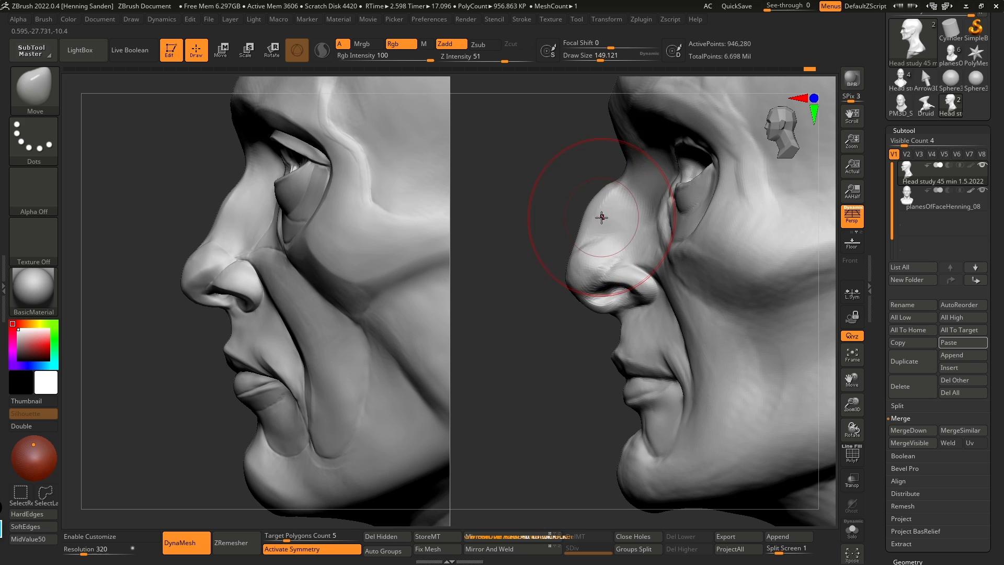
Step: Try further Move strokes on the nose bridge and tip, undoing them, and reduce the brush size
key(ctrl)
key(ctrl+z)
mouse_move(601, 212)
mouse_down()
mouse_move(617, 216)
mouse_move(606, 214)
mouse_up()
key(ctrl)
key(ctrl+z)
mouse_move(596, 286)
mouse_down()
mouse_move(615, 301)
mouse_move(608, 306)
mouse_move(629, 272)
mouse_move(607, 307)
mouse_move(643, 299)
mouse_up()
key(ctrl+z)
key(bracketleft)
key(bracketleft)
Step: Shape the philtrum groove under the nose with the DamStandard and Standard brushes, and smooth it
right_drag(647, 289, 627, 286)
ctrl+right_drag(628, 287, 639, 301)
key(b)
key(d)
key(s)
key(s)
drag(644, 281, 641, 281)
mouse_move(597, 316)
right_down()
mouse_move(583, 365)
mouse_move(610, 375)
mouse_move(625, 298)
right_up()
key(b)
key(s)
key(t)
key(s)
mouse_move(613, 274)
mouse_down()
mouse_move(601, 267)
mouse_move(613, 287)
mouse_up()
mouse_move(601, 278)
right_down()
mouse_move(620, 269)
mouse_move(597, 280)
right_up()
shift+drag(601, 267, 601, 285)
right_drag(601, 285, 599, 296)
Step: Refine the ridges beside the philtrum with ClayBuildup at a draw size of about 35
key(s)
drag(580, 280, 585, 284)
key(s)
key(f)
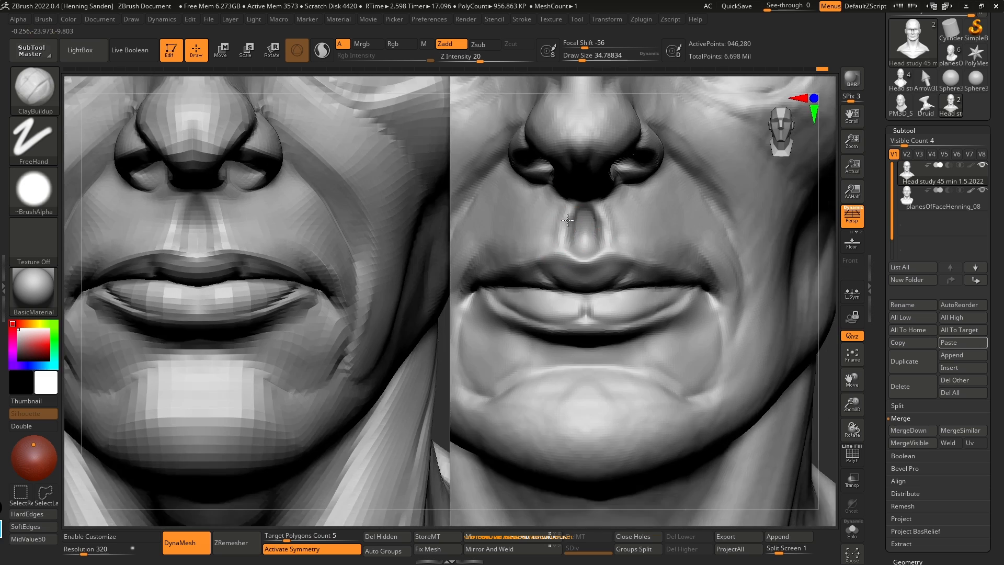
drag(610, 296, 611, 300)
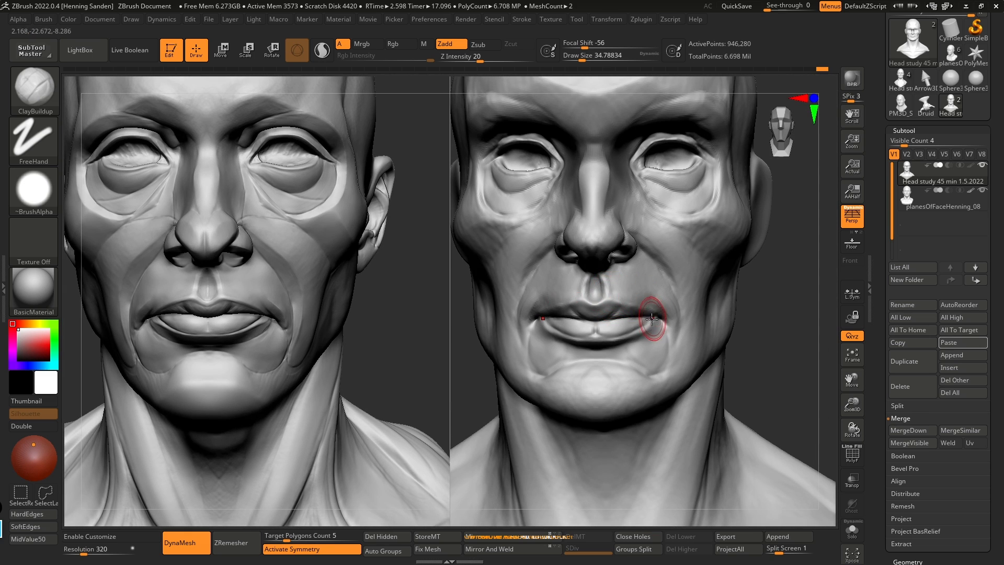
Step: Mark the helix, inner folds, tragus and lobe on the reference ear and the sculpted ear, and clear the annotations
mouse_move(634, 343)
alt+right_down()
mouse_move(692, 319)
mouse_move(676, 273)
mouse_move(643, 301)
alt+right_up()
mouse_move(710, 269)
shift+right_down()
mouse_move(728, 271)
mouse_move(670, 275)
mouse_move(671, 296)
shift+right_up()
ctrl+right_drag(671, 295, 673, 285)
ctrl+right_drag(674, 285, 673, 283)
key(s)
drag(673, 282, 652, 287)
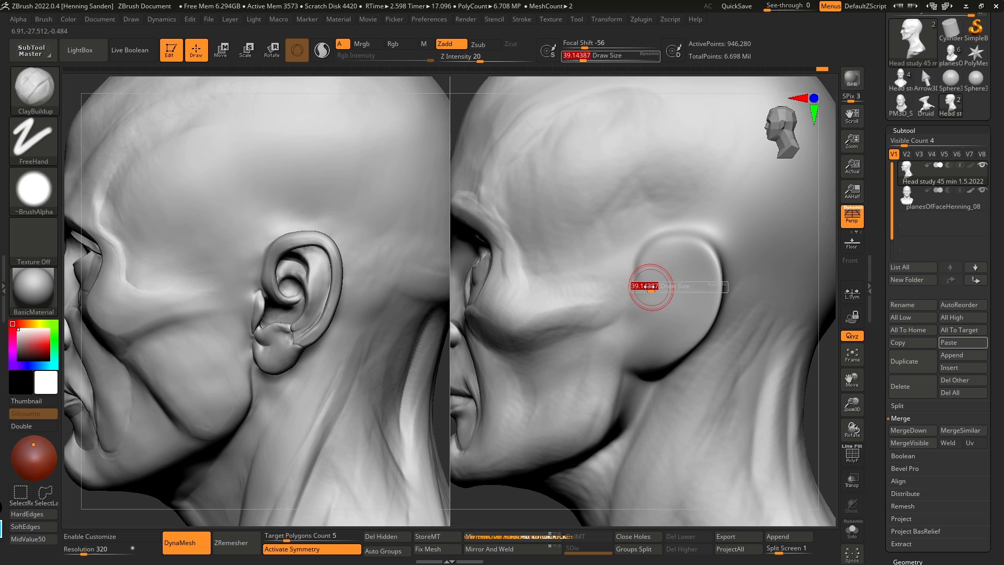
key(ctrl+shift)
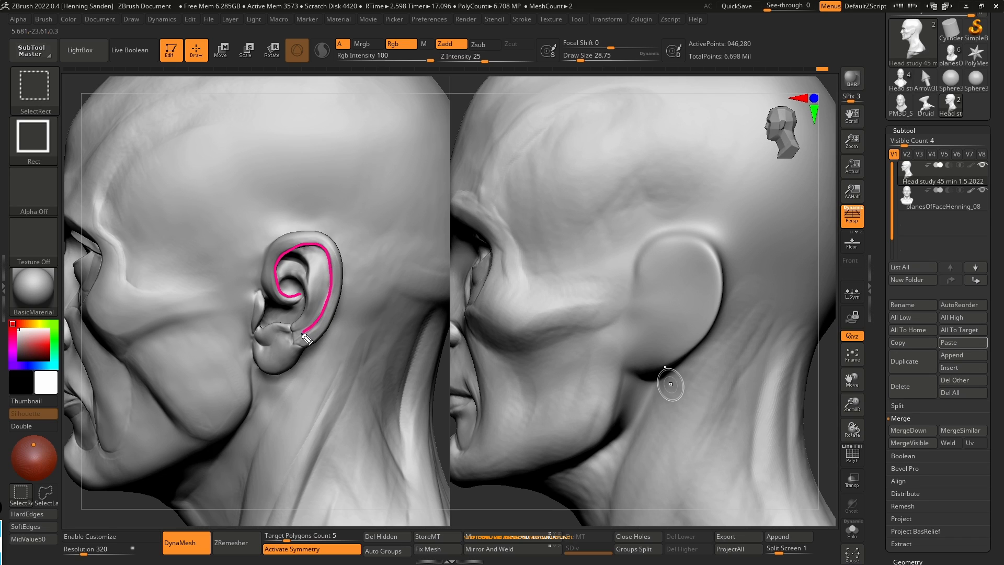
mouse_move(267, 259)
mouse_down()
mouse_move(317, 228)
mouse_move(346, 275)
mouse_up()
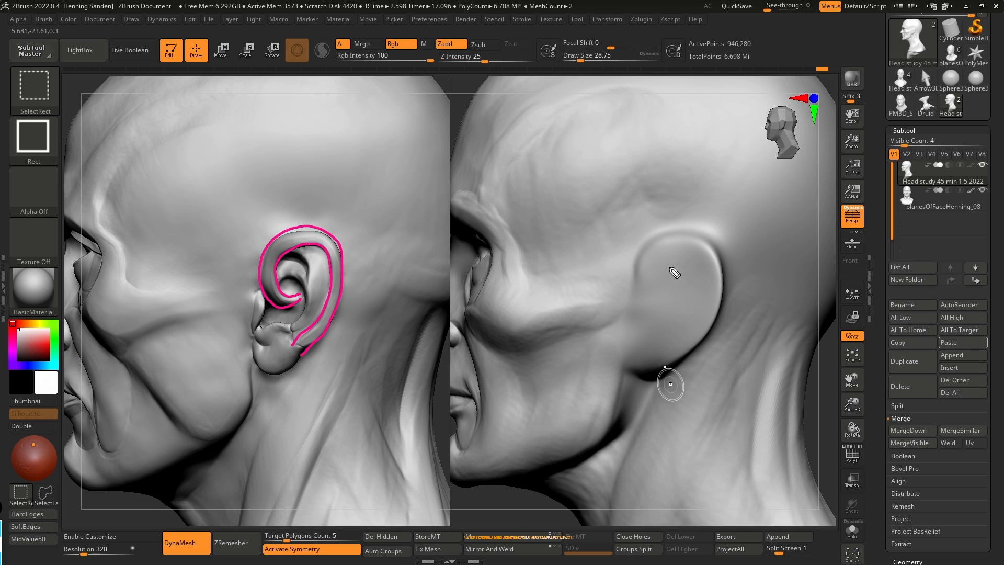
mouse_move(653, 314)
mouse_down()
mouse_move(643, 257)
mouse_move(713, 242)
mouse_move(724, 301)
mouse_up()
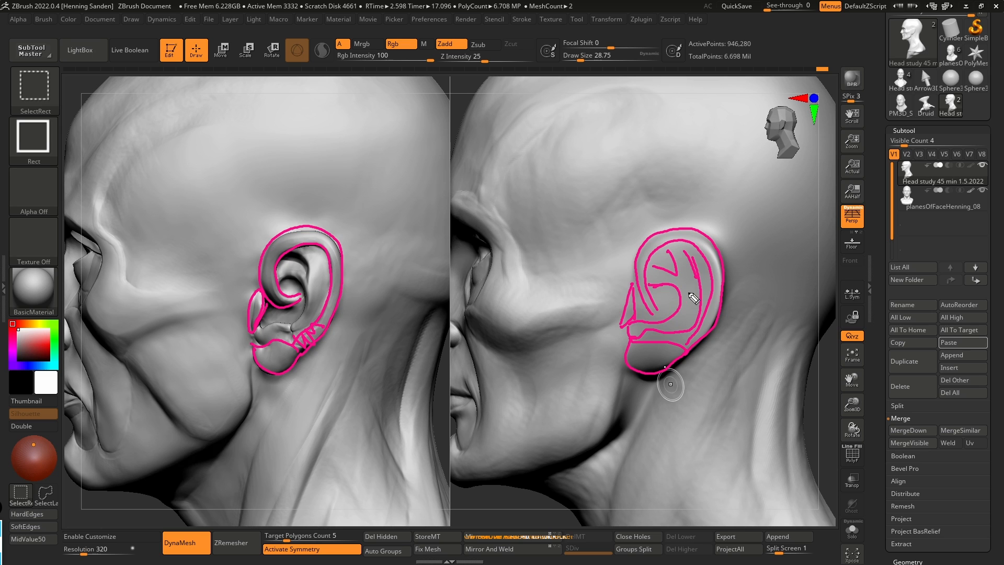
key(e)
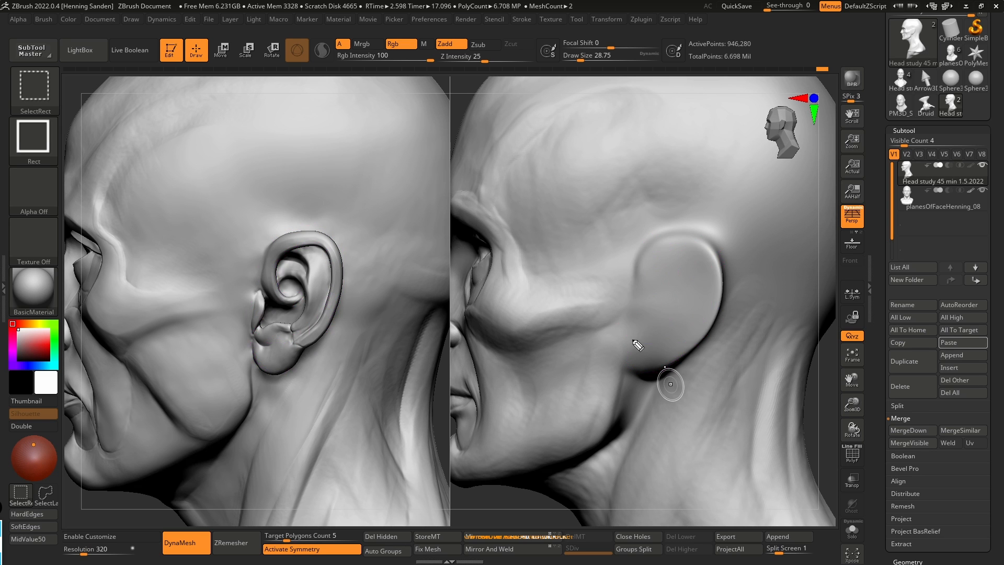
Step: Carve the crease behind the sculpted ear with DamStandard, at draw sizes of about 56 to 83
right_drag(666, 280, 699, 253)
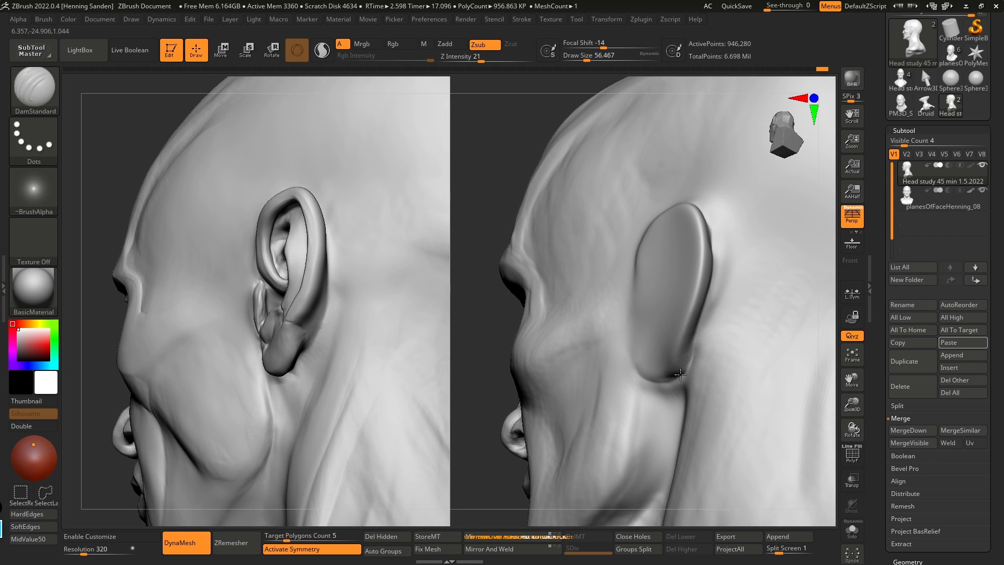
right_drag(774, 340, 702, 333)
drag(710, 284, 710, 278)
mouse_move(709, 279)
mouse_down()
mouse_move(698, 320)
mouse_move(713, 234)
mouse_up()
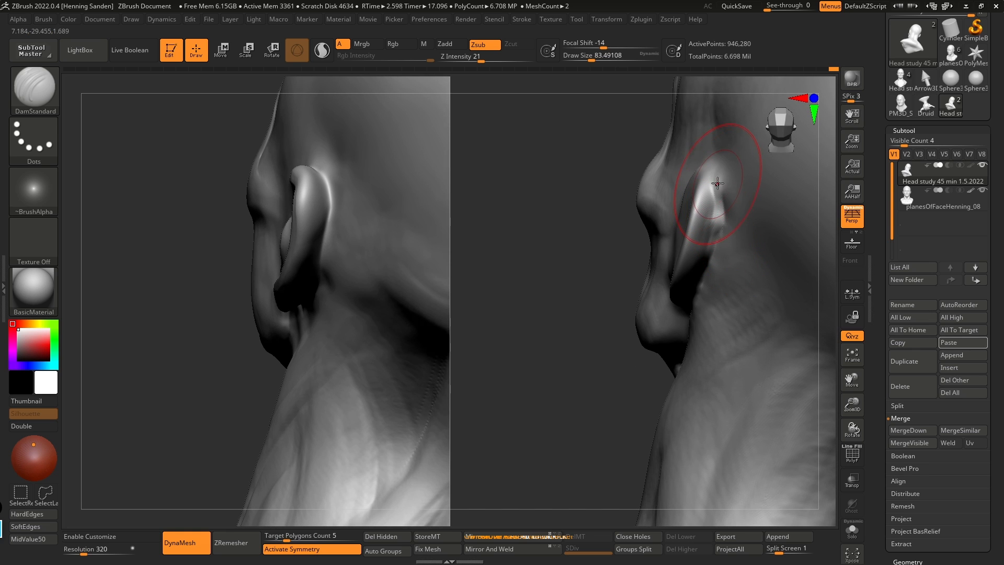
Step: Undo the last stroke, then carve the inner groove of the helix around the blank ear with the DamStandard brush
key(ctrl+z)
key(bracketleft)
drag(720, 227, 721, 187)
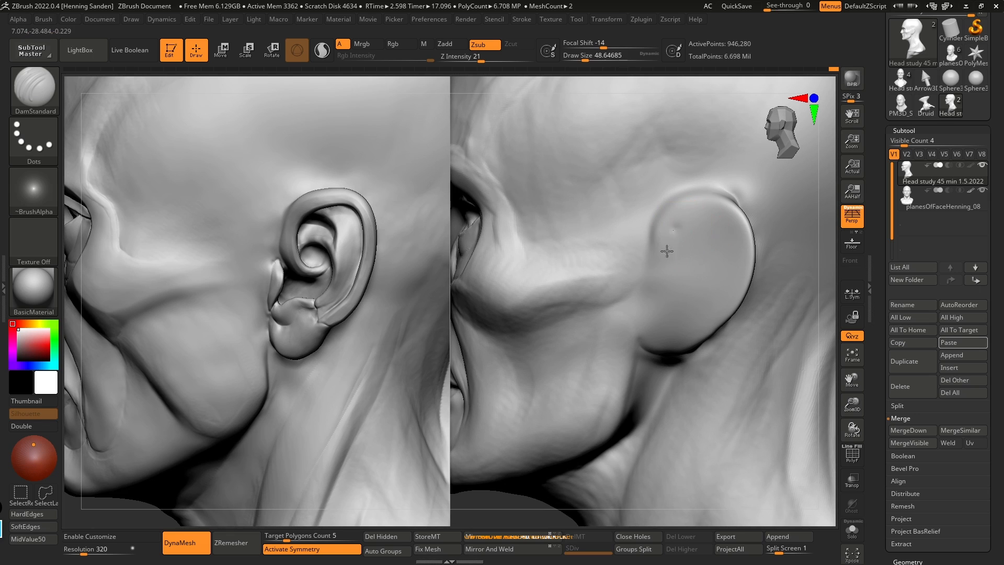
mouse_move(667, 251)
mouse_down()
mouse_move(673, 273)
mouse_move(694, 287)
mouse_move(690, 213)
mouse_move(740, 240)
mouse_move(736, 292)
mouse_move(719, 318)
mouse_up()
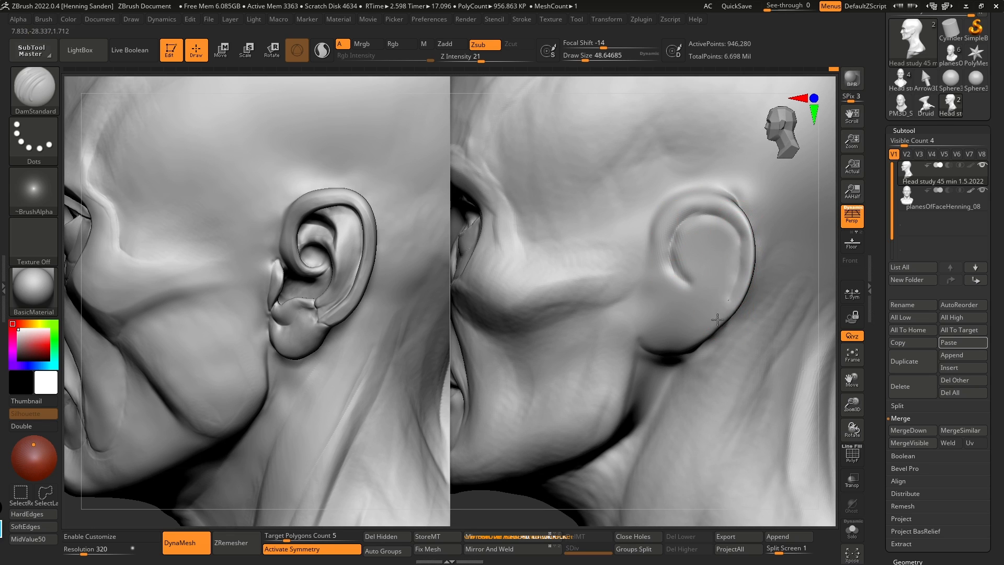
right_drag(717, 304, 703, 306)
drag(741, 273, 690, 331)
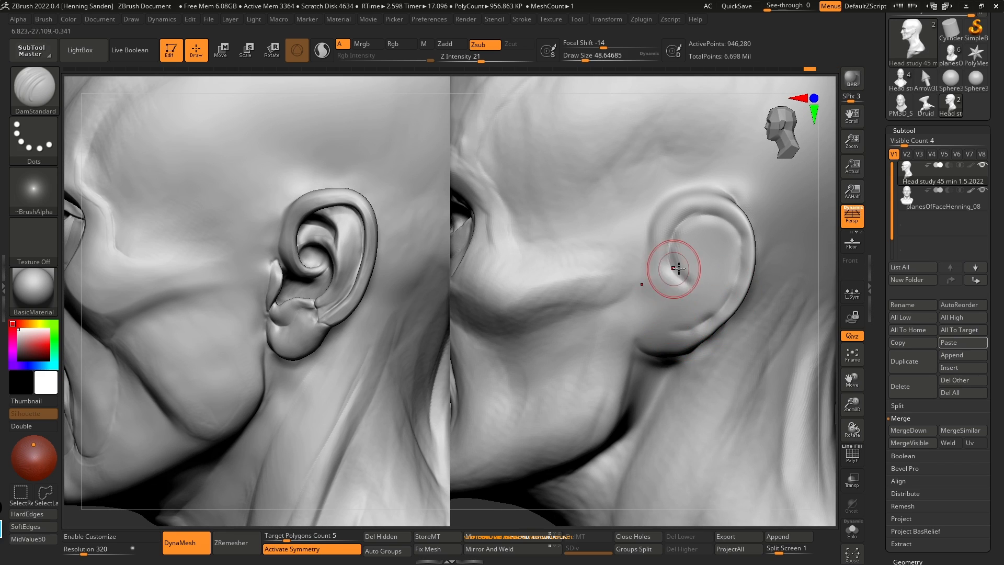
Step: Hollow out the area inside the helix with the ClayBuildup brush
key(b)
key(c)
key(b)
mouse_move(679, 231)
mouse_down()
mouse_move(687, 251)
mouse_move(696, 238)
mouse_move(726, 253)
mouse_up()
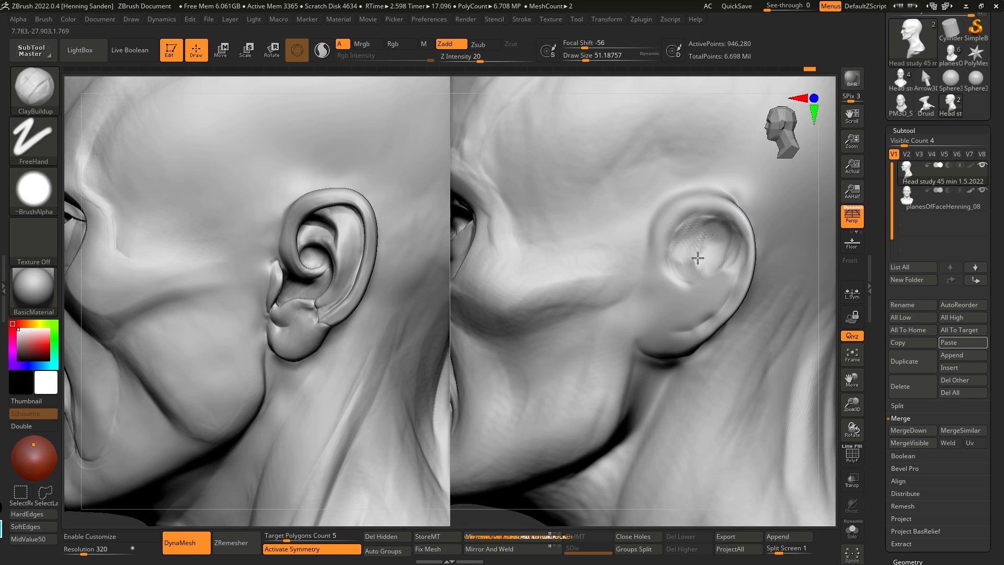
key(ctrl)
mouse_move(689, 252)
alt+mouse_down()
mouse_move(697, 263)
mouse_move(702, 249)
mouse_move(715, 271)
mouse_move(699, 247)
mouse_move(715, 281)
mouse_move(702, 280)
alt+mouse_up()
mouse_move(611, 287)
ctrl+mouse_down()
mouse_move(605, 281)
mouse_move(589, 321)
mouse_move(597, 348)
mouse_move(620, 325)
mouse_move(609, 290)
ctrl+mouse_up()
key(ctrl+z)
key(s)
ctrl+drag(615, 284, 605, 287)
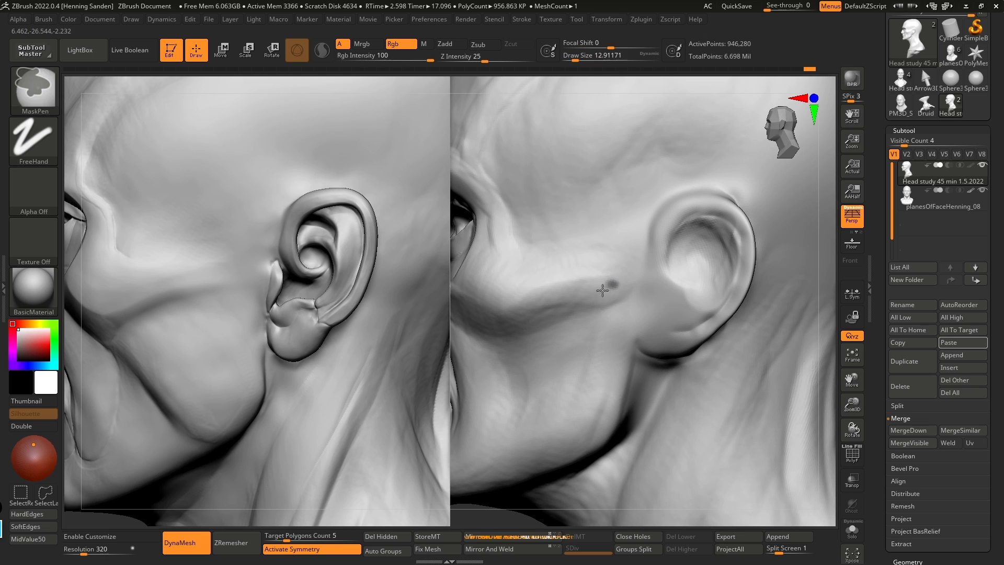
ctrl+drag(629, 325, 635, 342)
key(ctrl+z)
Step: Build up the root of the helix across the middle of the ear hollow with a smaller ClayBuildup brush
key(s)
mouse_move(694, 261)
mouse_down()
mouse_move(708, 261)
mouse_move(732, 237)
mouse_move(720, 235)
mouse_move(708, 300)
mouse_move(678, 314)
mouse_move(711, 291)
mouse_move(671, 297)
mouse_move(708, 281)
mouse_move(655, 306)
mouse_up()
key(s)
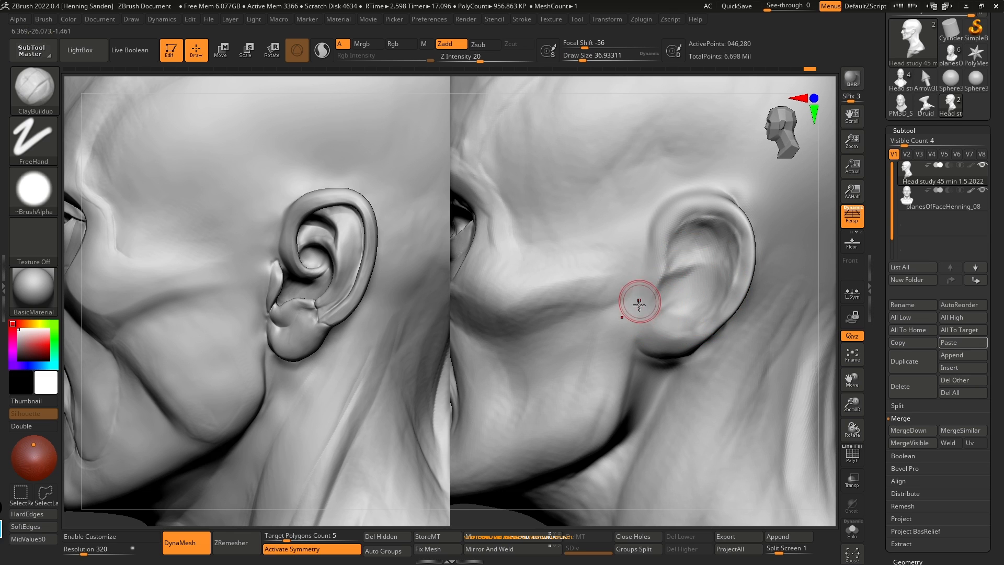
Step: Carve the lower concha below the root of the helix with ClayBuildup
right_drag(640, 304, 655, 312)
alt+drag(663, 300, 674, 312)
key(ctrl+z)
key(])
right_drag(680, 308, 699, 297)
mouse_move(698, 296)
alt+mouse_down()
mouse_move(691, 285)
mouse_move(687, 295)
alt+mouse_up()
Step: Enlarge the ClayBuildup brush to about 65 and deepen the hollow inside the upper and rear helix
right_drag(687, 293, 721, 282)
key(])
key(])
alt+drag(710, 297, 723, 241)
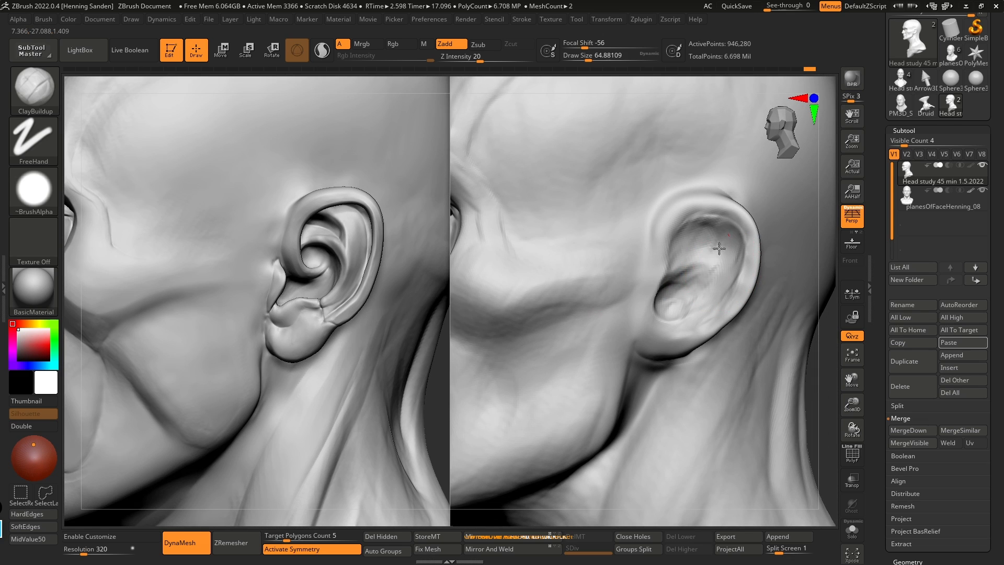
alt+drag(711, 277, 695, 236)
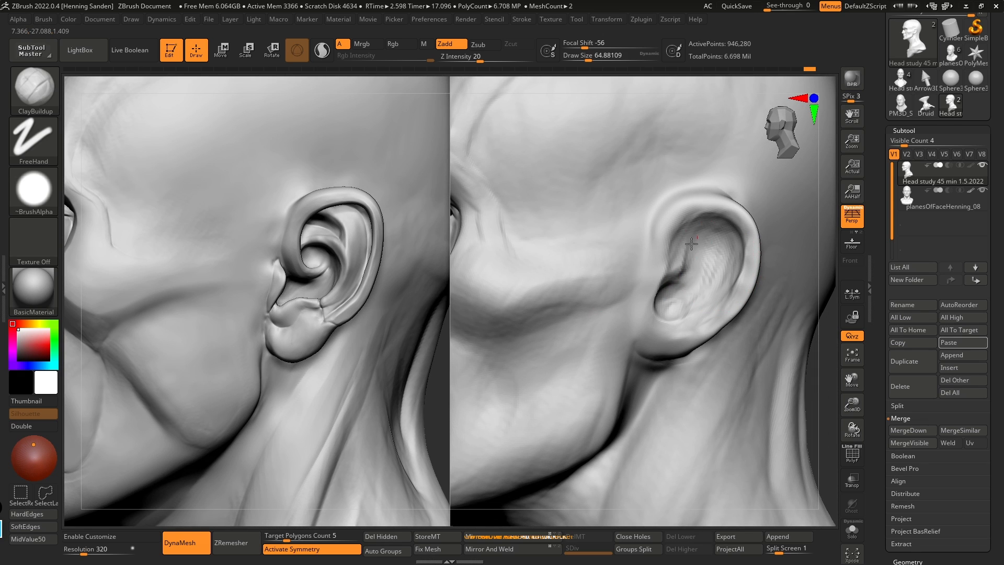
Step: Build up the front of the helix with a smaller ClayBuildup brush so its root curls into the concha
drag(682, 317, 678, 328)
key([)
right_drag(684, 327, 689, 268)
key(s)
drag(689, 267, 686, 267)
right_drag(686, 267, 697, 269)
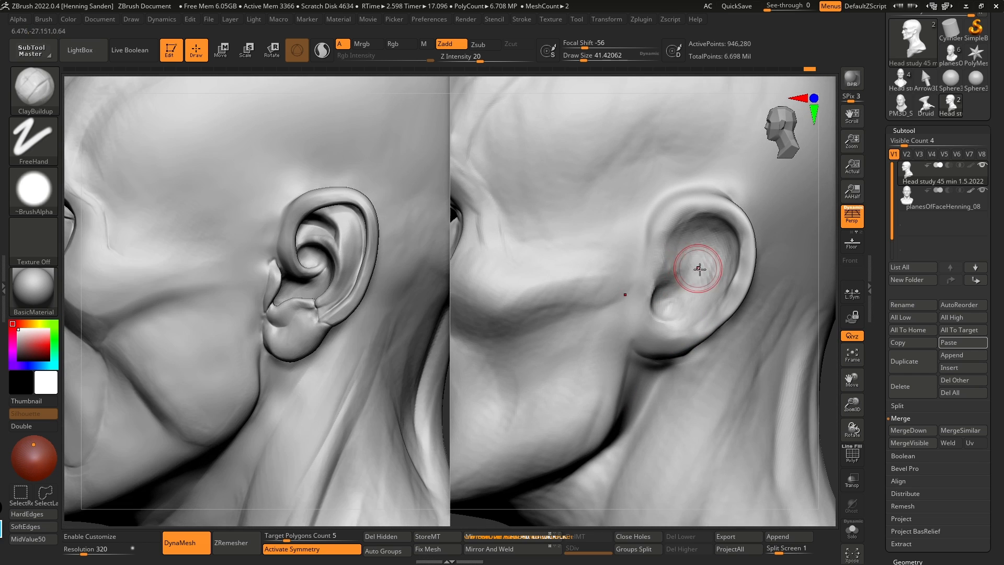
drag(661, 250, 672, 232)
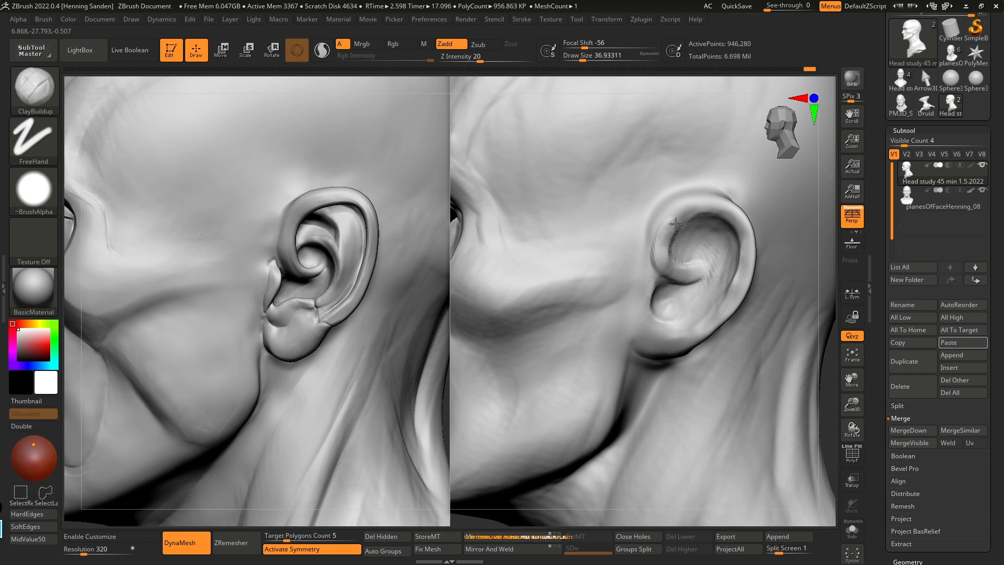
Step: Block in the antihelix and its upper folds inside the ear with ClayBuildup strokes
mouse_move(741, 236)
right_down()
mouse_move(711, 258)
mouse_move(700, 246)
mouse_move(690, 261)
mouse_move(717, 267)
mouse_move(732, 256)
mouse_move(728, 278)
right_up()
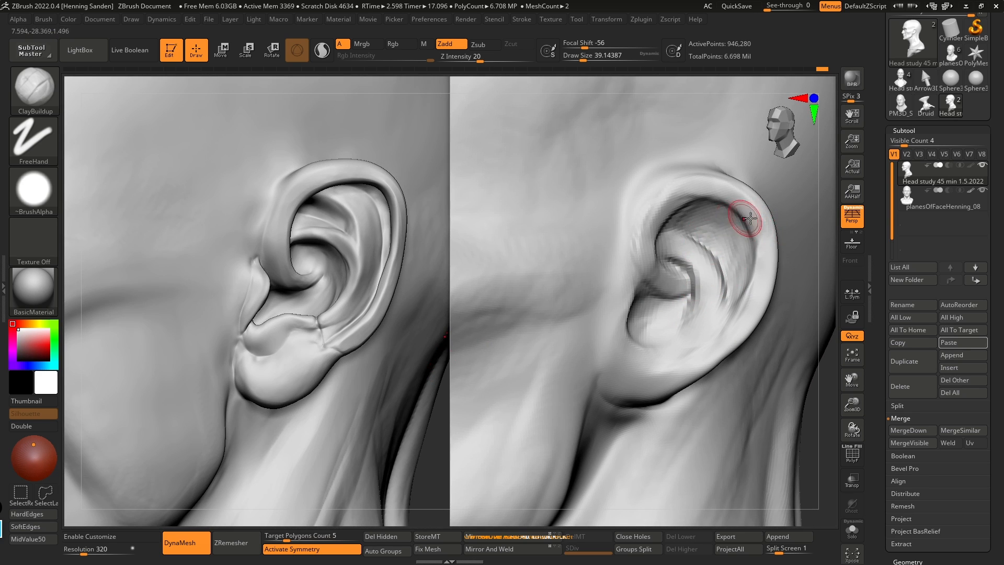
drag(696, 264, 735, 202)
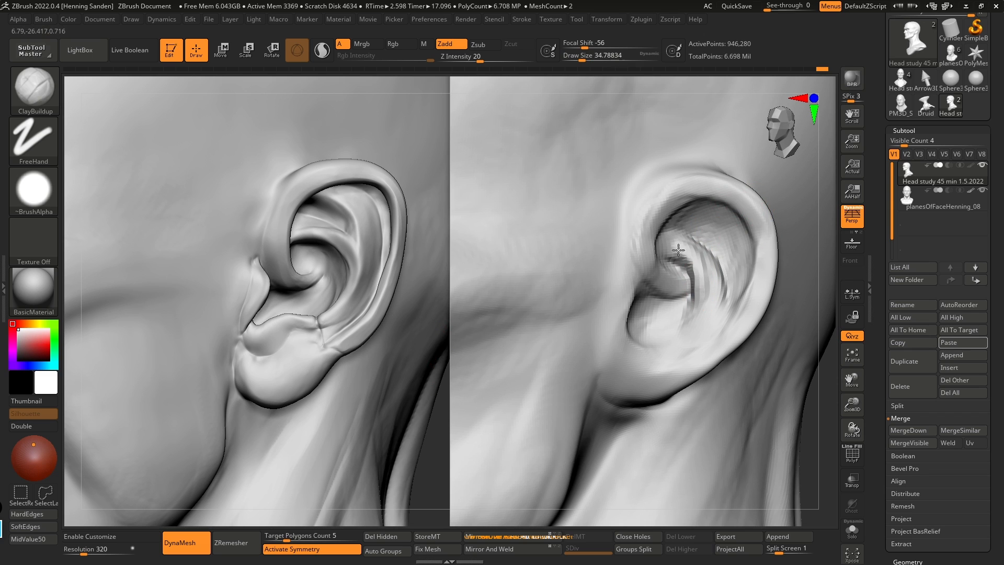
right_drag(704, 262, 691, 262)
drag(679, 242, 718, 238)
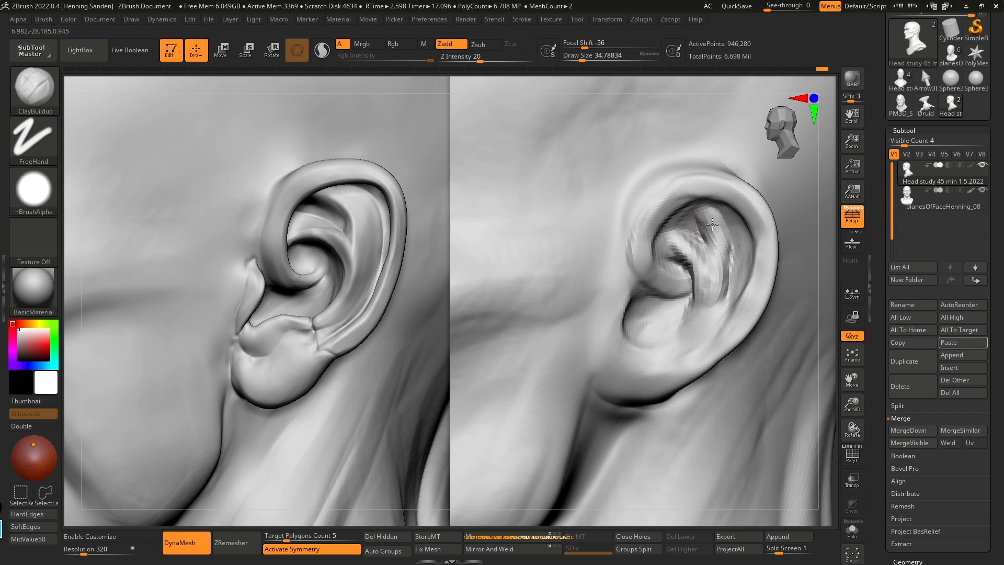
right_drag(711, 228, 714, 209)
key(s)
drag(709, 250, 713, 251)
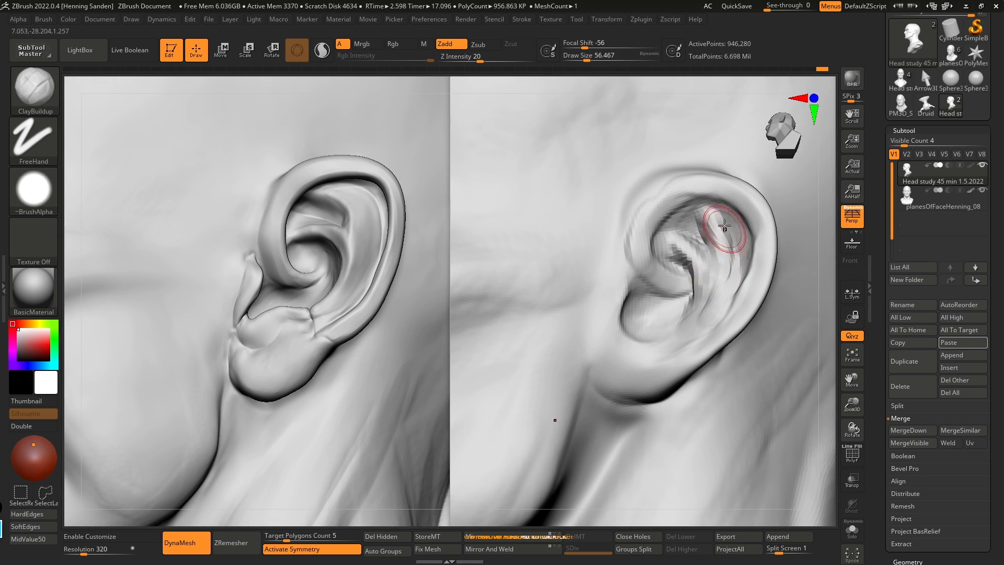
Step: Thicken the antihelix ridge down towards the earlobe with ClayBuildup
right_drag(702, 293, 717, 254)
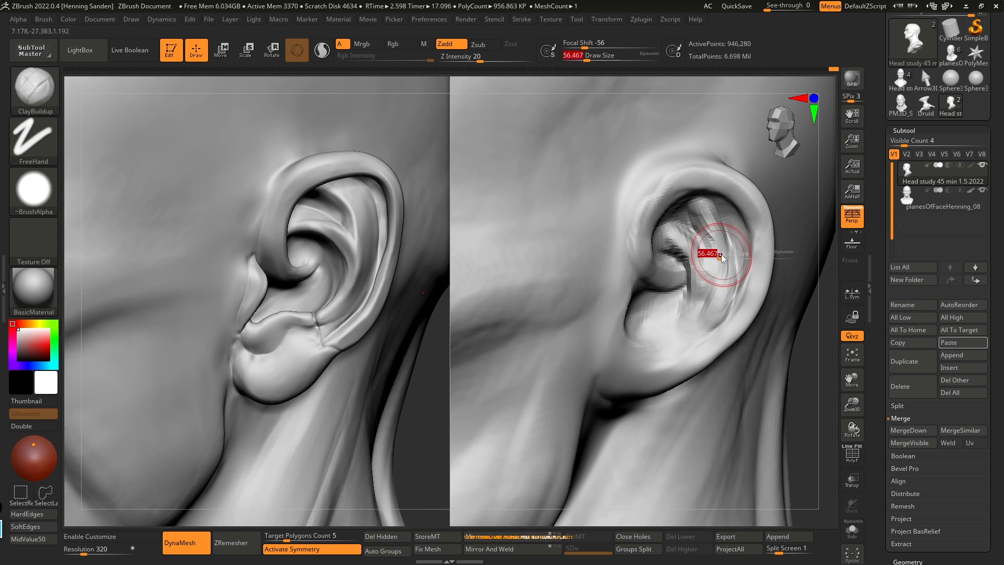
drag(720, 290, 704, 315)
key(s)
drag(719, 278, 719, 278)
mouse_move(730, 264)
mouse_down()
mouse_move(728, 288)
mouse_move(702, 322)
mouse_up()
right_drag(702, 321, 704, 312)
Step: Build up the lower rim of the concha and the tragus with the Standard brush
key(b)
key(s)
key(t)
mouse_move(708, 314)
mouse_down()
mouse_move(649, 346)
mouse_move(627, 320)
mouse_up()
key(s)
key(s)
right_drag(627, 319, 622, 291)
mouse_move(617, 291)
mouse_down()
mouse_move(622, 325)
mouse_move(615, 318)
mouse_up()
Step: Round out the front of the helix and its root with the Standard brush at draw size 41
mouse_move(649, 313)
right_down()
mouse_move(539, 399)
mouse_move(691, 271)
right_up()
key(s)
drag(691, 270, 673, 269)
mouse_move(673, 269)
right_down()
mouse_move(539, 351)
mouse_move(647, 272)
right_up()
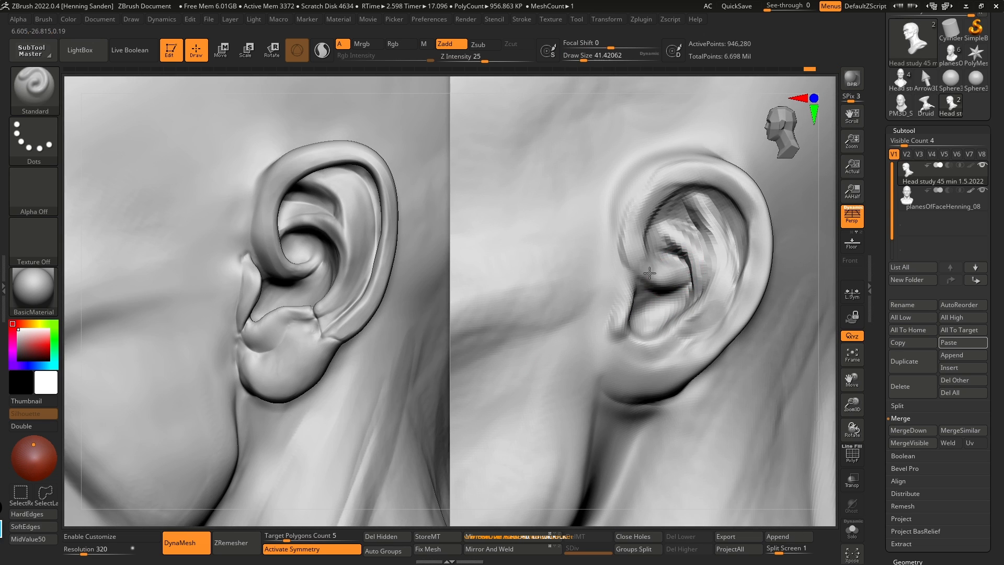
mouse_move(680, 168)
right_down()
mouse_move(677, 205)
mouse_move(724, 209)
mouse_move(675, 204)
mouse_move(648, 247)
right_up()
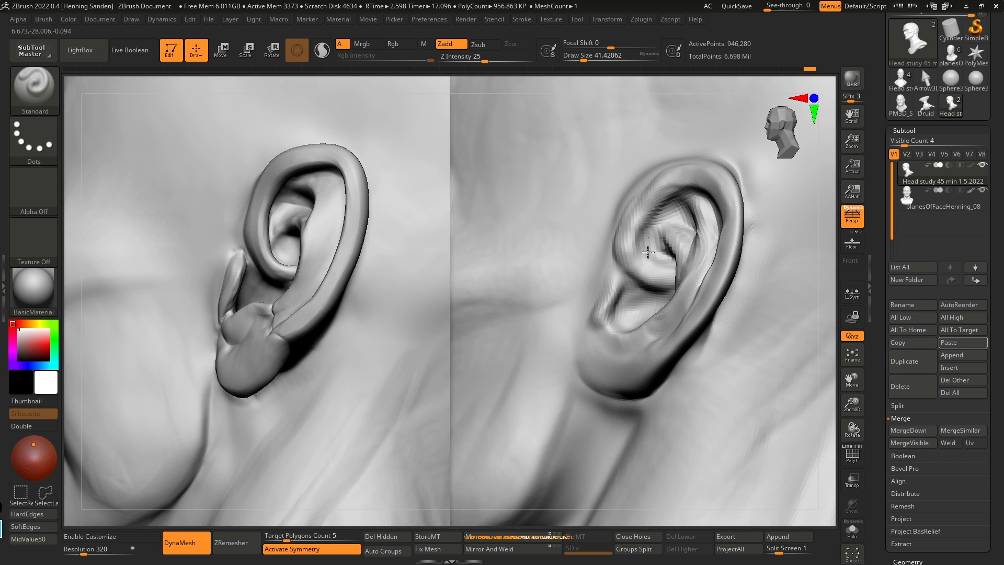
Step: Reshape the front of the helix and the inner ear with the Move brush at a draw size above 100
key(b)
key(m)
key(v)
key(s)
drag(643, 233, 653, 211)
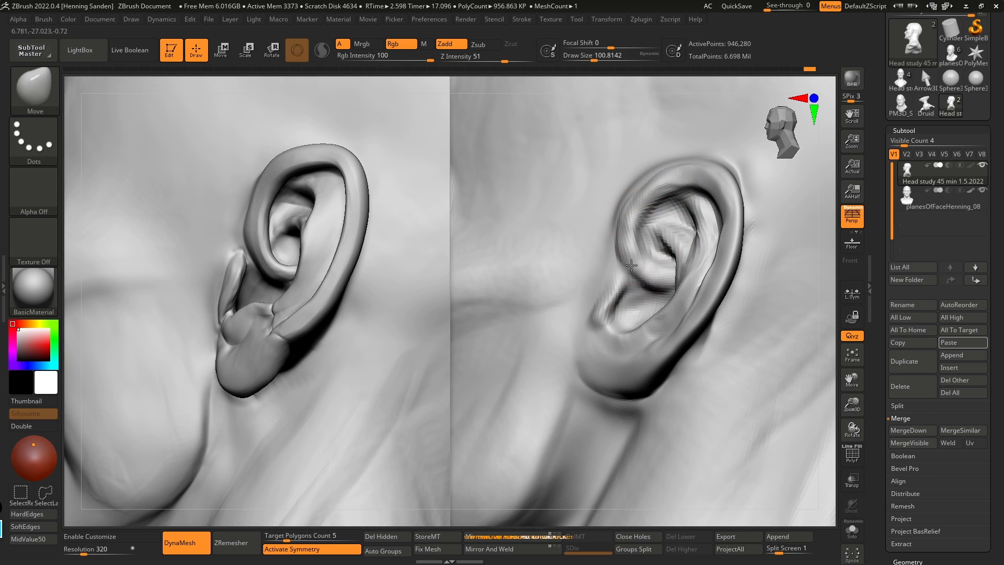
mouse_move(642, 279)
right_down()
mouse_move(663, 273)
mouse_move(657, 280)
mouse_move(686, 291)
mouse_move(702, 269)
right_up()
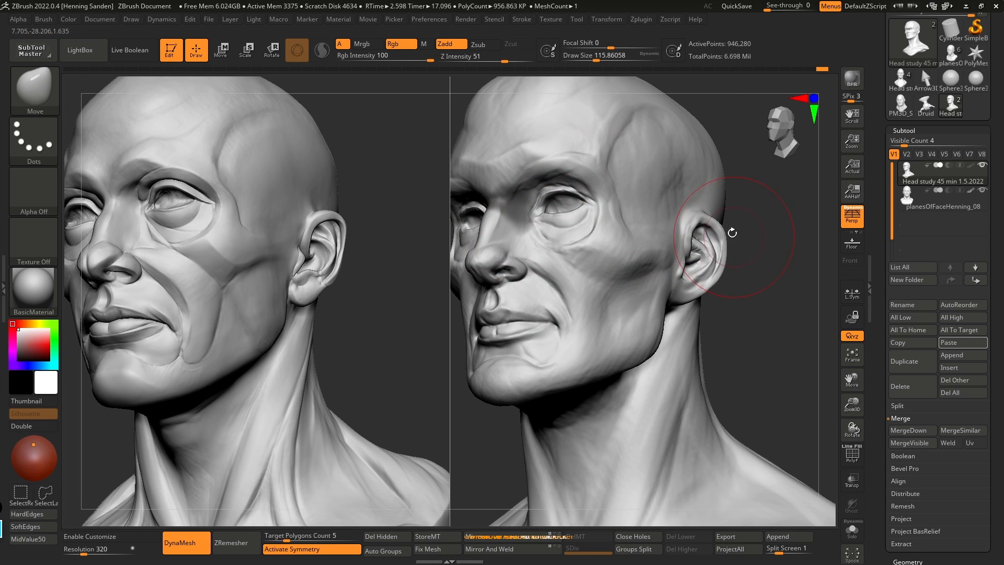
key(s)
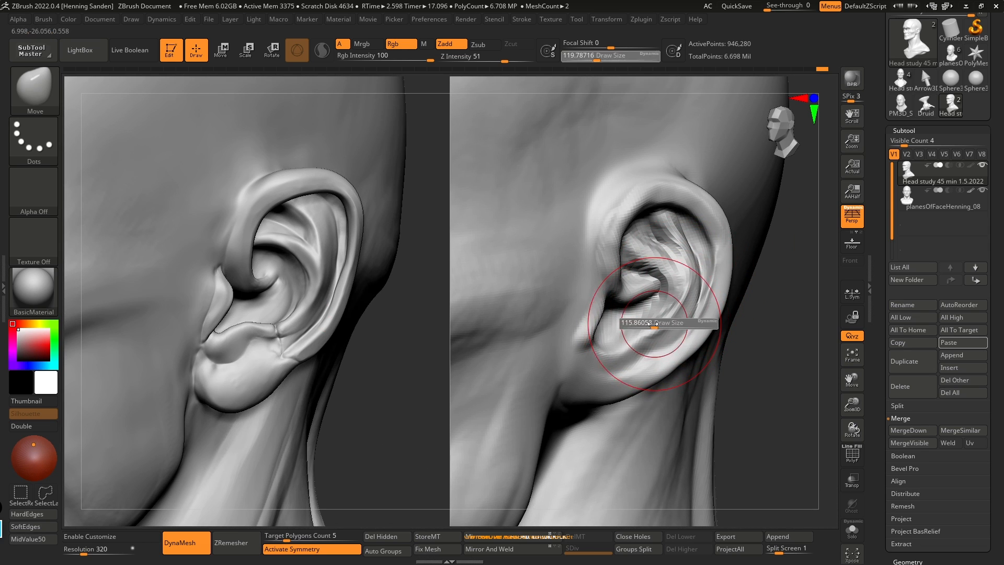
drag(653, 323, 669, 275)
key(s)
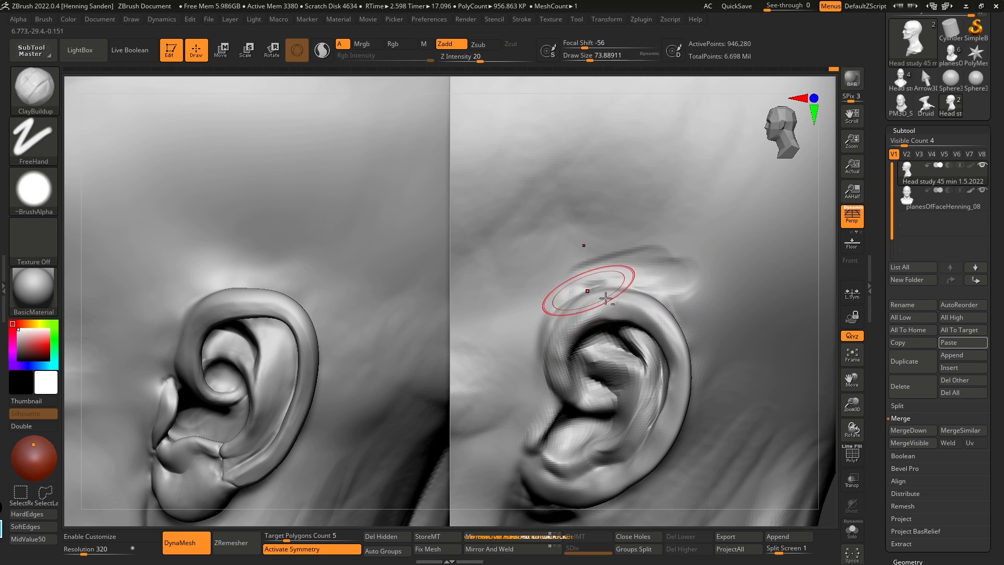
Step: Smooth the rough clay strokes where the top of the ear meets the skull
alt+right_drag(593, 293, 650, 282)
key(s)
drag(649, 271, 641, 271)
mouse_move(641, 272)
shift+mouse_down()
mouse_move(617, 265)
mouse_move(652, 295)
mouse_move(637, 302)
shift+mouse_up()
Step: Adjust how far the ear stands off the head from the front with the Move brush
key(b)
key(m)
key(v)
key(s)
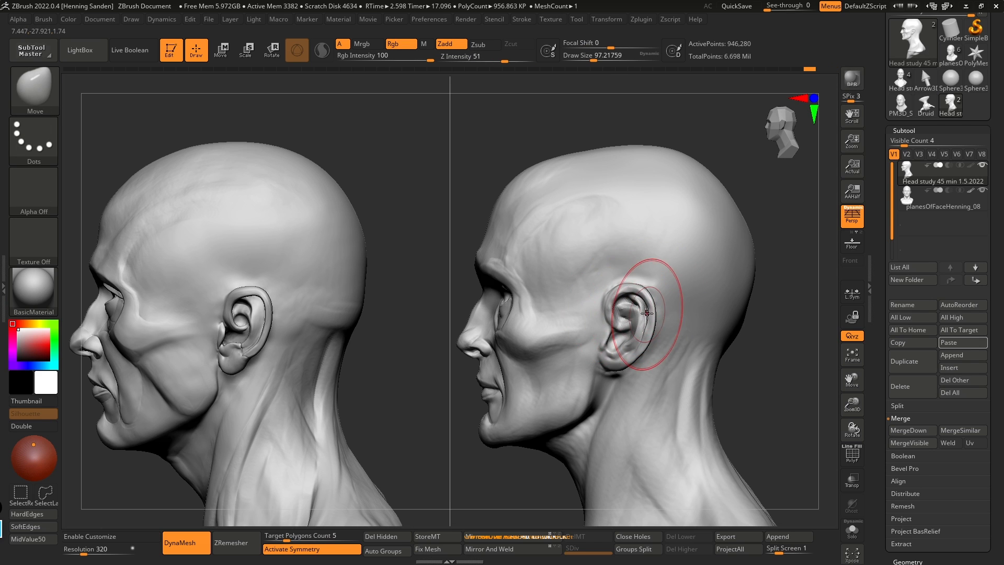
shift+right_drag(620, 335, 668, 307)
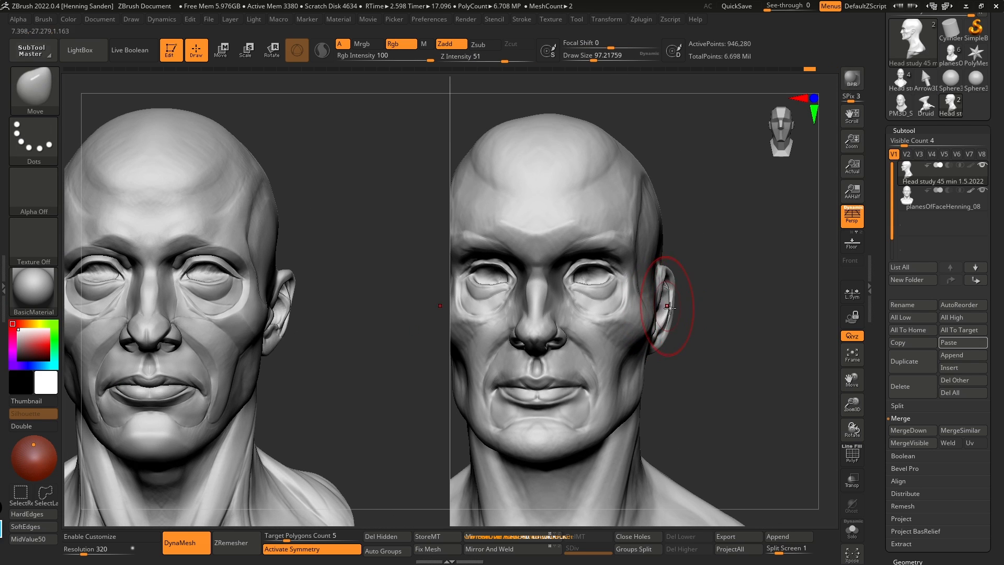
drag(668, 294, 673, 298)
ctrl+right_drag(673, 300, 690, 311)
key(s)
drag(694, 311, 674, 289)
Step: Mask the inner ear, invert the mask, and pull the unmasked antihelix area outward with the Move brush
right_drag(698, 293, 674, 285)
key(s)
ctrl+drag(650, 276, 647, 312)
right_drag(662, 309, 694, 306)
ctrl+click(694, 307)
key(s)
drag(664, 311, 697, 314)
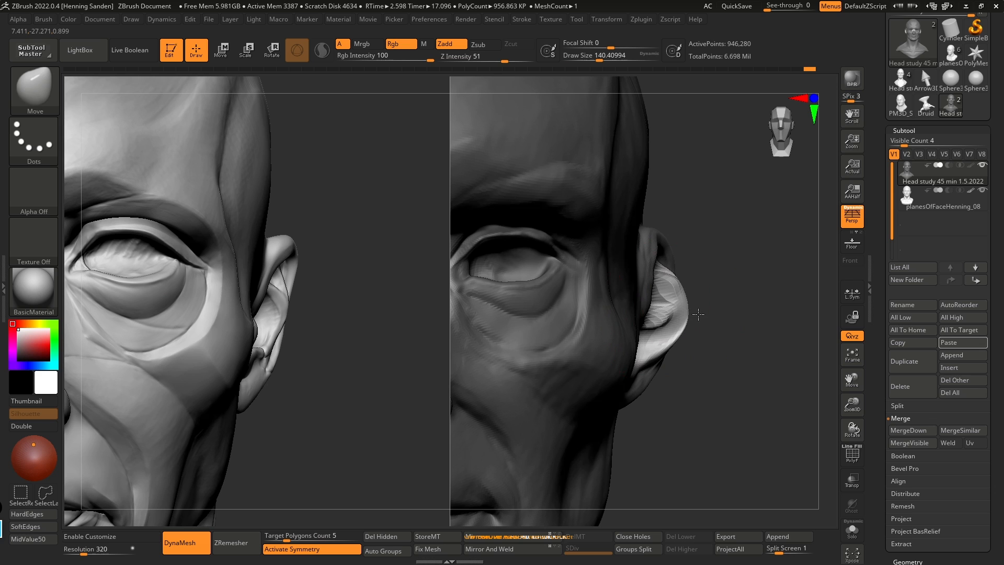
Step: Clear the mask and pull the upper helix rim outward with the Move brush at draw size 140
mouse_move(704, 323)
ctrl+right_down()
mouse_move(685, 335)
mouse_move(737, 307)
mouse_move(683, 269)
ctrl+right_up()
drag(690, 266, 683, 270)
mouse_move(683, 270)
alt+right_down()
mouse_move(681, 337)
mouse_move(708, 269)
alt+right_up()
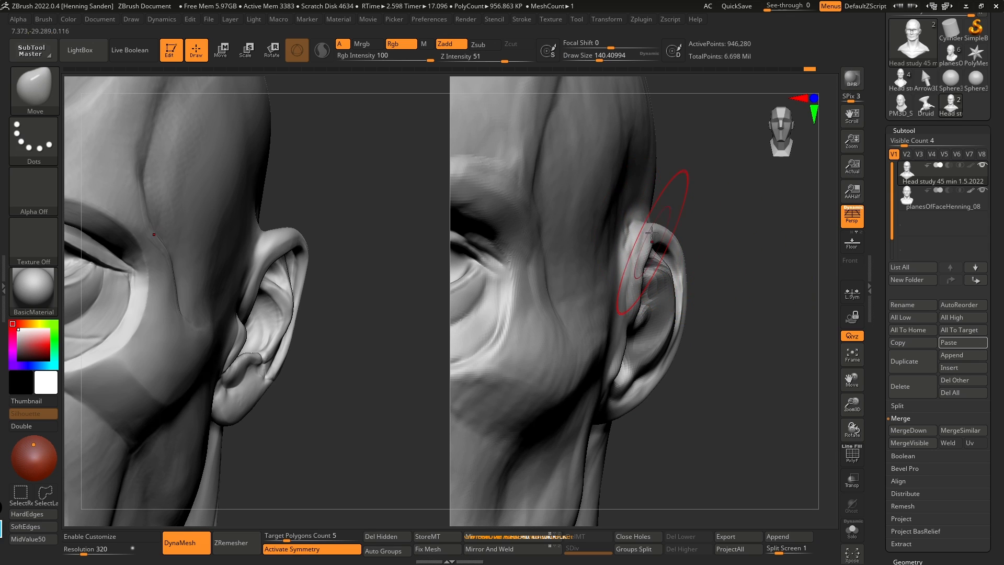
drag(677, 258, 688, 261)
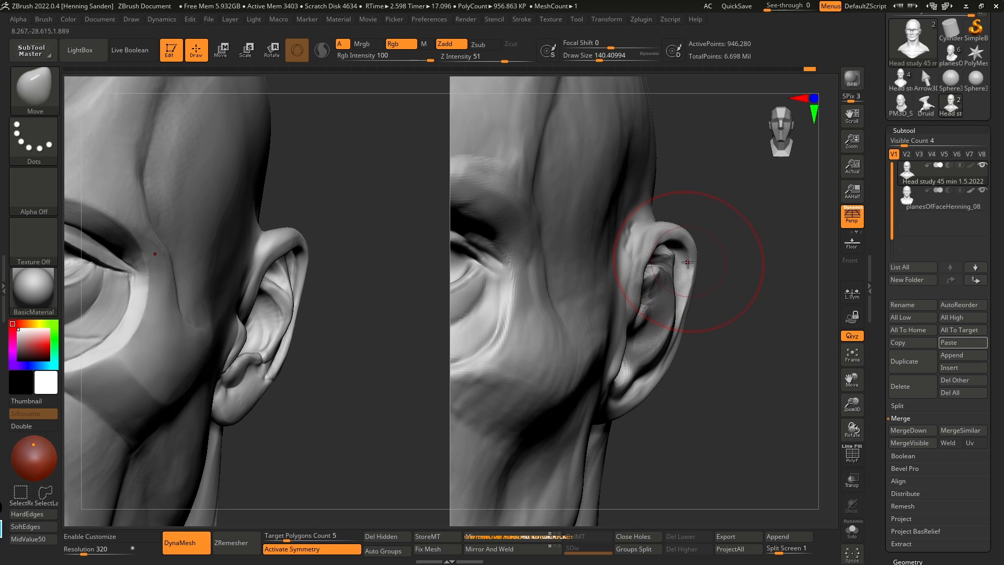
drag(689, 305, 687, 302)
mouse_move(722, 262)
right_down()
mouse_move(669, 262)
mouse_move(695, 256)
right_up()
Step: Refine the helix rim and the lower ear contour with resized Move brush strokes
key(s)
mouse_move(680, 253)
mouse_down()
mouse_move(648, 253)
mouse_move(636, 265)
mouse_up()
mouse_move(696, 255)
right_down()
mouse_move(688, 259)
mouse_move(732, 272)
right_up()
key(s)
drag(688, 276, 698, 275)
drag(696, 271, 686, 268)
drag(668, 331, 671, 328)
Step: Smooth the antihelix area inside the ear and set the Move brush's draw size to about 101
right_drag(673, 291, 632, 274)
key(s)
mouse_move(629, 273)
mouse_down()
mouse_move(602, 273)
mouse_move(614, 257)
mouse_up()
key(s)
right_drag(614, 258, 660, 260)
shift+drag(671, 281, 672, 277)
key(s)
right_drag(671, 277, 694, 280)
key(s)
drag(680, 280, 661, 279)
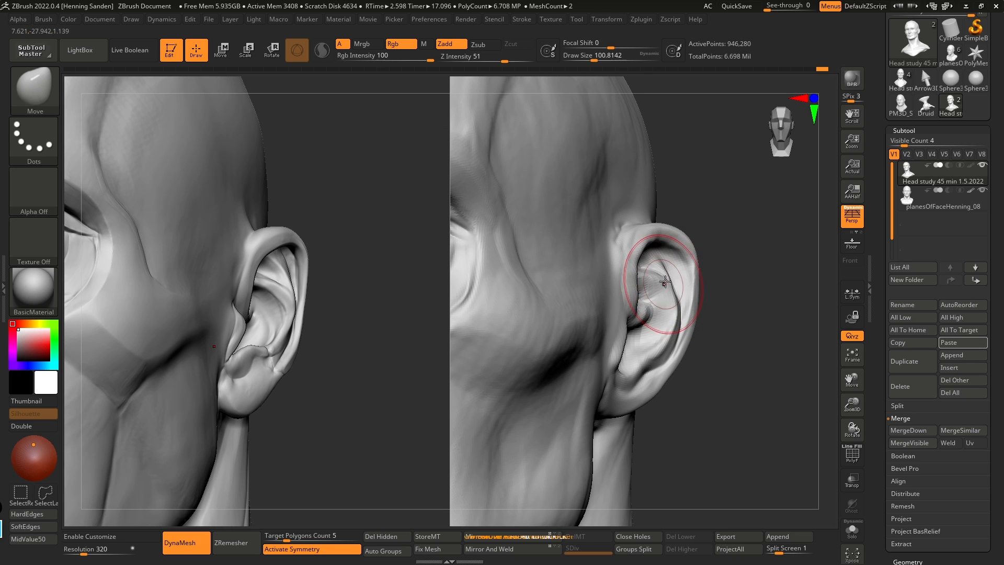
Step: Refine the upper antihelix fold with a smaller Move brush and the Standard brush
right_drag(689, 268, 666, 265)
key(s)
drag(672, 266, 661, 266)
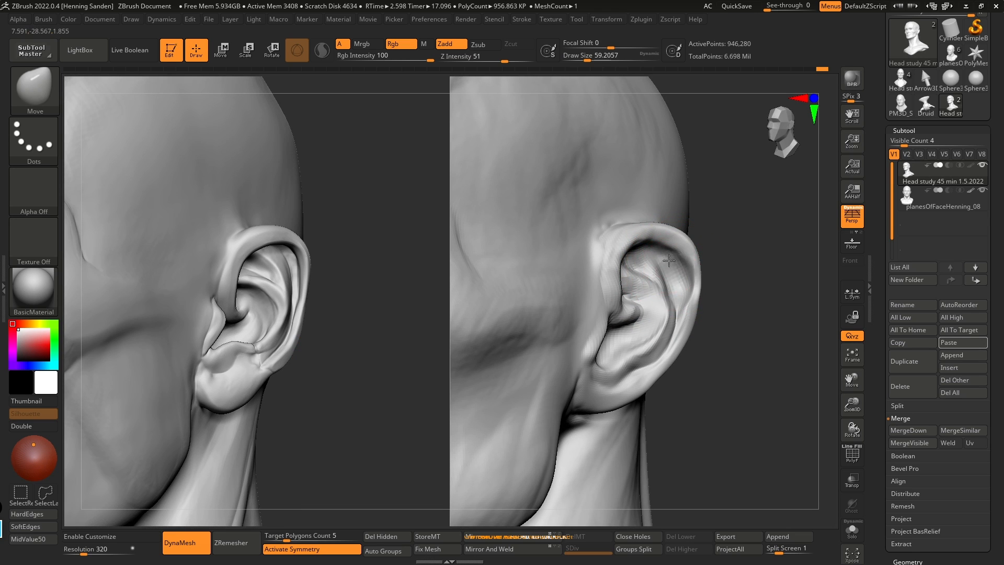
key(b)
key(s)
key(t)
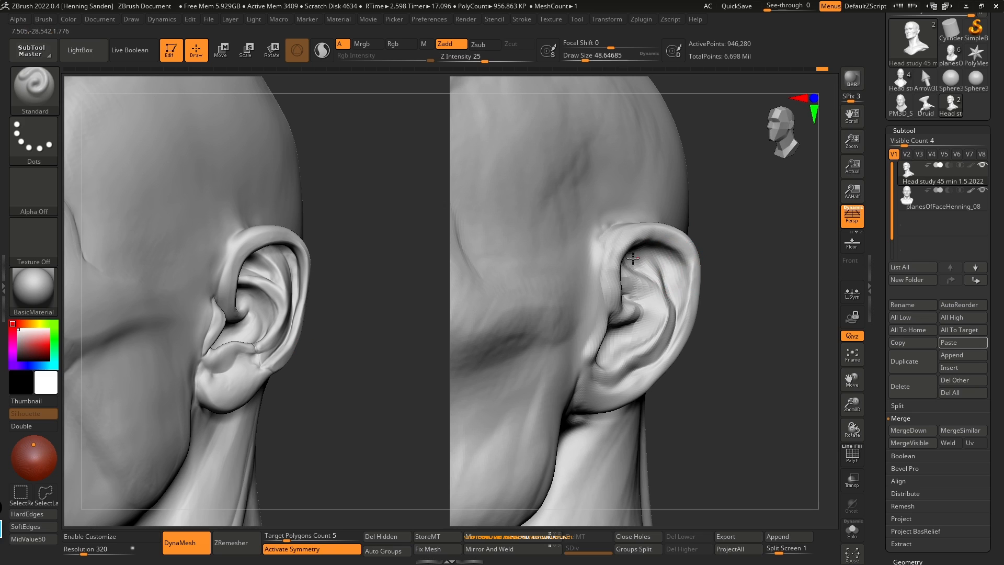
right_drag(673, 296, 659, 312)
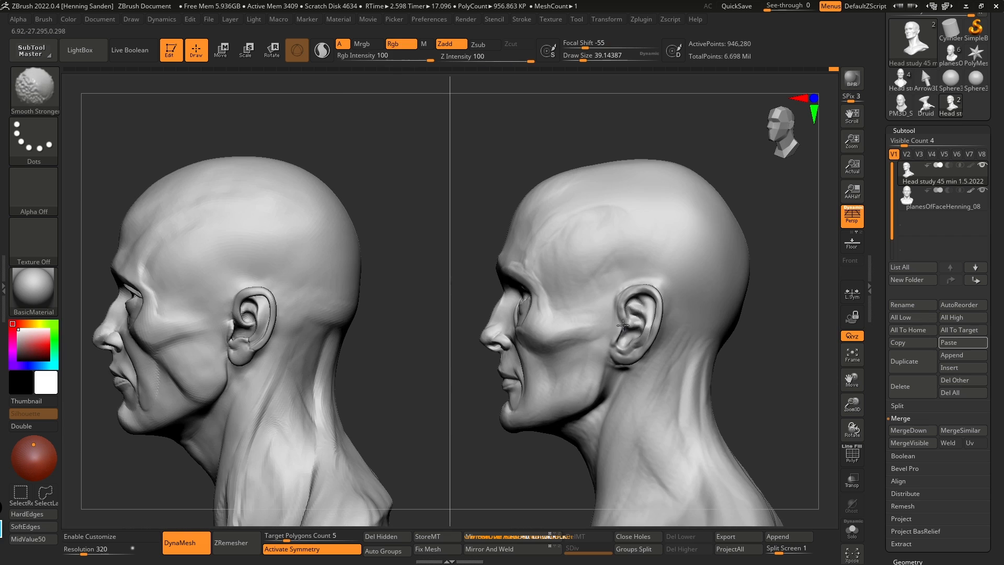
Step: Adjust the ear's outer contour with the Move brush, checking the head against the reference bust in profile, three-quarter and front views
key(b)
key(m)
key(v)
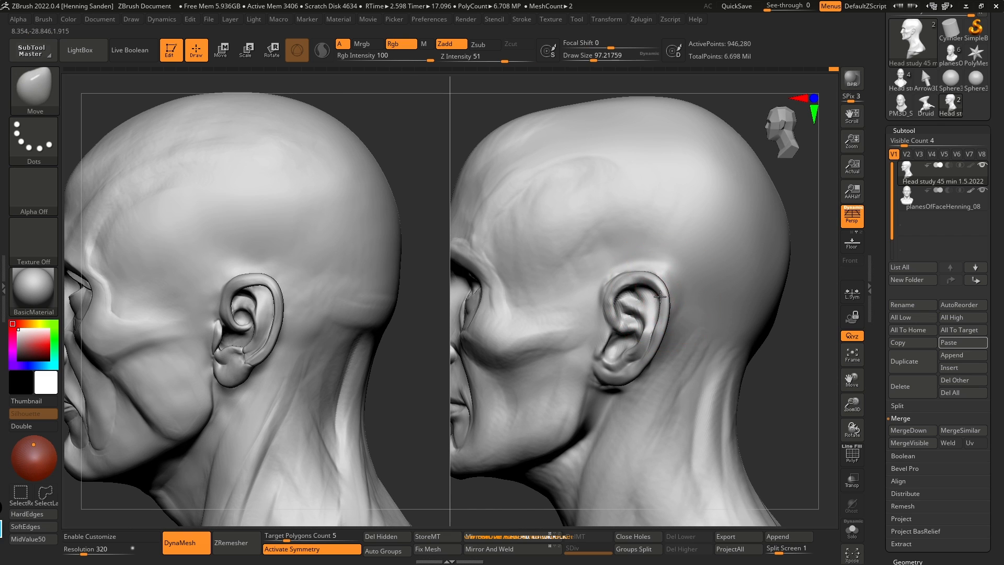
key(f)
alt+drag(670, 330, 672, 307)
alt+drag(657, 263, 683, 304)
key(bracketright)
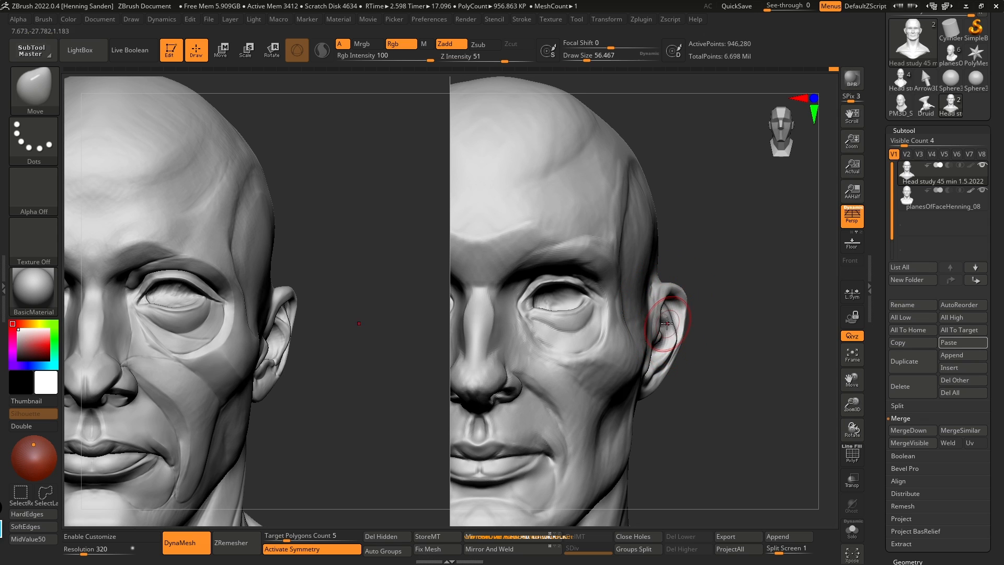
key(f)
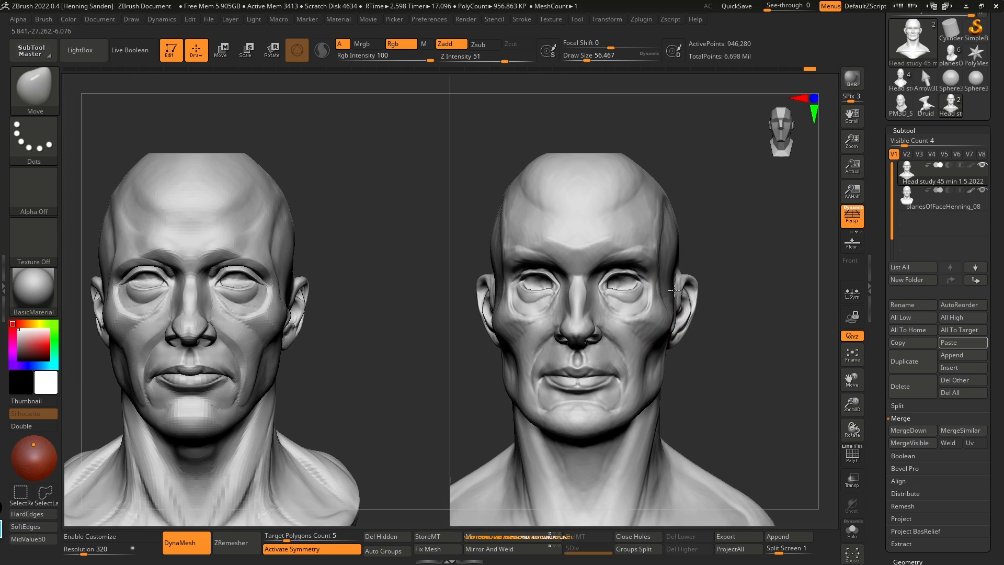
right_drag(669, 297, 590, 307)
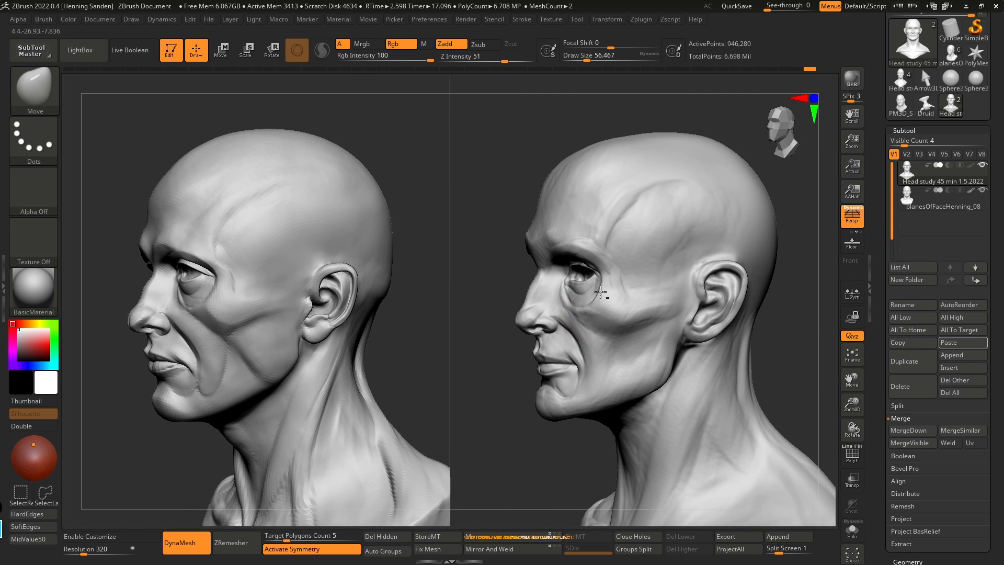
right_drag(654, 294, 681, 297)
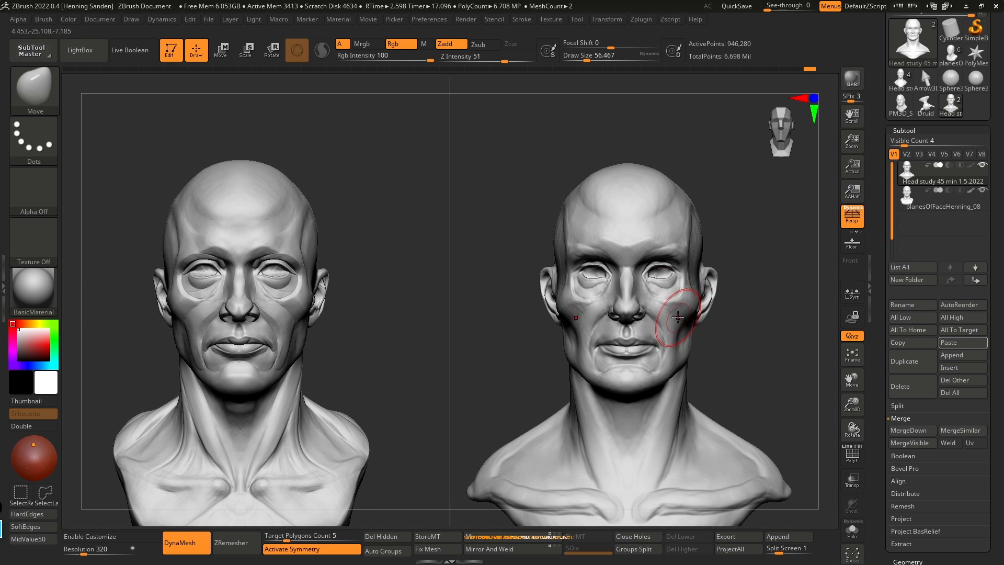
Step: Turn off the split screen and hide the planesOfFaceHenning_08 reference bust
alt+right_drag(682, 368, 651, 356)
ctrl+right_drag(629, 276, 661, 296)
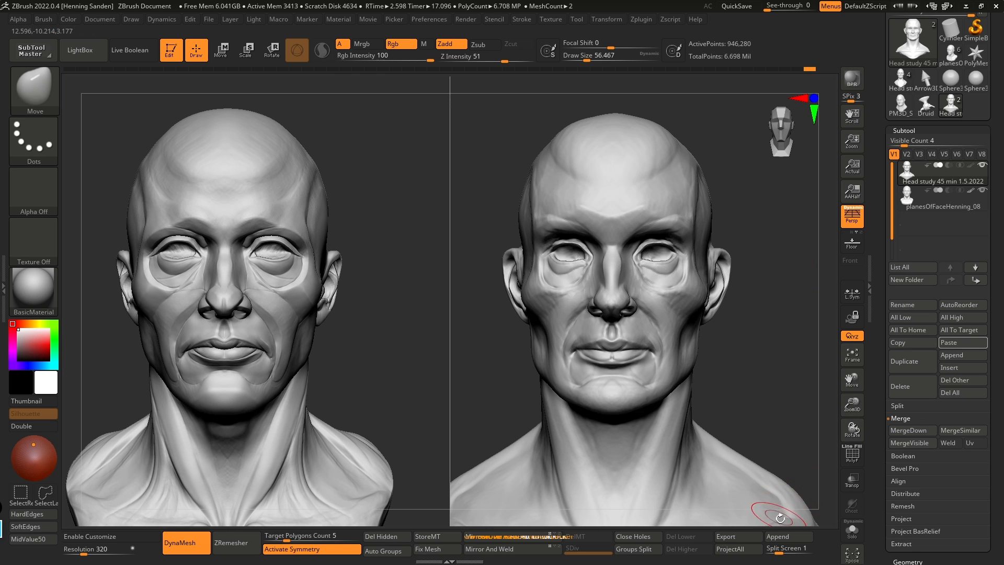
click(769, 549)
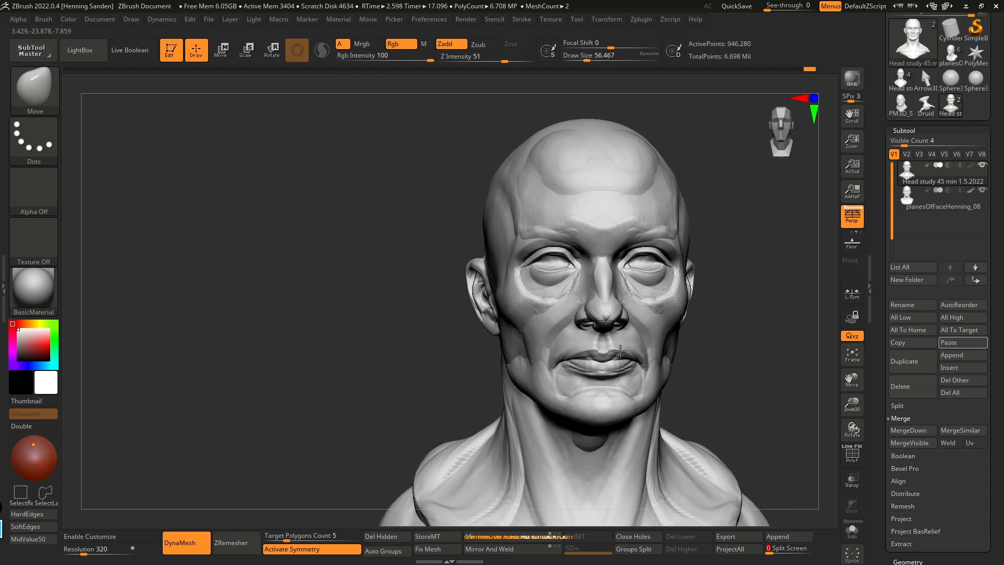
click(983, 192)
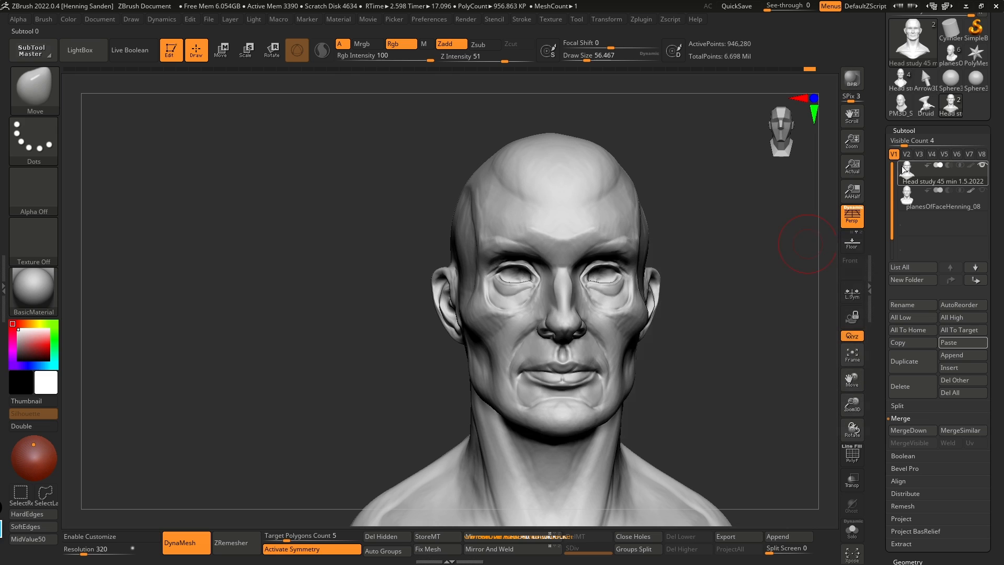
Step: Append a Sphere3D_1 mesh as a new subtool beside the head study and make it the active subtool
drag(801, 232, 605, 298)
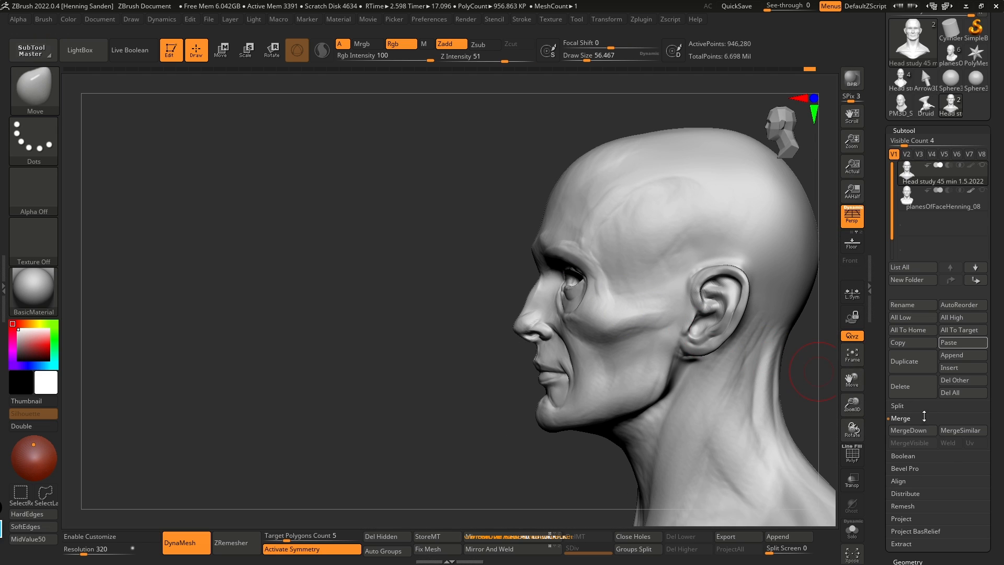
click(961, 356)
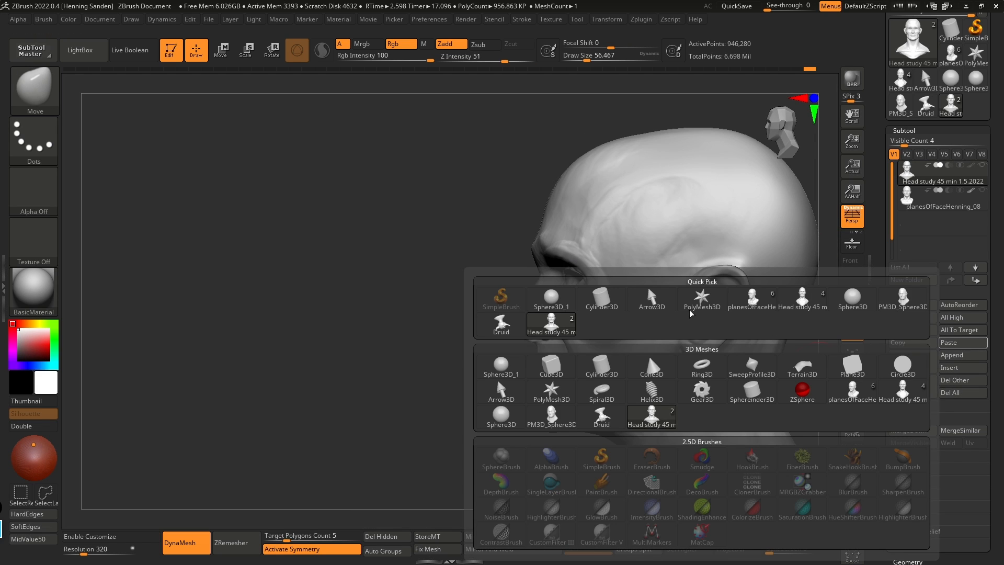
click(564, 306)
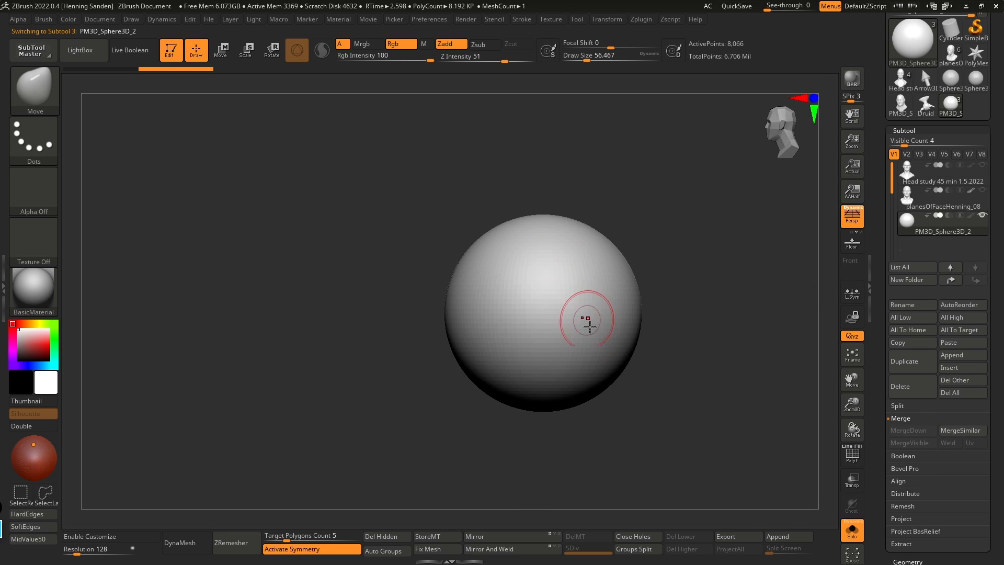
click(910, 197)
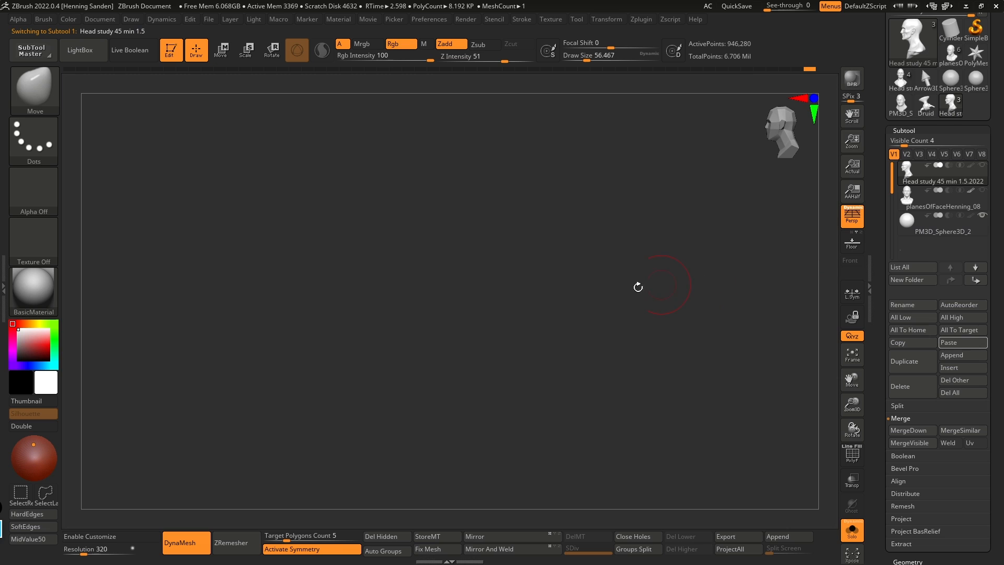
shift+drag(647, 298, 695, 293)
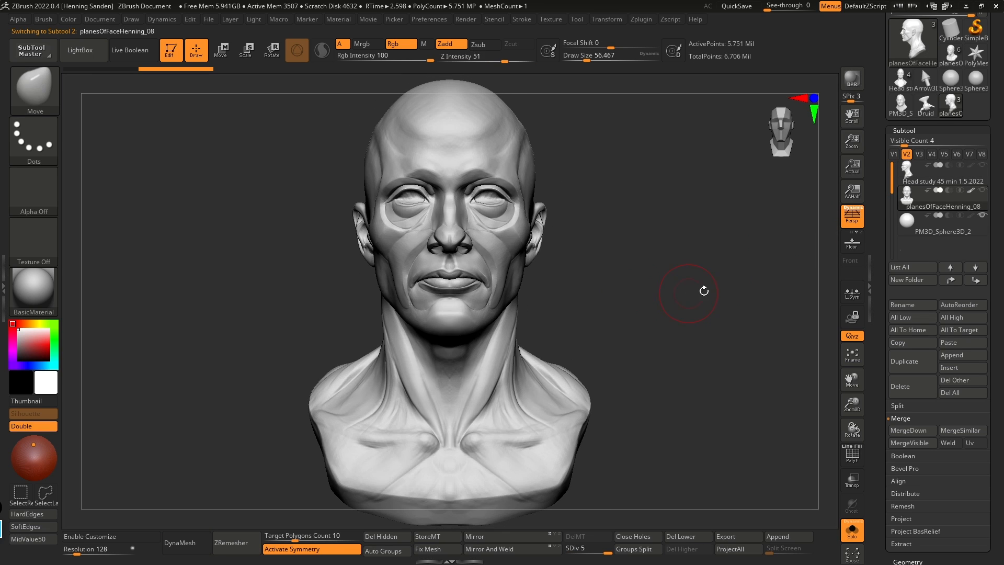
click(910, 222)
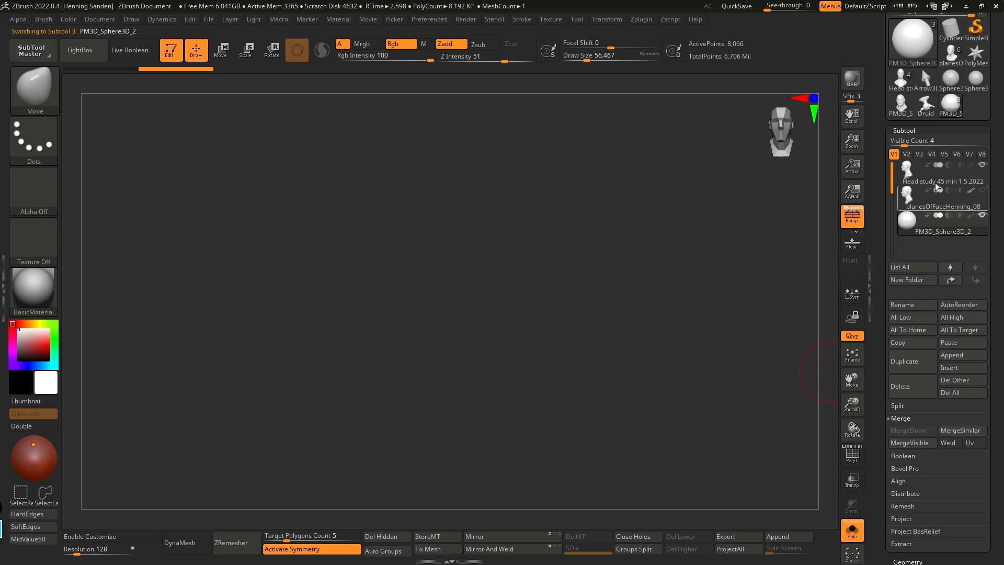
Step: Open the sphere's Deformation options and show the full bust with solo mode off
scroll(884, 240, down, 5)
scroll(884, 240, down, 5)
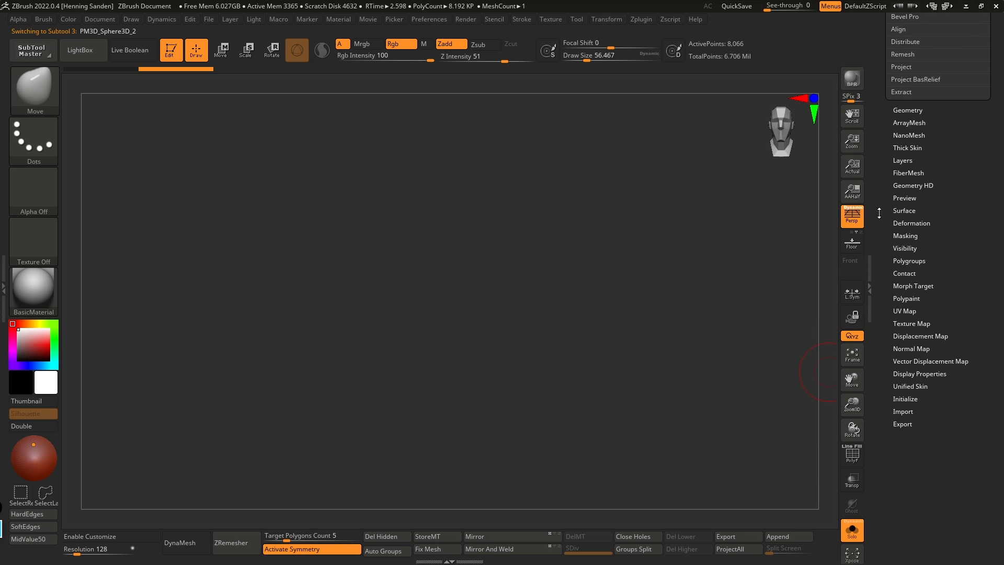
click(911, 222)
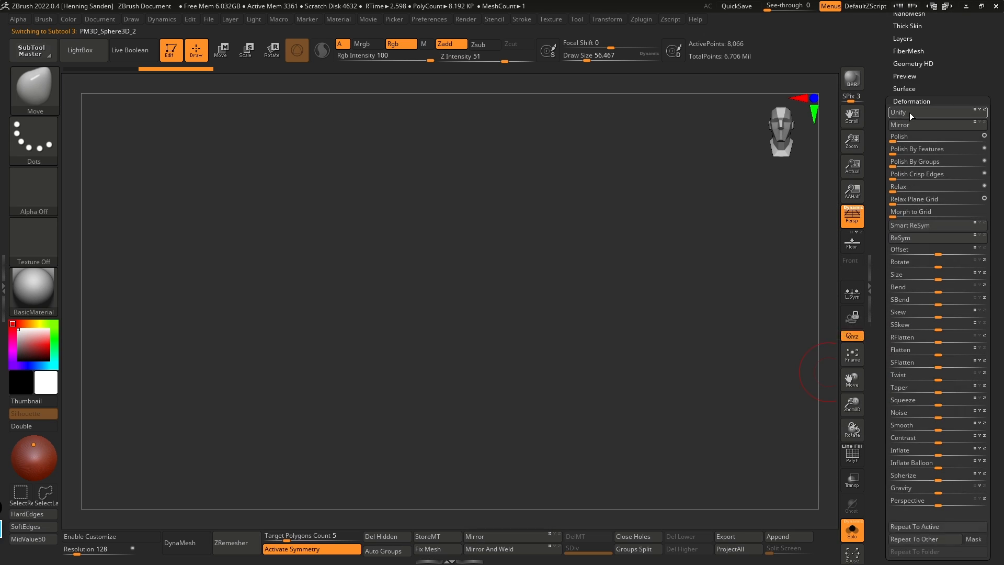
key(f)
key(alt+s)
key(alt+s)
key(alt+s)
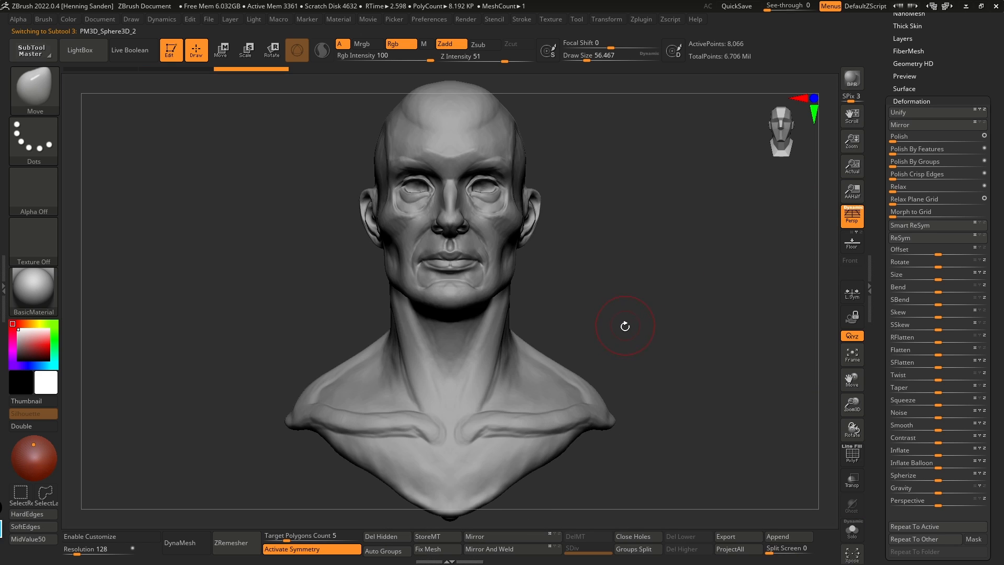
key(alt+s)
Step: Raise the appended sphere from the lower bust to the head near the eye
key(w)
drag(451, 450, 451, 172)
alt+drag(579, 234, 601, 301)
drag(515, 260, 474, 198)
shift+drag(572, 251, 592, 256)
drag(486, 239, 620, 260)
alt+drag(602, 210, 583, 213)
mouse_move(538, 242)
mouse_down()
mouse_move(578, 239)
mouse_move(538, 233)
mouse_up()
Step: Adjust the sphere's placement in front of the brow in side view with the transform gizmo
key(shift+f)
key(shift+f)
alt+right_drag(502, 225, 419, 242)
key(q)
alt+right_drag(519, 292, 502, 335)
key(shift+f)
key(shift+f)
key(e)
shift+right_drag(408, 239, 506, 242)
alt+click(420, 168)
mouse_move(489, 209)
right_down()
mouse_move(413, 211)
mouse_move(484, 210)
right_up()
drag(473, 218, 480, 294)
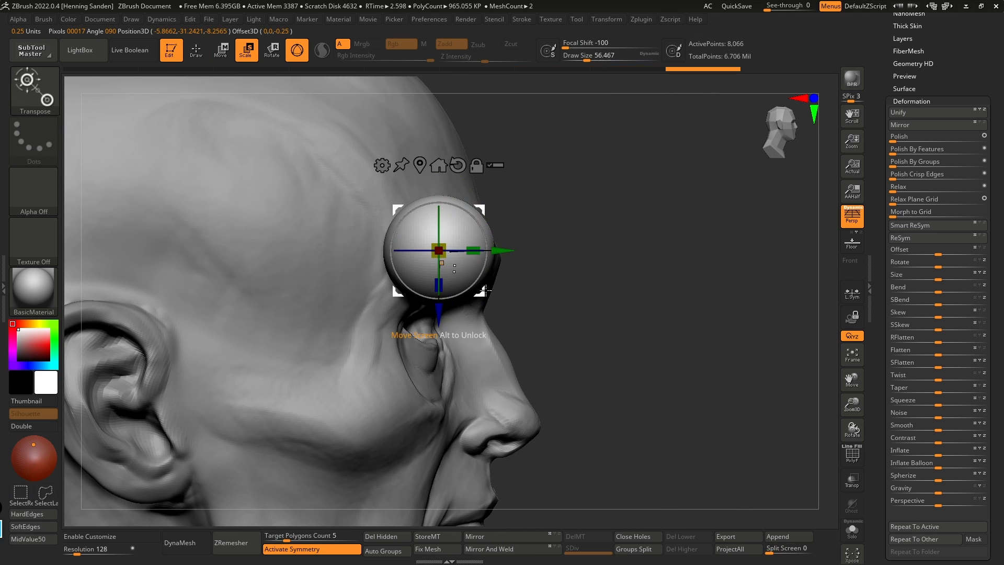
Step: Fit the sphere into one eye socket as an eyeball with symmetry turned off
shift+right_drag(545, 274, 505, 283)
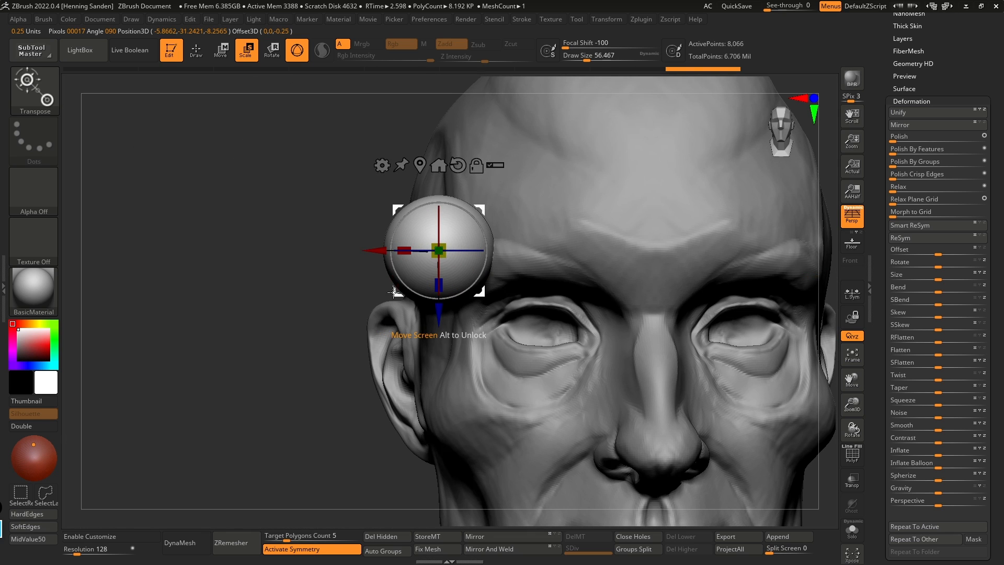
drag(393, 291, 501, 368)
right_drag(502, 367, 586, 280)
key(x)
drag(620, 293, 535, 293)
shift+right_drag(578, 292, 548, 291)
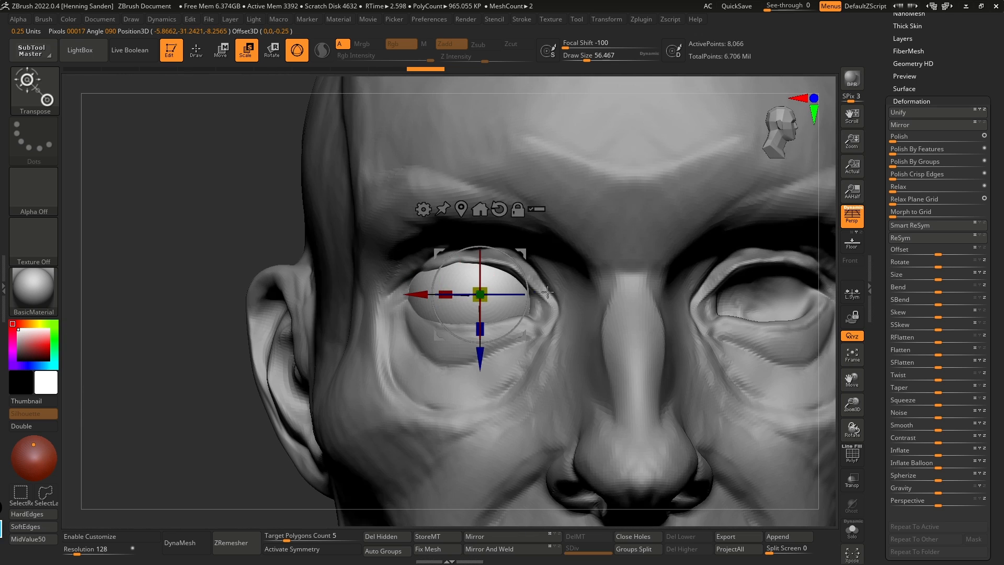
drag(484, 301, 484, 301)
key(q)
Step: Set the draw size to about 68, and mirror and weld the eyeball into the opposite eye socket
mouse_move(541, 331)
ctrl+right_down()
mouse_move(548, 268)
mouse_move(502, 253)
ctrl+right_up()
key(shift+f)
key(shift+f)
key(alt+s)
key(alt+s)
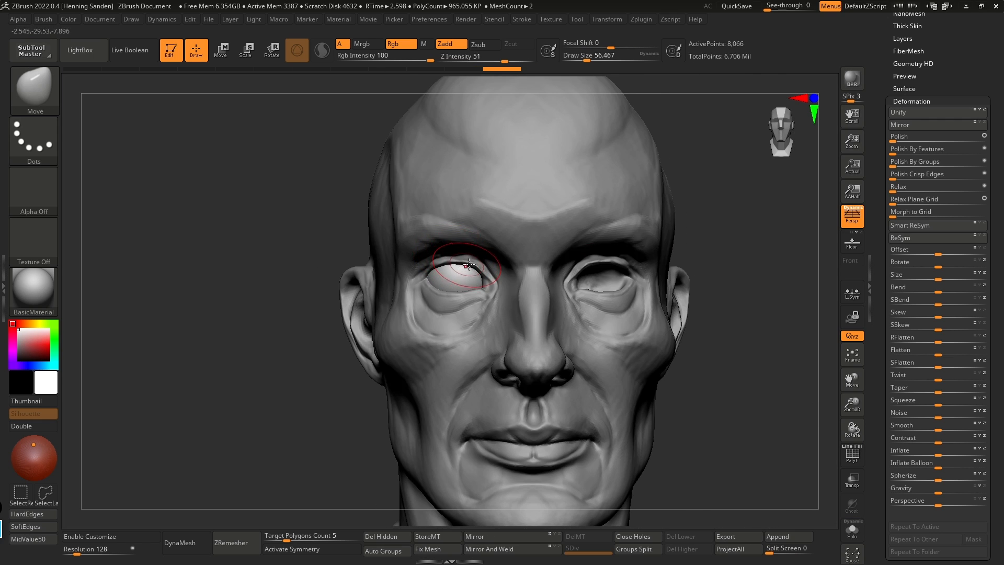
ctrl+right_drag(467, 260, 491, 302)
alt+click(510, 307)
key(s)
drag(495, 315, 501, 317)
alt+right_drag(453, 300, 441, 233)
mouse_move(487, 313)
ctrl+right_down()
mouse_move(490, 335)
mouse_move(516, 309)
mouse_move(484, 310)
mouse_move(503, 318)
ctrl+right_up()
key(w)
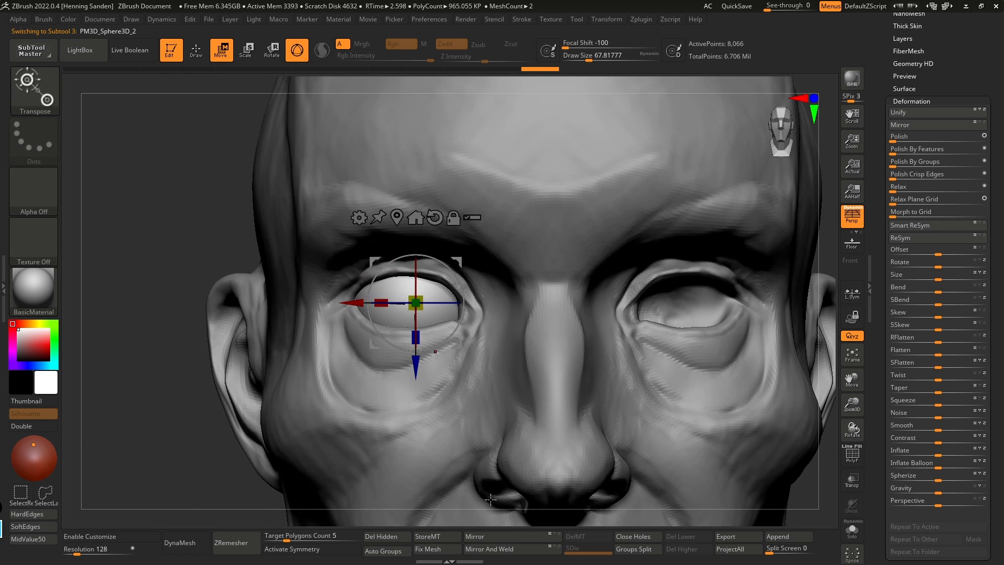
click(490, 549)
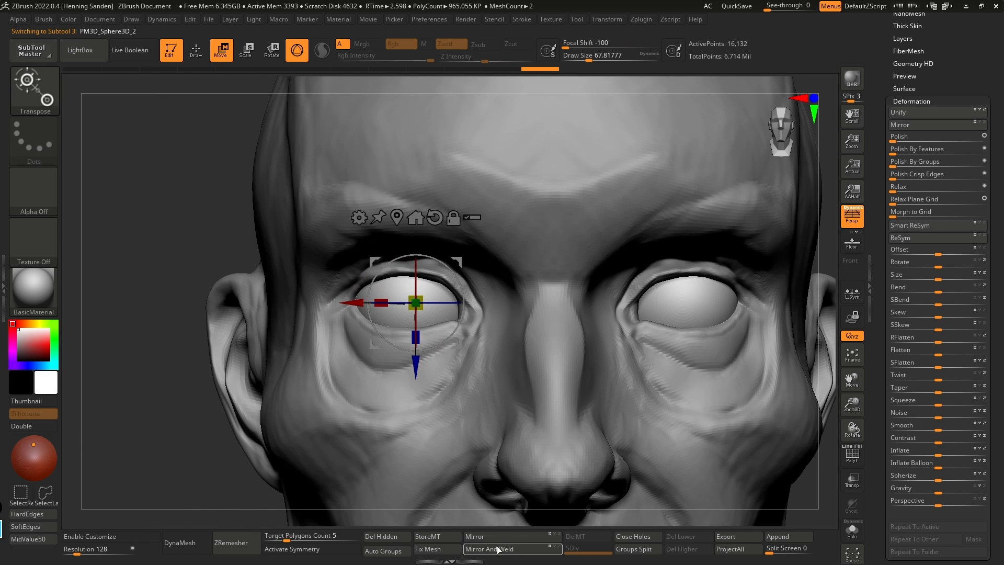
Step: Open the Modify Topology options in the eyeball subtool's Geometry settings
click(899, 101)
scroll(901, 237, up, 5)
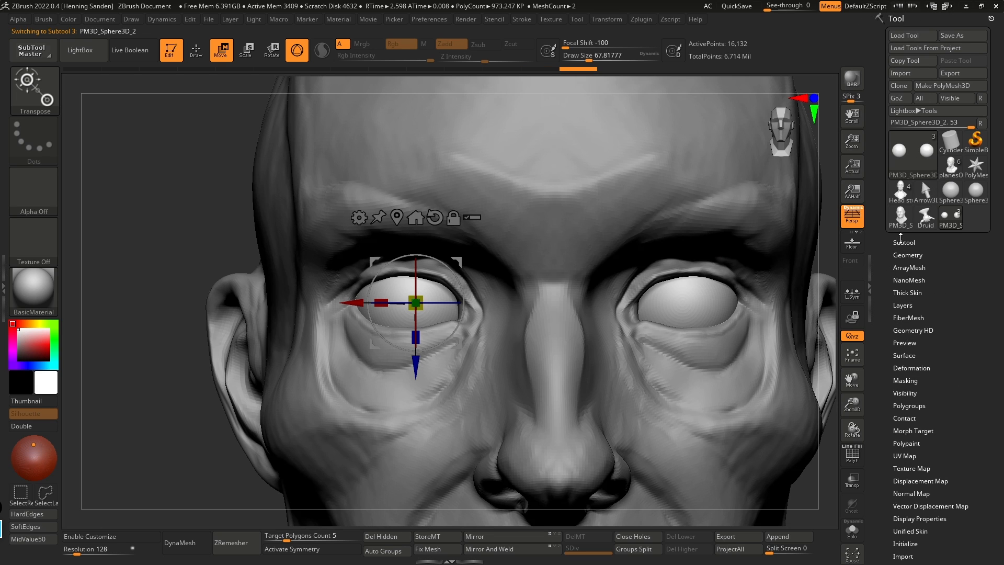
click(902, 255)
scroll(897, 301, down, 5)
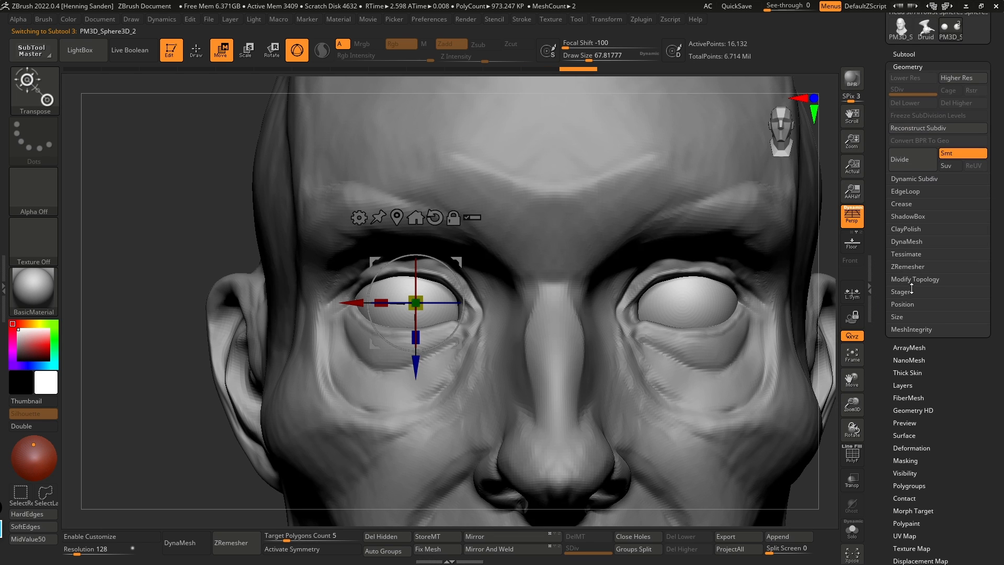
click(912, 285)
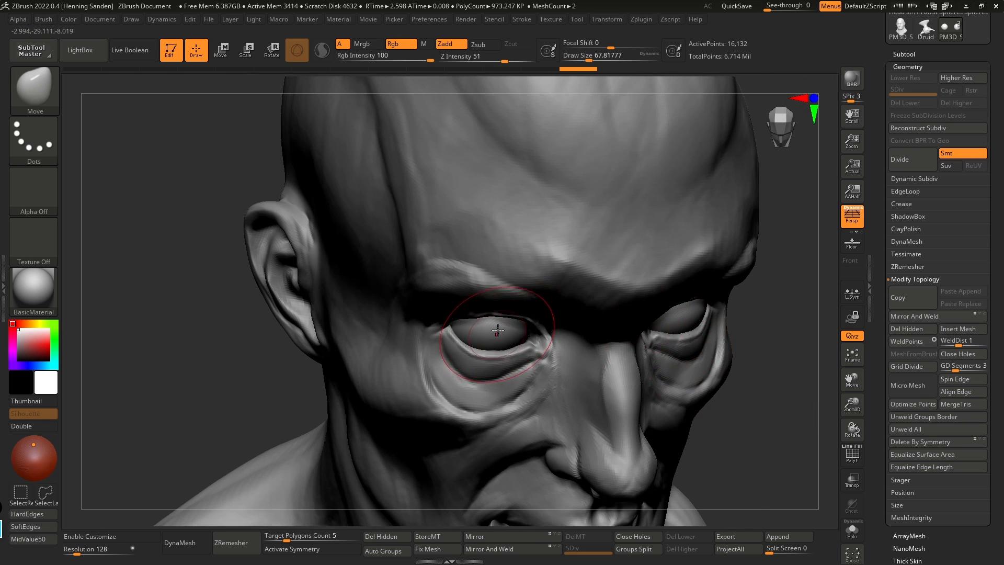
Step: Make the head the active subtool and fit the eyelids around the eyeball with small Move brush strokes
mouse_move(498, 329)
right_down()
mouse_move(507, 314)
mouse_move(546, 300)
mouse_move(573, 346)
mouse_move(538, 355)
mouse_move(570, 356)
right_up()
alt+click(546, 300)
mouse_move(548, 313)
right_down()
mouse_move(529, 303)
mouse_move(380, 353)
right_up()
key(s)
drag(379, 353, 373, 346)
right_drag(374, 346, 371, 362)
drag(370, 363, 372, 360)
right_drag(372, 360, 361, 375)
drag(362, 374, 359, 378)
right_drag(345, 387, 378, 332)
drag(371, 353, 372, 343)
drag(320, 386, 329, 379)
Step: Refine the upper and lower eyelid edges against the eyeball with the Move brush, setting the draw size to about 101
mouse_move(377, 364)
right_down()
mouse_move(448, 299)
mouse_move(468, 294)
right_up()
drag(468, 294, 464, 287)
right_drag(464, 287, 512, 380)
drag(512, 282, 515, 294)
right_drag(533, 365, 537, 345)
key(s)
drag(551, 381, 542, 380)
right_drag(542, 381, 548, 378)
key(s)
drag(549, 379, 541, 384)
right_drag(540, 377, 520, 366)
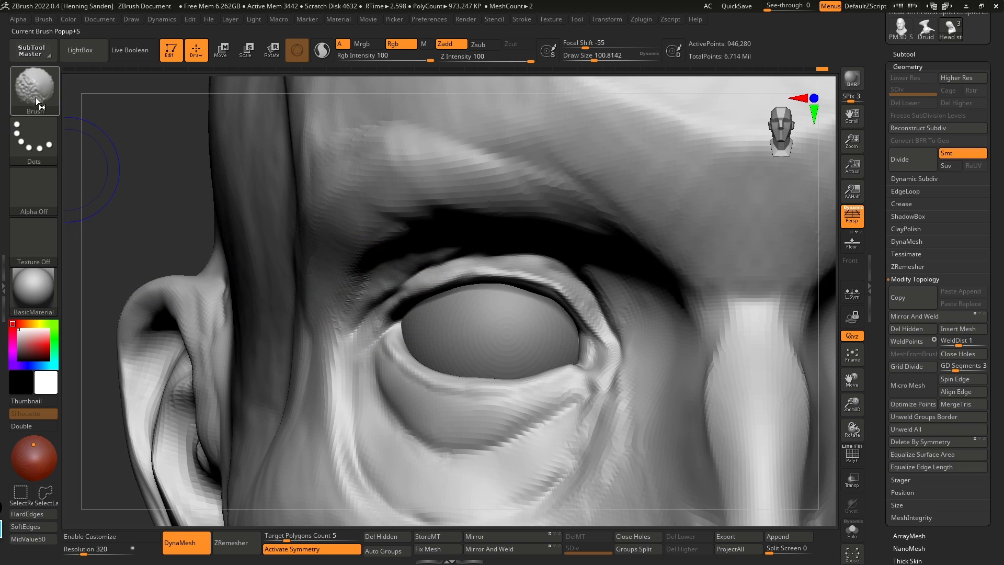
Step: Replace the Smooth Stronger brush with Smooth and soften the folds below the eye
shift+click(43, 102)
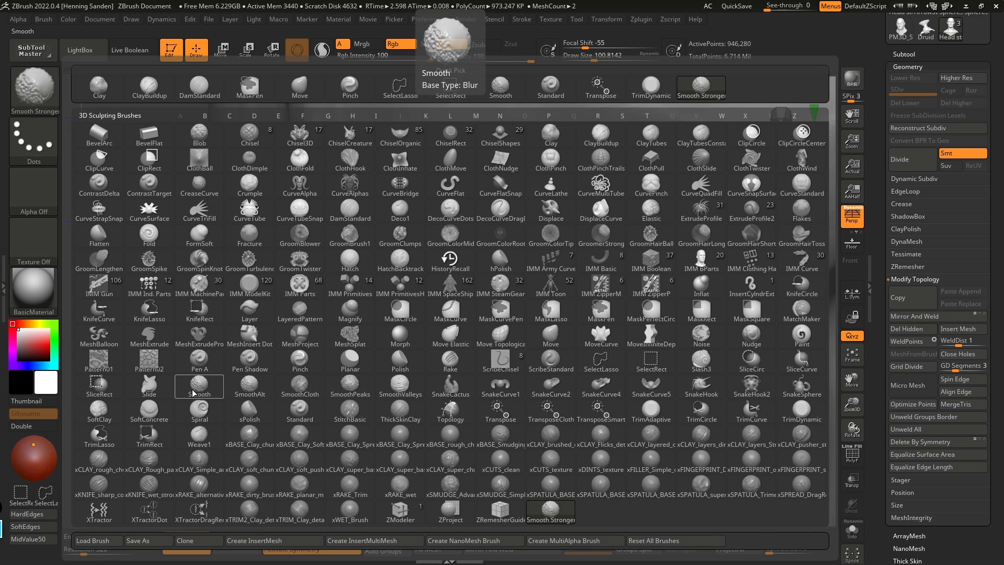
shift+click(730, 395)
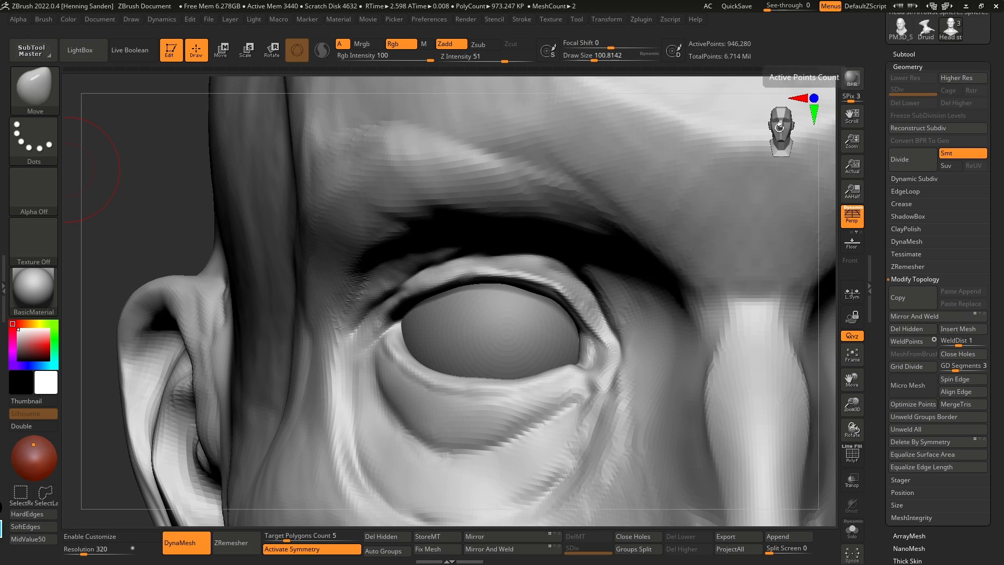
shift+drag(372, 378, 549, 431)
ctrl+right_drag(570, 427, 578, 341)
mouse_move(618, 371)
alt+right_down()
mouse_move(527, 309)
mouse_move(475, 298)
mouse_move(460, 336)
alt+right_up()
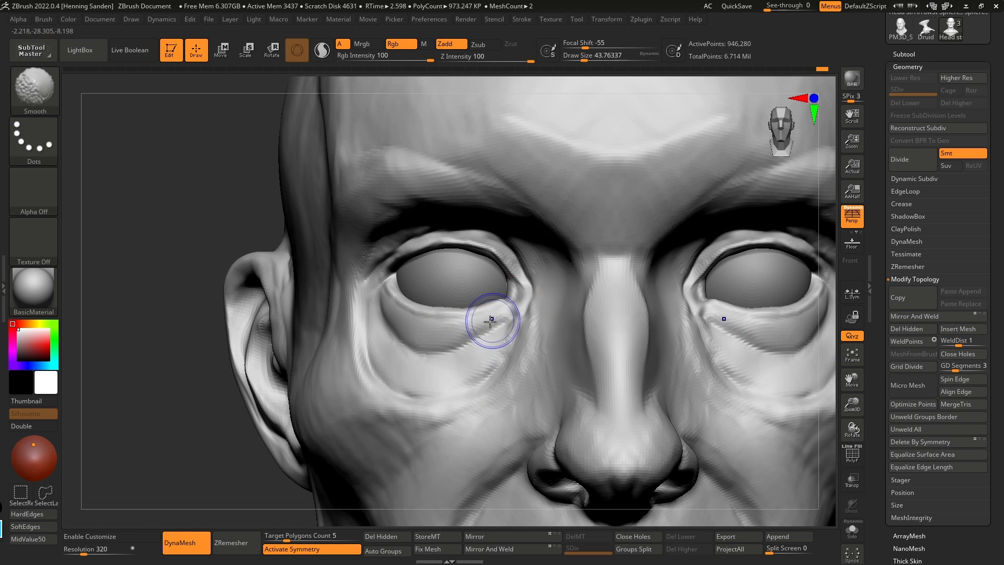
shift+drag(496, 352, 507, 337)
right_drag(526, 354, 547, 349)
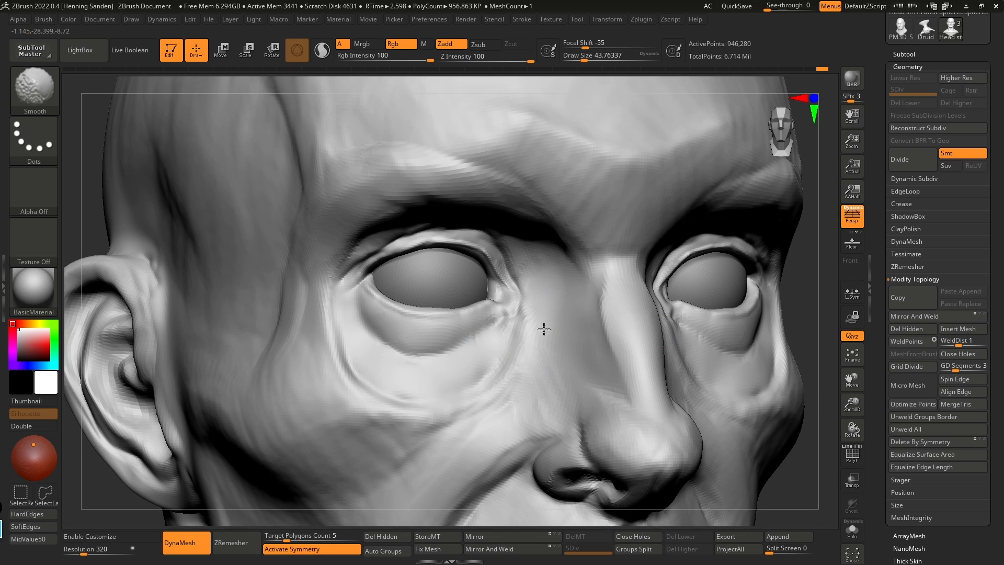
Step: Smooth the cheek below the eye socket and the area beside the nostril
shift+drag(384, 436, 340, 461)
alt+right_drag(442, 460, 474, 343)
right_drag(502, 393, 554, 376)
shift+drag(526, 349, 486, 369)
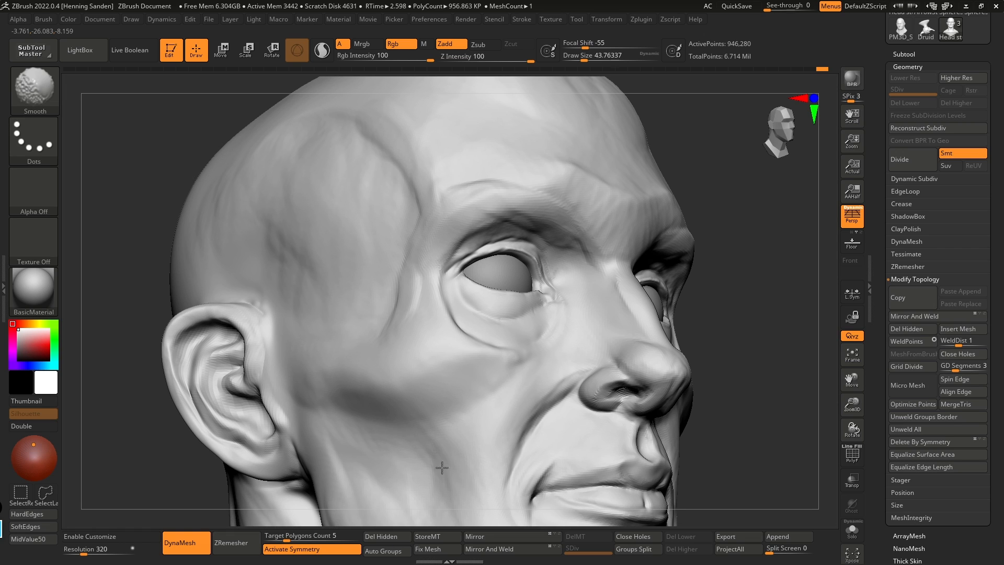
ctrl+right_drag(438, 477, 565, 340)
shift+right_drag(649, 376, 602, 342)
ctrl+right_drag(504, 312, 523, 366)
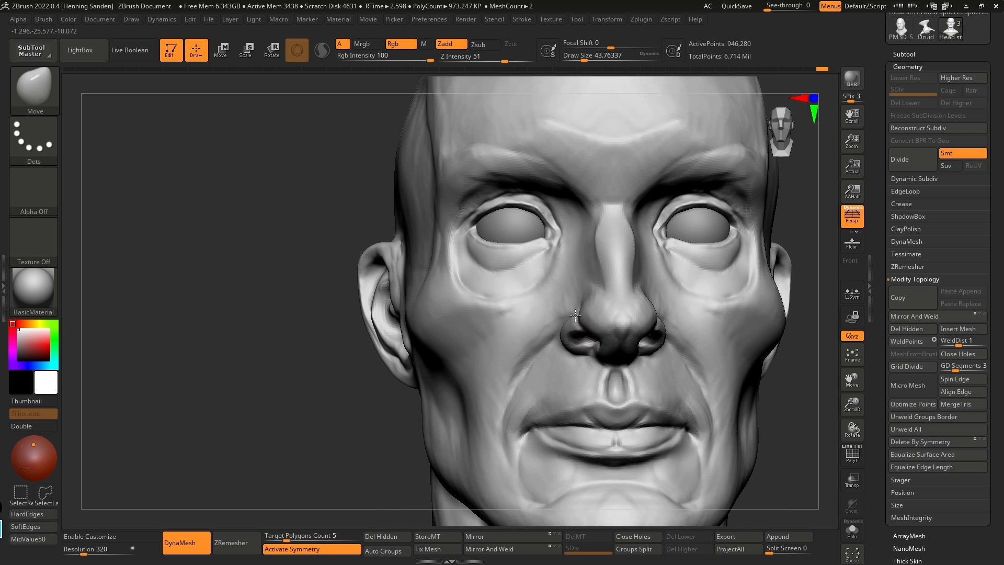
shift+drag(566, 310, 551, 328)
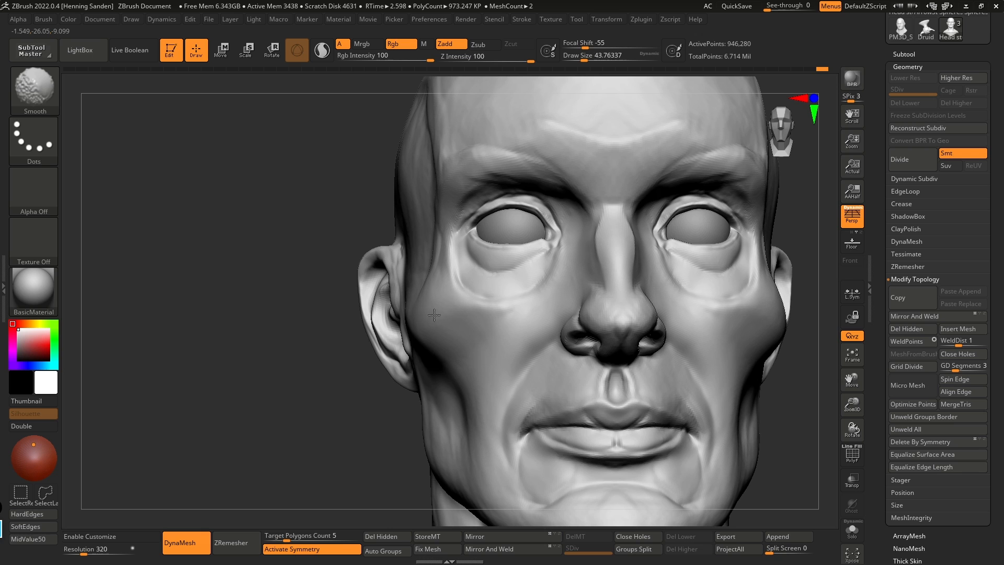
Step: Build up the hollow under the cheekbone with the ClayBuildup brush at a draw size of about 104
ctrl+right_drag(449, 382, 528, 335)
right_drag(670, 361, 612, 364)
mouse_move(646, 335)
right_down()
mouse_move(616, 321)
mouse_move(625, 335)
right_up()
key(s)
right_drag(688, 336, 706, 334)
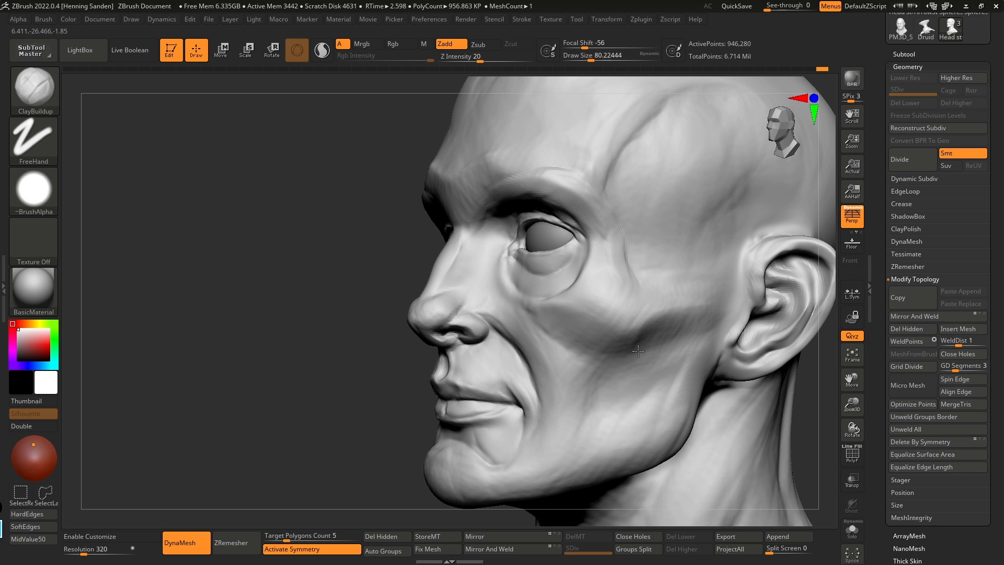
right_drag(615, 356, 647, 321)
key(s)
drag(648, 320, 644, 320)
right_drag(645, 320, 660, 324)
drag(621, 334, 659, 328)
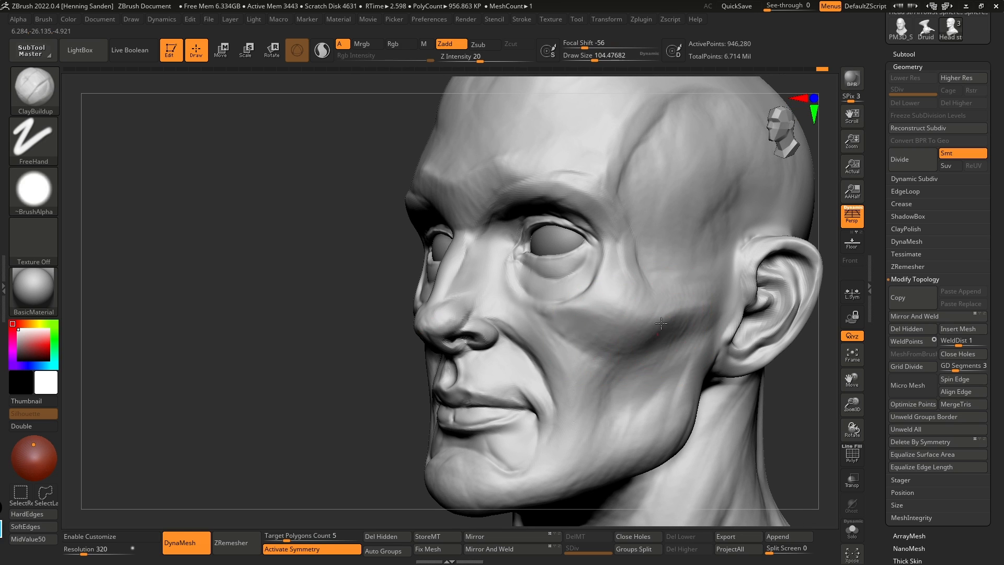
mouse_move(641, 333)
right_down()
mouse_move(613, 340)
mouse_move(594, 310)
mouse_move(623, 314)
right_up()
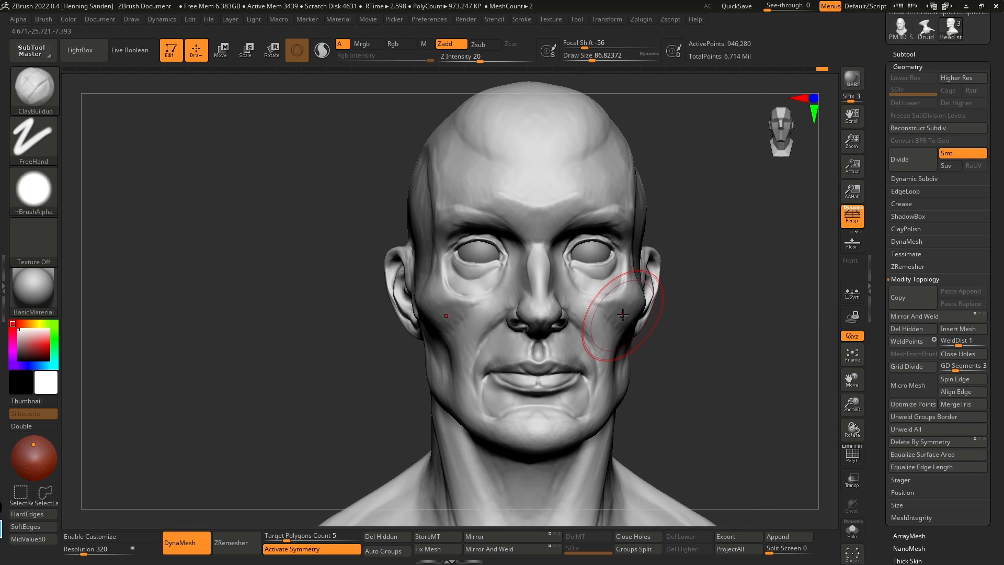
Step: Try to smooth the forehead and brow ridge with the Smooth brush at a draw size of about 90
mouse_move(589, 281)
ctrl+right_down()
mouse_move(594, 298)
mouse_move(597, 290)
ctrl+right_up()
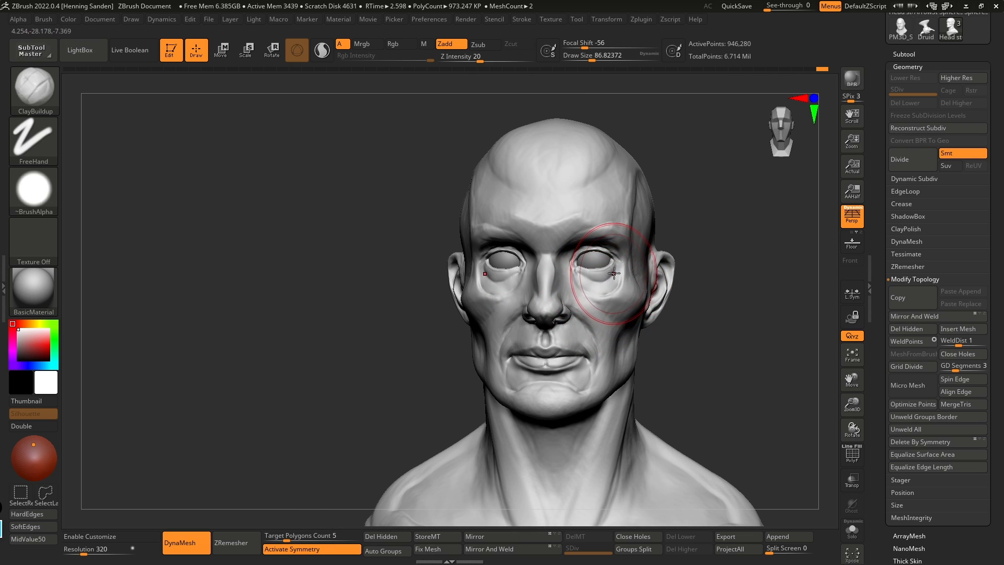
ctrl+right_drag(605, 215, 607, 222)
key(s)
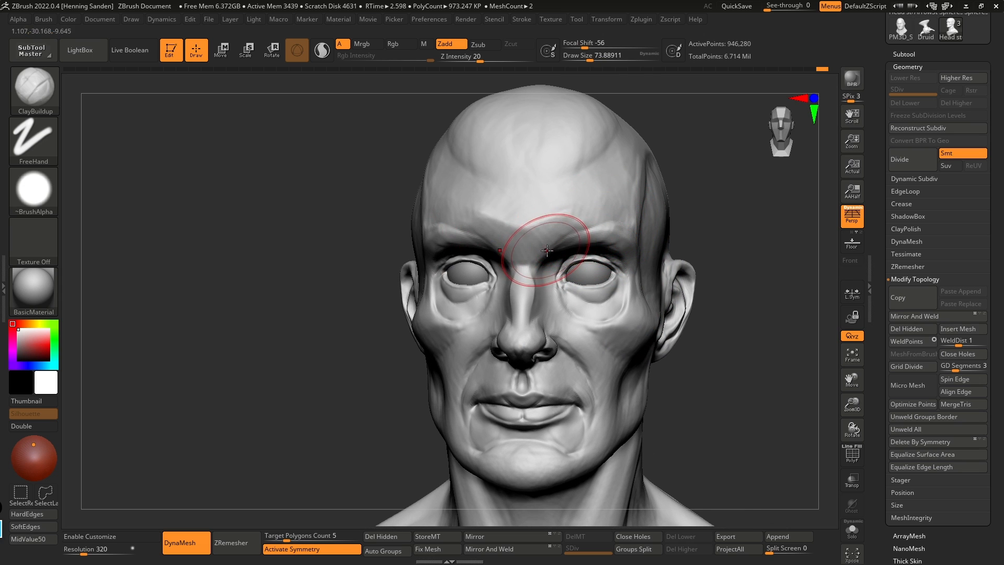
mouse_move(557, 253)
right_down()
mouse_move(580, 254)
mouse_move(609, 286)
mouse_move(598, 269)
right_up()
key(s)
drag(598, 269, 601, 269)
key(s)
key(shift)
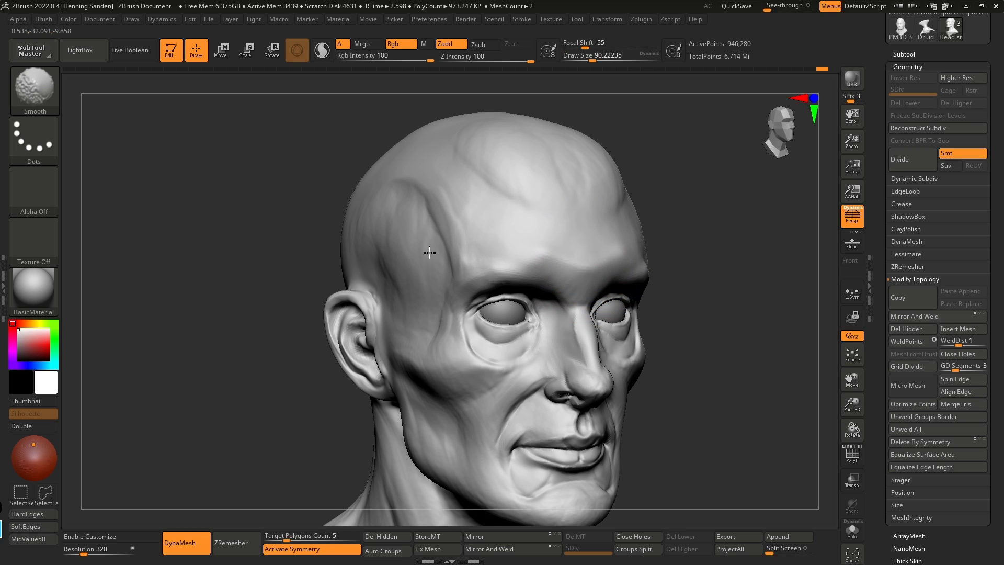
mouse_move(481, 221)
shift+mouse_down()
mouse_move(590, 280)
mouse_move(578, 271)
shift+mouse_up()
key(ctrl+z)
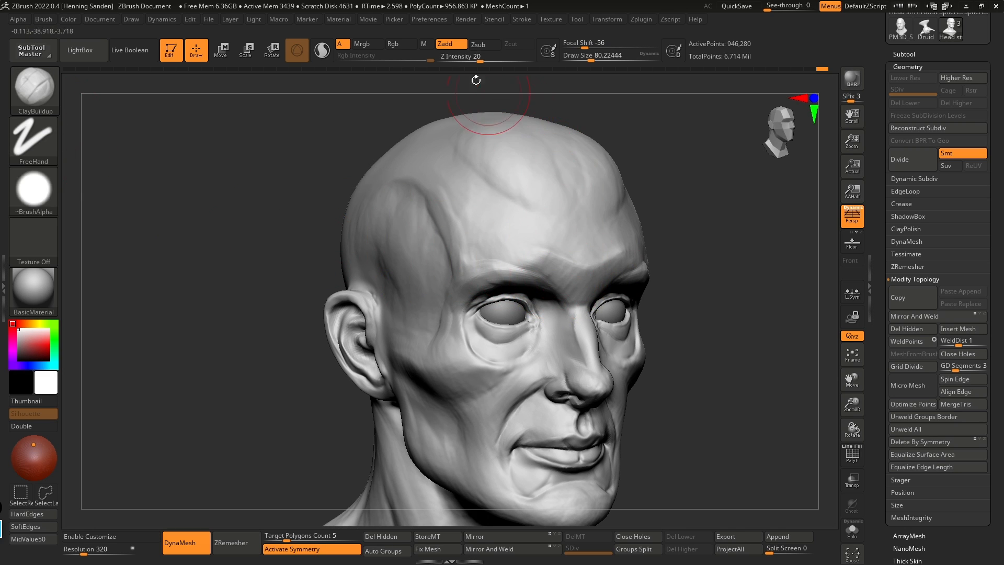
Step: Set the ClayBuildup Z Intensity to 9 and build up the area between the brows and the side of the forehead
key(Return)
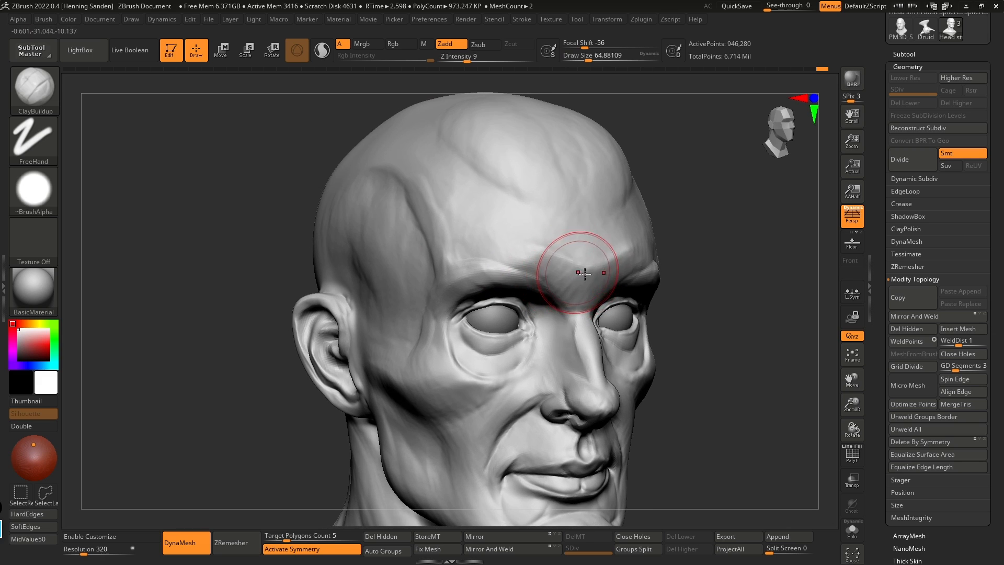
drag(584, 273, 584, 252)
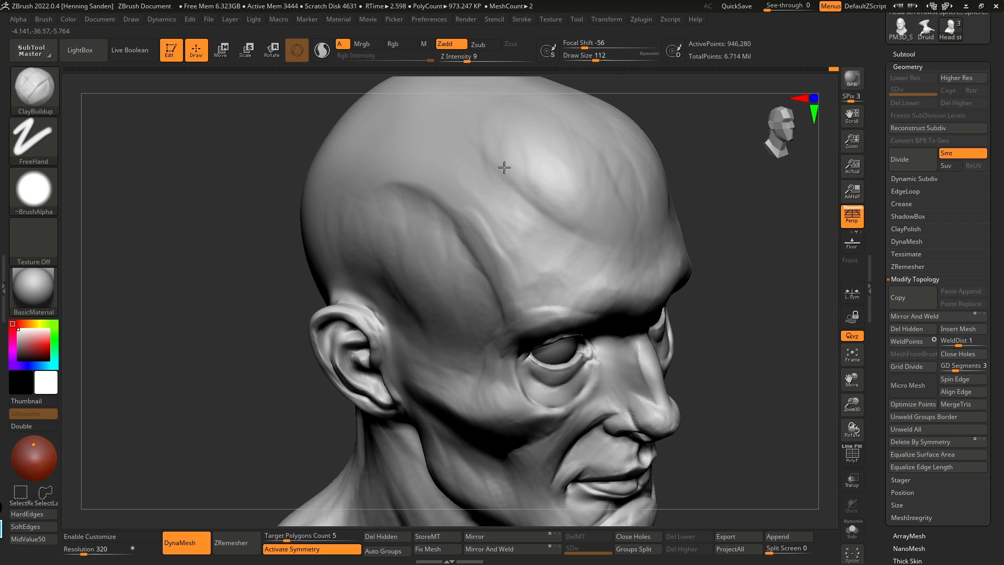
mouse_move(504, 167)
mouse_down()
mouse_move(551, 204)
mouse_move(538, 202)
mouse_up()
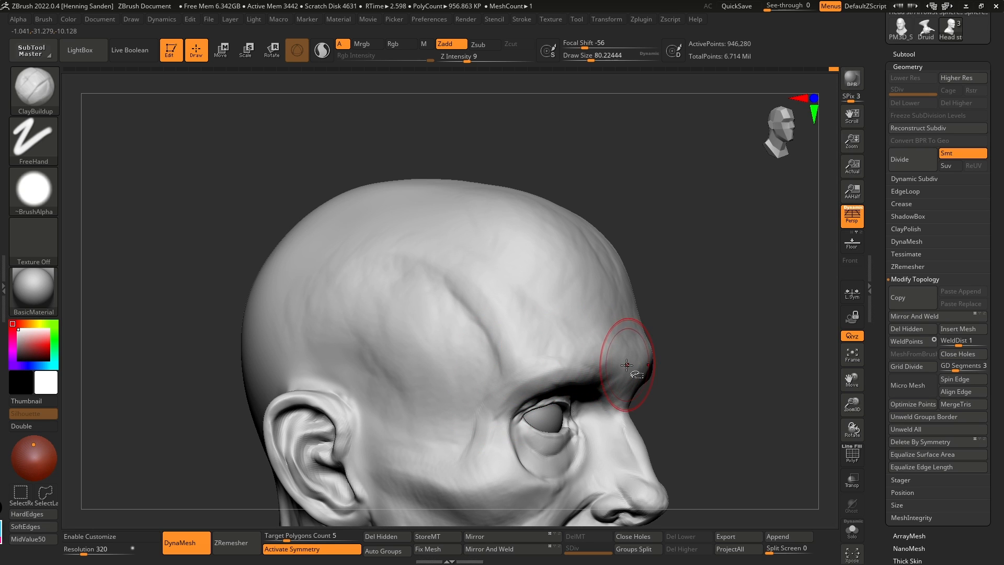
key(ctrl+shift)
ctrl+shift+drag(532, 347, 491, 377)
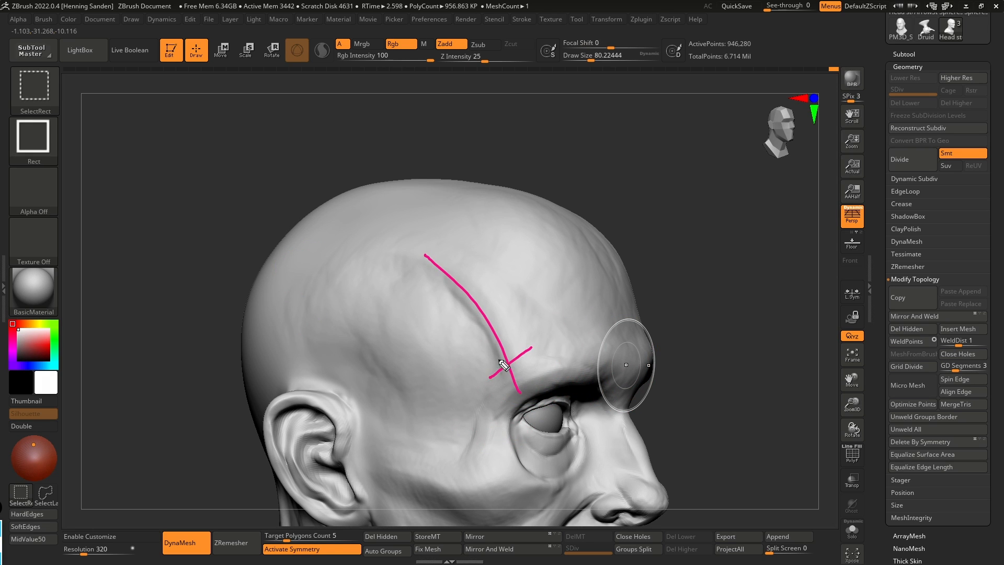
drag(432, 286, 420, 285)
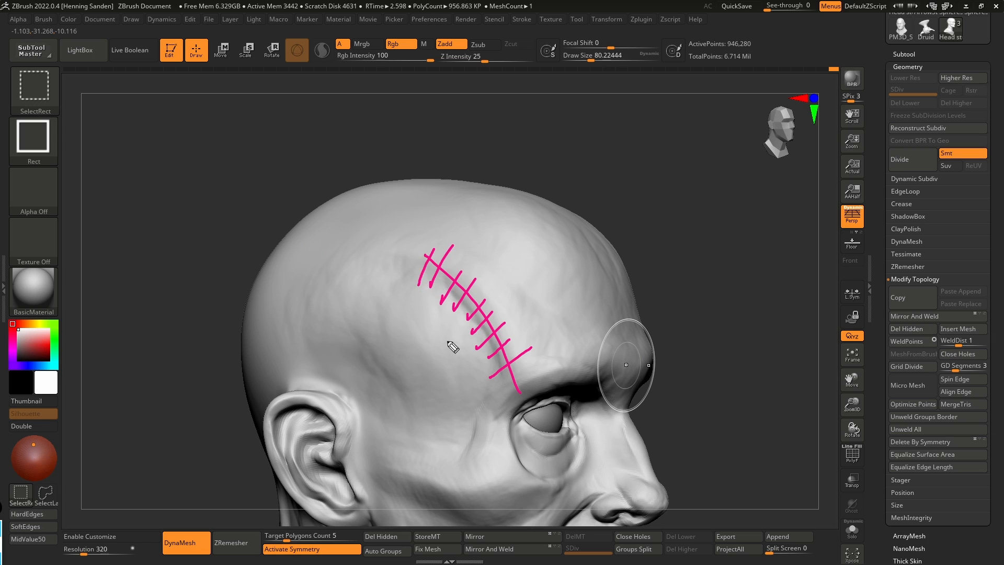
key(ctrl+shift+7)
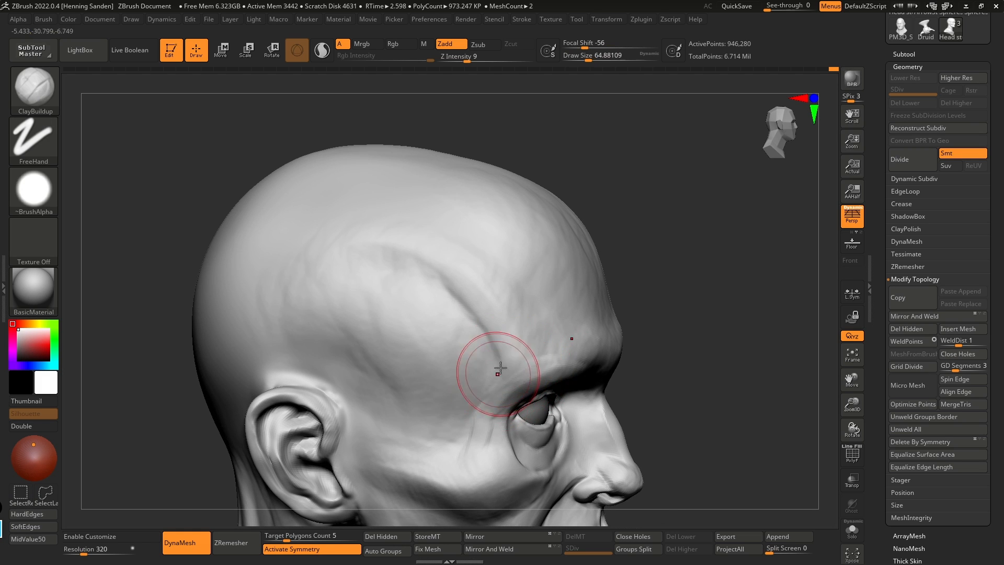
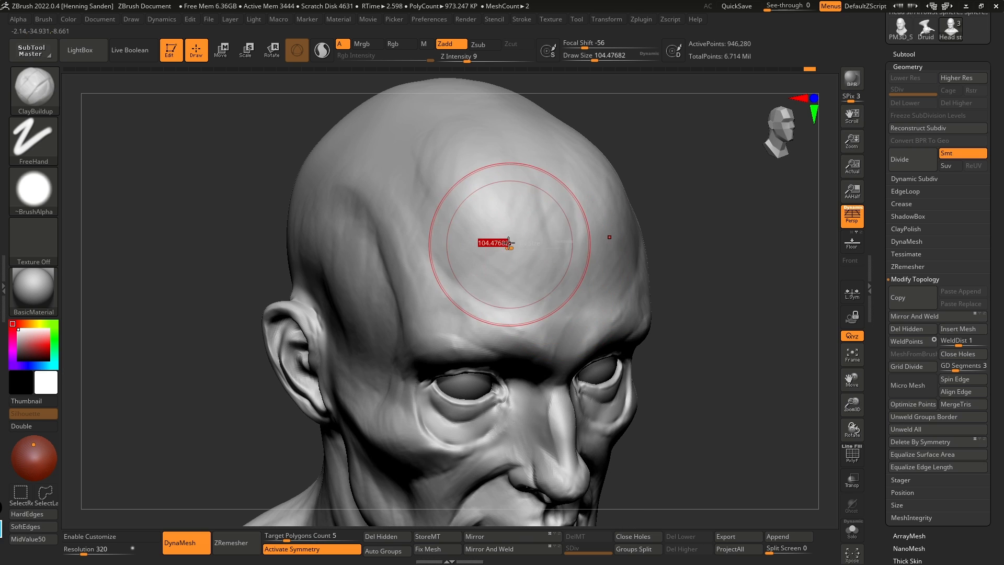
Step: Build up the side of the face along the cheekbone toward the ear with ClayBuildup at a draw size of about 116
right_drag(545, 277, 601, 267)
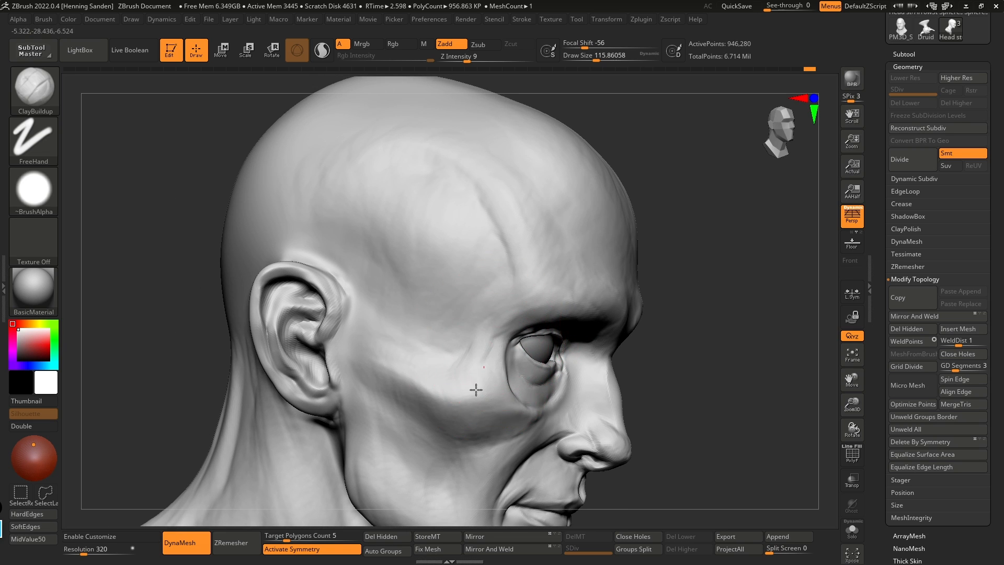
mouse_move(476, 390)
mouse_down()
mouse_move(382, 329)
mouse_move(377, 370)
mouse_up()
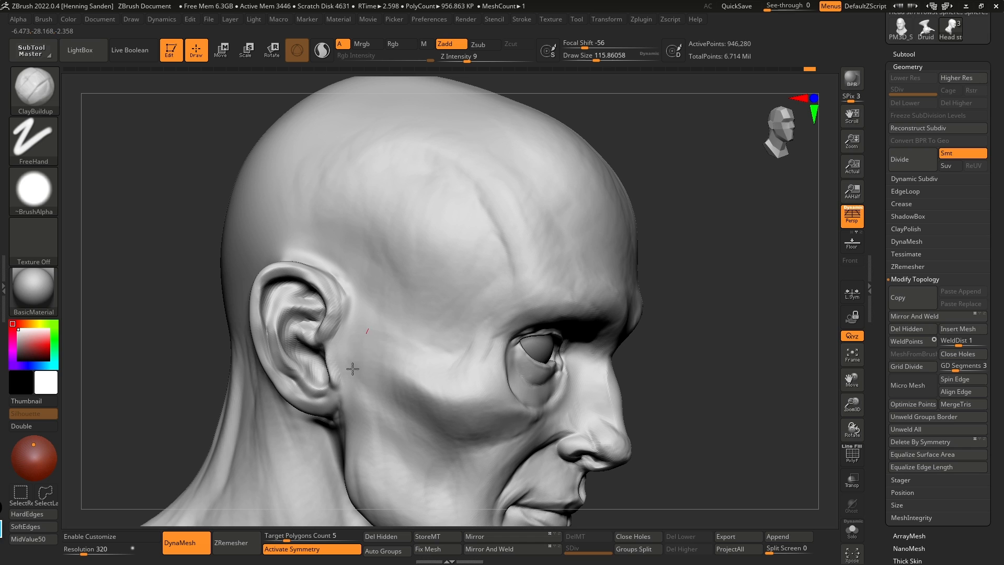
ctrl+right_drag(455, 369, 466, 349)
mouse_move(617, 361)
shift+right_down()
mouse_move(573, 384)
mouse_move(562, 329)
shift+right_up()
right_drag(675, 340, 605, 348)
mouse_move(606, 347)
ctrl+right_down()
mouse_move(518, 358)
mouse_move(507, 348)
ctrl+right_up()
mouse_move(496, 305)
mouse_down()
mouse_move(510, 335)
mouse_move(527, 307)
mouse_up()
drag(451, 339, 479, 336)
Step: Fill the hollow below the cheekbone with ClayBuildup strokes at a draw size of about 80, then reduce it to about 54
alt+right_drag(513, 328, 552, 304)
drag(562, 324, 484, 367)
alt+right_drag(530, 377, 571, 332)
key([)
drag(511, 298, 502, 306)
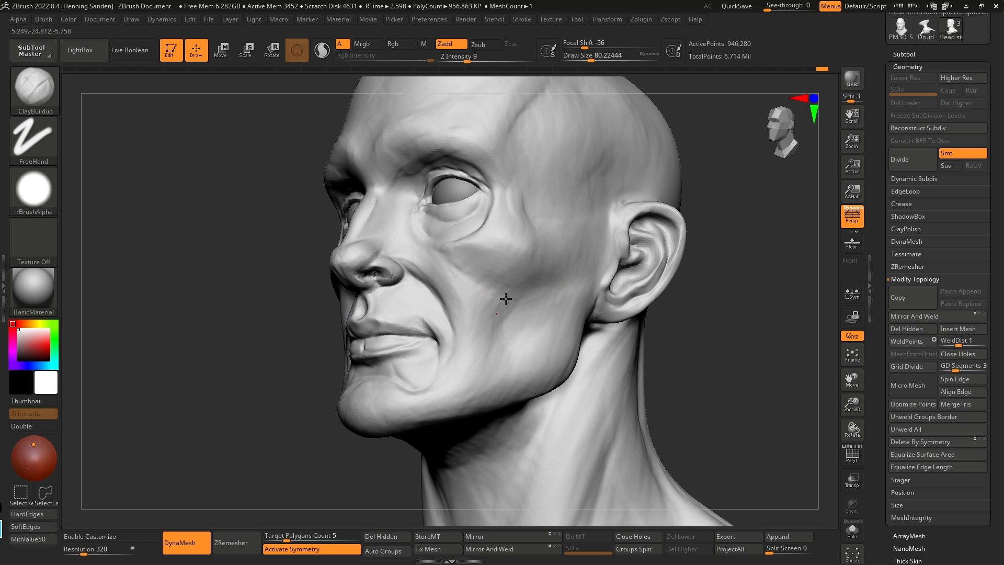
key([)
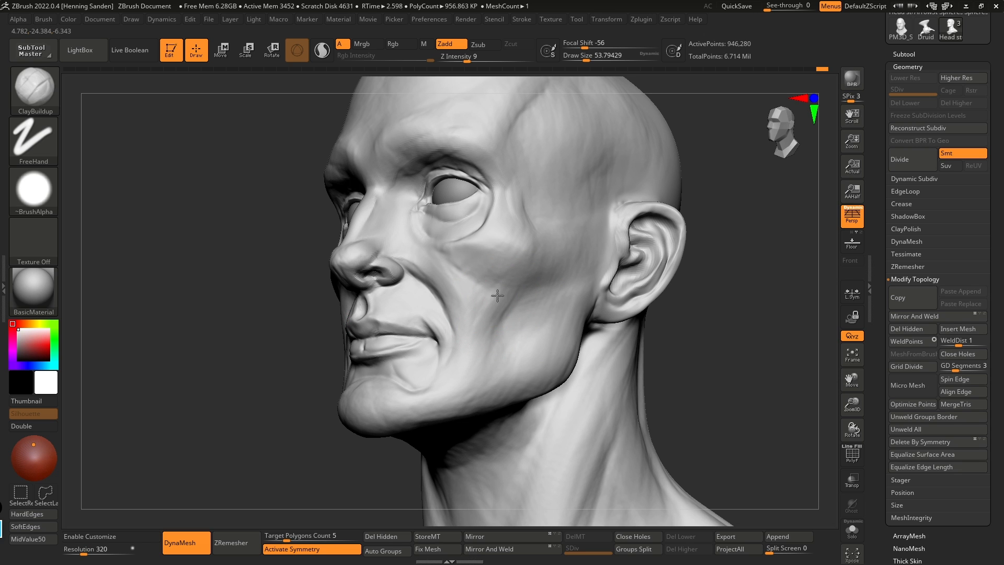
Step: Build up the side of the nose below the inner eye corner with small ClayBuildup strokes
mouse_move(478, 301)
right_down()
mouse_move(473, 288)
mouse_move(502, 311)
mouse_move(518, 301)
mouse_move(572, 311)
right_up()
key([)
right_drag(502, 291, 475, 287)
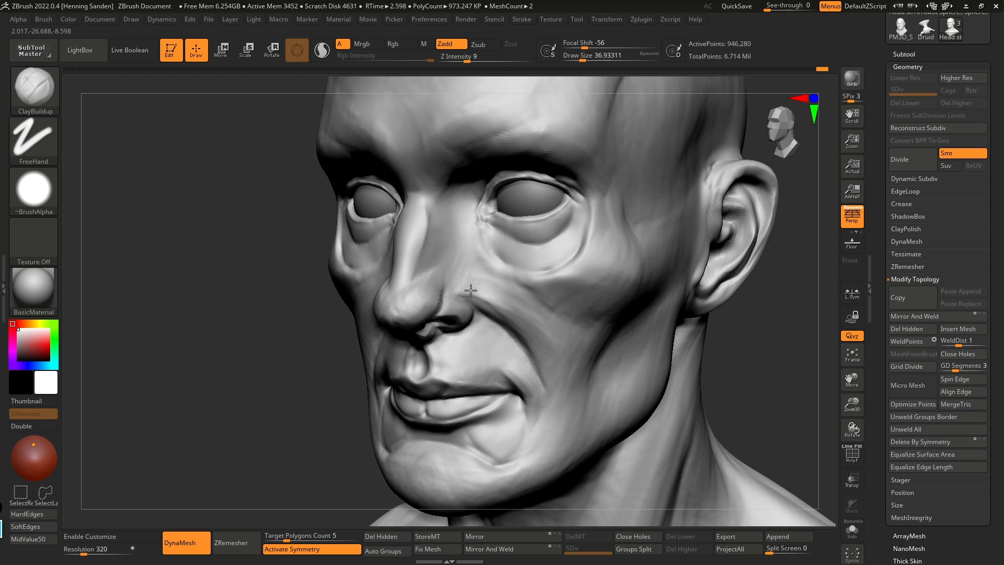
key(])
mouse_move(440, 267)
mouse_down()
mouse_move(465, 243)
mouse_move(451, 256)
mouse_up()
right_drag(596, 326, 606, 313)
Step: Smooth the start of the nasolabial fold beside the nostril with the Smooth brush at a draw size of about 22
key(s)
drag(581, 298, 580, 293)
key(s)
right_drag(552, 299, 582, 299)
right_drag(501, 314, 602, 316)
key(s)
drag(471, 305, 458, 307)
key(s)
key(shift)
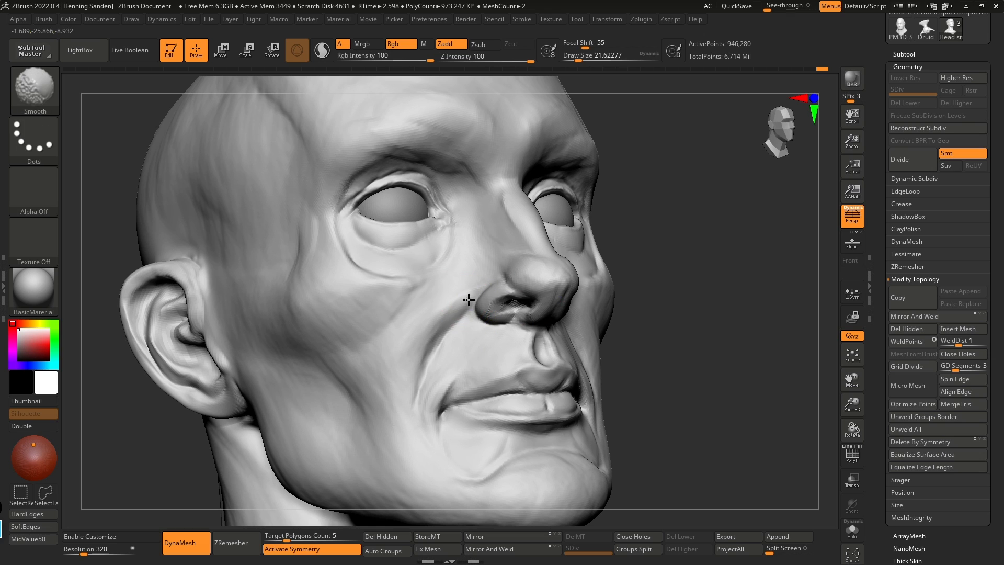
Step: Build up the lower rim of the eye socket and the upper cheek with ClayBuildup, raising the draw size to about 80
right_drag(458, 300, 482, 281)
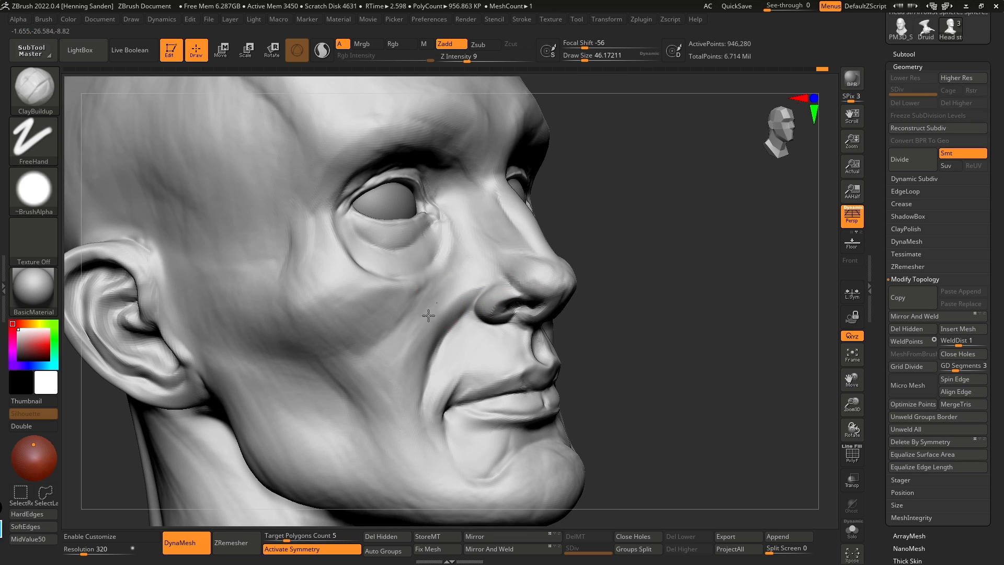
right_drag(438, 273, 426, 236)
right_drag(360, 275, 413, 293)
right_drag(348, 255, 337, 244)
drag(348, 289, 406, 311)
right_drag(406, 311, 422, 325)
drag(482, 314, 453, 337)
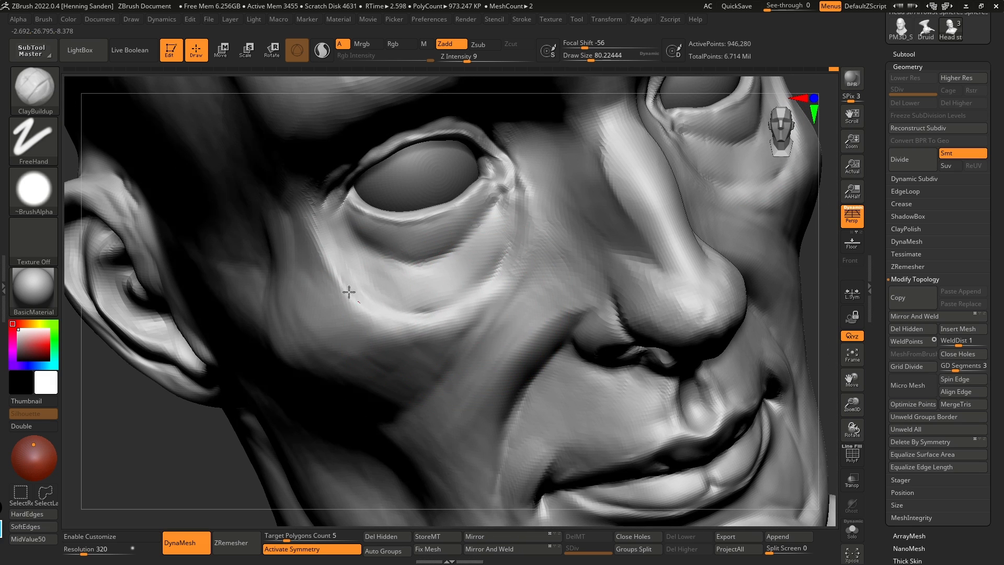
Step: Blend the eye bag's lower edge into the cheekbone with ClayBuildup strokes at a draw size of about 59
right_drag(349, 296, 449, 292)
drag(476, 254, 463, 291)
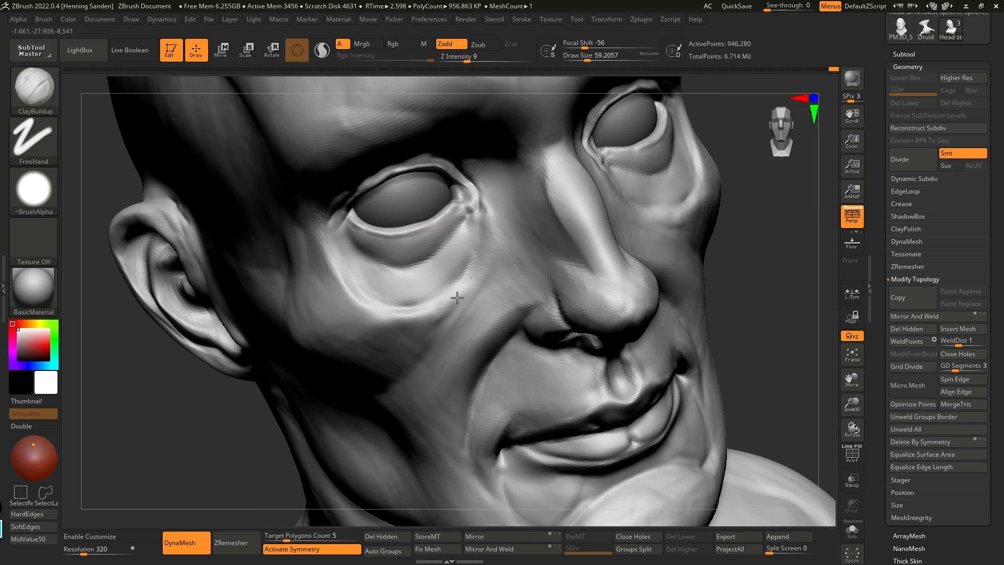
drag(348, 297, 319, 245)
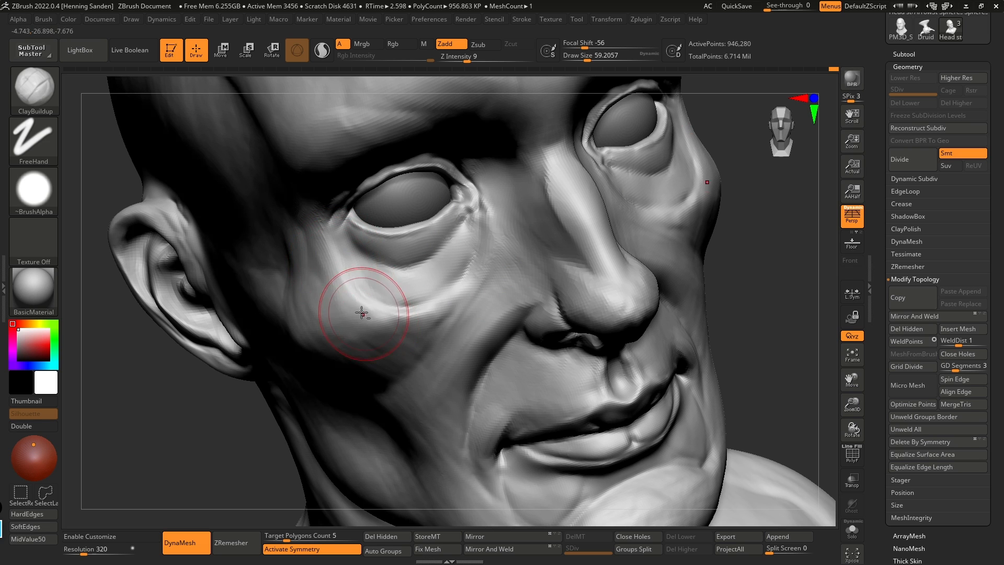
right_drag(432, 318, 476, 287)
drag(474, 285, 405, 319)
right_drag(442, 315, 404, 319)
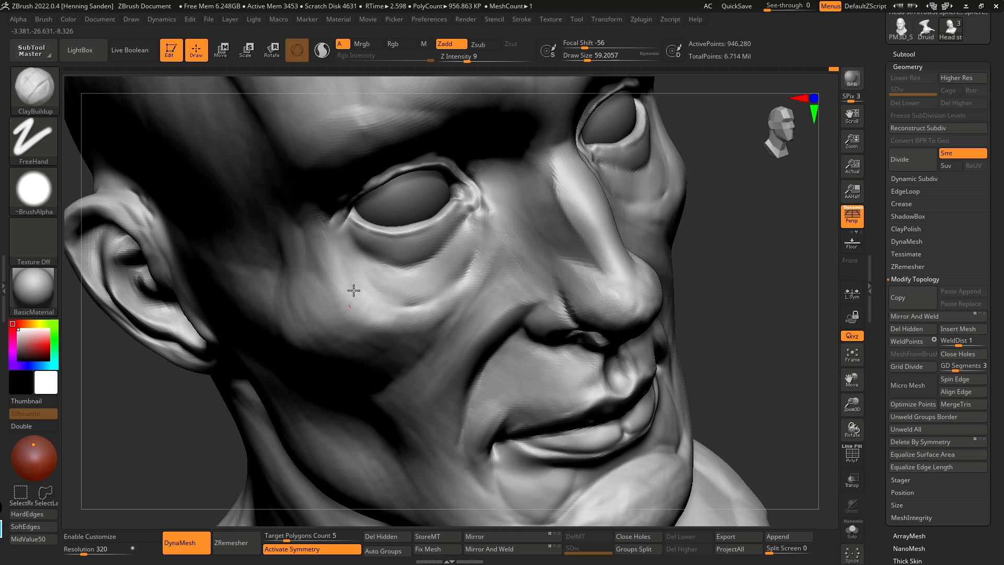
Step: Build up the hollow of the cheek outside the nasolabial fold with ClayBuildup at a draw size of about 80
mouse_move(320, 242)
right_down()
mouse_move(345, 204)
mouse_move(498, 273)
right_up()
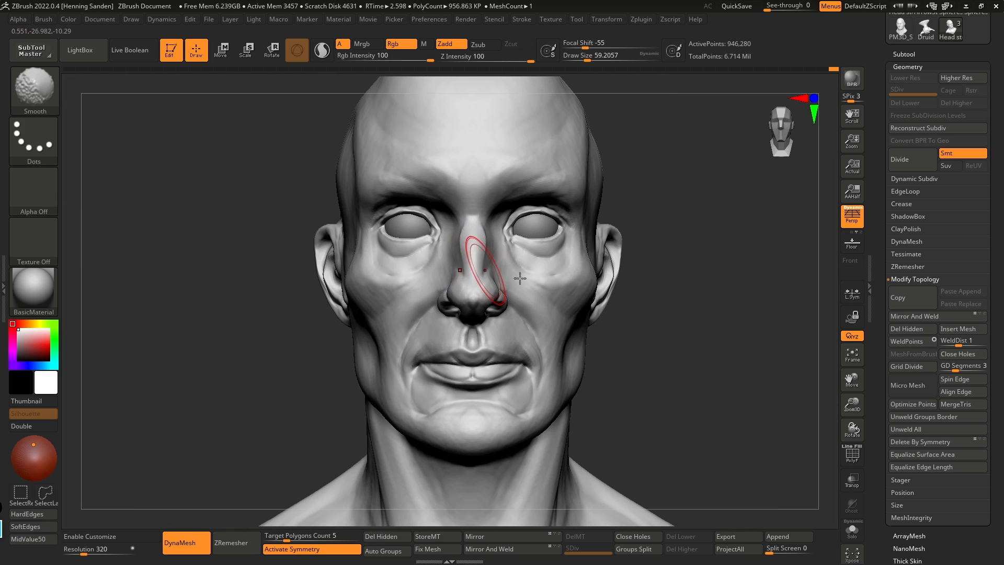
mouse_move(556, 312)
ctrl+right_down()
mouse_move(460, 320)
mouse_move(504, 310)
mouse_move(470, 337)
ctrl+right_up()
right_drag(558, 339, 489, 377)
mouse_move(432, 362)
right_down()
mouse_move(625, 353)
mouse_move(614, 377)
right_up()
mouse_move(545, 390)
right_down()
mouse_move(482, 410)
mouse_move(523, 385)
mouse_move(464, 358)
right_up()
right_drag(404, 352, 386, 349)
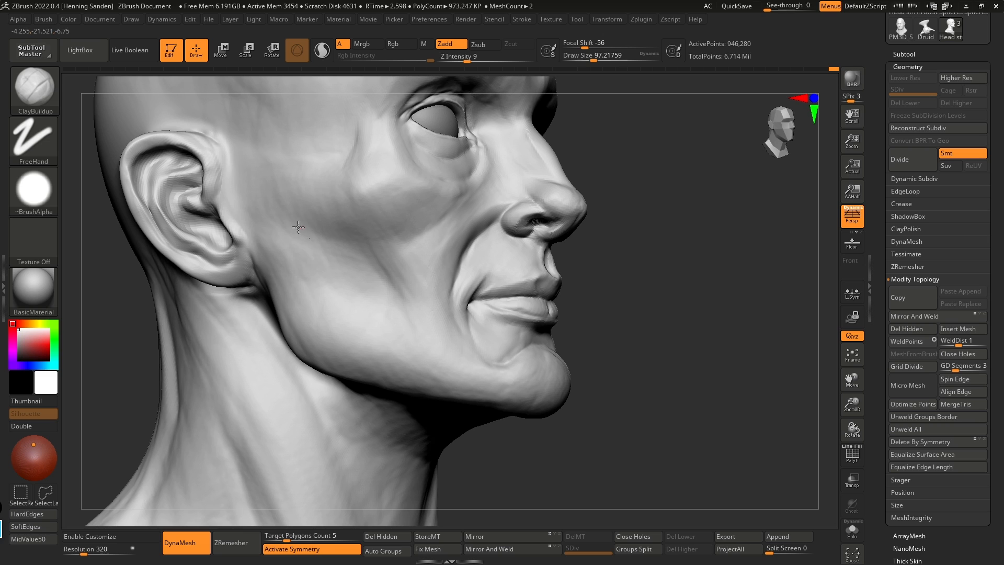
right_drag(486, 256, 449, 244)
right_drag(721, 173, 639, 303)
key(s)
click(612, 246)
drag(641, 240, 607, 275)
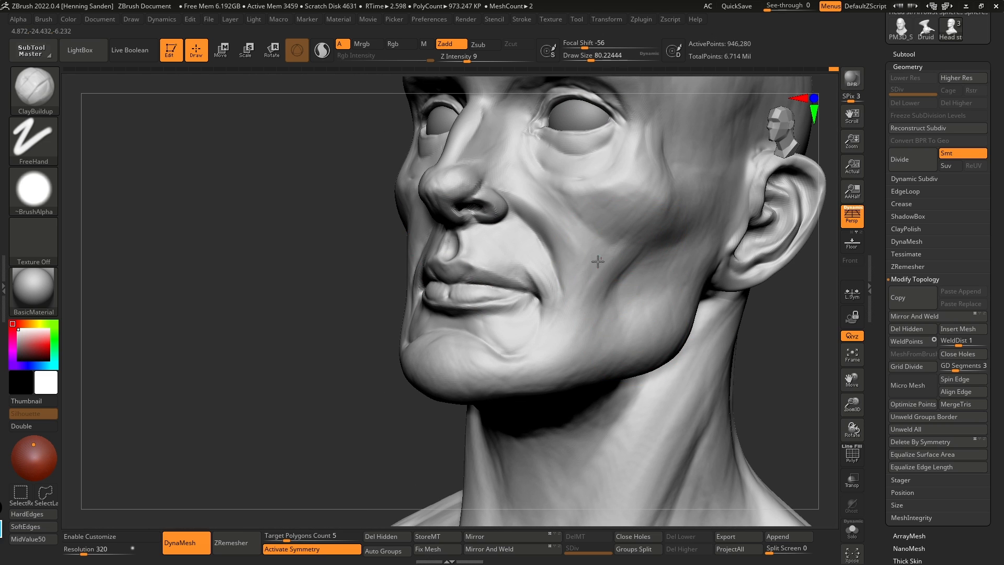
Step: Extend the ClayBuildup strokes from the cheek toward the upper nasolabial fold and the nose
mouse_move(549, 224)
right_down()
mouse_move(582, 276)
mouse_move(554, 253)
right_up()
drag(555, 232, 515, 265)
ctrl+right_drag(515, 265, 527, 235)
drag(487, 242, 446, 276)
mouse_move(446, 276)
right_down()
mouse_move(489, 284)
mouse_move(478, 289)
right_up()
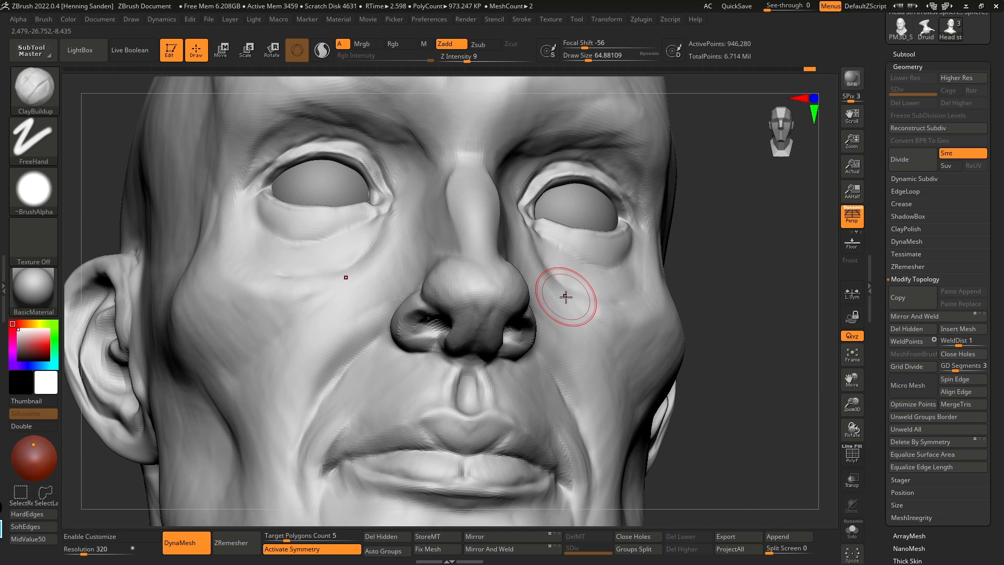
key(ctrl+shift)
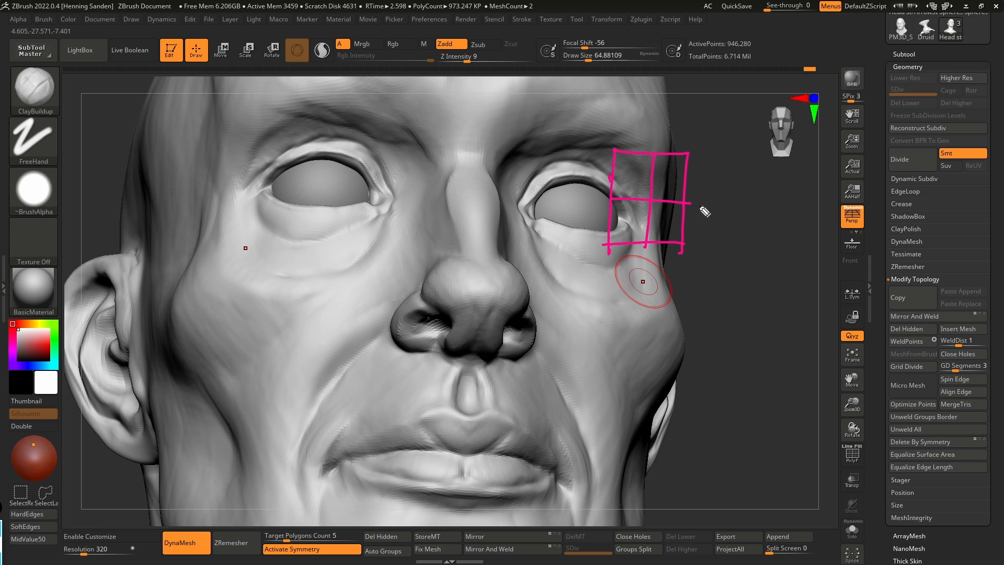
key(ctrl+shift+7)
key(f)
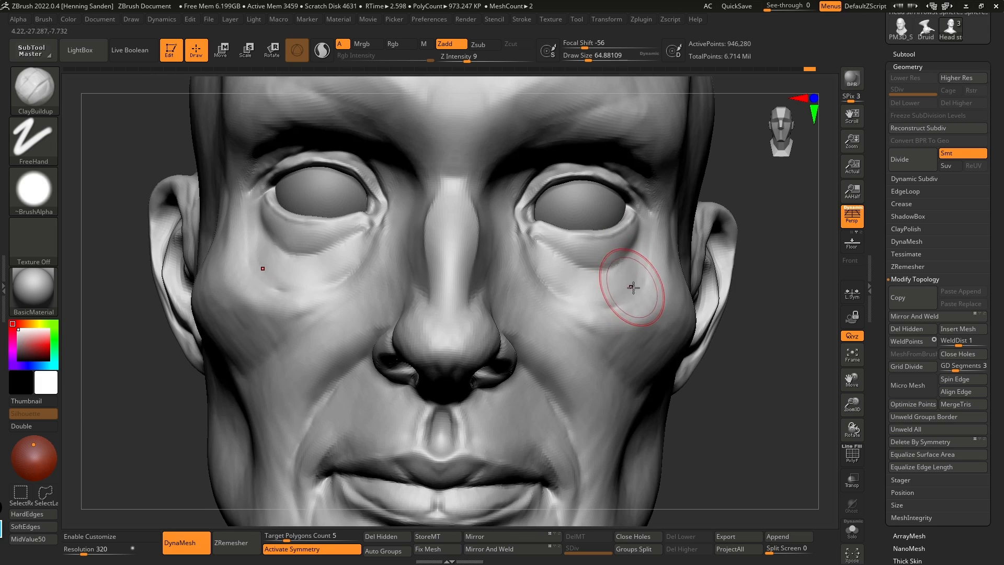
Step: Broaden the cheek and cheekbone planes with large ClayBuildup strokes, raising the draw size to about 128
mouse_move(672, 267)
right_down()
mouse_move(649, 271)
mouse_move(666, 330)
mouse_move(688, 339)
right_up()
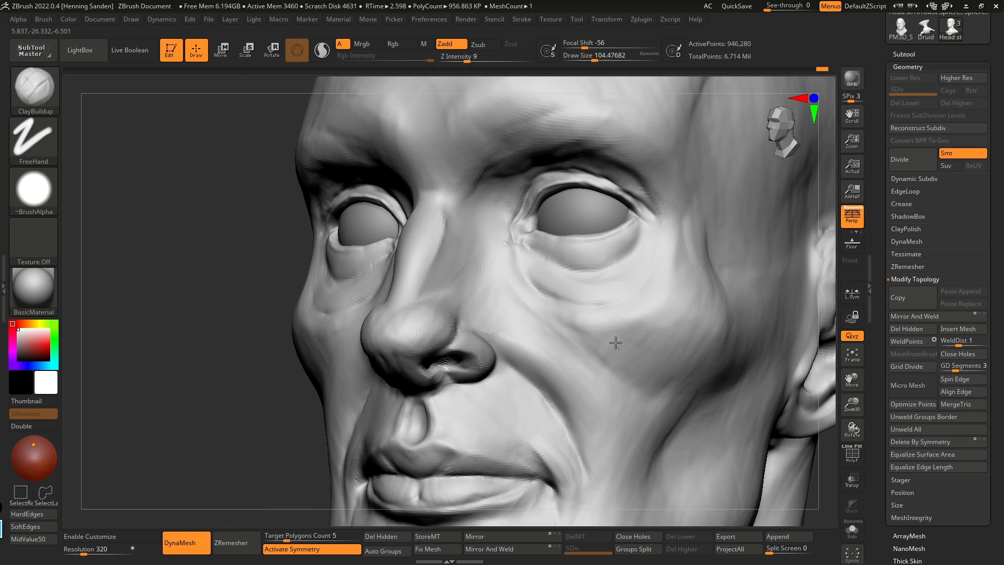
ctrl+right_drag(652, 387, 641, 325)
alt+right_drag(601, 359, 598, 311)
mouse_move(646, 353)
right_down()
mouse_move(620, 359)
mouse_move(565, 316)
right_up()
drag(577, 356, 575, 340)
right_drag(568, 277, 602, 292)
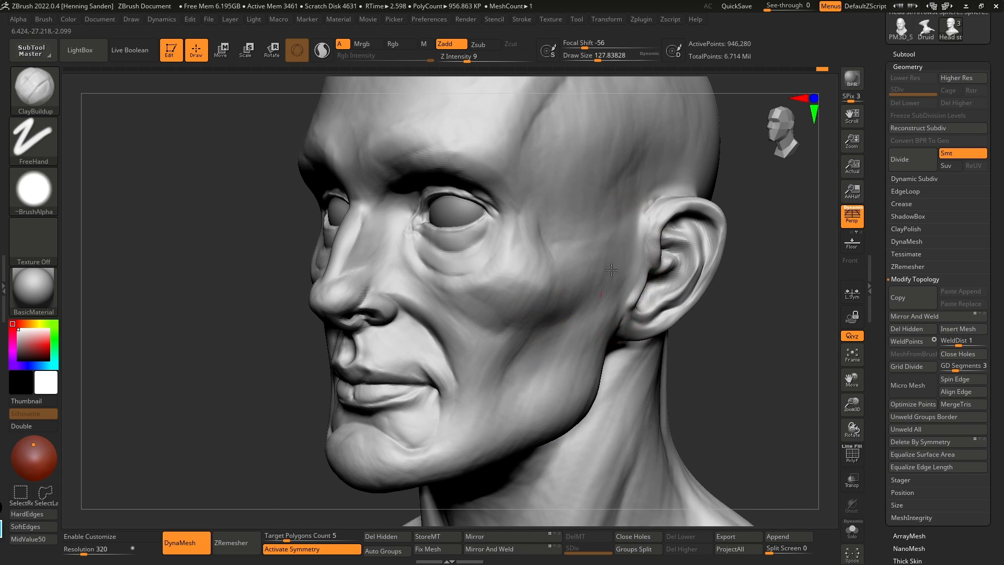
drag(529, 310, 550, 287)
Step: Refine the temple, the underside of the brow and the outer eye corner with ClayBuildup at a draw size of about 56
key(bracketleft)
key(bracketleft)
key(bracketleft)
key(bracketleft)
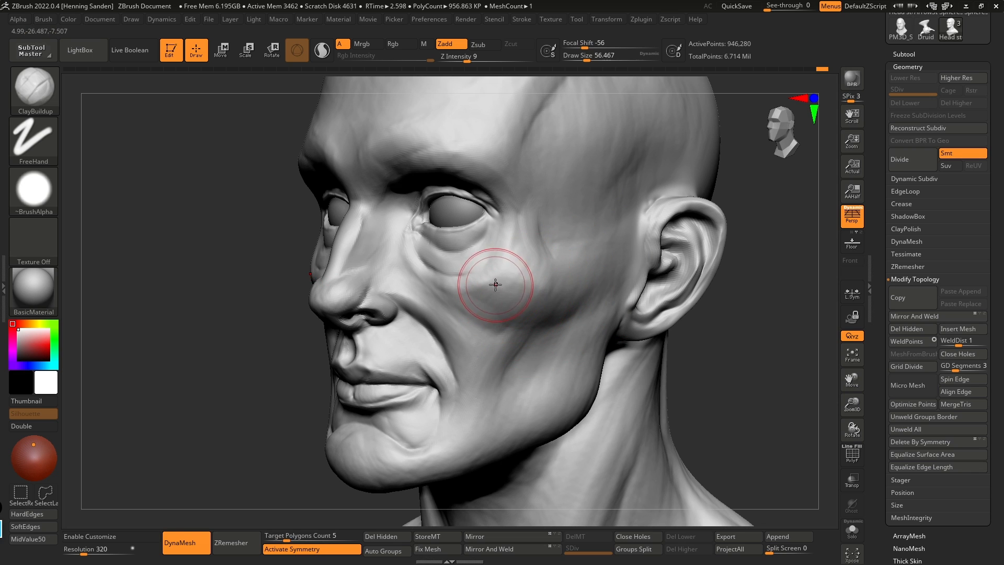
mouse_move(590, 294)
right_down()
mouse_move(570, 277)
mouse_move(577, 264)
right_up()
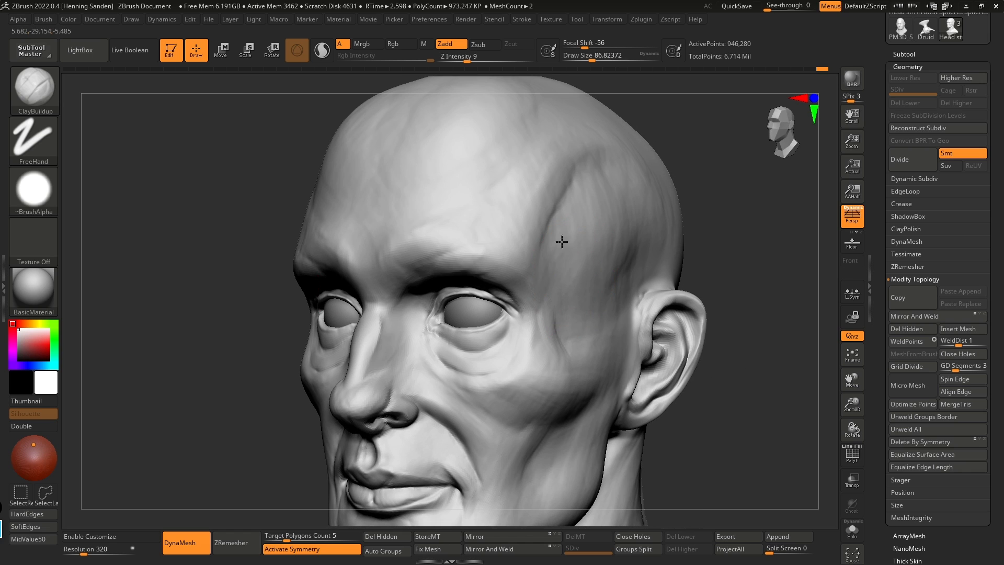
right_drag(515, 264, 513, 256)
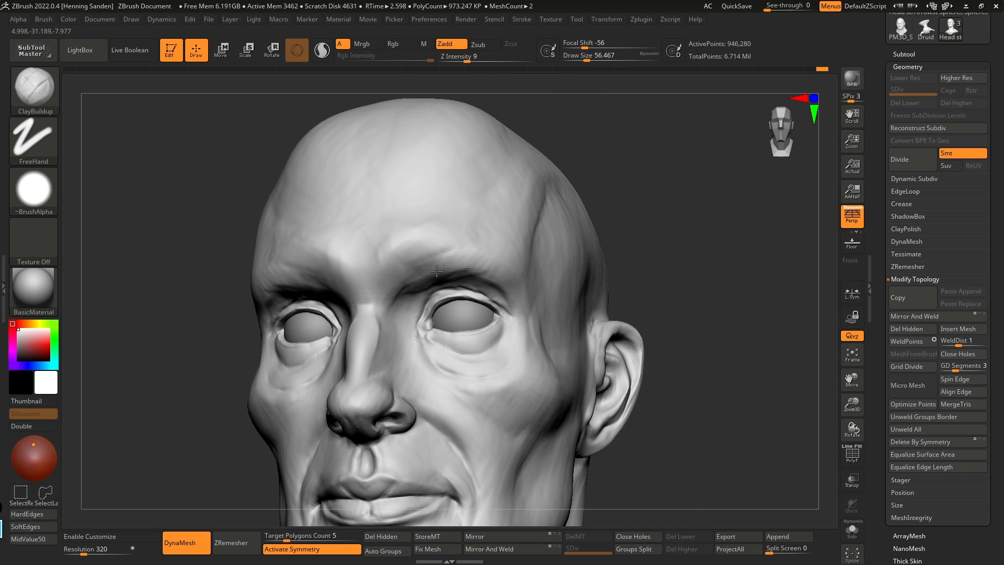
right_drag(441, 268, 432, 269)
mouse_move(511, 280)
right_down()
mouse_move(507, 259)
mouse_move(500, 307)
mouse_move(489, 302)
right_up()
ctrl+right_drag(489, 302, 504, 310)
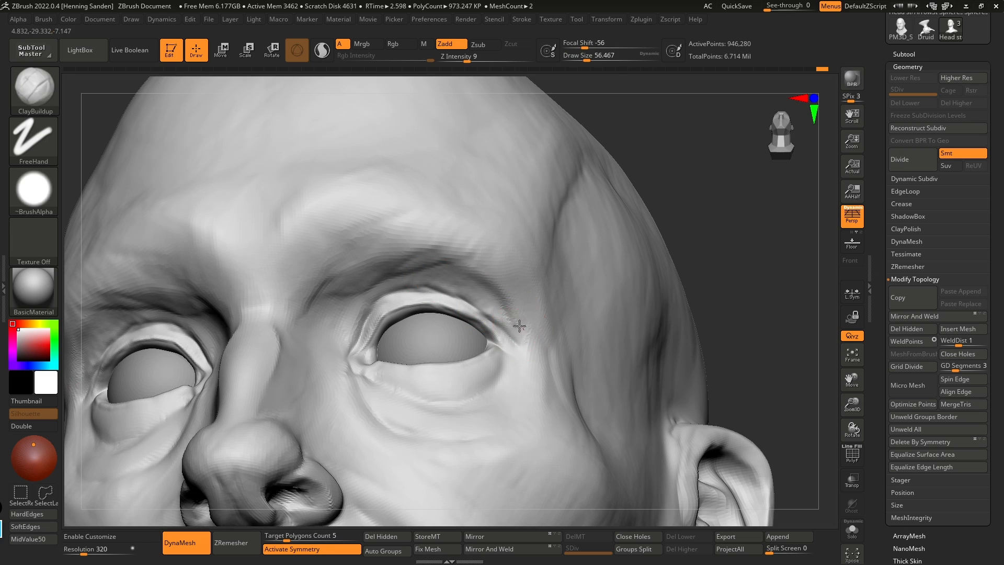
Step: Try ClayBuildup strokes above the upper eyelid, and mask the lid fold out to the outer eye corner
key(ctrl)
key(bracketright)
mouse_move(343, 309)
mouse_down()
mouse_move(359, 294)
mouse_move(338, 329)
mouse_move(390, 291)
mouse_up()
key(ctrl)
key(ctrl+z)
key(bracketright)
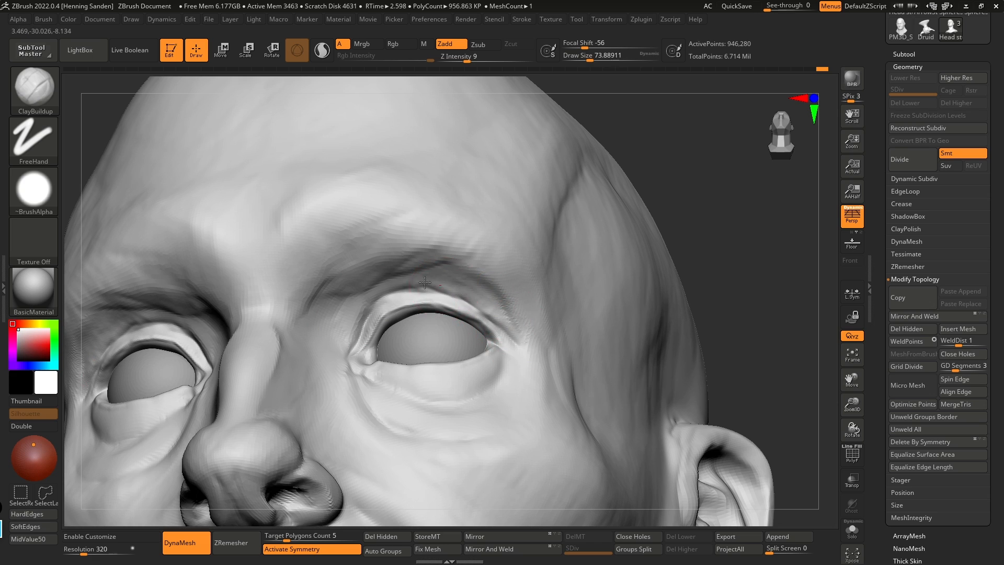
key(bracketleft)
key(bracketleft)
key(bracketleft)
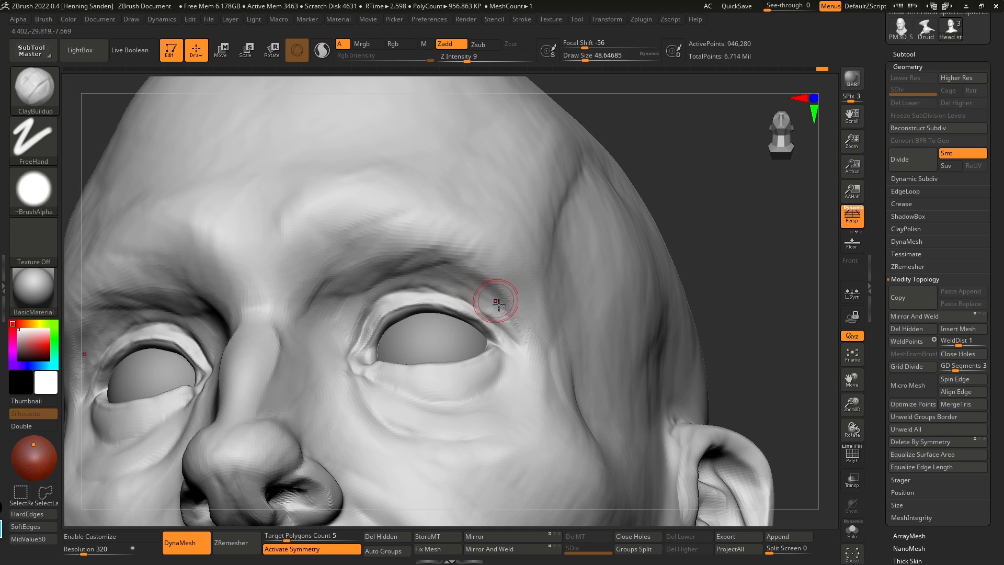
key(ctrl)
ctrl+drag(432, 285, 387, 285)
key(ctrl+z)
mouse_move(512, 324)
ctrl+mouse_down()
mouse_move(491, 309)
mouse_move(367, 281)
ctrl+mouse_up()
Step: Try to pull the unmasked upper lid fold down over the eye with the Move brush at a draw size of about 182
key(b)
key(m)
key(v)
mouse_move(713, 268)
mouse_down()
mouse_move(466, 302)
mouse_move(456, 326)
mouse_up()
mouse_move(225, 314)
mouse_down()
mouse_move(470, 312)
mouse_move(490, 331)
mouse_up()
key(ctrl+z)
key(bracketright)
key(bracketright)
key(bracketright)
drag(430, 308, 427, 302)
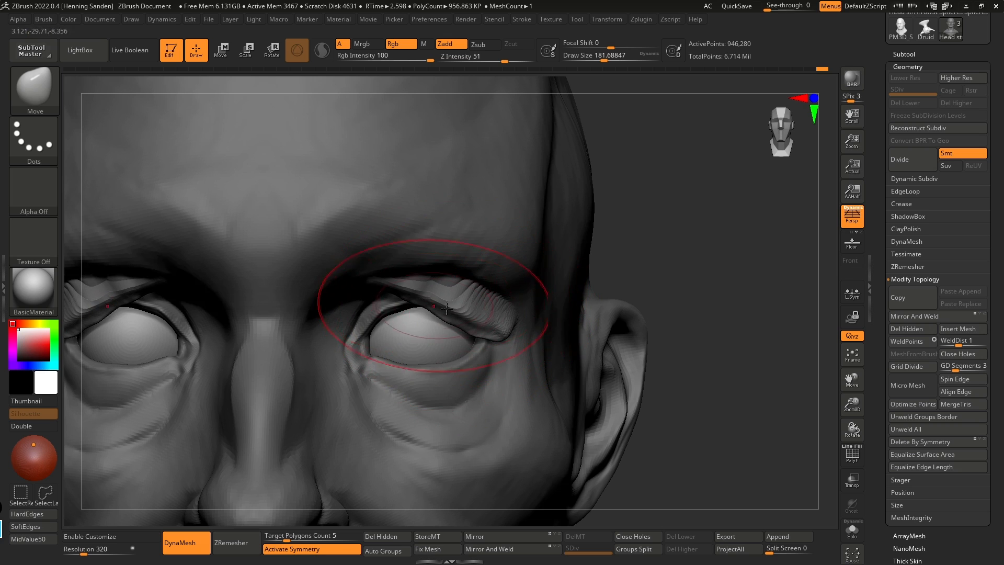
ctrl+right_drag(471, 313, 519, 292)
ctrl+drag(609, 273, 623, 288)
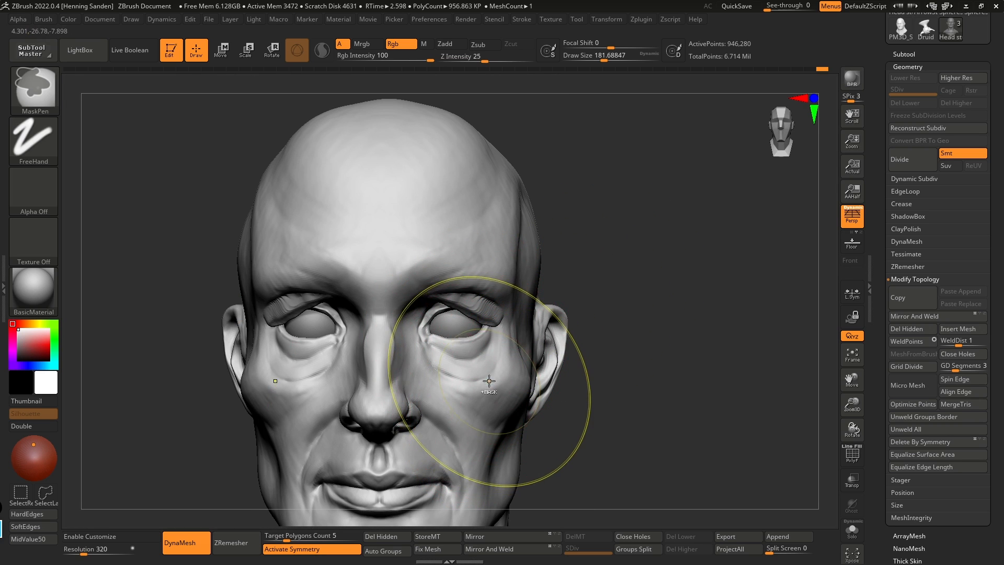
Step: Undo the upper lid fold changes and clear the mask
key(ctrl+z)
key(ctrl+z)
key(ctrl+z)
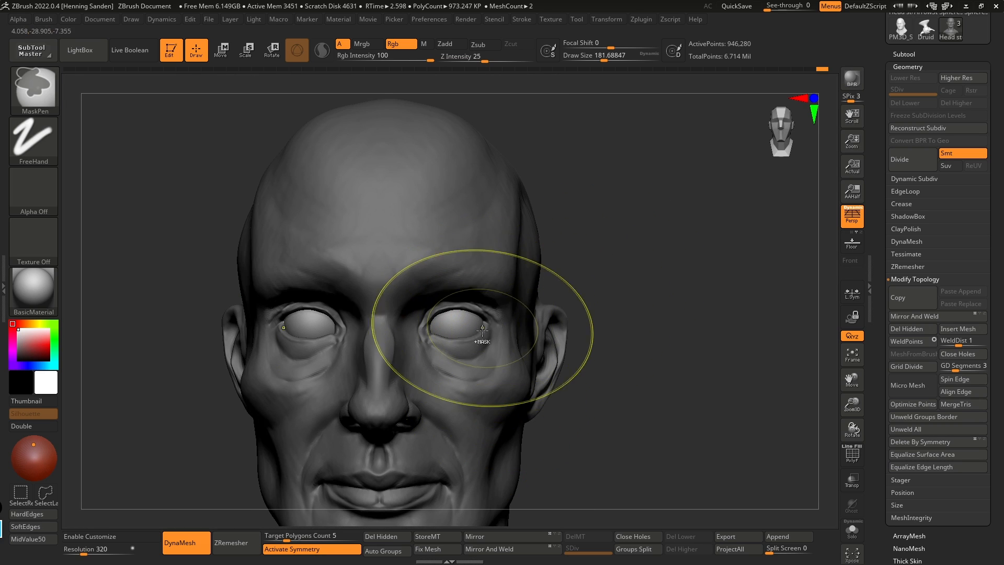
ctrl+click(599, 286)
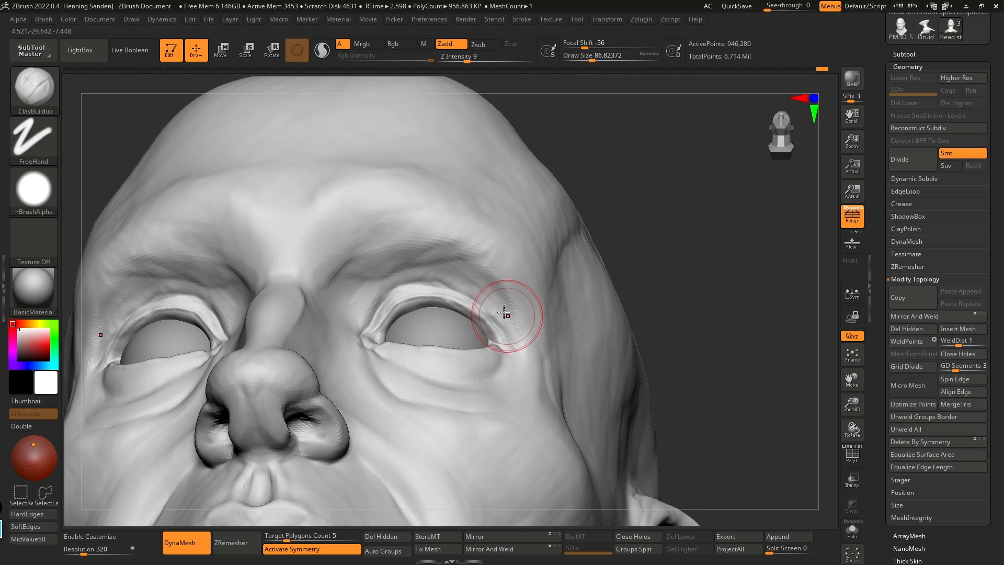
Step: Isolate the head and refine the skin above the outer upper eyelid with ClayBuildup at draw sizes of about 54 to 74
right_drag(509, 312, 510, 324)
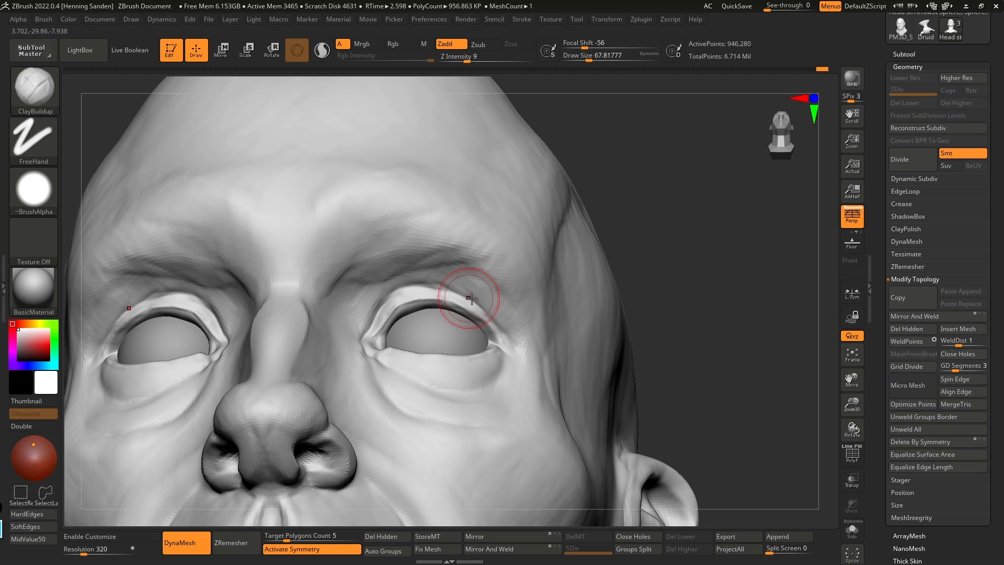
key(Down)
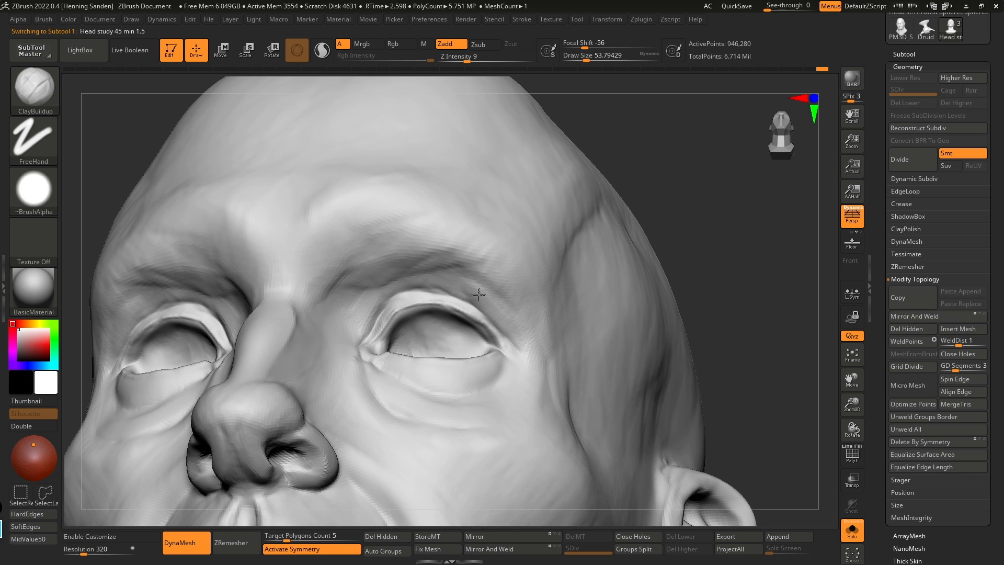
drag(480, 295, 491, 301)
key(s)
drag(509, 314, 446, 294)
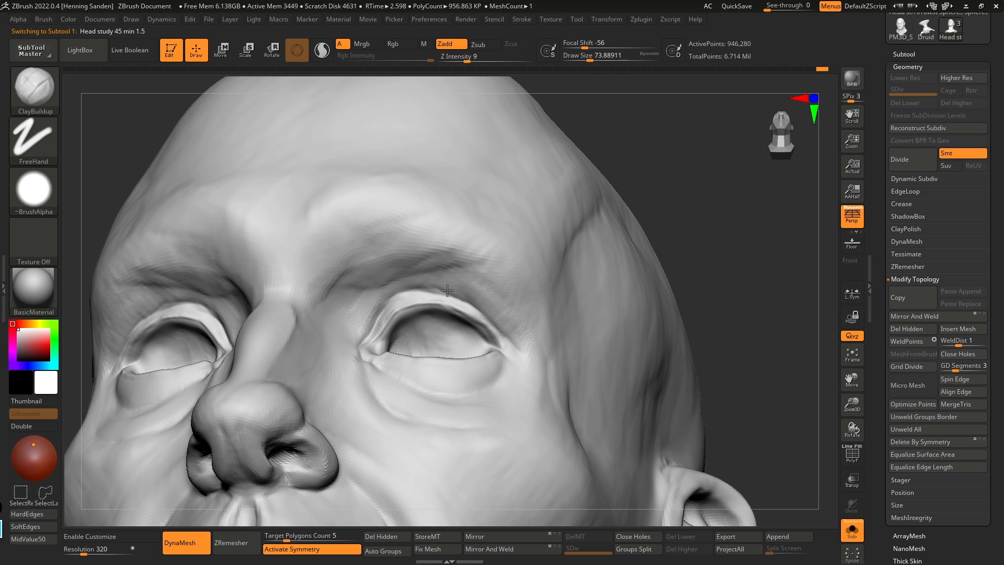
mouse_move(370, 305)
right_down()
mouse_move(370, 320)
mouse_move(342, 335)
mouse_move(397, 345)
mouse_move(413, 314)
right_up()
mouse_move(414, 314)
shift+right_down()
mouse_move(463, 361)
mouse_move(467, 281)
shift+right_up()
Step: Select the eyeballs, activate symmetry and undo the trial ClayBuildup strokes on them
key(alt+s)
alt+click(459, 280)
key(s)
drag(467, 281, 462, 281)
key(shift+f)
key(shift+f)
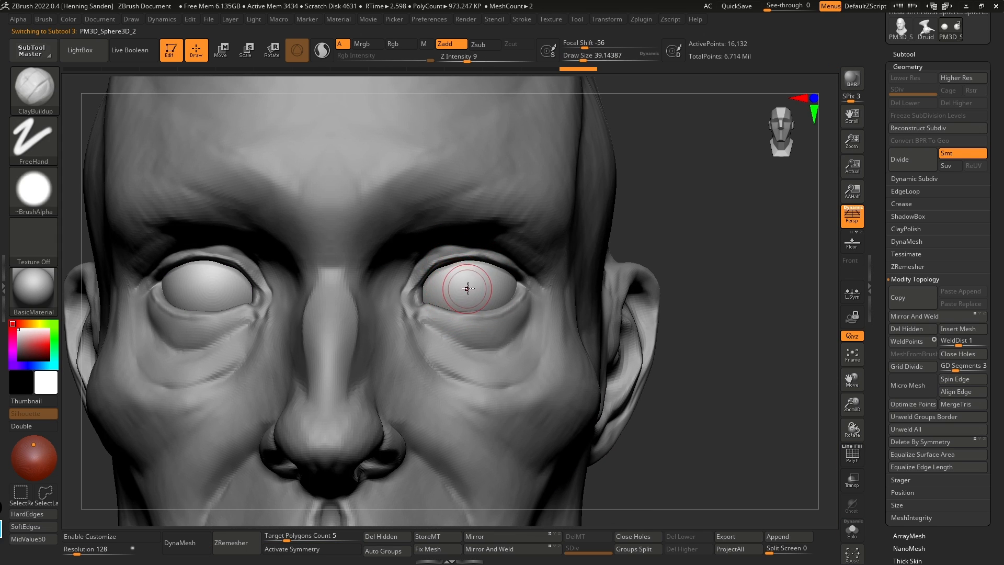
ctrl+right_drag(459, 276, 460, 287)
key(s)
mouse_move(460, 287)
mouse_down()
mouse_move(460, 301)
mouse_move(482, 283)
mouse_move(457, 287)
mouse_move(463, 278)
mouse_move(471, 302)
mouse_move(467, 288)
mouse_up()
key(x)
key(])
key(ctrl+z)
key(ctrl+z)
Step: Sculpt a concentric iris and recessed pupil into both eyeballs with ClayBuildup at a draw size of about 35
key(s)
mouse_move(459, 299)
mouse_down()
mouse_move(471, 298)
mouse_move(464, 281)
mouse_move(475, 292)
mouse_move(464, 307)
mouse_move(453, 293)
mouse_move(473, 295)
mouse_move(458, 285)
mouse_up()
key([)
key([)
mouse_move(461, 288)
alt+right_down()
mouse_move(437, 244)
mouse_move(446, 303)
mouse_move(487, 329)
mouse_move(495, 297)
alt+right_up()
drag(496, 306, 495, 302)
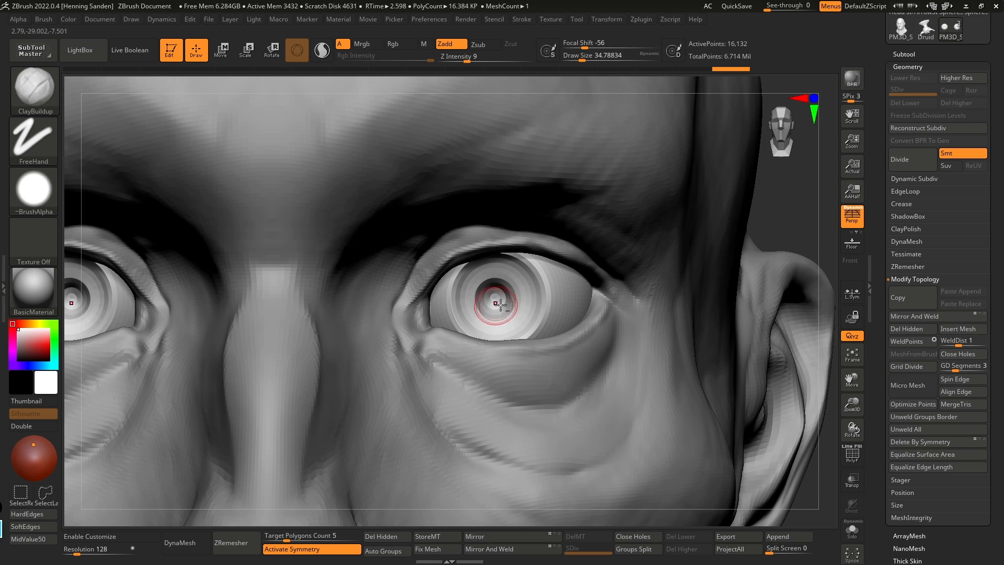
Step: Adjust the eyeballs' gaze with the transform gizmo and render the head with BPR
ctrl+right_drag(499, 302, 503, 291)
ctrl+right_drag(528, 323, 523, 282)
key(e)
drag(524, 281, 521, 274)
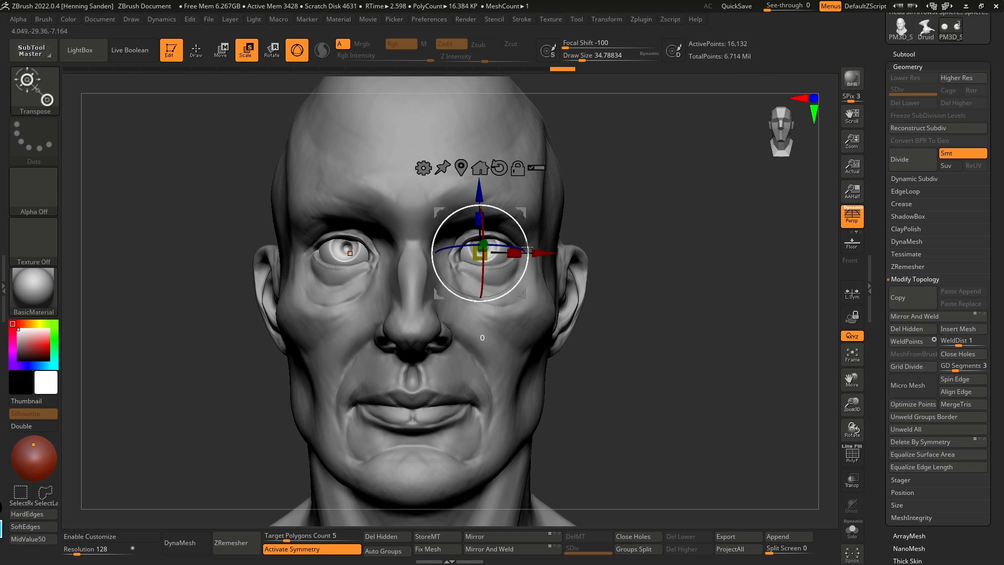
right_drag(539, 333, 542, 290)
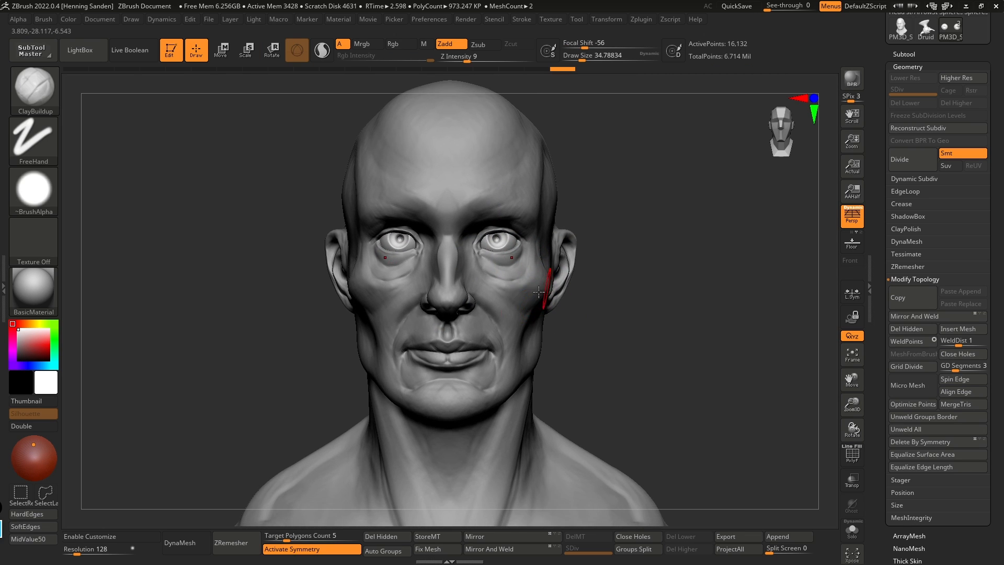
key(shift+r)
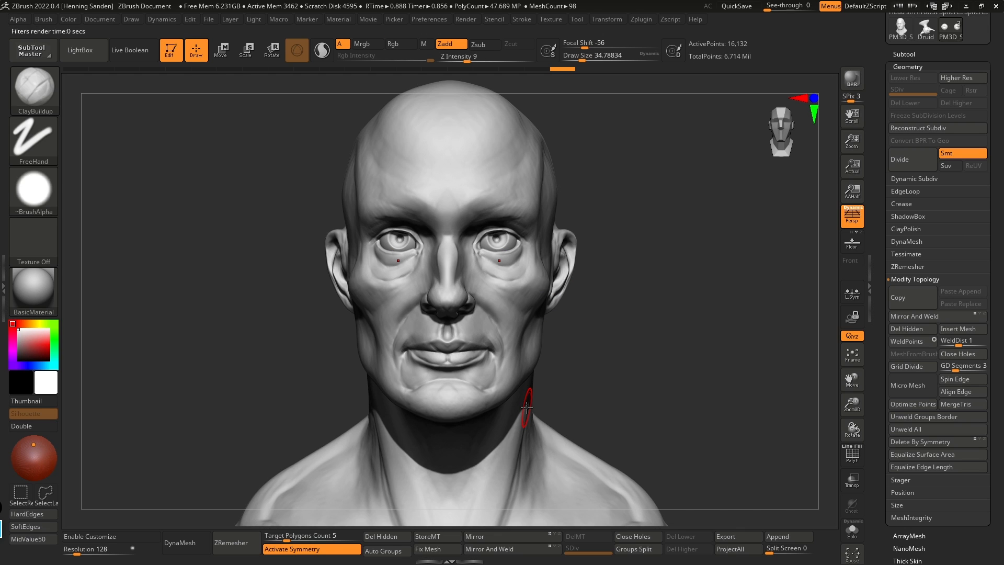
Step: Fine-tune the tilt of the eyeballs by rotating them about the X axis with the gizmo
ctrl+right_drag(494, 230, 517, 268)
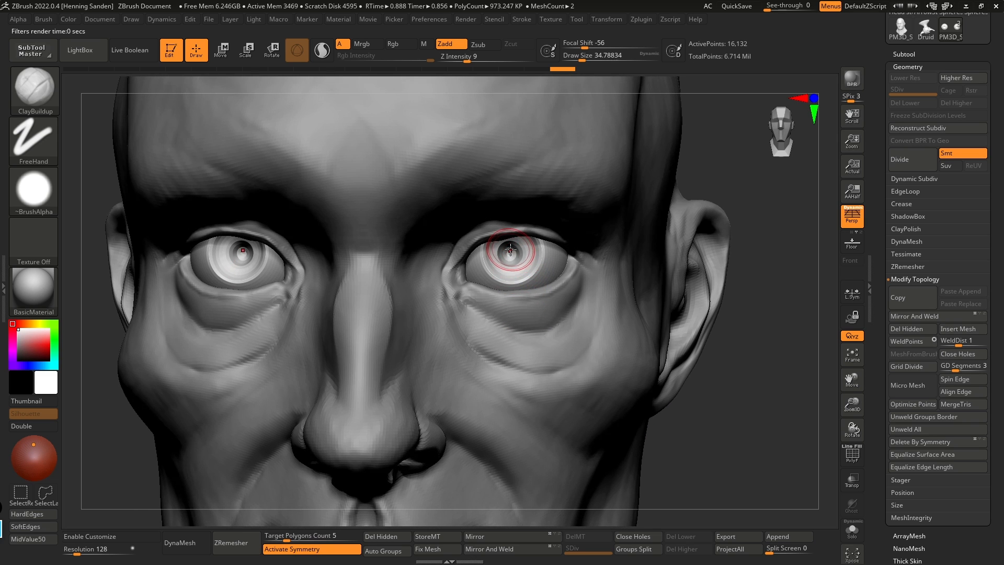
key(bracketleft)
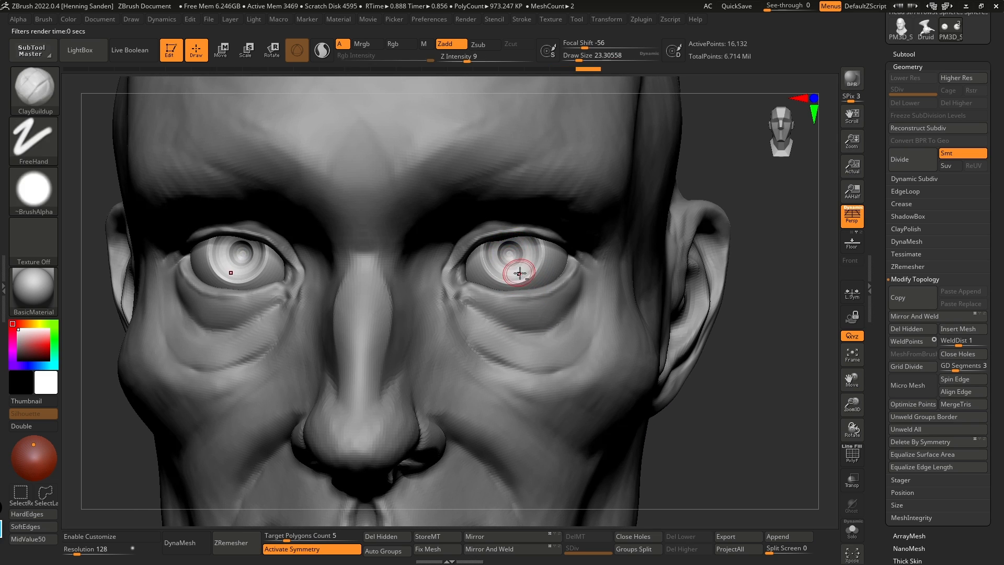
key(f)
right_drag(515, 280, 538, 260)
key(e)
drag(513, 292, 513, 286)
drag(511, 202, 510, 199)
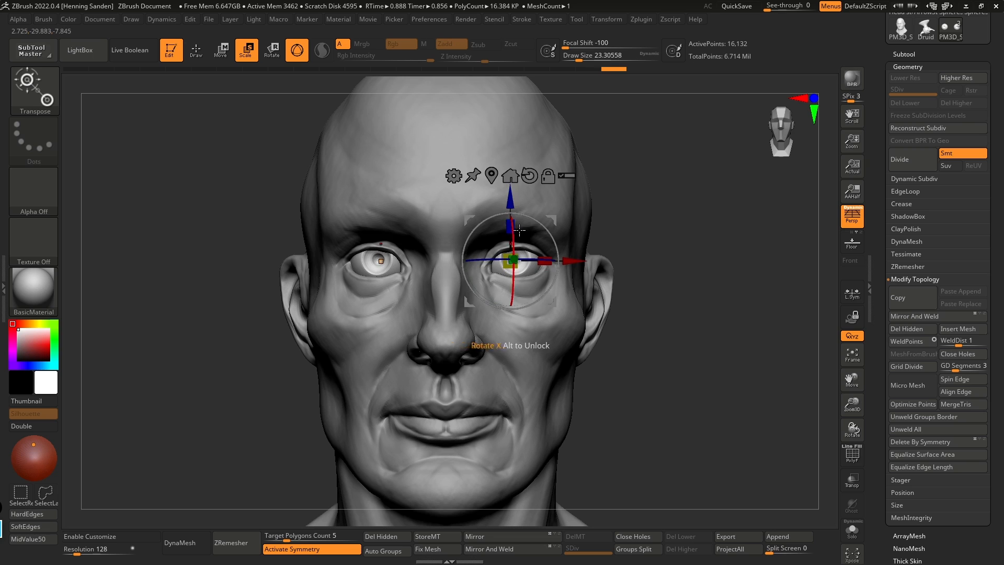
key(q)
mouse_move(525, 290)
alt+right_down()
mouse_move(496, 266)
mouse_move(546, 316)
mouse_move(522, 313)
alt+right_up()
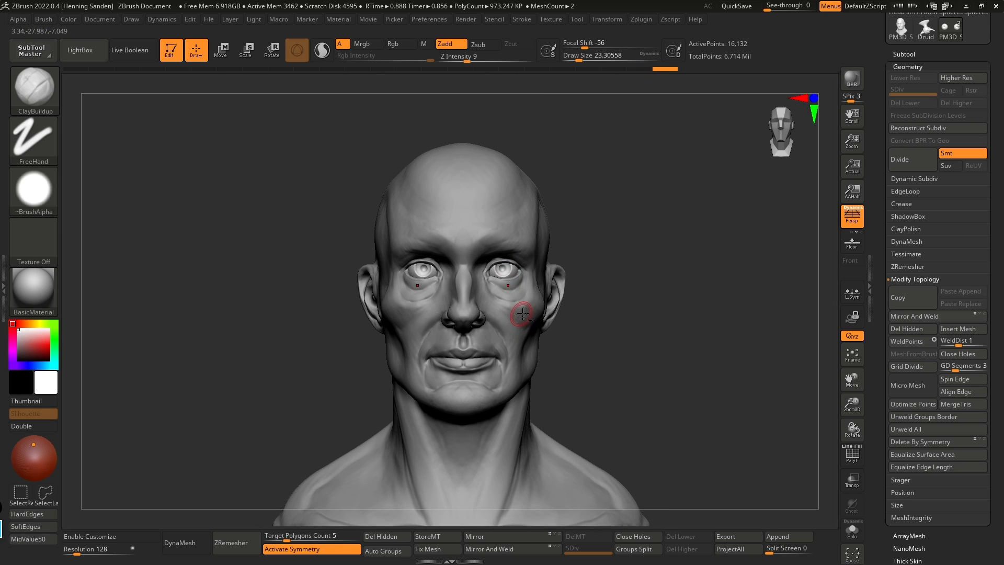
Step: Build up and blend the skull surface above the ear with ClayBuildup, raising the draw size from about 41 to 77
alt+click(528, 312)
right_drag(602, 291, 552, 287)
mouse_move(589, 246)
alt+right_down()
mouse_move(623, 272)
mouse_move(617, 295)
mouse_move(628, 301)
mouse_move(612, 309)
mouse_move(595, 283)
alt+right_up()
key(s)
drag(596, 283, 604, 283)
right_drag(572, 273, 607, 302)
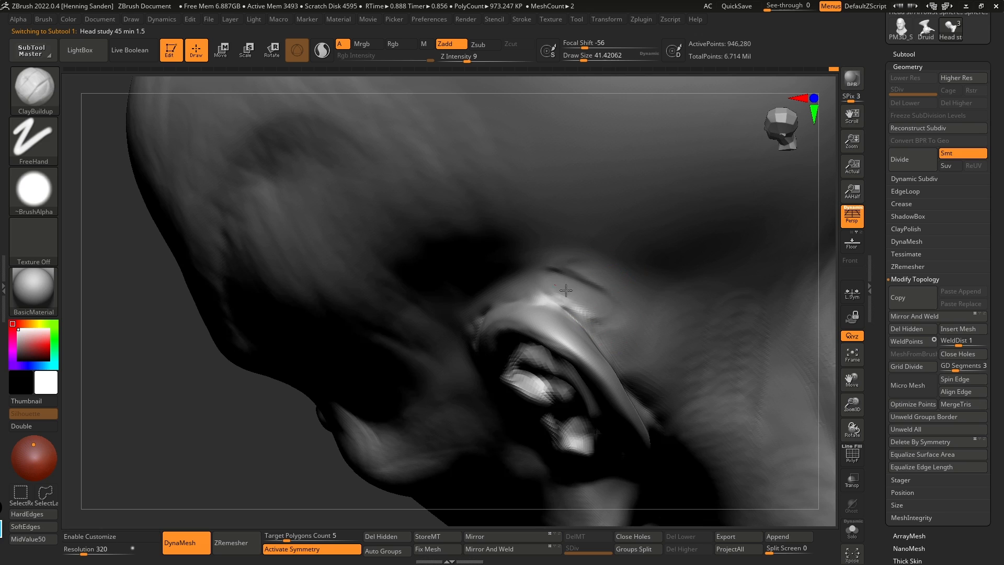
drag(608, 312, 564, 295)
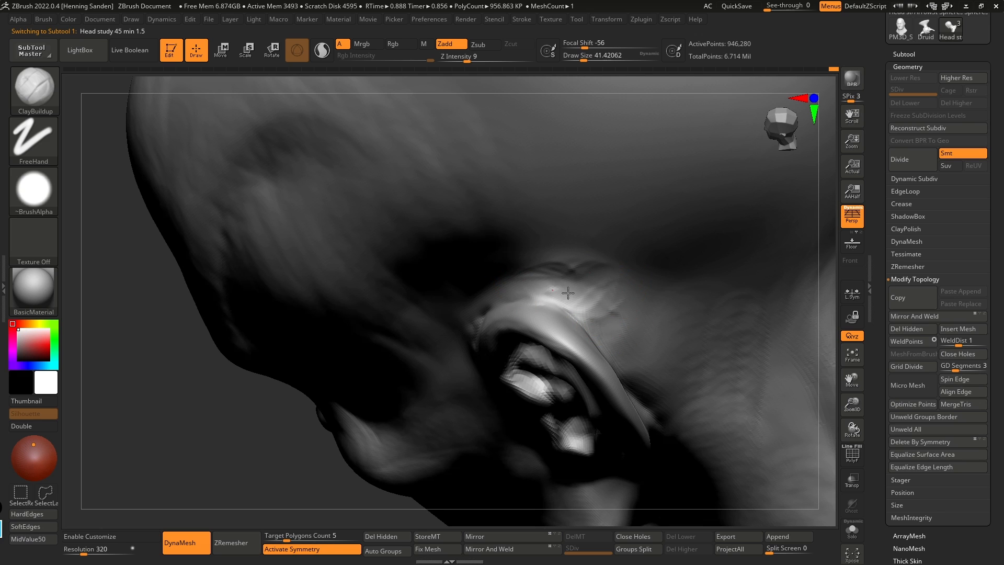
key(b)
key(d)
key(s)
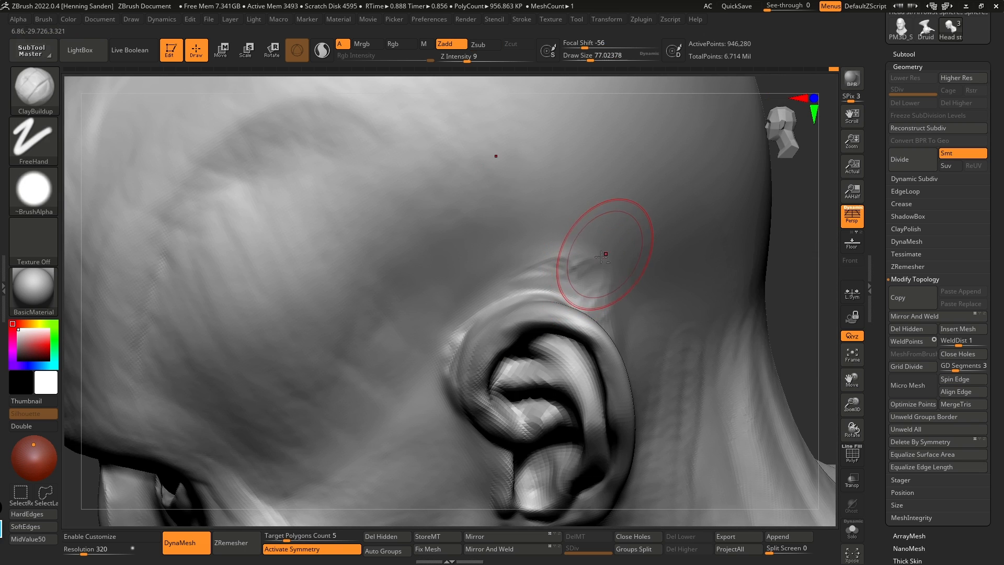
drag(572, 237, 514, 284)
Step: Select the eyeballs and nudge the iris shape with the Move brush at a draw size of about 44
ctrl+right_drag(489, 261, 444, 309)
alt+click(444, 308)
key(b)
key(m)
key(v)
key(s)
mouse_move(444, 308)
mouse_down()
mouse_move(434, 308)
mouse_move(454, 309)
mouse_move(429, 316)
mouse_up()
ctrl+right_drag(428, 316, 457, 343)
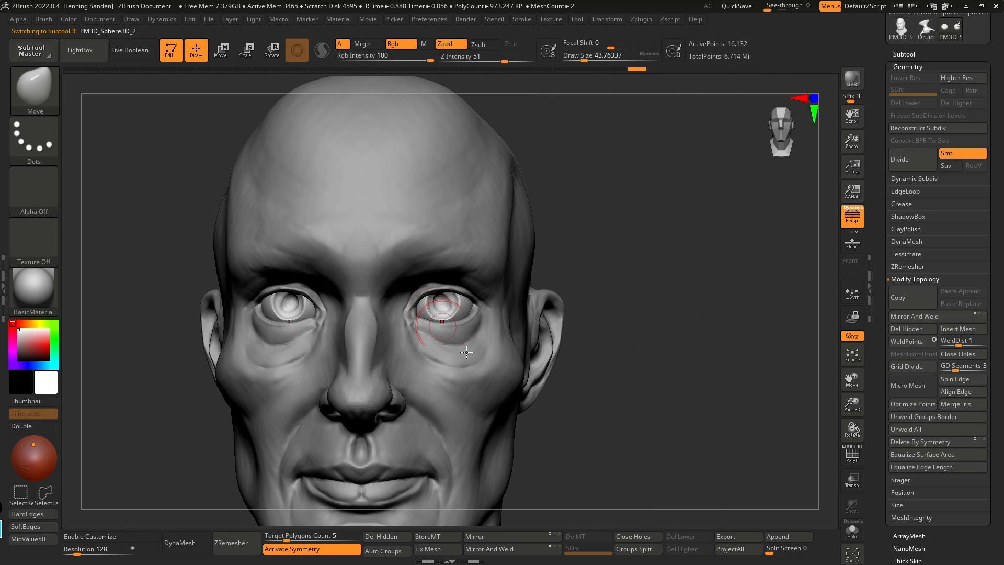
key(ctrl)
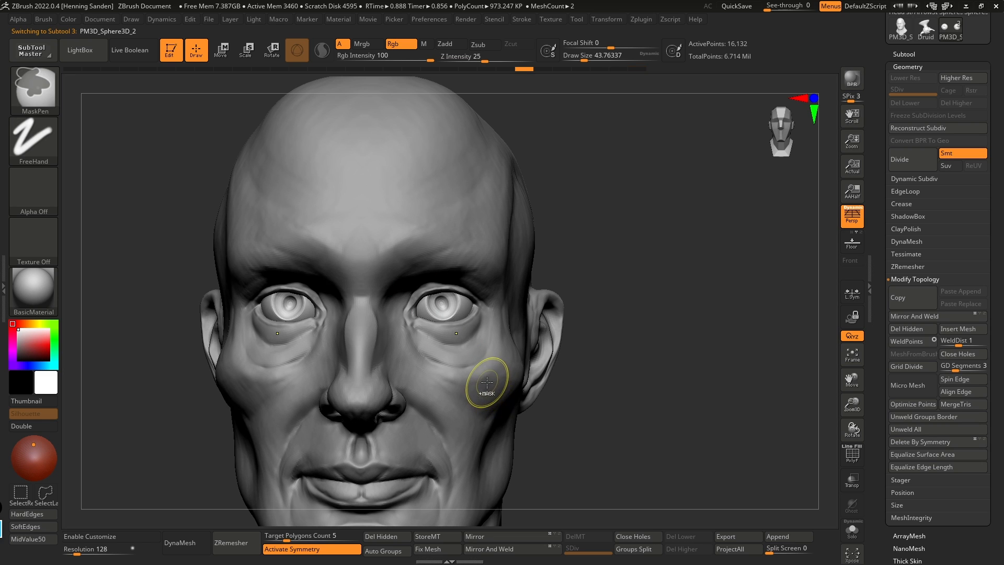
Step: Carve the creases around the eye bag and outer eye on the head with DamStandard at draw sizes of about 35 to 51
alt+right_drag(484, 379, 525, 325)
alt+click(542, 315)
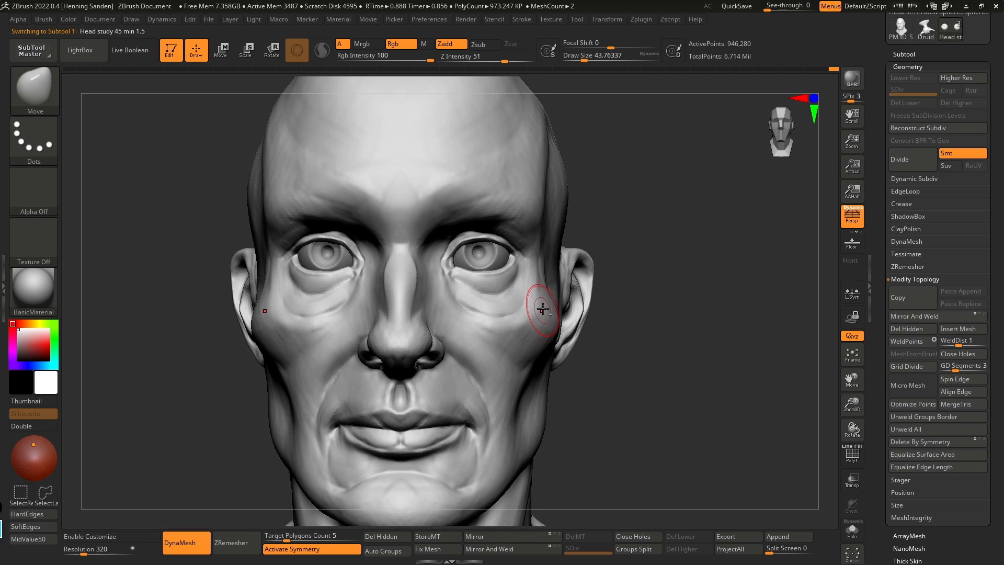
key(b)
key(d)
key(s)
mouse_move(484, 290)
right_down()
mouse_move(453, 288)
mouse_move(463, 297)
right_up()
key(s)
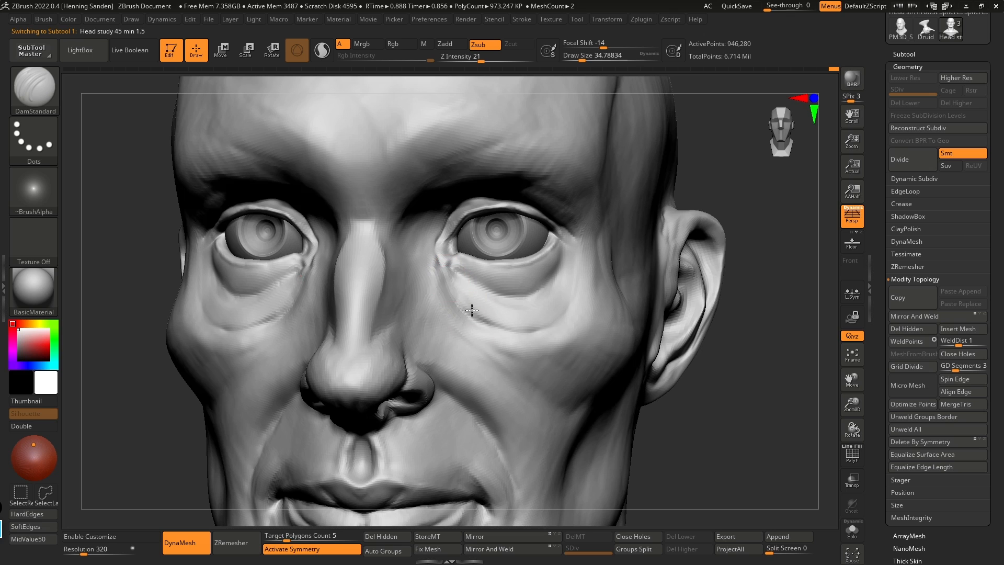
right_drag(542, 287, 567, 309)
drag(569, 280, 556, 331)
mouse_move(556, 331)
alt+right_down()
mouse_move(476, 270)
mouse_move(538, 341)
mouse_move(545, 291)
mouse_move(548, 351)
alt+right_up()
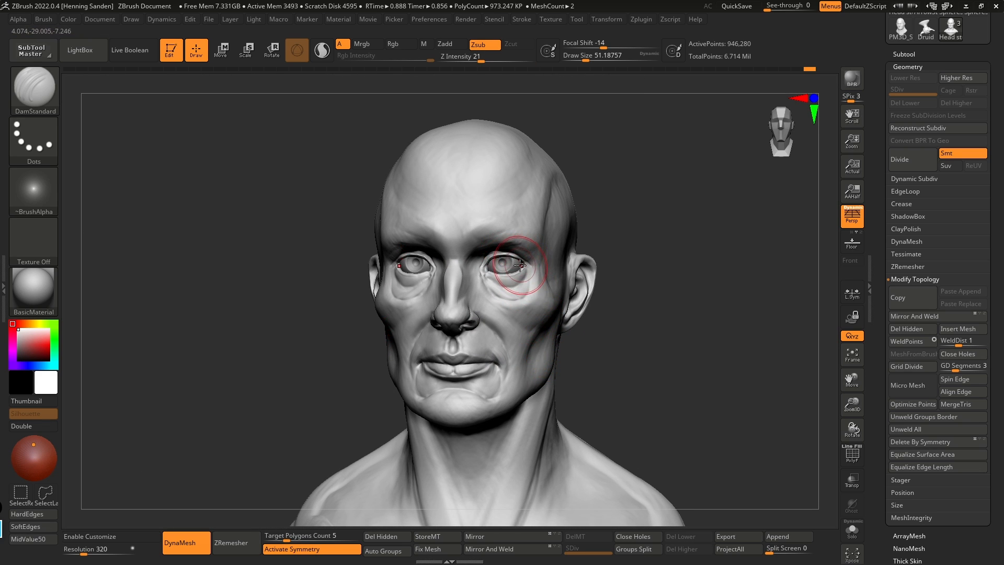
Step: Try to shift the cheek below the outer eye corner with the Move brush at a draw size of about 124
mouse_move(522, 308)
ctrl+right_down()
mouse_move(531, 274)
mouse_move(528, 304)
ctrl+right_up()
ctrl+right_drag(528, 303, 531, 287)
key(b)
key(m)
key(v)
key(s)
drag(531, 306, 545, 306)
drag(545, 305, 539, 308)
mouse_move(538, 317)
right_down()
mouse_move(533, 292)
mouse_move(537, 309)
right_up()
key(ctrl+z)
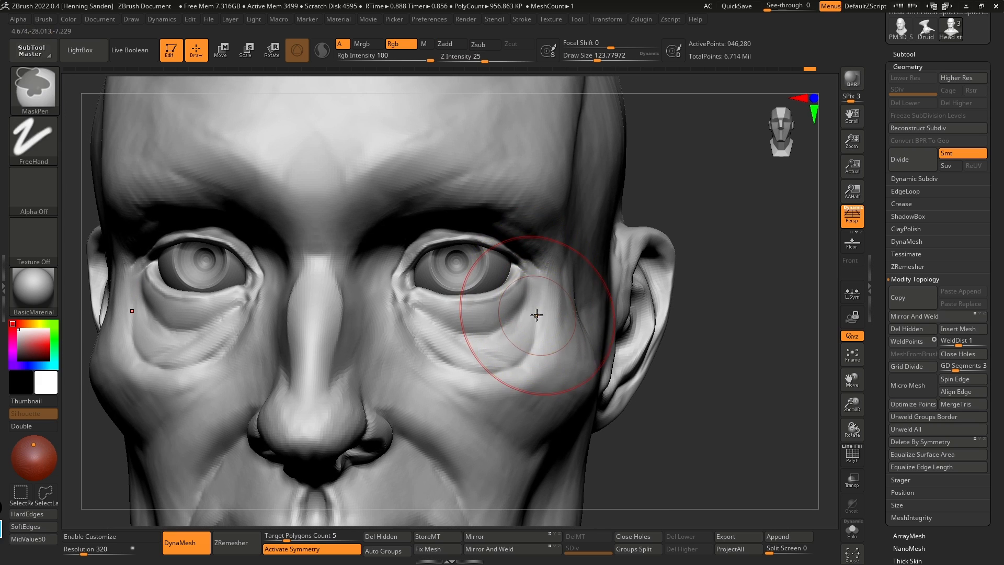
Step: Check the eyeballs' placement in the sockets from the front and three-quarter view with the Move gizmo
alt+click(502, 266)
key(w)
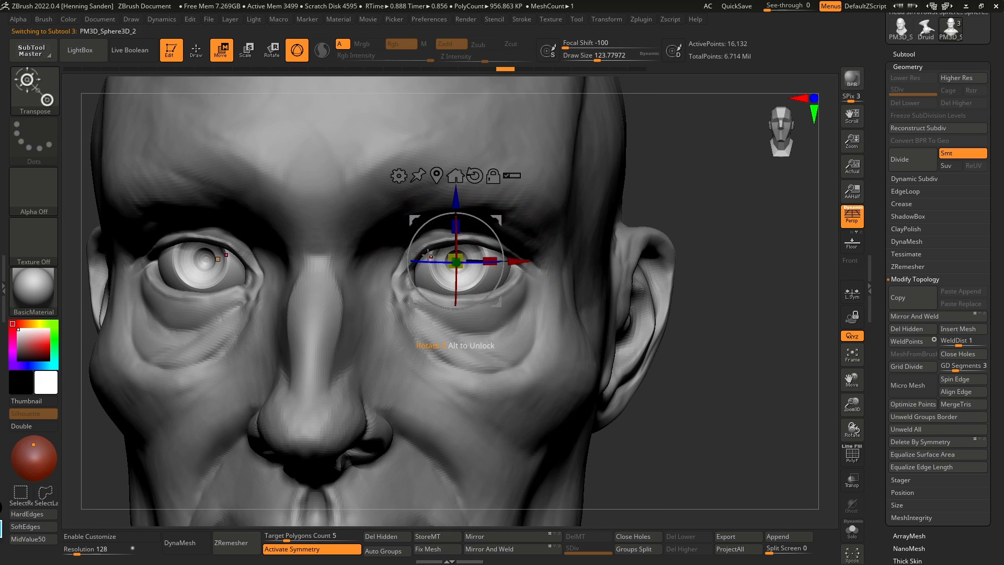
right_drag(514, 260, 508, 301)
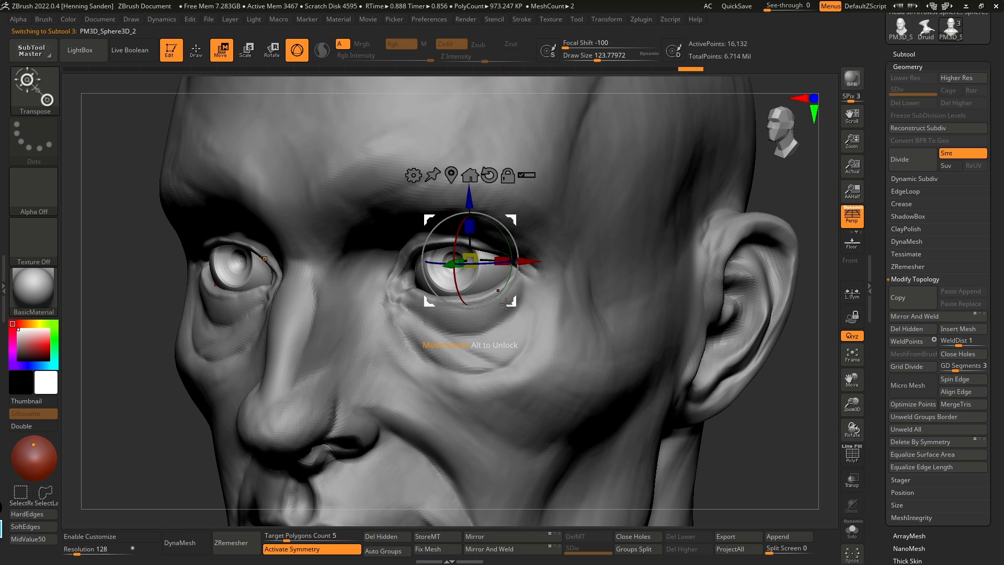
key(q)
Step: Reshape the inner eye corner of the head with the Move brush at draw sizes of about 33 to 54
alt+click(468, 355)
mouse_move(469, 355)
right_down()
mouse_move(415, 246)
mouse_move(348, 325)
mouse_move(413, 308)
right_up()
key(s)
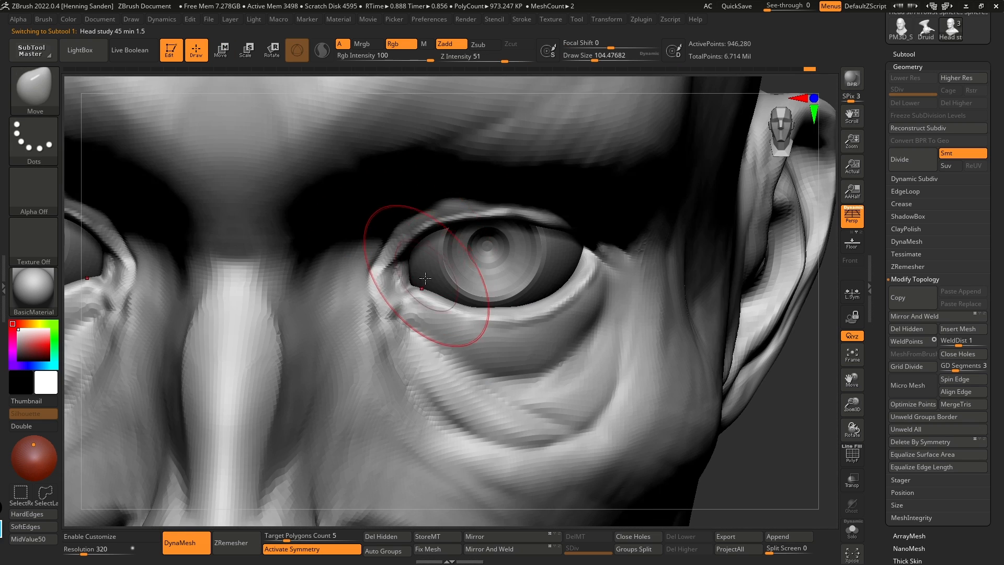
key(bracketleft)
key(bracketleft)
key(bracketleft)
key(bracketleft)
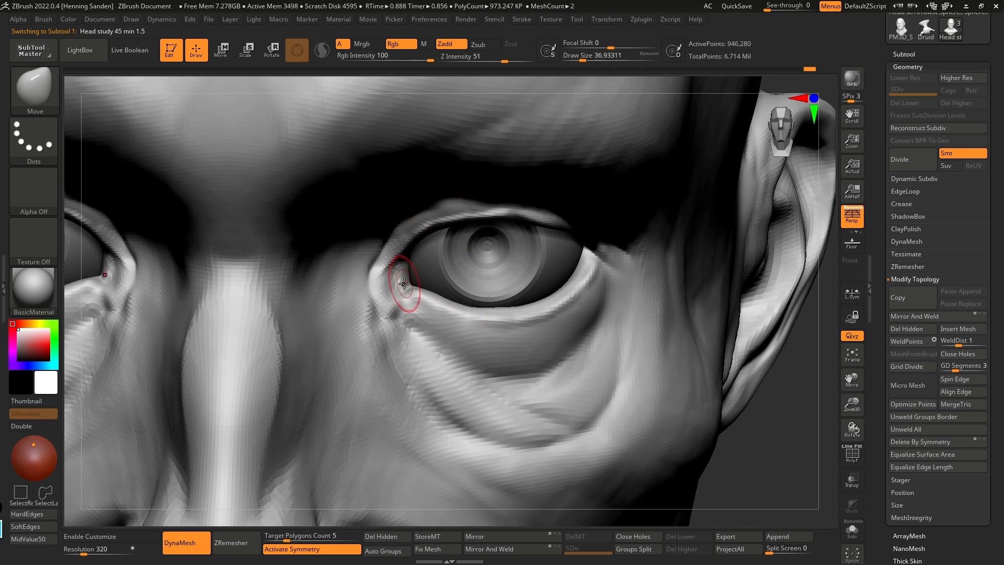
right_drag(408, 269, 413, 267)
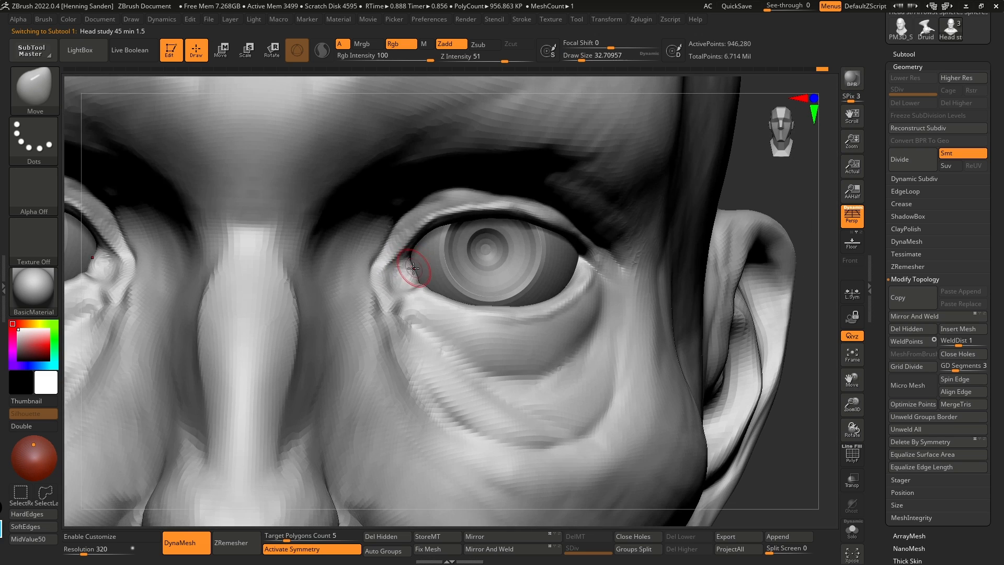
key(bracketright)
key(bracketright)
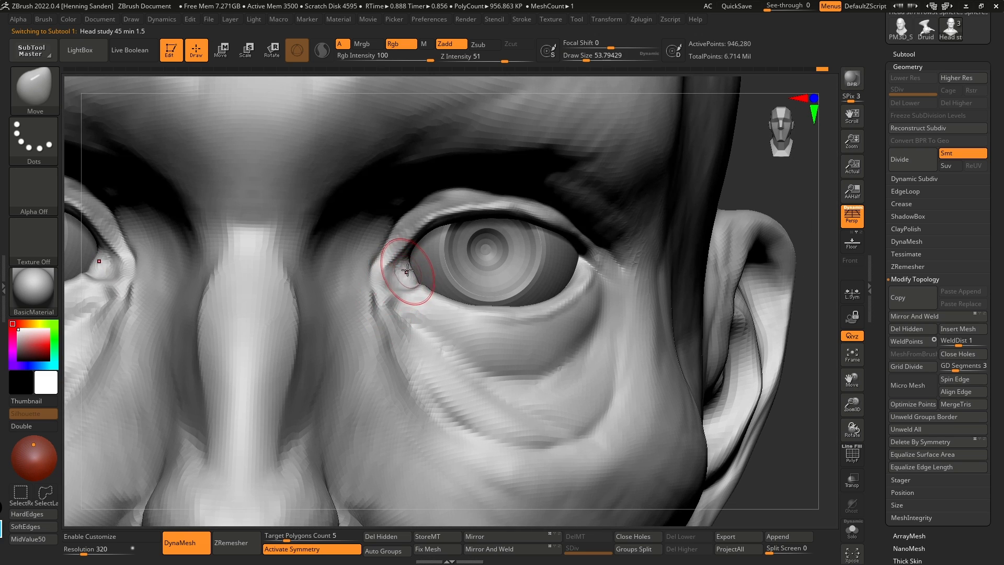
mouse_move(413, 273)
right_down()
mouse_move(377, 291)
mouse_move(442, 282)
mouse_move(386, 303)
right_up()
mouse_move(374, 303)
mouse_down()
mouse_move(363, 300)
mouse_move(376, 315)
mouse_up()
Step: Carve the crease around the tear duct and beneath the inner eye corner with DamStandard
key(b)
key(d)
key(s)
right_drag(402, 309, 362, 268)
right_drag(373, 314, 357, 291)
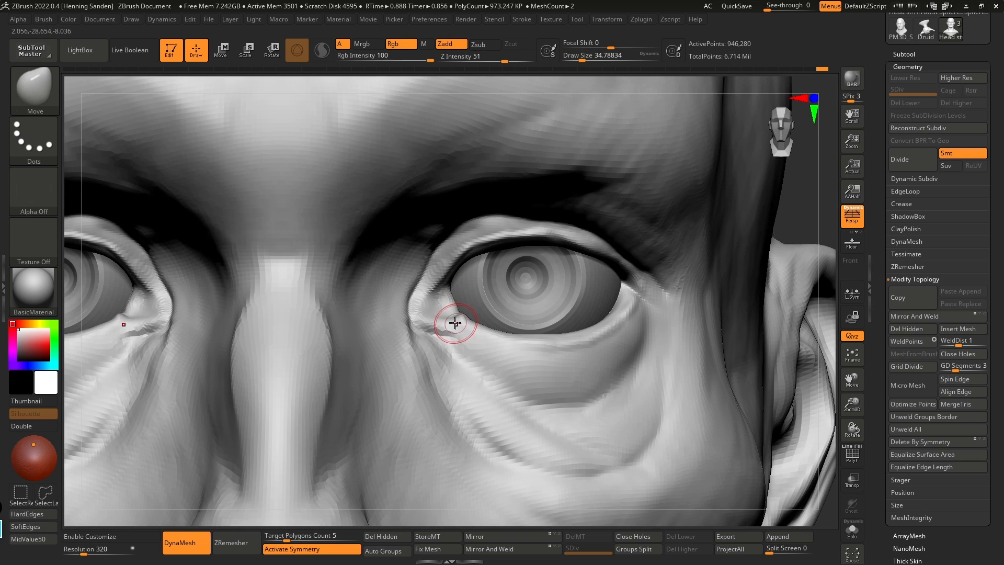
Step: Reshape the inner eye corner and tear duct with the Move brush at draw sizes of about 35 to 68
key(s)
drag(455, 323, 459, 315)
key(s)
key(s)
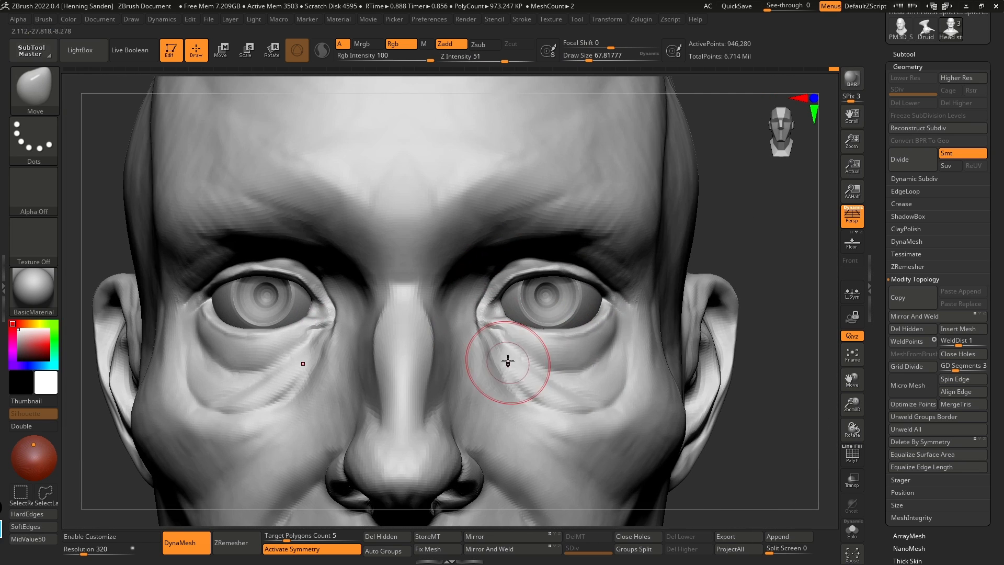
key(s)
drag(480, 329, 478, 315)
key(s)
drag(486, 313, 479, 313)
Step: Build up the side of the nose bridge next to the inner eye corner with ClayBuildup at a draw size of about 65
key(b)
key(c)
key(b)
key(s)
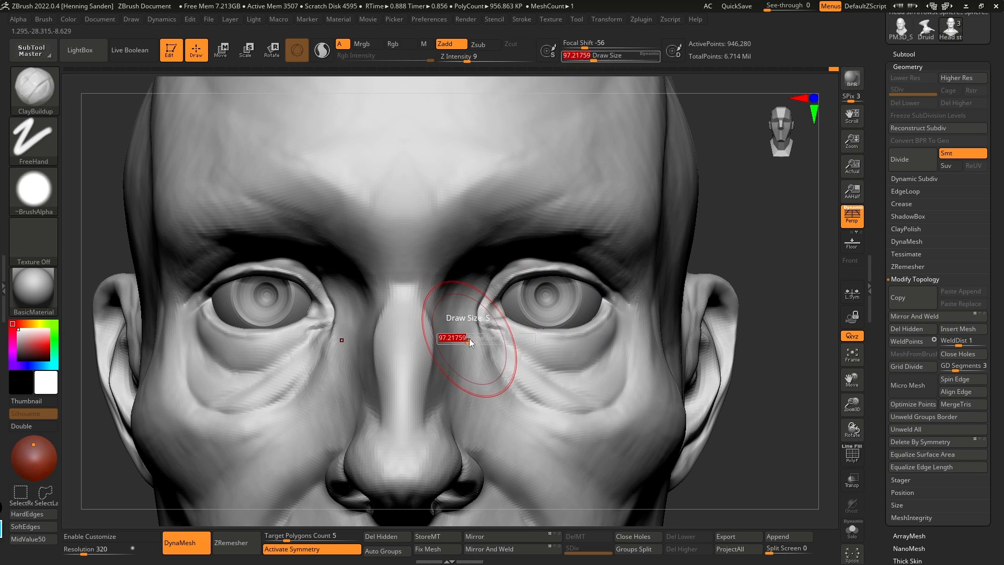
right_drag(450, 391, 426, 392)
alt+right_drag(427, 391, 442, 350)
key(s)
drag(446, 351, 443, 351)
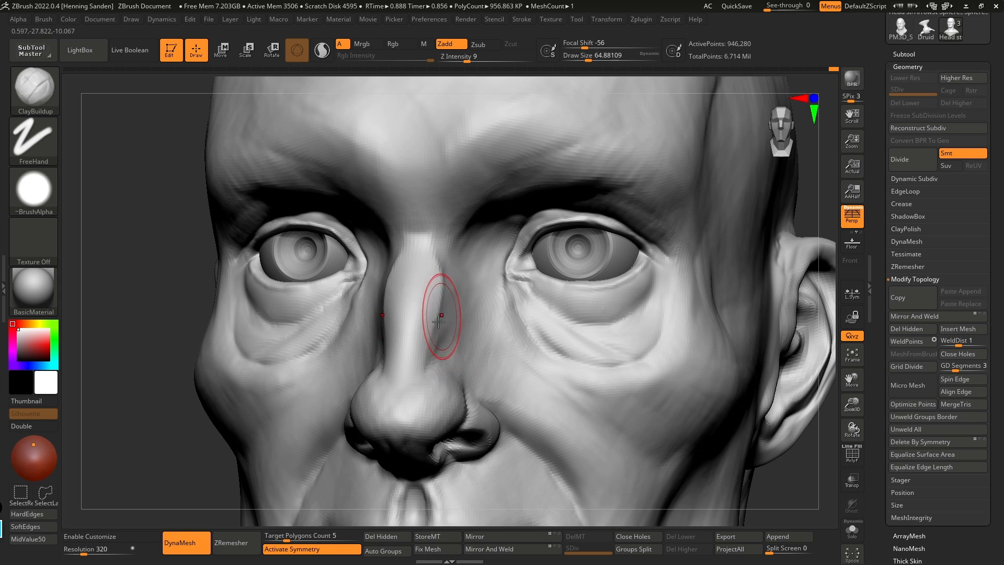
alt+right_drag(428, 258, 409, 238)
shift+right_drag(409, 238, 486, 289)
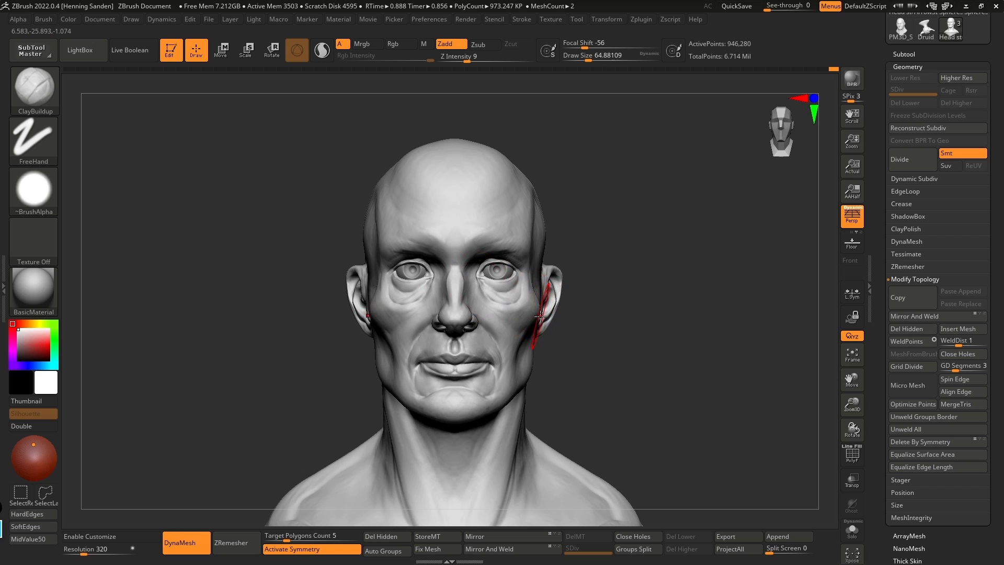
right_drag(540, 315, 538, 320)
ctrl+right_drag(468, 246, 502, 380)
Step: Shift the inner end of the upper eyelid with the Move brush
key(b)
key(m)
key(v)
key(s)
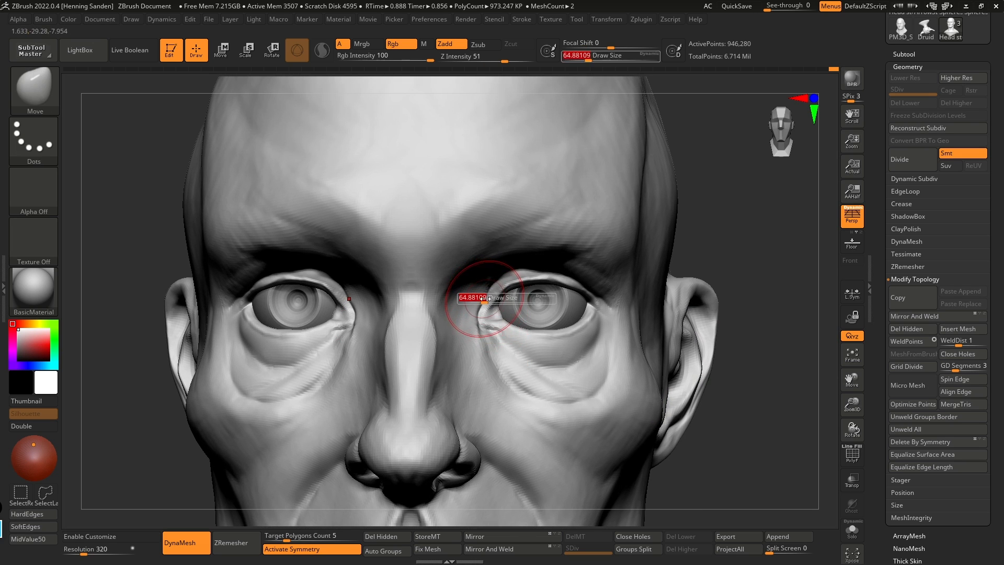
drag(488, 287, 495, 281)
mouse_move(535, 277)
right_down()
mouse_move(556, 249)
mouse_move(509, 305)
right_up()
Step: Refine the area around the eye with DamStandard and with the Move brush at a draw size of about 124
key(b)
key(d)
key(s)
mouse_move(437, 334)
mouse_down()
mouse_move(468, 298)
mouse_move(517, 283)
mouse_up()
key(s)
right_drag(527, 282, 502, 281)
mouse_move(432, 335)
mouse_down()
mouse_move(458, 300)
mouse_move(482, 289)
mouse_move(617, 315)
mouse_up()
right_drag(637, 327, 539, 325)
right_drag(602, 330, 567, 327)
right_drag(647, 317, 672, 313)
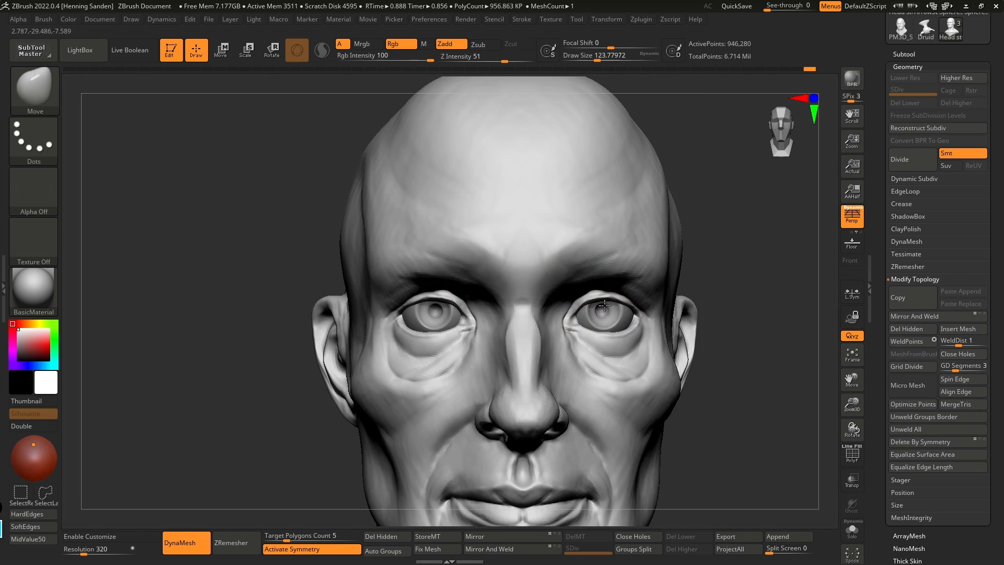
Step: Trace the arcs of both upper eyelids with pink on-screen annotation strokes and clear the marks
alt+right_drag(621, 326, 580, 288)
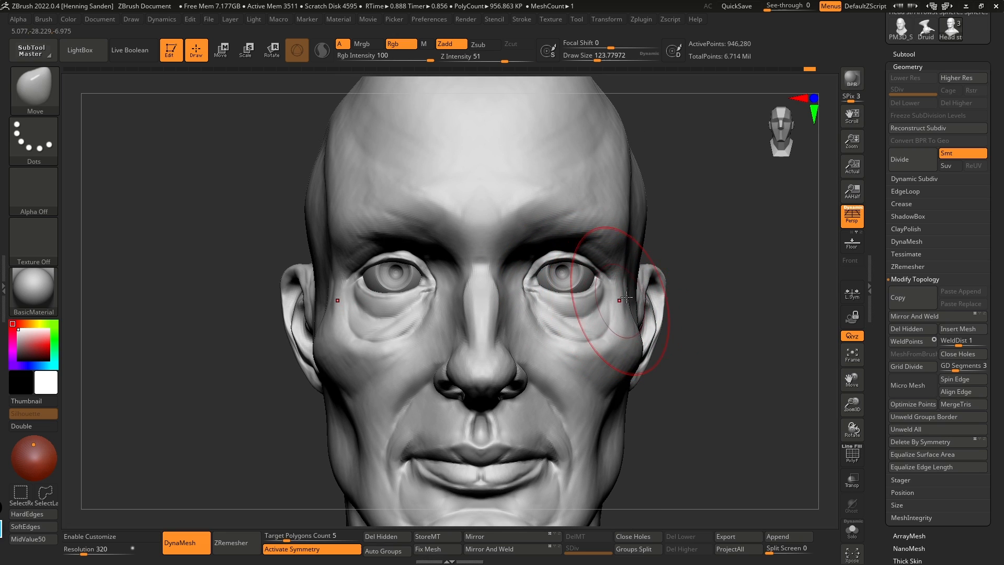
right_drag(711, 296, 700, 303)
key(ctrl+shift+3)
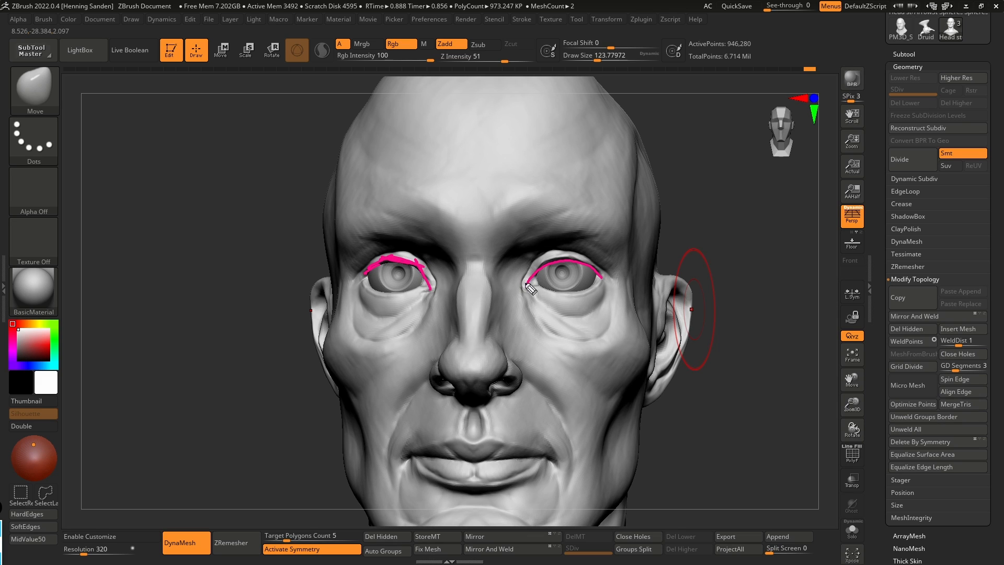
key(ctrl+shift+7)
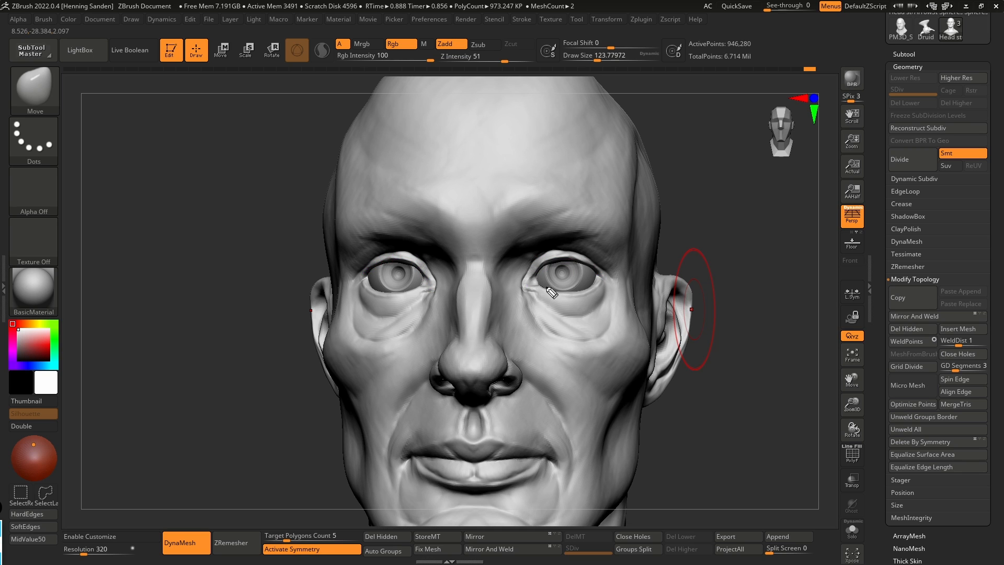
Step: Adjust the inner part and arc of the upper eyelid with the Move brush at draw sizes of about 44 to 65
mouse_move(595, 294)
right_down()
mouse_move(623, 291)
mouse_move(596, 293)
right_up()
ctrl+right_drag(575, 240, 549, 272)
key(bracketleft)
key(bracketleft)
key(bracketleft)
drag(519, 287, 522, 292)
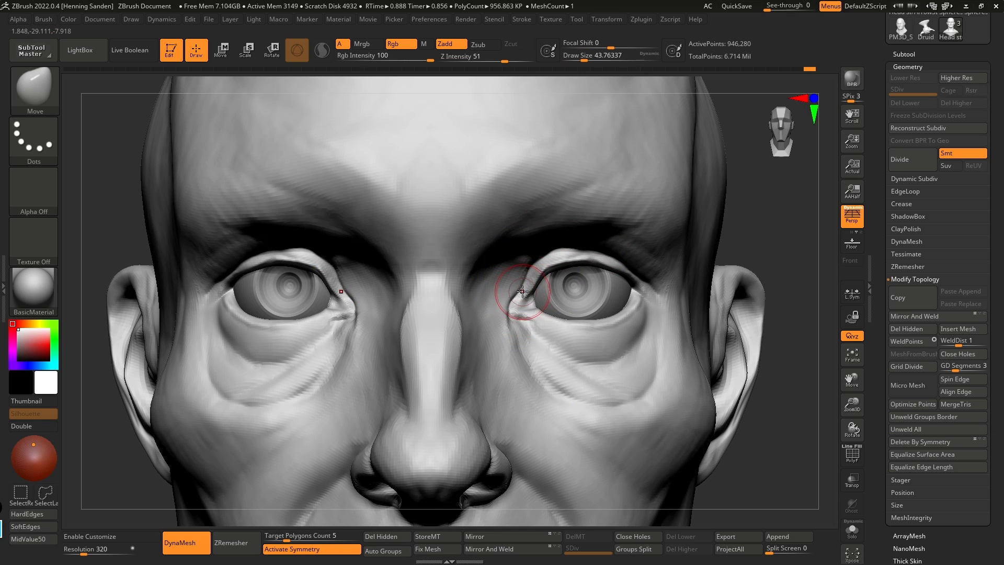
key(bracketright)
drag(572, 264, 573, 262)
Step: Raise the upper eyelid fold with the Move brush at draw sizes of about 65 and 46
mouse_move(589, 274)
right_down()
mouse_move(567, 272)
mouse_move(596, 259)
right_up()
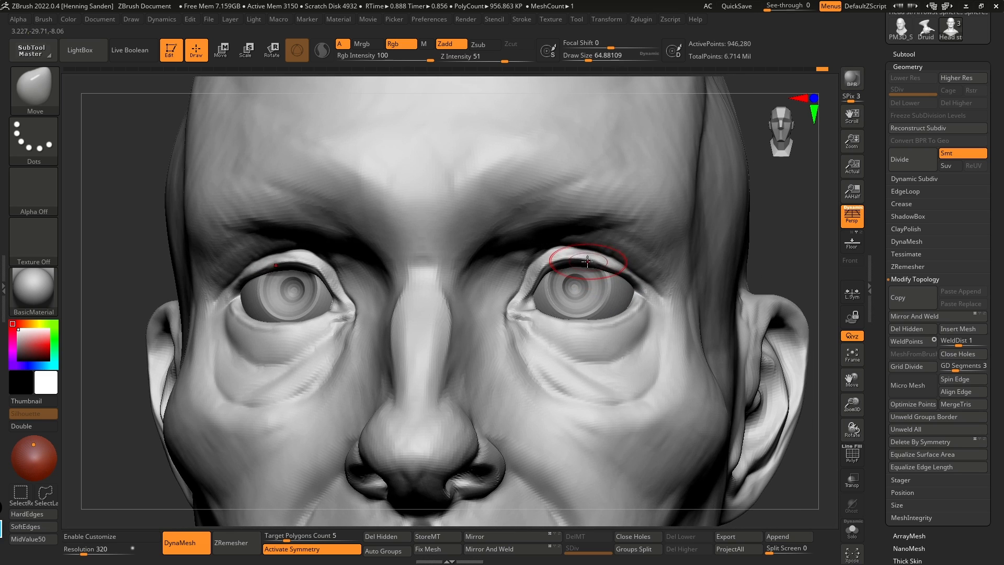
mouse_move(569, 266)
mouse_down()
mouse_move(587, 263)
mouse_move(583, 245)
mouse_up()
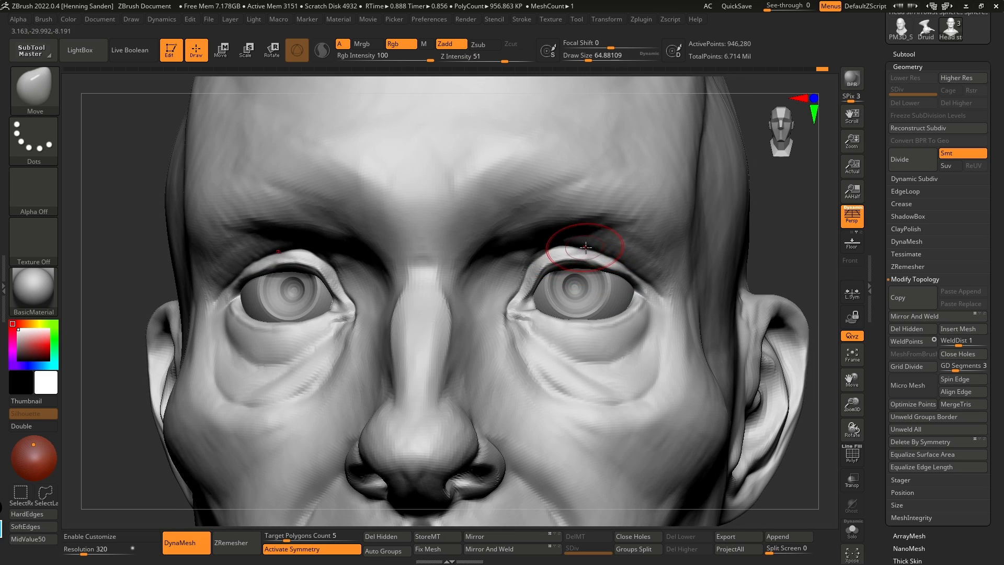
key(bracketleft)
right_drag(611, 247, 592, 247)
drag(584, 246, 583, 242)
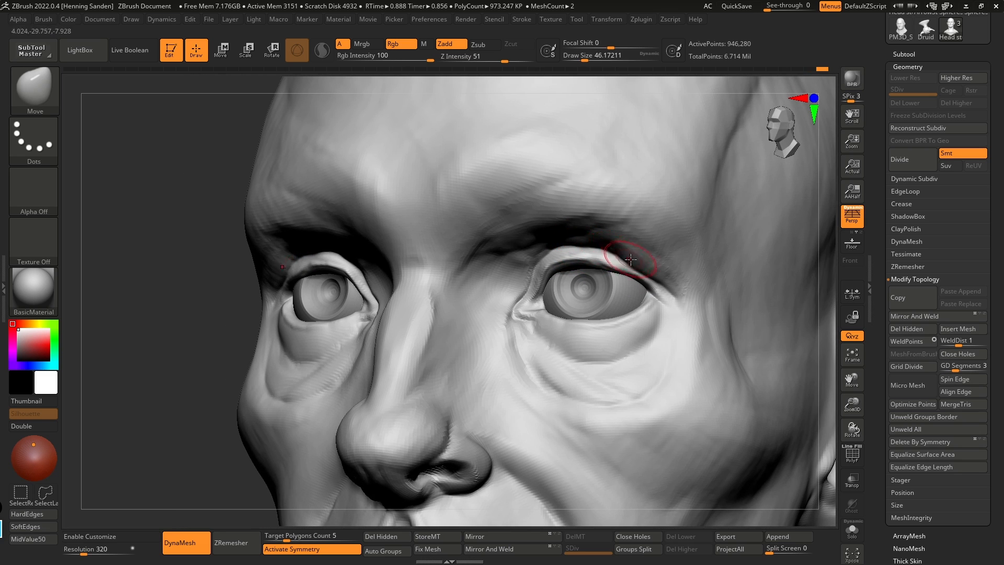
mouse_move(631, 259)
right_down()
mouse_move(662, 270)
mouse_move(642, 289)
right_up()
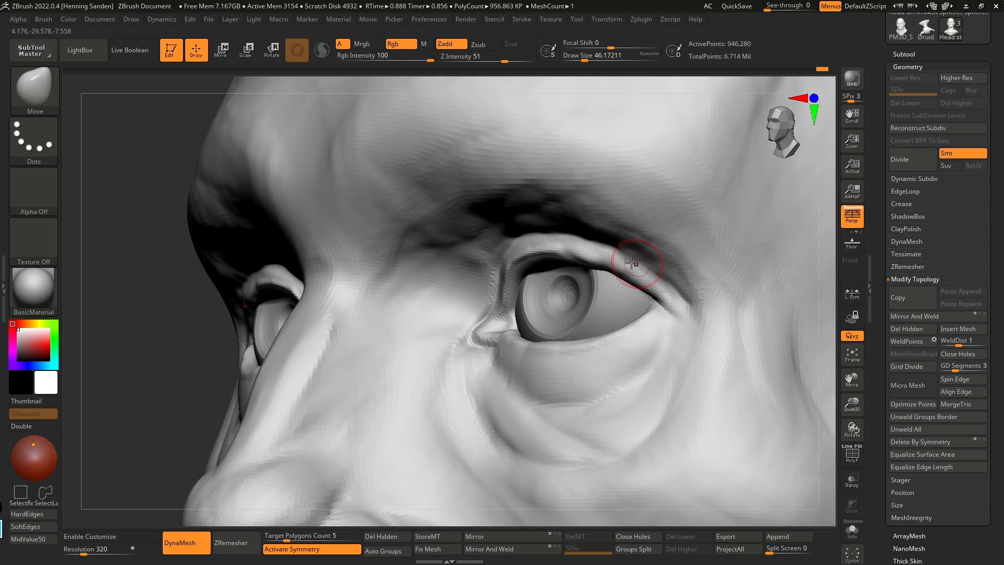
Step: Refine and smooth the upper eyelid rim with the Standard brush at a draw size of about 46, and check the whole head
right_drag(581, 239, 622, 253)
key(1)
key(s)
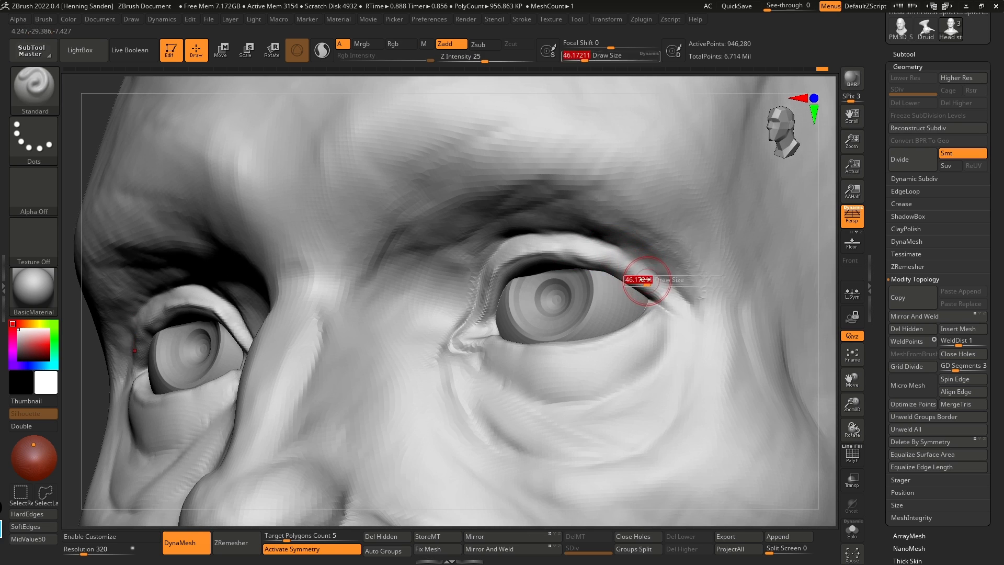
right_drag(543, 262, 621, 265)
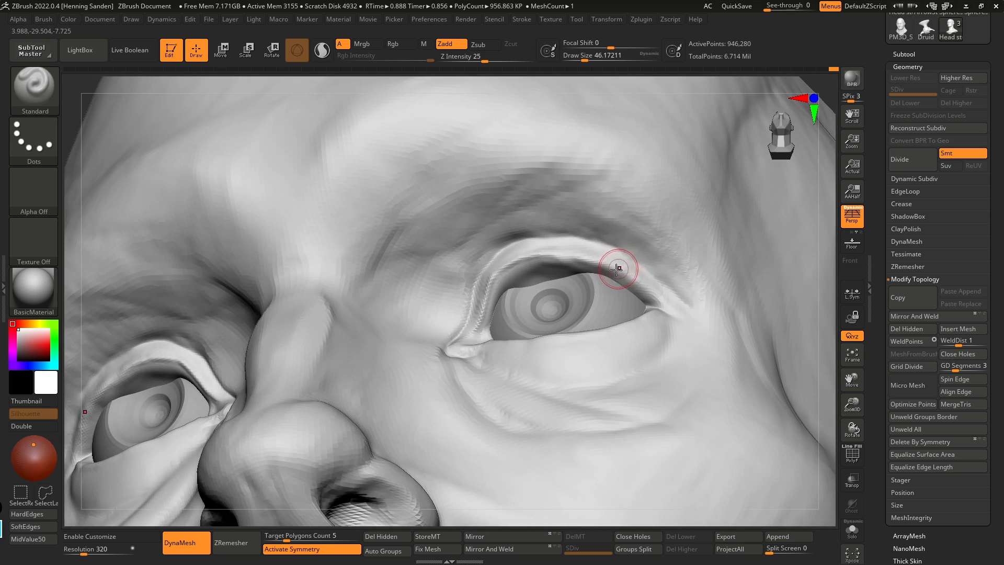
key(shift)
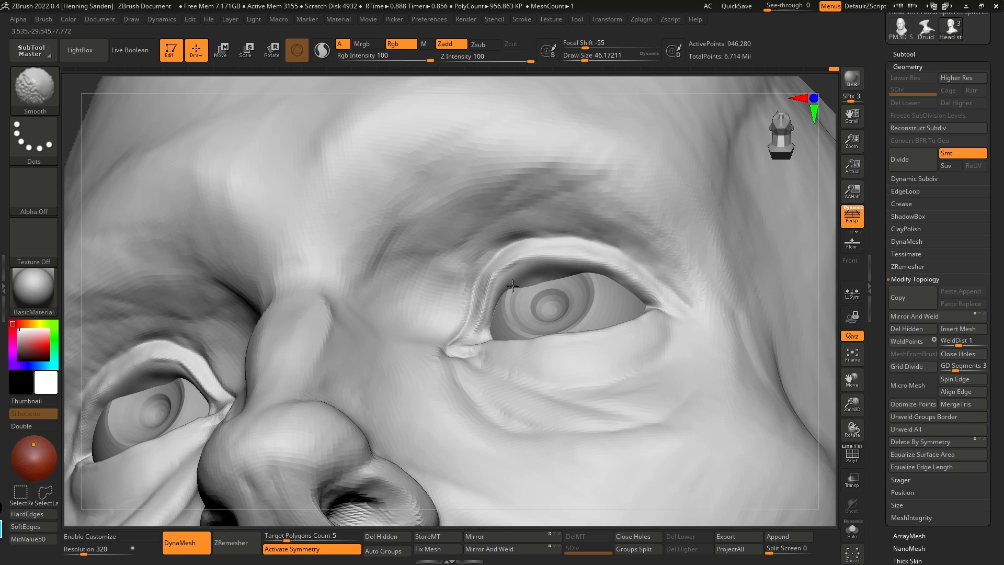
alt+right_drag(509, 287, 507, 246)
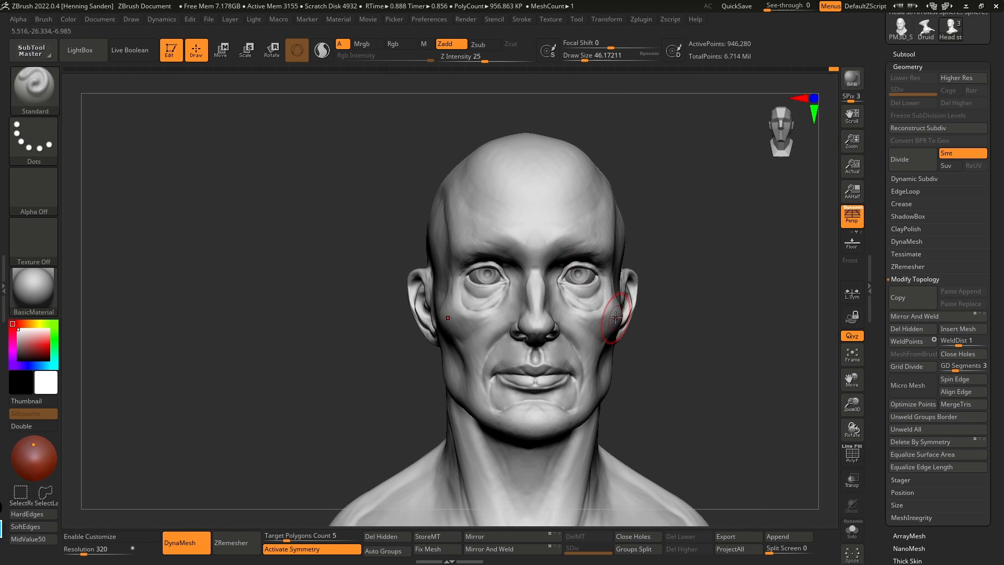
right_drag(603, 305, 597, 305)
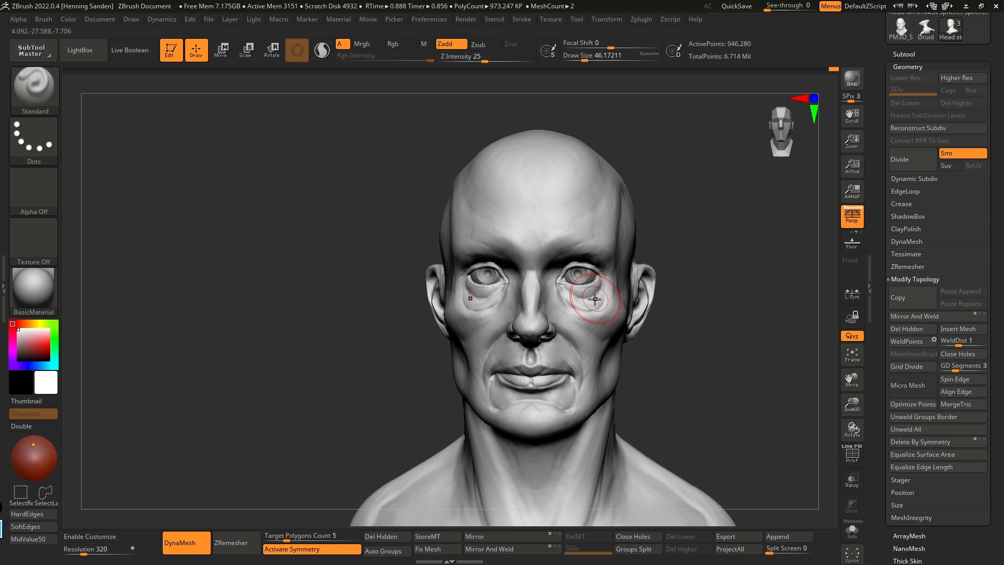
mouse_move(595, 301)
right_down()
mouse_move(657, 291)
mouse_move(538, 287)
mouse_move(539, 298)
mouse_move(500, 270)
mouse_move(484, 293)
right_up()
mouse_move(484, 293)
right_down()
mouse_move(511, 280)
mouse_move(529, 291)
right_up()
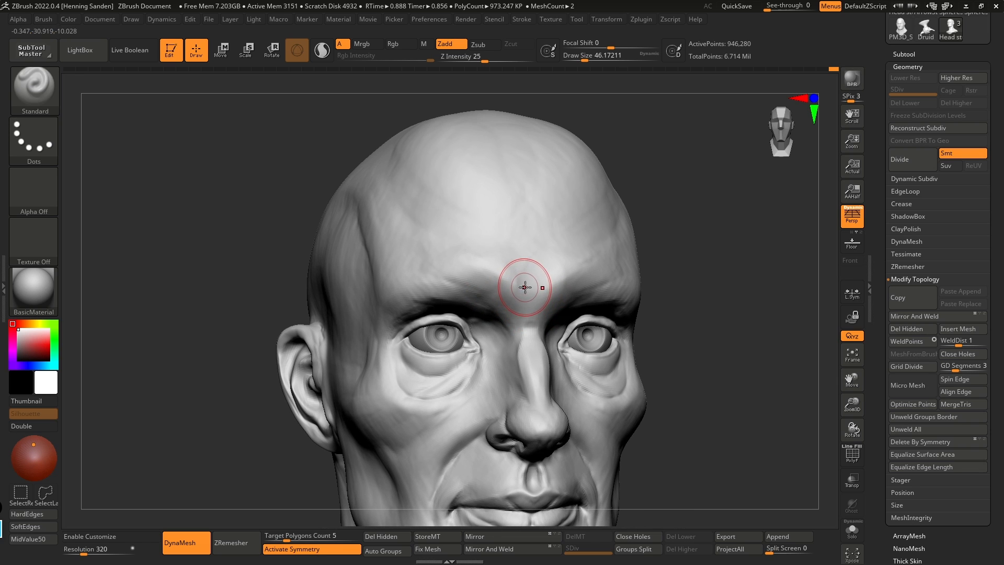
Step: Build up the forms between the brows with ClayBuildup at a draw size of about 54 and smooth them
key(b)
key(m)
key(v)
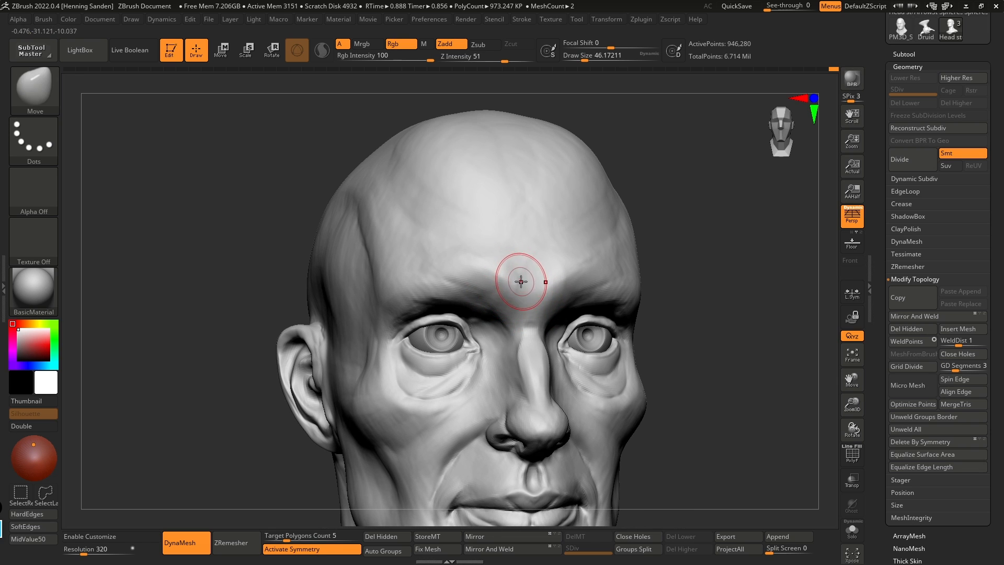
key(b)
key(c)
key(b)
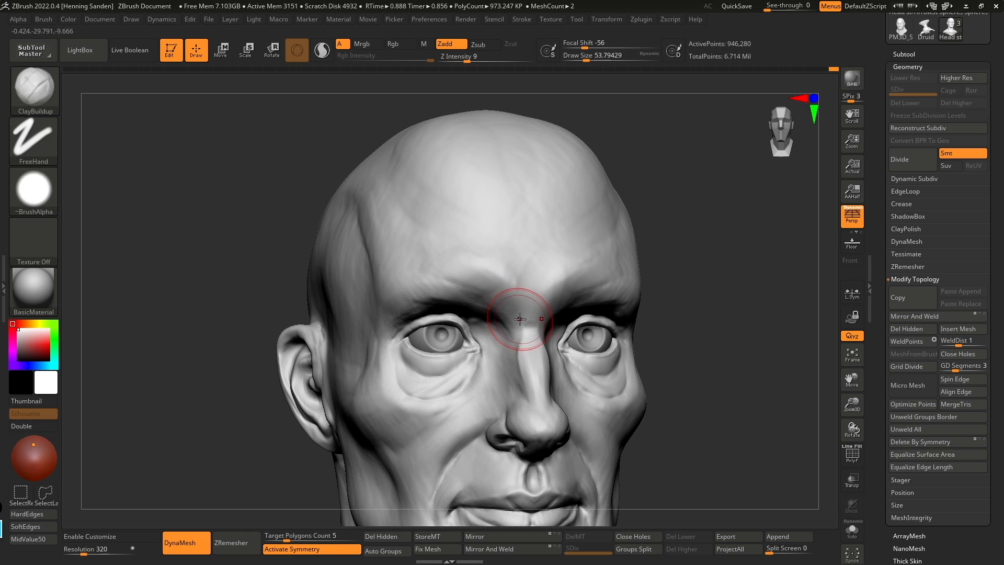
shift+drag(530, 316, 519, 352)
key(s)
mouse_move(531, 291)
mouse_down()
mouse_move(524, 285)
mouse_move(539, 299)
mouse_up()
right_drag(555, 309, 544, 312)
shift+drag(583, 325, 572, 311)
Step: Carve vertical frown lines between the brows with DamStandard at draw sizes of about 37 to 49
right_drag(487, 301, 523, 287)
key(b)
key(d)
key(s)
key(s)
drag(523, 274, 518, 319)
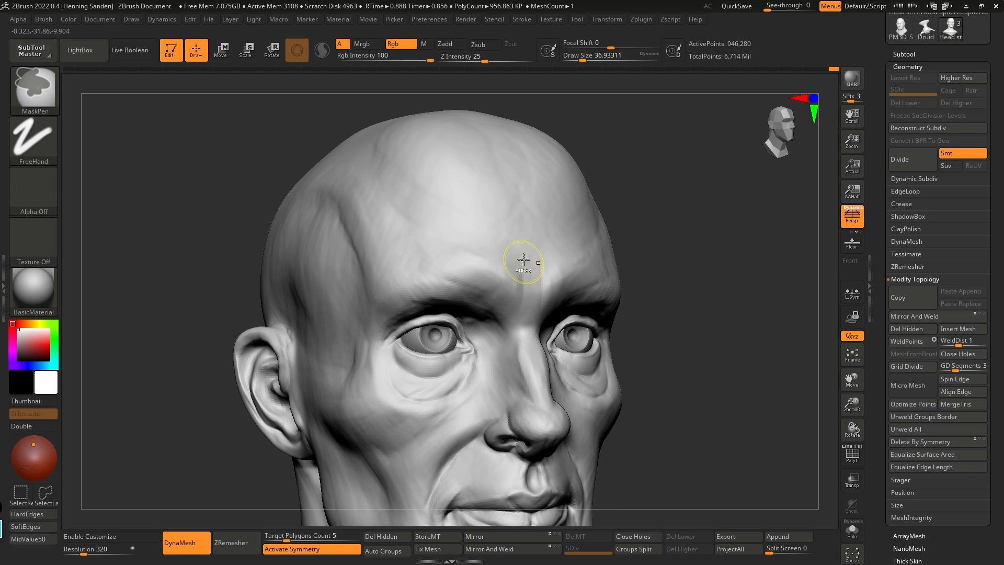
right_drag(507, 330, 519, 313)
drag(526, 302, 512, 322)
right_drag(514, 328, 531, 284)
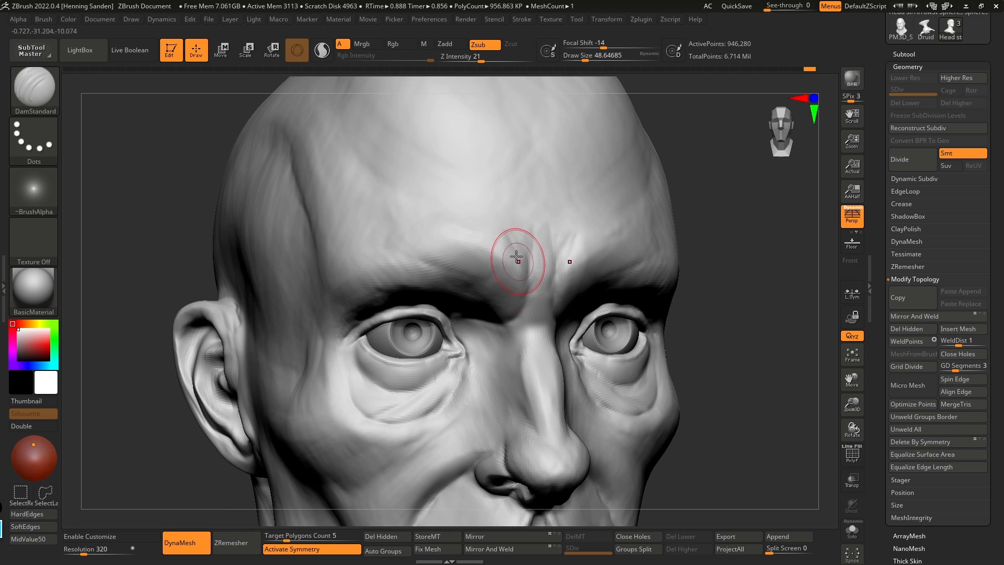
Step: Carve crow's-feet wrinkles running back from the outer eye corner with DamStandard at a draw size of about 25
right_drag(477, 302, 493, 249)
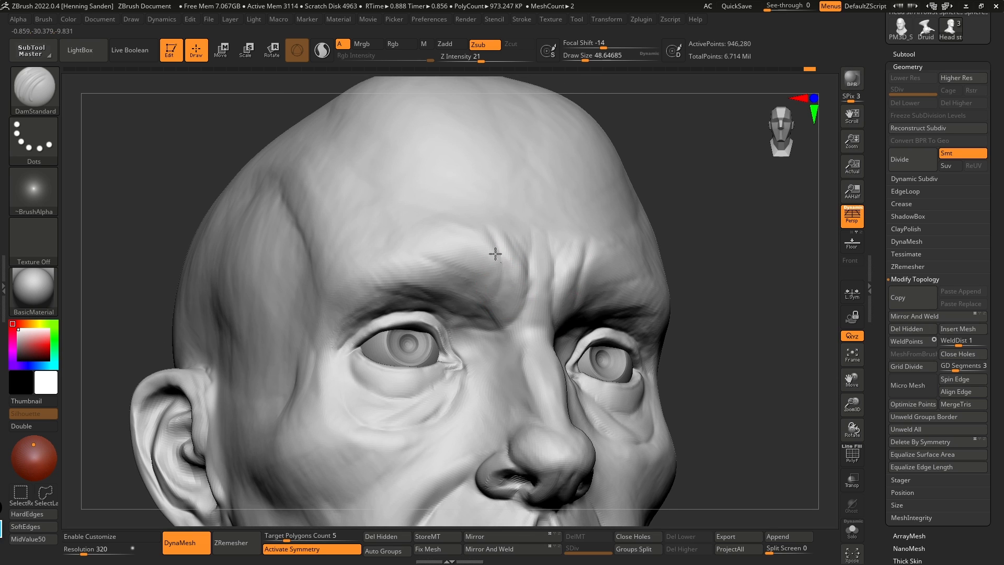
right_drag(482, 310, 422, 325)
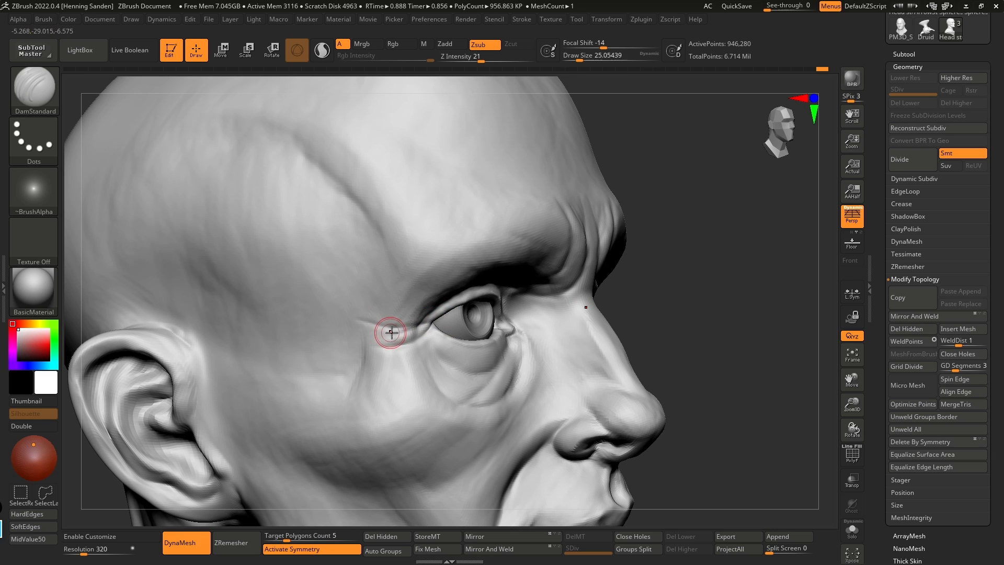
mouse_move(437, 346)
right_down()
mouse_move(458, 358)
mouse_move(459, 313)
mouse_move(497, 294)
right_up()
Step: Nudge the outer eye corner upward with the Move brush
key(b)
key(m)
key(v)
drag(452, 285, 462, 276)
key(bracketright)
Step: Carve fine wrinkles below the outer eye corner toward the cheekbone with DamStandard at draw sizes of about 46 and 25
key(b)
key(d)
key(s)
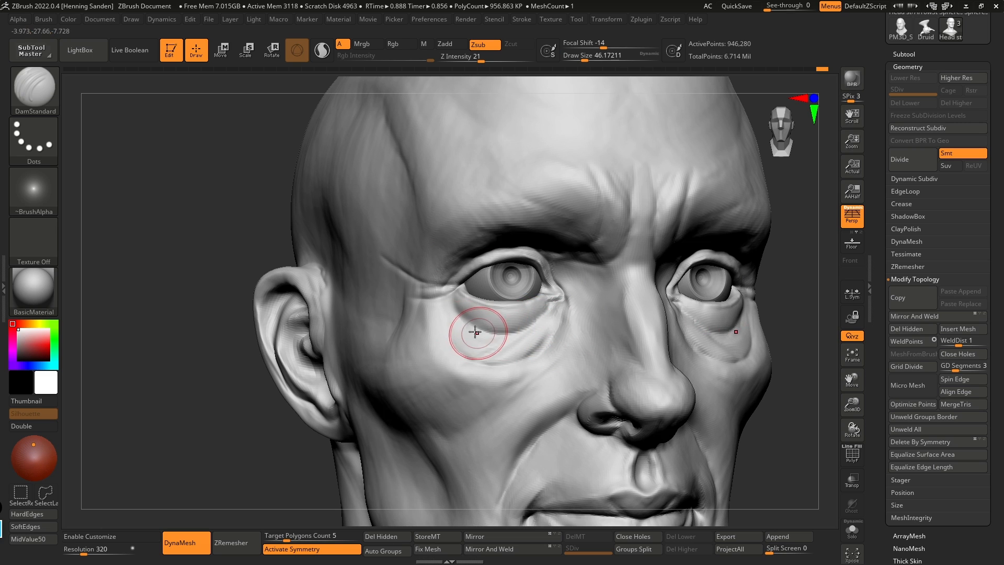
mouse_move(395, 333)
right_down()
mouse_move(524, 342)
mouse_move(545, 322)
right_up()
key([)
key(])
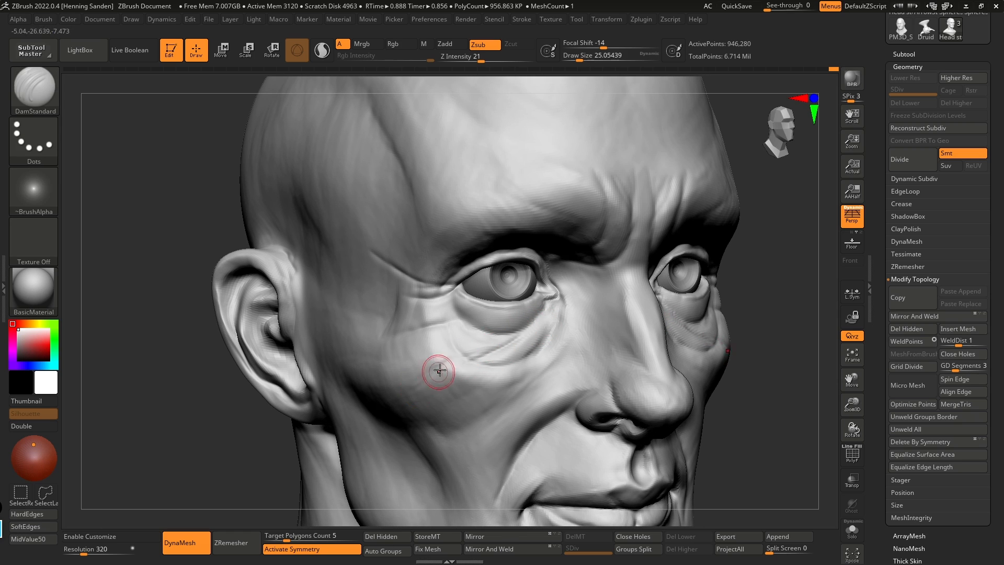
Step: Carve and smooth the creases of the eye bag under the lower lid with DamStandard at a draw size of about 25
drag(484, 365, 548, 345)
shift+drag(548, 346, 533, 344)
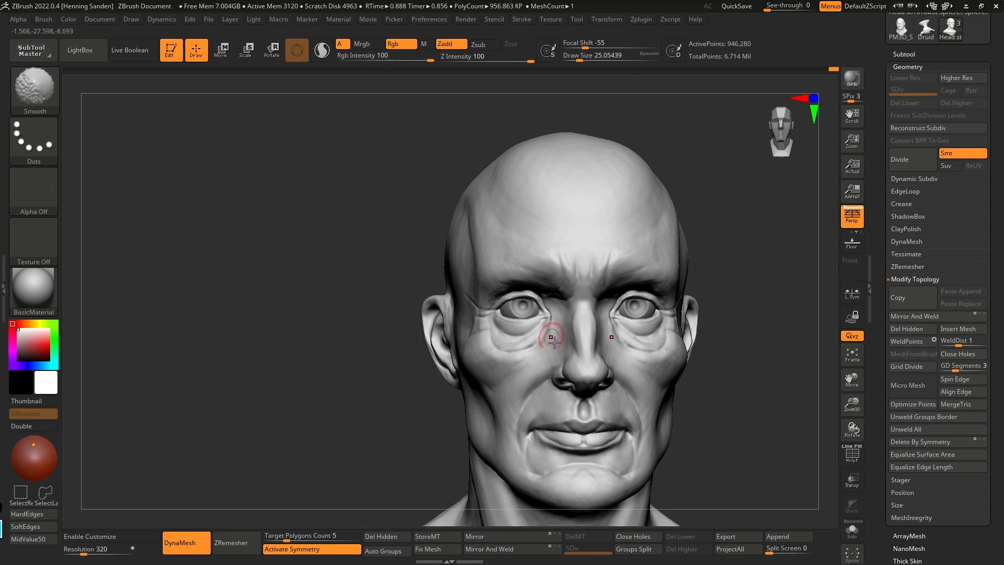
ctrl+right_drag(508, 339, 512, 371)
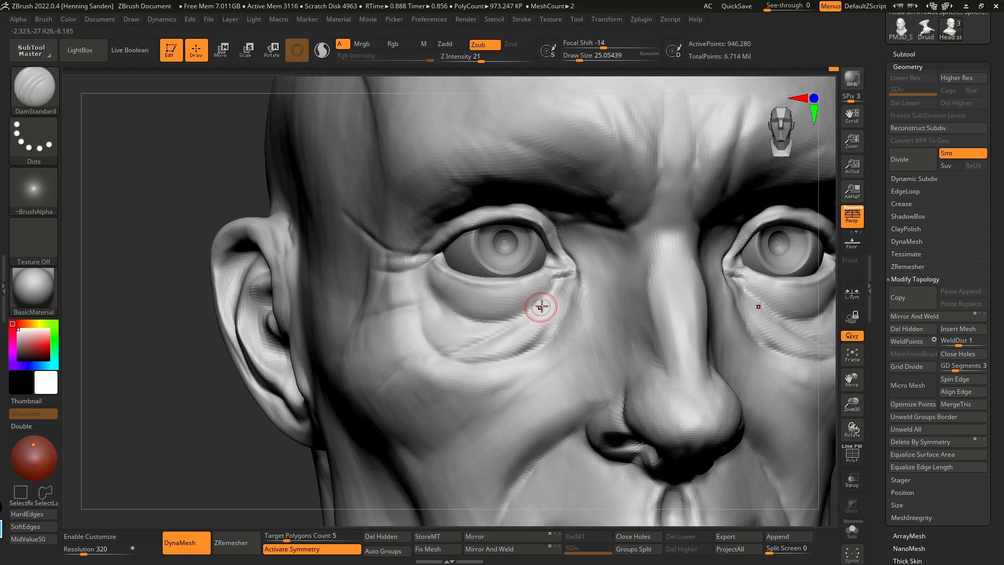
ctrl+right_drag(449, 354, 408, 346)
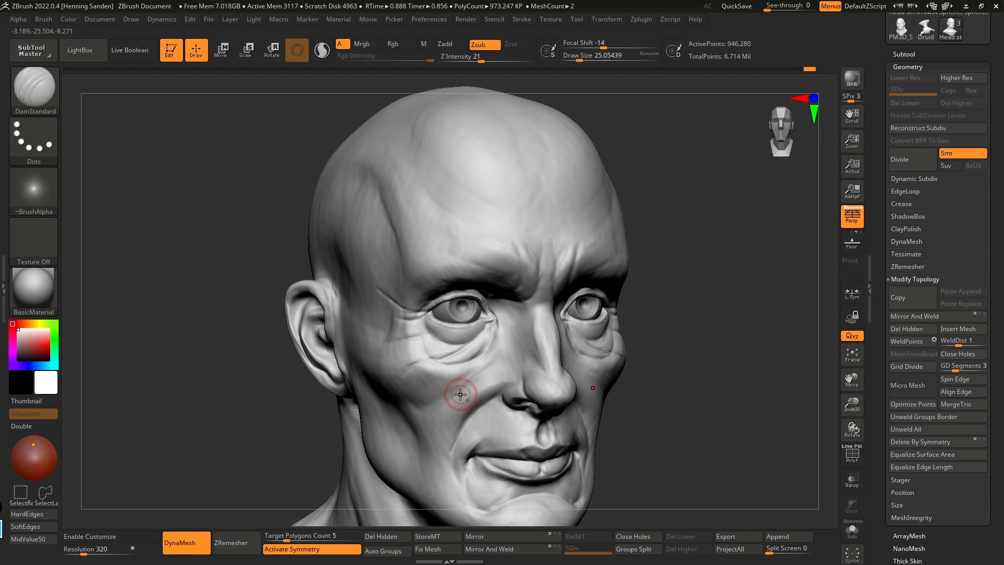
alt+right_drag(460, 394, 539, 317)
Step: Build up the cheek beneath the eye with ClayBuildup at a draw size of about 87
ctrl+right_drag(538, 316, 535, 338)
key(b)
key(c)
key(b)
key(s)
drag(536, 338, 540, 337)
key(s)
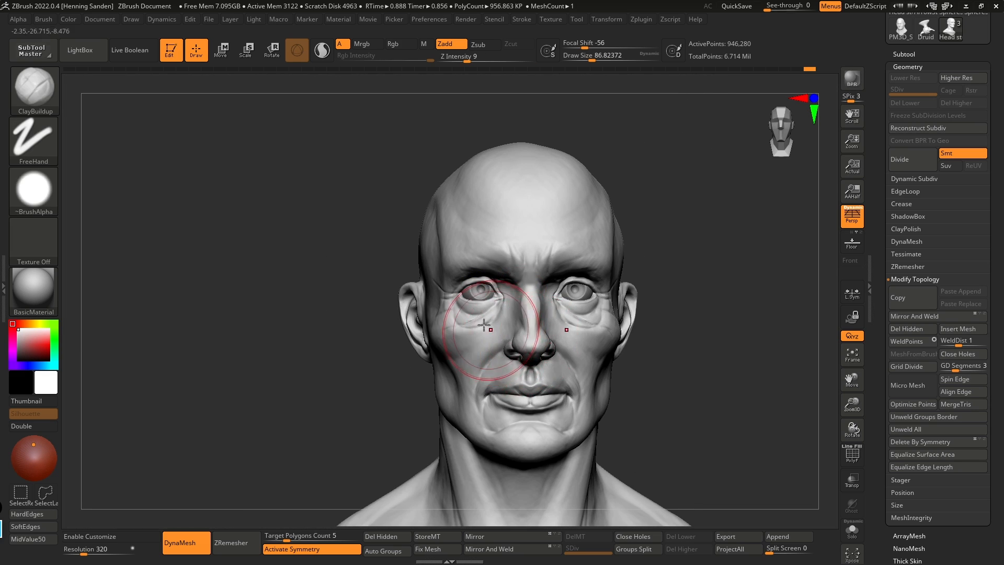
Step: Fill the cheek directly under the eye bag with ClayBuildup at a draw size of about 49
ctrl+right_drag(450, 366, 486, 361)
key(s)
drag(494, 356, 486, 355)
right_drag(486, 355, 491, 343)
key(s)
click(491, 343)
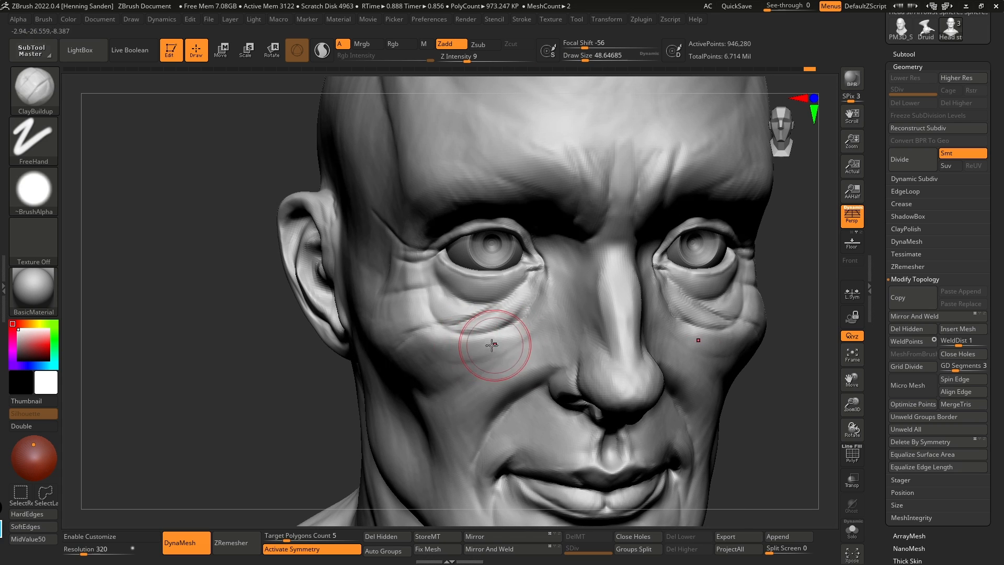
Step: Refine the frown lines and brow forms with ClayBuildup at draw sizes of about 104 and 44
mouse_move(552, 280)
right_down()
mouse_move(546, 269)
mouse_move(551, 311)
right_up()
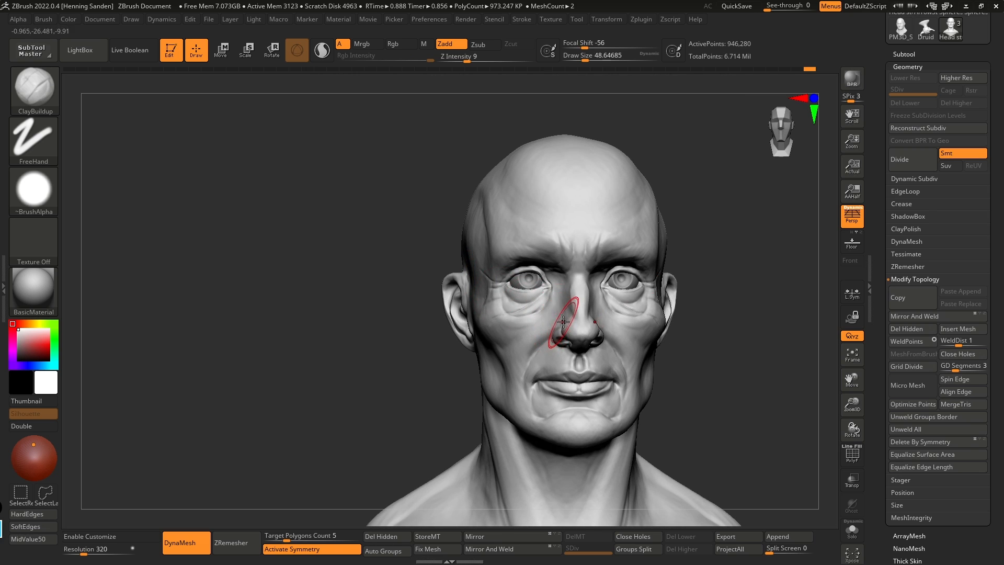
alt+right_drag(559, 231, 557, 287)
key(s)
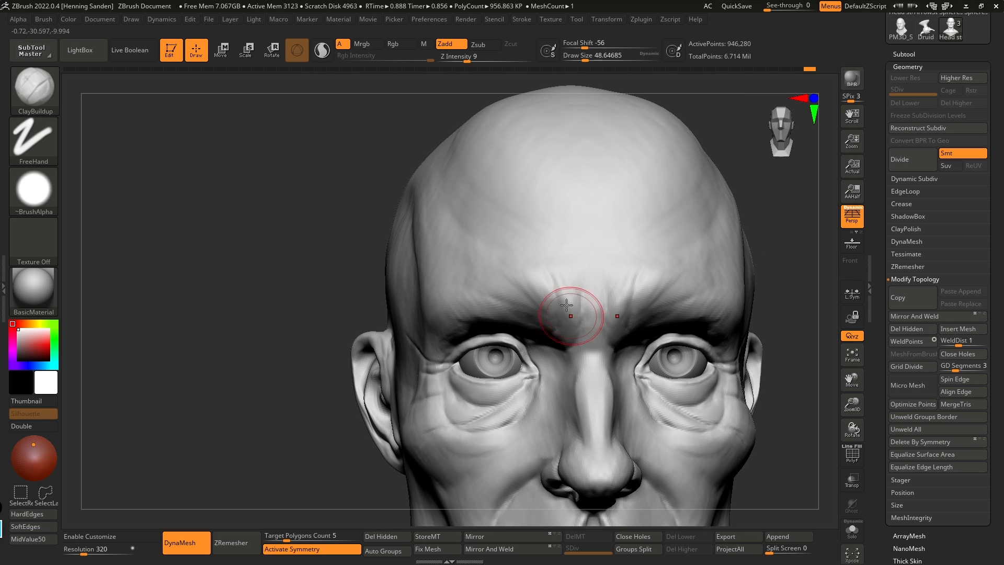
mouse_move(556, 274)
right_down()
mouse_move(566, 248)
mouse_move(511, 253)
right_up()
key(bracketright)
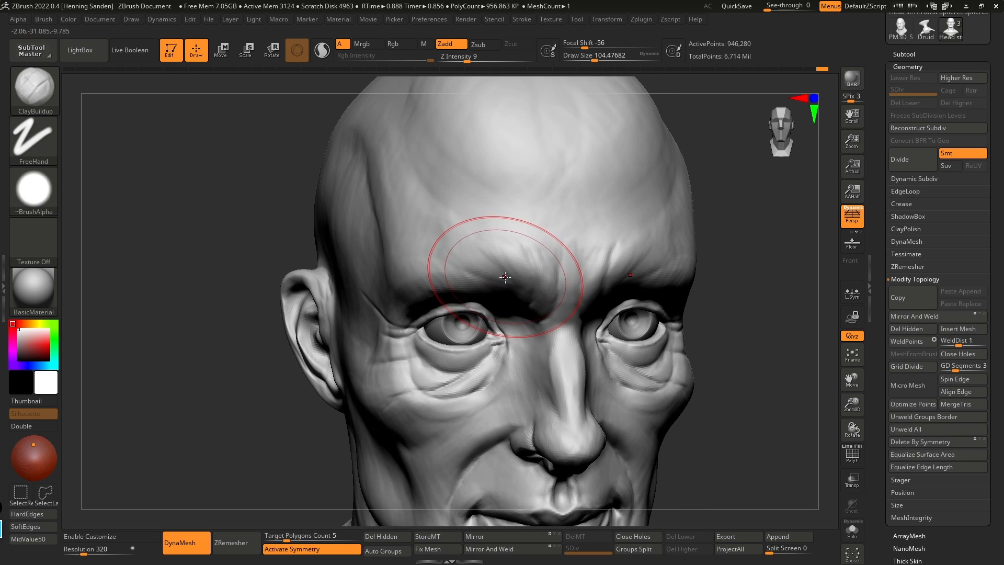
right_drag(540, 283, 531, 258)
key(bracketleft)
key(bracketleft)
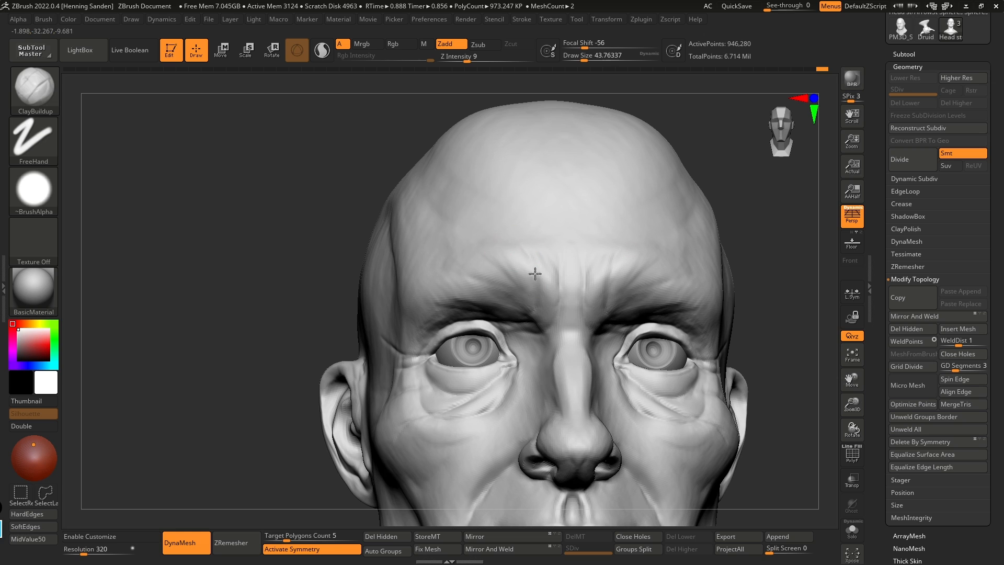
Step: Build up and blend the temple beside the outer brow with ClayBuildup at draw sizes of about 59 and 112
mouse_move(488, 284)
right_down()
mouse_move(494, 296)
mouse_move(480, 297)
right_up()
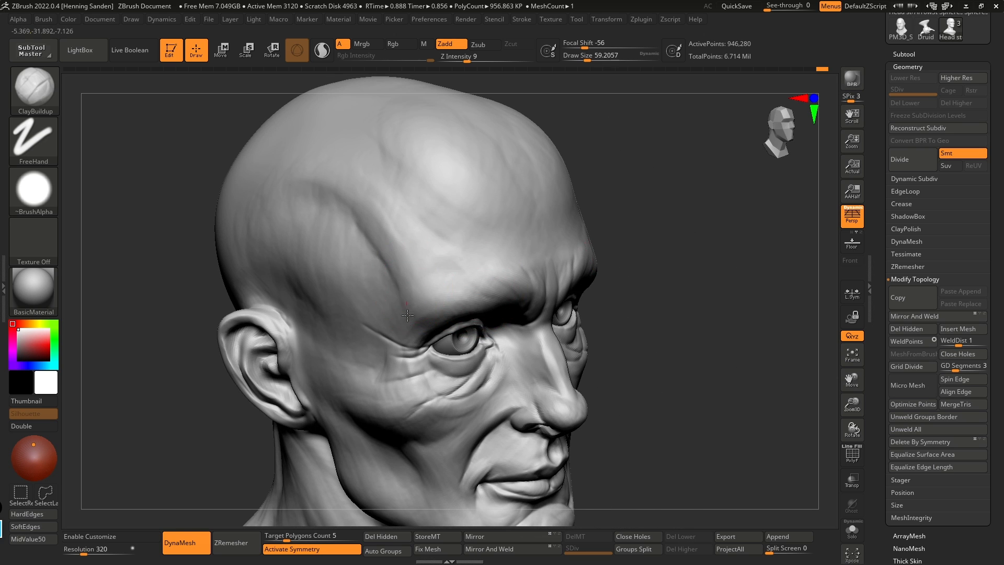
mouse_move(414, 356)
right_down()
mouse_move(393, 292)
mouse_move(390, 356)
mouse_move(369, 359)
mouse_move(377, 375)
right_up()
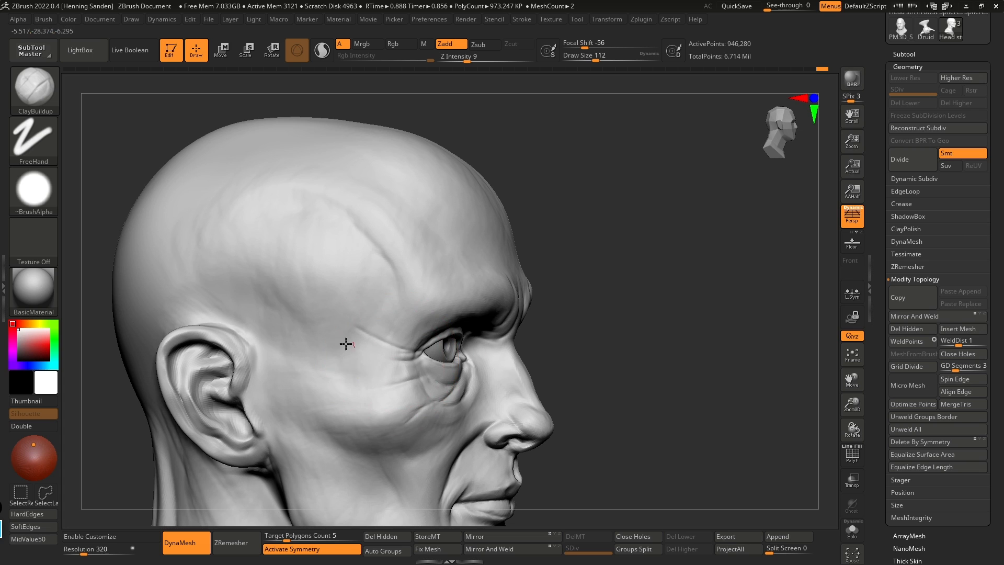
mouse_move(344, 416)
right_down()
mouse_move(377, 406)
mouse_move(352, 341)
mouse_move(393, 330)
right_up()
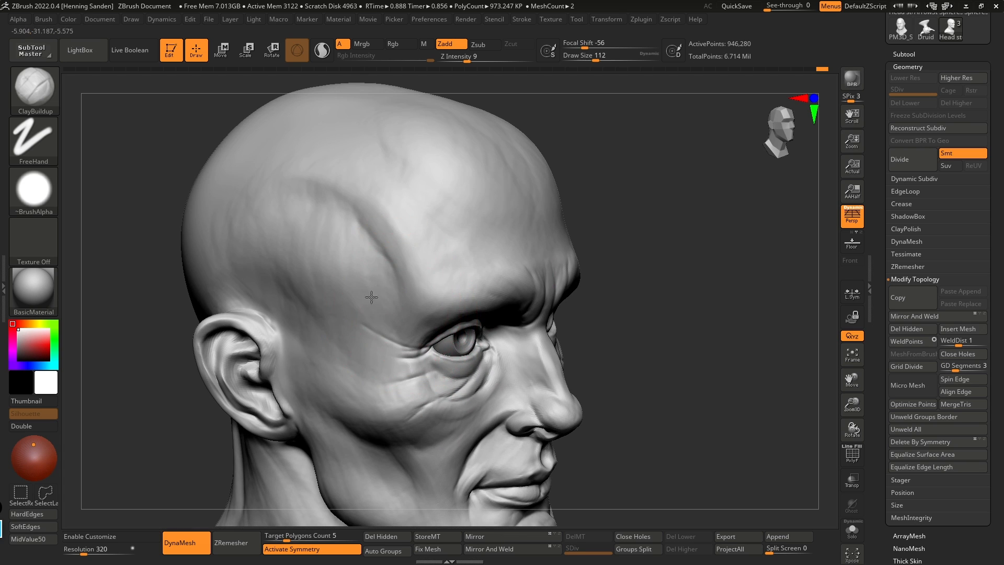
mouse_move(321, 263)
right_down()
mouse_move(471, 261)
mouse_move(497, 315)
mouse_move(516, 280)
mouse_move(511, 302)
right_up()
Step: Adjust the side contour of the head above the ear with the Move brush at a draw size of about 158
key(f)
key(b)
key(m)
key(v)
mouse_move(505, 300)
mouse_down()
mouse_move(484, 246)
mouse_move(507, 261)
mouse_up()
right_drag(505, 261, 572, 284)
key(ctrl+shift+3)
key(ctrl+shift+7)
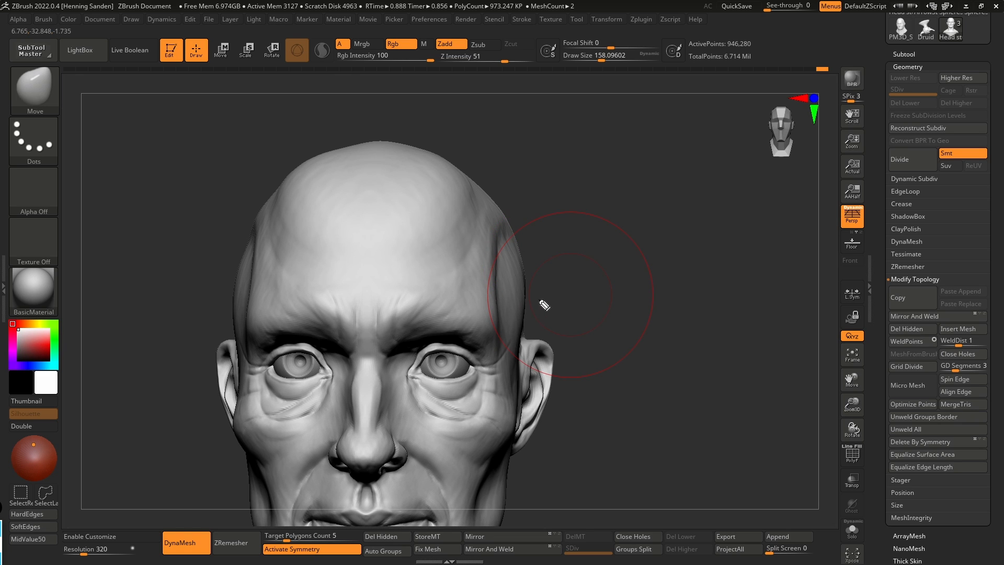
right_drag(552, 314, 558, 311)
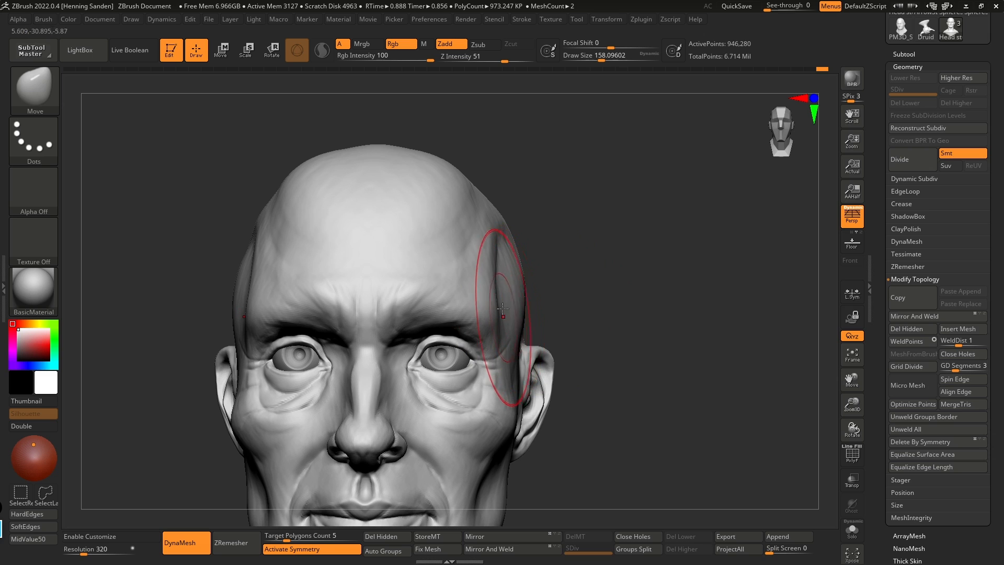
Step: Compare the forehead and temple silhouette with the planesOfFaceHenning_08 reference bust
key(Down)
key(shift+s)
right_drag(536, 340, 565, 340)
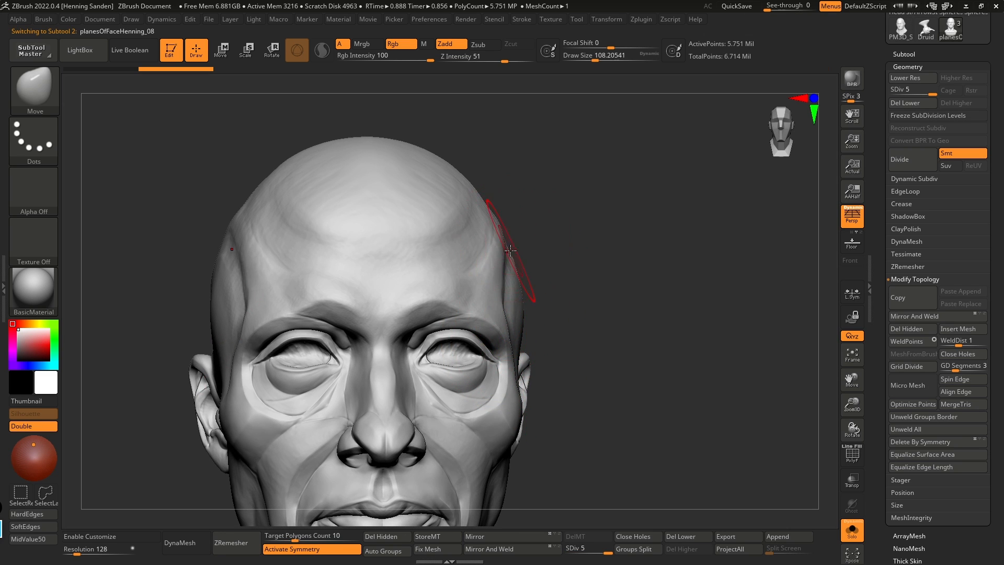
mouse_move(510, 385)
right_down()
mouse_move(529, 274)
mouse_move(520, 336)
right_up()
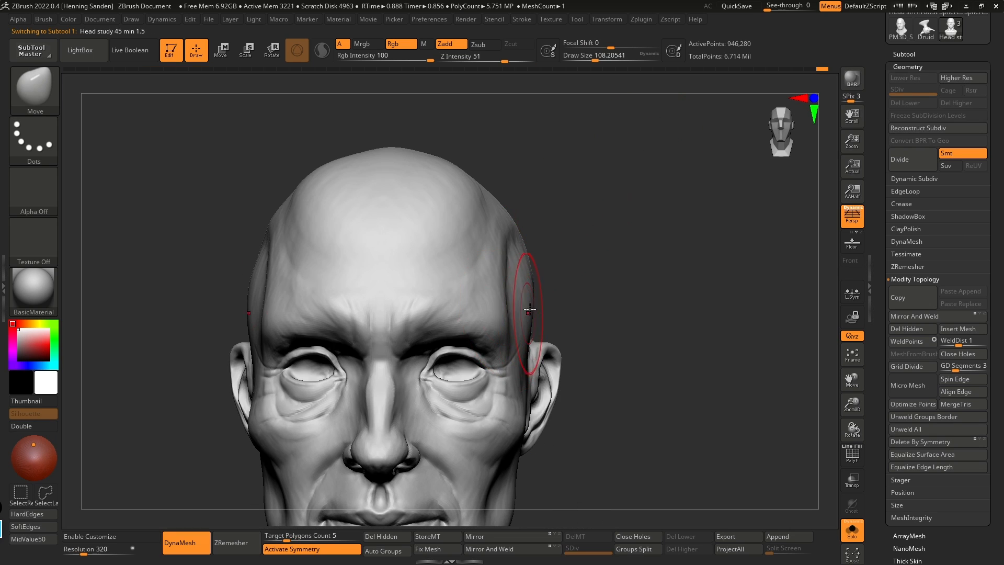
Step: Reshape the temple and upper skull outline with the Move brush, varying its draw size
key(s)
drag(505, 254, 508, 220)
key(s)
drag(501, 282, 496, 309)
mouse_move(494, 309)
right_down()
mouse_move(504, 304)
mouse_move(476, 246)
mouse_move(467, 271)
mouse_move(391, 254)
mouse_move(372, 202)
right_up()
key(s)
drag(360, 210, 350, 219)
Step: Build up the upper side of the skull above the temple ridge with ClayBuildup at a draw size of about 182
mouse_move(436, 269)
right_down()
mouse_move(399, 294)
mouse_move(448, 347)
mouse_move(459, 291)
right_up()
key(b)
key(c)
key(b)
drag(472, 278, 417, 265)
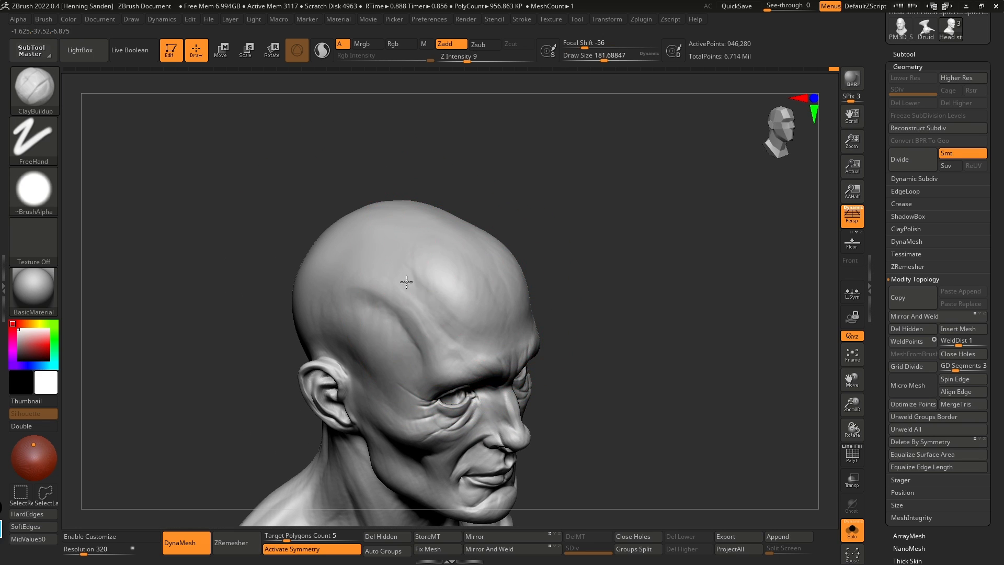
right_drag(382, 242, 373, 263)
right_drag(307, 274, 327, 249)
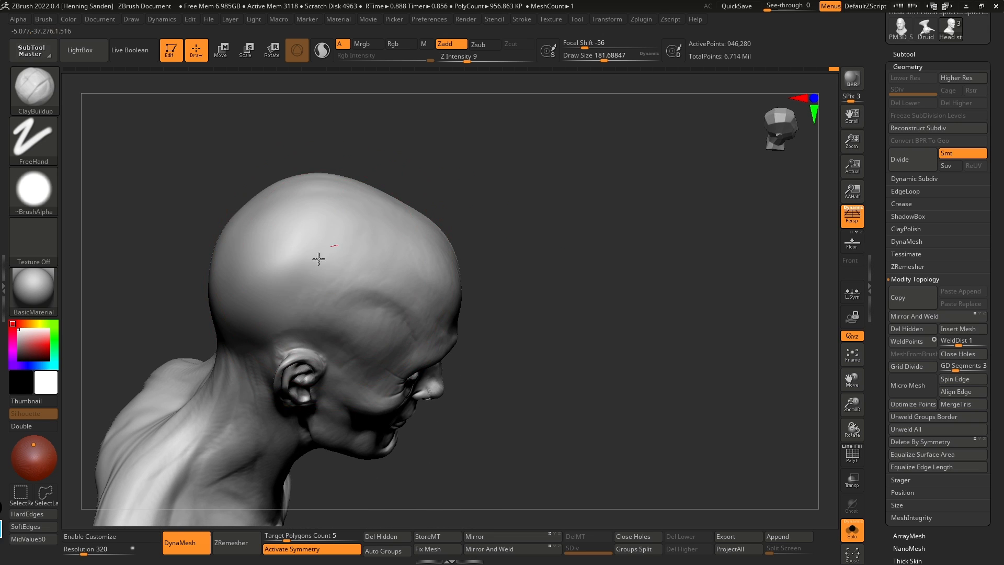
Step: Shape the transition from the back of the skull into the neck with ClayBuildup at a draw size of about 112
right_drag(242, 285, 356, 338)
key(bracketleft)
drag(371, 357, 309, 367)
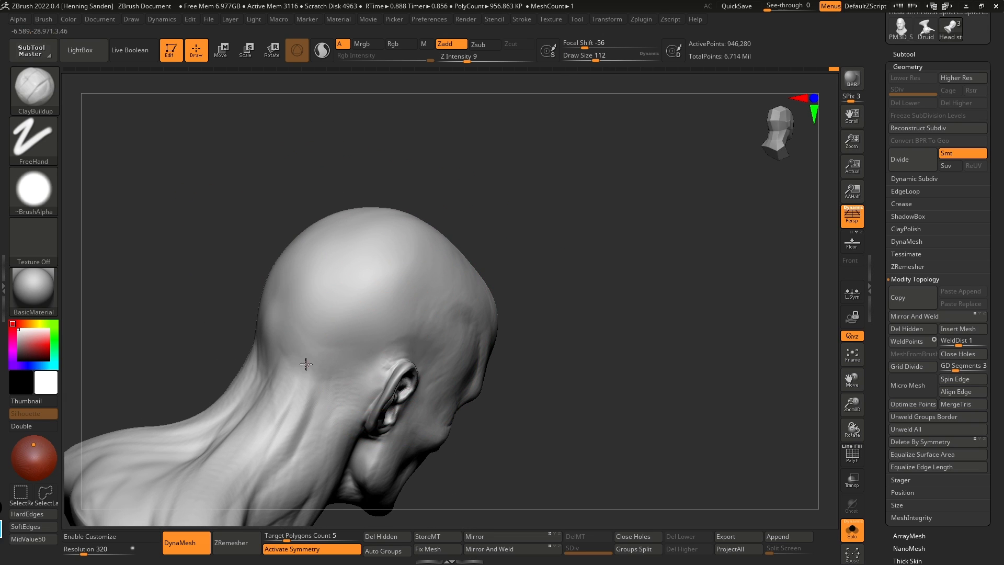
right_drag(366, 350, 393, 320)
right_drag(289, 334, 387, 289)
ctrl+right_drag(554, 280, 470, 296)
mouse_move(595, 277)
ctrl+right_down()
mouse_move(591, 325)
mouse_move(567, 302)
mouse_move(598, 283)
mouse_move(576, 260)
mouse_move(572, 279)
mouse_move(560, 260)
ctrl+right_up()
key(s)
drag(558, 271, 554, 271)
right_drag(555, 277, 573, 273)
key(s)
drag(572, 272, 578, 272)
right_drag(578, 272, 585, 268)
Step: Refine the eyelid shapes with the Move brush at draw sizes of about 62 and 71
key(b)
key(m)
key(v)
key(s)
drag(566, 267, 559, 266)
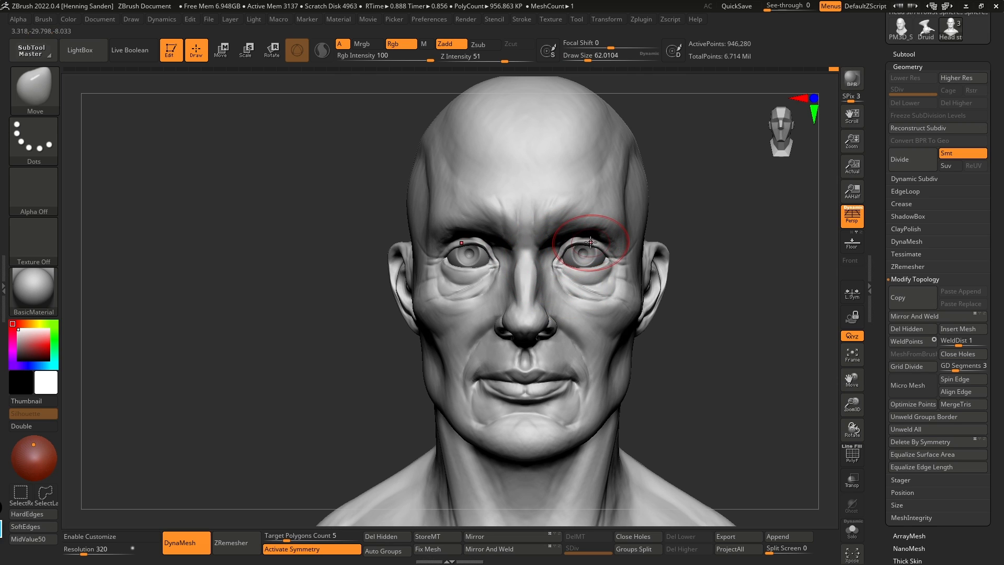
alt+right_drag(576, 274, 584, 291)
drag(592, 284, 594, 280)
shift+right_drag(582, 284, 591, 280)
key(s)
mouse_move(593, 287)
mouse_down()
mouse_move(573, 263)
mouse_move(588, 259)
mouse_up()
Step: Select the eyeball spheres and fine-tune their placement in the sockets with the transform gizmo
alt+click(587, 271)
key(e)
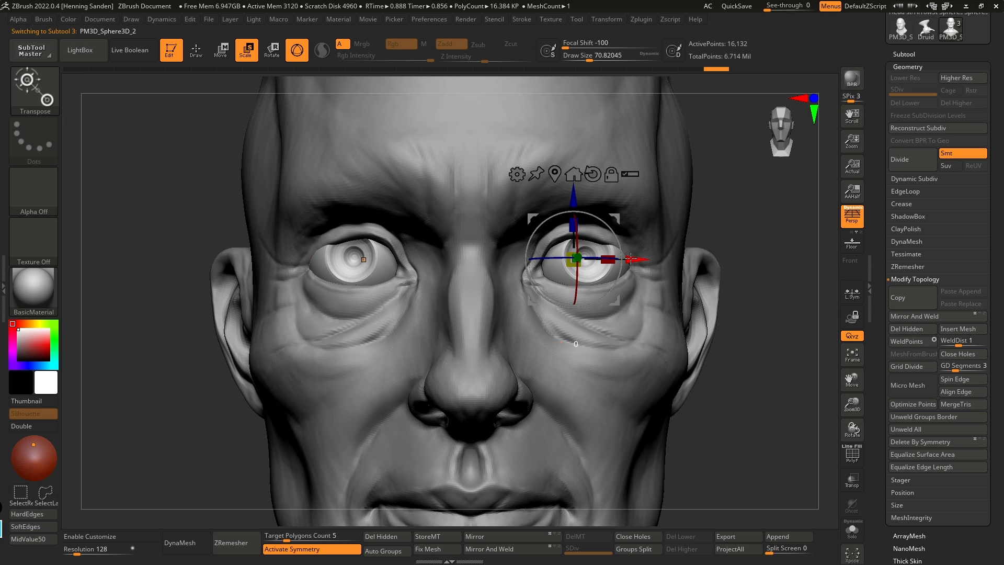
right_drag(632, 258, 620, 276)
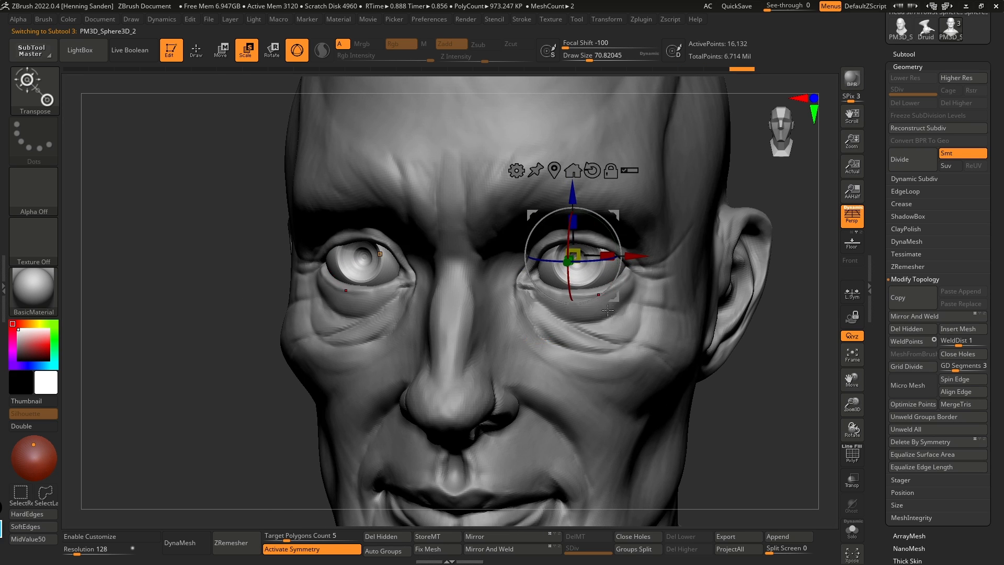
key(q)
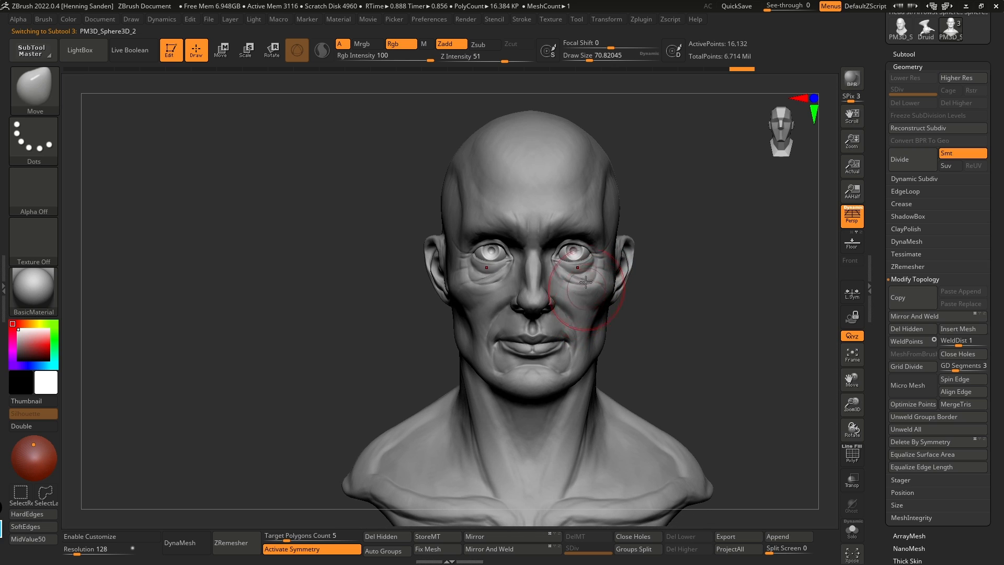
key(e)
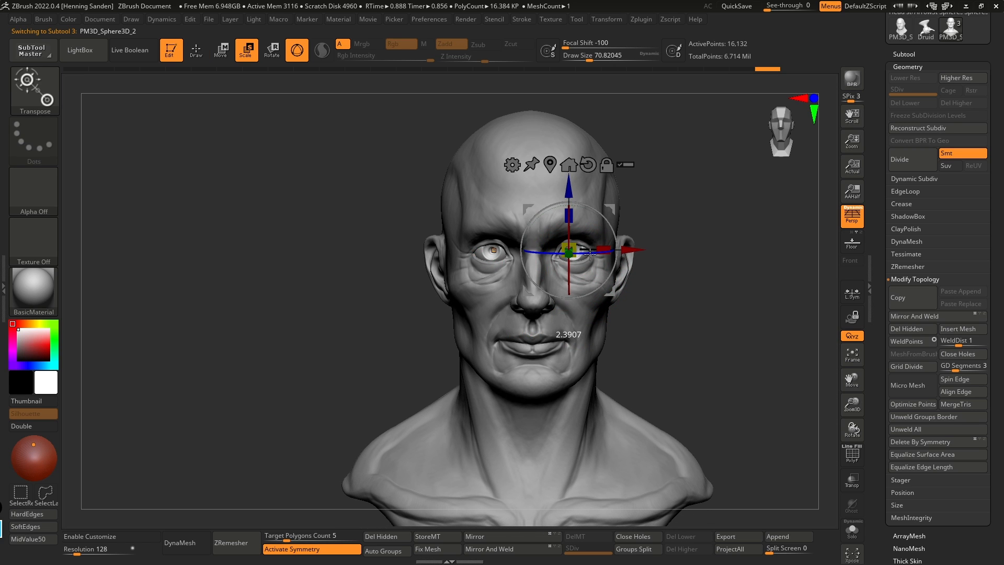
key(q)
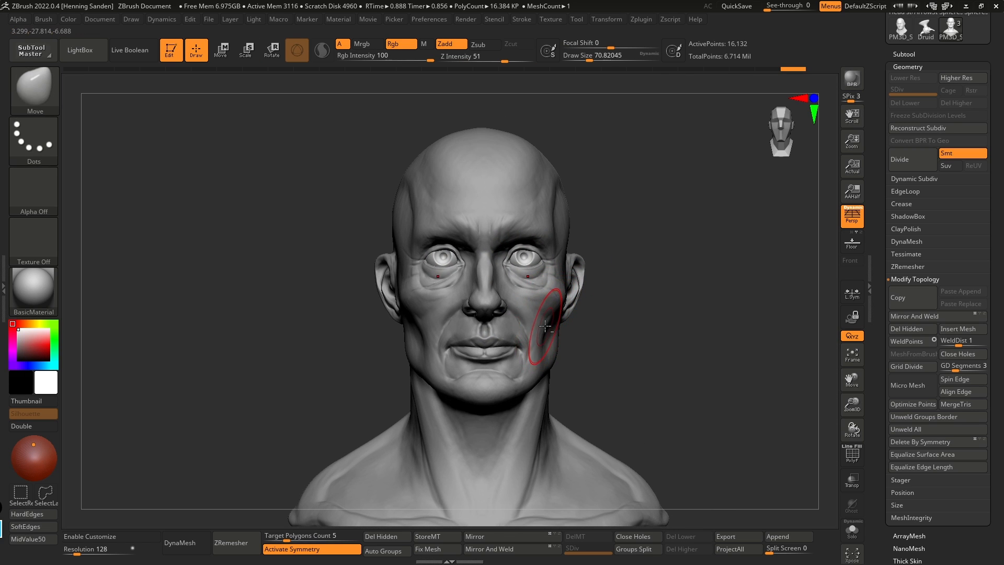
Step: Reselect the head subtool and adjust the corner of the mouth with the Move brush at a draw size of about 27
alt+click(545, 326)
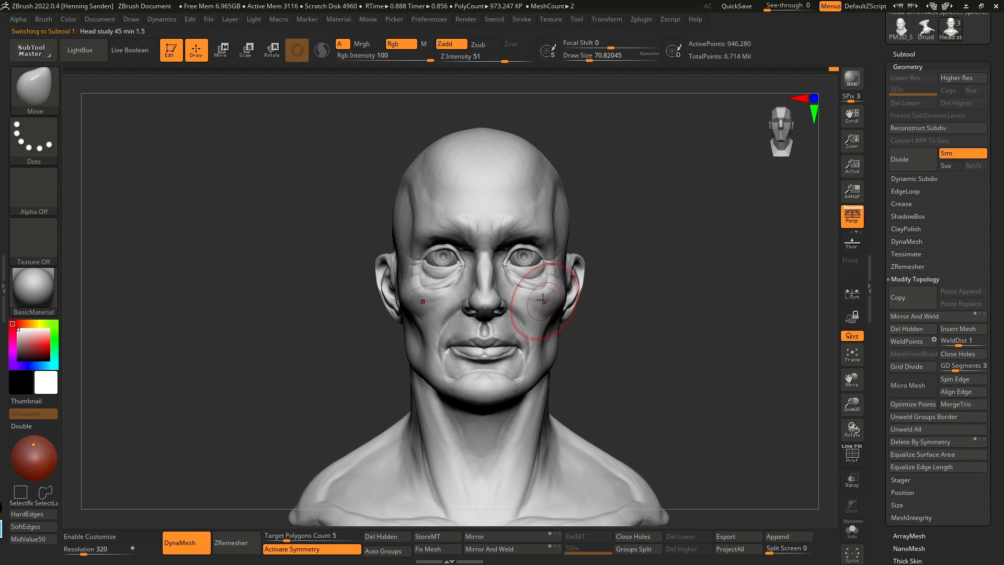
mouse_move(546, 296)
ctrl+right_down()
mouse_move(536, 270)
mouse_move(555, 291)
mouse_move(548, 297)
ctrl+right_up()
right_drag(504, 330, 587, 329)
mouse_move(532, 359)
ctrl+right_down()
mouse_move(529, 319)
mouse_move(544, 329)
ctrl+right_up()
key(s)
drag(544, 330, 541, 329)
right_drag(513, 326, 534, 324)
key(s)
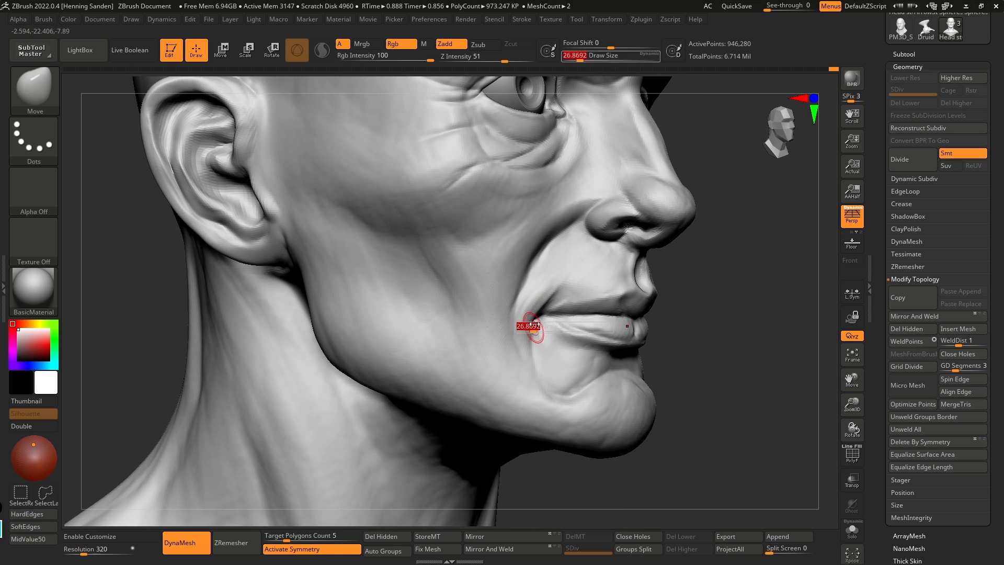
Step: Carve folds beside the mouth corner and down the lower cheek with DamStandard at draw sizes between about 33 and 54
key(b)
key(d)
key(s)
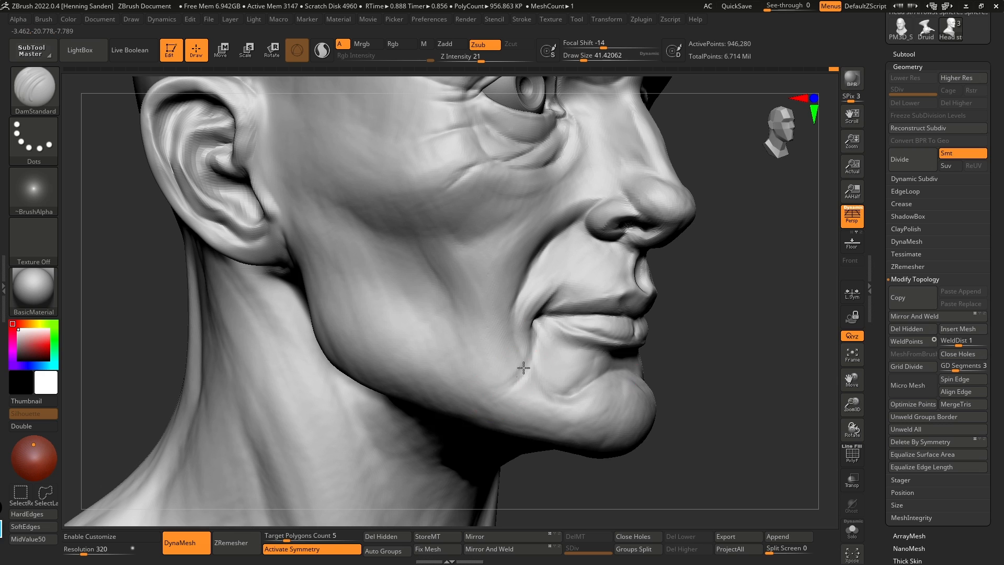
alt+right_drag(429, 295, 441, 323)
key(])
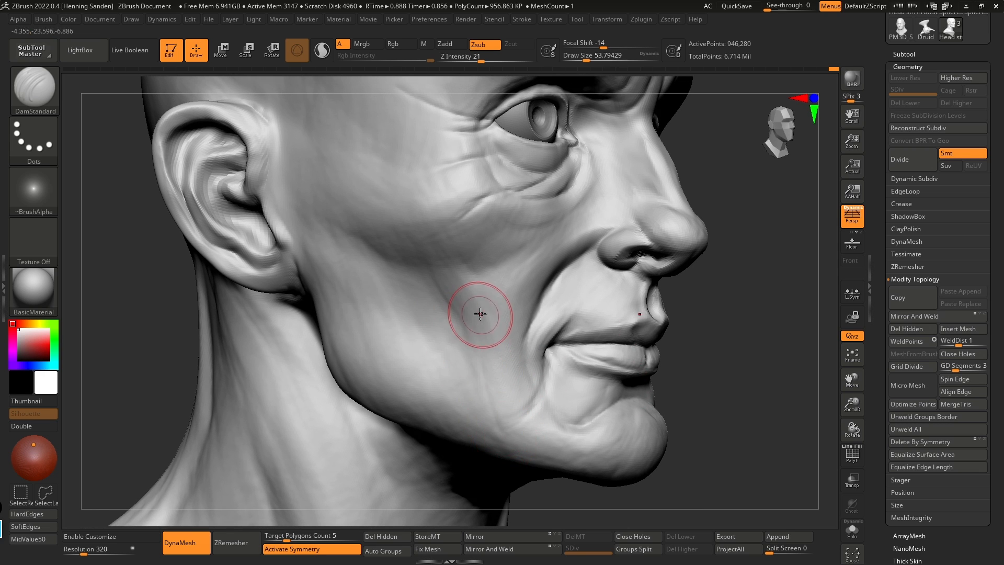
right_drag(539, 303, 553, 276)
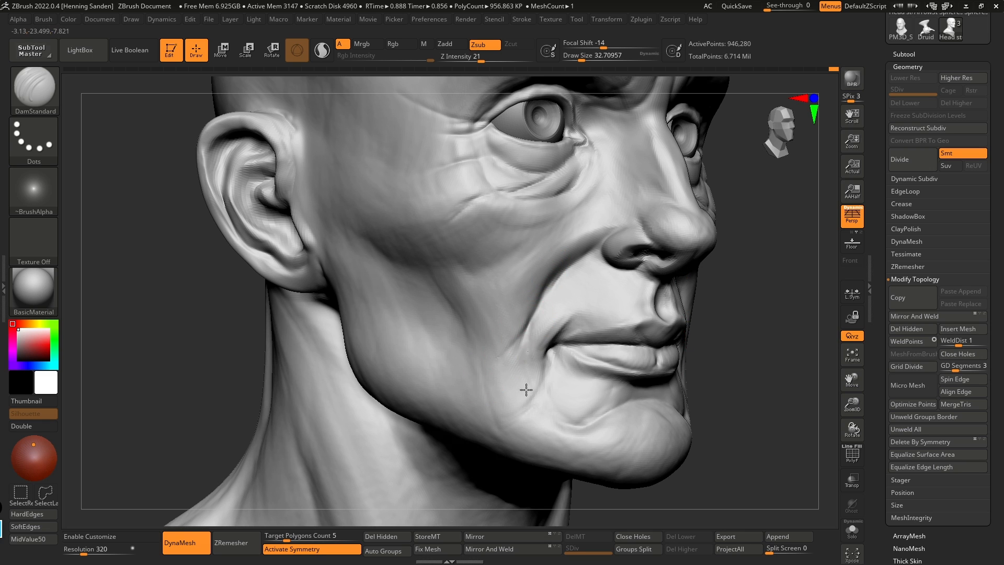
alt+right_drag(573, 418, 529, 361)
drag(521, 371, 564, 392)
Step: Carve fine vertical creases into the lips with DamStandard at a draw size of about 41
mouse_move(565, 392)
right_down()
mouse_move(594, 335)
mouse_move(537, 319)
mouse_move(649, 337)
right_up()
key(s)
drag(641, 343, 643, 343)
right_drag(639, 326, 633, 343)
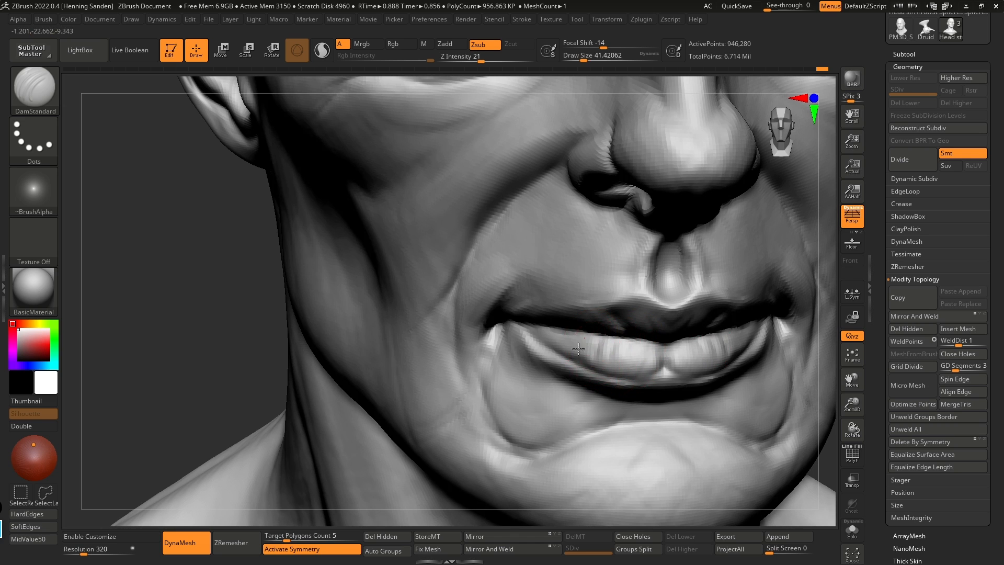
right_drag(571, 327, 500, 335)
ctrl+right_drag(591, 279, 573, 227)
Step: Adjust the upper lip with the Move brush and smooth the skin beside the philtrum at a draw size of about 46
mouse_move(628, 285)
right_down()
mouse_move(596, 291)
mouse_move(631, 303)
right_up()
key(b)
key(m)
key(v)
key(s)
drag(632, 301, 638, 300)
right_drag(662, 303, 668, 309)
key(s)
mouse_move(656, 311)
mouse_down()
mouse_move(622, 299)
mouse_move(627, 304)
mouse_up()
right_drag(652, 303, 641, 308)
shift+drag(627, 284, 626, 269)
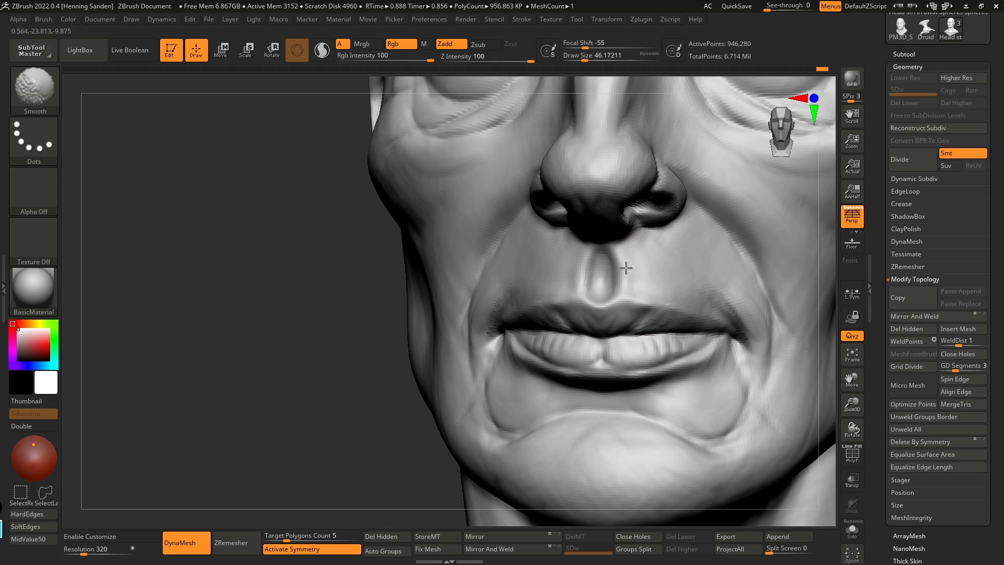
Step: Reshape the lower lip with the Move brush at a draw size of about 35
mouse_move(600, 291)
ctrl+right_down()
mouse_move(542, 240)
mouse_move(504, 260)
ctrl+right_up()
drag(548, 335, 550, 341)
ctrl+right_drag(550, 341, 539, 348)
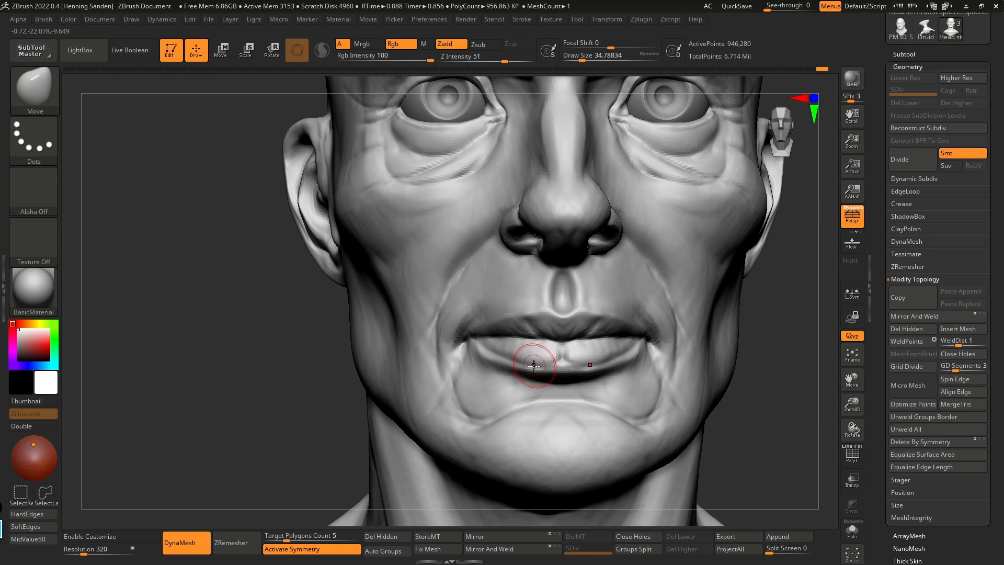
Step: Build up the jaw angle below the ear with ClayBuildup at draw sizes of about 108 and 132
key(b)
key(c)
key(b)
key(s)
drag(546, 378, 550, 378)
mouse_move(525, 405)
right_down()
mouse_move(553, 395)
mouse_move(501, 323)
right_up()
mouse_move(523, 357)
right_down()
mouse_move(478, 345)
mouse_move(476, 314)
mouse_move(493, 352)
mouse_move(525, 367)
mouse_move(534, 329)
mouse_move(531, 345)
mouse_move(529, 327)
mouse_move(504, 353)
mouse_move(533, 306)
right_up()
right_drag(521, 339, 534, 319)
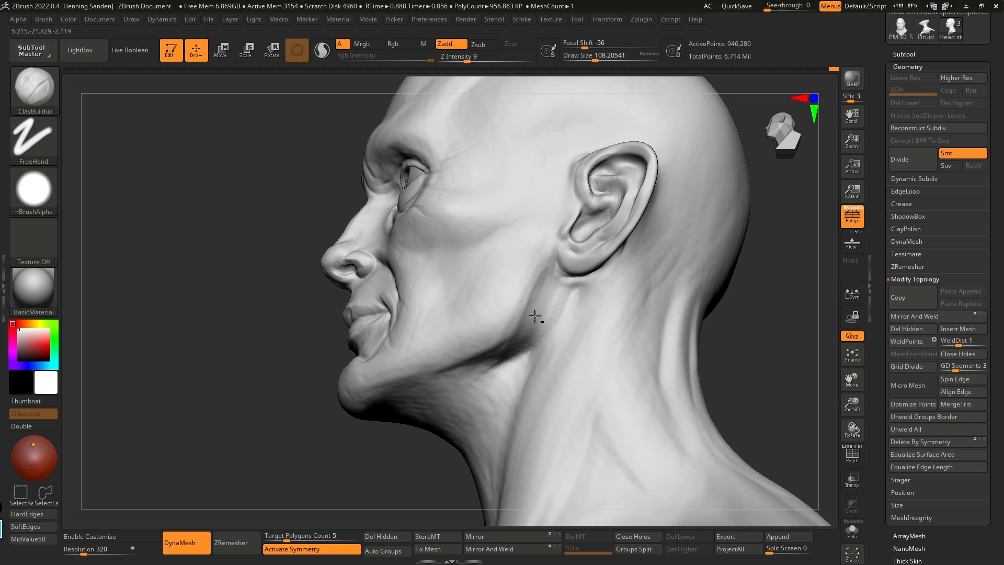
mouse_move(534, 280)
right_down()
mouse_move(523, 346)
mouse_move(548, 294)
right_up()
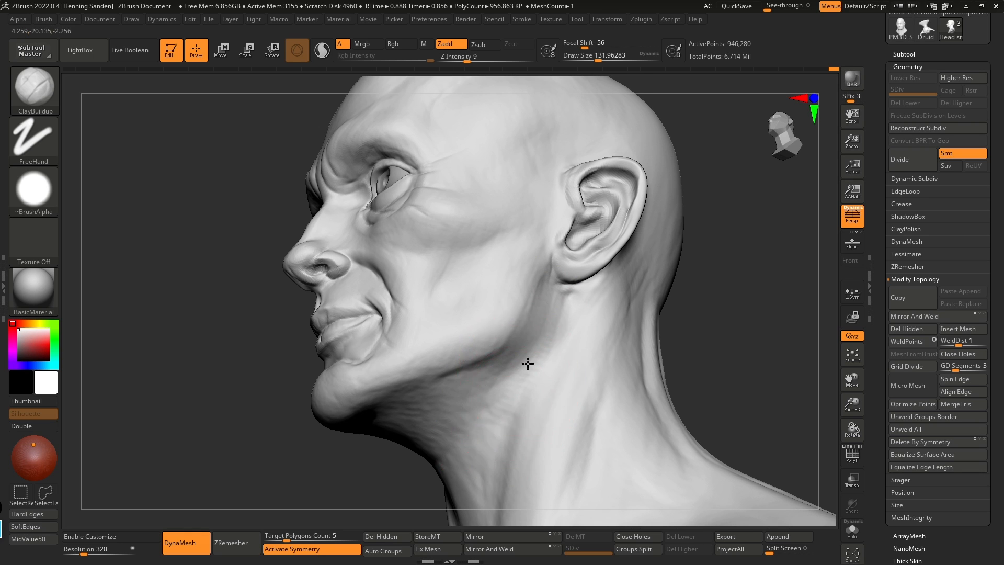
Step: Shape the underside of the jaw where it meets the neck with ClayBuildup at a draw size of about 132
right_drag(523, 369, 530, 328)
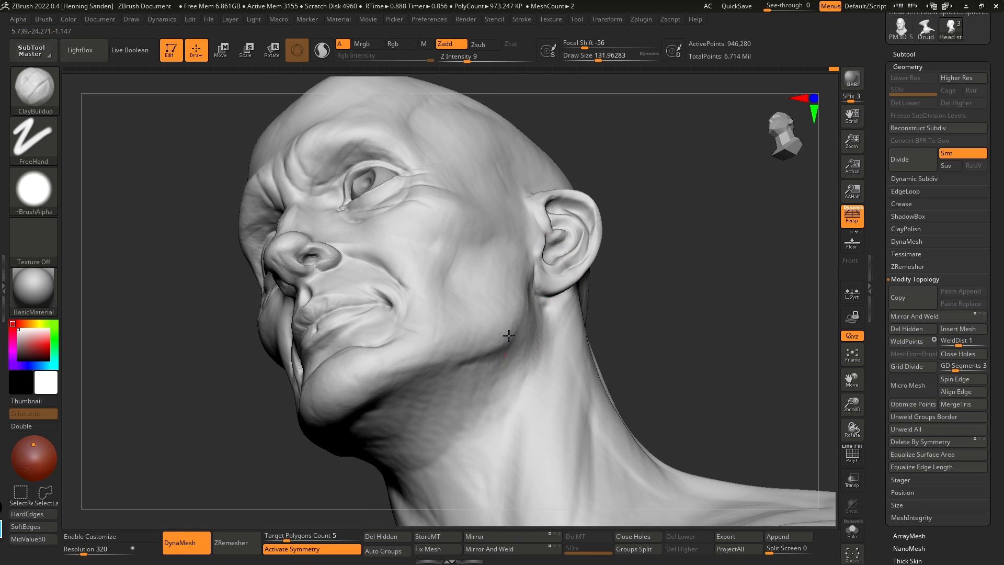
right_drag(481, 382, 499, 363)
mouse_move(460, 277)
right_down()
mouse_move(432, 308)
mouse_move(473, 283)
mouse_move(513, 317)
mouse_move(471, 313)
right_up()
alt+right_drag(471, 313, 486, 376)
ctrl+right_drag(486, 261, 515, 334)
drag(563, 297, 521, 325)
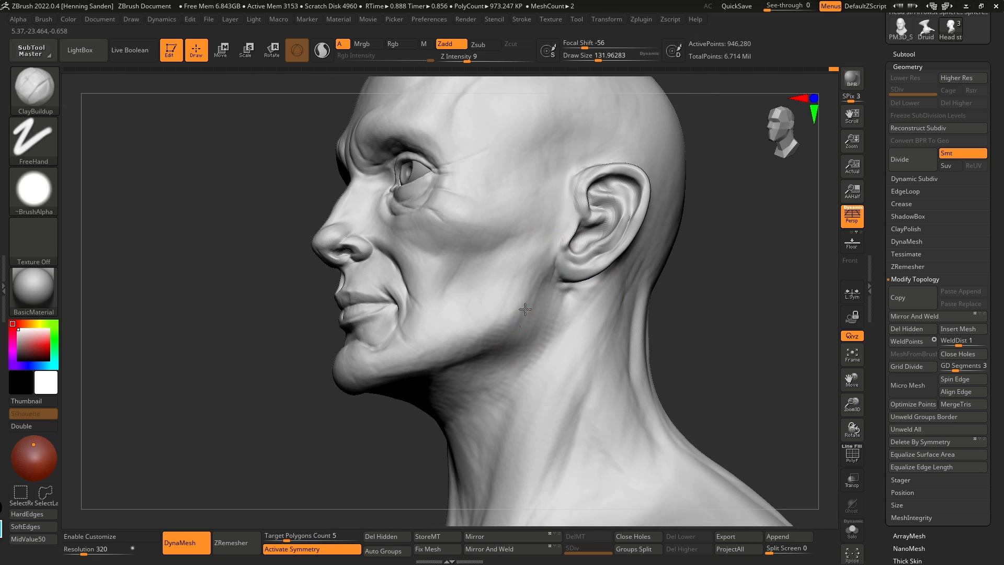
Step: Refine the jawline and lower cheek with further ClayBuildup strokes from the side
right_drag(495, 324, 539, 273)
drag(525, 319, 498, 331)
right_drag(493, 331, 519, 293)
drag(521, 294, 471, 325)
right_drag(471, 325, 510, 289)
key(s)
mouse_move(509, 289)
mouse_down()
mouse_move(499, 289)
mouse_move(478, 334)
mouse_up()
ctrl+right_drag(477, 305, 492, 351)
drag(507, 266, 483, 349)
right_drag(440, 333, 449, 310)
drag(431, 283, 420, 289)
Step: Build up and smooth the upper nasolabial fold beside the nostril with ClayBuildup at draw sizes of about 59 and 68
mouse_move(400, 284)
right_down()
mouse_move(403, 273)
mouse_move(482, 293)
mouse_move(523, 285)
right_up()
ctrl+right_drag(523, 285, 502, 329)
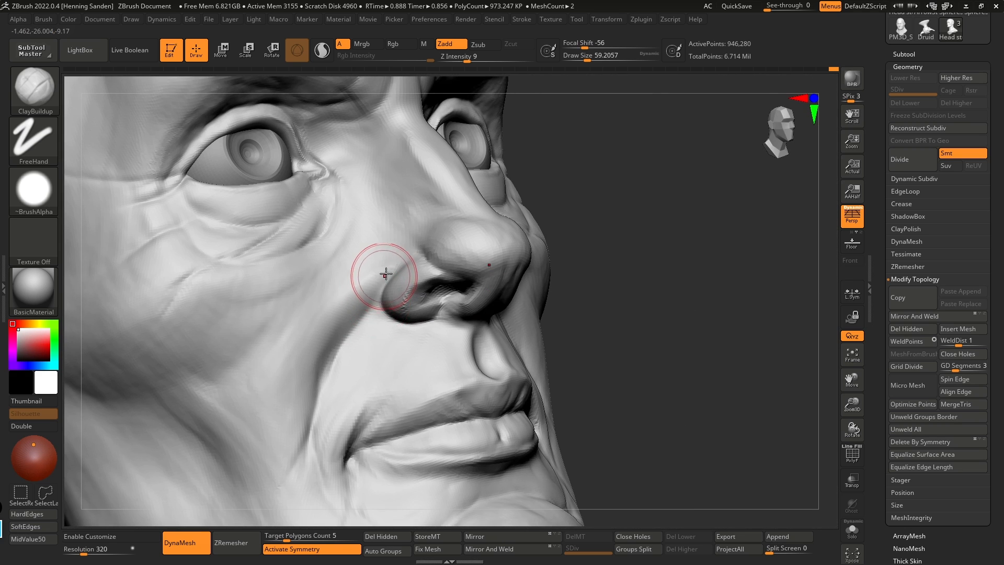
right_drag(375, 282, 413, 286)
shift+drag(385, 287, 382, 294)
right_drag(385, 293, 378, 283)
key(s)
click(372, 297)
drag(377, 282, 365, 296)
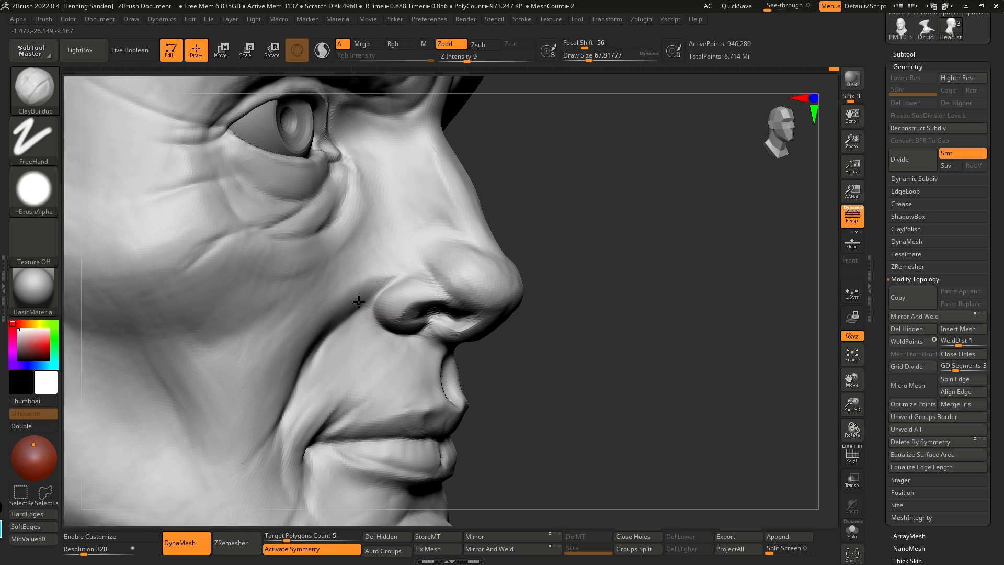
Step: Adjust the nasolabial fold between the nostril and the mouth corner with the Move brush
key(b)
key(m)
key(v)
mouse_move(297, 381)
ctrl+right_down()
mouse_move(303, 345)
mouse_move(325, 363)
ctrl+right_up()
mouse_move(343, 320)
ctrl+right_down()
mouse_move(356, 350)
mouse_move(330, 341)
ctrl+right_up()
Step: Refine the crease between the inner eye corner and the side of the nose with DamStandard at a draw size of about 87
key(b)
key(d)
key(s)
key(s)
drag(299, 240, 297, 240)
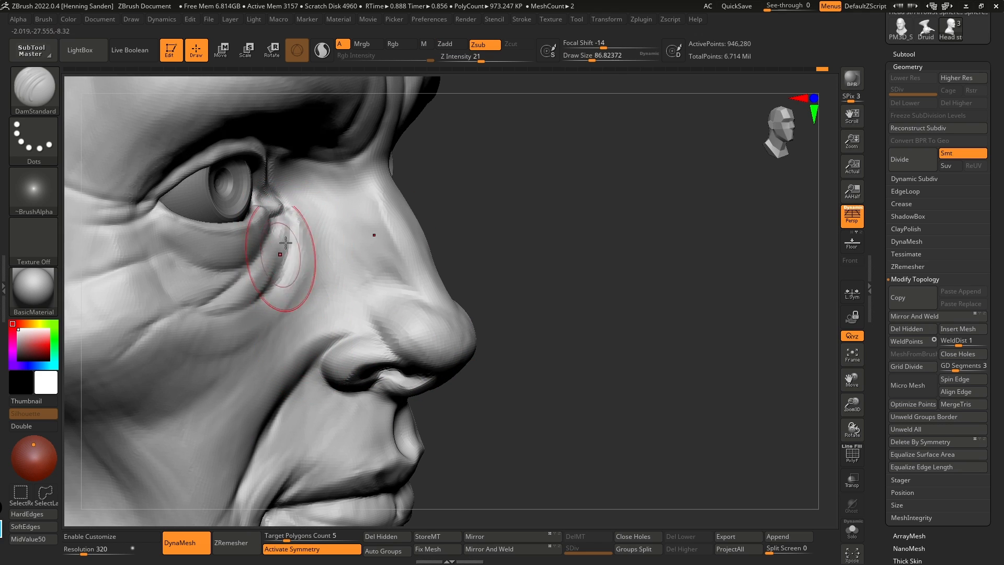
Step: Adjust the under-eye fold, upper cheek and nose profile with the Move brush at draw sizes of about 120 and 112
key(b)
key(m)
key(v)
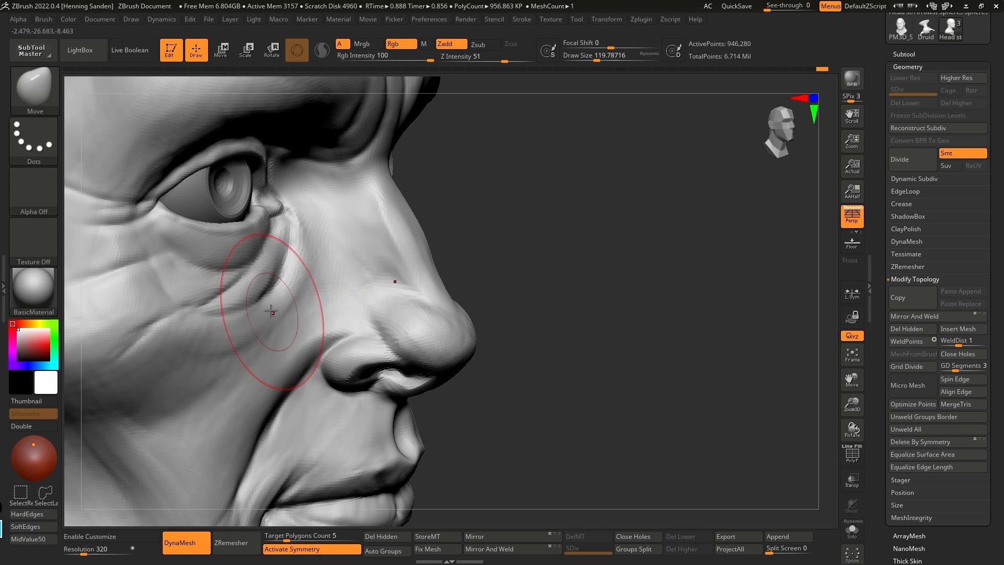
right_drag(275, 313, 340, 321)
ctrl+right_drag(339, 320, 369, 296)
mouse_move(254, 281)
right_down()
mouse_move(273, 311)
mouse_move(266, 303)
mouse_move(309, 316)
right_up()
key(s)
drag(329, 314, 282, 284)
mouse_move(326, 276)
ctrl+right_down()
mouse_move(388, 284)
mouse_move(387, 263)
ctrl+right_up()
key(s)
drag(387, 263, 391, 264)
key(s)
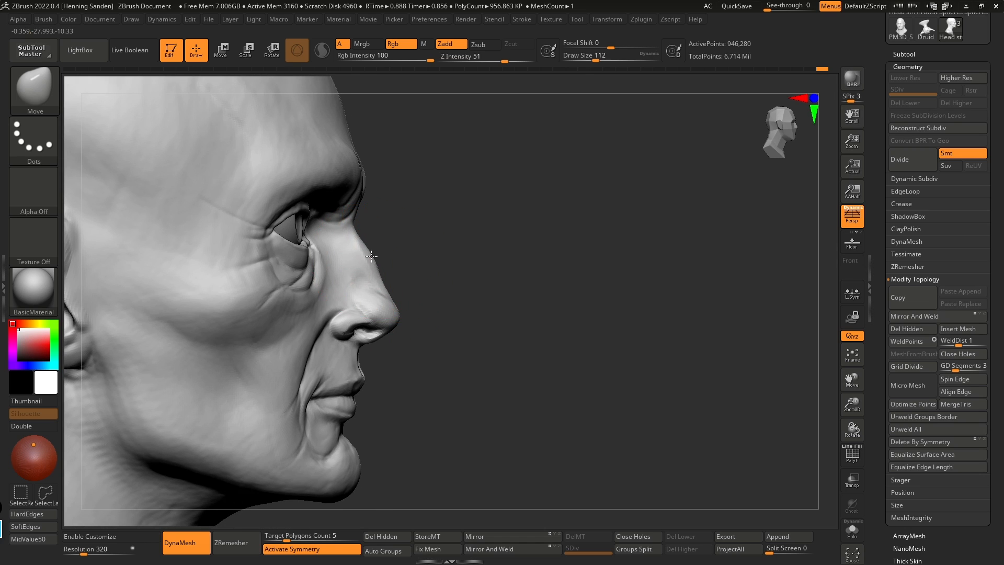
Step: Adjust the side of the head beside the upper ear from the front with the Move brush at a draw size of about 77
mouse_move(371, 258)
ctrl+right_down()
mouse_move(438, 301)
mouse_move(319, 298)
mouse_move(413, 304)
mouse_move(478, 278)
ctrl+right_up()
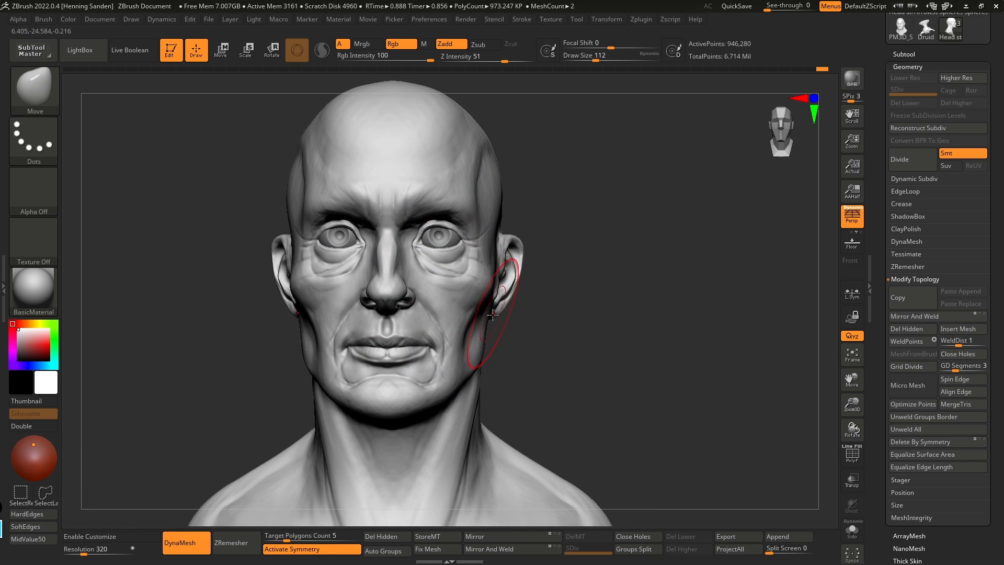
right_drag(493, 314, 492, 329)
key(s)
drag(513, 247, 507, 247)
drag(506, 248, 501, 241)
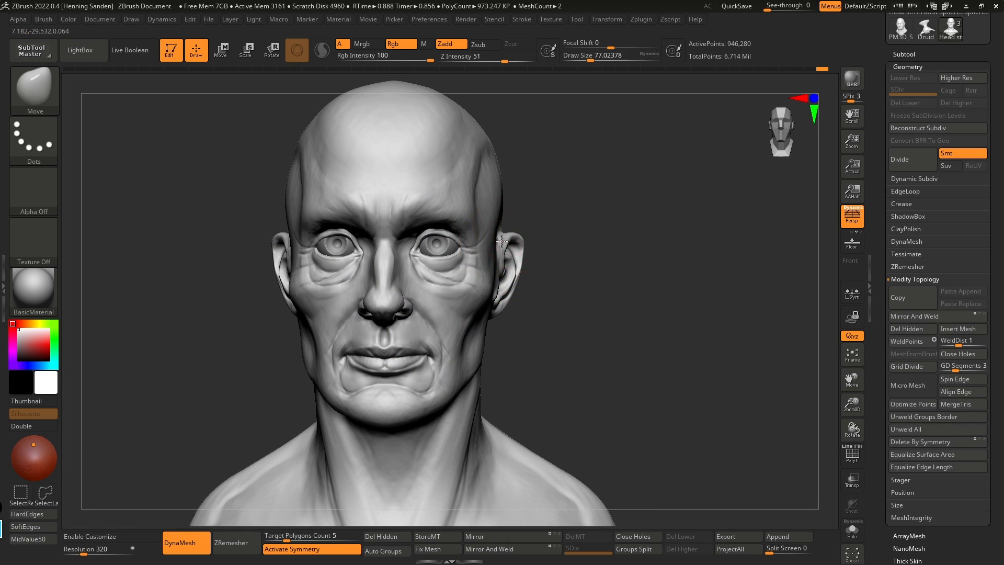
alt+right_drag(464, 355, 489, 317)
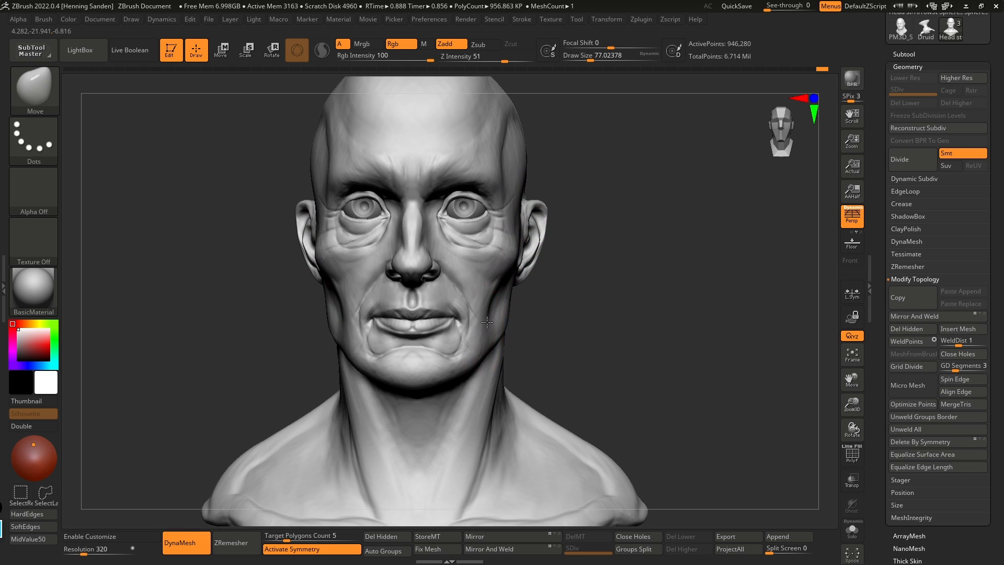
Step: Subdivide the head mesh once to subdivision level 2
key(ctrl+d)
right_drag(503, 281, 482, 292)
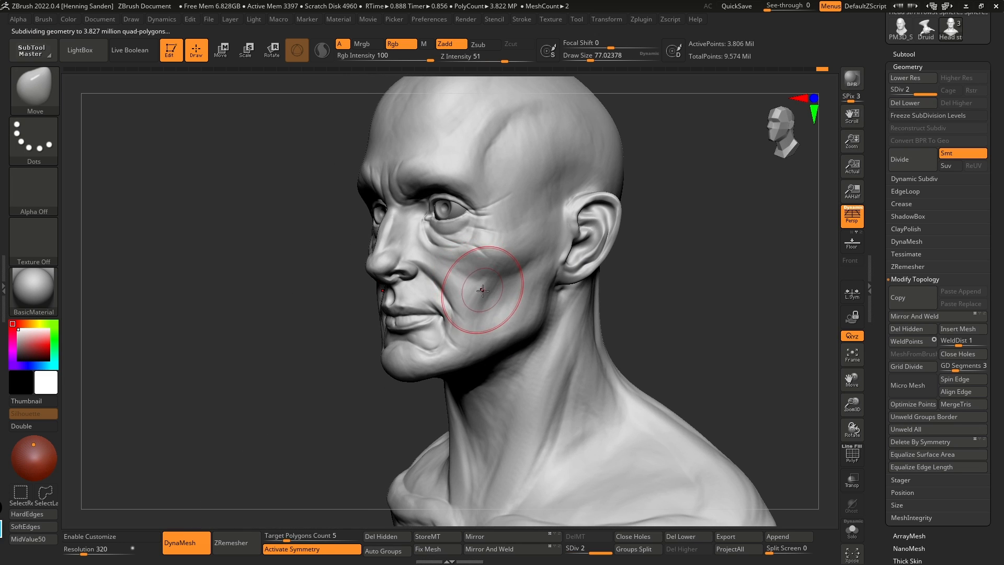
mouse_move(532, 247)
right_down()
mouse_move(533, 271)
mouse_move(570, 275)
right_up()
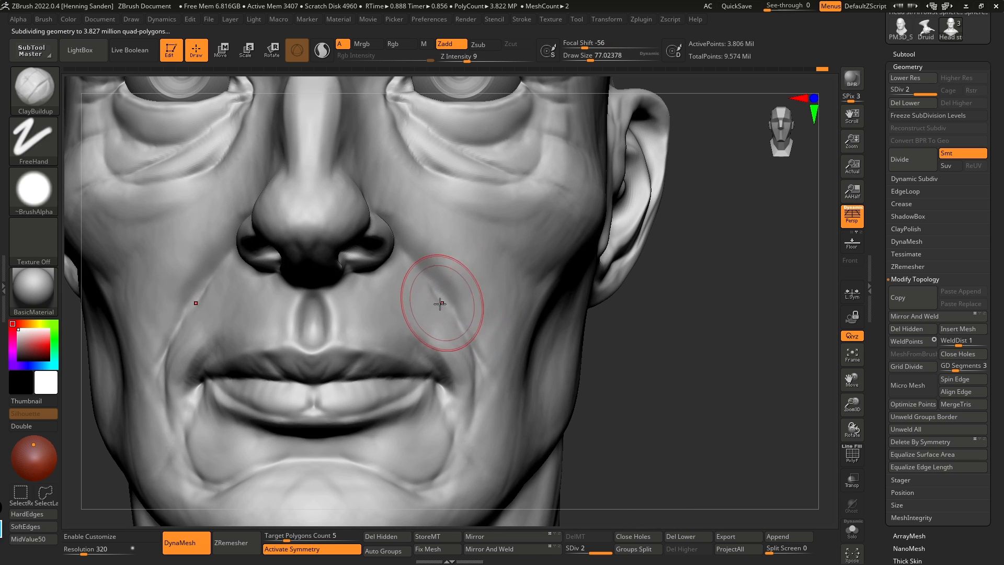
Step: Build up the upper nasolabial fold and the edge of the nostril wing with ClayBuildup at draw sizes of about 56 to 71
mouse_move(340, 327)
right_down()
mouse_move(399, 313)
mouse_move(449, 225)
right_up()
drag(379, 279, 392, 267)
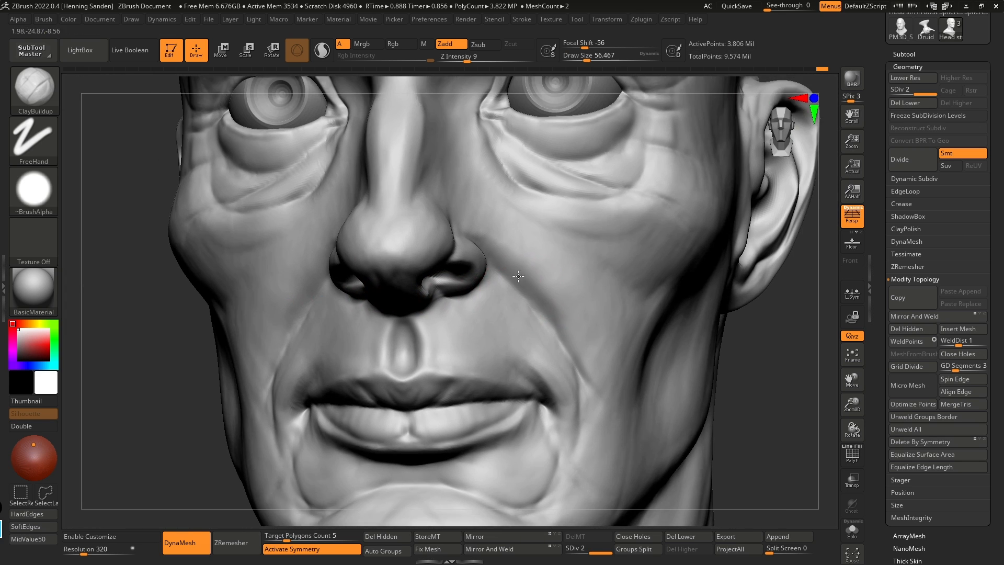
right_drag(518, 276, 513, 271)
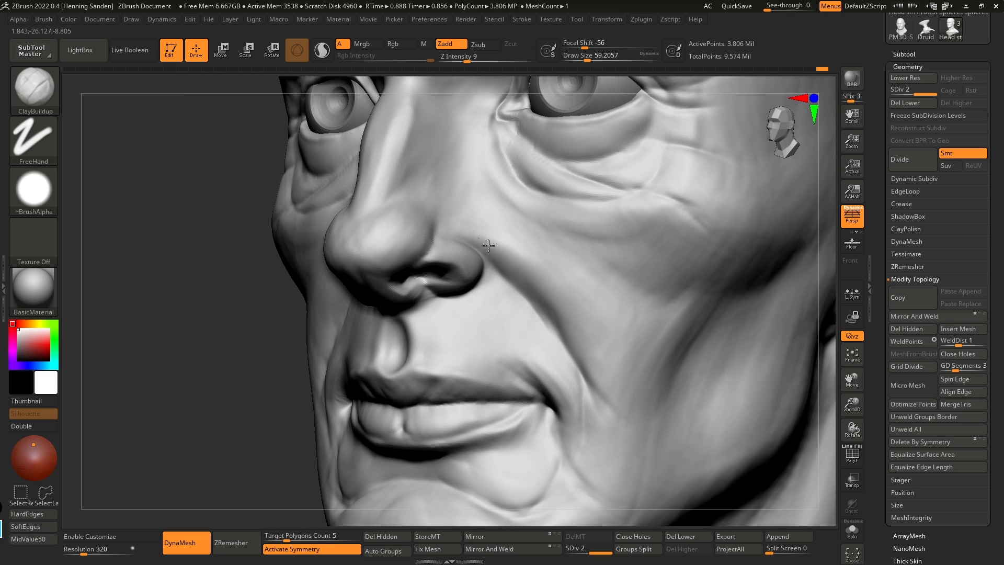
mouse_move(496, 253)
right_down()
mouse_move(437, 232)
mouse_move(484, 261)
right_up()
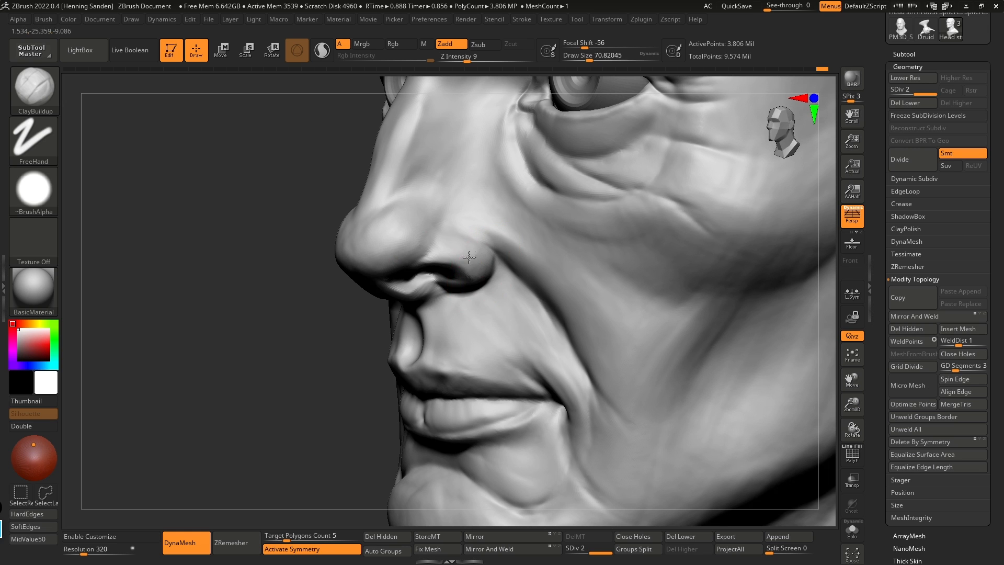
mouse_move(436, 242)
right_down()
mouse_move(426, 280)
mouse_move(394, 299)
right_up()
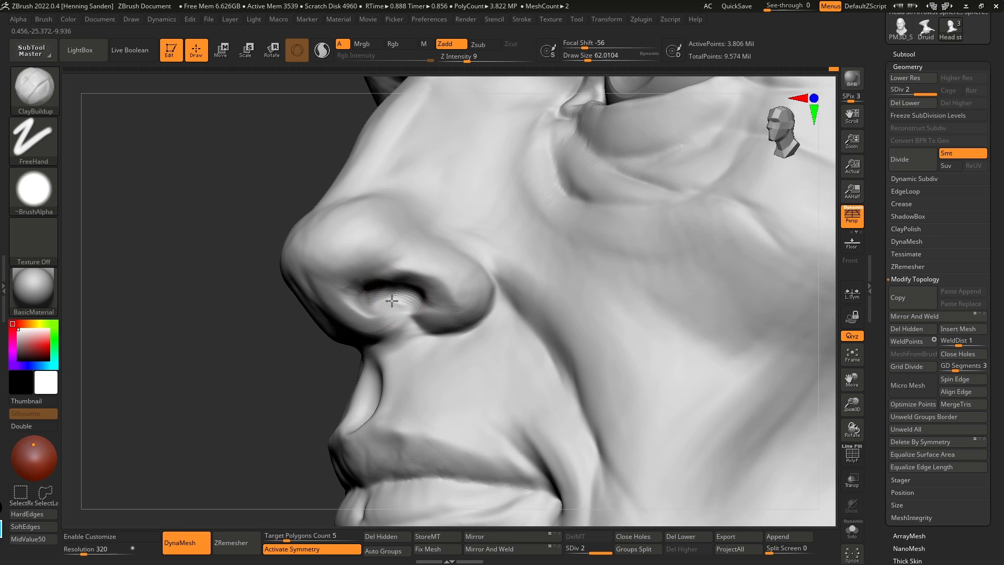
Step: Sculpt the nostril opening and the underside of the nose with ClayBuildup at draw sizes of about 62 and 87
right_drag(409, 264, 460, 294)
drag(429, 318, 461, 314)
mouse_move(439, 280)
right_down()
mouse_move(370, 280)
mouse_move(399, 282)
mouse_move(401, 311)
mouse_move(382, 333)
right_up()
key(s)
drag(411, 316, 415, 316)
drag(386, 318, 375, 322)
right_drag(391, 288, 392, 268)
drag(386, 316, 372, 335)
right_drag(369, 335, 387, 320)
drag(385, 329, 378, 336)
right_drag(381, 300, 382, 325)
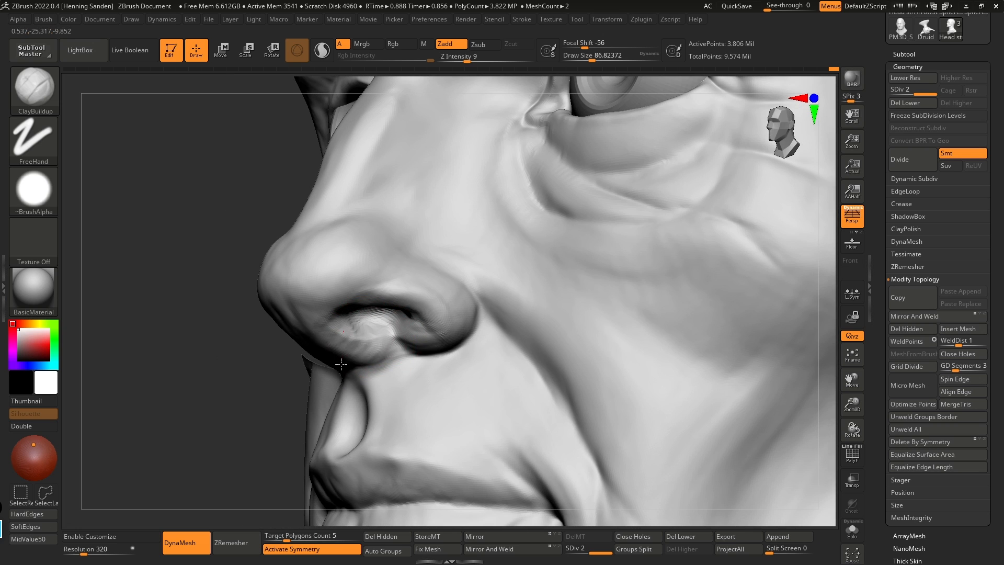
Step: Define the nose tip and the groove above the nostril wing with ClayBuildup at draw sizes of about 87 and 59
right_drag(342, 353, 366, 334)
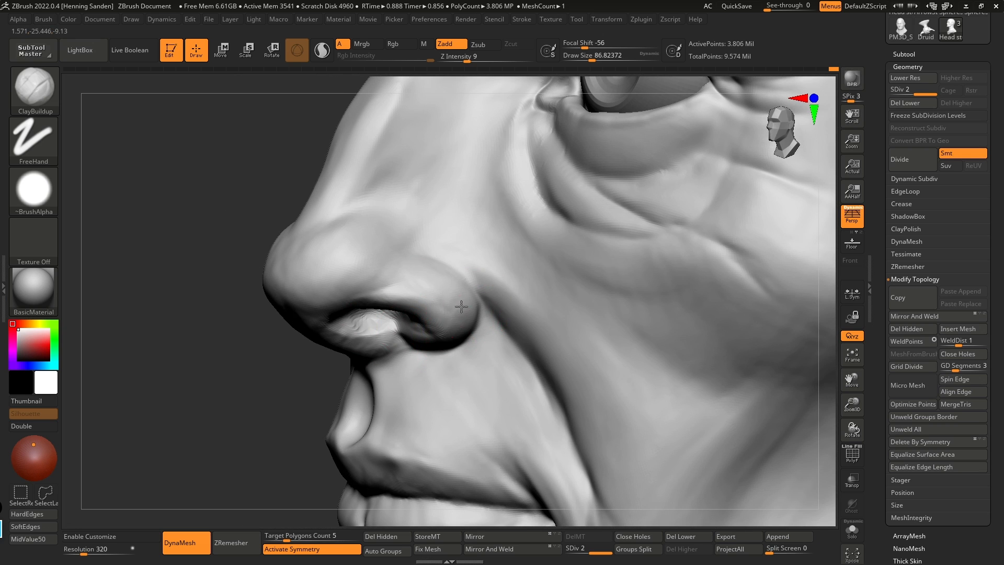
right_drag(394, 283, 396, 261)
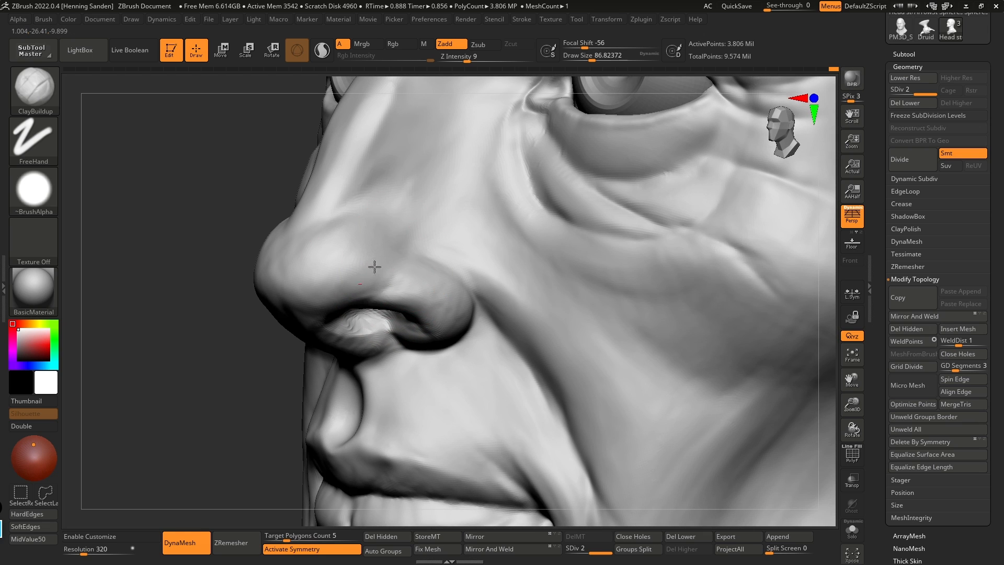
right_drag(299, 269, 287, 292)
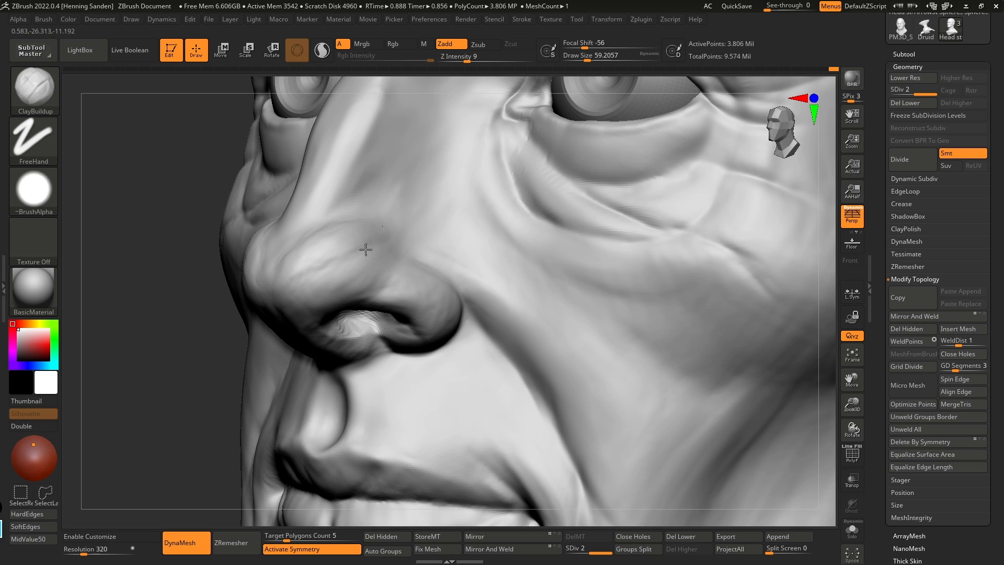
drag(339, 241, 319, 274)
mouse_move(319, 274)
ctrl+right_down()
mouse_move(314, 251)
mouse_move(370, 289)
mouse_move(421, 296)
mouse_move(304, 292)
mouse_move(316, 329)
mouse_move(335, 272)
mouse_move(443, 284)
ctrl+right_up()
mouse_move(333, 298)
right_down()
mouse_move(331, 274)
mouse_move(332, 294)
right_up()
Step: Build up the cheek beside the nasolabial fold with ClayBuildup at draw sizes of about 68 and 90
key(b)
key(m)
key(v)
key(b)
key(c)
key(b)
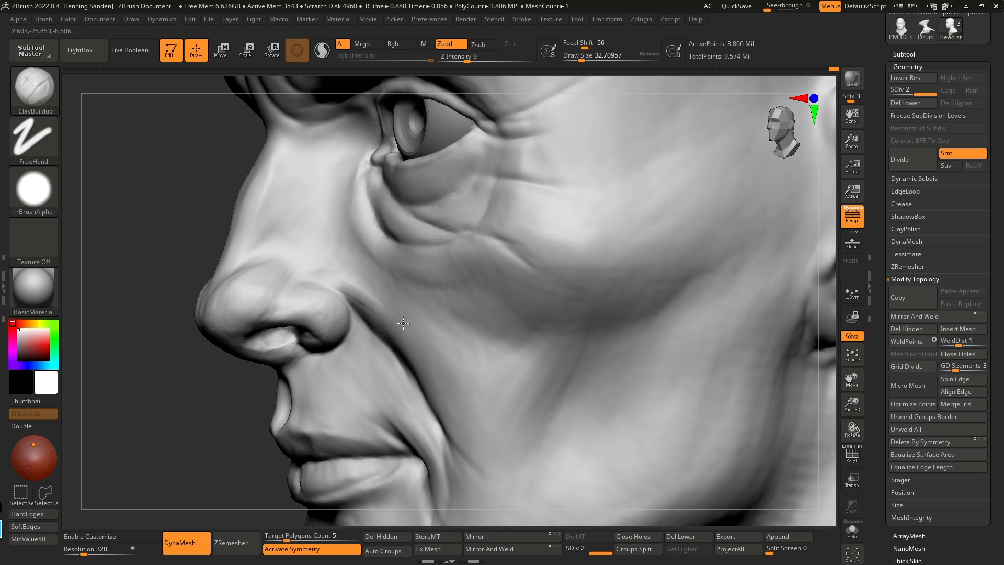
right_drag(392, 319, 410, 332)
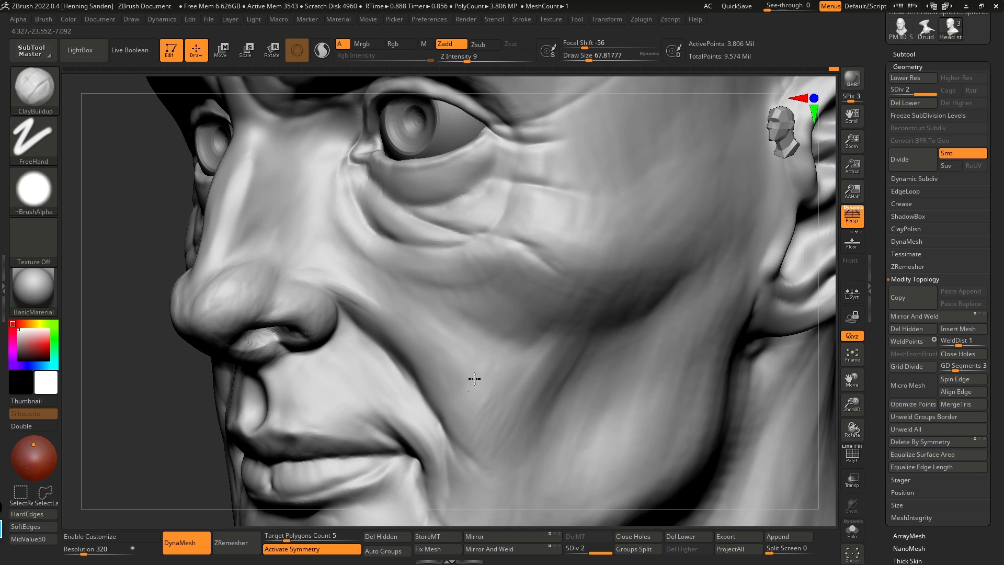
right_drag(427, 376, 502, 378)
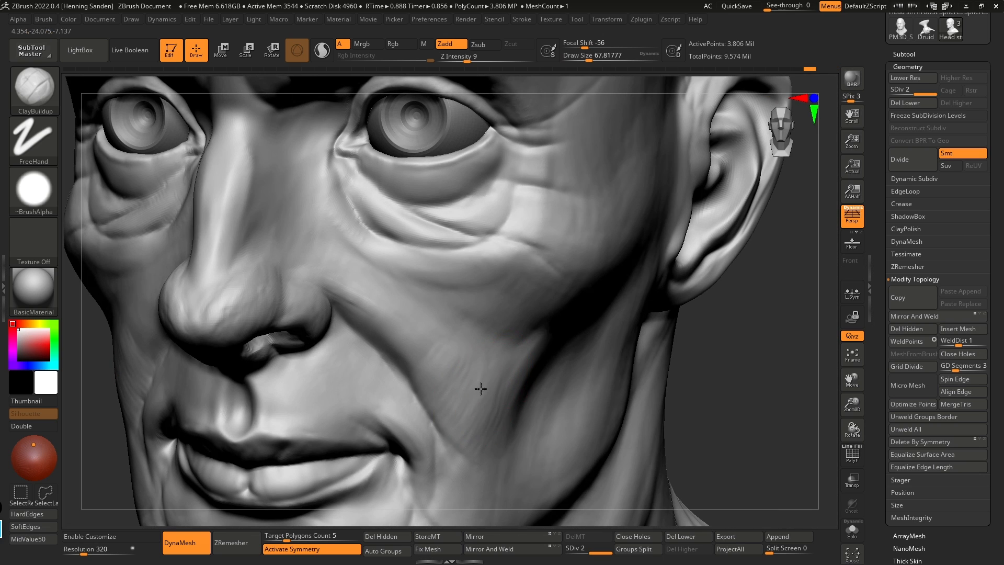
key(s)
drag(501, 370, 505, 371)
drag(529, 326, 488, 410)
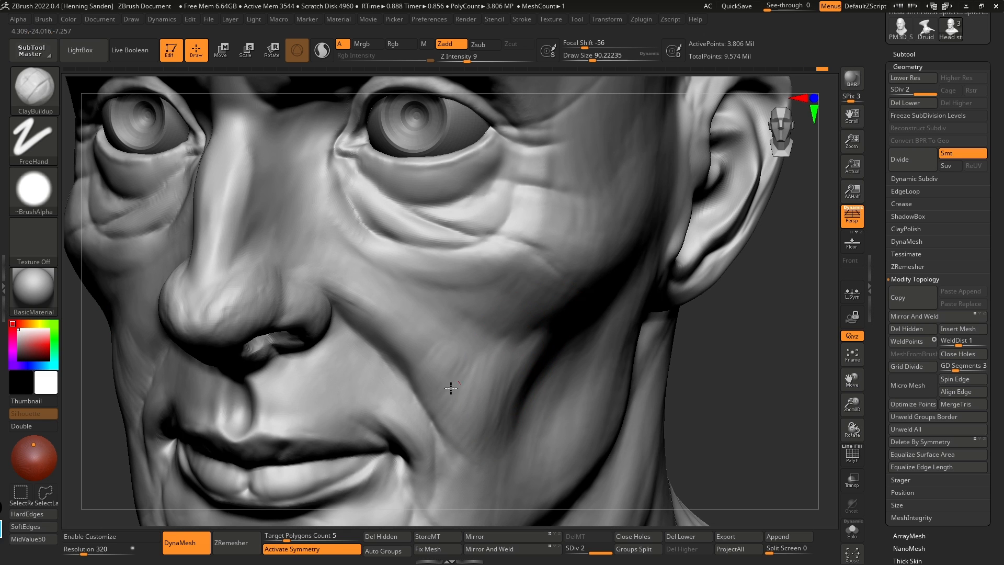
Step: Build up and smooth the nasolabial fold from the nostril down towards the mouth corner with ClayBuildup
drag(371, 338, 390, 356)
right_drag(455, 366, 406, 359)
shift+drag(406, 359, 375, 336)
key(s)
drag(342, 304, 408, 386)
right_drag(432, 385, 445, 385)
key(s)
drag(436, 356, 363, 355)
right_drag(361, 365, 393, 369)
Step: Add surface form between the nose and the upper lip with ClayBuildup at a draw size of about 54
key(s)
drag(352, 410, 331, 432)
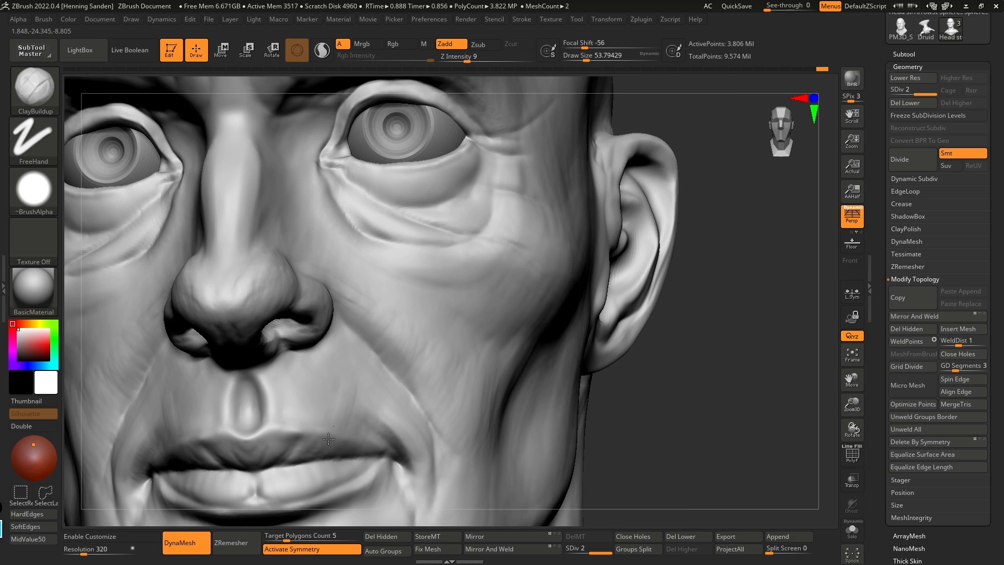
drag(305, 398, 284, 399)
mouse_move(284, 399)
right_down()
mouse_move(281, 372)
mouse_move(376, 355)
mouse_move(372, 369)
right_up()
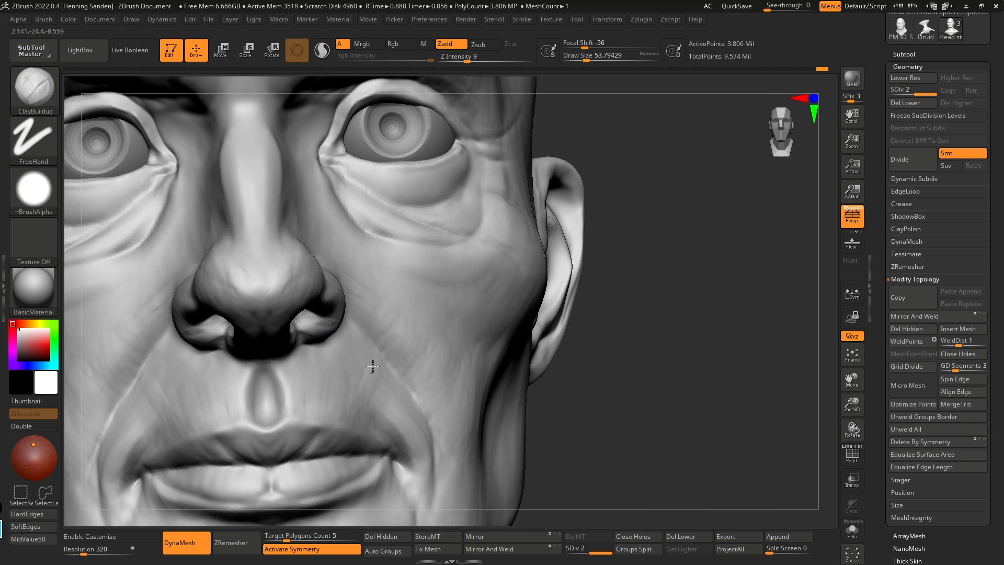
right_drag(310, 382, 394, 392)
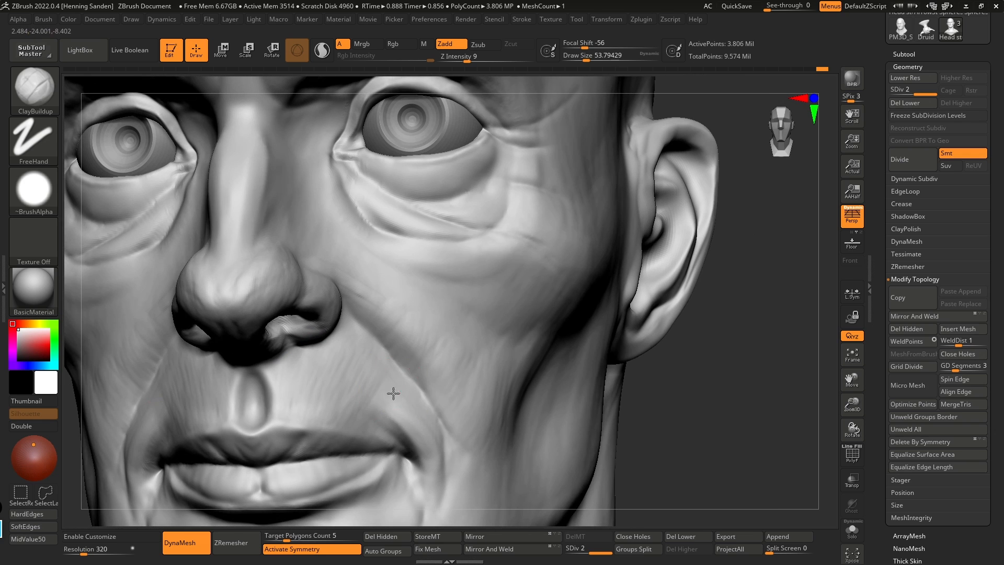
right_drag(397, 427, 410, 410)
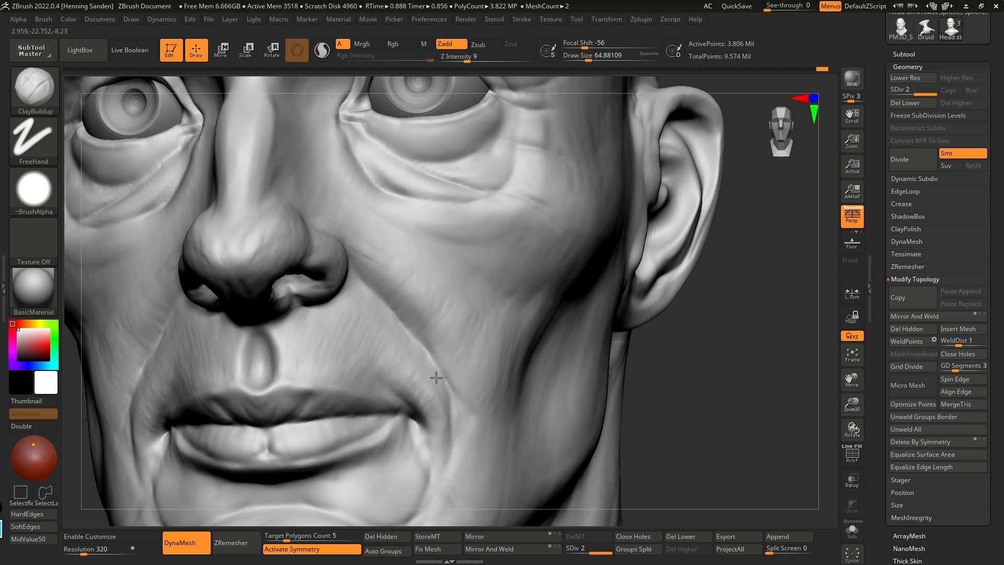
Step: Shape the mouth corner and the skin beside it with ClayBuildup at a draw size of about 65
right_drag(430, 412, 425, 420)
drag(432, 424, 418, 411)
right_drag(430, 424, 457, 429)
mouse_move(447, 425)
mouse_down()
mouse_move(438, 437)
mouse_move(418, 424)
mouse_up()
right_drag(426, 444, 446, 417)
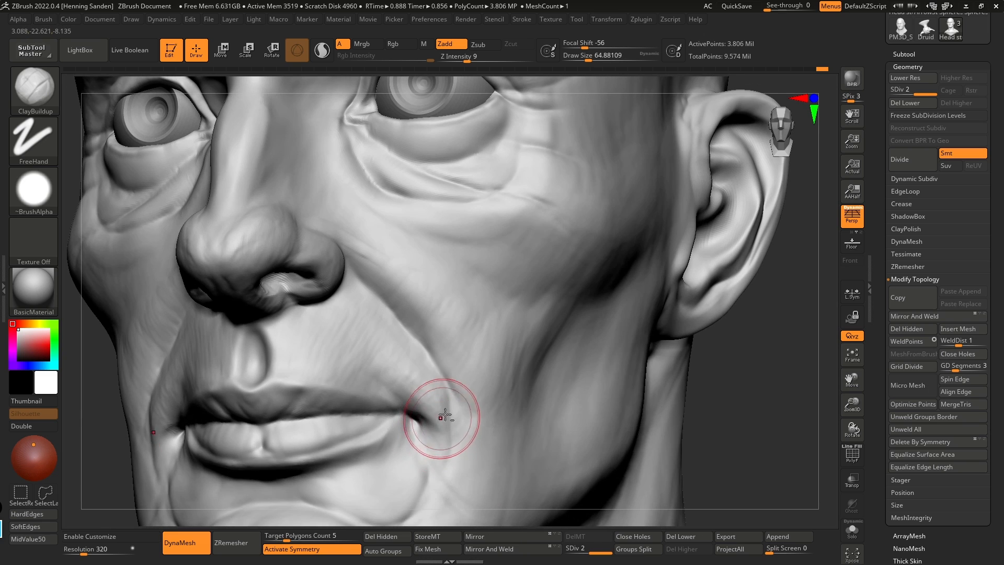
Step: Build up the cheek next to the lower nasolabial fold with ClayBuildup at a draw size of about 77
mouse_move(404, 331)
ctrl+right_down()
mouse_move(392, 302)
mouse_move(413, 378)
ctrl+right_up()
key(s)
drag(413, 378, 407, 376)
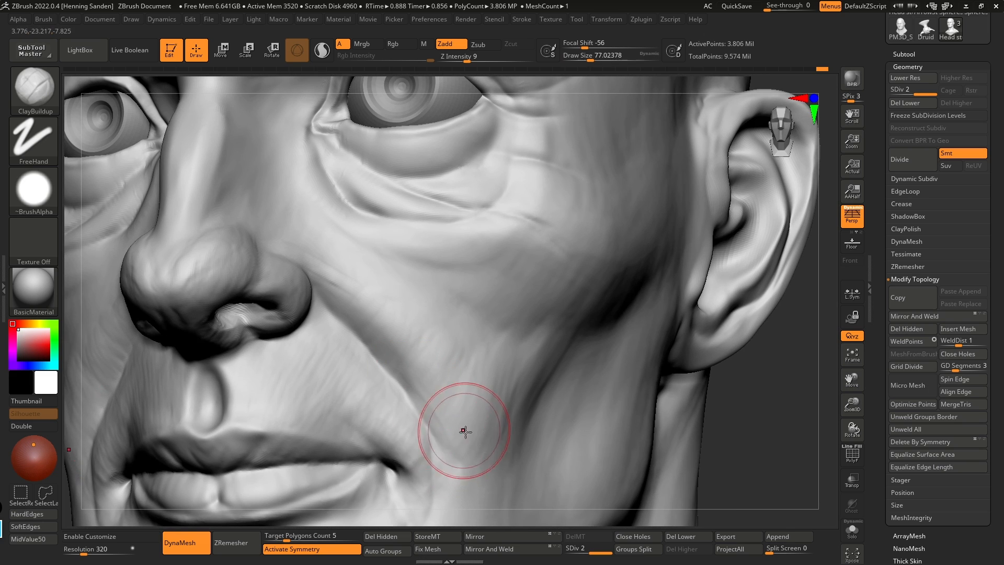
Step: Reposition the middle of the nasolabial fold with the Move brush at a draw size of about 87
key(b)
key(m)
key(v)
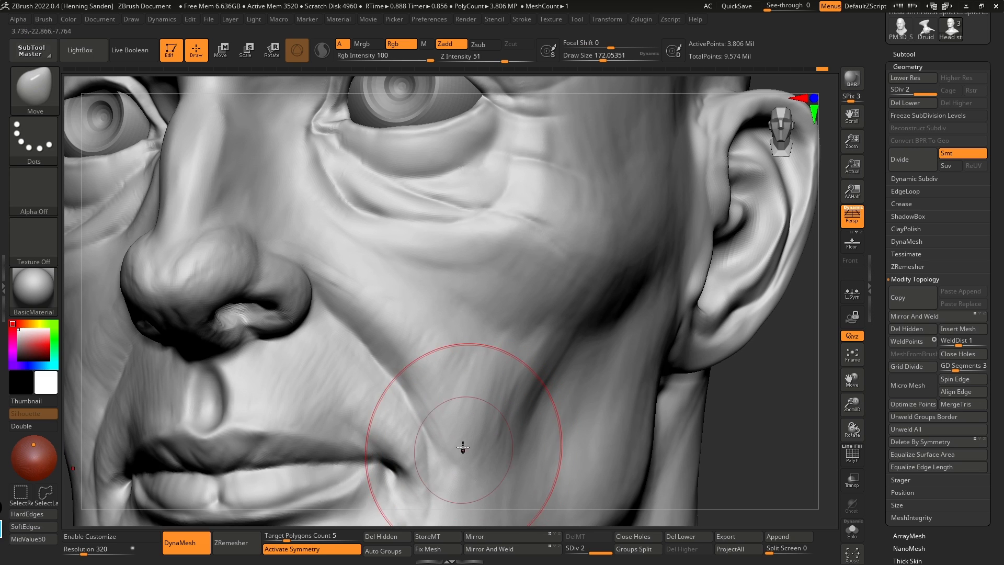
key(s)
drag(372, 369, 360, 369)
drag(381, 370, 368, 364)
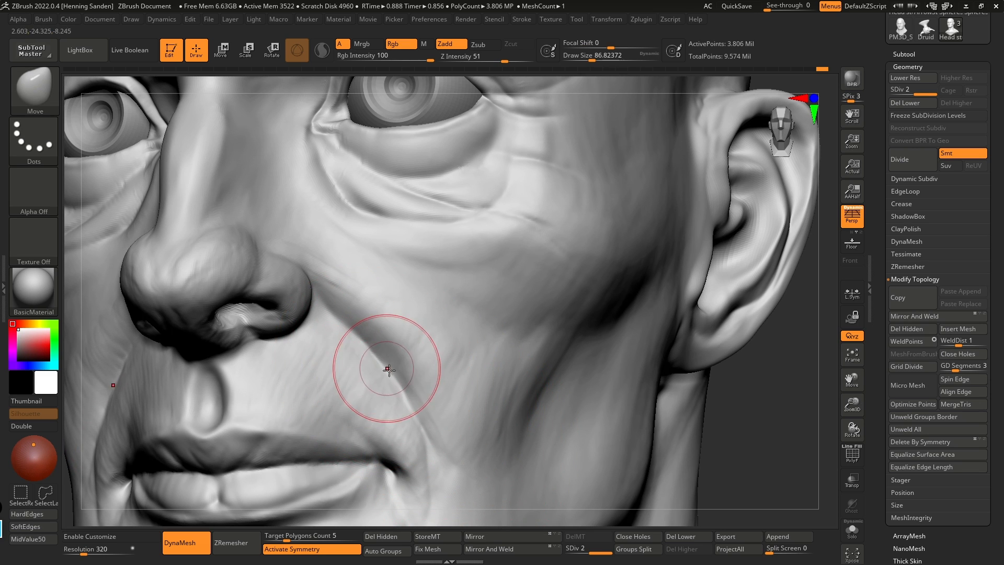
right_drag(388, 369, 350, 345)
drag(349, 342, 347, 330)
right_drag(347, 330, 386, 351)
Step: Refine the nasolabial fold and the area beside the mouth from several angles, ending with ClayBuildup at a draw size of about 49
key(s)
drag(386, 353, 402, 355)
drag(444, 430, 437, 424)
drag(387, 343, 383, 349)
key(s)
drag(386, 351, 318, 329)
right_drag(317, 330, 271, 334)
key(s)
drag(270, 333, 242, 327)
mouse_move(240, 327)
right_down()
mouse_move(272, 305)
mouse_move(258, 320)
right_up()
key(1)
key(2)
mouse_move(258, 322)
mouse_down()
mouse_move(276, 325)
mouse_move(256, 327)
mouse_up()
mouse_move(285, 331)
right_down()
mouse_move(287, 305)
mouse_move(281, 314)
right_up()
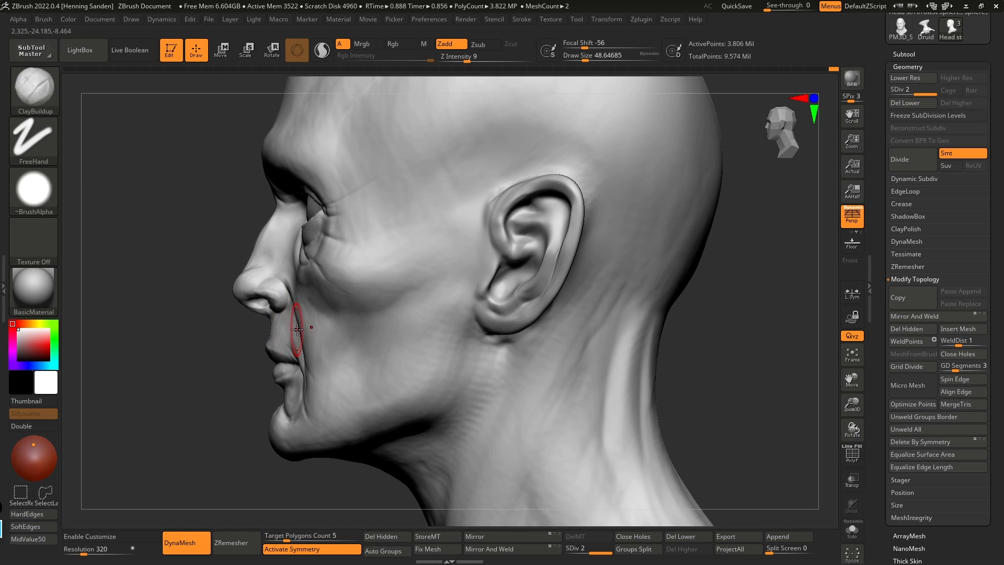
Step: Reshape the front edge of the ear and its lobe in profile with the Move brush at a draw size of about 108
key(b)
key(m)
key(v)
key(s)
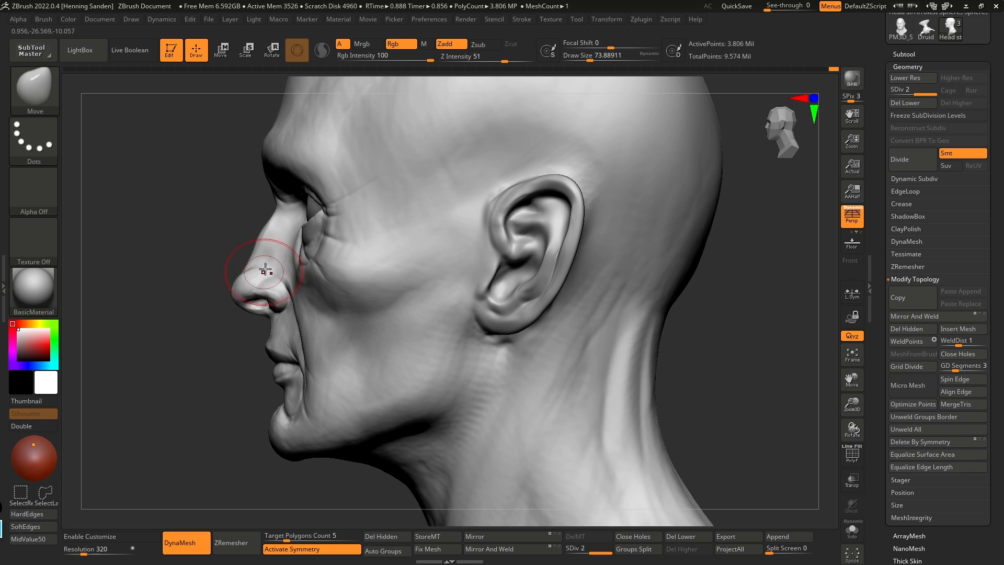
key(s)
drag(526, 210, 509, 209)
drag(541, 258, 549, 268)
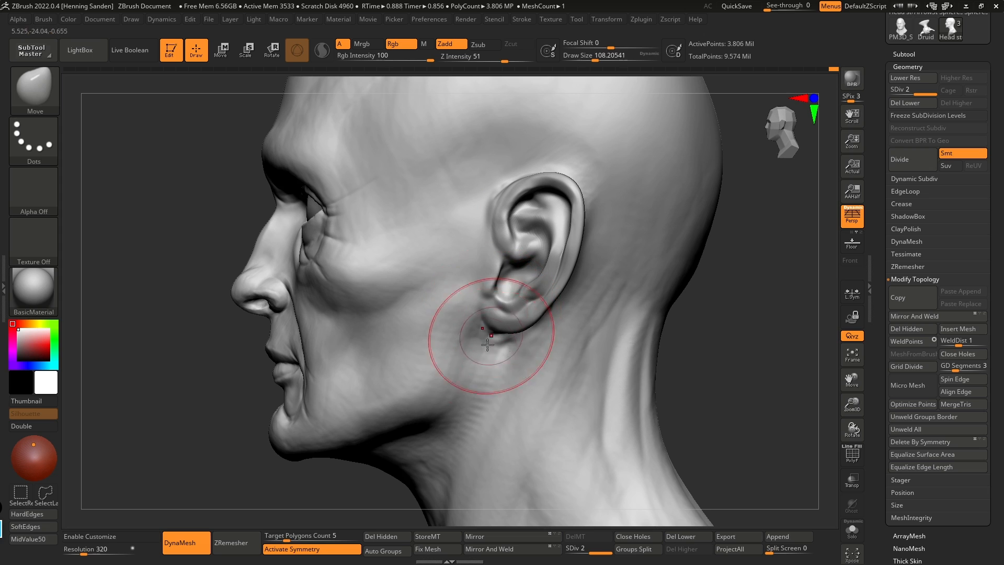
Step: Build up the rear cheek, jaw and cheekbone in front of the ear with ClayBuildup at a draw size of about 97
key(b)
key(d)
key(s)
key(b)
key(c)
key(b)
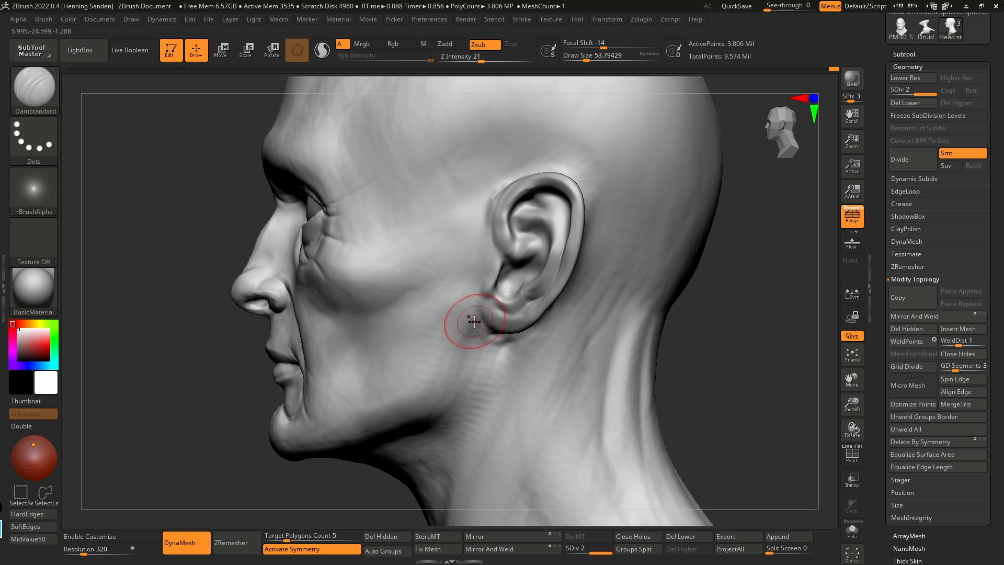
right_drag(417, 405, 453, 364)
key(s)
drag(453, 364, 457, 364)
mouse_move(418, 396)
mouse_down()
mouse_move(456, 339)
mouse_move(451, 347)
mouse_up()
mouse_move(394, 373)
mouse_down()
mouse_move(401, 381)
mouse_move(369, 369)
mouse_up()
right_drag(369, 366, 417, 347)
mouse_move(416, 348)
mouse_down()
mouse_move(405, 305)
mouse_move(385, 321)
mouse_up()
drag(434, 253, 418, 246)
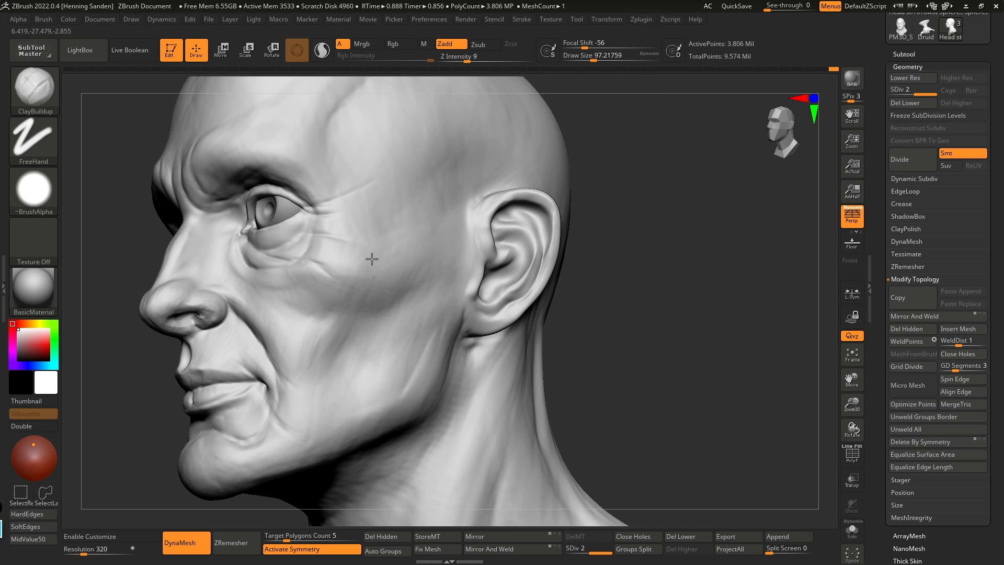
Step: Build up the upper eyelid fold below the outer brow with ClayBuildup at a draw size of about 62
key(s)
drag(336, 226, 321, 192)
right_drag(321, 186, 377, 224)
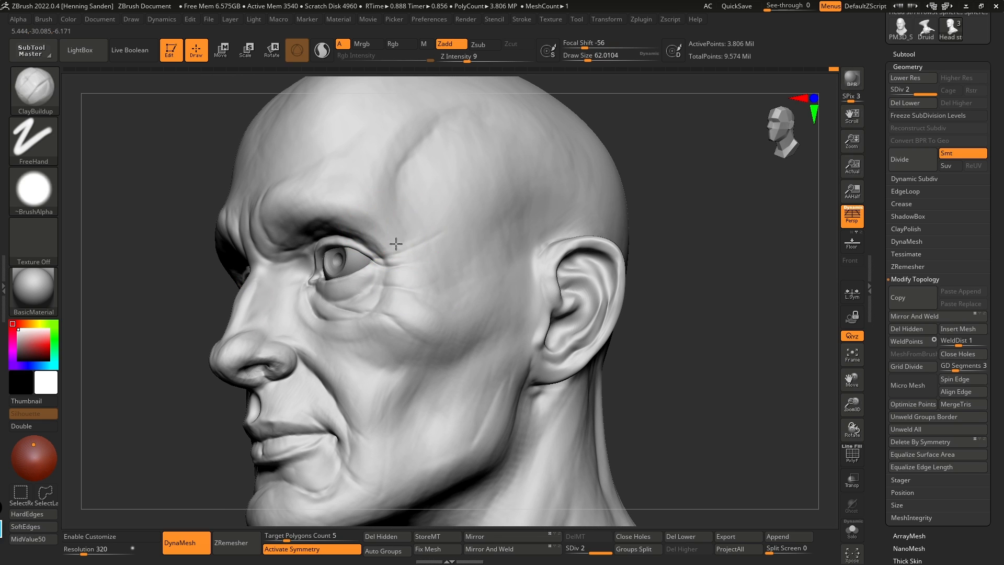
mouse_move(366, 221)
mouse_down()
mouse_move(373, 234)
mouse_move(363, 247)
mouse_up()
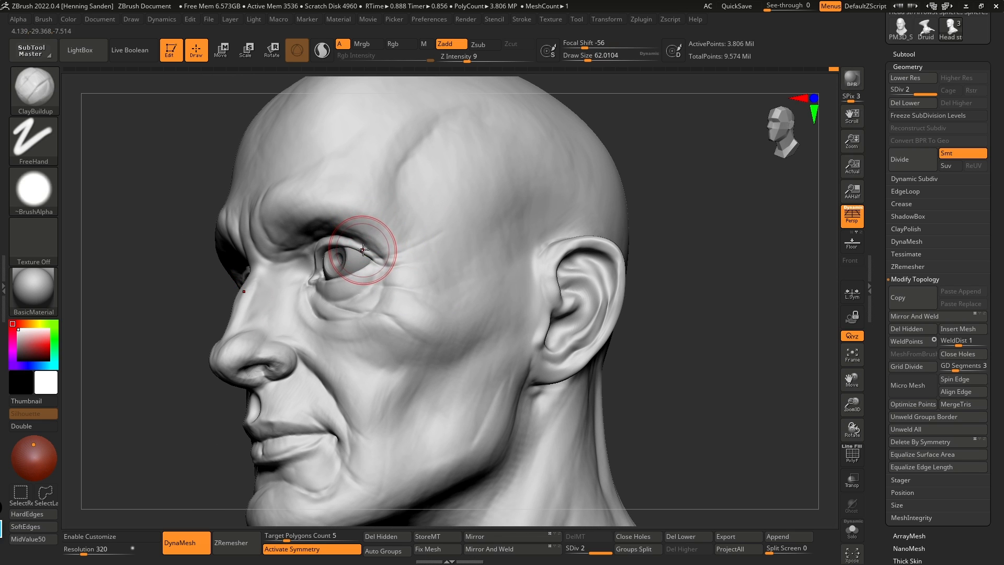
Step: Build up the cheek beside the nose and below the eye bag with ClayBuildup at a draw size of about 37
right_drag(432, 366, 470, 369)
mouse_move(396, 365)
ctrl+right_down()
mouse_move(370, 329)
mouse_move(440, 320)
mouse_move(450, 323)
mouse_move(441, 372)
ctrl+right_up()
key(s)
drag(441, 372, 436, 372)
right_drag(444, 303, 445, 318)
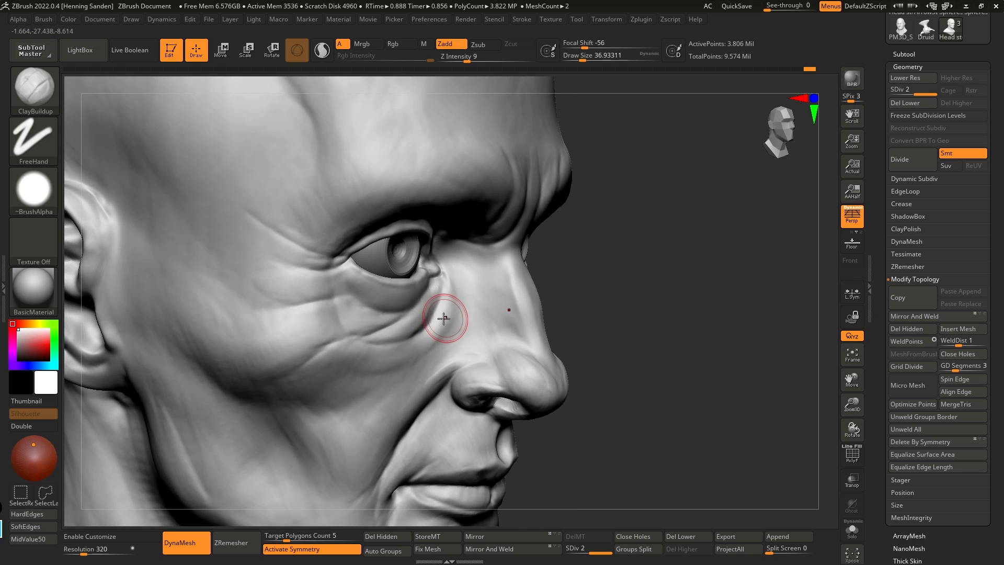
drag(410, 362, 417, 361)
Step: Step down to subdivision level 1 and reshape the cheekbone contour with the Move brush at a draw size of about 120
mouse_move(423, 359)
right_down()
mouse_move(435, 348)
mouse_move(437, 309)
mouse_move(405, 314)
mouse_move(382, 341)
mouse_move(403, 369)
mouse_move(415, 310)
mouse_move(357, 332)
right_up()
key(b)
key(m)
key(v)
key(s)
mouse_move(362, 335)
mouse_down()
mouse_move(371, 334)
mouse_move(349, 318)
mouse_up()
key(s)
key(shift+d)
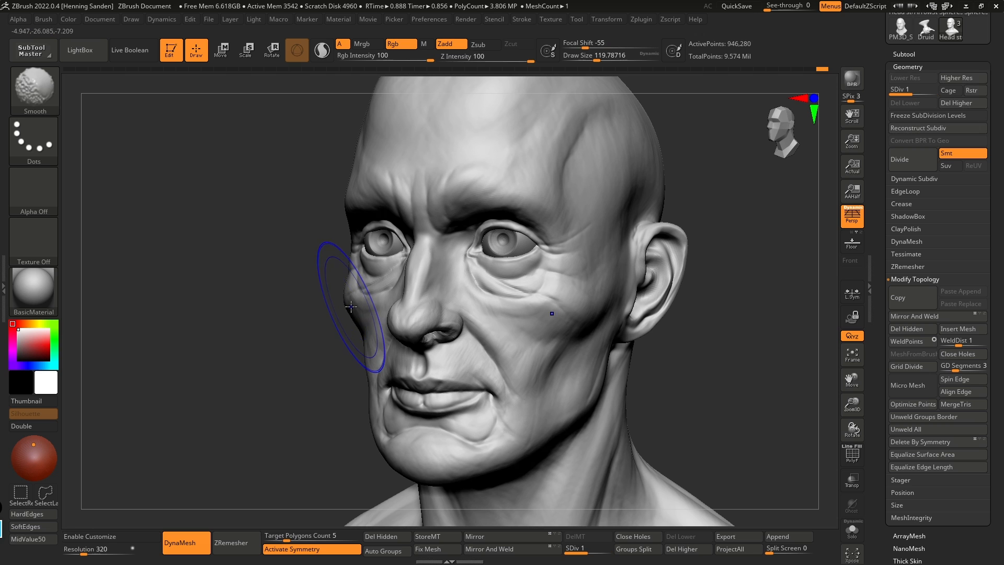
drag(352, 285, 358, 289)
Step: Reshape the cheek and lower face contour in three-quarter view with the Move brush at a draw size of about 101
right_drag(360, 313, 376, 342)
key(s)
drag(370, 347, 375, 347)
mouse_move(390, 347)
right_down()
mouse_move(371, 349)
mouse_move(491, 352)
mouse_move(489, 370)
mouse_move(488, 359)
right_up()
drag(474, 434, 464, 425)
mouse_move(466, 419)
ctrl+right_down()
mouse_move(462, 368)
mouse_move(408, 361)
mouse_move(406, 384)
ctrl+right_up()
key(s)
drag(406, 385, 390, 375)
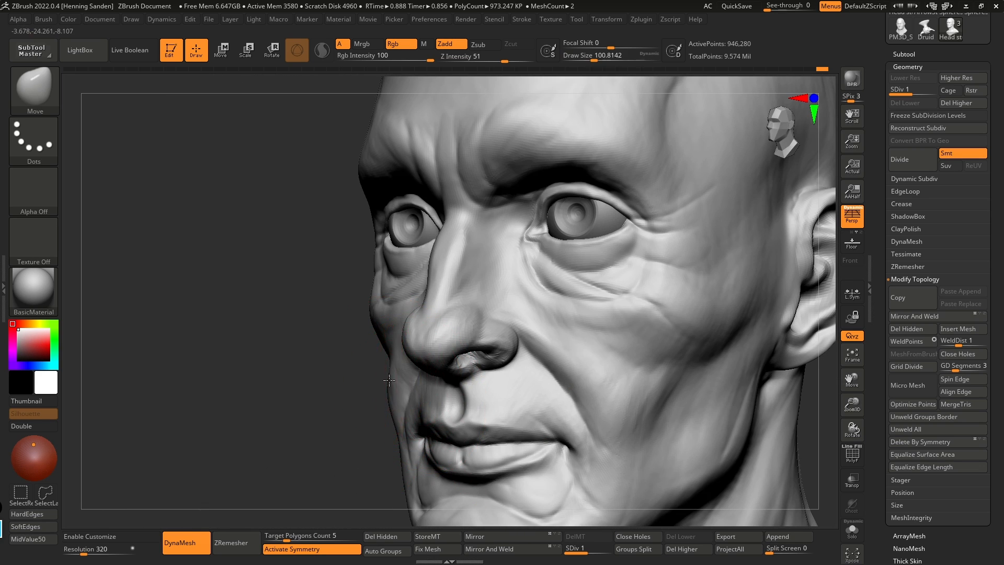
drag(376, 324, 372, 319)
Step: Adjust the outline of the outer brow and temple with the Move brush at a draw size of about 94
mouse_move(357, 204)
alt+right_down()
mouse_move(365, 275)
mouse_move(366, 262)
alt+right_up()
key(s)
drag(366, 260, 377, 264)
right_drag(349, 257, 370, 251)
key(s)
drag(370, 251, 373, 249)
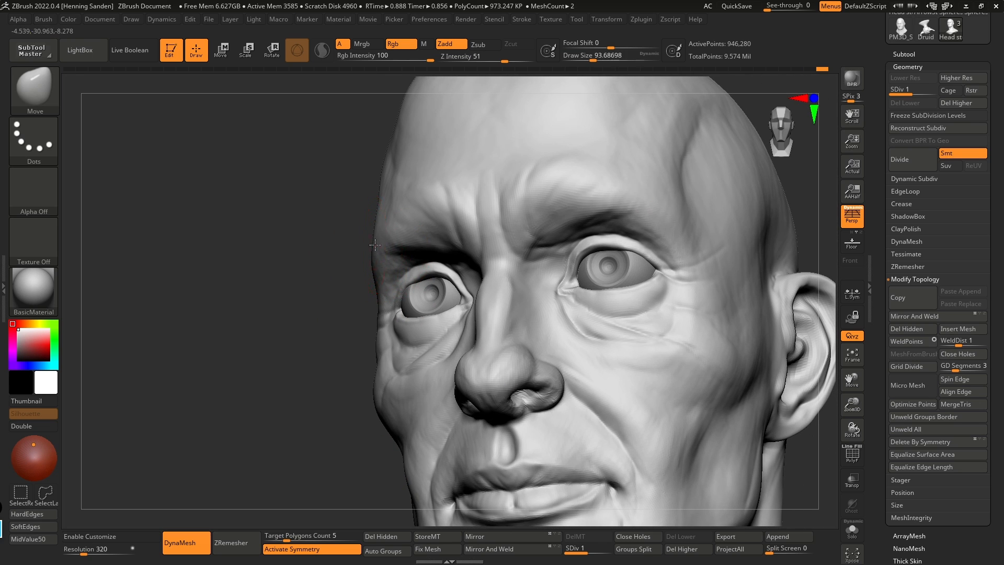
right_drag(375, 244, 399, 205)
key(s)
drag(399, 205, 410, 202)
Step: Reshape the back of the skull in profile with the Move brush at draw sizes of about 305 and 293
mouse_move(412, 207)
right_down()
mouse_move(460, 178)
mouse_move(538, 162)
right_up()
key(s)
drag(538, 162, 587, 151)
mouse_move(588, 150)
ctrl+right_down()
mouse_move(584, 184)
mouse_move(601, 178)
mouse_move(567, 235)
ctrl+right_up()
mouse_move(567, 234)
alt+right_down()
mouse_move(525, 273)
mouse_move(529, 265)
mouse_move(500, 267)
alt+right_up()
key(s)
click(527, 284)
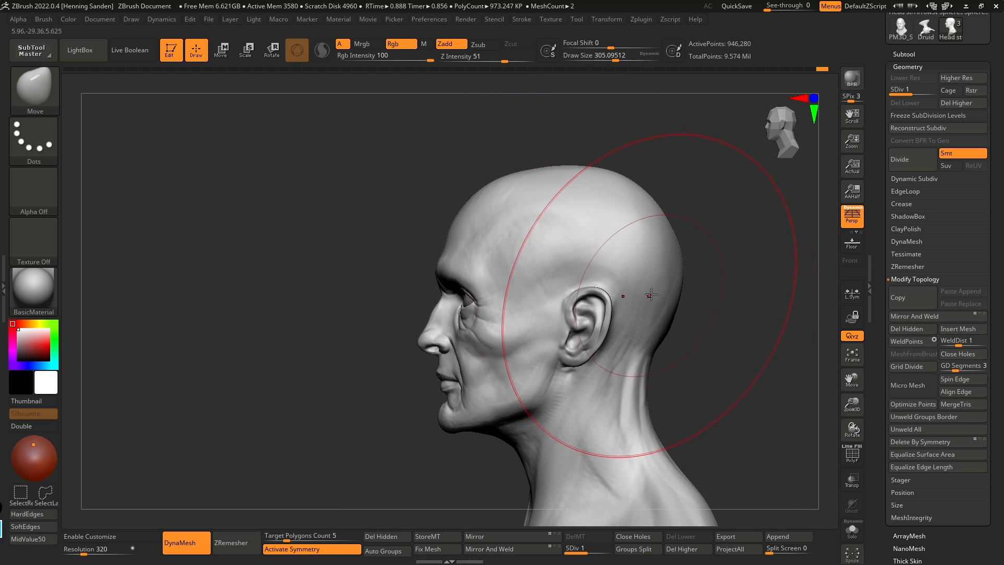
drag(649, 295, 636, 299)
key(s)
click(546, 320)
alt+right_drag(512, 297, 434, 305)
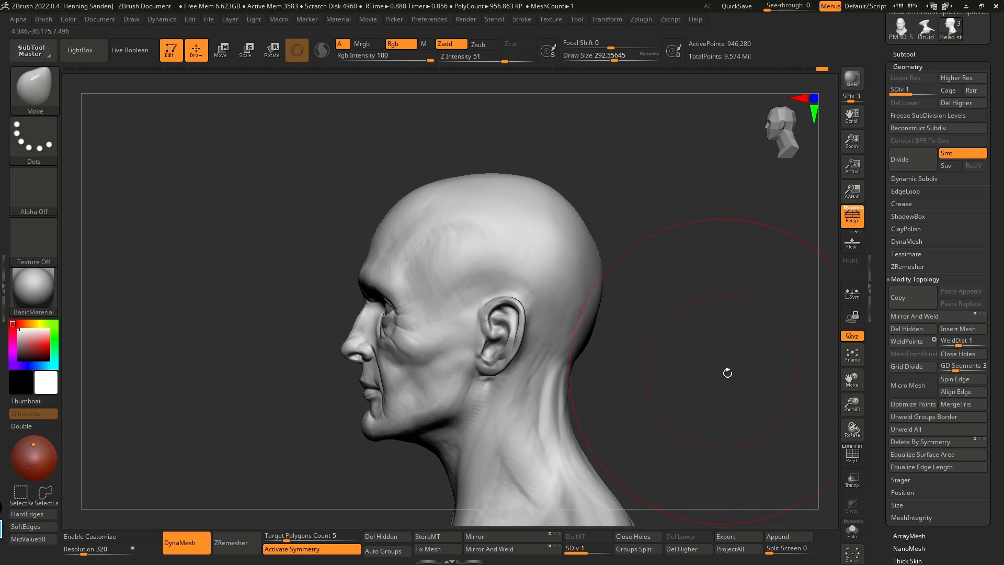
Step: Annotate the skull's profile with a pink outline from the brow over the crown to the nape
key(ctrl+shift+1)
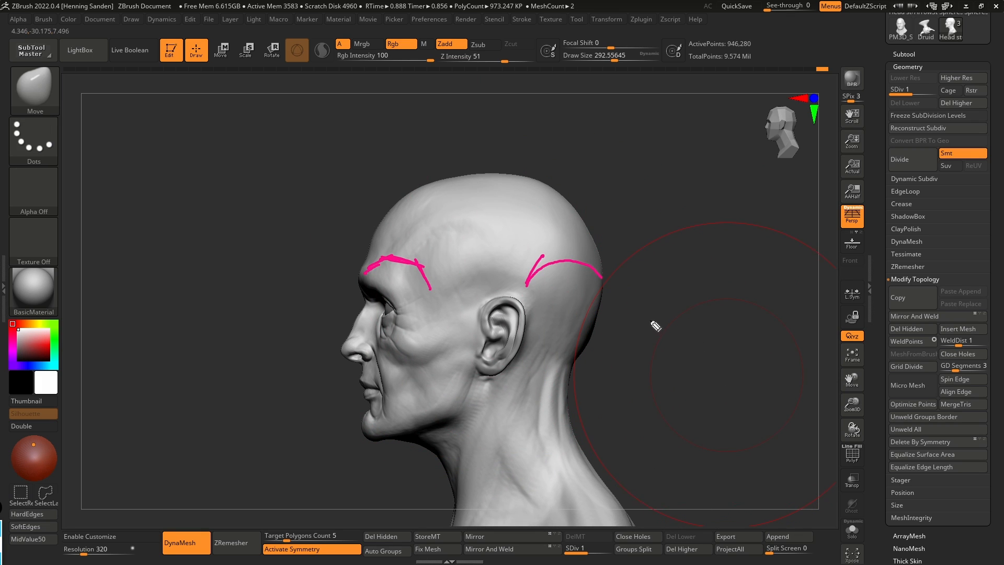
key(ctrl+shift+7)
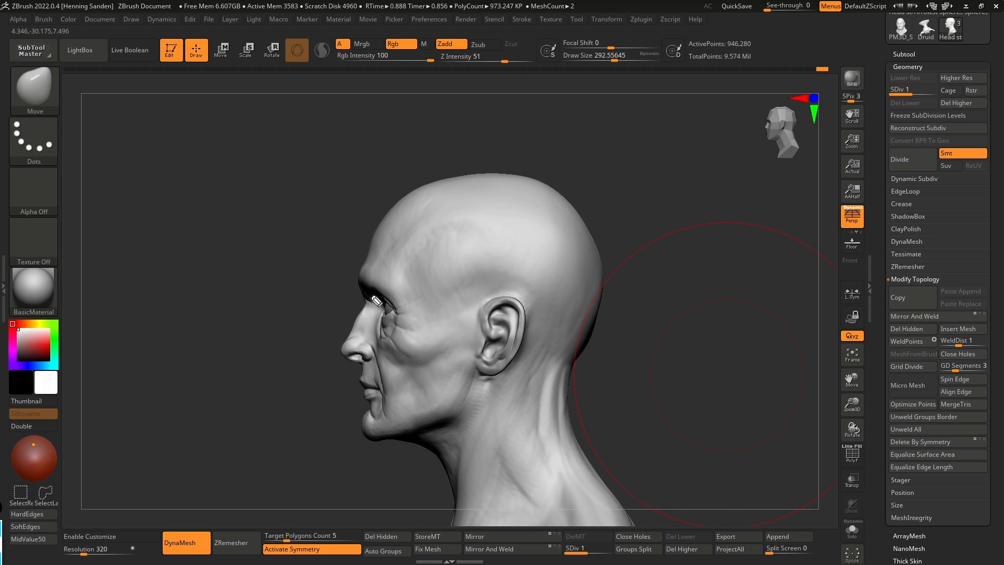
mouse_move(364, 301)
mouse_down()
mouse_move(359, 276)
mouse_move(401, 183)
mouse_move(471, 178)
mouse_move(586, 212)
mouse_move(586, 349)
mouse_up()
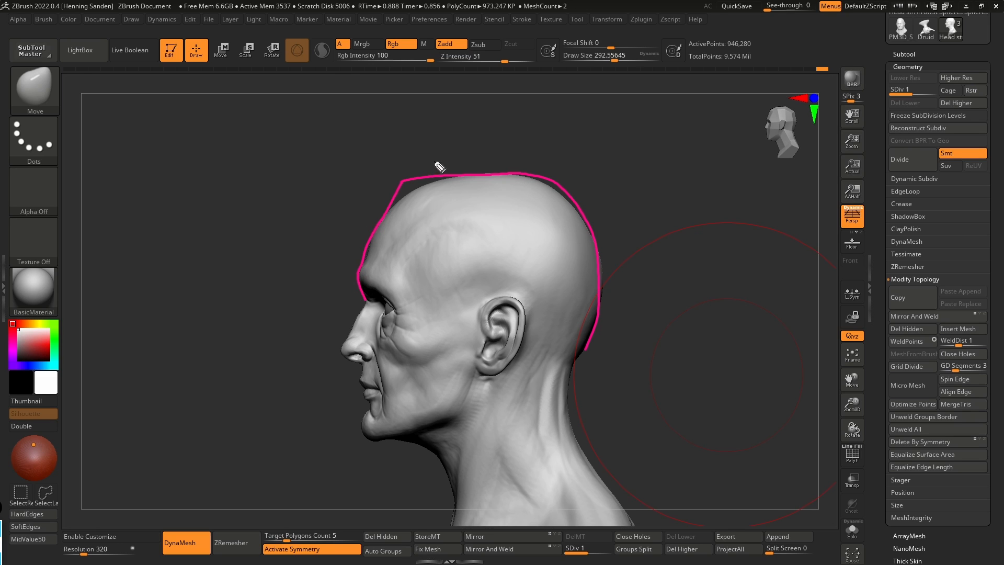
mouse_move(487, 284)
mouse_down()
mouse_move(473, 250)
mouse_move(487, 285)
mouse_up()
key(ctrl+z)
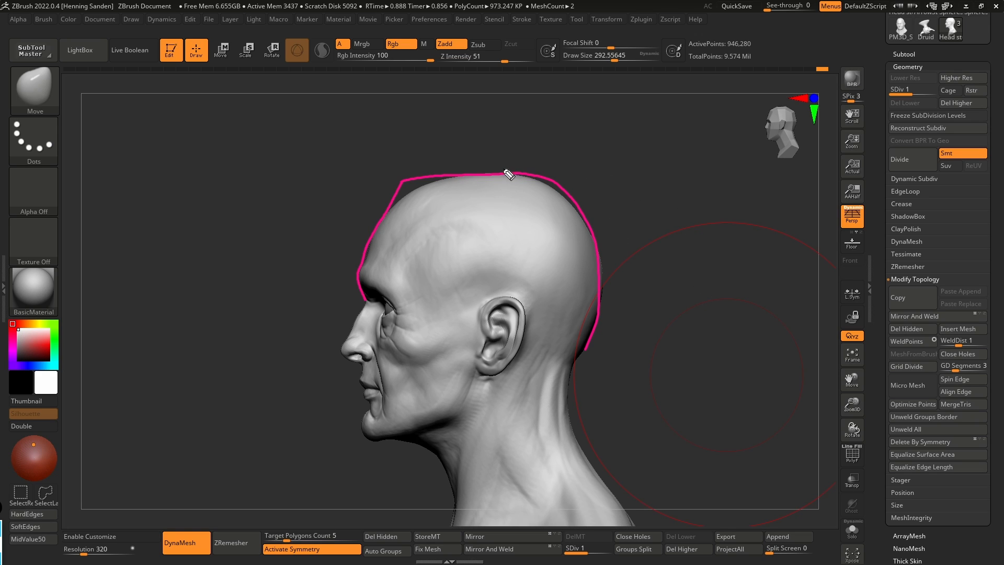
Step: Add annotation lines pointing at the rounded back and rear crown of the skull
drag(727, 252, 606, 230)
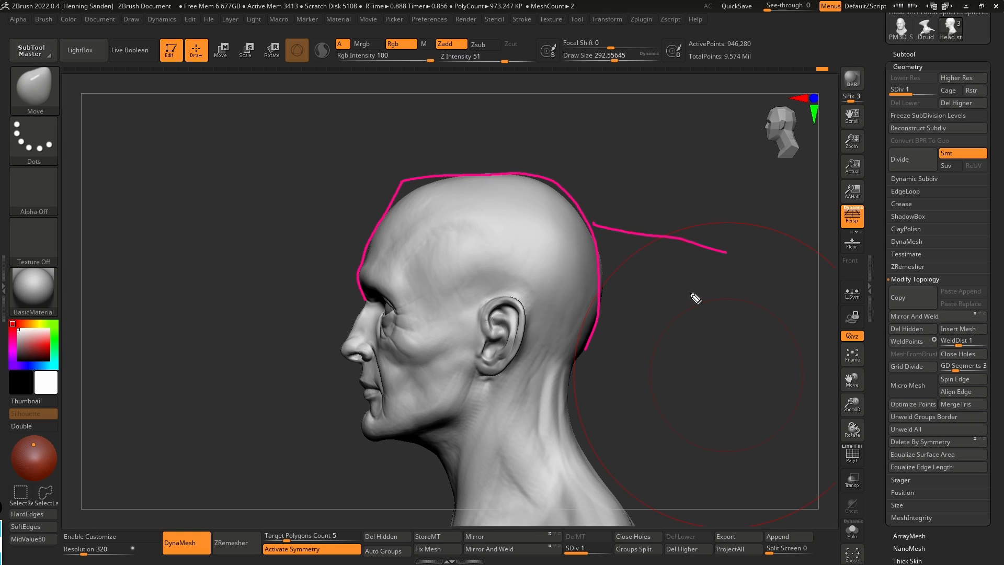
drag(684, 293, 605, 236)
drag(657, 336, 607, 285)
drag(649, 361, 605, 307)
drag(654, 223, 560, 184)
drag(595, 173, 534, 164)
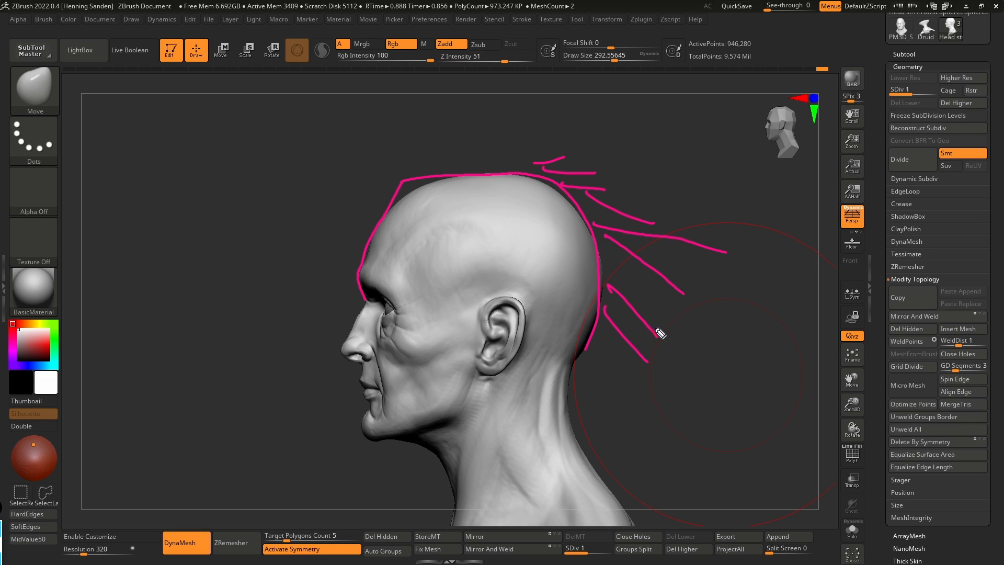
drag(776, 398, 654, 320)
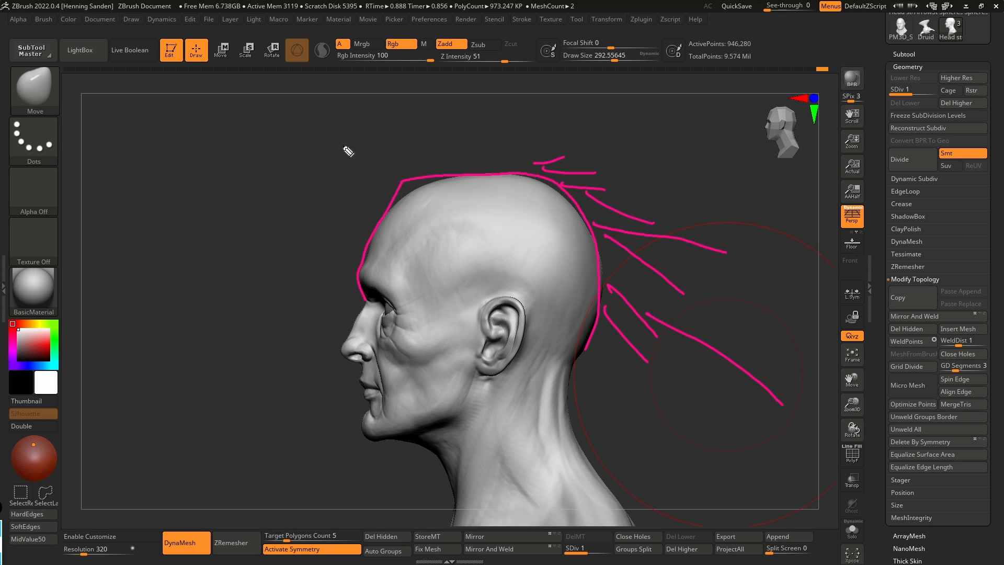
Step: Mark the angular front corner of the skull outline with arrows and clear all annotations
drag(313, 127, 394, 169)
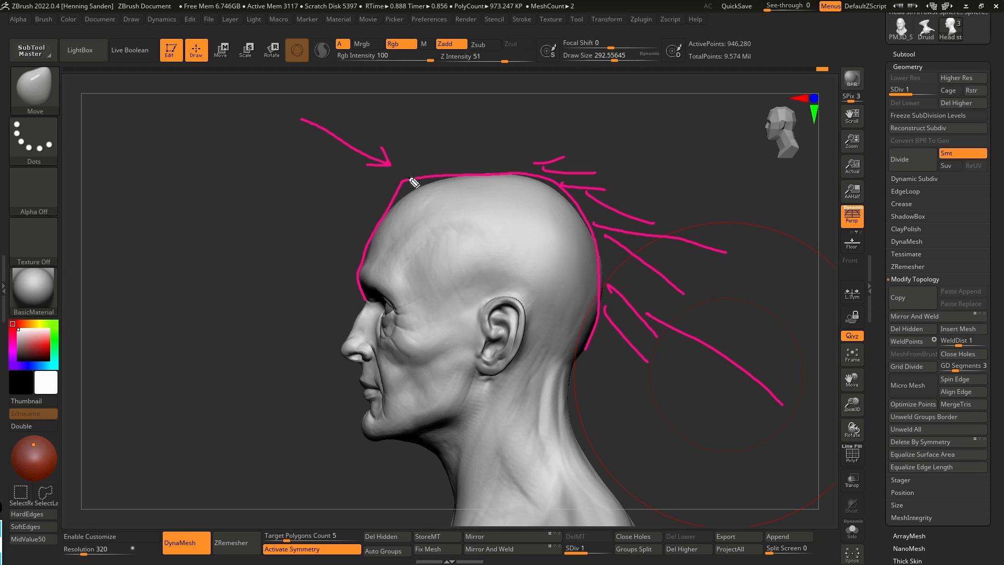
drag(296, 147, 387, 194)
key(ctrl+z)
drag(307, 160, 378, 180)
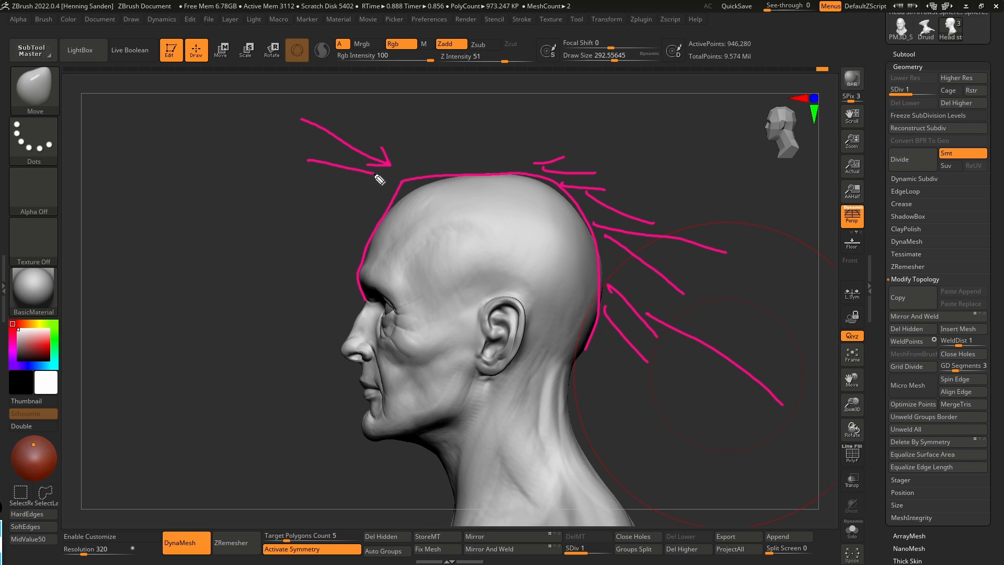
drag(403, 122, 402, 165)
drag(396, 147, 408, 148)
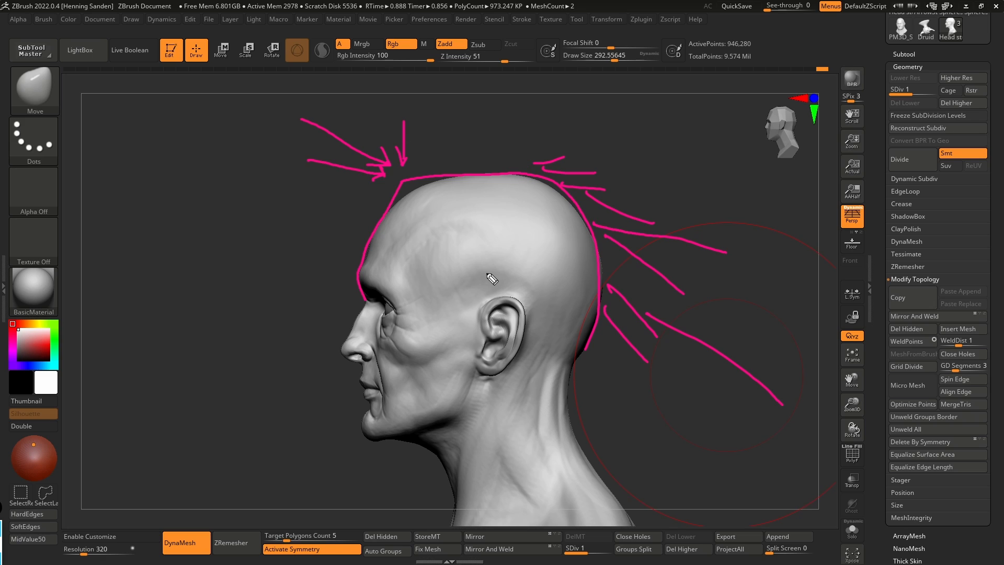
key(Delete)
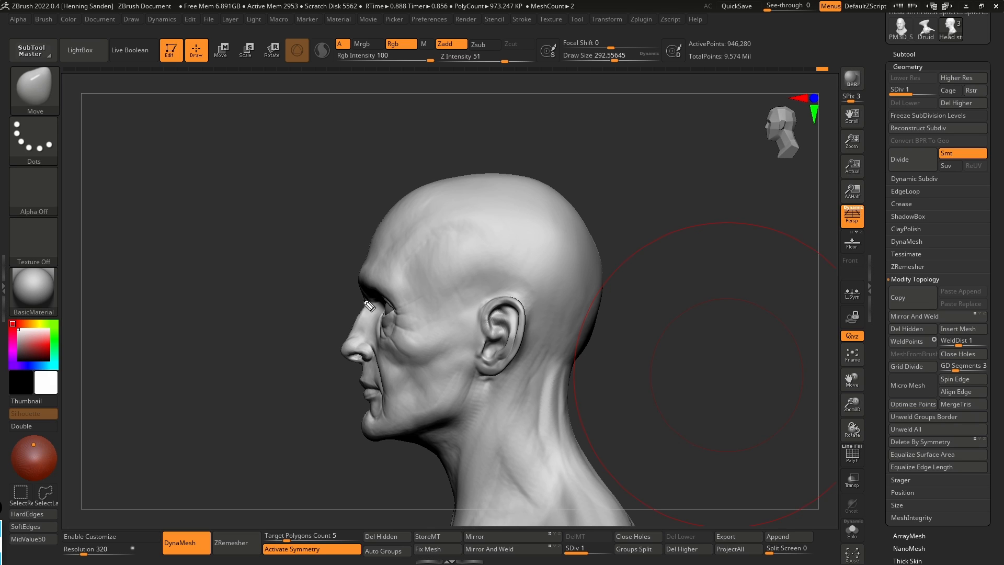
Step: Trace the head profile from brow to neck, mark the rear crown corner, and leave annotation mode
mouse_move(366, 303)
mouse_down()
mouse_move(371, 251)
mouse_move(442, 187)
mouse_move(510, 180)
mouse_move(552, 197)
mouse_move(587, 254)
mouse_move(579, 467)
mouse_up()
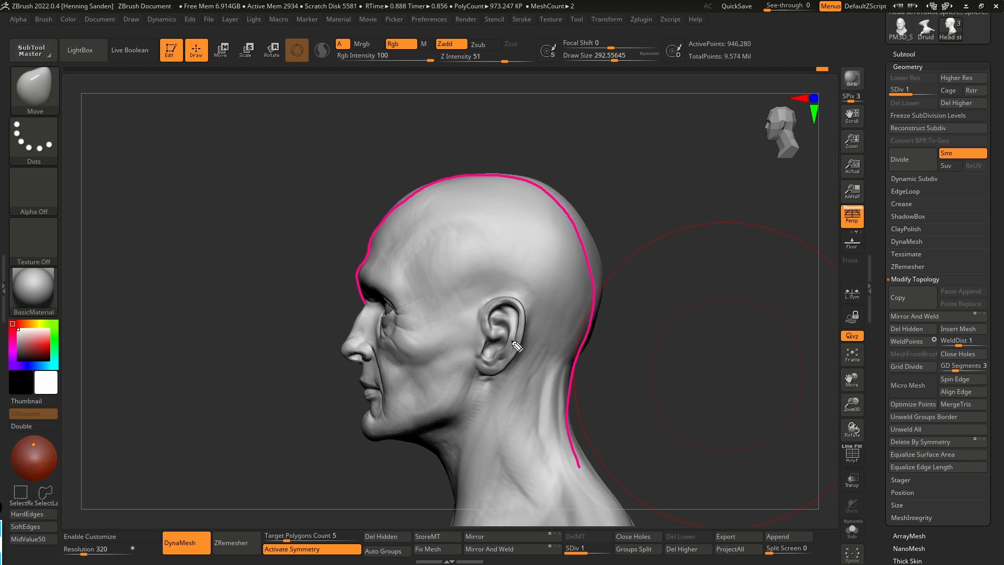
mouse_move(506, 171)
mouse_down()
mouse_move(560, 190)
mouse_move(565, 208)
mouse_move(554, 180)
mouse_move(507, 182)
mouse_up()
mouse_move(313, 197)
mouse_down()
mouse_move(348, 145)
mouse_move(388, 157)
mouse_move(361, 186)
mouse_up()
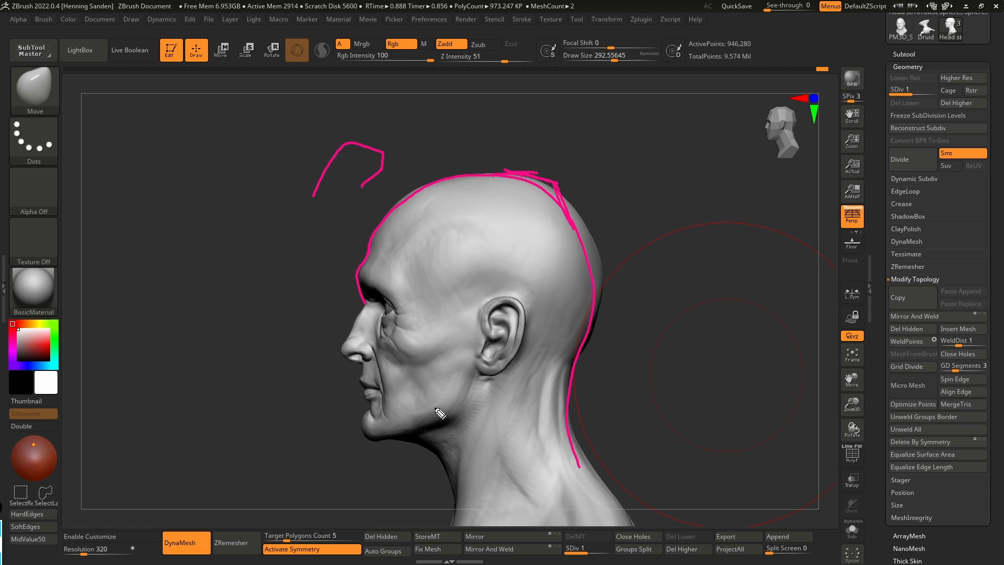
key(Escape)
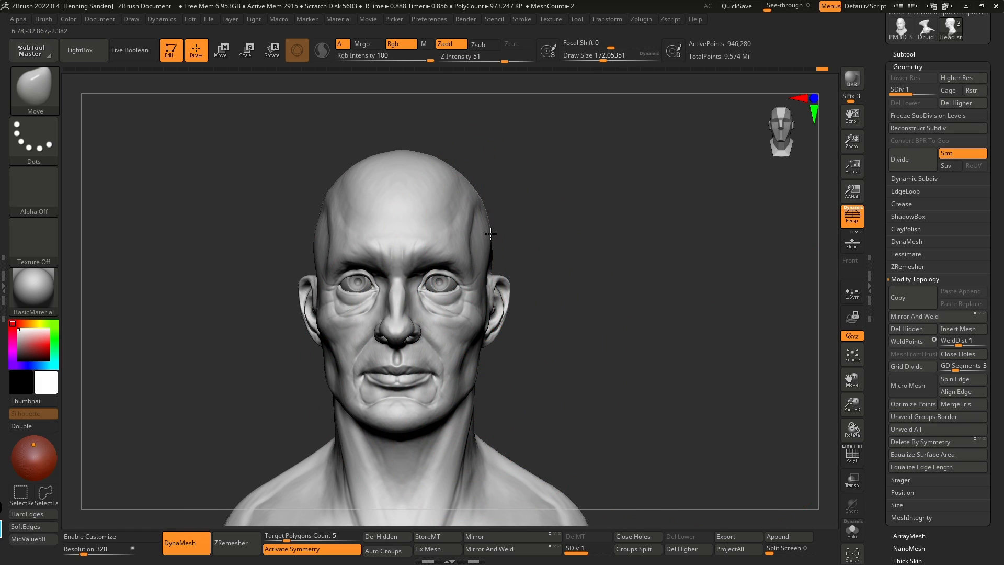
Step: Build up the upper nasolabial fold beside the nostril with ClayBuildup at a draw size of about 51
key(s)
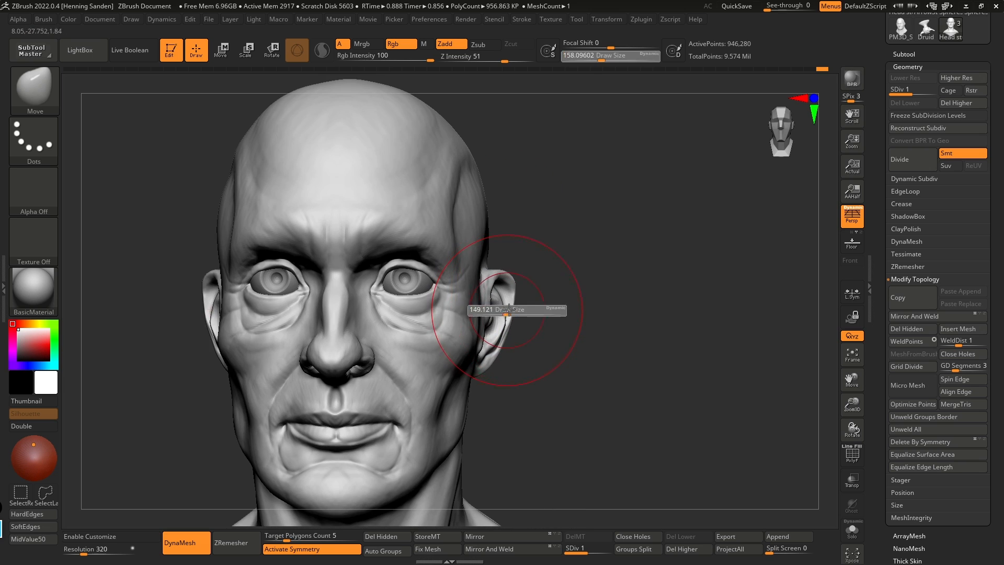
drag(509, 310, 504, 310)
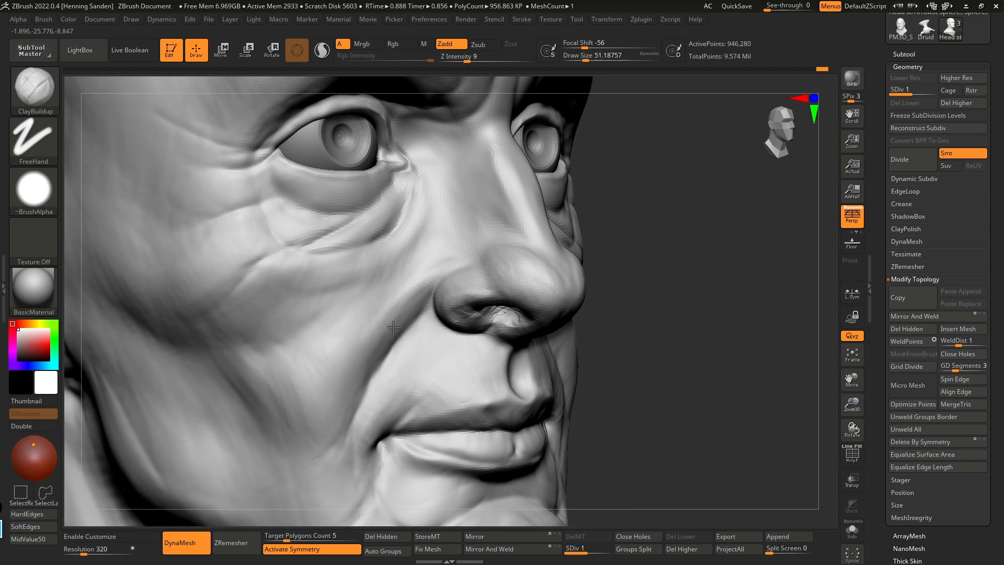
drag(393, 327, 372, 360)
Step: Build up the lower cheek beside the mouth and down to the chin with ClayBuildup at a draw size of about 90
ctrl+right_drag(330, 388, 210, 330)
mouse_move(487, 387)
alt+right_down()
mouse_move(523, 314)
mouse_move(508, 332)
mouse_move(489, 313)
alt+right_up()
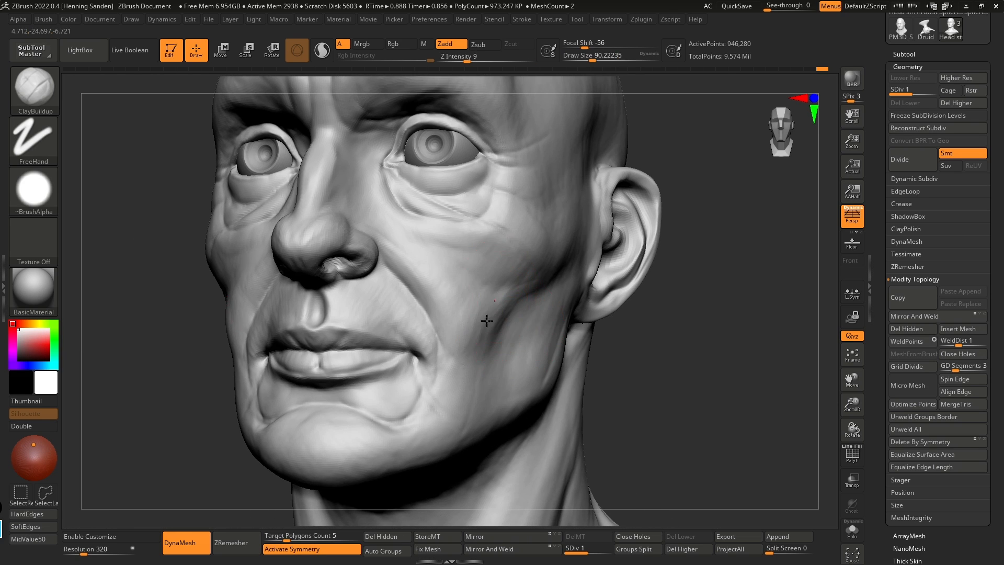
key(s)
mouse_move(469, 337)
mouse_down()
mouse_move(455, 398)
mouse_move(439, 370)
mouse_move(445, 412)
mouse_move(393, 412)
mouse_move(310, 438)
mouse_move(381, 444)
mouse_up()
key(s)
key(s)
key(s)
mouse_move(384, 439)
mouse_down()
mouse_move(340, 440)
mouse_move(366, 445)
mouse_move(455, 395)
mouse_move(424, 431)
mouse_up()
Step: Smooth the top of the nasolabial fold and the area around the nostril, starting at a draw size of about 49
key(shift)
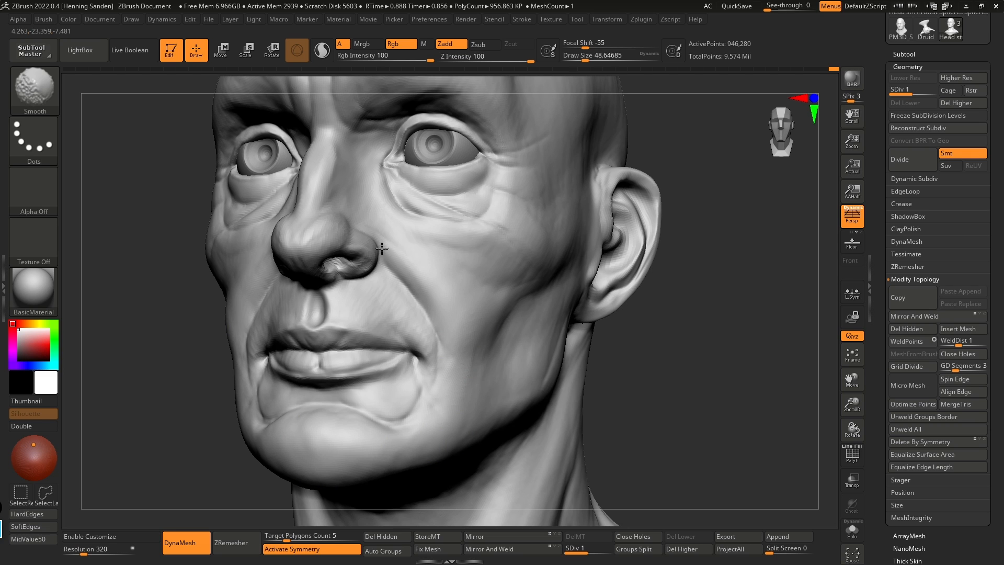
shift+drag(382, 249, 378, 258)
mouse_move(320, 272)
right_down()
mouse_move(390, 289)
mouse_move(382, 302)
right_up()
key(s)
drag(381, 302, 376, 298)
key(shift)
right_drag(376, 302, 405, 301)
key(shift)
shift+drag(318, 309, 309, 323)
right_drag(310, 323, 332, 323)
Step: Reshape the nostril wing and lower edge of the nose in profile with the Move brush
key(b)
key(m)
key(v)
key(s)
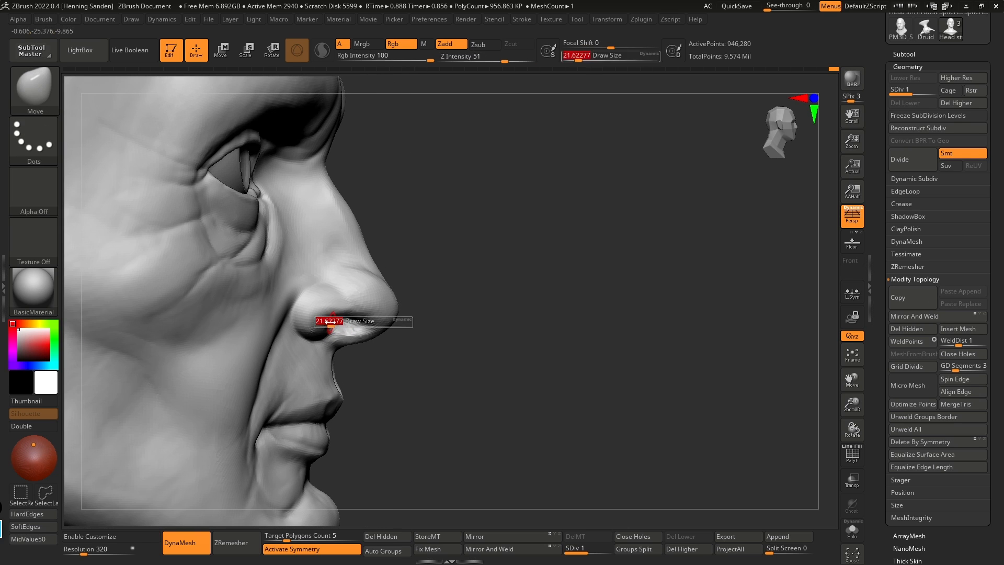
key(s)
mouse_move(321, 319)
mouse_down()
mouse_move(339, 310)
mouse_move(379, 325)
mouse_up()
key(s)
Step: Build up the side of the nose near its tip with ClayBuildup at a draw size of about 74
right_drag(377, 315, 350, 313)
key(b)
key(c)
key(b)
key(s)
drag(394, 307, 391, 307)
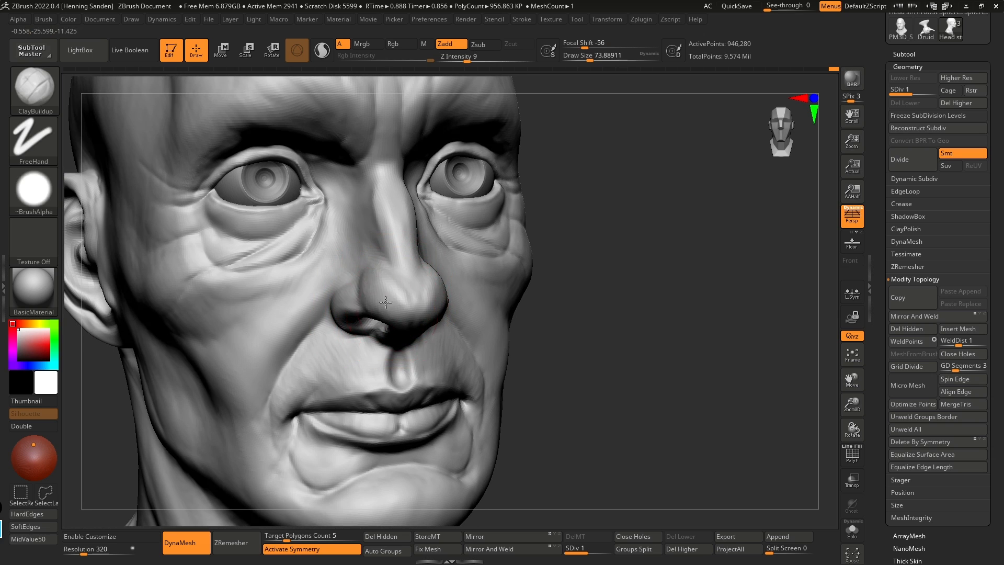
alt+right_drag(381, 248, 422, 332)
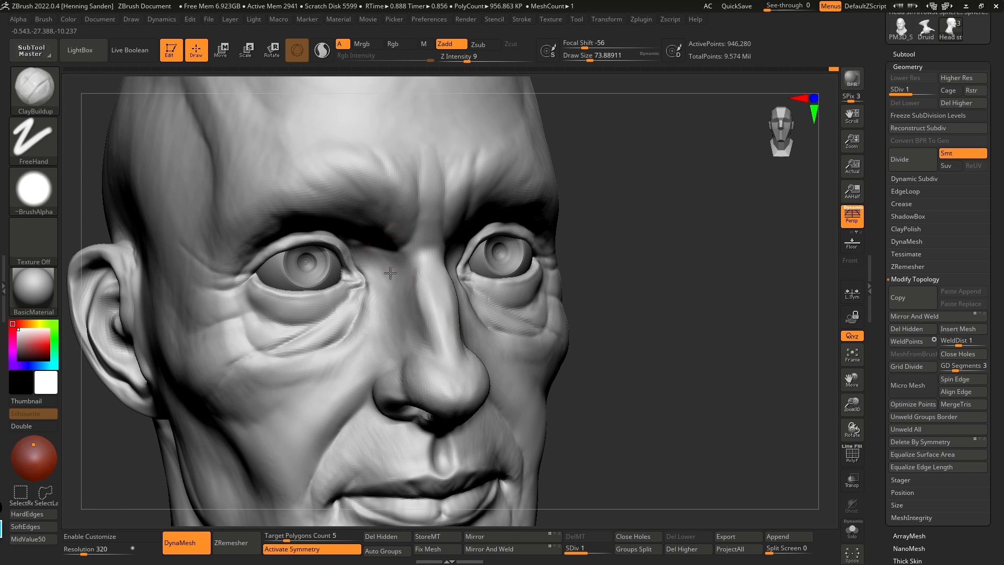
Step: Try building up the inner end of the eye bag with ClayBuildup at a draw size of about 44
key(b)
key(m)
key(v)
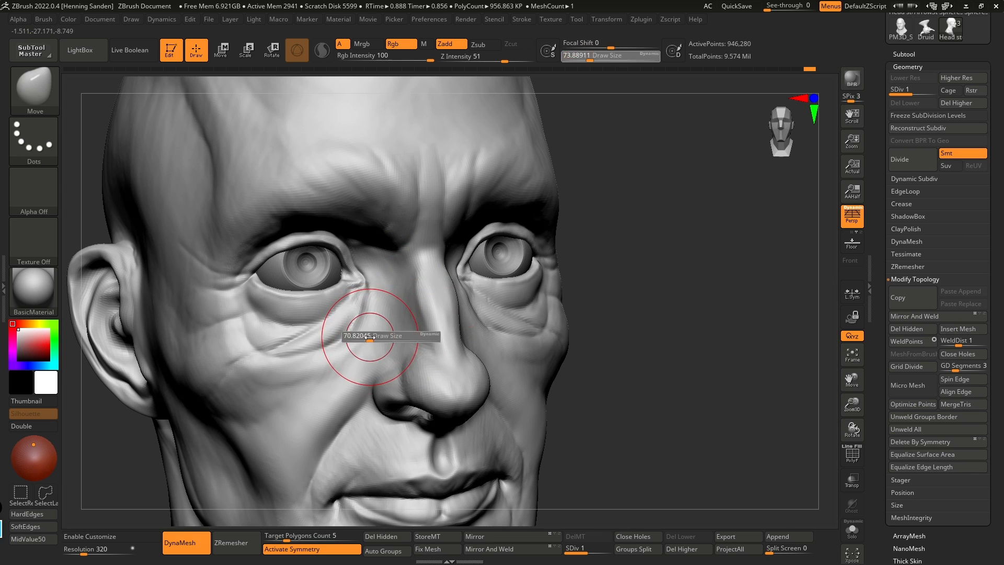
key(b)
key(c)
key(b)
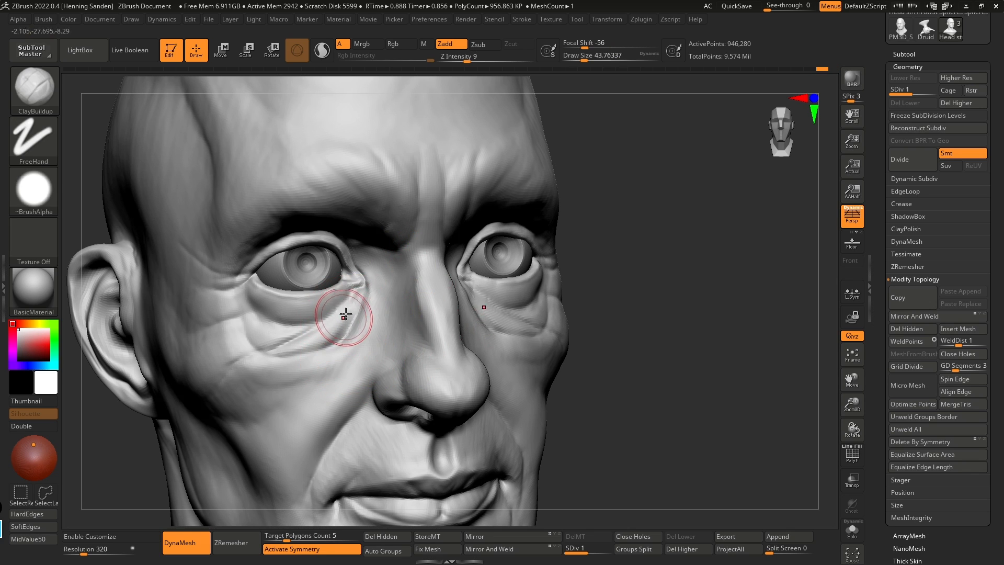
key(shift)
key(ctrl+z)
Step: Carve the crease along the lower edge of the eye bag with DamStandard at a draw size of about 44
mouse_move(315, 347)
alt+right_down()
mouse_move(308, 304)
mouse_move(336, 325)
mouse_move(424, 343)
alt+right_up()
key(b)
key(d)
key(s)
key(bracketright)
drag(457, 301, 400, 339)
mouse_move(398, 338)
right_down()
mouse_move(359, 328)
mouse_move(343, 295)
right_up()
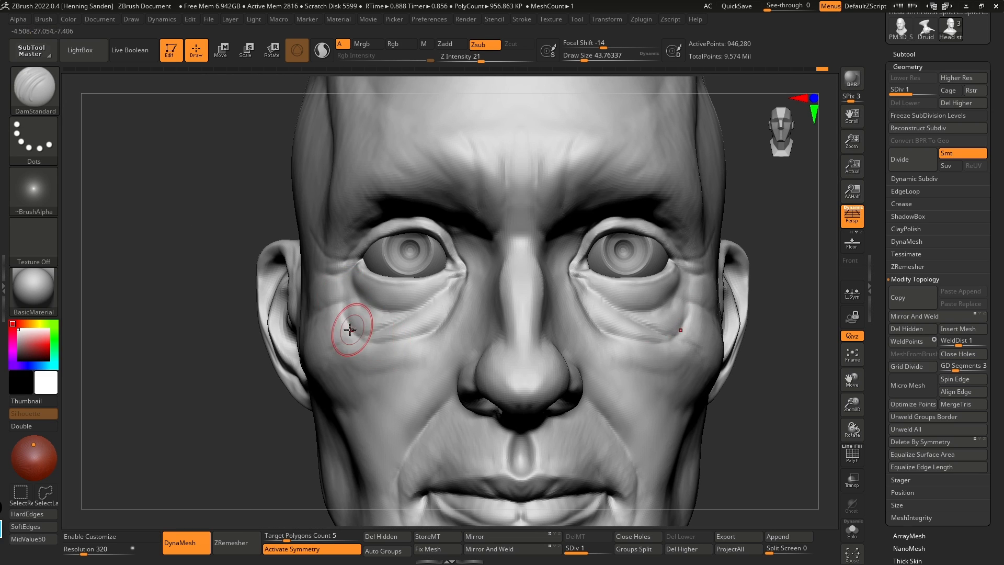
right_drag(432, 330, 468, 289)
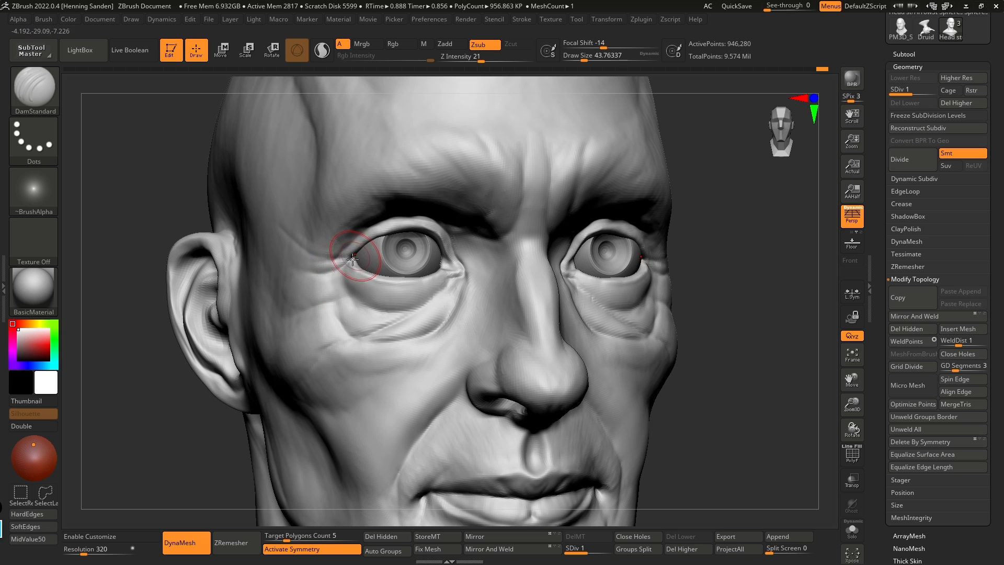
Step: Reshape the outer part of the upper eyelid from several angles with the Move brush
mouse_move(323, 274)
right_down()
mouse_move(334, 235)
mouse_move(385, 246)
right_up()
key(b)
key(m)
key(v)
key(s)
drag(386, 247, 406, 248)
right_drag(406, 277, 376, 249)
key(s)
drag(376, 250, 393, 250)
right_drag(360, 230, 400, 233)
drag(400, 233, 411, 227)
Step: Reshape the lower eyelid's outer corner from several angles with the Move brush at draw sizes of about 80 and 59
mouse_move(413, 228)
right_down()
mouse_move(421, 298)
mouse_move(400, 300)
right_up()
key(s)
drag(400, 301, 392, 300)
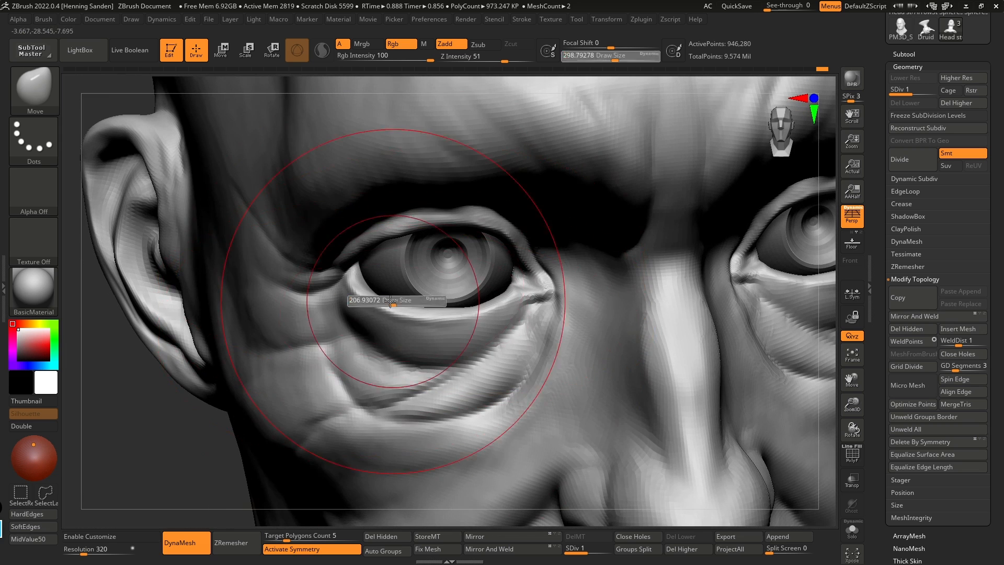
right_drag(393, 301, 352, 290)
key(s)
drag(352, 290, 337, 290)
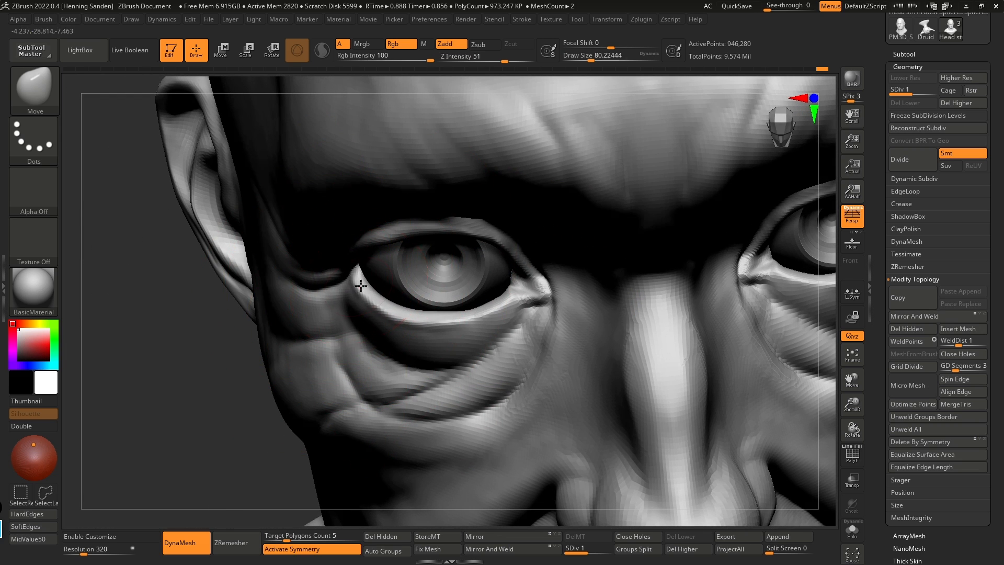
right_drag(369, 304, 375, 303)
key(s)
drag(374, 303, 371, 303)
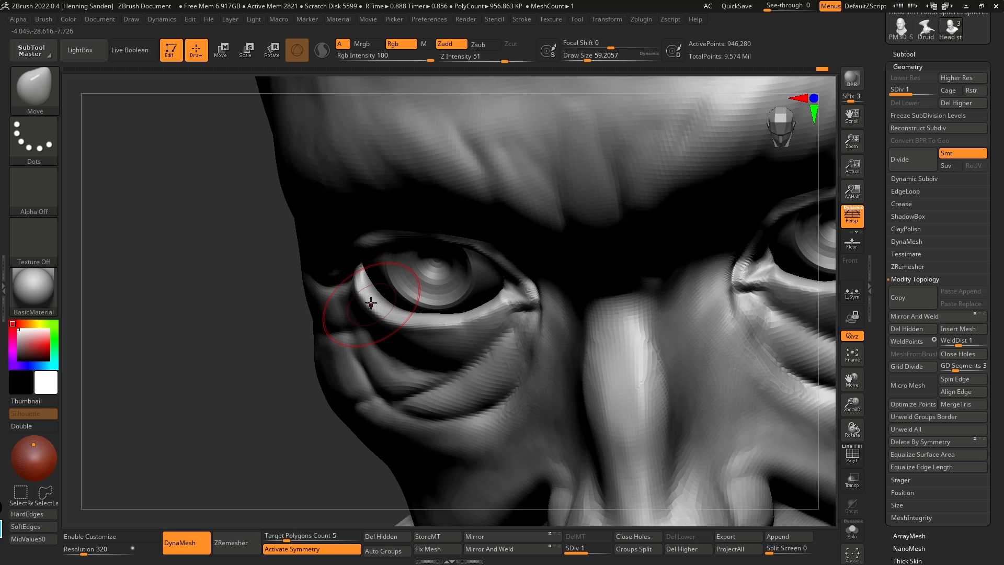
mouse_move(452, 405)
right_down()
mouse_move(497, 307)
mouse_move(530, 299)
mouse_move(511, 321)
right_up()
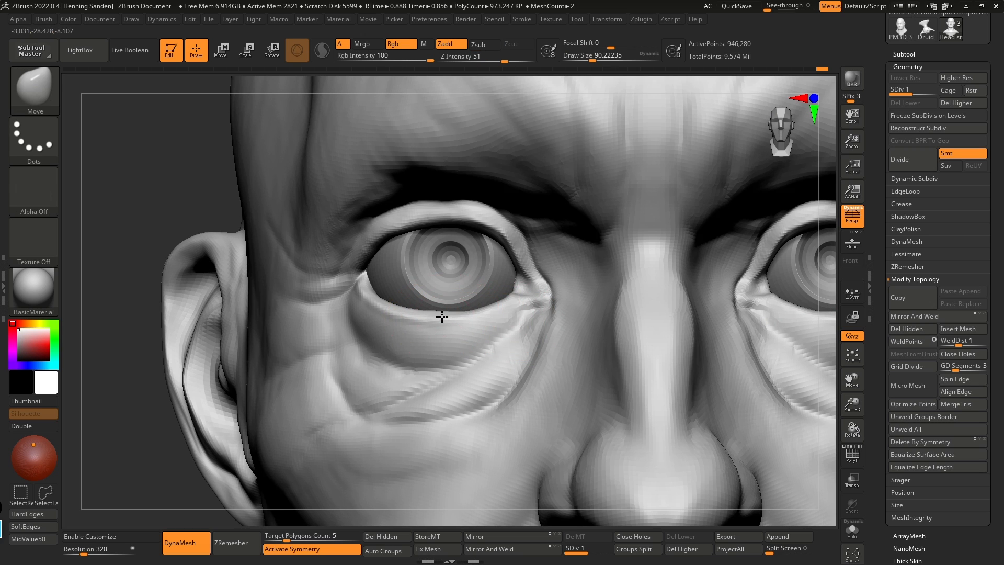
Step: Adjust the lower eyelid's rim and outer corner from the front with the Move brush, undoing the last stroke
key(s)
drag(477, 310, 461, 309)
key(s)
key(s)
drag(367, 292, 360, 292)
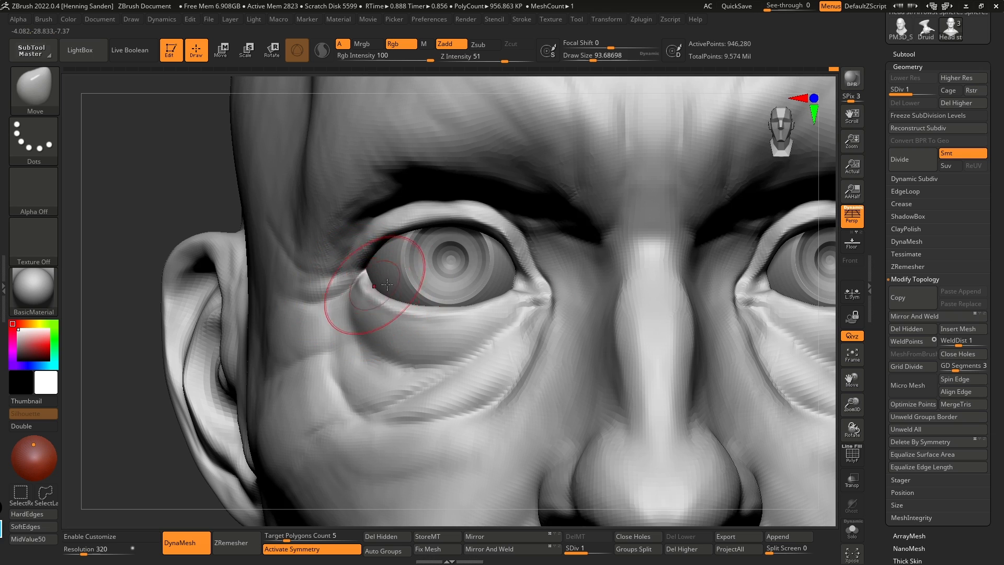
key(s)
drag(490, 297, 503, 295)
key(ctrl+z)
key(s)
ctrl+right_drag(516, 294, 449, 331)
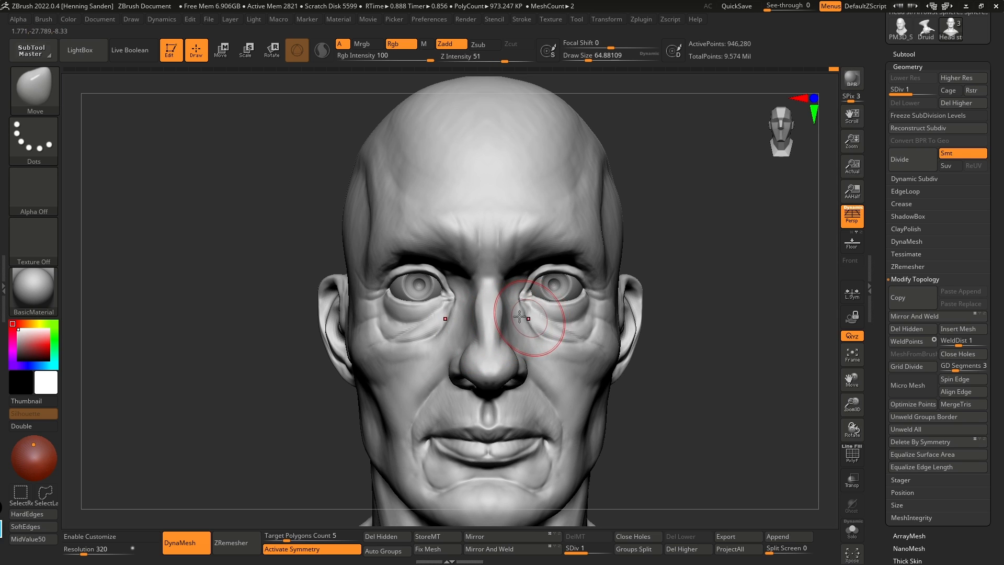
alt+right_drag(527, 318, 481, 317)
alt+right_drag(557, 305, 569, 338)
Step: Turn off symmetry and carve vertical frown creases between the eyebrows with DamStandard at a draw size of about 44
key(b)
key(d)
key(s)
key(s)
drag(520, 236, 515, 236)
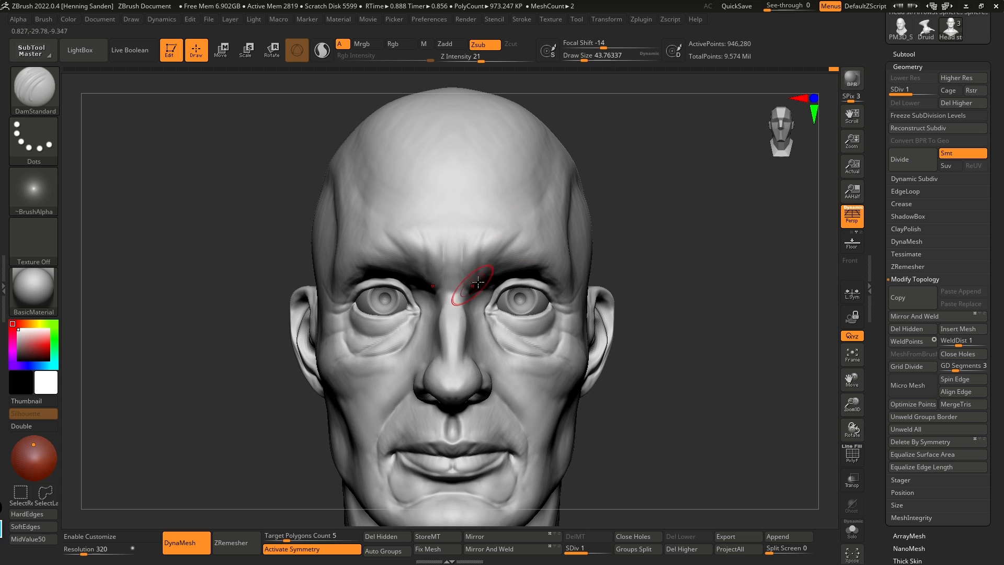
key(x)
ctrl+right_drag(480, 264, 479, 292)
right_drag(382, 259, 418, 255)
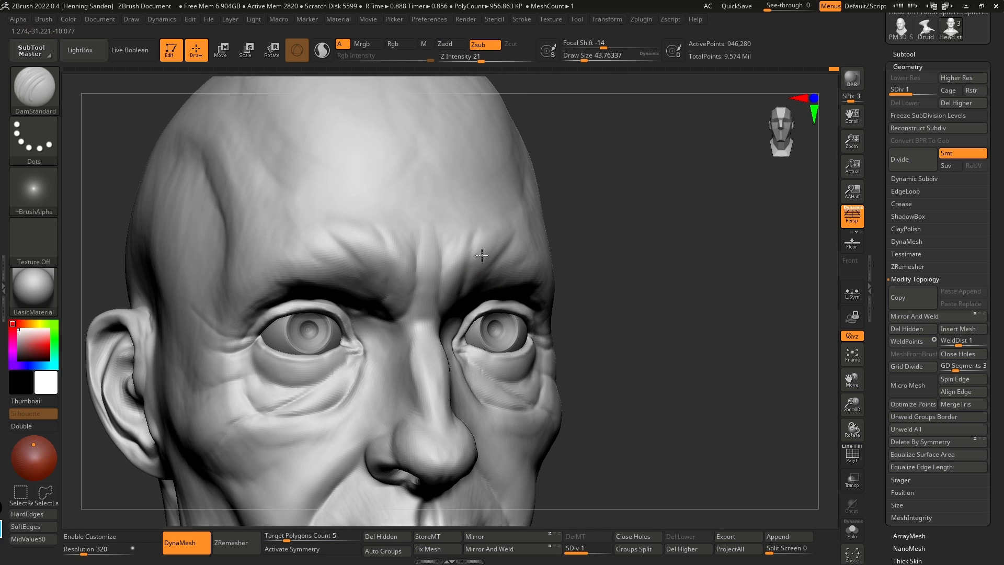
drag(409, 228, 410, 304)
mouse_move(410, 305)
right_down()
mouse_move(416, 285)
mouse_move(434, 325)
right_up()
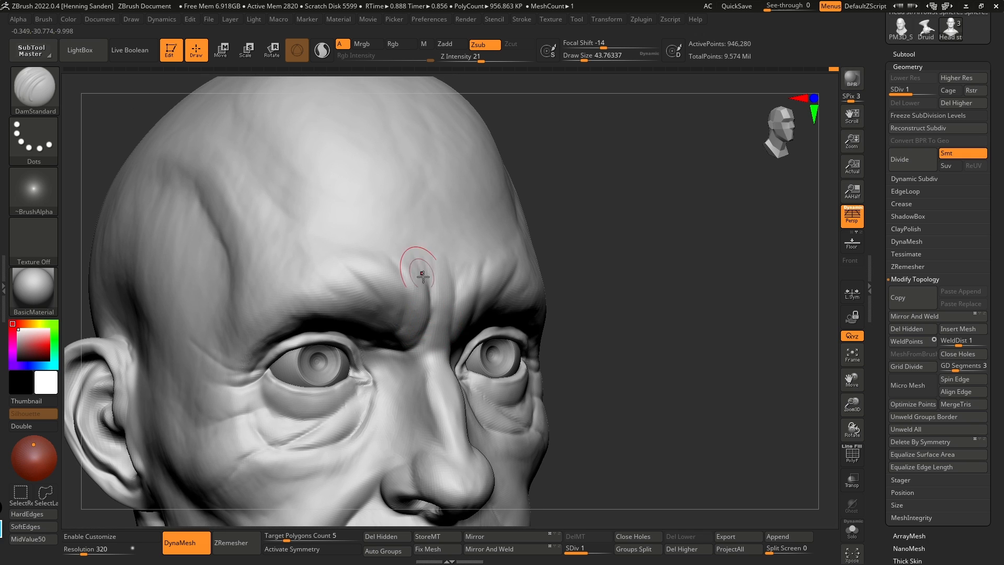
right_drag(416, 250, 458, 265)
drag(458, 265, 451, 320)
mouse_move(452, 318)
right_down()
mouse_move(463, 302)
mouse_move(461, 324)
mouse_move(488, 341)
mouse_move(455, 331)
mouse_move(491, 269)
mouse_move(493, 291)
right_up()
Step: Switch the head to subdivision level 2 and build up the fold between the eyebrows with ClayBuildup at a draw size of about 51
key(d)
key(b)
key(c)
key(b)
drag(466, 257, 449, 327)
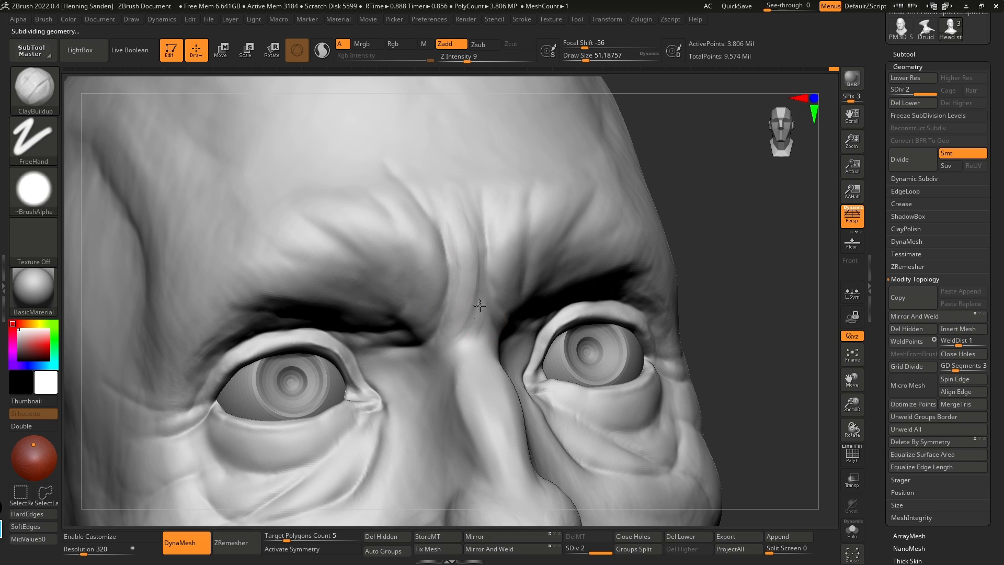
Step: Build up the inner brow and the wrinkles above it with ClayBuildup at a draw size of about 71
key(bracketright)
drag(411, 218, 422, 314)
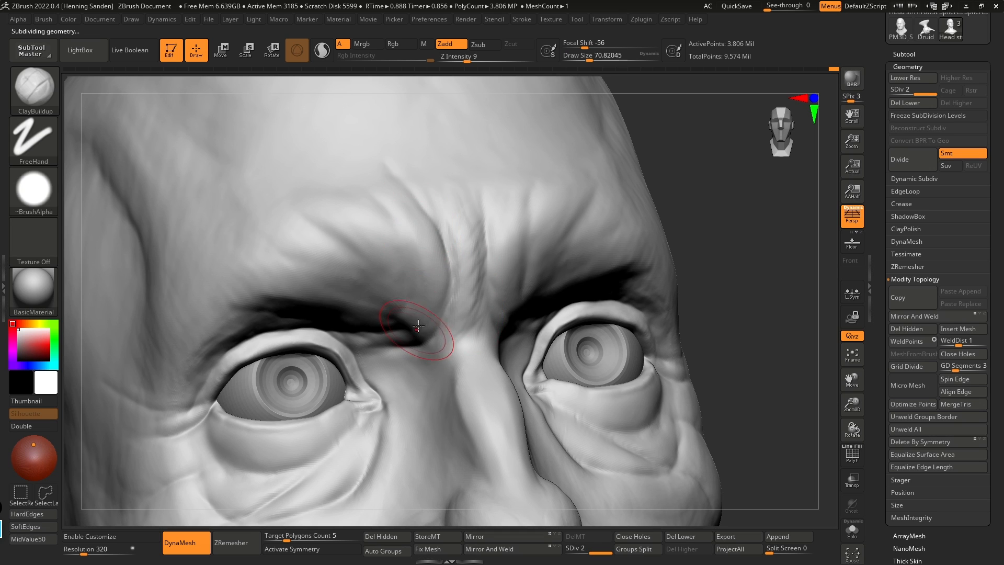
drag(345, 225, 368, 248)
drag(310, 223, 362, 247)
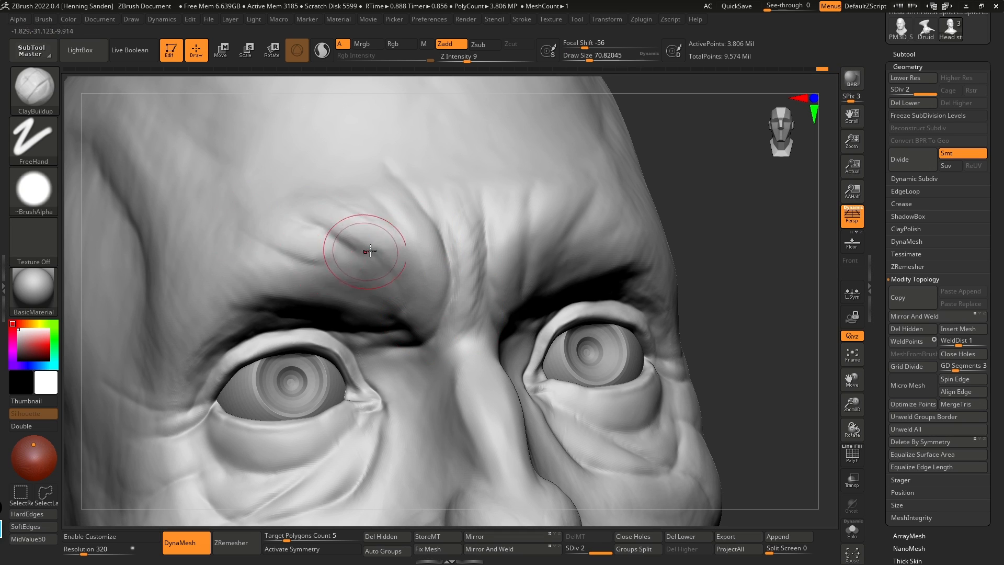
right_drag(386, 249, 404, 244)
drag(456, 229, 464, 247)
Step: Build up the frown folds and the underside of the brow with ClayBuildup at a draw size of about 74
mouse_move(529, 215)
right_down()
mouse_move(573, 232)
mouse_move(567, 255)
mouse_move(442, 271)
mouse_move(415, 264)
right_up()
key(bracketright)
drag(416, 253, 420, 278)
right_drag(419, 278, 431, 283)
drag(388, 315, 361, 320)
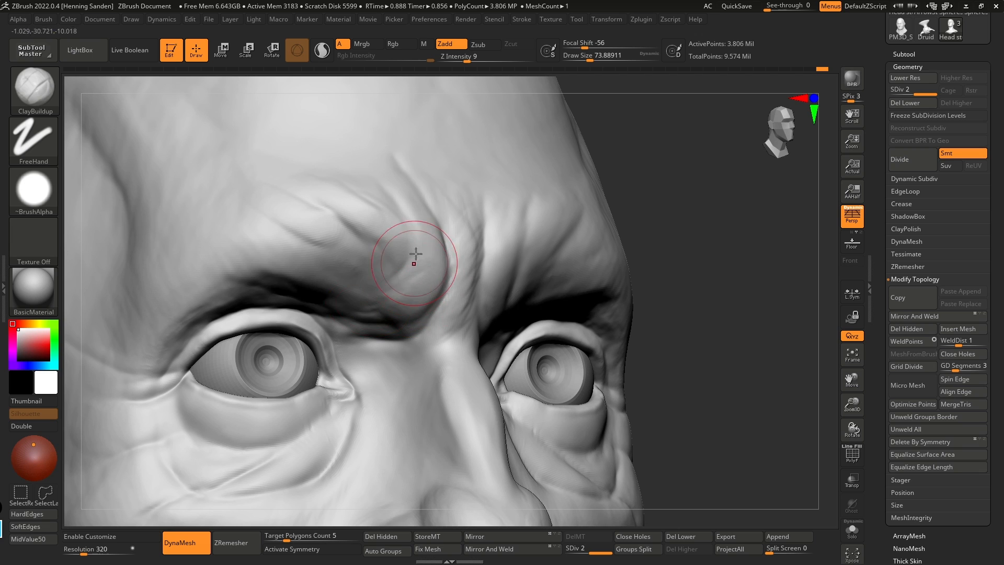
right_drag(370, 323, 557, 242)
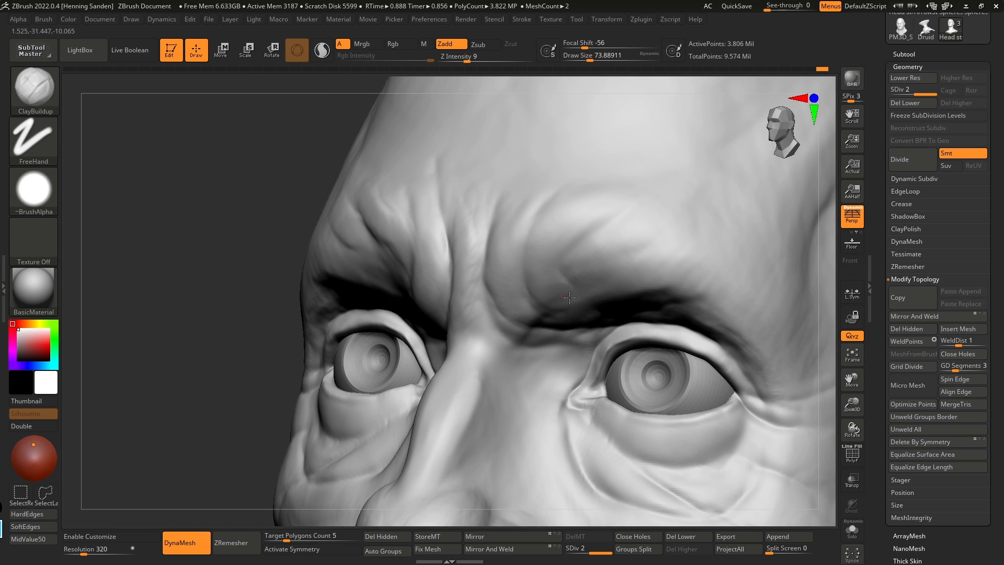
right_drag(635, 329, 615, 304)
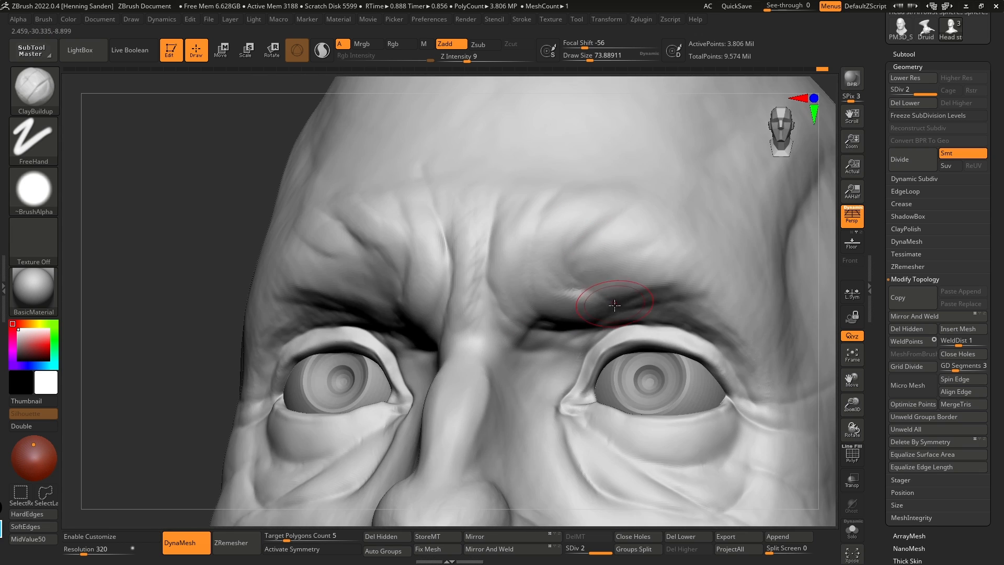
ctrl+right_drag(552, 234, 539, 263)
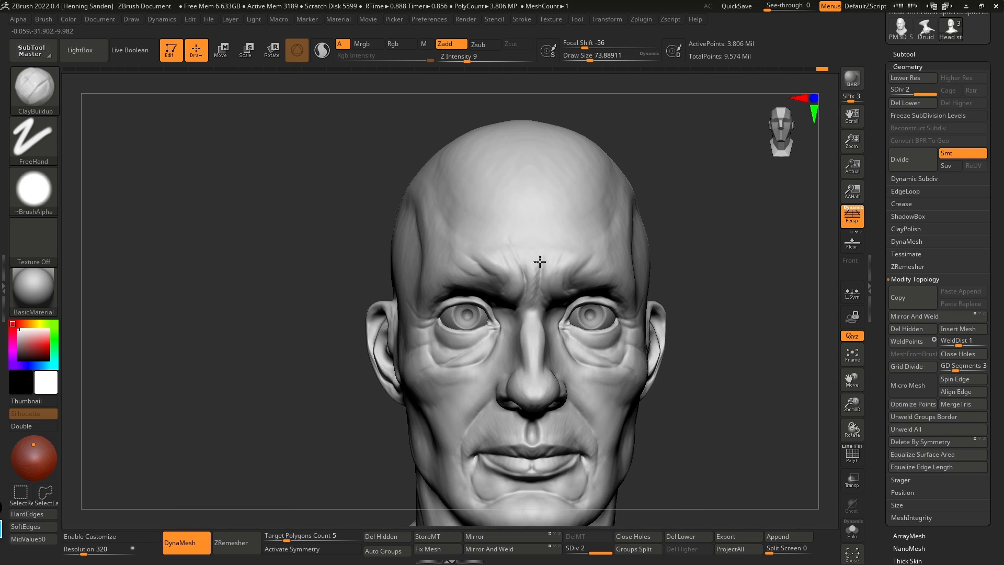
alt+right_drag(557, 303, 533, 283)
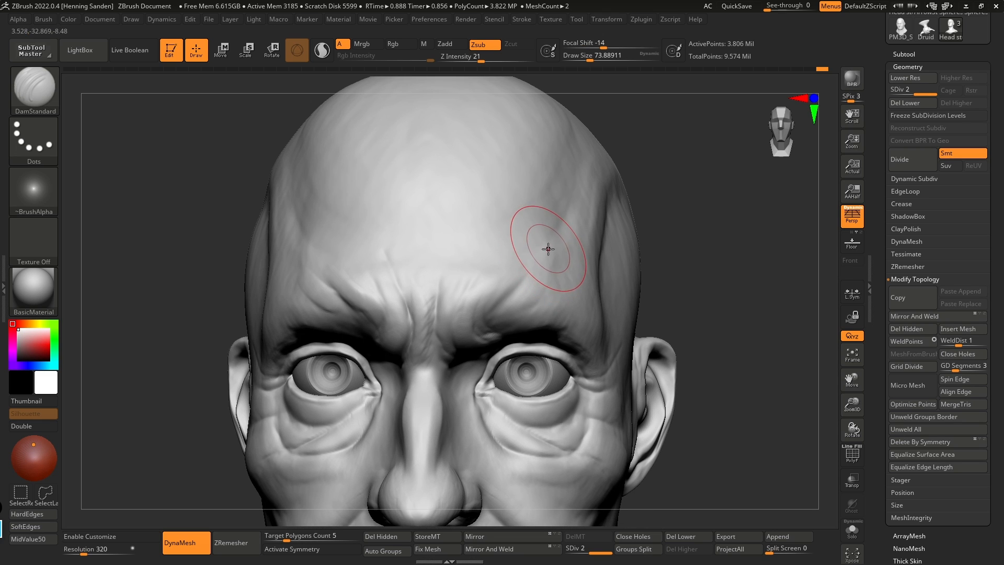
Step: Carve a diagonal crease along the side of the forehead near the temple with DamStandard at a draw size of about 74
key(s)
drag(556, 218, 544, 252)
key(s)
drag(571, 191, 515, 283)
Step: Try carving long creases down the forehead converging on the brows with DamStandard at a draw size of about 74
drag(549, 126, 475, 309)
drag(496, 120, 465, 265)
drag(368, 134, 420, 306)
drag(320, 200, 412, 313)
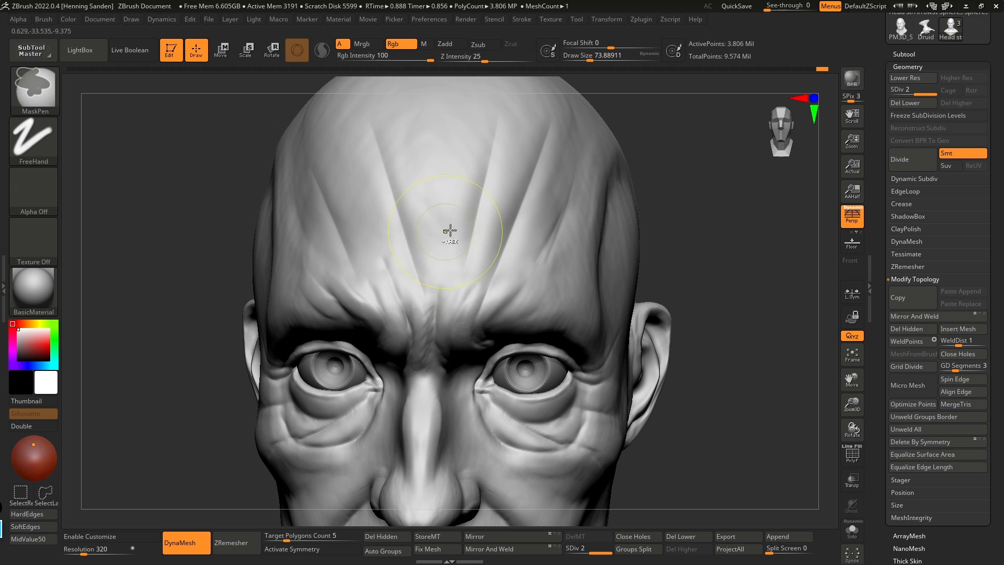
key(ctrl+z)
key(ctrl+z)
key(ctrl+z)
key(ctrl+z)
Step: Carve faint vertical creases down the forehead with DamStandard at draw sizes of about 62 and 56
key(s)
drag(534, 190, 531, 190)
drag(549, 135, 546, 145)
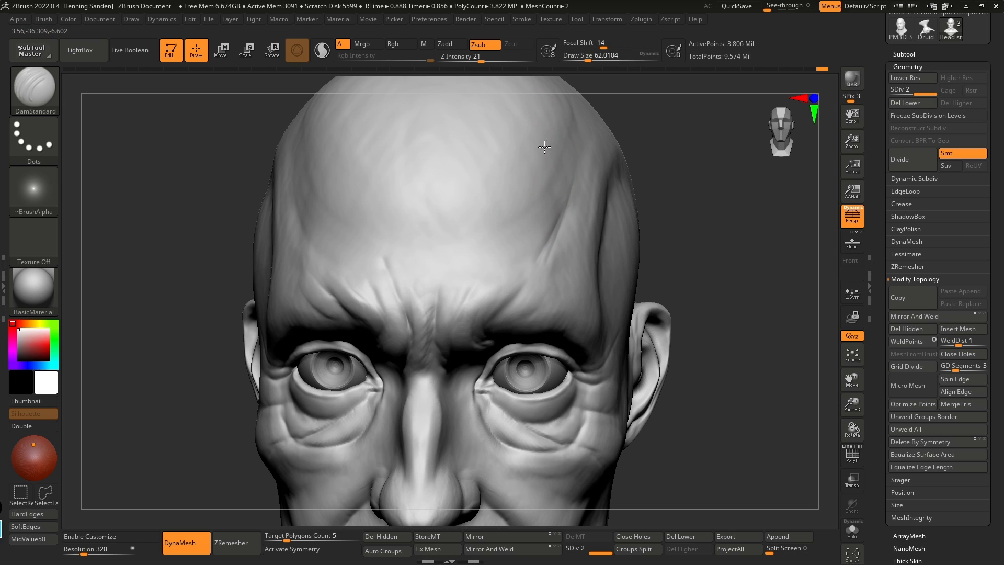
drag(523, 215, 505, 278)
drag(449, 120, 445, 282)
drag(392, 129, 401, 261)
mouse_move(331, 127)
mouse_down()
mouse_move(364, 255)
mouse_move(319, 269)
mouse_up()
Step: Carve a horizontal wrinkle across the middle of the forehead with DamStandard at a draw size of about 56
right_drag(291, 243, 296, 240)
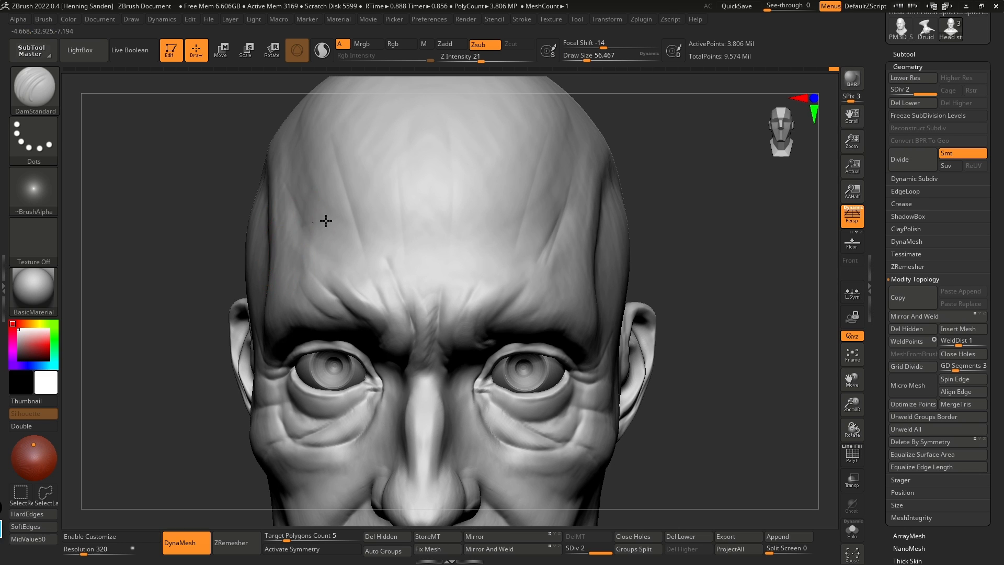
right_drag(437, 237, 426, 229)
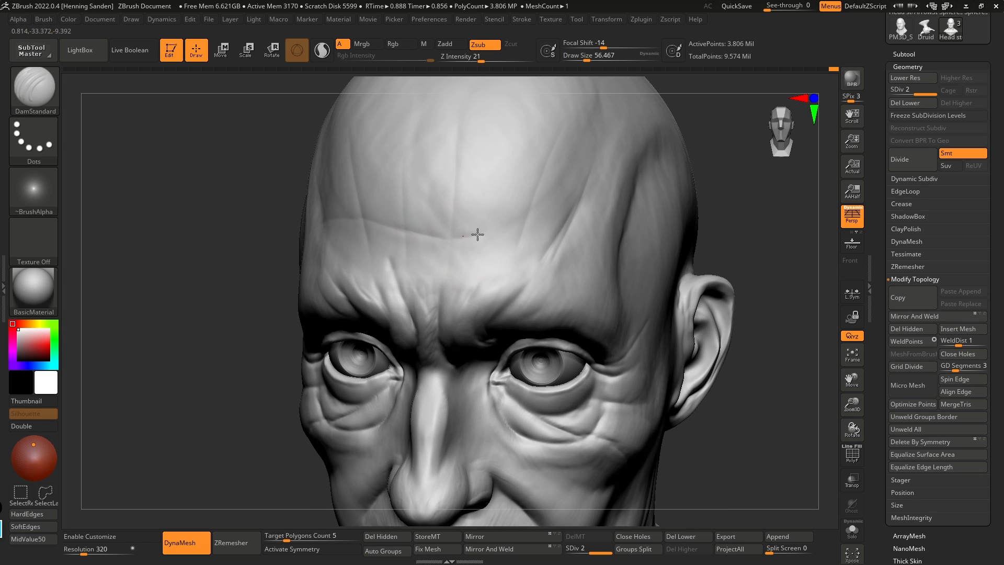
right_drag(556, 237, 604, 238)
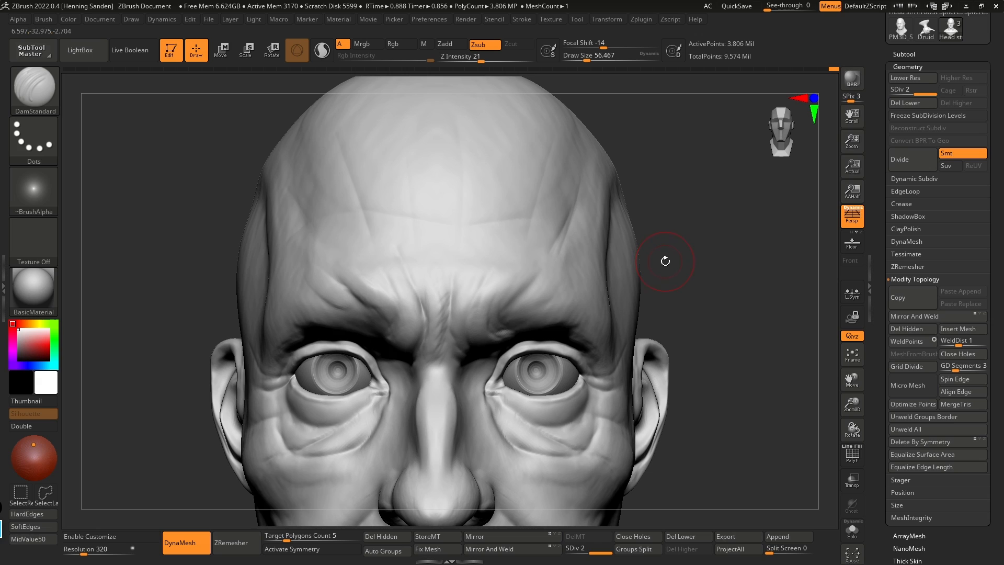
key(ctrl+shift)
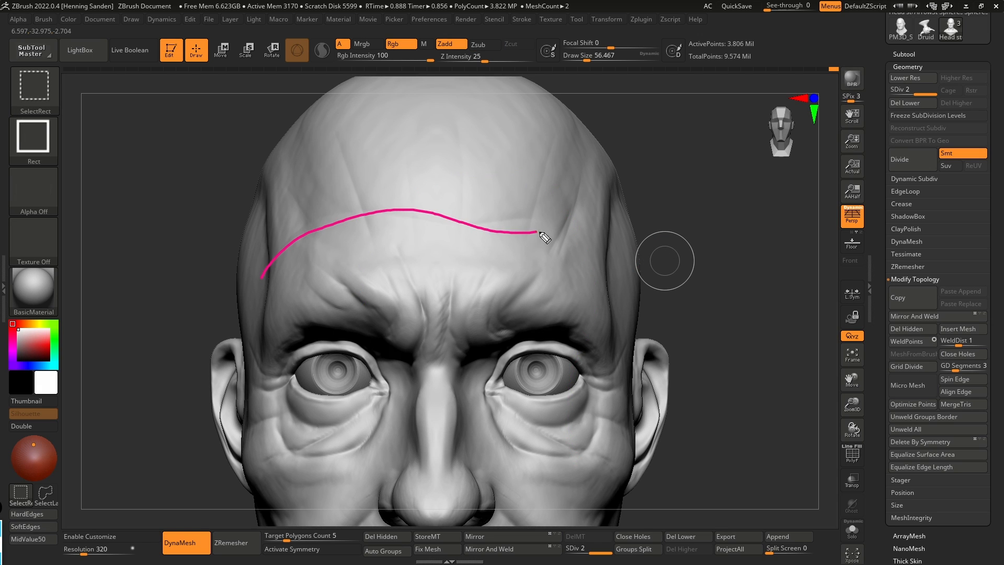
ctrl+shift+drag(613, 314, 614, 315)
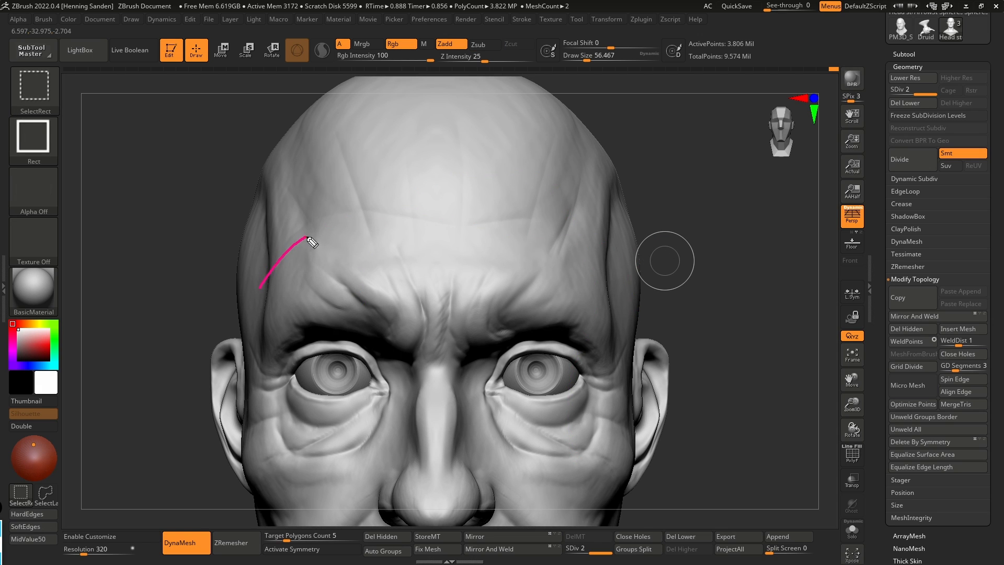
ctrl+shift+drag(247, 254, 271, 227)
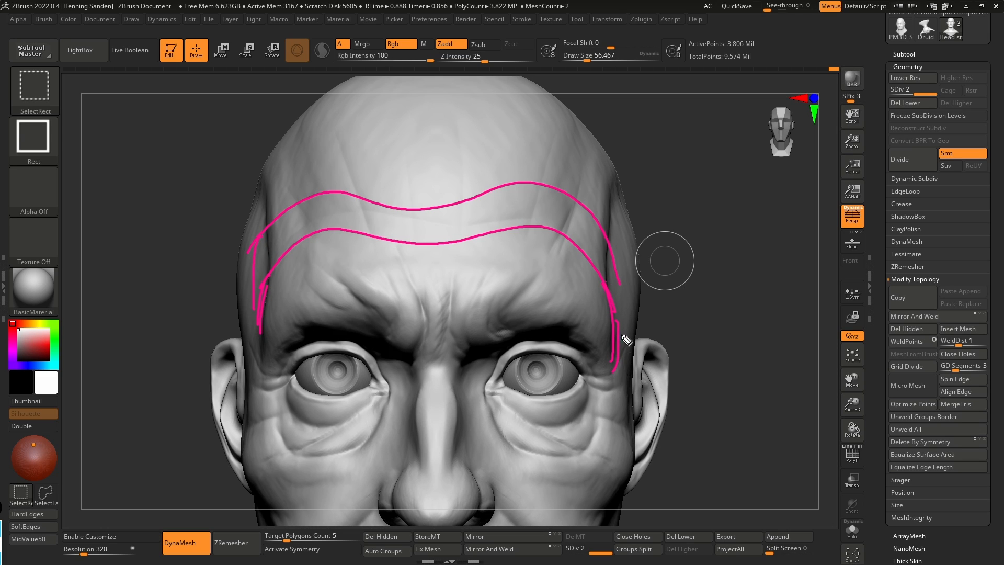
key(ctrl+shift+6)
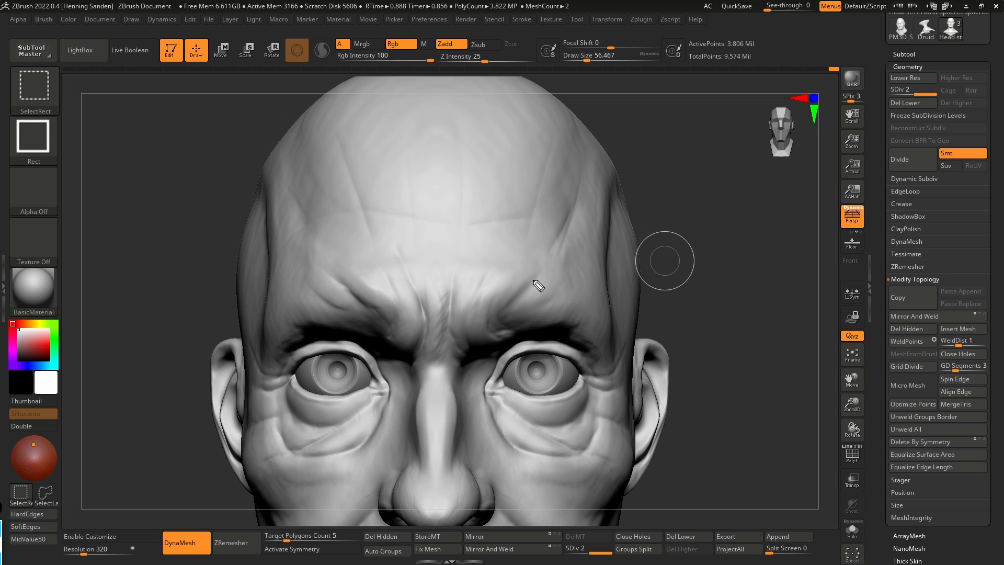
Step: Carve curved horizontal wrinkles across the forehead above the brows with DamStandard at a draw size of about 44
right_drag(488, 267, 476, 266)
key(s)
right_drag(497, 216, 504, 237)
key(bracketleft)
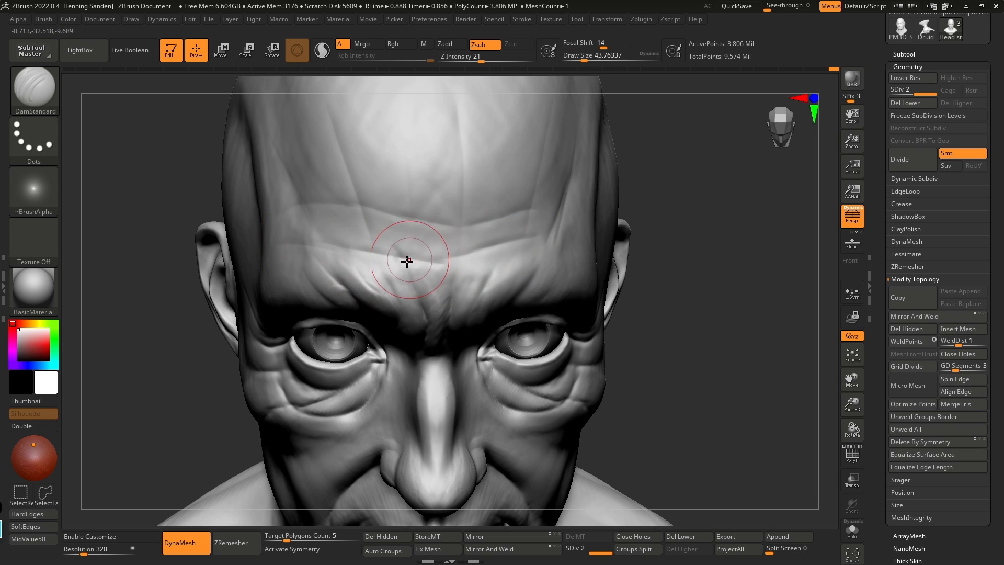
mouse_move(530, 241)
right_down()
mouse_move(510, 240)
mouse_move(554, 230)
mouse_move(537, 182)
right_up()
mouse_move(398, 201)
right_down()
mouse_move(418, 222)
mouse_move(459, 213)
mouse_move(504, 225)
mouse_move(523, 244)
mouse_move(509, 221)
right_up()
alt+right_drag(536, 320, 550, 273)
ctrl+right_drag(549, 273, 478, 301)
right_drag(479, 301, 460, 308)
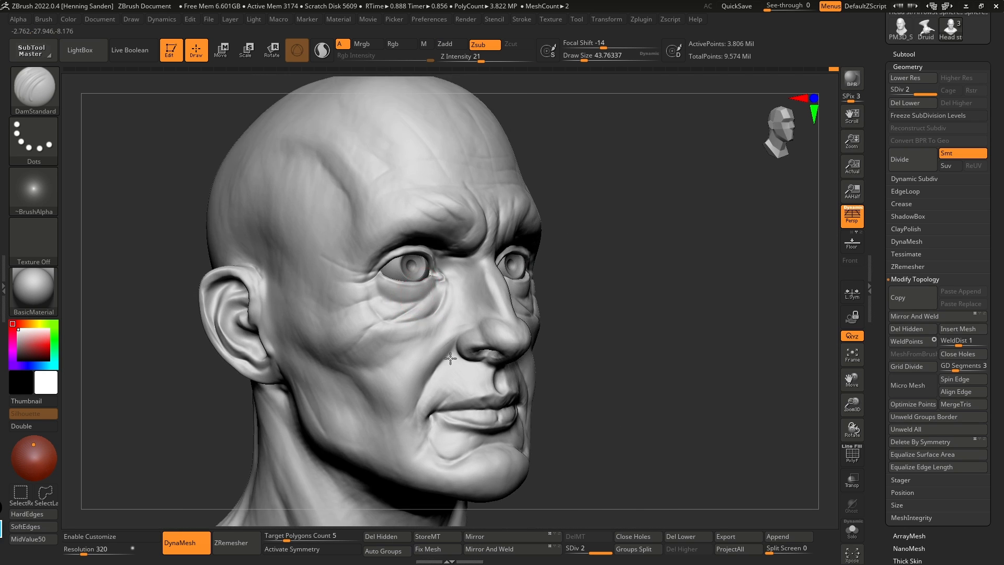
Step: Turn symmetry back on and carve creases around the outer eye and upper cheek with DamStandard at a draw size of about 35
ctrl+right_drag(450, 358, 461, 277)
key(s)
drag(442, 250, 435, 249)
right_drag(436, 239, 443, 238)
key(x)
key(s)
drag(463, 215, 461, 215)
drag(468, 202, 391, 272)
key(s)
drag(322, 255, 328, 255)
mouse_move(273, 214)
mouse_down()
mouse_move(307, 270)
mouse_move(318, 259)
mouse_move(433, 247)
mouse_move(361, 269)
mouse_up()
key(s)
mouse_move(455, 257)
right_down()
mouse_move(484, 253)
mouse_move(514, 222)
right_up()
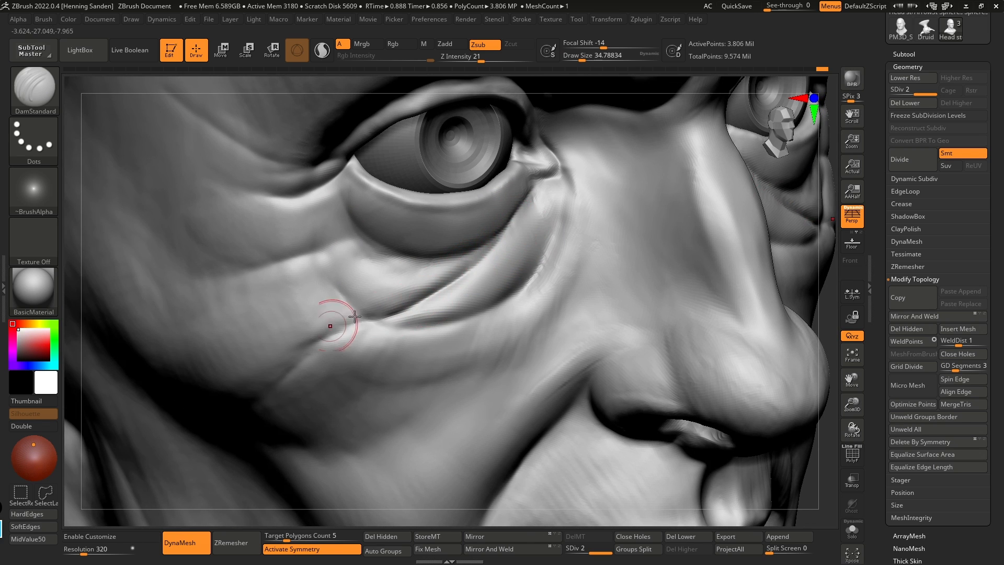
Step: Carve fine creases across the eye bag and crow's-feet at the eye's outer corner with DamStandard at draw sizes of about 35 to 37
drag(458, 324, 463, 318)
mouse_move(517, 297)
mouse_down()
mouse_move(423, 309)
mouse_move(314, 255)
mouse_up()
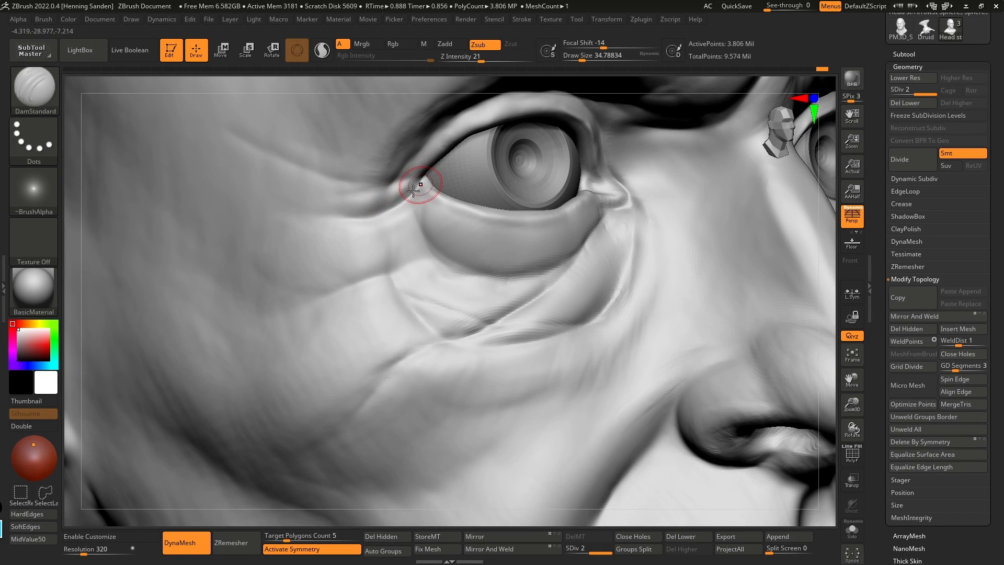
key(bracketright)
key(bracketleft)
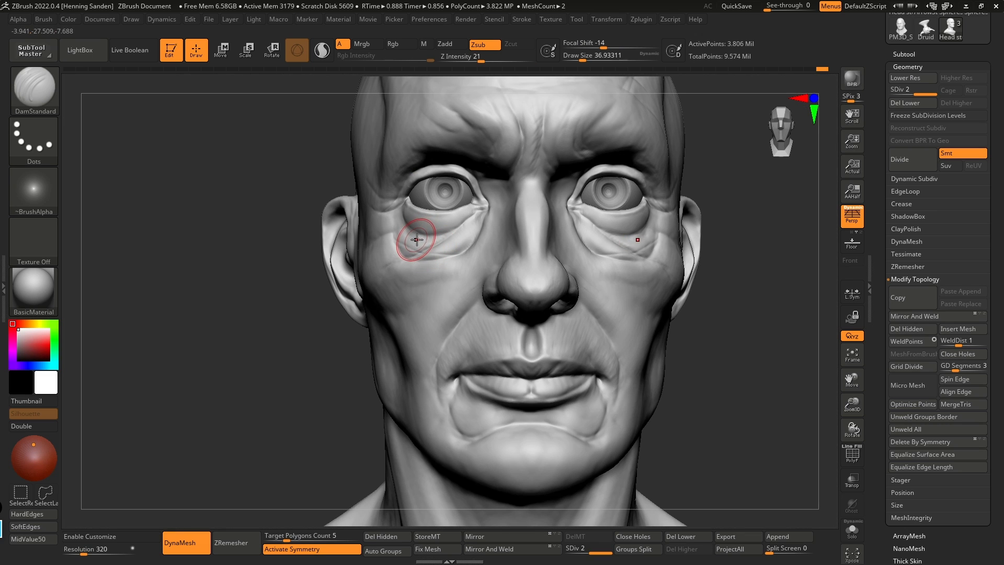
mouse_move(417, 239)
right_down()
mouse_move(502, 246)
mouse_move(399, 215)
right_up()
drag(413, 188, 339, 226)
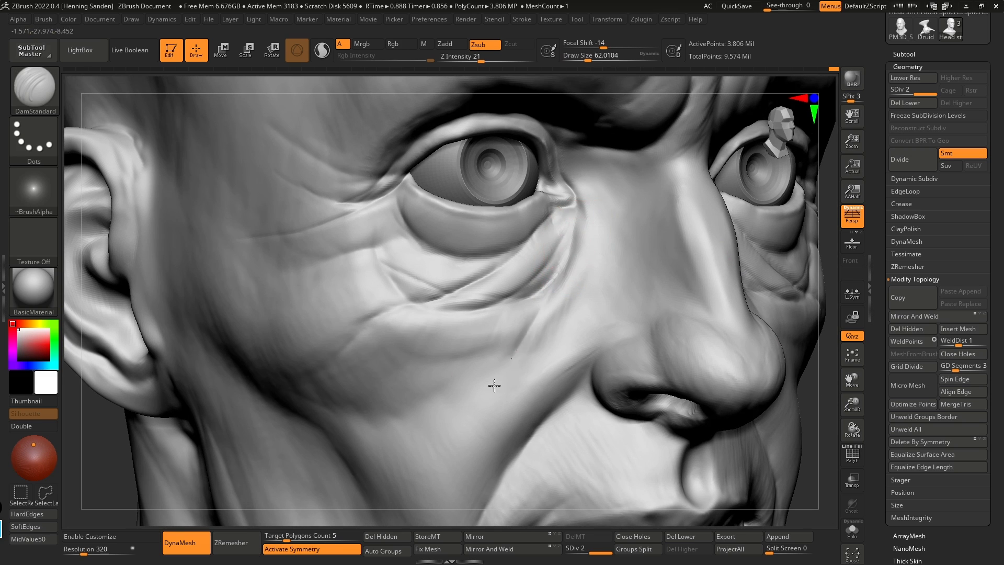
Step: Carve a diagonal crease from the inner end of the eye bag down the cheek with DamStandard at draw sizes of about 62 and 56
mouse_move(551, 275)
shift+mouse_down()
mouse_move(565, 262)
mouse_move(496, 374)
shift+mouse_up()
key(s)
right_drag(541, 305, 561, 272)
drag(564, 268, 511, 361)
drag(547, 296, 497, 370)
key(s)
drag(542, 299, 485, 386)
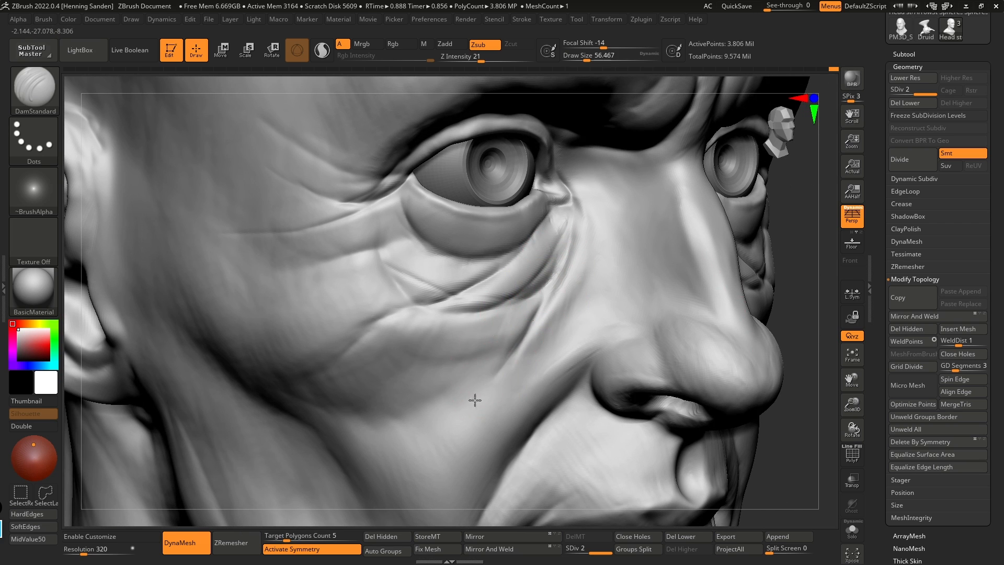
Step: Deepen the diagonal cheek crease and extend it farther down beside the nasolabial fold with DamStandard at a draw size of about 56
ctrl+right_drag(529, 339, 536, 324)
drag(552, 291, 483, 383)
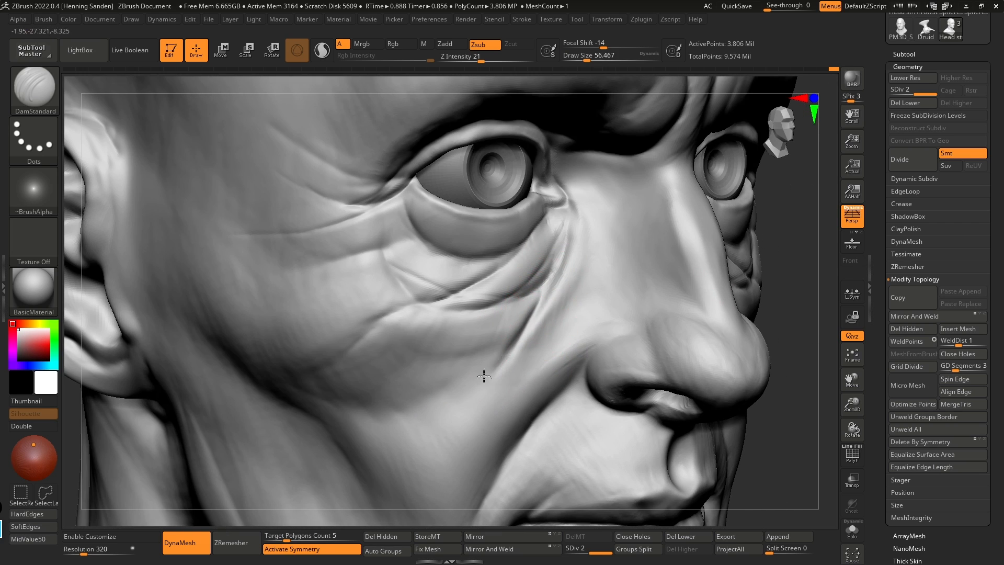
drag(523, 319, 455, 408)
drag(534, 298, 448, 426)
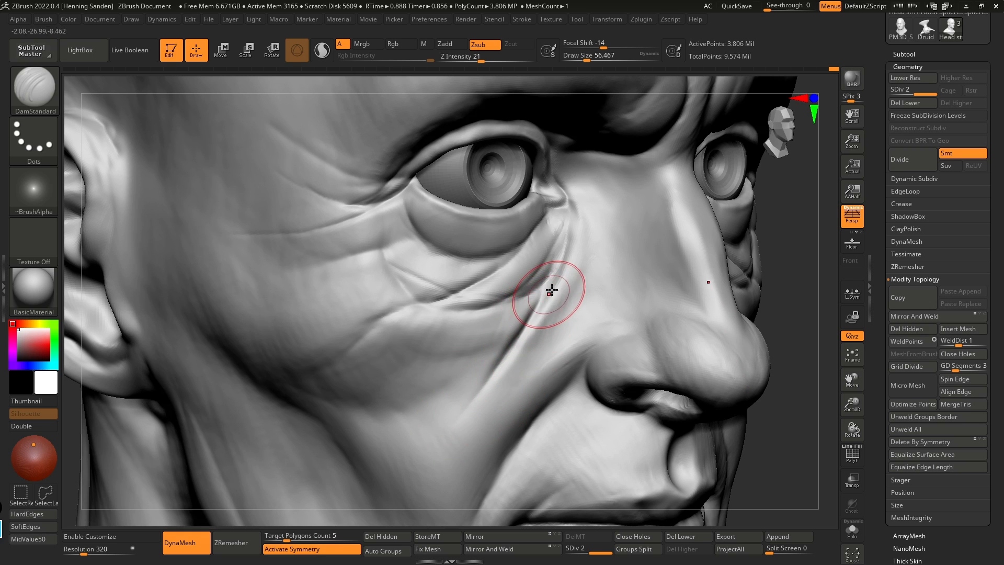
Step: Soften the diagonal crease between the eye bag and cheek with ClayBuildup at a draw size of about 68
key(b)
key(c)
key(b)
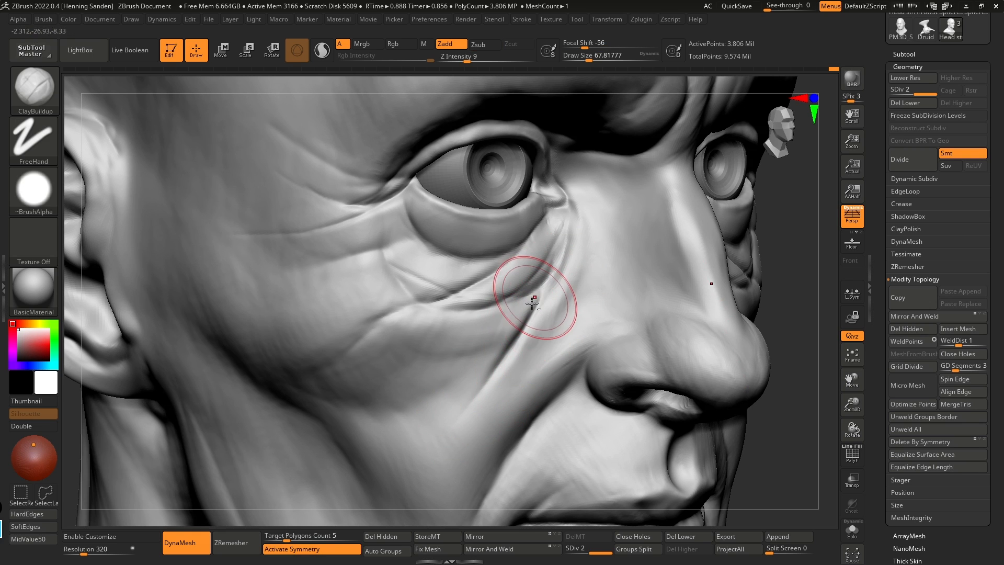
key(s)
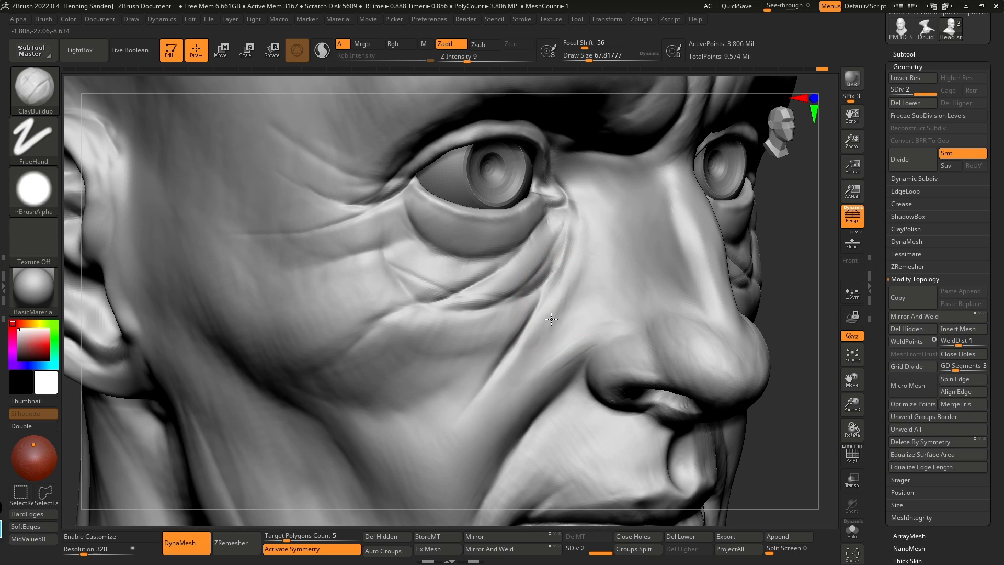
drag(488, 425, 484, 432)
alt+right_drag(573, 329, 571, 300)
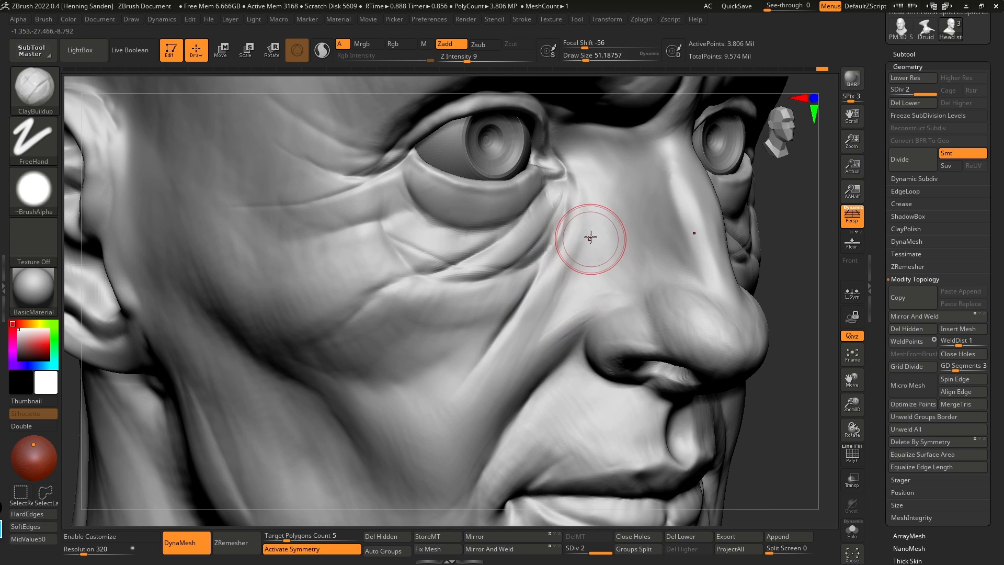
Step: Outline the plane between the nose bridge and cheek with a temporary mask and annotation strokes, and clear both
key(s)
mouse_move(598, 192)
ctrl+mouse_down()
mouse_move(563, 324)
mouse_move(620, 260)
mouse_move(620, 243)
ctrl+mouse_up()
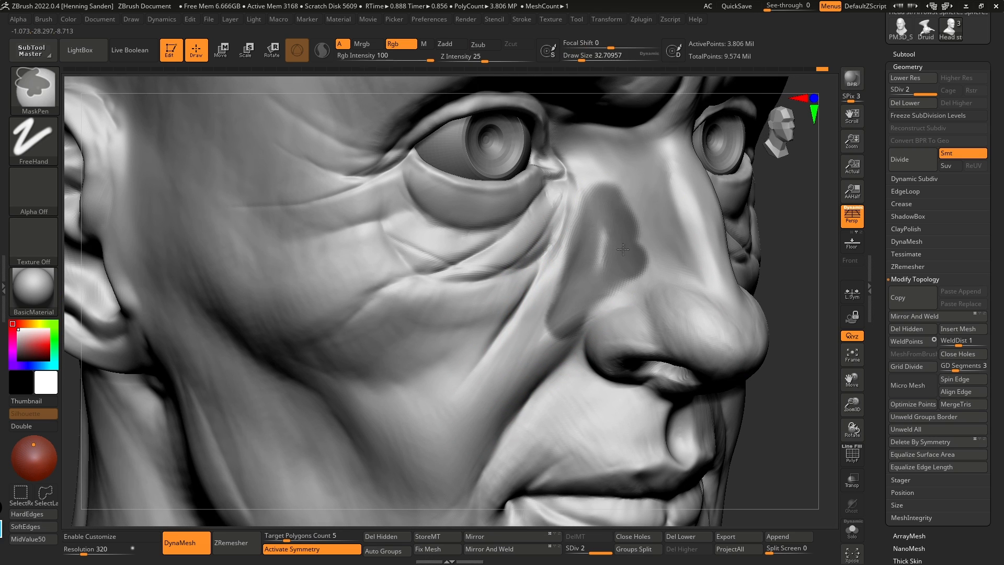
ctrl+alt+drag(604, 306, 538, 359)
ctrl+drag(781, 275, 778, 280)
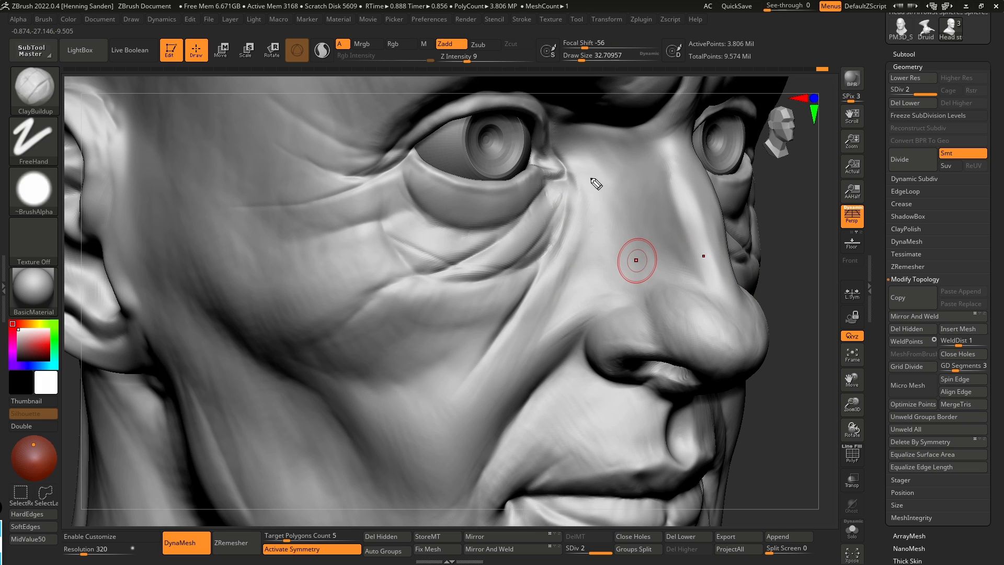
mouse_move(552, 326)
mouse_down()
mouse_move(651, 285)
mouse_move(545, 395)
mouse_up()
mouse_move(586, 212)
mouse_down()
mouse_move(584, 158)
mouse_move(519, 331)
mouse_move(496, 365)
mouse_up()
key(Delete)
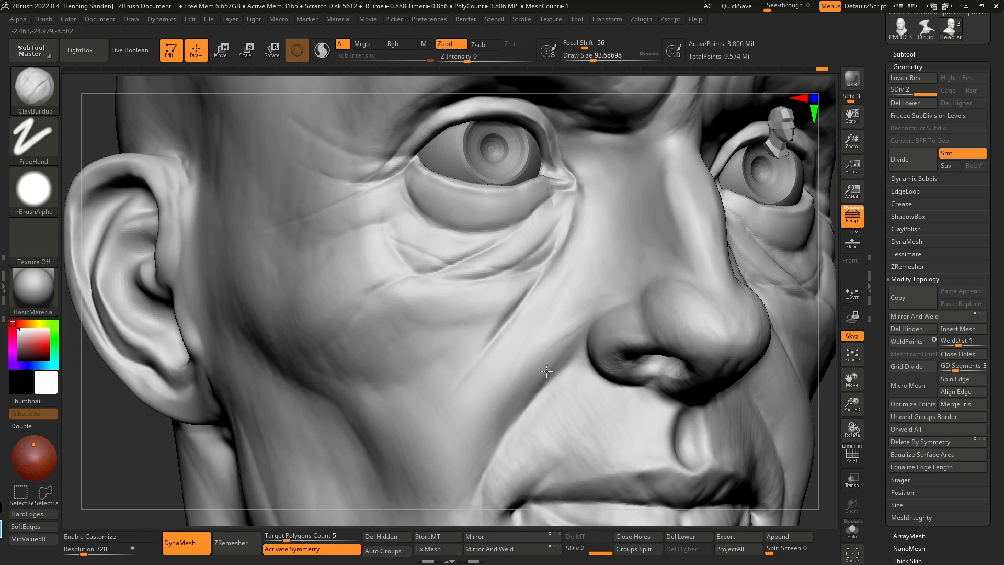
Step: Build up the side of the nose below the inner eye corner with ClayBuildup at draw sizes of about 51 and 31
right_drag(546, 371, 470, 335)
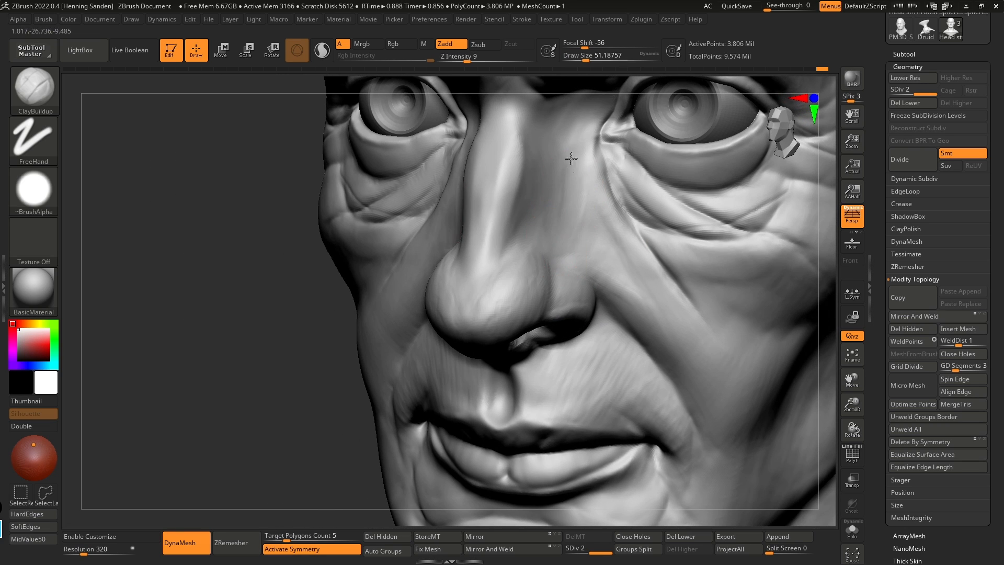
drag(573, 179, 563, 195)
mouse_move(591, 191)
alt+right_down()
mouse_move(579, 242)
mouse_move(554, 238)
alt+right_up()
key(bracketleft)
drag(580, 217, 578, 238)
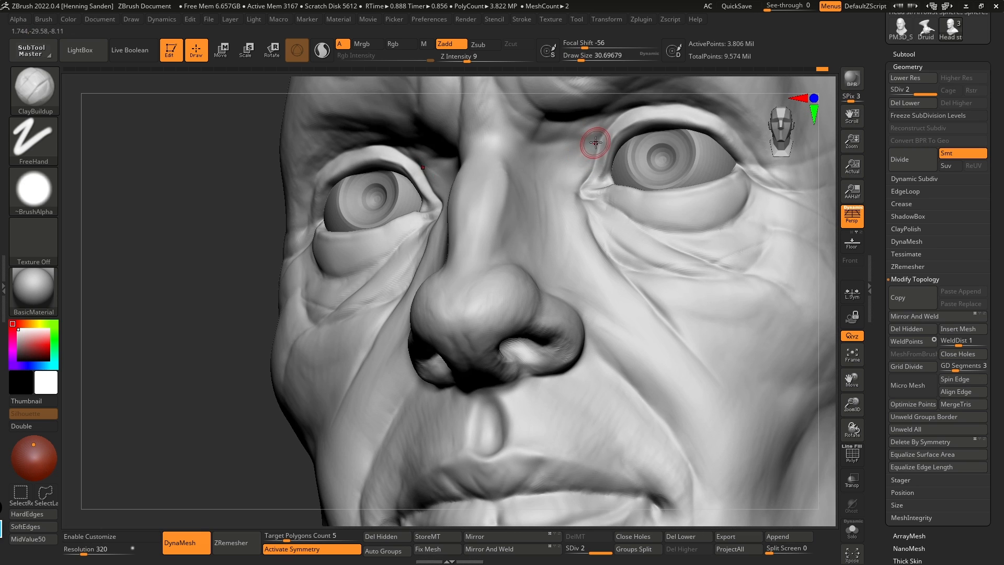
Step: Build up the hollow between the inner brow and upper eyelid with ClayBuildup, starting at a draw size of about 68
mouse_move(601, 130)
right_down()
mouse_move(574, 218)
mouse_move(593, 203)
right_up()
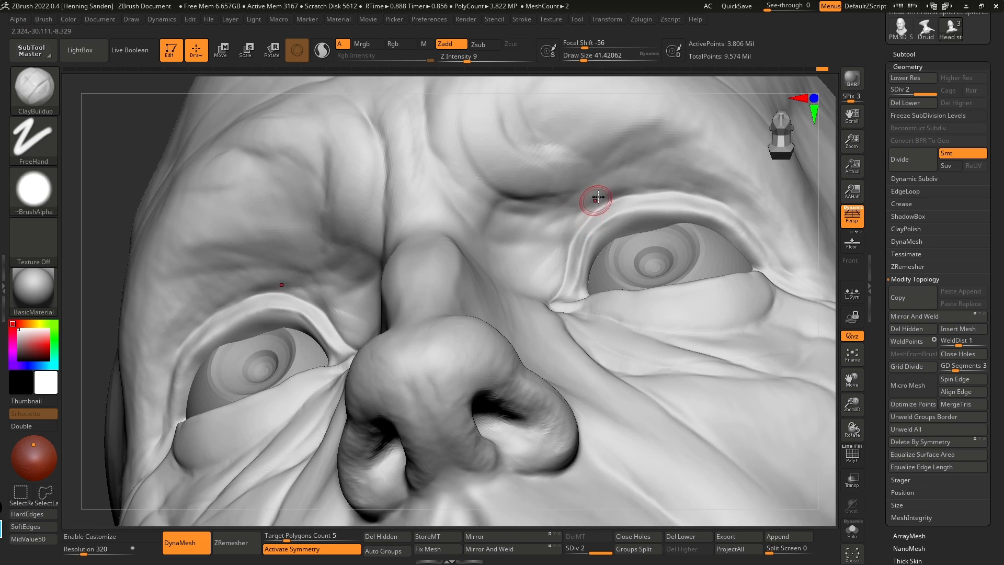
key(s)
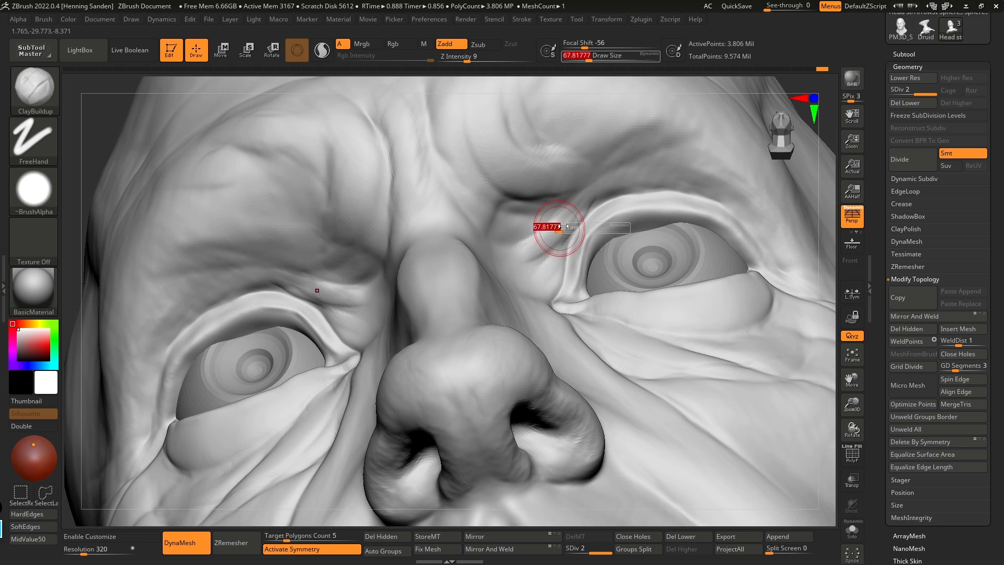
drag(545, 221, 505, 236)
key(bracketleft)
drag(577, 213, 504, 239)
mouse_move(590, 196)
mouse_down()
mouse_move(534, 216)
mouse_move(601, 183)
mouse_move(643, 184)
mouse_up()
Step: Shape the skin fold above the upper eyelid toward its outer end with ClayBuildup at a draw size of about 71
mouse_move(686, 222)
alt+right_down()
mouse_move(618, 256)
mouse_move(523, 241)
alt+right_up()
mouse_move(525, 233)
mouse_down()
mouse_move(562, 215)
mouse_move(645, 221)
mouse_up()
key(bracketleft)
mouse_move(689, 247)
mouse_down()
mouse_move(591, 220)
mouse_move(672, 226)
mouse_move(594, 207)
mouse_move(714, 275)
mouse_up()
right_drag(714, 275, 662, 244)
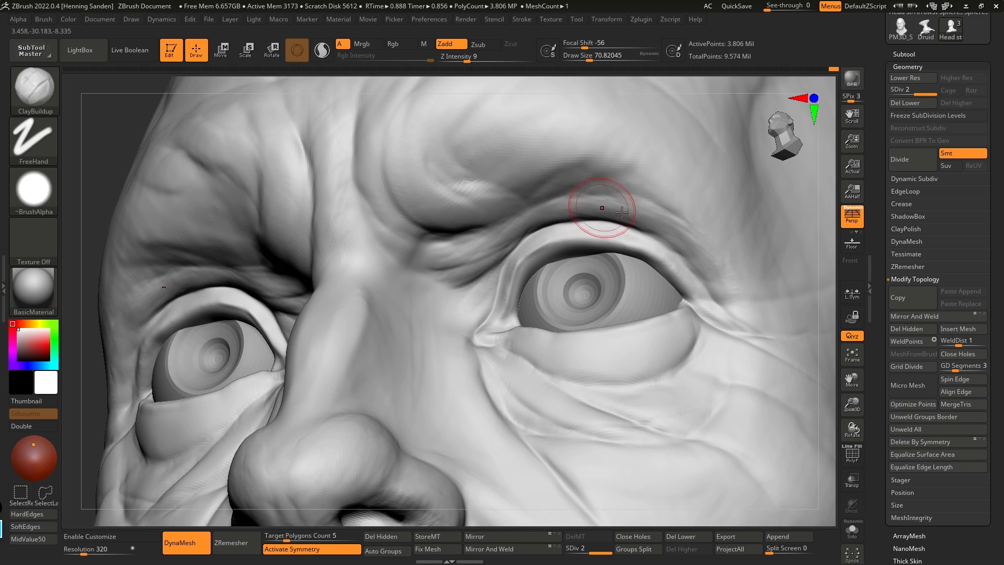
shift+right_drag(722, 277, 709, 264)
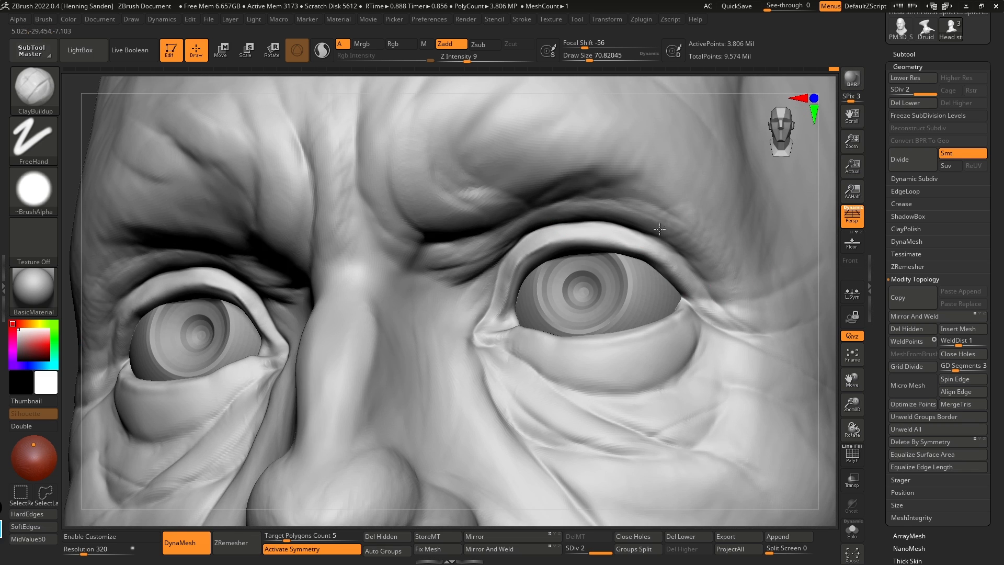
drag(631, 215, 562, 201)
Step: Build up the cheek surface running down beside the nose with diagonal ClayBuildup strokes
mouse_move(612, 345)
alt+right_down()
mouse_move(565, 292)
mouse_move(566, 263)
alt+right_up()
right_drag(445, 286, 473, 450)
drag(466, 280, 439, 307)
drag(477, 260, 415, 301)
mouse_move(415, 324)
right_down()
mouse_move(403, 314)
mouse_move(415, 347)
mouse_move(450, 334)
mouse_move(466, 312)
right_up()
key(])
drag(468, 283, 408, 374)
drag(455, 299, 421, 335)
Step: Refine the top of the nasolabial fold beside the nose wing with ClayBuildup at a draw size of about 46
mouse_move(413, 366)
alt+right_down()
mouse_move(426, 314)
mouse_move(516, 294)
alt+right_up()
key(s)
drag(523, 292, 517, 292)
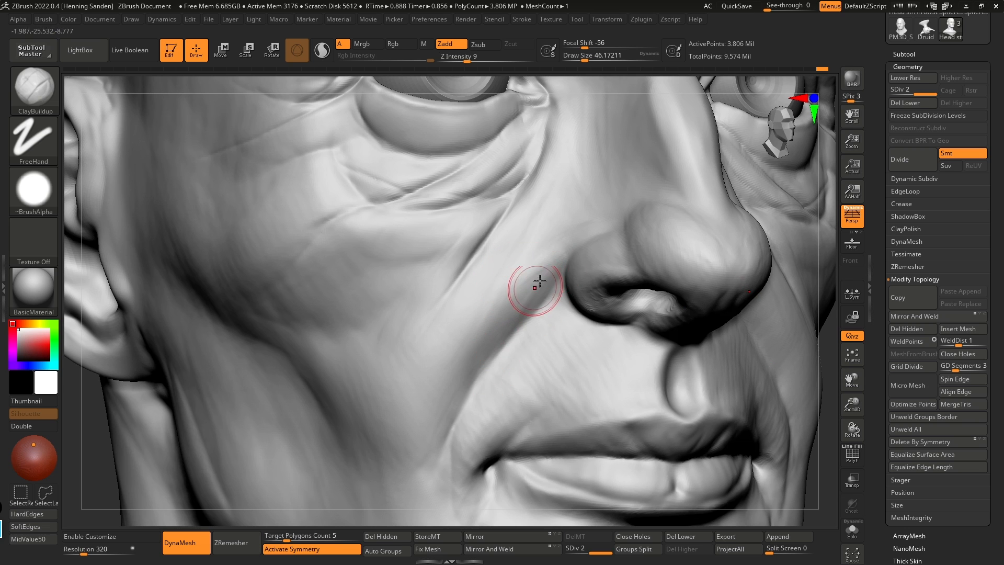
mouse_move(520, 305)
shift+right_down()
mouse_move(500, 310)
mouse_move(551, 239)
mouse_move(545, 292)
mouse_move(597, 284)
shift+right_up()
drag(597, 284, 616, 289)
Step: Sketch temporary annotation lines along the nasolabial fold beside the nose wing and clear them
key(ctrl+shift+3)
drag(588, 159, 546, 328)
drag(546, 328, 655, 282)
drag(655, 282, 545, 394)
key(ctrl+shift+7)
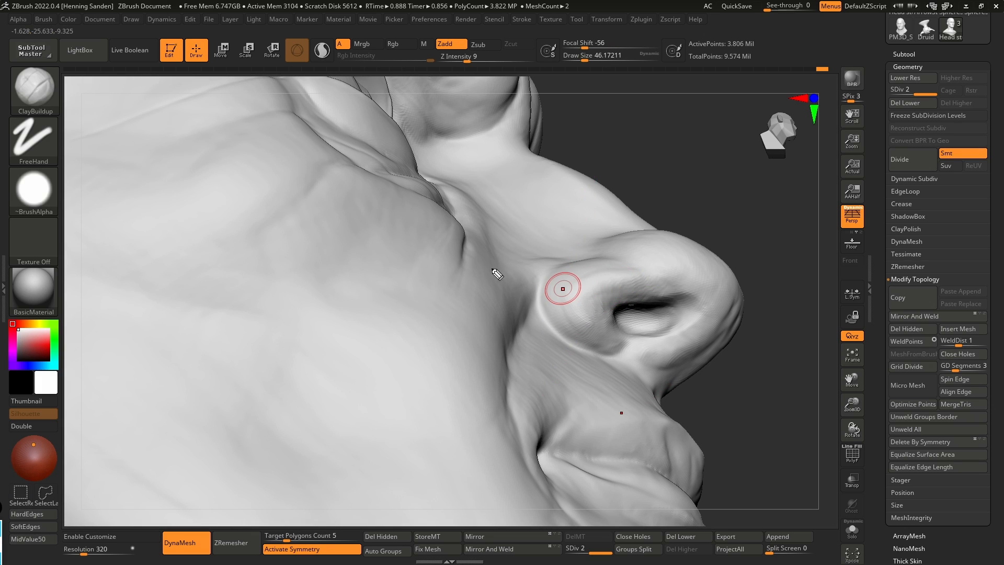
drag(518, 329, 514, 339)
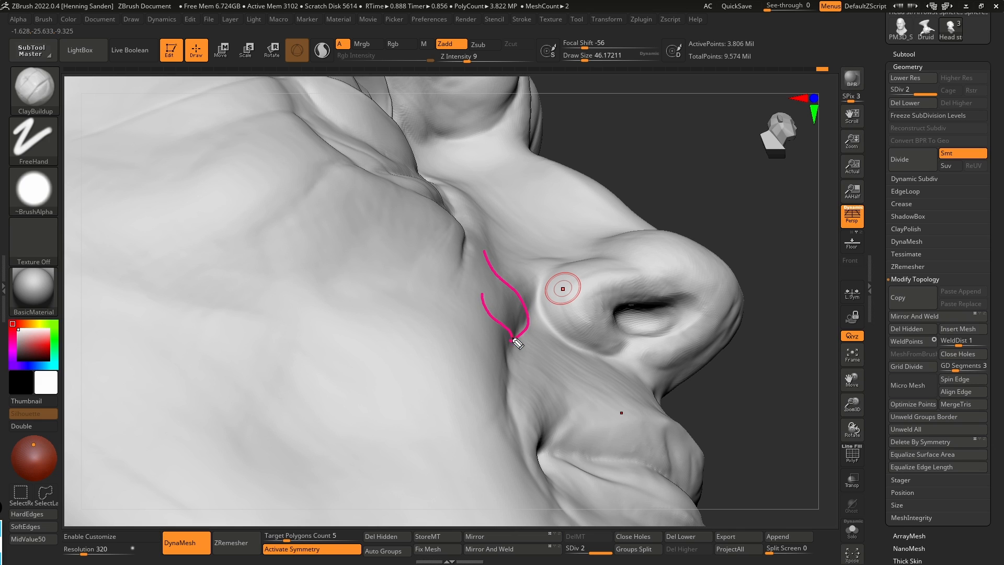
key(Escape)
Step: Build up the nasolabial fold from the nose wing down to the mouth corner with ClayBuildup, enlarging the draw size to about 83
right_drag(533, 356, 515, 333)
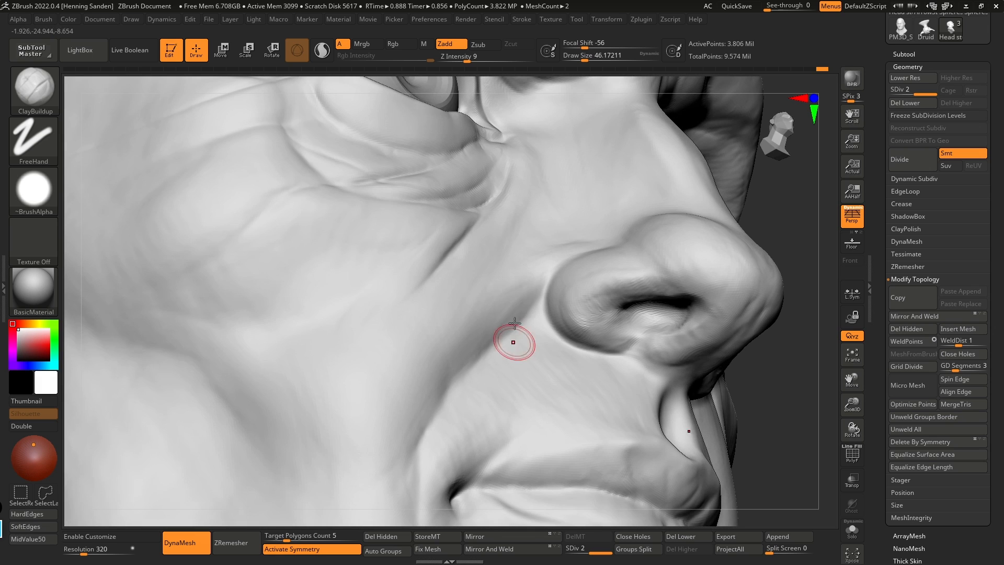
key(])
drag(515, 308, 466, 381)
right_drag(460, 384, 441, 397)
mouse_move(524, 290)
mouse_down()
mouse_move(477, 347)
mouse_move(449, 408)
mouse_up()
right_drag(450, 408, 439, 405)
drag(494, 338, 425, 438)
key(])
drag(549, 256, 510, 304)
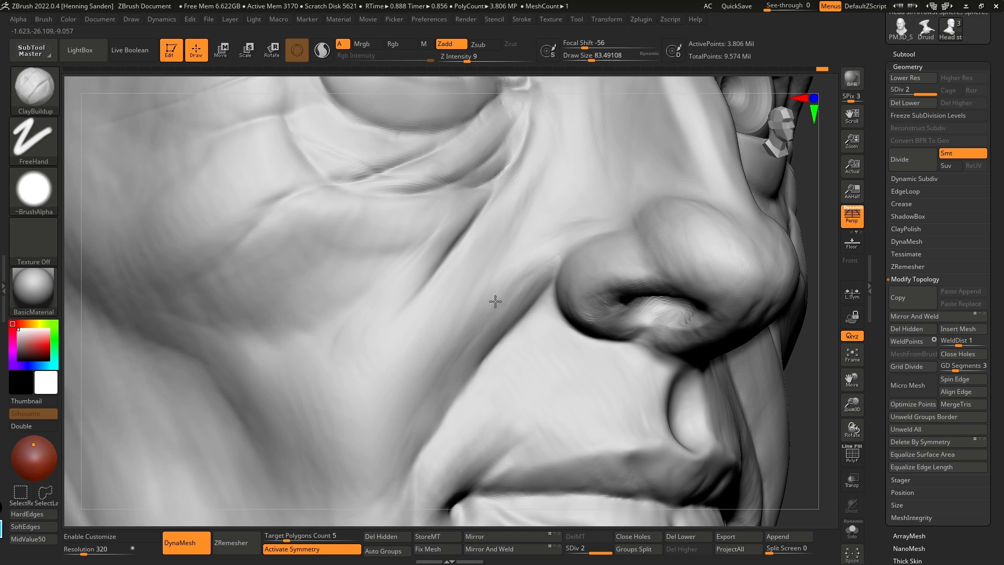
Step: Shape the upper lip area beside the philtrum with ClayBuildup at a draw size of about 62
key(f)
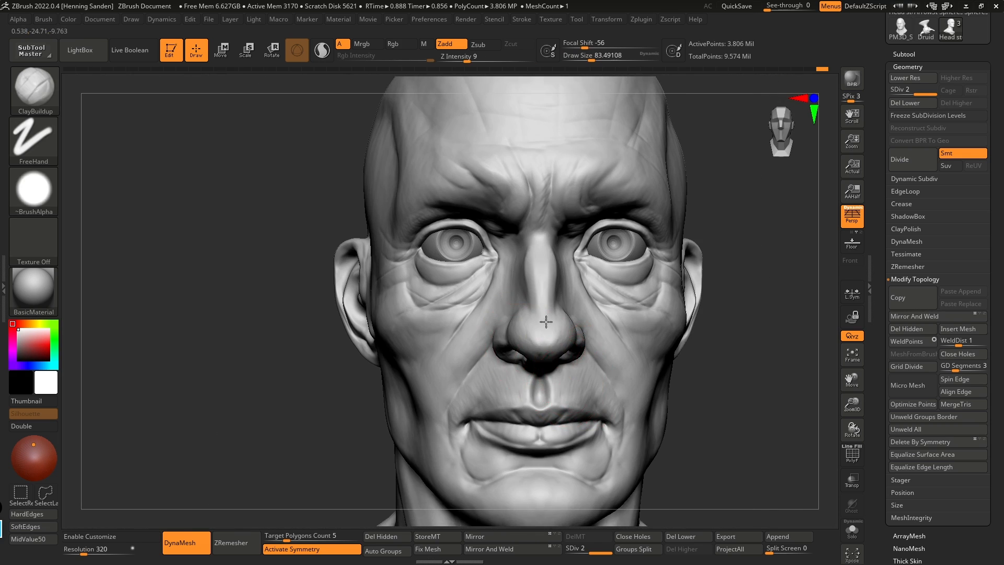
alt+right_drag(473, 318, 462, 321)
key(b)
key(m)
key(v)
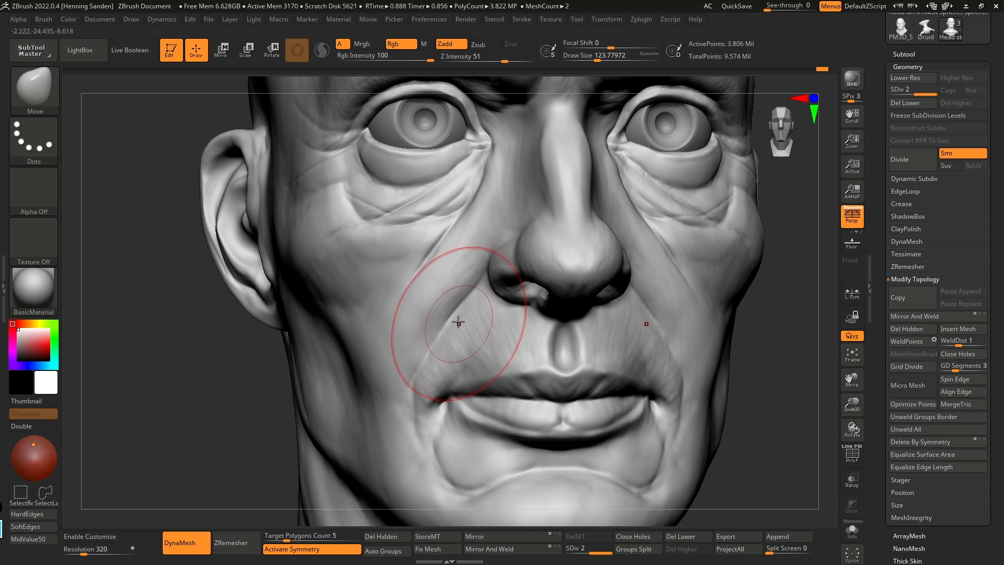
key(f)
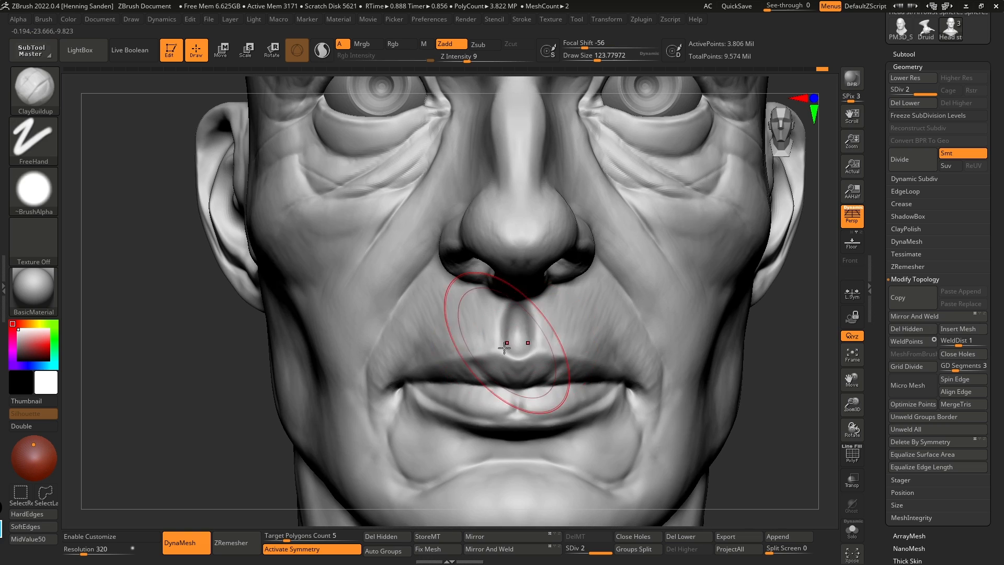
key(bracketleft)
key(bracketleft)
key(bracketleft)
key(bracketleft)
key(bracketleft)
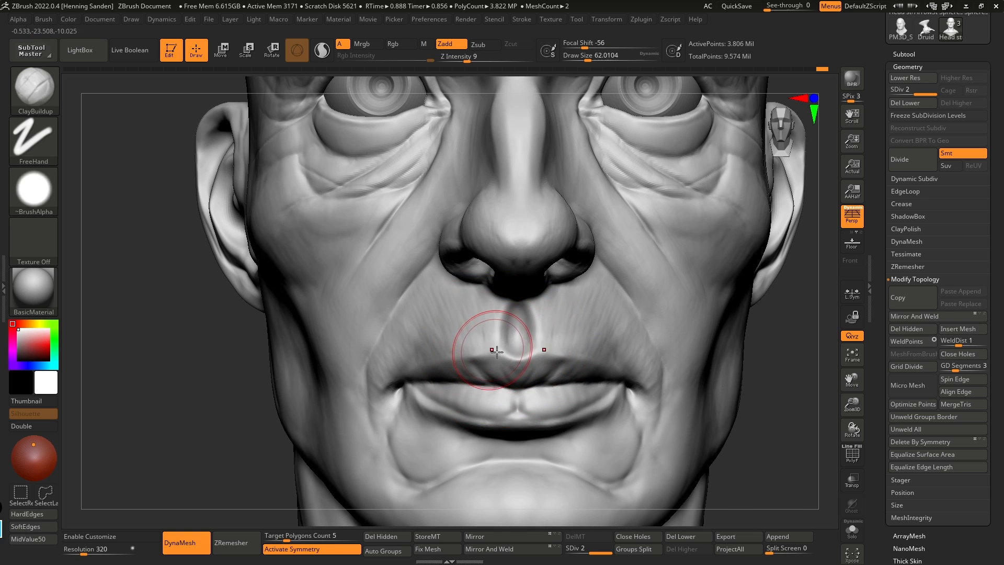
right_drag(460, 355, 522, 353)
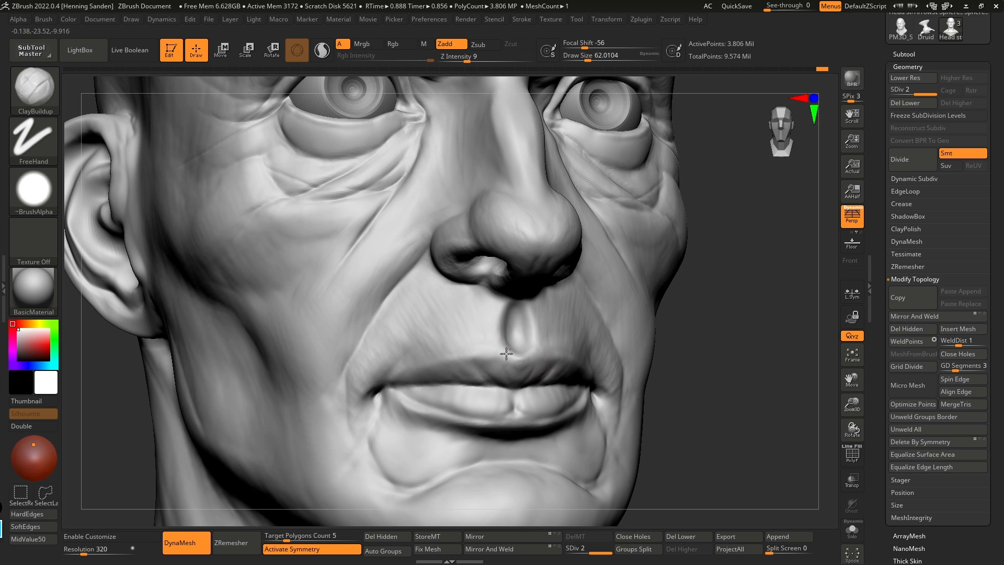
Step: Refine the philtrum edges and the middle of the upper lip with ClayBuildup at varying draw sizes
alt+right_drag(468, 361, 418, 220)
right_drag(418, 220, 361, 220)
ctrl+right_drag(520, 340, 542, 345)
key(s)
drag(538, 345, 529, 343)
right_drag(482, 350, 437, 340)
key(s)
drag(545, 362, 559, 368)
key(s)
Step: Build up the upper lip from the philtrum toward the mouth corner with ClayBuildup at a draw size of about 56
mouse_move(486, 400)
right_down()
mouse_move(570, 405)
mouse_move(571, 365)
right_up()
key(s)
click(577, 406)
mouse_move(571, 365)
ctrl+right_down()
mouse_move(592, 365)
mouse_move(567, 415)
mouse_move(559, 370)
ctrl+right_up()
drag(552, 384, 543, 391)
mouse_move(586, 360)
mouse_down()
mouse_move(556, 396)
mouse_move(580, 391)
mouse_move(485, 400)
mouse_up()
right_drag(526, 393, 601, 390)
mouse_move(399, 365)
mouse_down()
mouse_move(376, 389)
mouse_move(351, 383)
mouse_up()
mouse_move(351, 354)
mouse_down()
mouse_move(337, 373)
mouse_move(329, 360)
mouse_up()
Step: Trace the side profile from the nose tip over the lips to the chin with temporary annotation lines and clear them
mouse_move(470, 360)
right_down()
mouse_move(359, 347)
mouse_move(370, 335)
mouse_move(359, 348)
right_up()
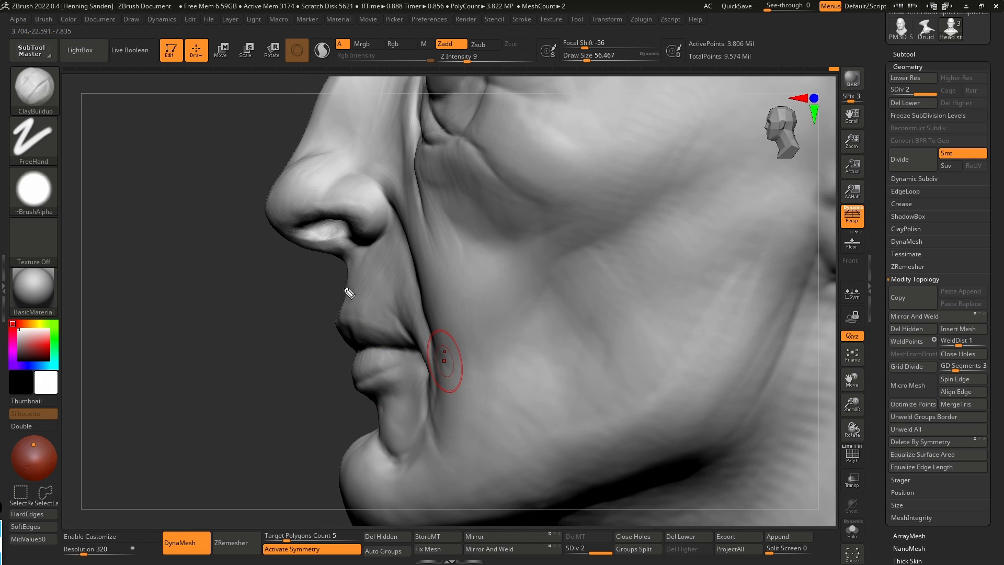
drag(338, 333, 355, 355)
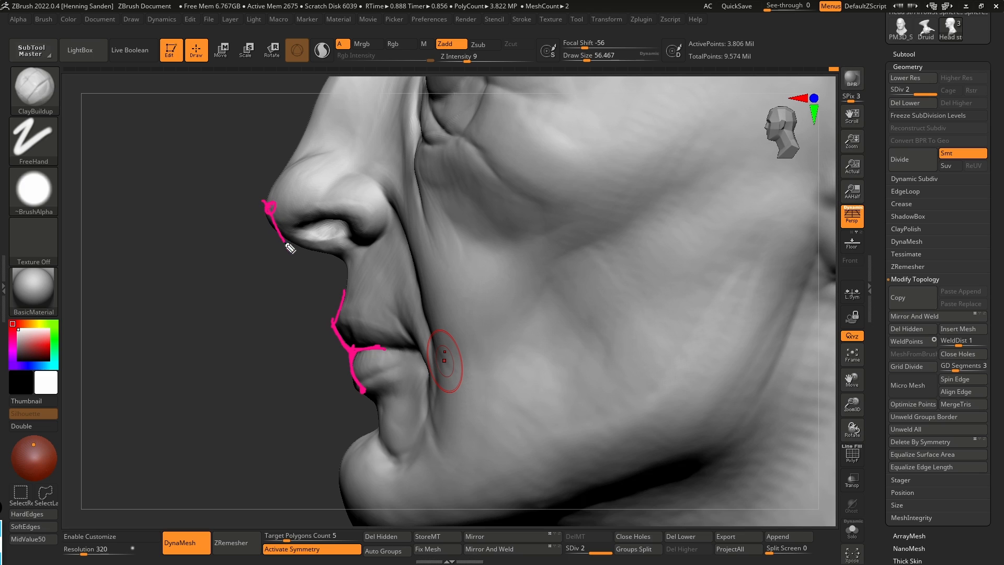
mouse_move(370, 401)
mouse_down()
mouse_move(291, 278)
mouse_move(371, 385)
mouse_up()
drag(271, 202, 269, 205)
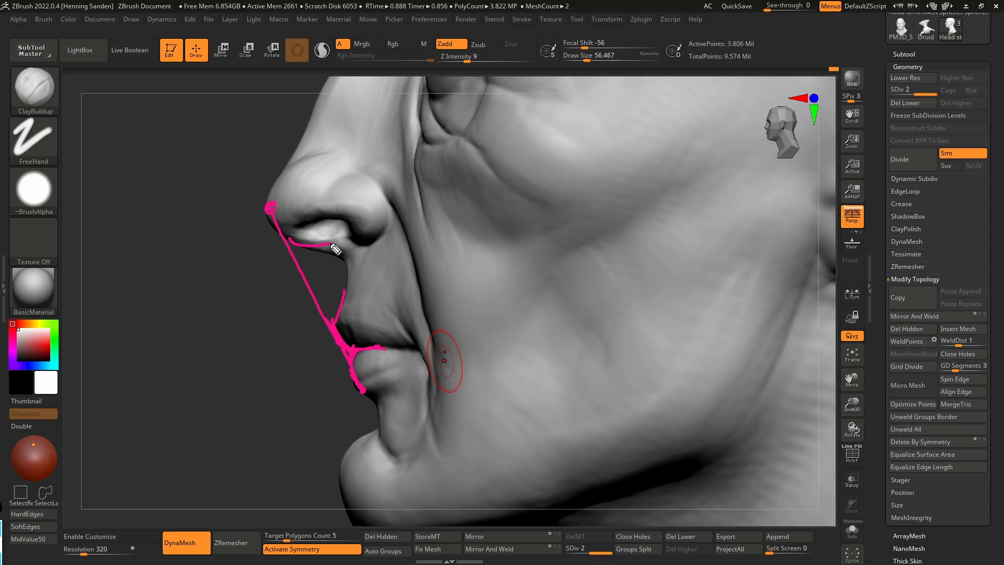
drag(353, 265, 346, 293)
drag(377, 397, 380, 438)
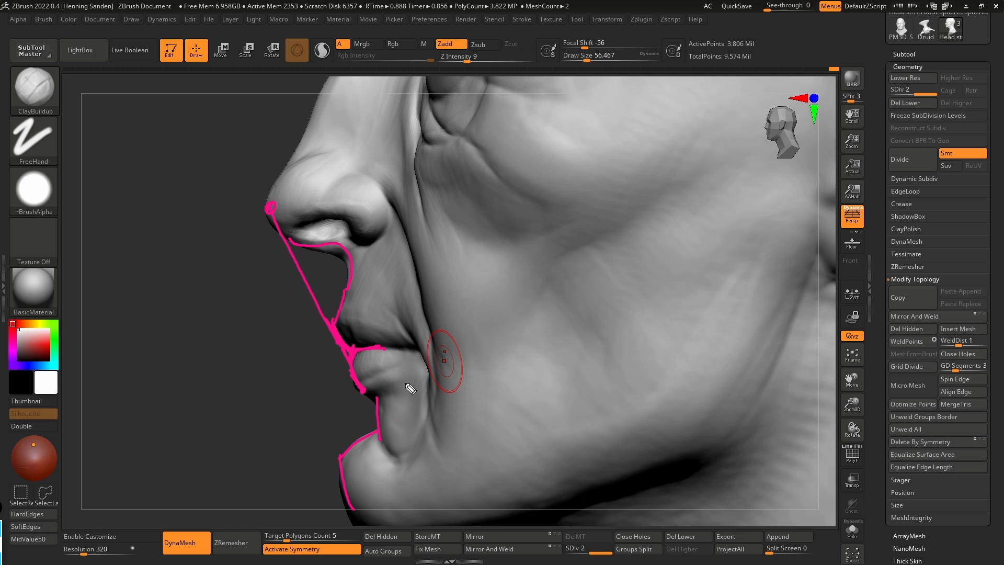
key(e)
drag(324, 397, 337, 399)
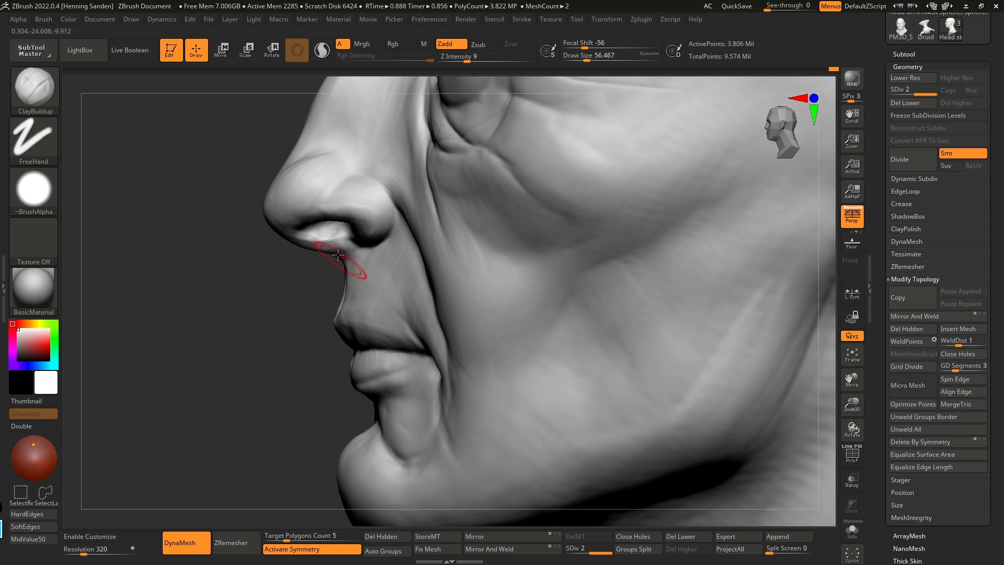
Step: Adjust the profile where the base of the nose meets the upper lip with the Move brush
key(bracketright)
key(bracketright)
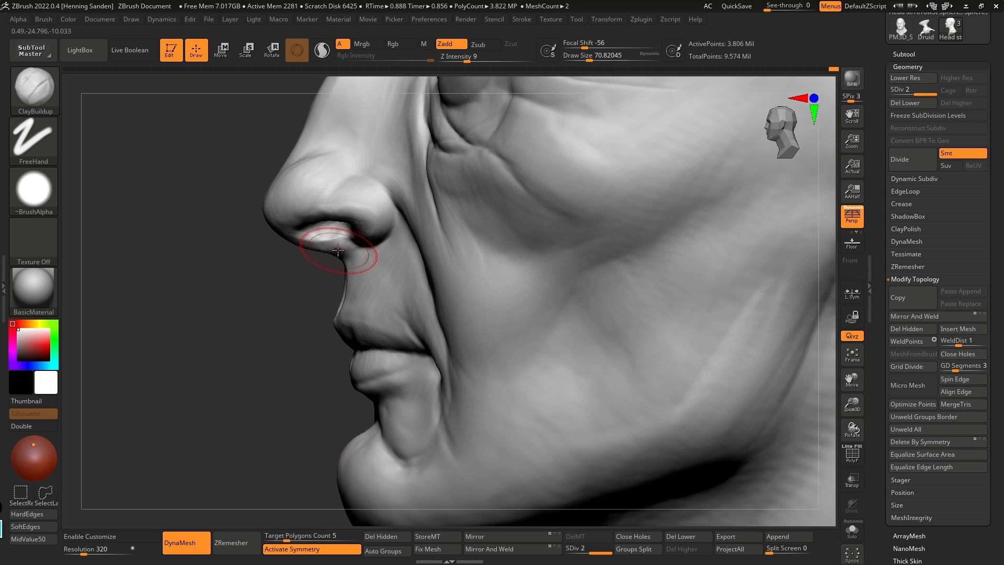
key(b)
key(m)
key(v)
shift+drag(341, 241, 343, 240)
right_drag(366, 268, 345, 251)
key(s)
drag(340, 243, 344, 244)
mouse_move(366, 238)
right_down()
mouse_move(381, 239)
mouse_move(358, 257)
right_up()
Step: Reshape the upper lip's profile below the nose with the Move brush
key(s)
drag(348, 310, 352, 310)
right_drag(343, 320, 359, 319)
drag(337, 293, 333, 291)
right_drag(335, 293, 360, 297)
Step: Build up the chin with ClayBuildup at a draw size of about 116
right_drag(400, 354, 375, 355)
alt+right_drag(361, 376, 380, 327)
right_drag(391, 394, 405, 405)
key(b)
key(c)
key(b)
key(s)
mouse_move(400, 409)
mouse_down()
mouse_move(325, 401)
mouse_move(350, 419)
mouse_move(389, 404)
mouse_move(378, 392)
mouse_up()
key(s)
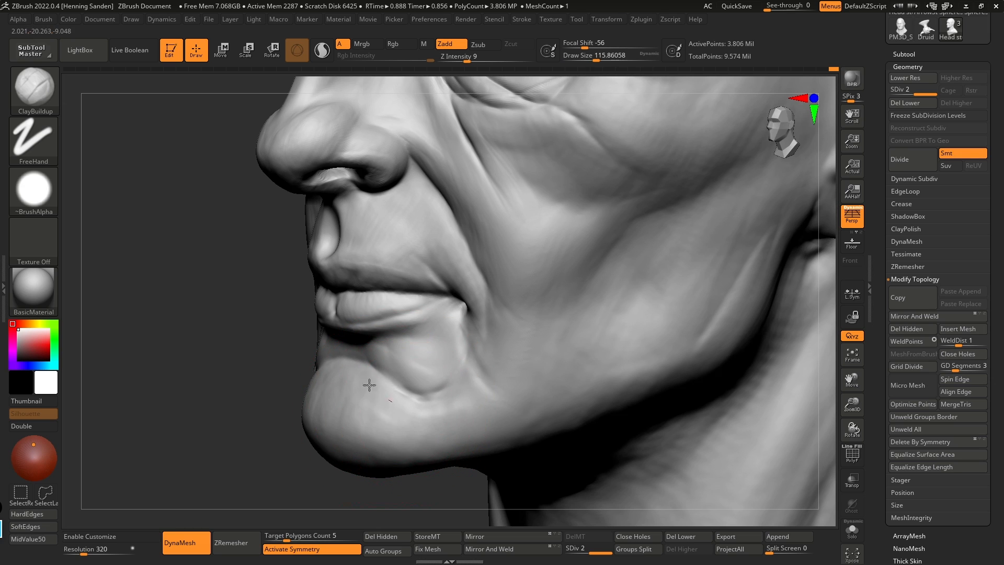
drag(442, 420, 341, 422)
right_drag(341, 422, 386, 417)
drag(384, 416, 313, 433)
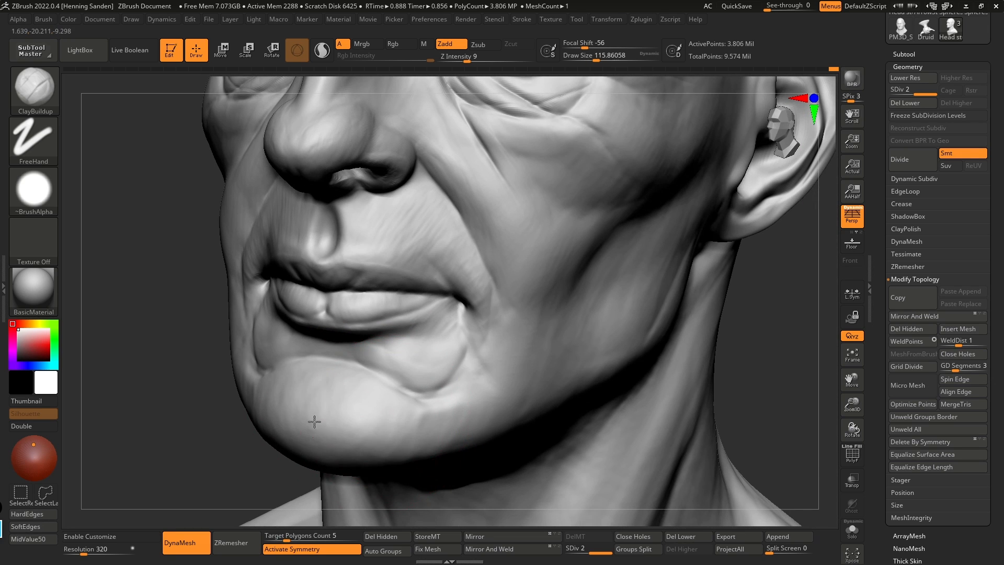
Step: Refine the crease between the chin and the area beneath the mouth corner with ClayBuildup
mouse_move(427, 397)
mouse_down()
mouse_move(414, 425)
mouse_move(429, 396)
mouse_up()
key(s)
mouse_move(443, 385)
mouse_down()
mouse_move(387, 381)
mouse_move(431, 400)
mouse_up()
Step: Adjust the lower cheek contour with the Move brush
right_drag(319, 303, 416, 268)
mouse_move(416, 268)
ctrl+right_down()
mouse_move(388, 303)
mouse_move(447, 328)
mouse_move(437, 306)
ctrl+right_up()
key(b)
key(m)
key(v)
key(s)
drag(421, 310, 433, 310)
right_drag(427, 335, 406, 320)
Step: Build up the hollow of the lower cheek behind the nasolabial fold with ClayBuildup at a draw size of about 87
key(b)
key(c)
key(b)
key(s)
drag(433, 314, 417, 311)
mouse_move(414, 309)
right_down()
mouse_move(390, 313)
mouse_move(425, 309)
mouse_move(408, 279)
right_up()
key(s)
drag(406, 279, 417, 277)
drag(381, 335, 389, 314)
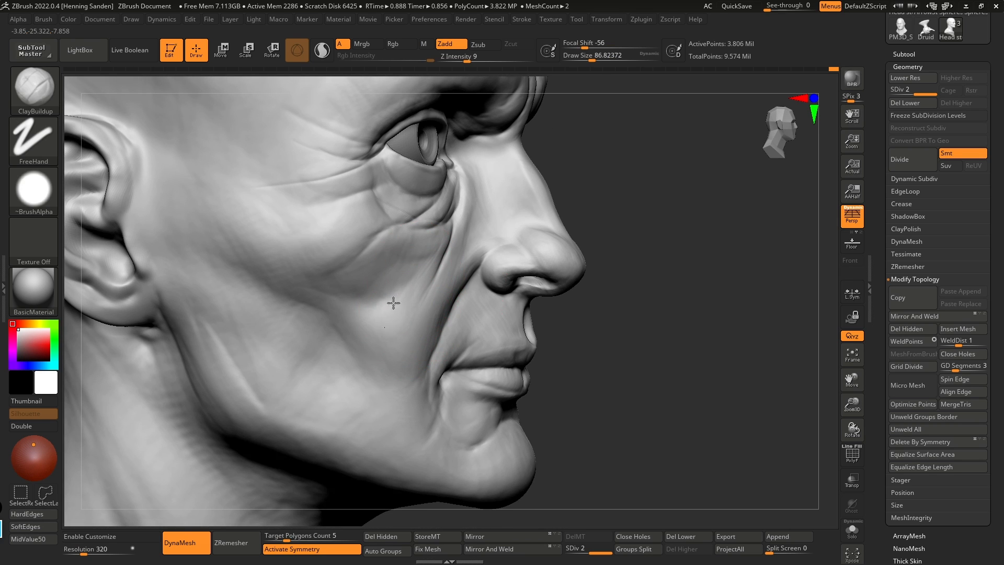
right_drag(400, 334, 411, 323)
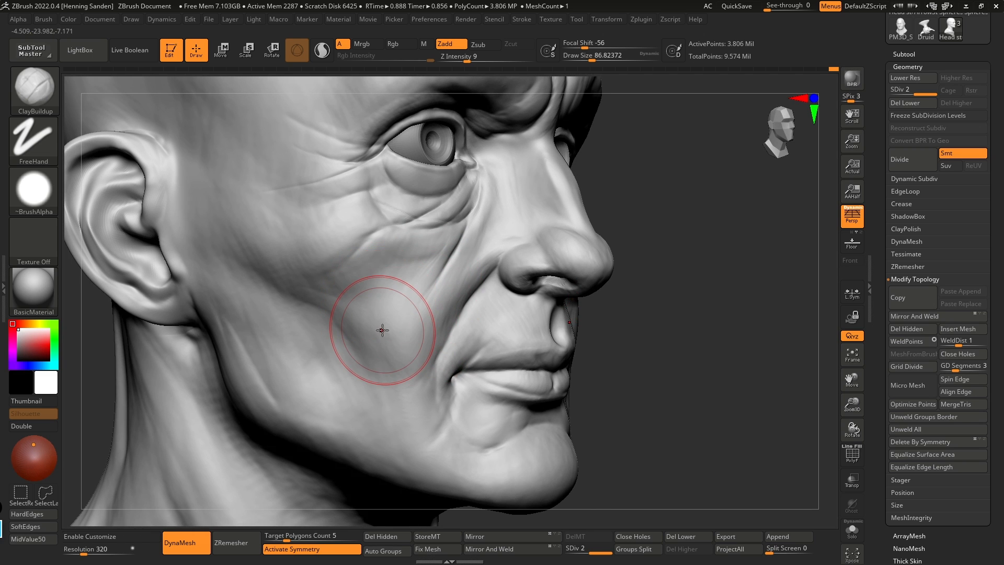
right_drag(407, 312, 404, 308)
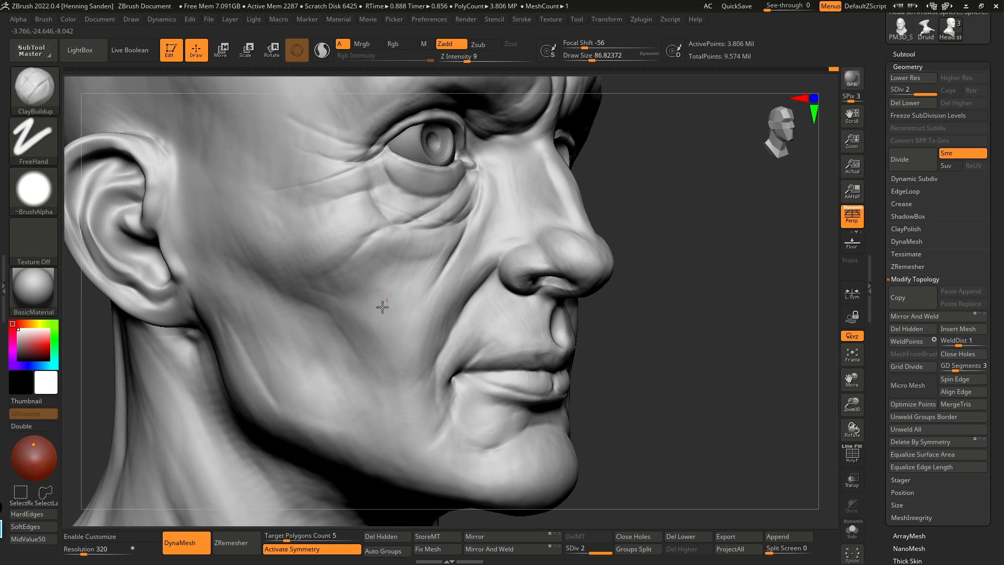
Step: Try a ClayBuildup stroke on the side of the opposite cheek and undo it
mouse_move(426, 365)
alt+right_down()
mouse_move(570, 333)
mouse_move(503, 334)
mouse_move(570, 334)
alt+right_up()
key(s)
drag(598, 330, 613, 302)
key(ctrl+z)
Step: Refine the cheek below the eye bag and beside the nose with ClayBuildup at a draw size of about 44
key(s)
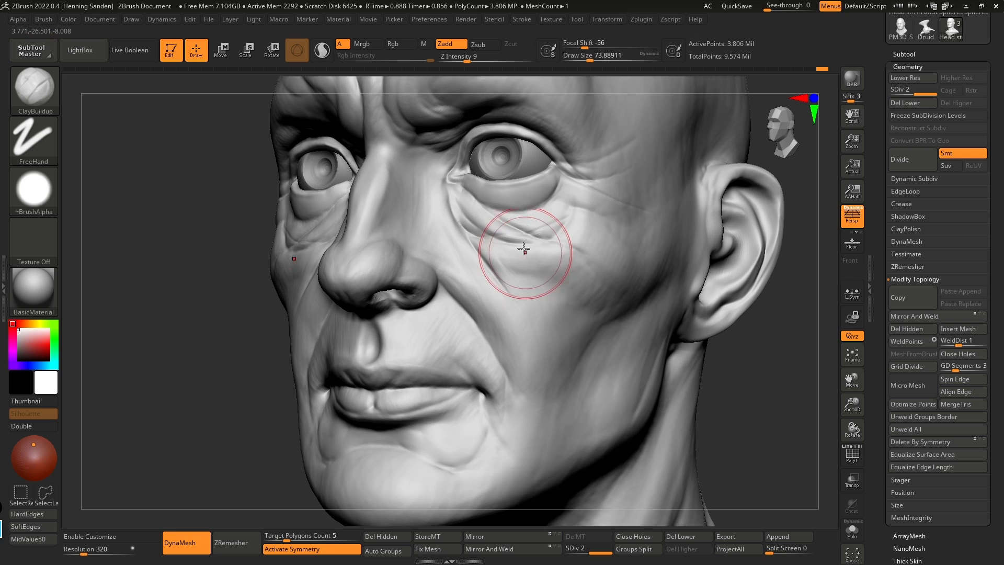
right_drag(522, 251, 541, 269)
key(s)
drag(457, 229, 450, 227)
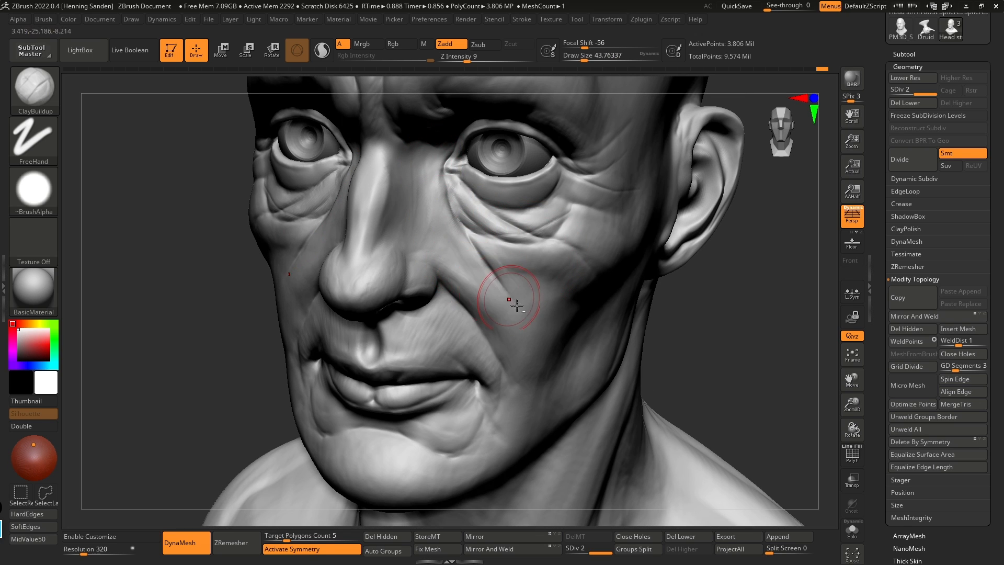
right_drag(448, 285, 505, 281)
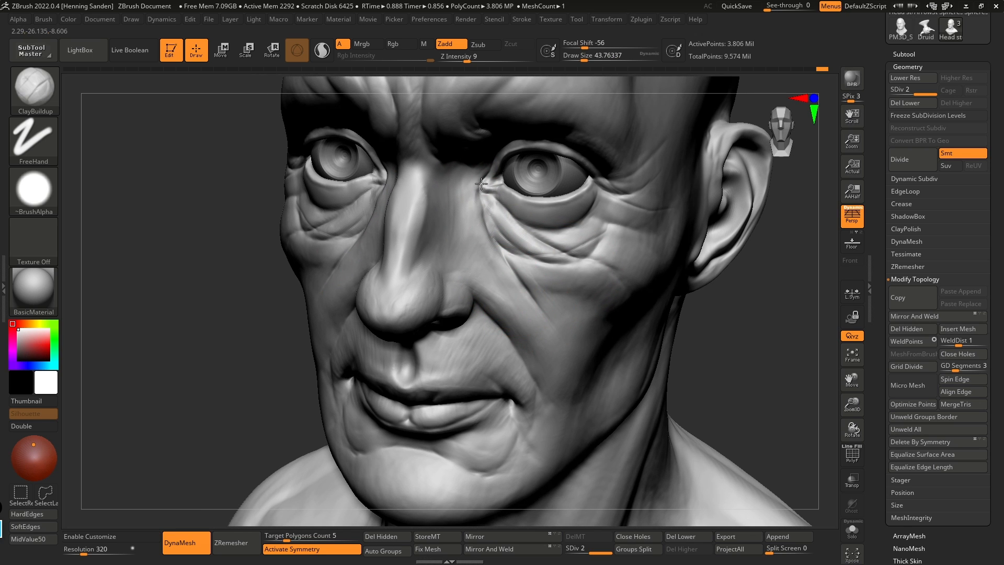
mouse_move(470, 233)
right_down()
mouse_move(498, 246)
mouse_move(471, 318)
mouse_move(550, 365)
right_up()
Step: Build up and smooth the front of the chin below the lower lip with ClayBuildup at a draw size of about 59
key(s)
drag(553, 365, 546, 344)
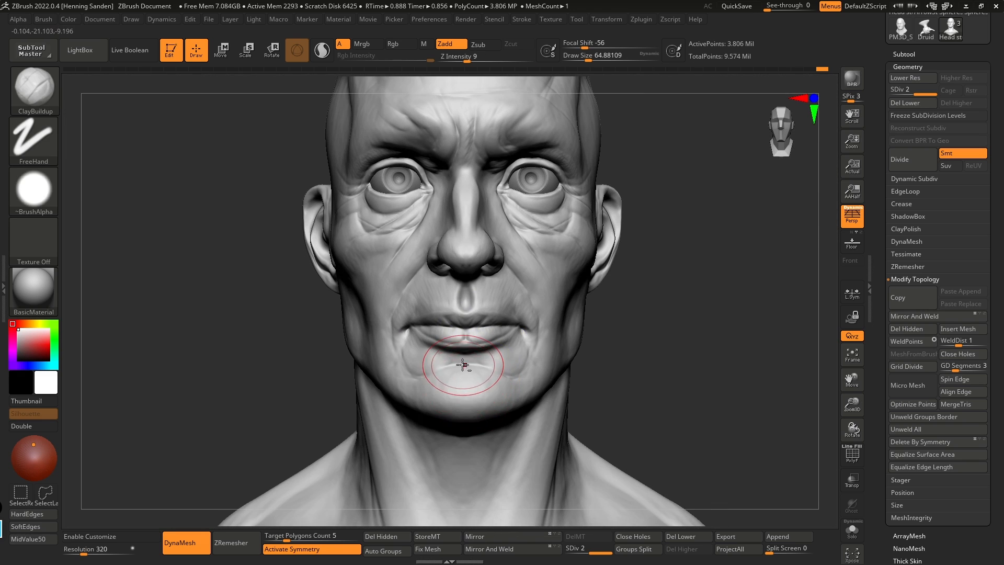
ctrl+right_drag(463, 366, 469, 372)
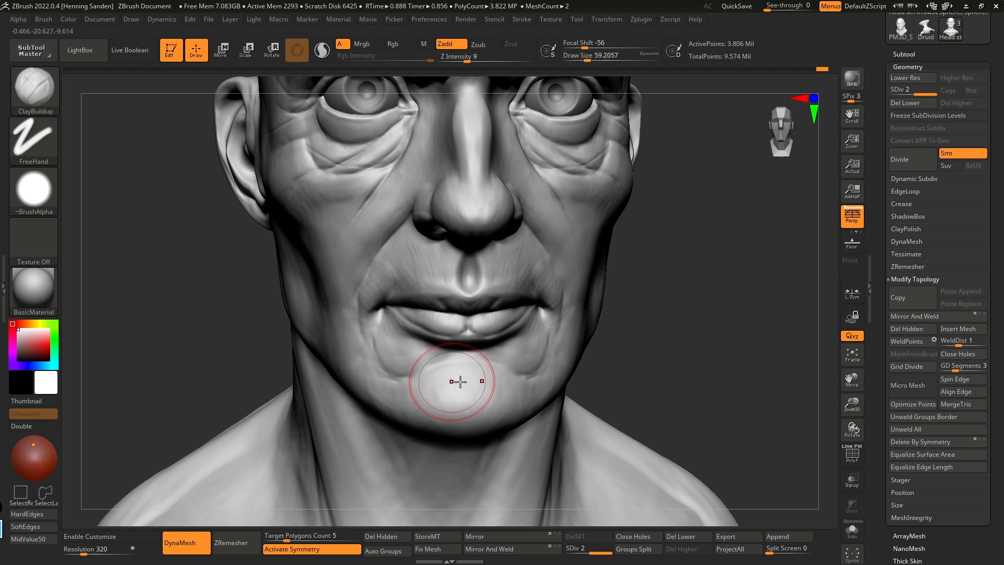
shift+drag(457, 381, 459, 380)
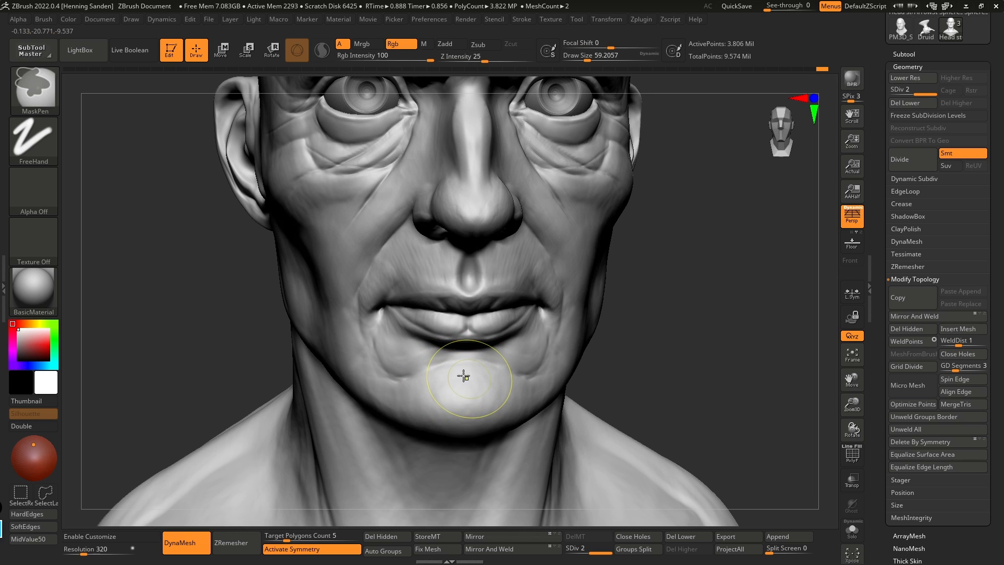
right_drag(462, 396, 469, 377)
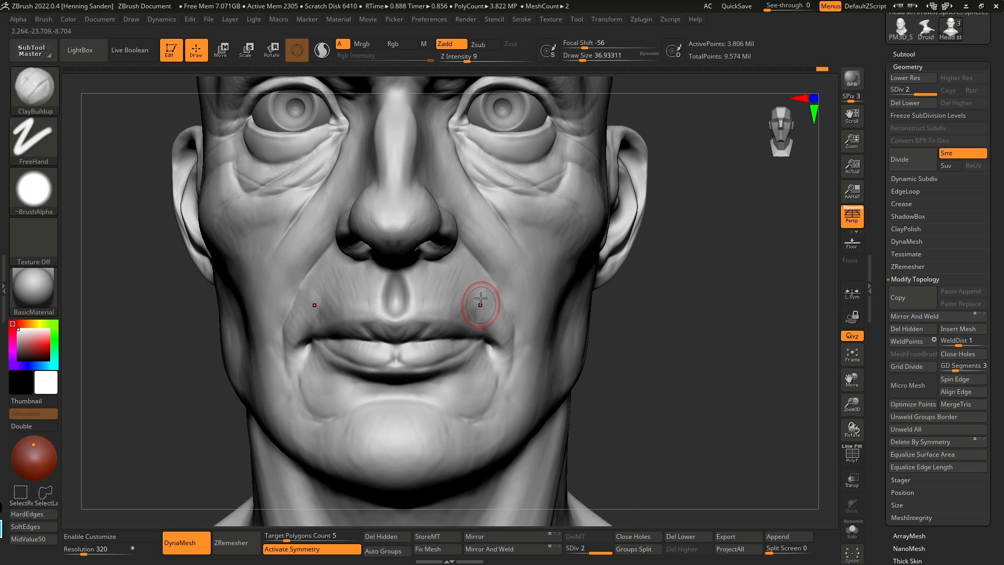
Step: Refine the area between the upper lip and the nasolabial fold with ClayBuildup at a draw size of about 59
ctrl+right_drag(482, 302, 481, 316)
key(s)
key(s)
drag(506, 323, 518, 323)
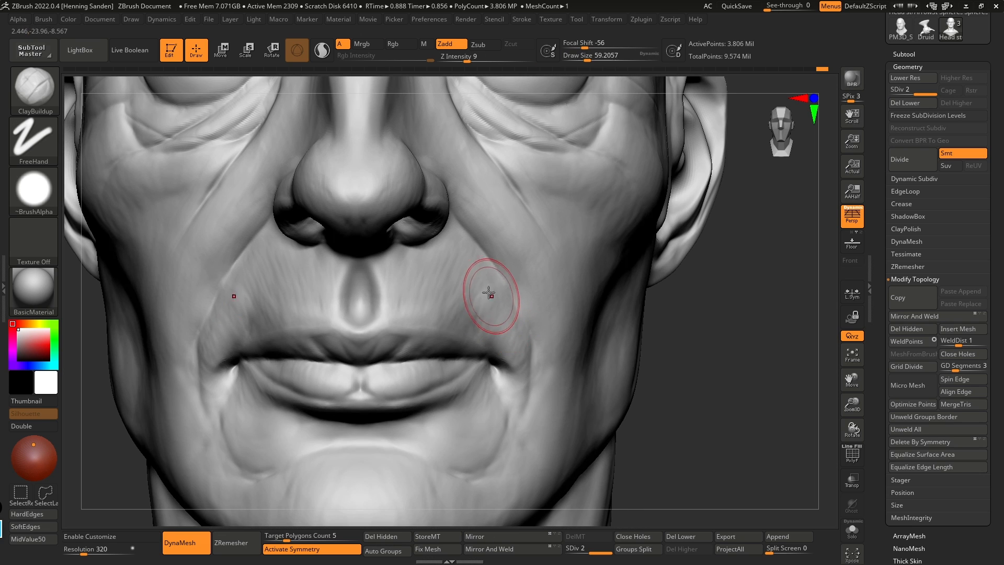
key([)
key([)
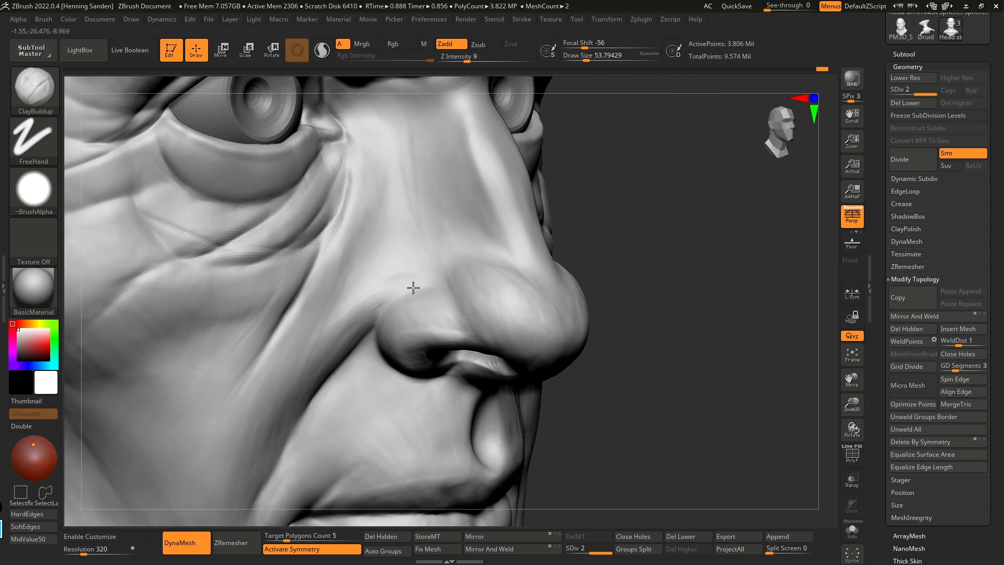
Step: Build up the nasolabial fold from above the nostril wing down the cheek with ClayBuildup at a draw size of about 74
ctrl+right_drag(413, 288, 419, 283)
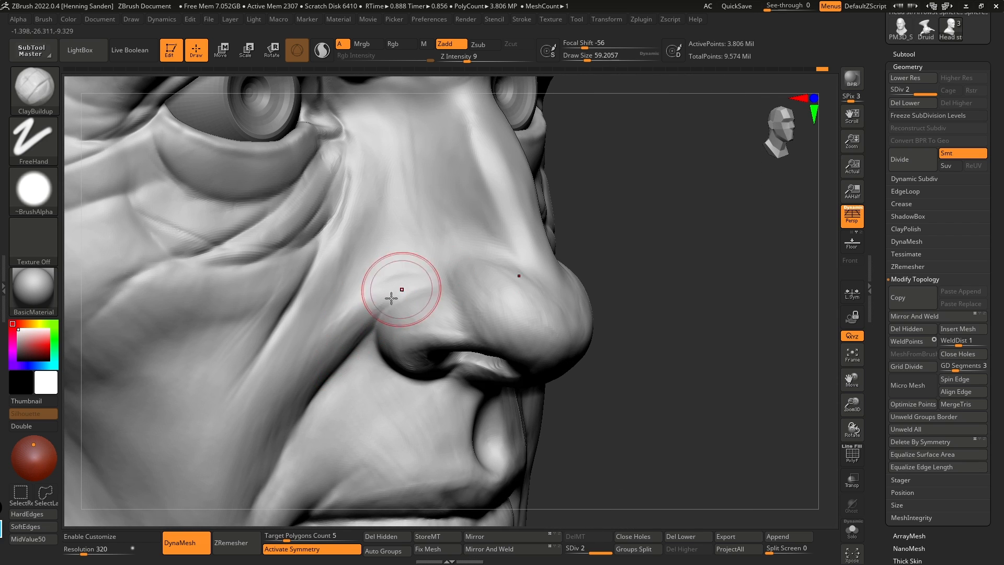
key(bracketright)
drag(430, 276, 386, 300)
drag(353, 329, 321, 341)
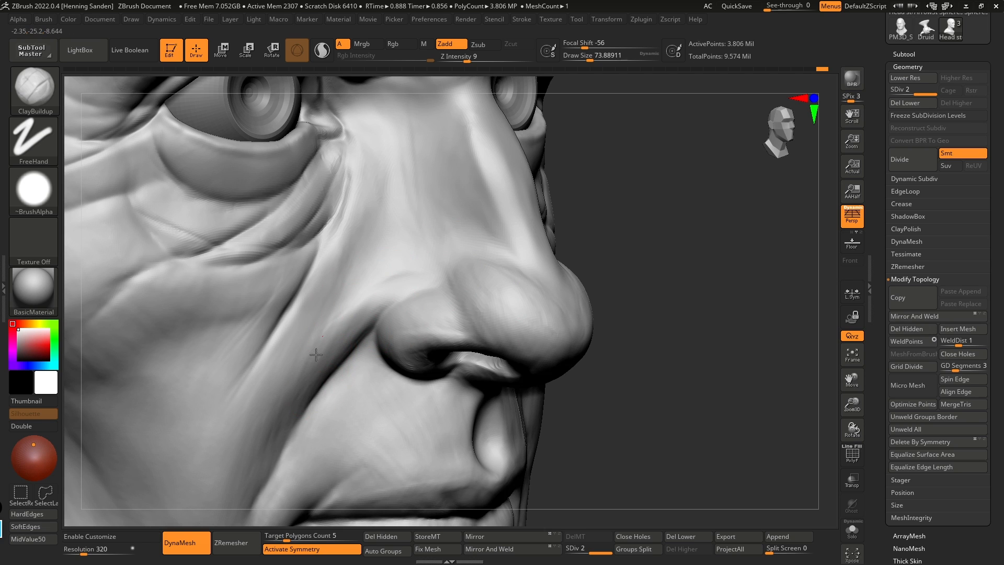
mouse_move(244, 413)
alt+right_down()
mouse_move(222, 321)
mouse_move(363, 334)
mouse_move(384, 302)
alt+right_up()
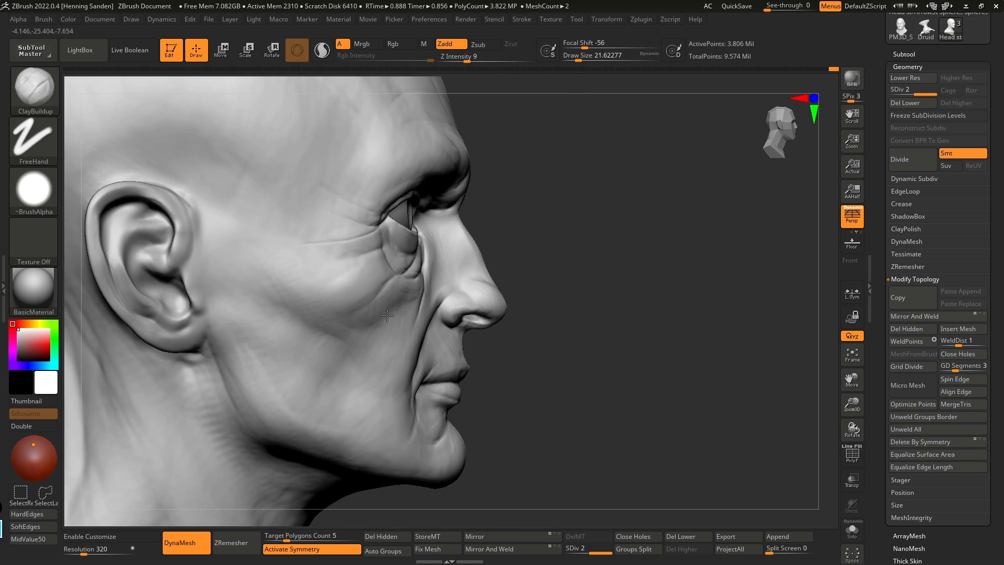
right_drag(387, 315, 376, 296)
mouse_move(438, 261)
alt+right_down()
mouse_move(449, 314)
mouse_move(466, 319)
alt+right_up()
key(])
mouse_move(439, 340)
ctrl+right_down()
mouse_move(436, 310)
mouse_move(469, 322)
mouse_move(439, 334)
mouse_move(449, 345)
ctrl+right_up()
alt+right_drag(575, 353, 507, 325)
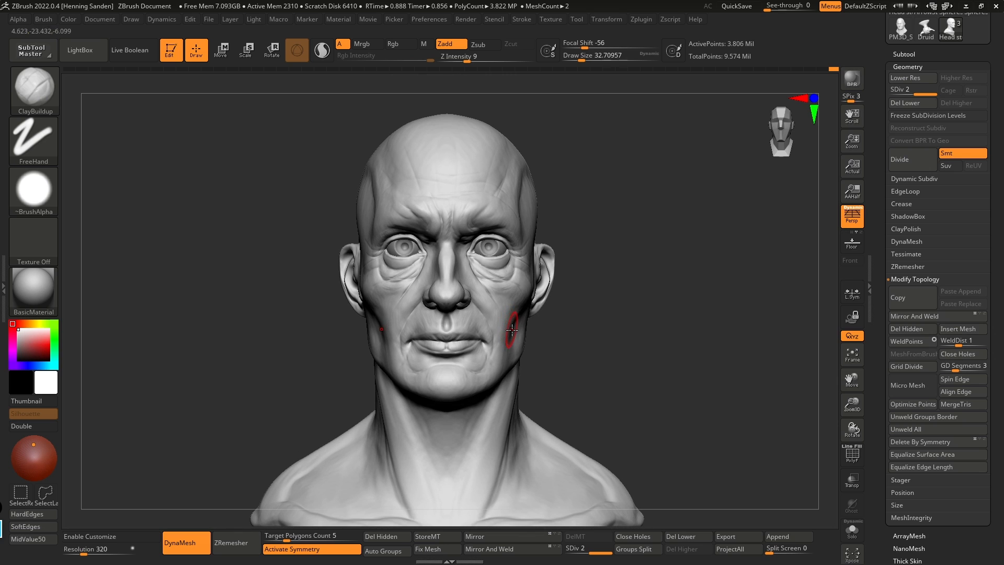
mouse_move(497, 463)
alt+right_down()
mouse_move(507, 406)
mouse_move(449, 393)
mouse_move(517, 309)
alt+right_up()
Step: Refine the neck below the jaw with ClayBuildup, reducing the draw size to about 46
key(bracketright)
key(bracketright)
right_drag(525, 241, 508, 275)
key(bracketleft)
key(bracketleft)
mouse_move(479, 446)
right_down()
mouse_move(497, 427)
mouse_move(487, 381)
mouse_move(501, 426)
mouse_move(469, 412)
right_up()
key(bracketleft)
key(bracketleft)
key(bracketleft)
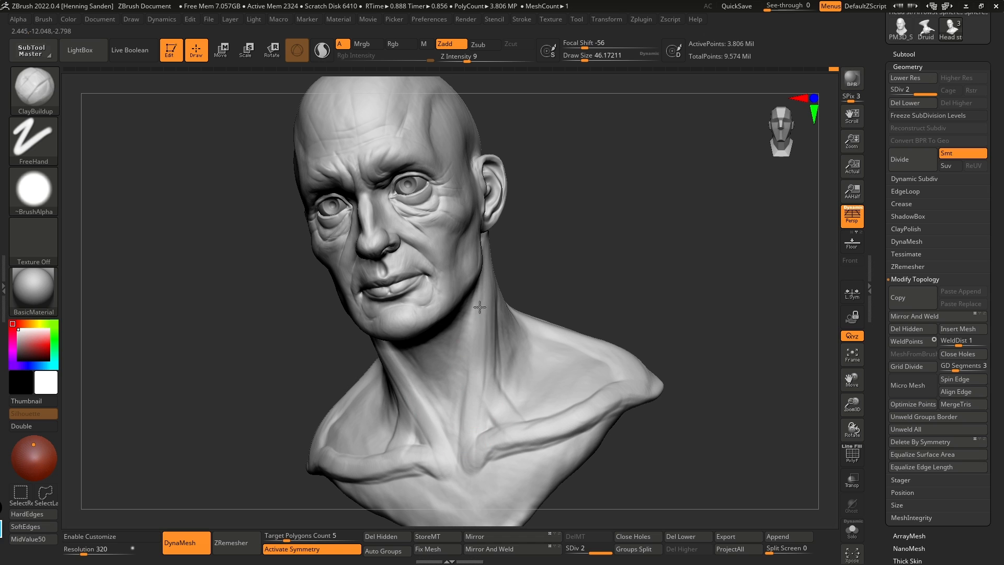
Step: Build up the neck muscles and the side of the neck with ClayBuildup at a draw size of about 97
mouse_move(475, 370)
right_down()
mouse_move(475, 321)
mouse_move(454, 322)
mouse_move(433, 269)
mouse_move(461, 325)
mouse_move(473, 386)
mouse_move(426, 386)
mouse_move(452, 417)
right_up()
key(bracketright)
key(bracketright)
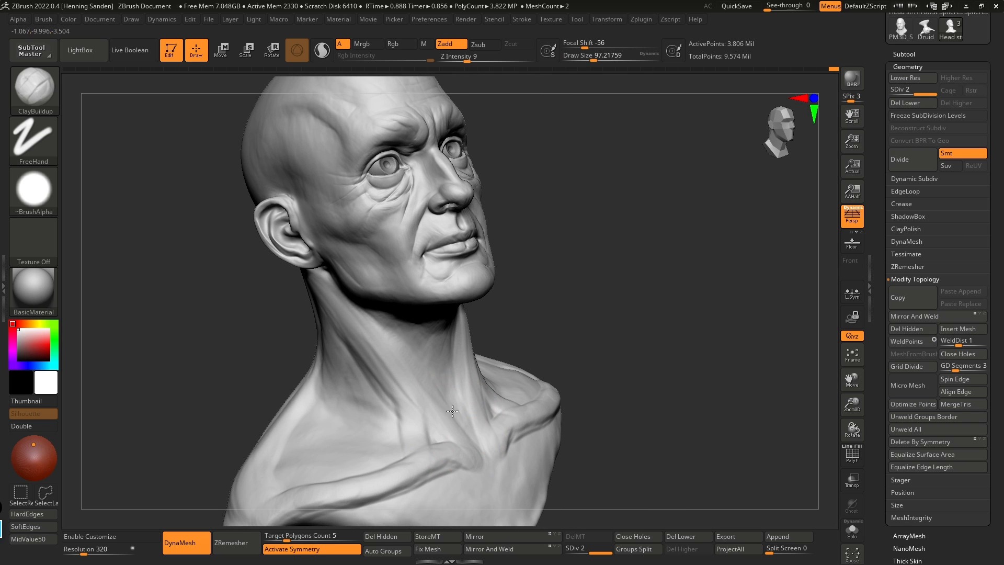
right_drag(361, 374, 317, 324)
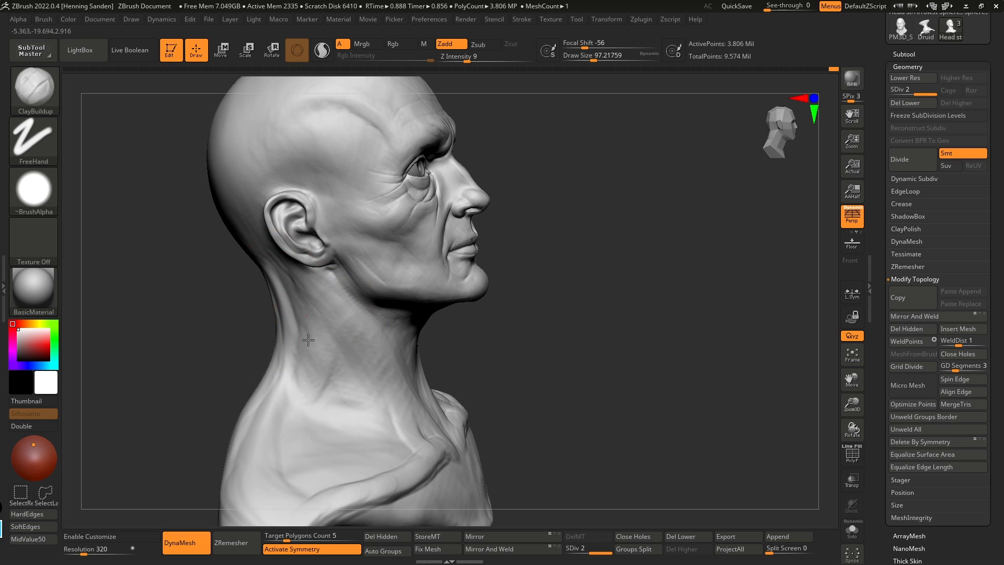
right_drag(314, 410, 309, 449)
key(bracketleft)
Step: Shape the sternum between and below the collarbones with ClayBuildup at a draw size of about 65
mouse_move(385, 394)
right_down()
mouse_move(480, 385)
mouse_move(425, 438)
right_up()
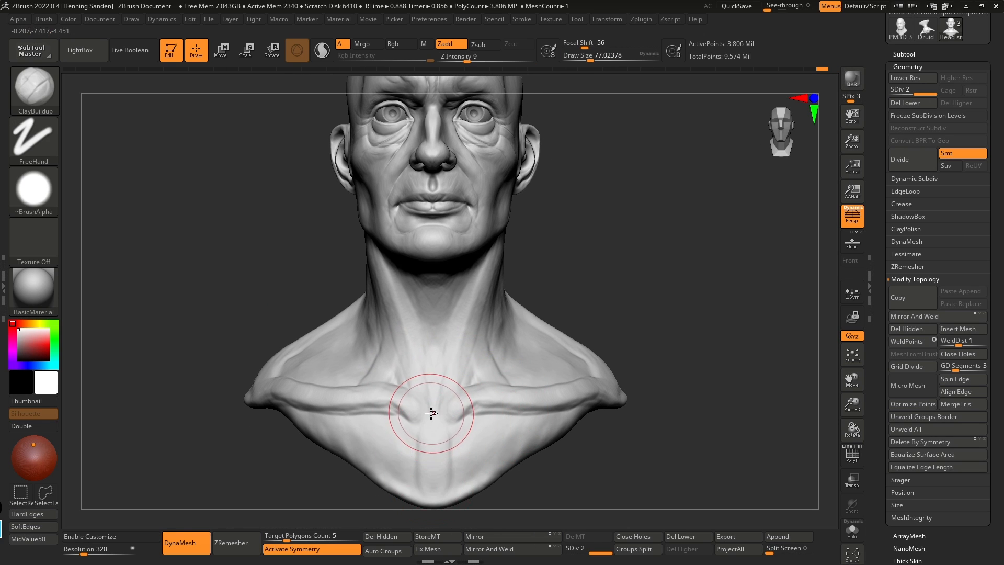
key(bracketleft)
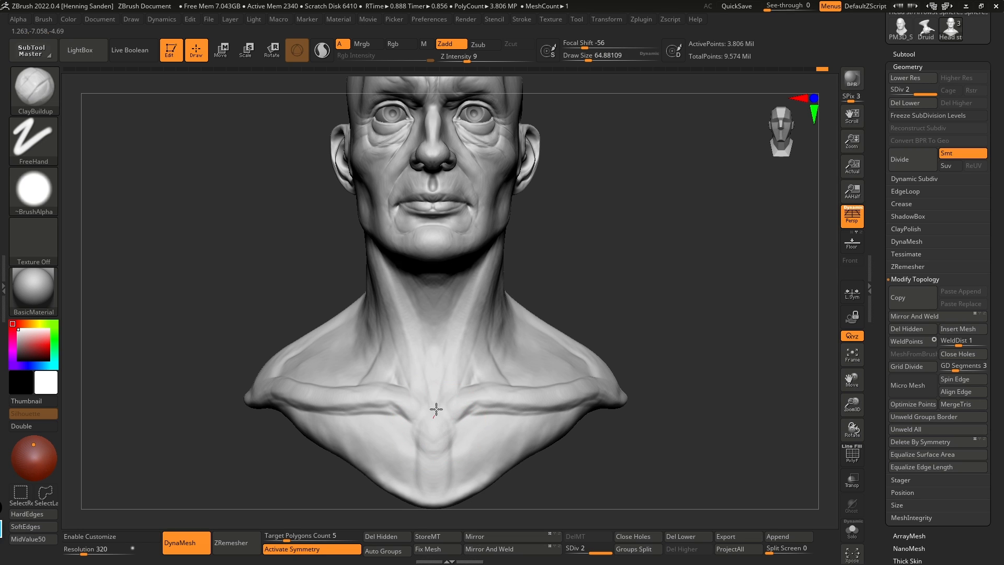
right_drag(436, 412, 435, 417)
mouse_move(435, 453)
mouse_down()
mouse_move(433, 495)
mouse_move(434, 484)
mouse_up()
key(bracketright)
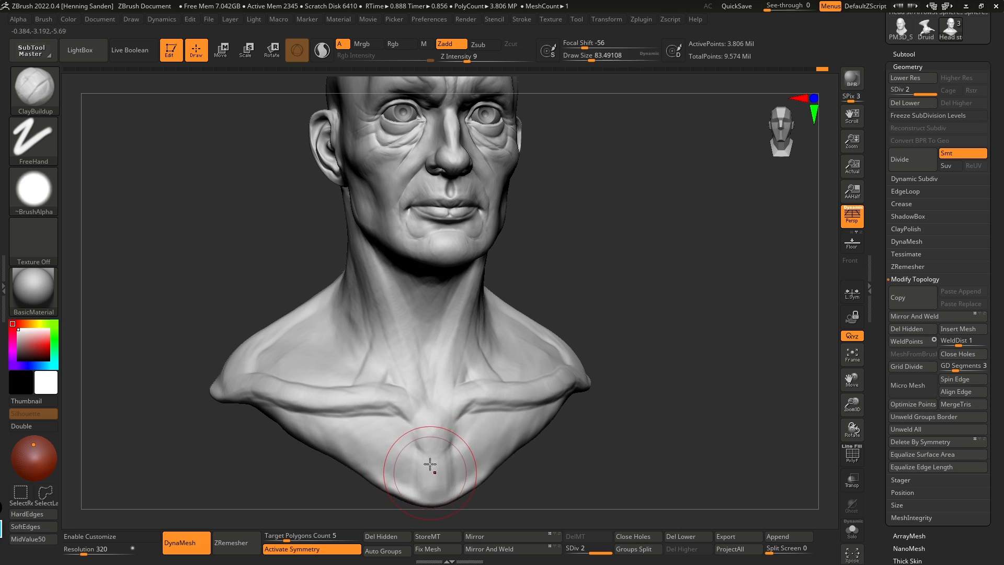
Step: Build up the chest muscle forms below the collarbone and beside the sternum with ClayBuildup at a draw size of about 74
mouse_move(400, 421)
mouse_down()
mouse_move(356, 452)
mouse_move(382, 425)
mouse_move(374, 416)
mouse_move(348, 430)
mouse_move(392, 439)
mouse_move(383, 419)
mouse_move(326, 433)
mouse_move(269, 405)
mouse_move(351, 411)
mouse_move(309, 436)
mouse_up()
key(s)
mouse_move(384, 402)
mouse_down()
mouse_move(398, 422)
mouse_move(363, 455)
mouse_move(357, 442)
mouse_up()
mouse_move(419, 453)
mouse_down()
mouse_move(412, 484)
mouse_move(413, 461)
mouse_move(388, 476)
mouse_move(396, 494)
mouse_up()
mouse_move(412, 438)
right_down()
mouse_move(264, 433)
mouse_move(392, 410)
right_up()
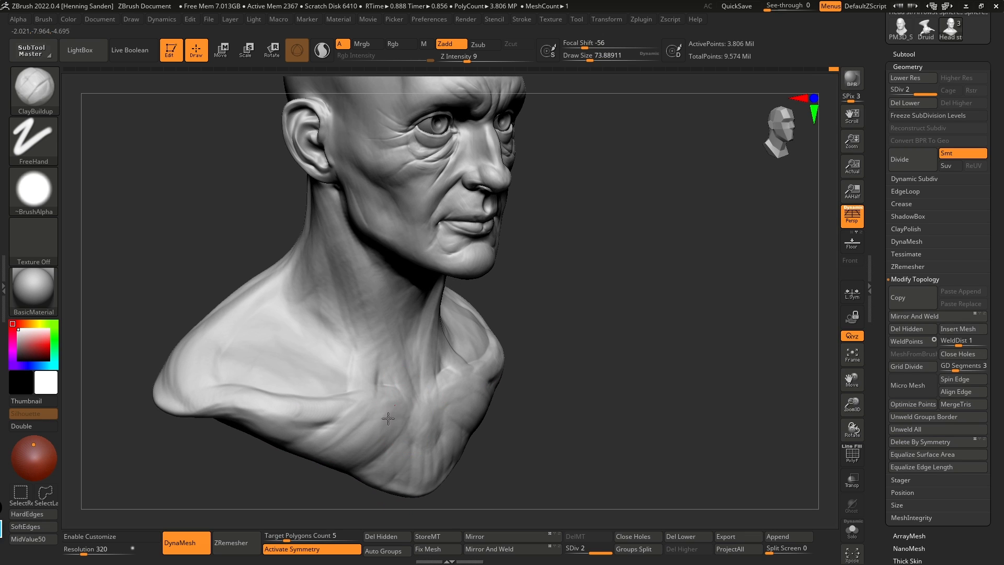
Step: Refine the top of the shoulder and the outer collarbone with ClayBuildup at a draw size of about 80
right_drag(287, 386, 331, 381)
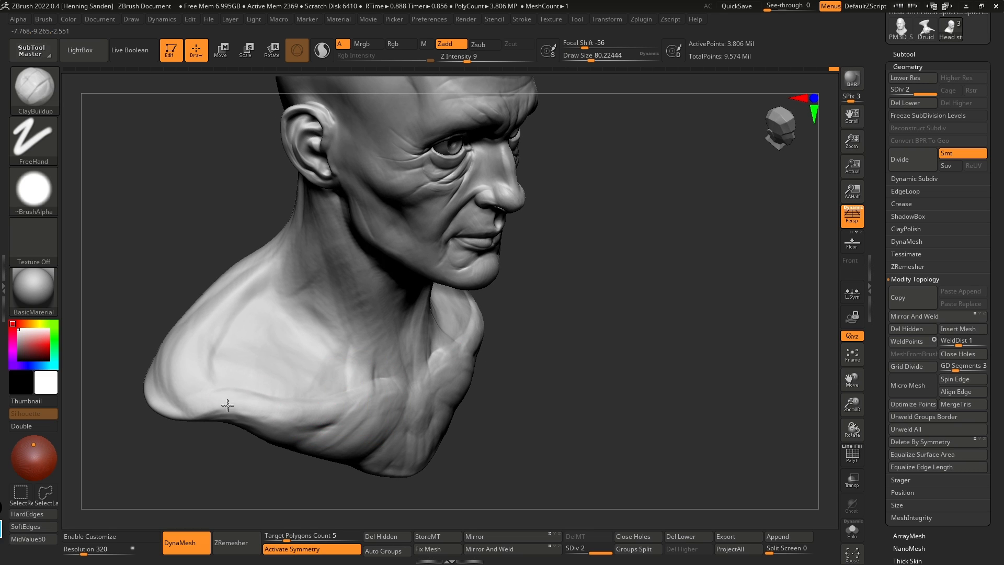
right_drag(328, 402, 335, 389)
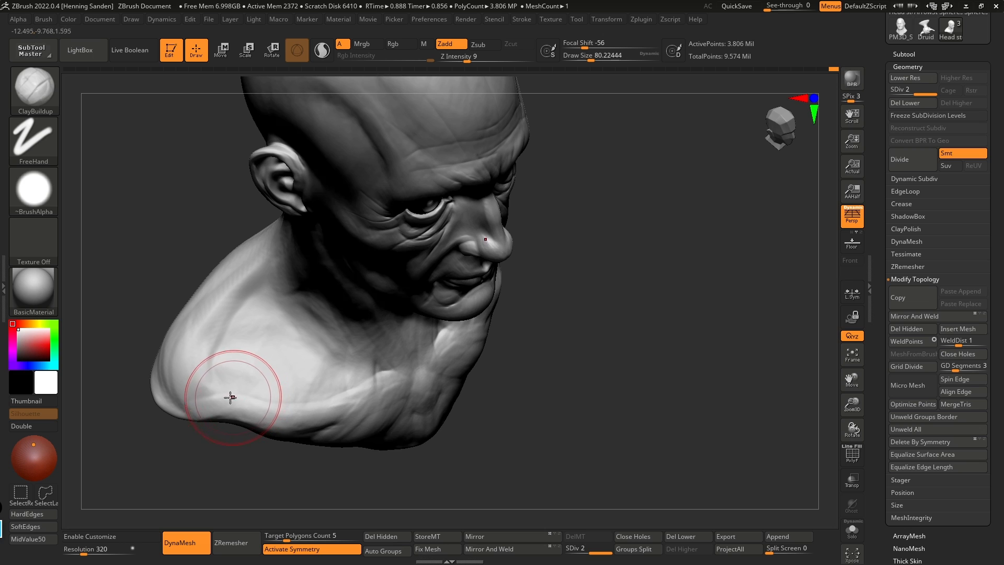
ctrl+right_drag(268, 359, 277, 319)
Step: Refine the lower nasolabial fold and the cheek beside the mouth corner with ClayBuildup at a draw size of about 71
alt+right_drag(353, 330, 423, 375)
mouse_move(423, 374)
ctrl+right_down()
mouse_move(415, 387)
mouse_move(458, 394)
mouse_move(448, 310)
ctrl+right_up()
mouse_move(461, 377)
right_down()
mouse_move(463, 364)
mouse_move(445, 413)
right_up()
alt+right_drag(421, 347, 496, 357)
mouse_move(335, 333)
right_down()
mouse_move(377, 334)
mouse_move(303, 386)
right_up()
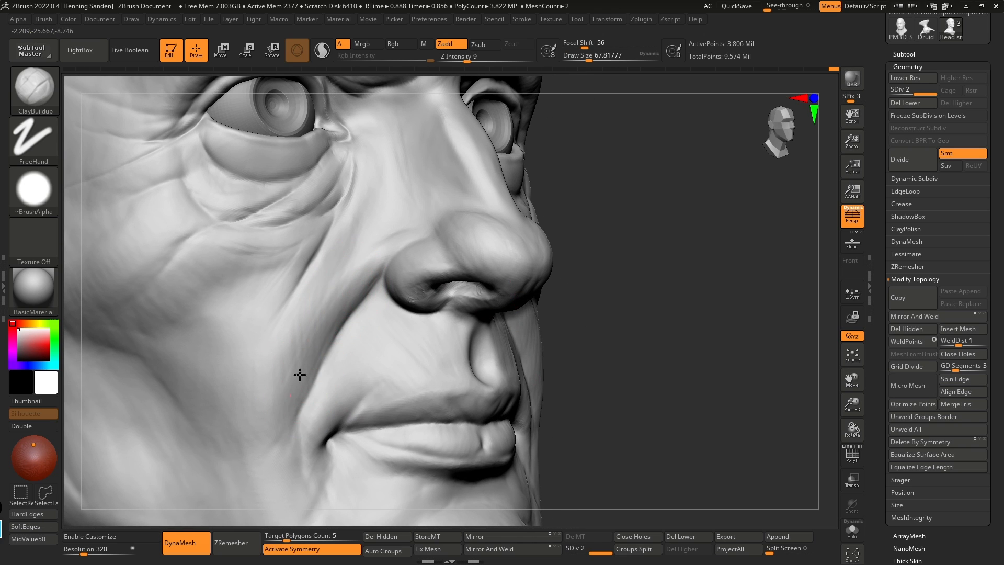
right_drag(322, 352, 382, 282)
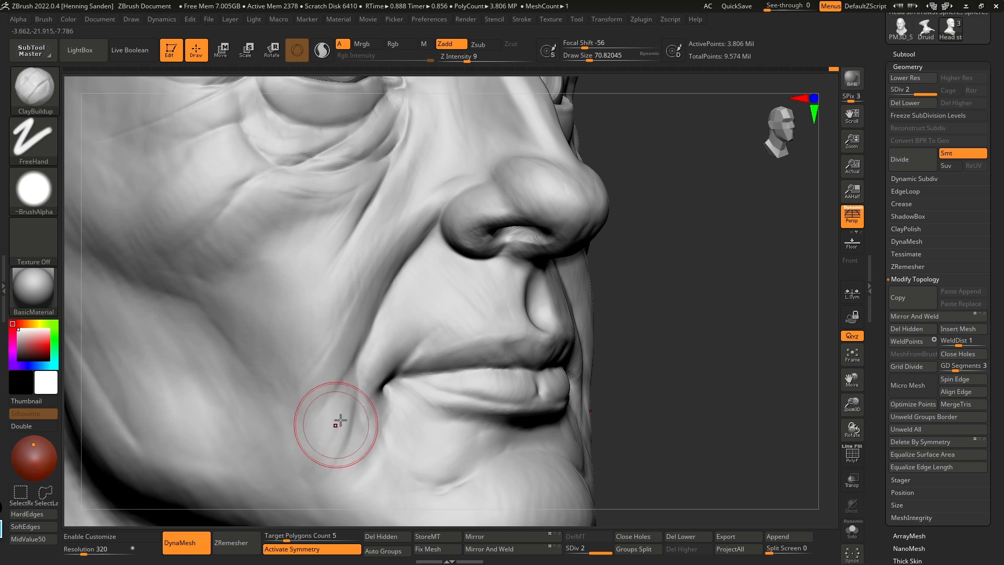
right_drag(330, 421, 324, 458)
right_drag(338, 415, 359, 354)
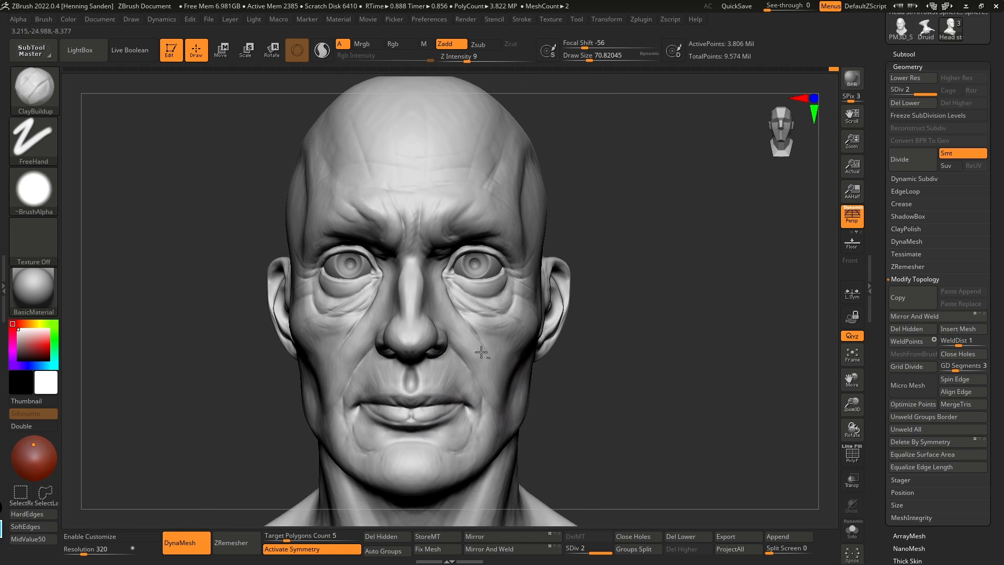
Step: Carve the crease running down from the outer eye corner around the eye bag with DamStandard
scroll(482, 355, down, 2)
scroll(492, 230, up, 3)
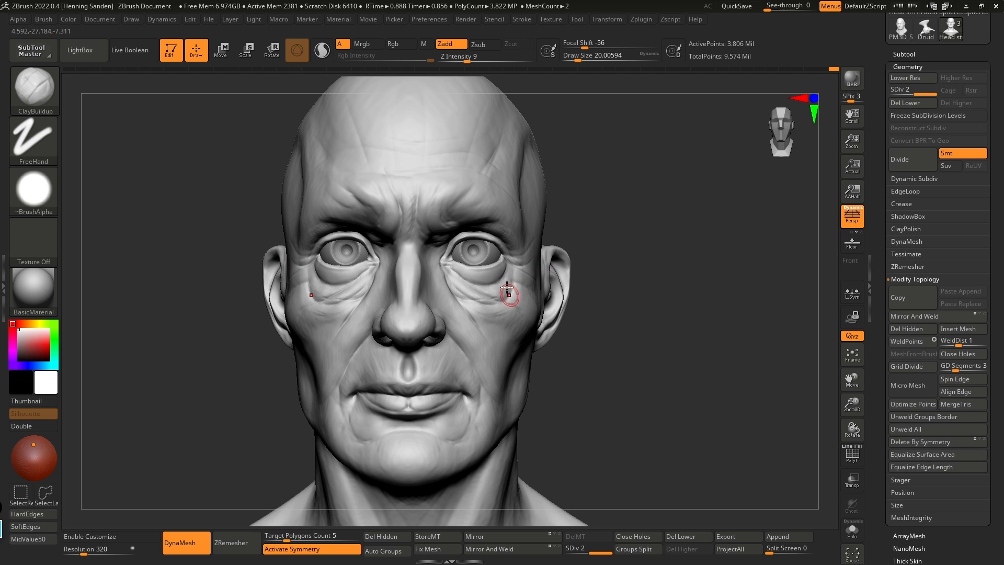
scroll(514, 291, up, 3)
key(2)
scroll(505, 270, up, 3)
key(s)
drag(513, 283, 515, 283)
drag(512, 264, 513, 312)
Step: Deepen the creases beneath the eye bag with DamStandard at a draw size of about 44
key(s)
drag(513, 303, 506, 316)
mouse_move(487, 354)
mouse_down()
mouse_move(512, 273)
mouse_move(485, 351)
mouse_move(466, 359)
mouse_up()
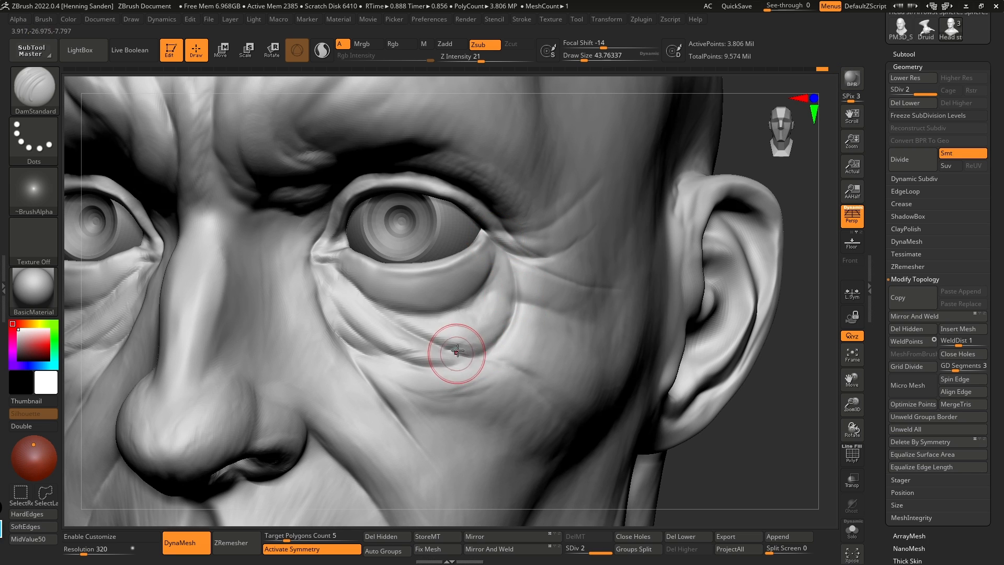
right_drag(459, 354, 486, 358)
drag(447, 338, 418, 335)
key(f)
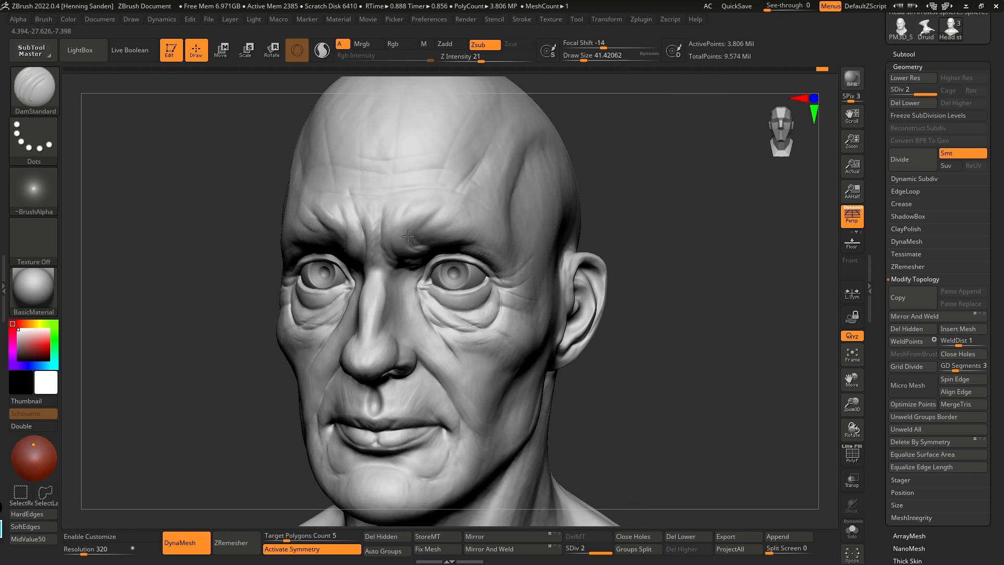
Step: Build up the folds of the inner and middle brow above the eye with ClayBuildup at a draw size of about 35
scroll(426, 242, up, 3)
key(b)
key(c)
key(b)
right_drag(345, 231, 383, 230)
key(s)
drag(435, 237, 444, 237)
key(bracketleft)
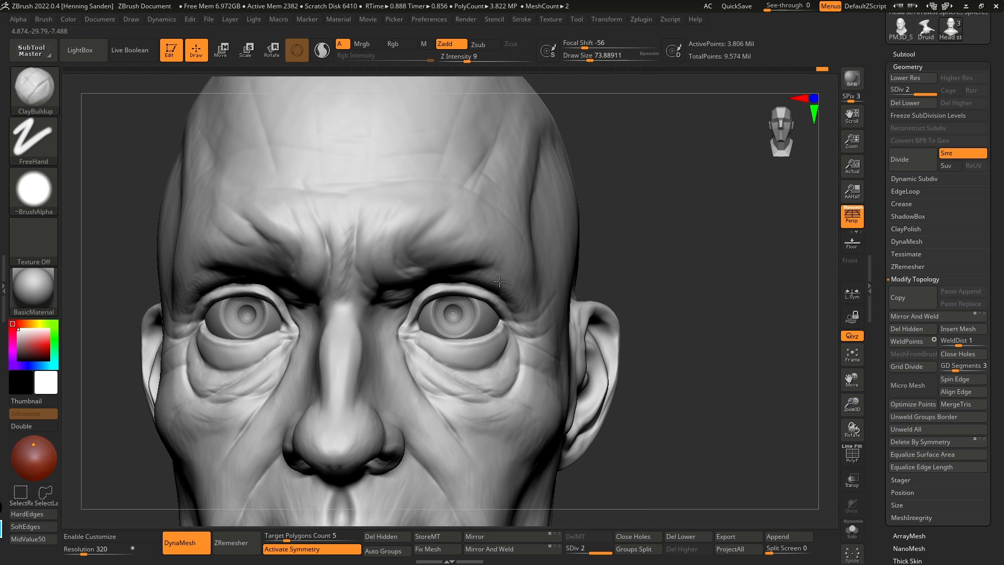
key(bracketleft)
key(bracketleft)
drag(432, 268, 399, 268)
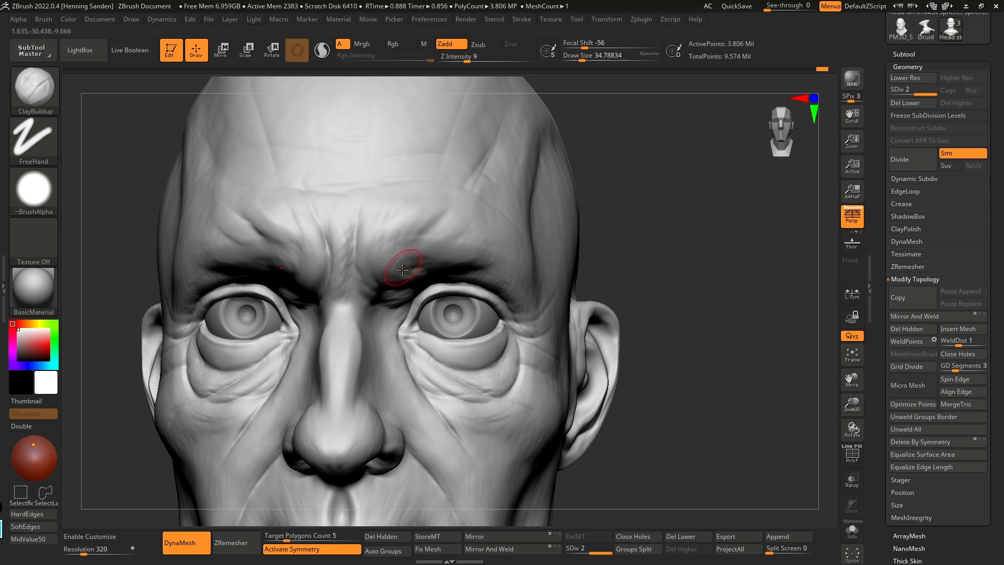
drag(433, 253, 476, 258)
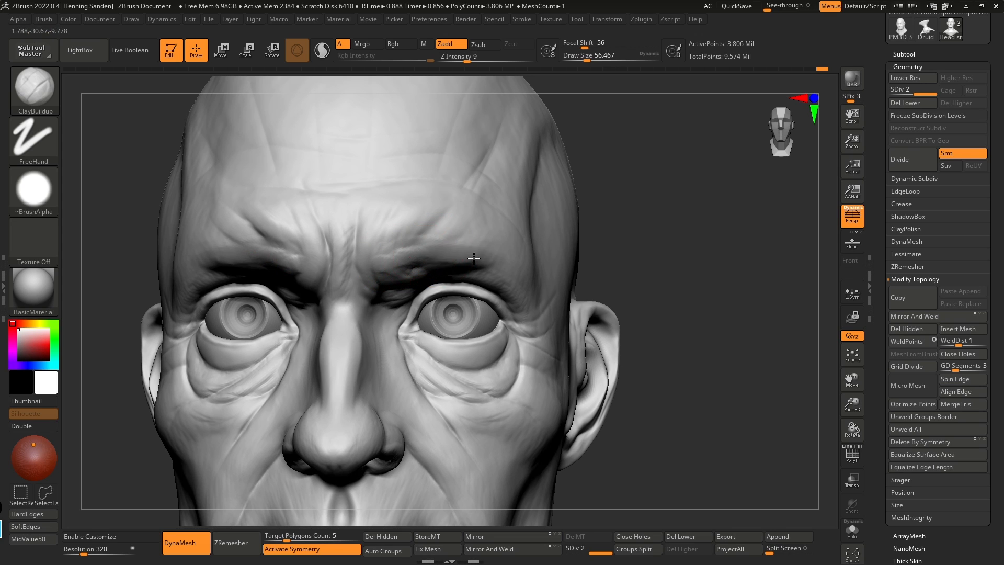
Step: Refine the outer brow ridge above the eye with ClayBuildup at a draw size of about 49
key(s)
click(498, 263)
right_drag(570, 265, 524, 266)
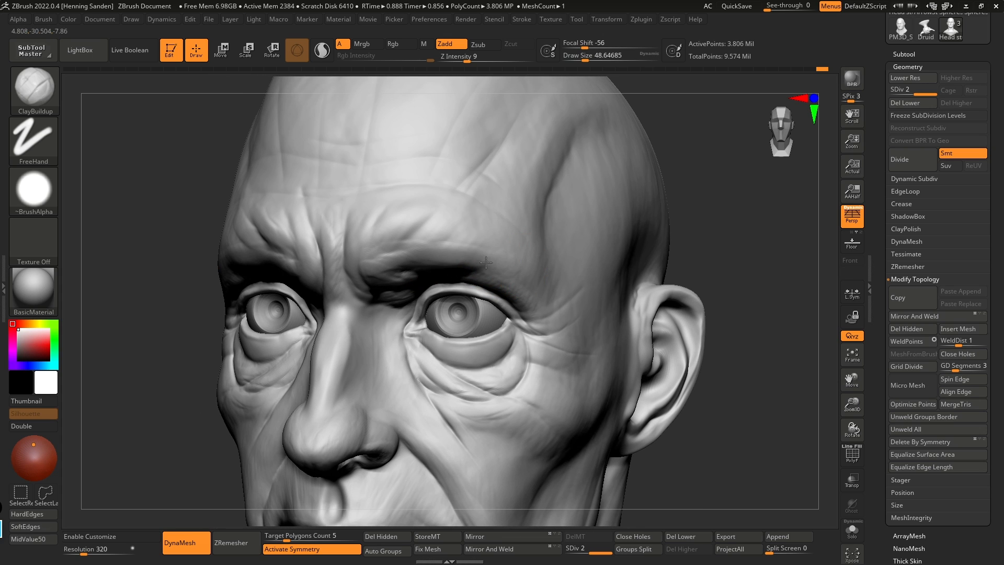
drag(450, 254, 403, 259)
right_drag(356, 257, 416, 244)
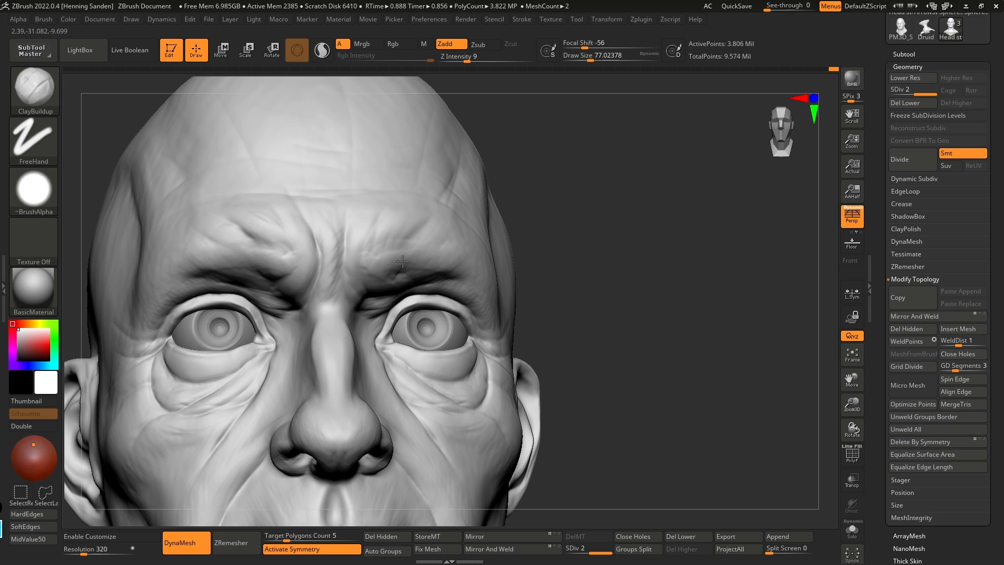
Step: Build up the fleshy fold of the inner brow with ClayBuildup at a draw size of about 49
drag(450, 258, 387, 269)
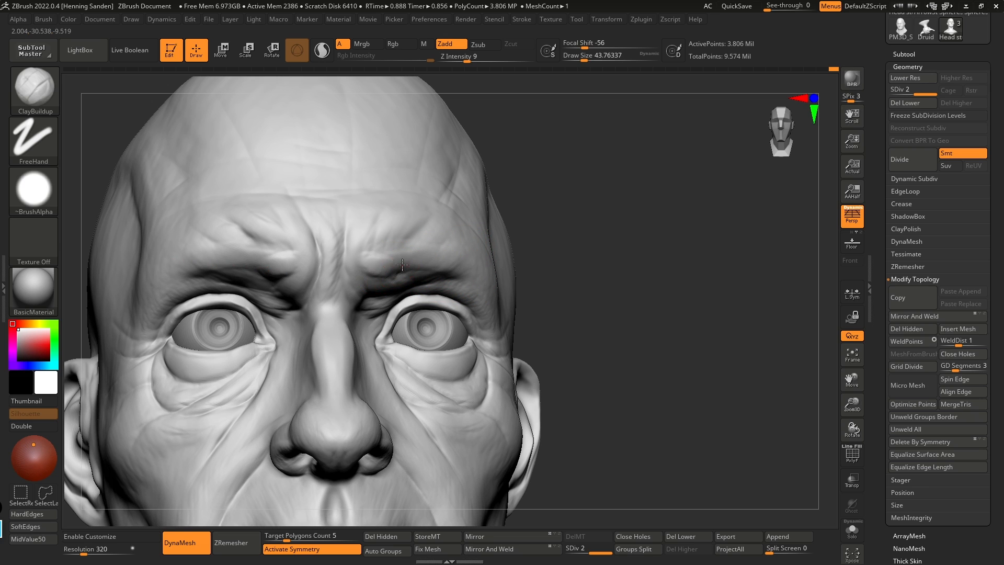
mouse_move(442, 252)
right_down()
mouse_move(426, 278)
mouse_move(453, 280)
right_up()
ctrl+right_drag(408, 255, 434, 331)
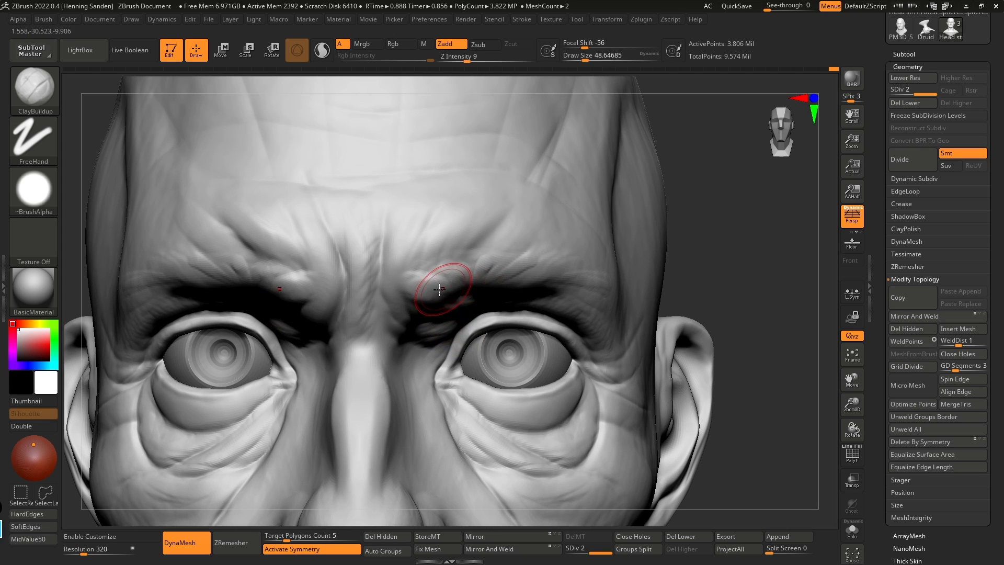
drag(427, 292, 453, 287)
drag(515, 266, 440, 269)
key(s)
drag(544, 272, 548, 272)
right_drag(571, 267, 548, 279)
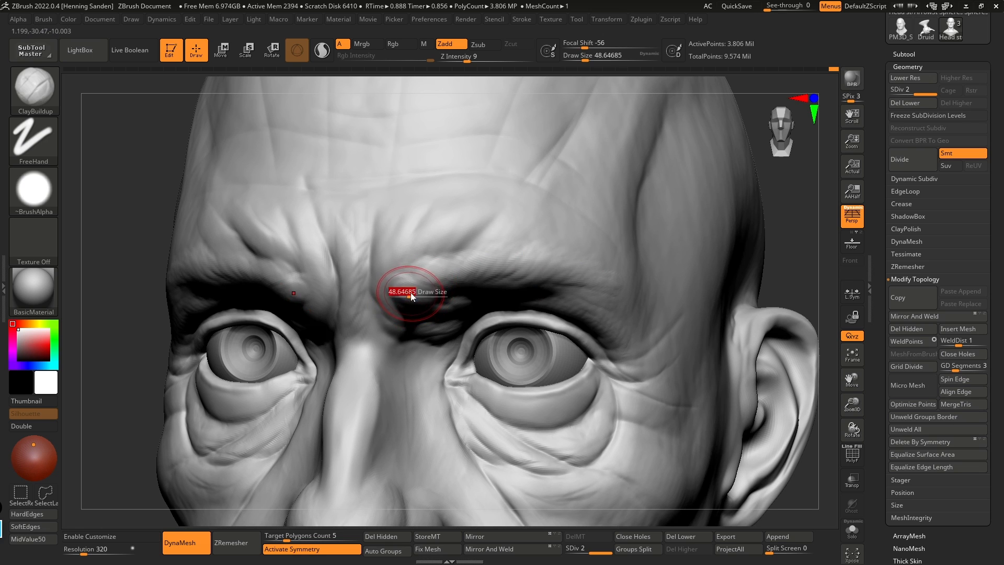
Step: Refine the innermost end of the brow beside the nose root with ClayBuildup at a draw size of about 37
right_drag(407, 300, 401, 275)
drag(407, 296, 422, 299)
key(s)
right_drag(422, 298, 417, 293)
key(s)
mouse_move(418, 293)
mouse_down()
mouse_move(390, 290)
mouse_move(423, 297)
mouse_up()
key(s)
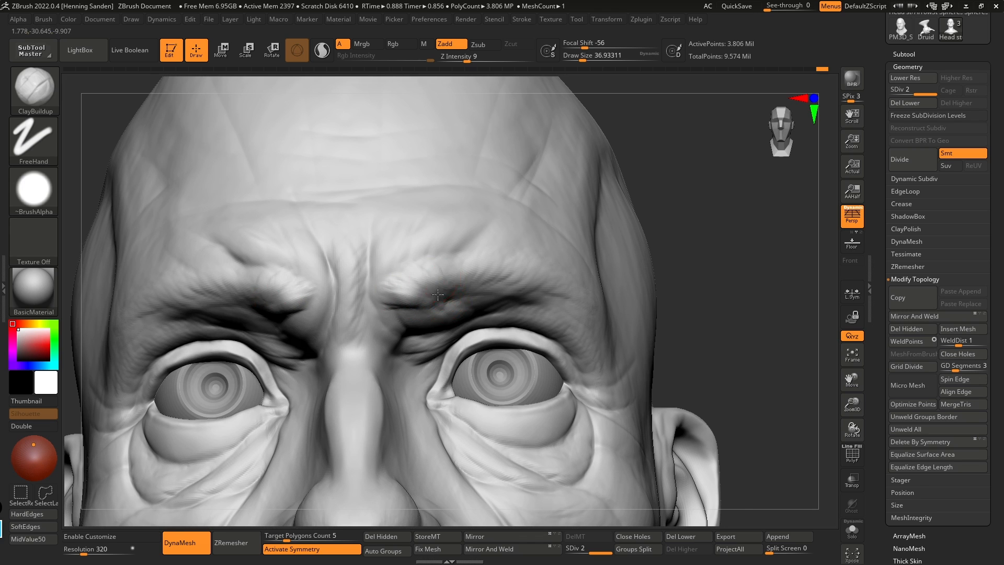
Step: Extend the clay strokes along the middle and outer brow with ClayBuildup at a draw size of about 39
right_drag(439, 291, 440, 293)
drag(463, 279, 464, 279)
drag(488, 275, 524, 267)
right_drag(625, 287, 605, 283)
mouse_move(605, 283)
mouse_down()
mouse_move(558, 272)
mouse_move(467, 285)
mouse_up()
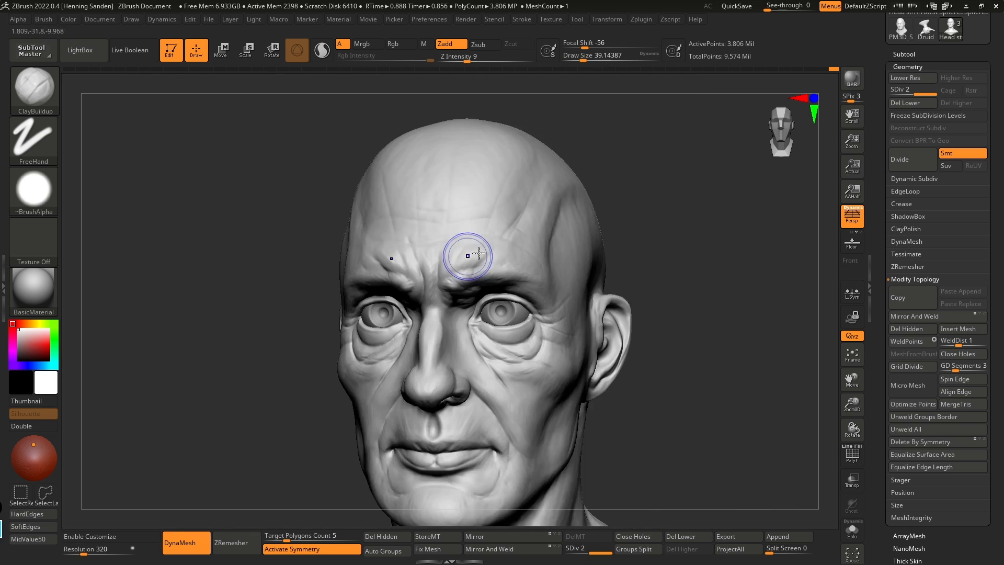
shift+right_drag(478, 254, 539, 296)
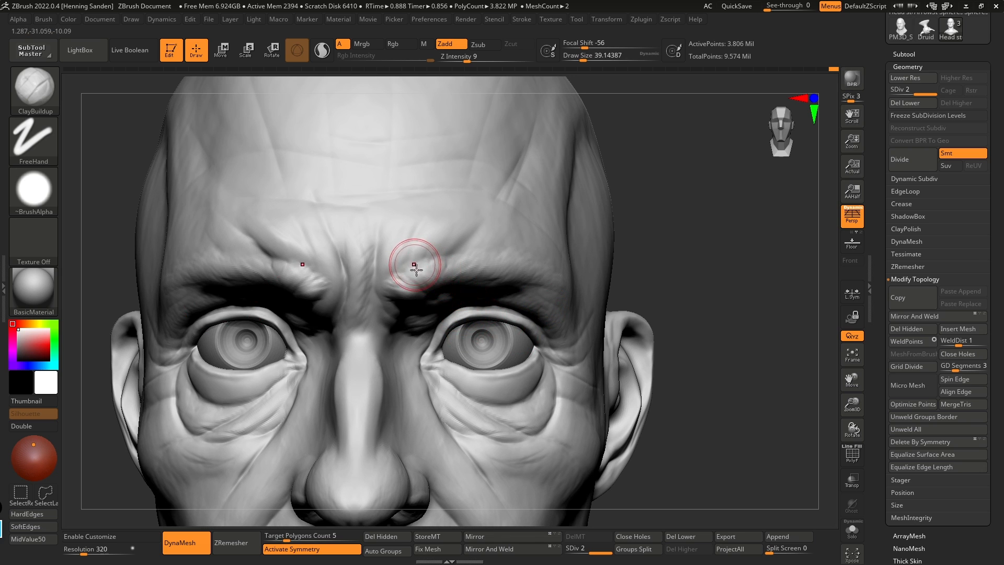
Step: Carve fine creases into the inner and middle brow with DamStandard at a draw size of about 54
mouse_move(462, 293)
right_down()
mouse_move(432, 264)
mouse_move(418, 268)
mouse_move(426, 303)
mouse_move(402, 296)
right_up()
key(b)
key(d)
key(s)
mouse_move(383, 301)
mouse_down()
mouse_move(416, 305)
mouse_move(400, 294)
mouse_move(411, 300)
mouse_move(408, 285)
mouse_move(448, 285)
mouse_move(453, 274)
mouse_up()
key(s)
mouse_move(482, 267)
mouse_down()
mouse_move(463, 284)
mouse_move(490, 278)
mouse_up()
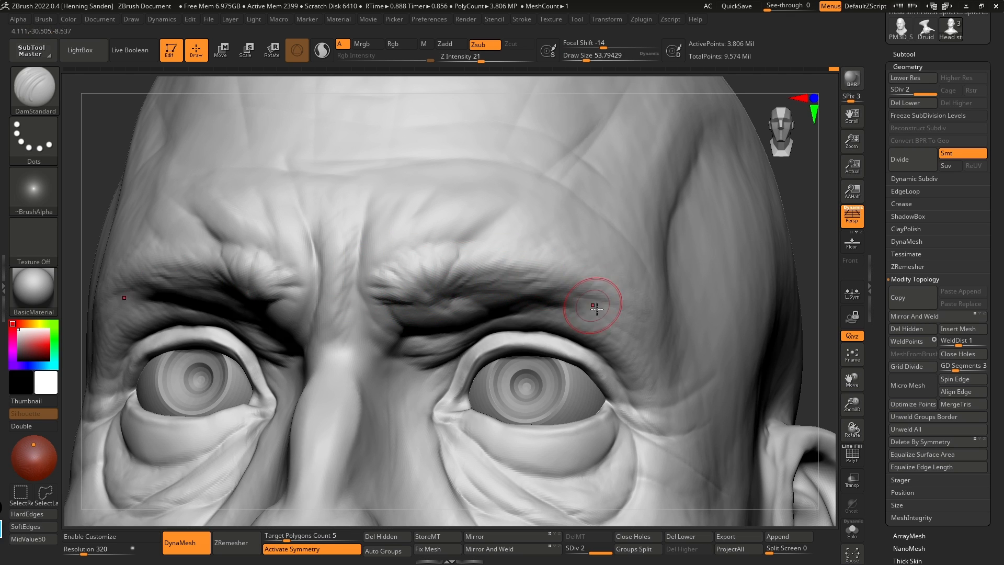
key(f)
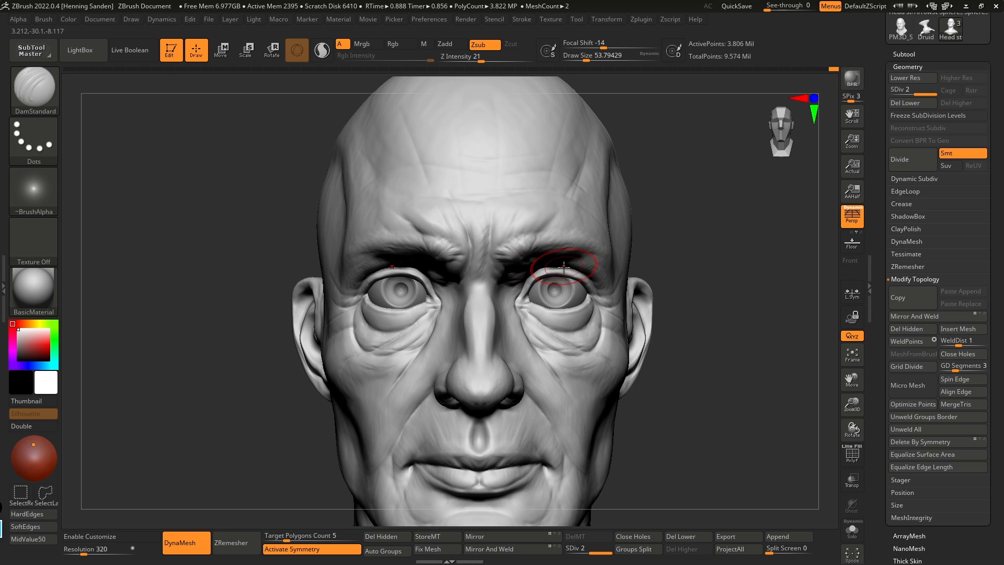
Step: Soften and fill out the inner brow area with ClayBuildup at a draw size of about 68
ctrl+right_drag(501, 252, 519, 285)
key(s)
mouse_move(518, 280)
mouse_down()
mouse_move(505, 257)
mouse_move(494, 269)
mouse_up()
mouse_move(497, 274)
ctrl+right_down()
mouse_move(555, 273)
mouse_move(526, 245)
ctrl+right_up()
mouse_move(526, 245)
ctrl+right_down()
mouse_move(537, 265)
mouse_move(554, 256)
ctrl+right_up()
key(b)
key(c)
key(b)
drag(526, 218, 496, 251)
alt+right_drag(482, 251, 457, 198)
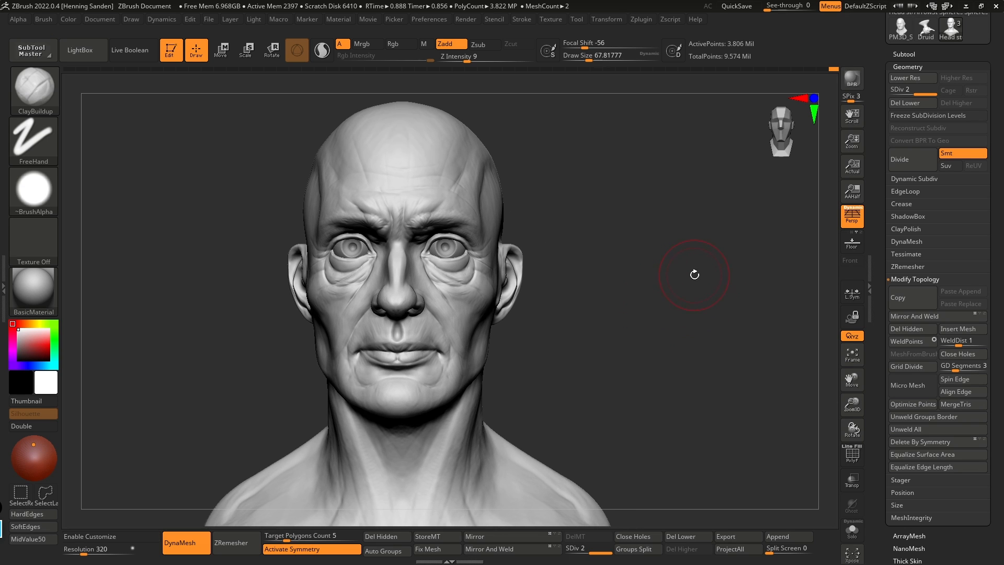
Step: Examine the proportions of the whole head, cheekbones and jaw from front and three-quarter views
key(s)
drag(680, 280, 647, 281)
shift+drag(556, 297, 616, 296)
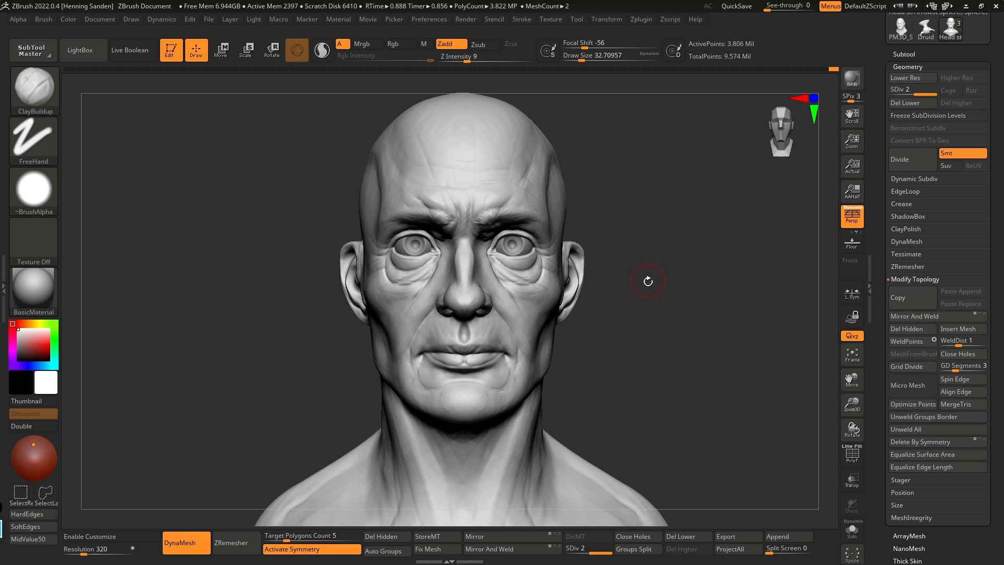
drag(652, 280, 652, 275)
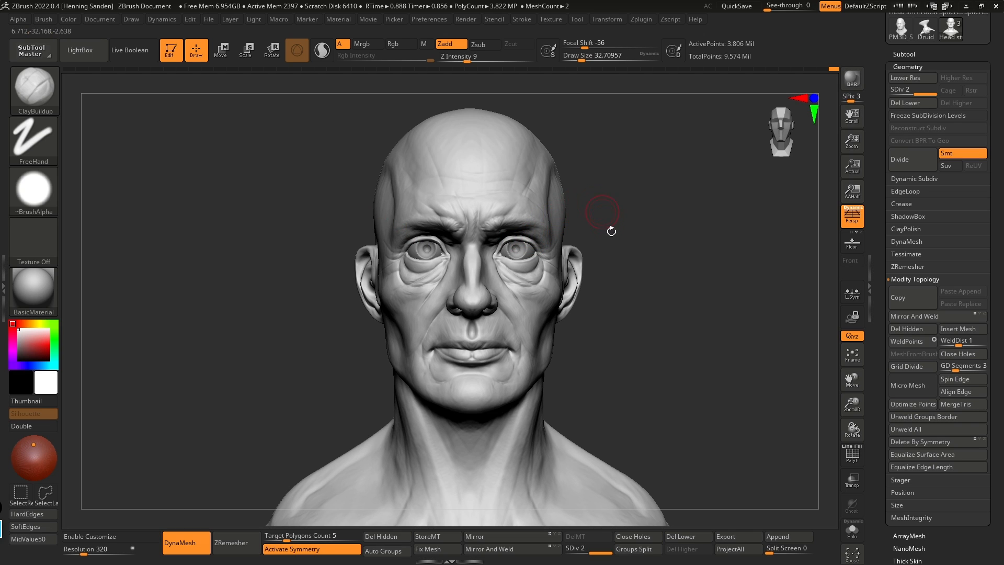
mouse_move(628, 260)
mouse_down()
mouse_move(612, 270)
mouse_move(617, 259)
mouse_up()
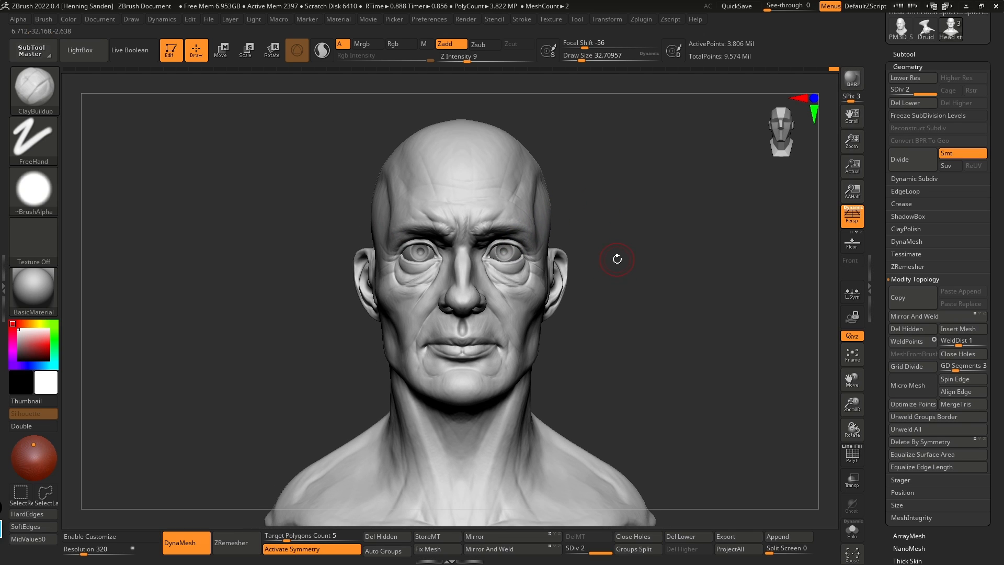
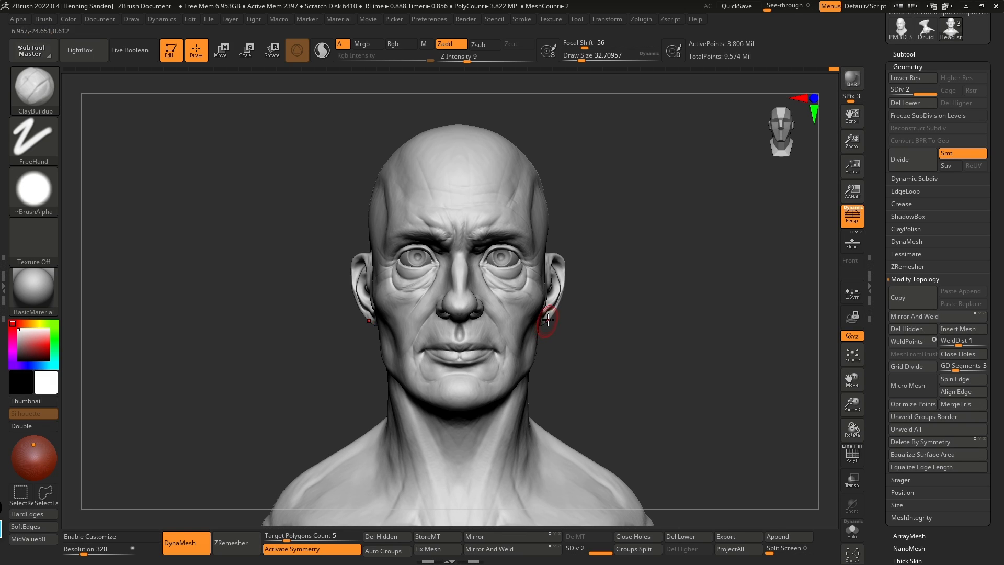
right_drag(550, 317, 516, 285)
alt+right_drag(515, 285, 529, 307)
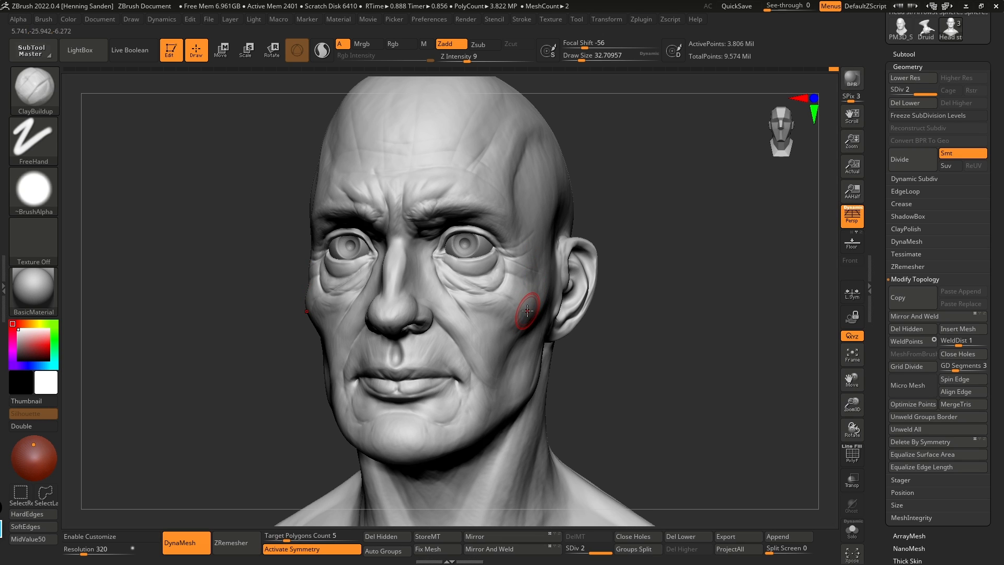
mouse_move(534, 303)
shift+right_down()
mouse_move(554, 302)
mouse_move(542, 309)
mouse_move(519, 291)
shift+right_up()
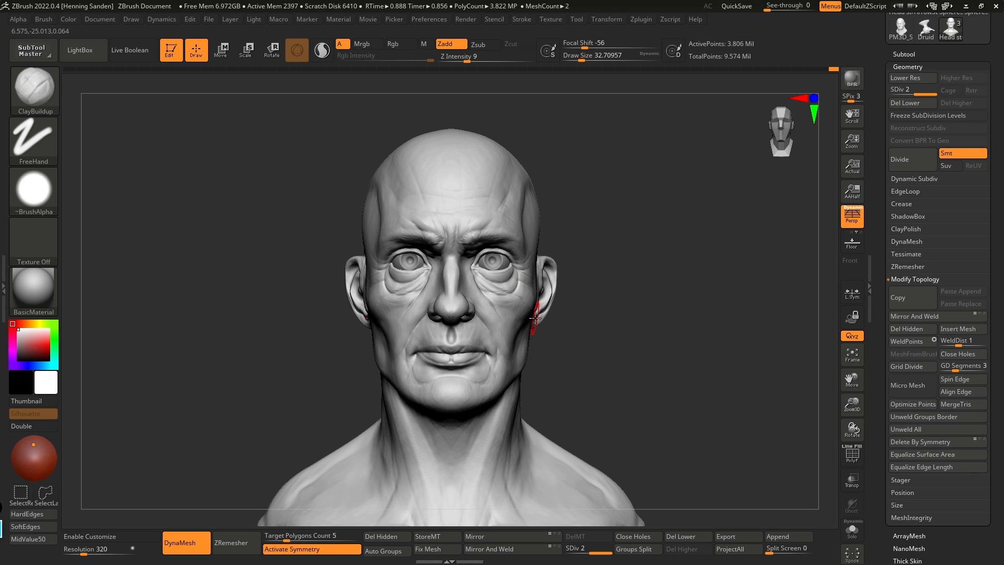
alt+right_drag(520, 344, 522, 333)
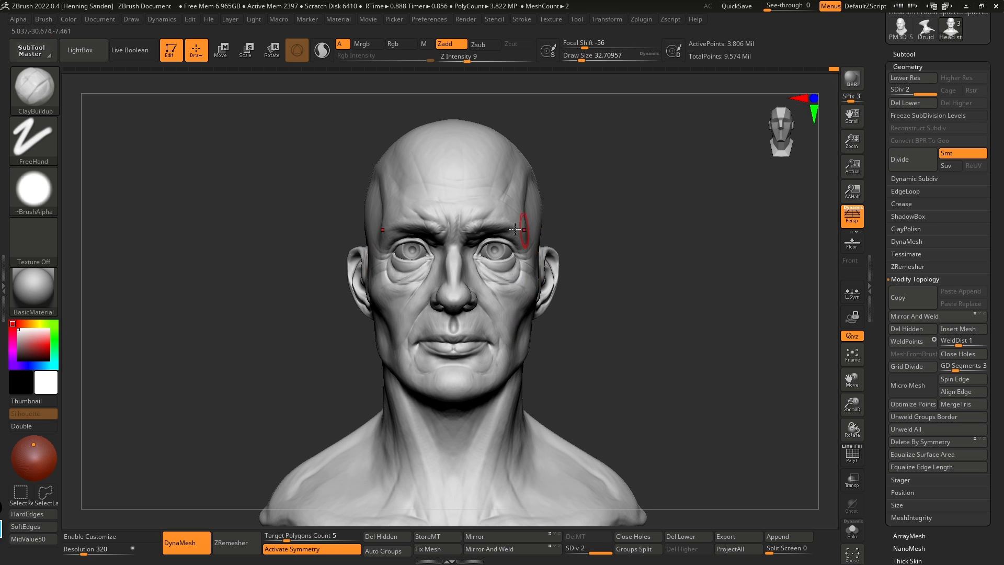
right_drag(561, 272, 502, 265)
mouse_move(502, 265)
ctrl+right_down()
mouse_move(501, 281)
mouse_move(500, 273)
ctrl+right_up()
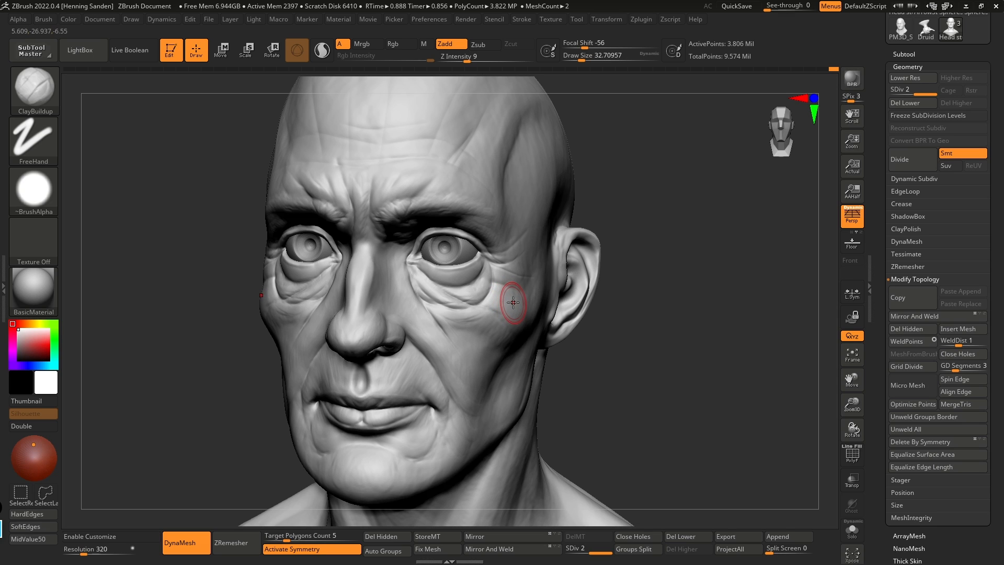
shift+right_drag(515, 297, 522, 295)
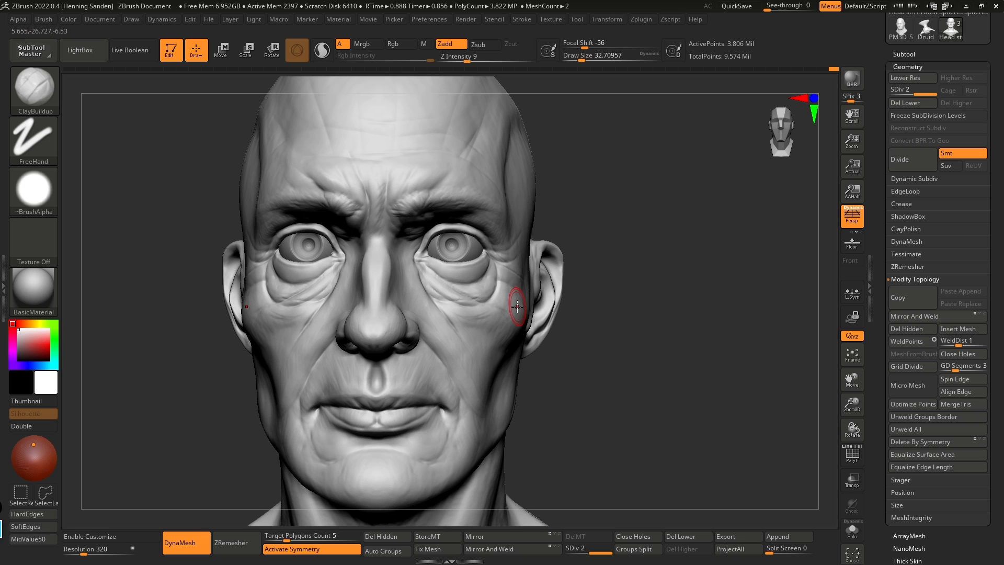
ctrl+right_drag(517, 303, 503, 279)
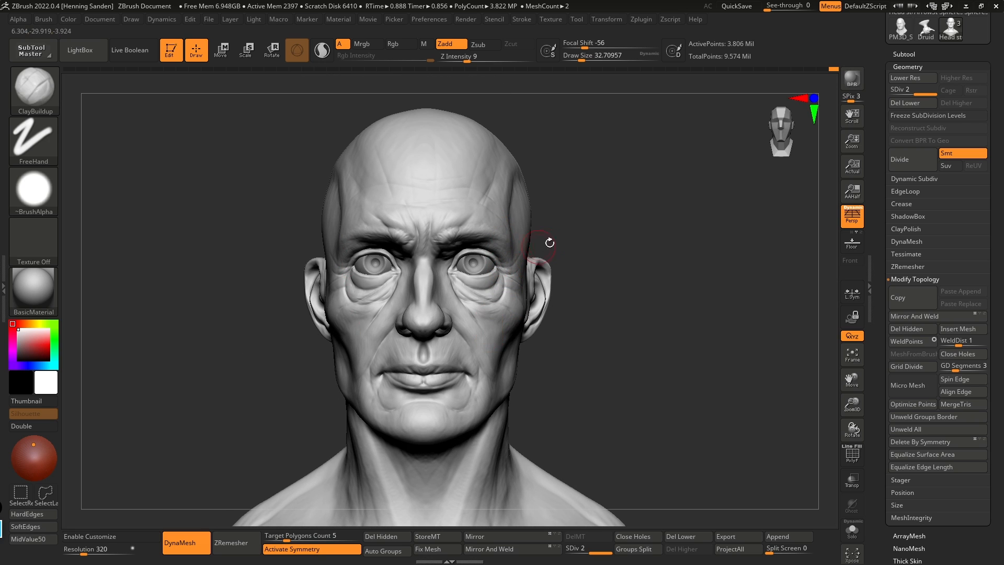